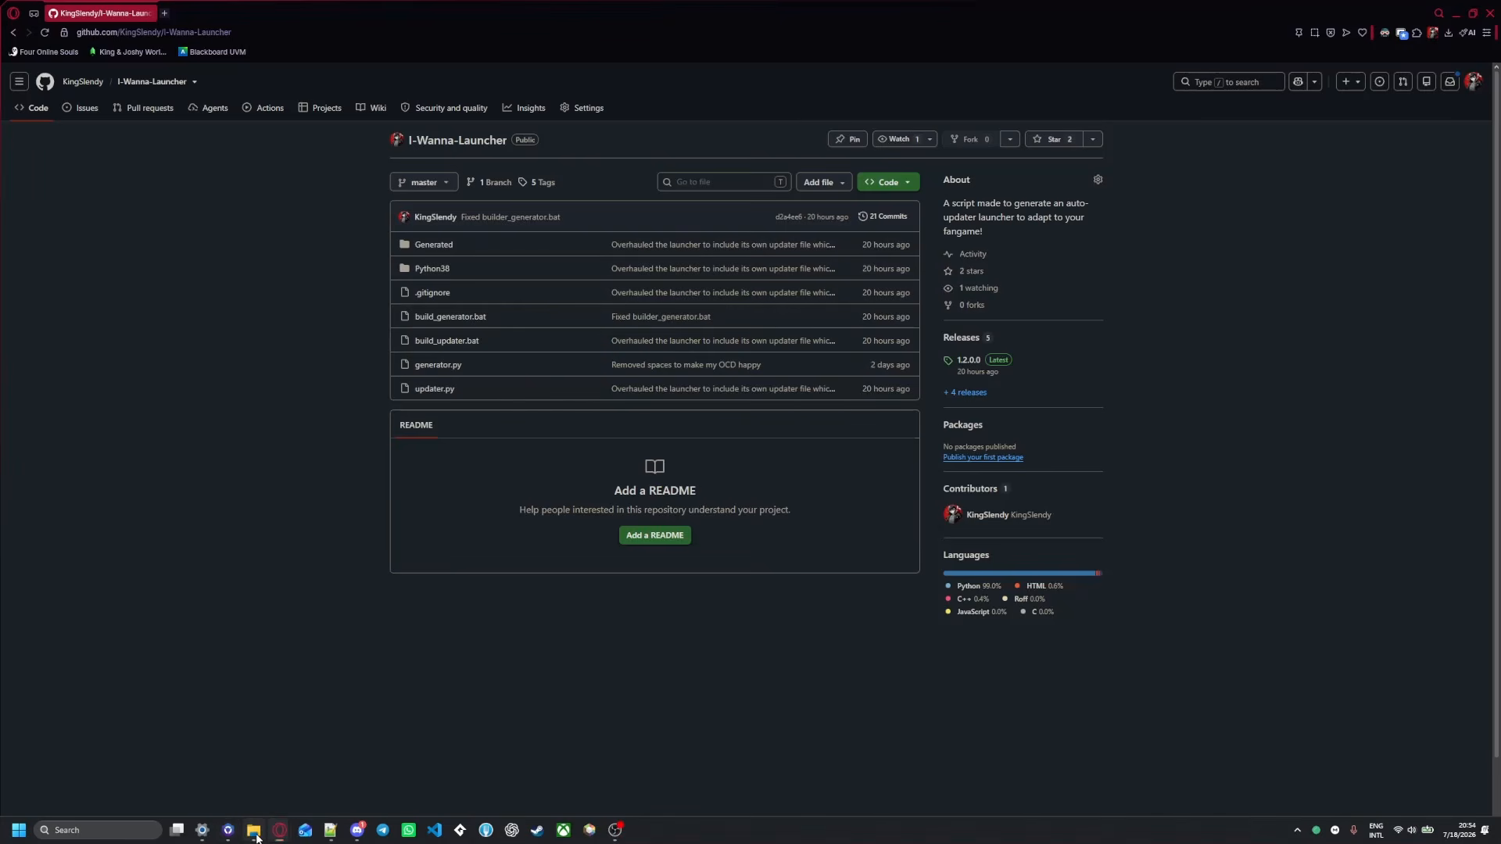
Launch I Wanna Start A Party.exe from its Windows build folder to test it, then close it
left_click(253, 830)
left_click(504, 178)
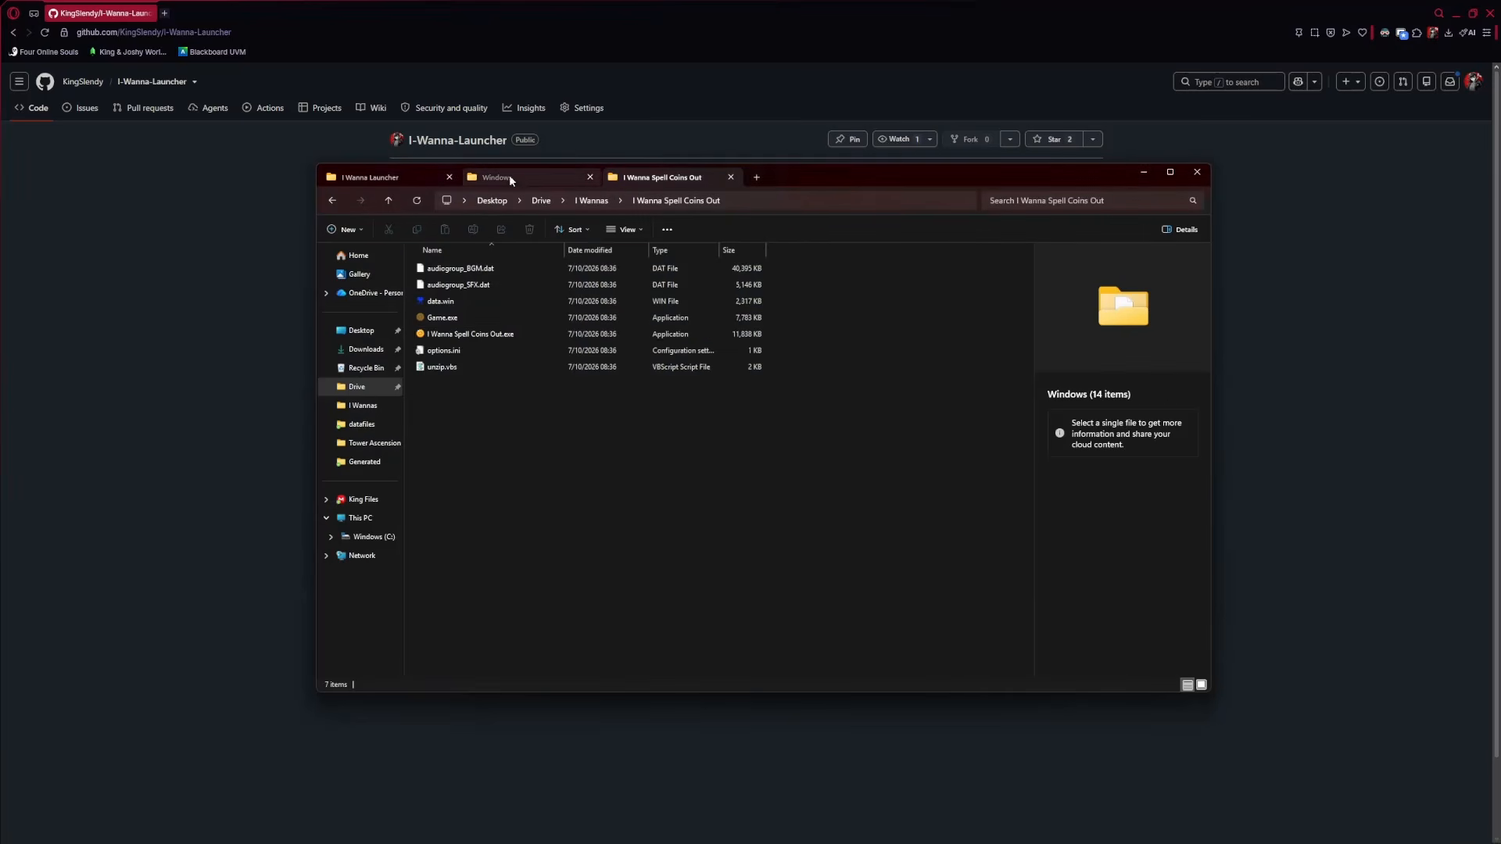
left_click(644, 176)
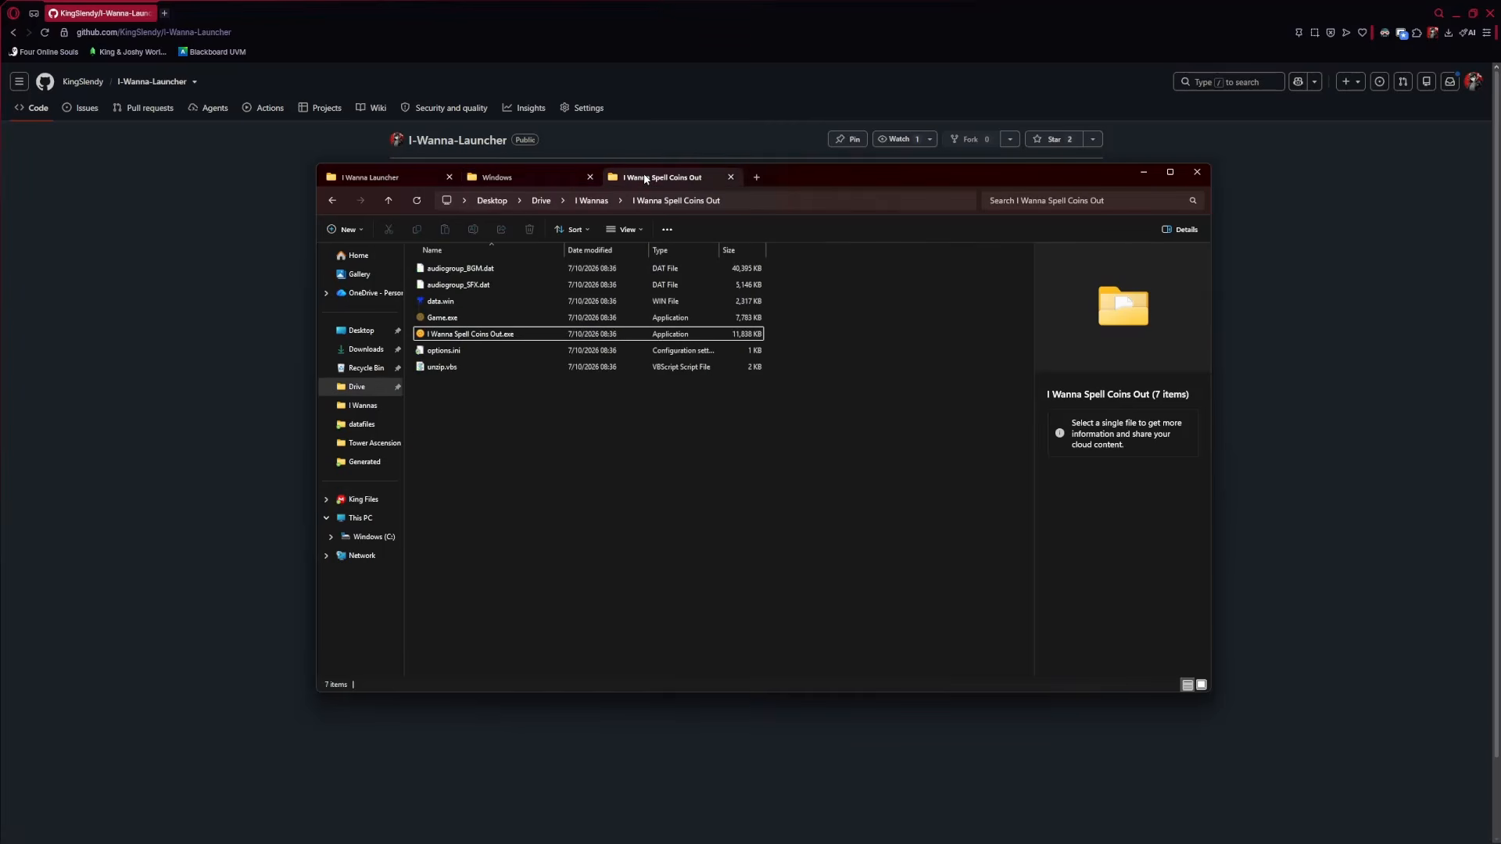
left_click(540, 177)
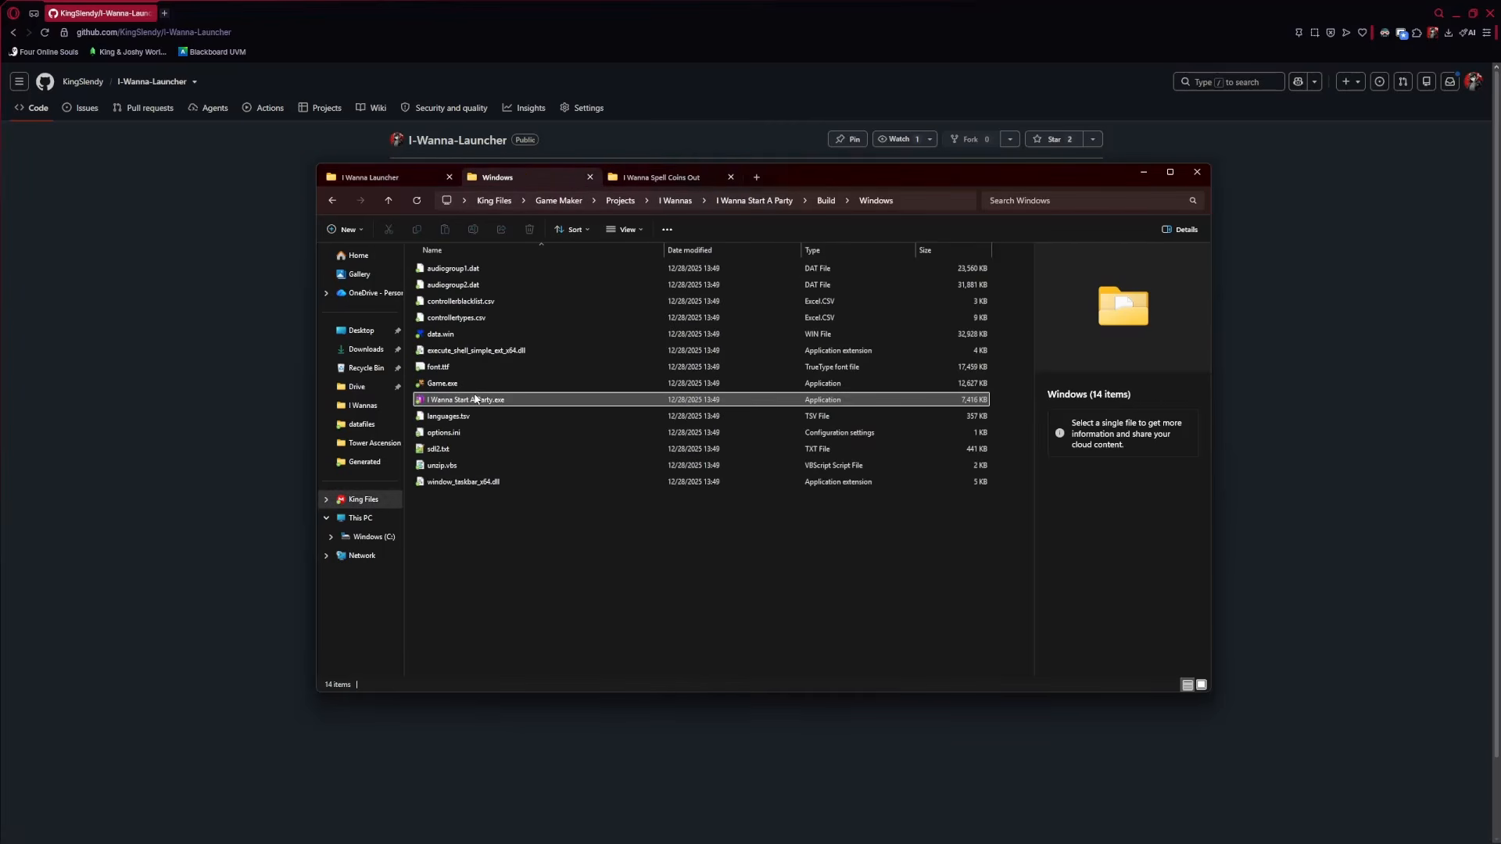
left_click(485, 401)
double_click(485, 401)
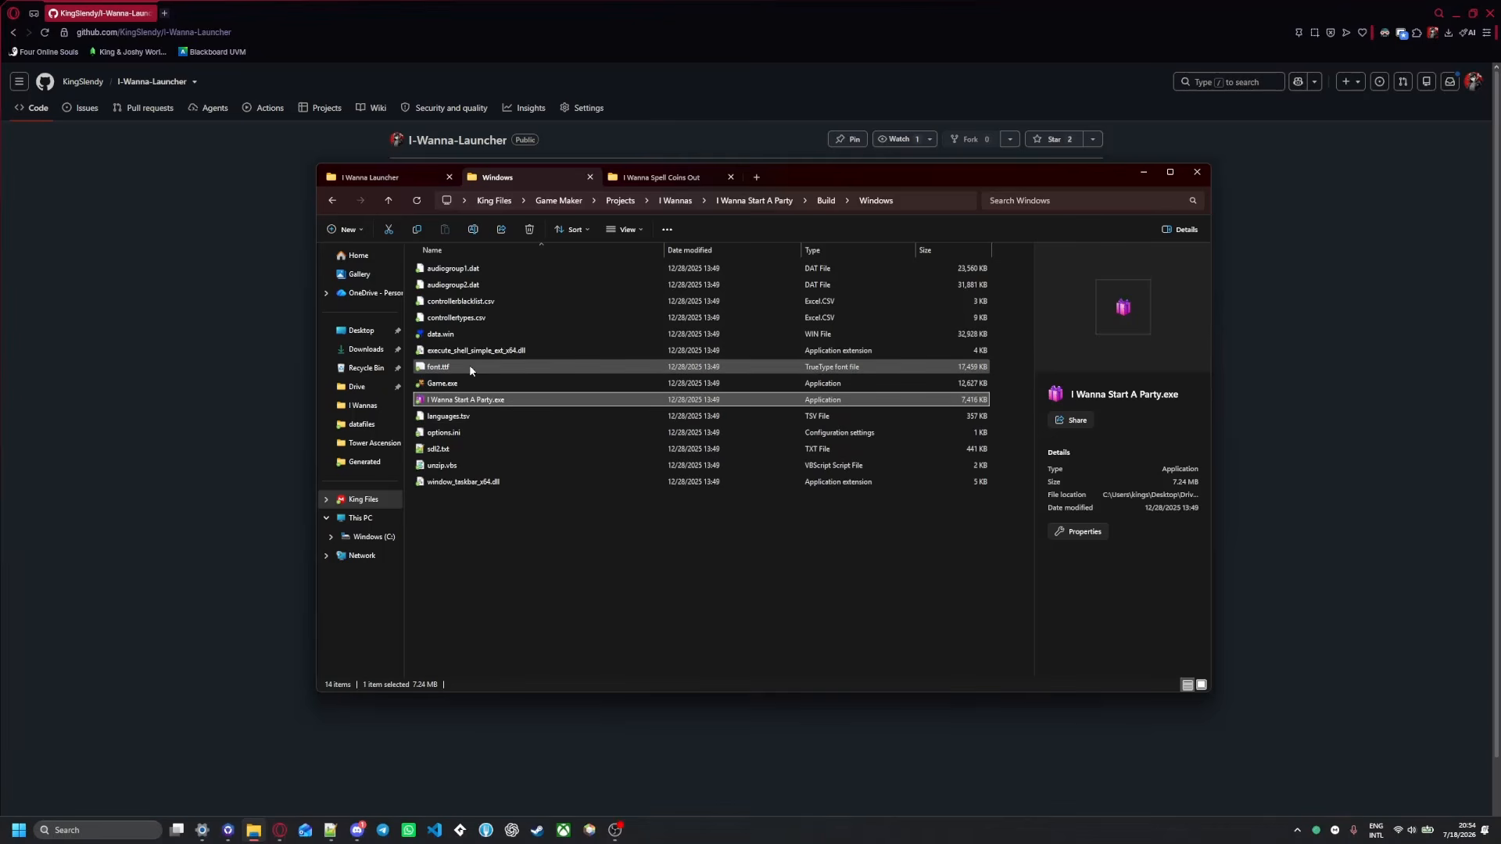
double_click(704, 400)
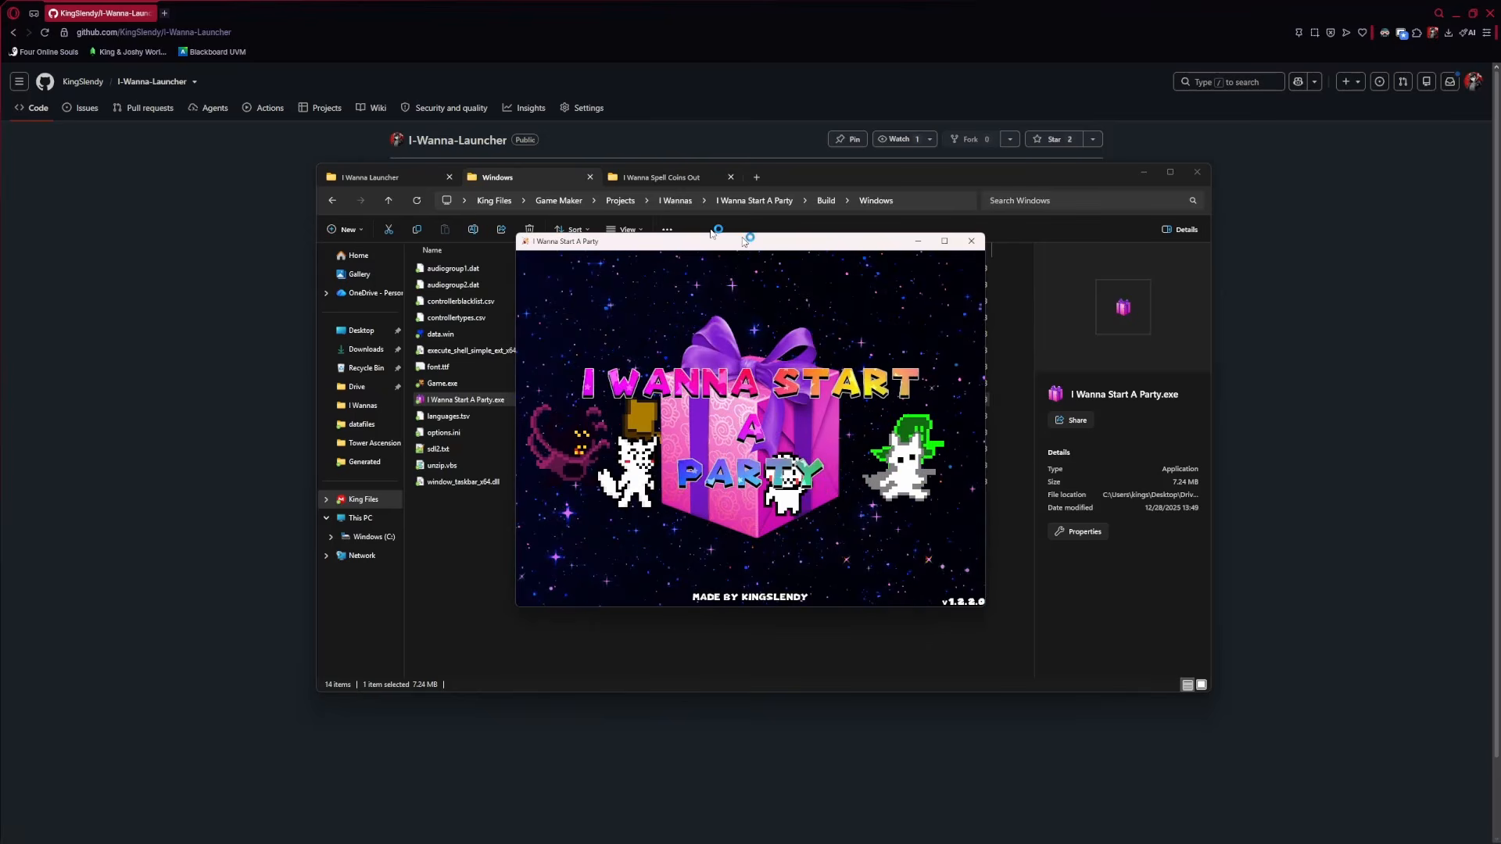
left_click(971, 241)
Run I Wanna Spell Coins Out.exe to confirm version 1.2.0.3 is up to date, then close it
left_click(664, 178)
double_click(476, 334)
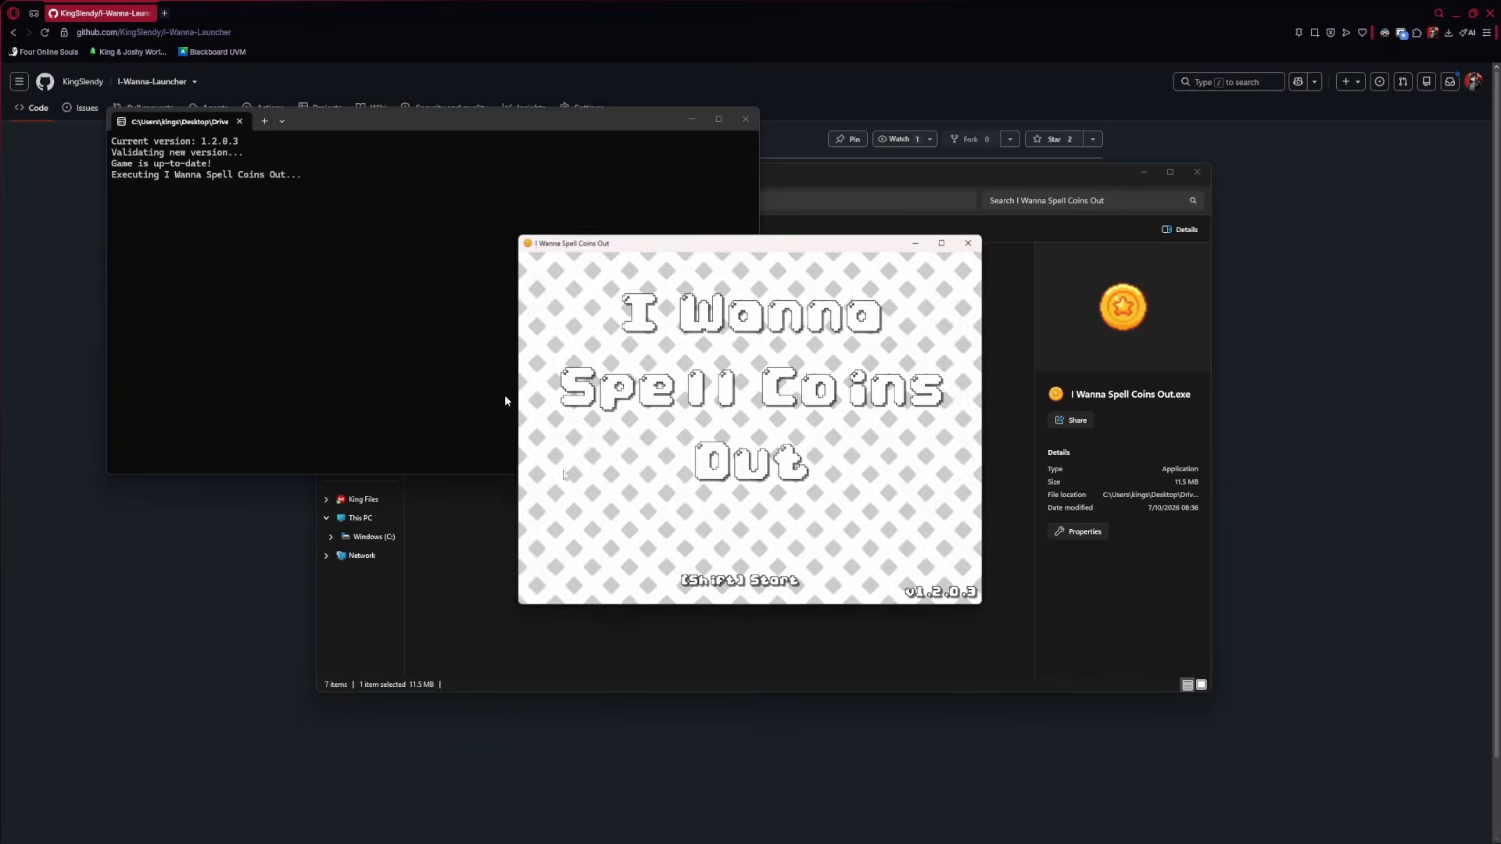
left_click(970, 242)
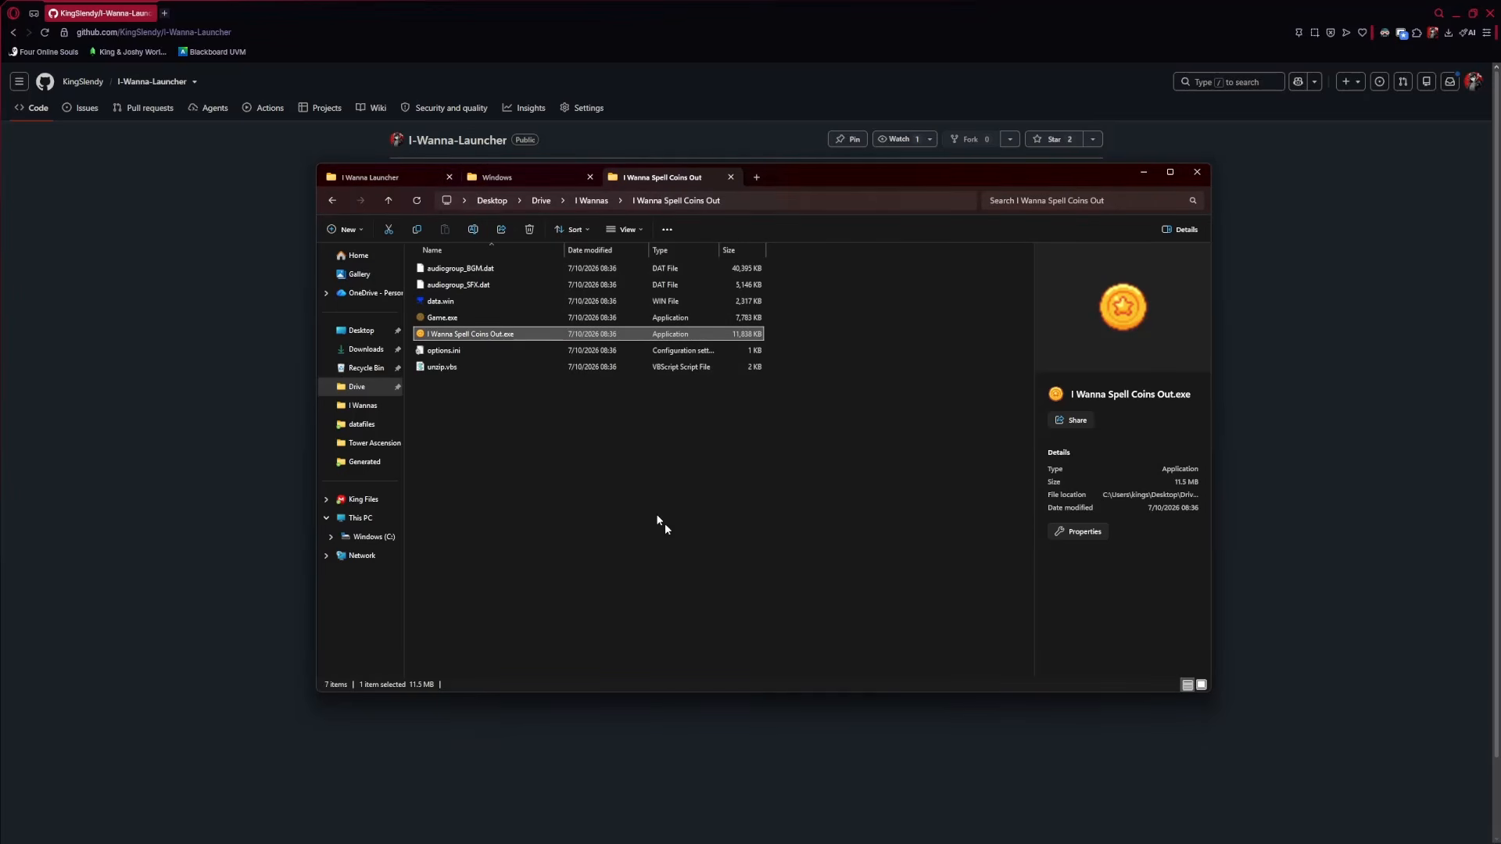
left_click(374, 177)
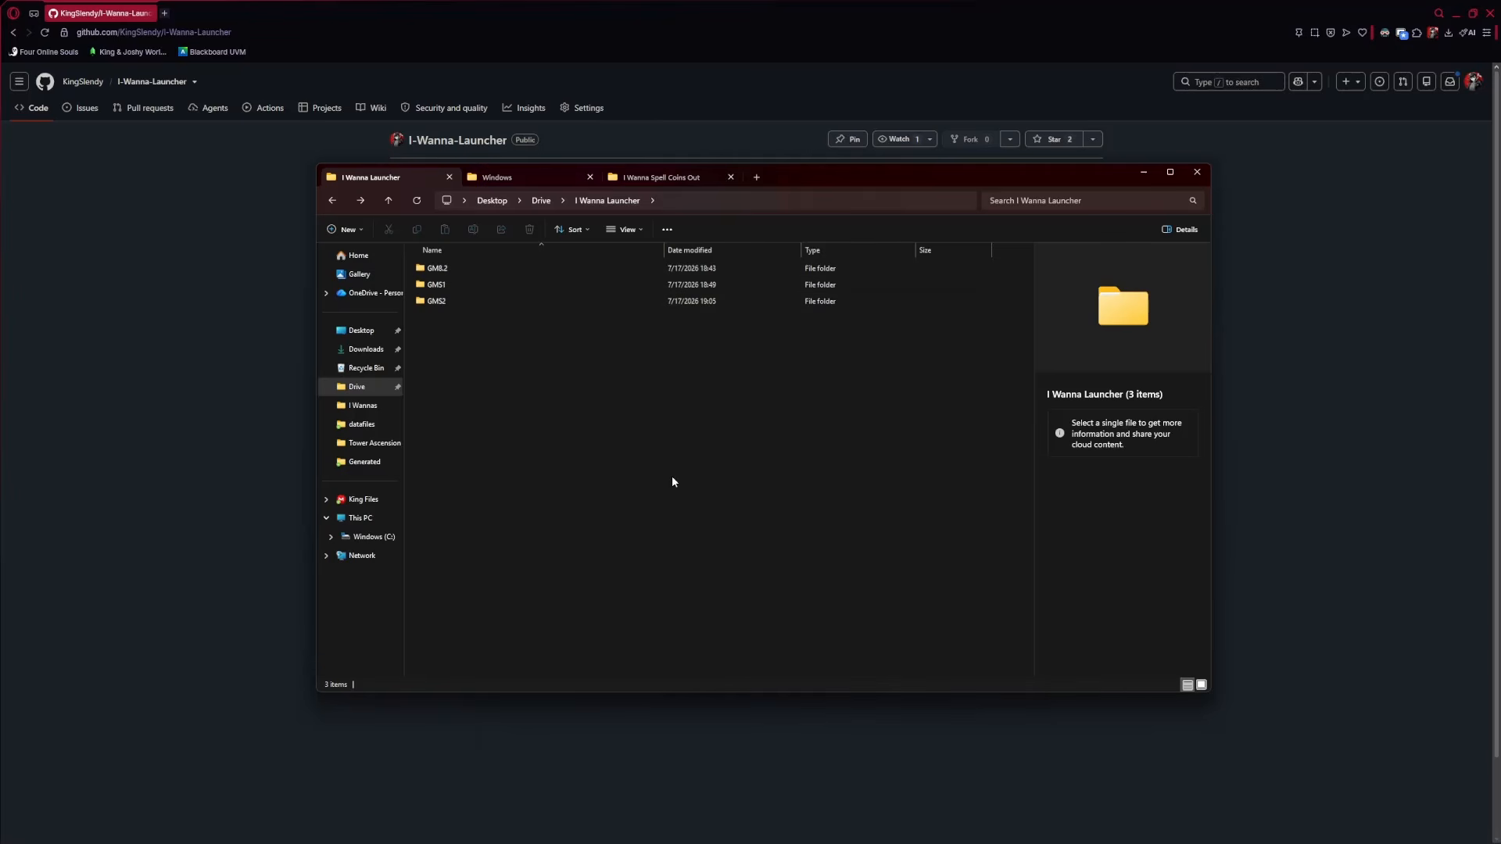
left_click(854, 723)
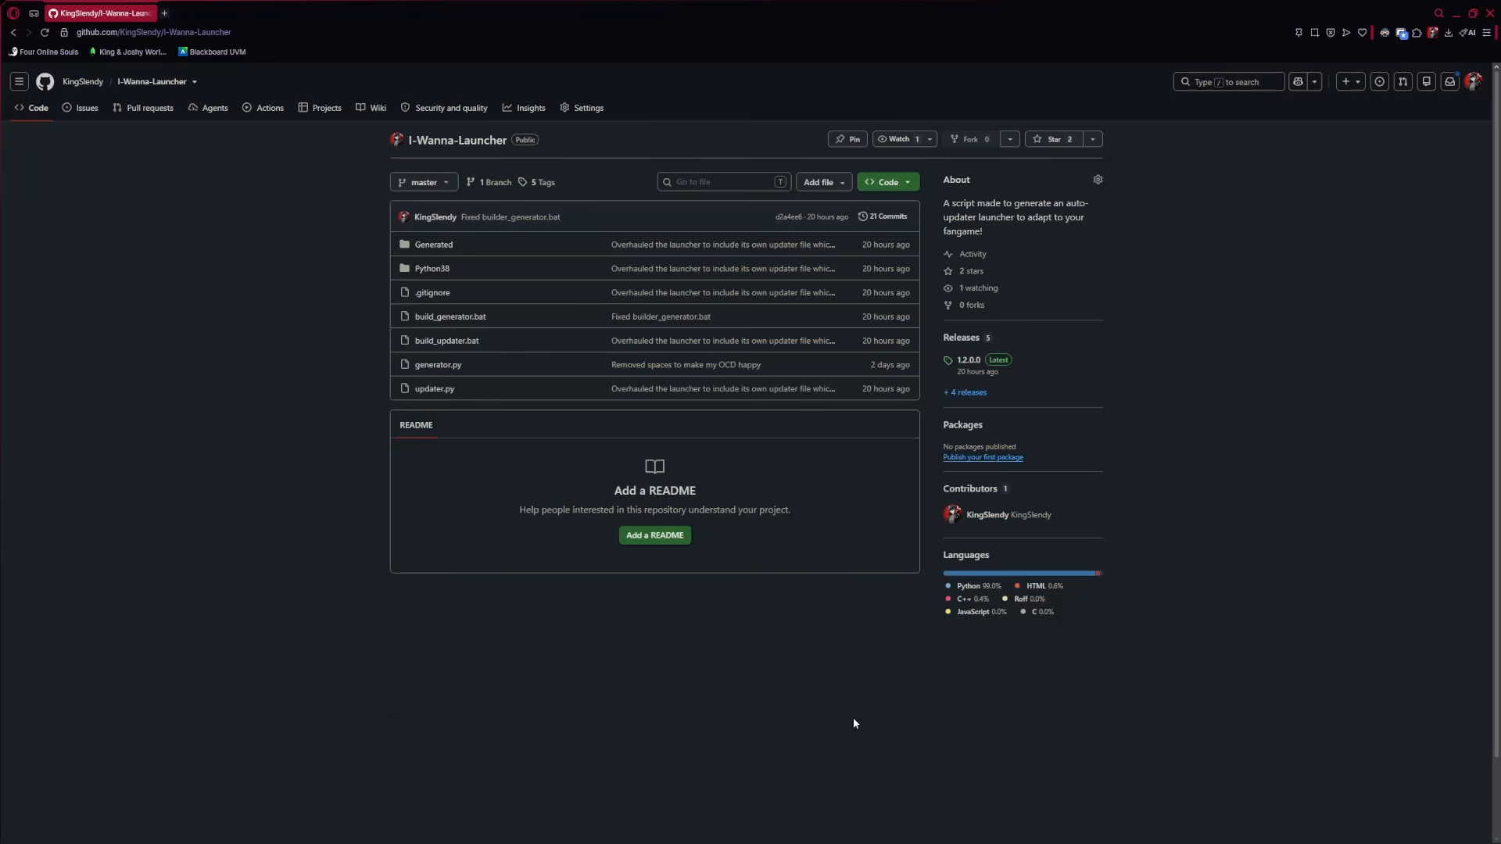
left_click(254, 830)
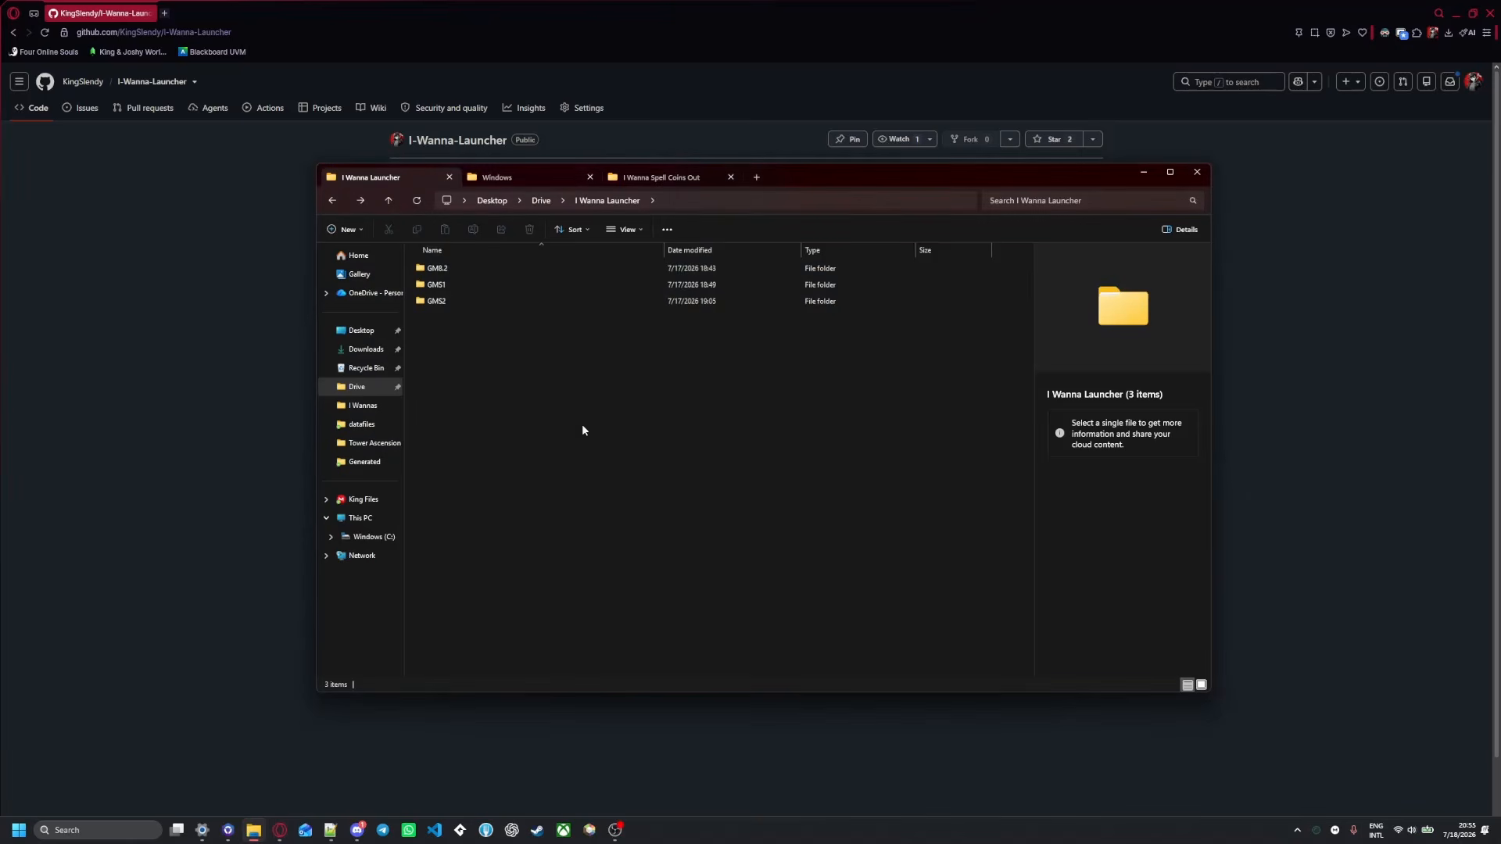
left_click(643, 178)
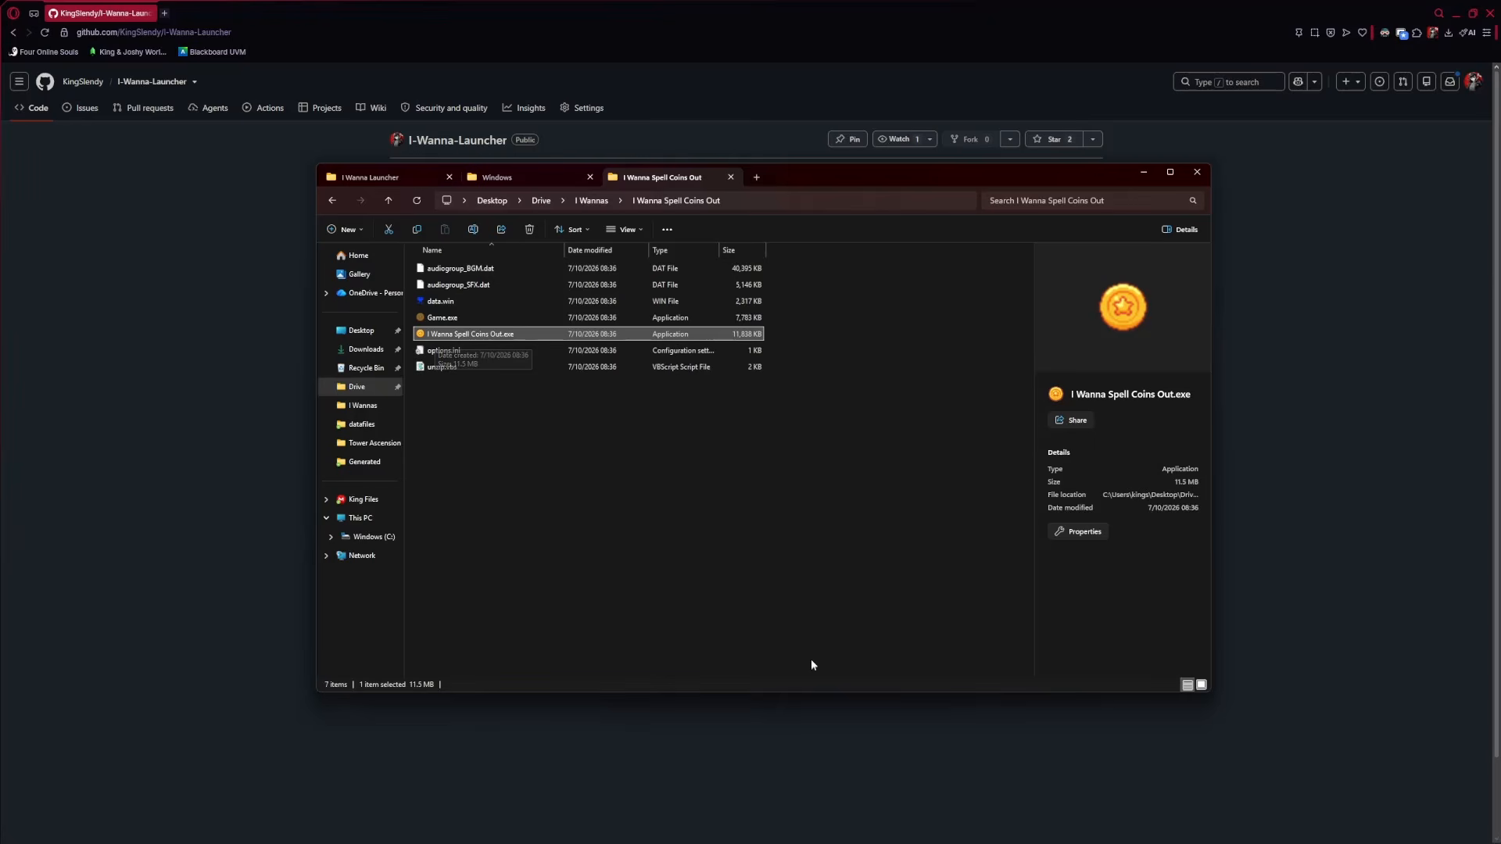
left_click(864, 774)
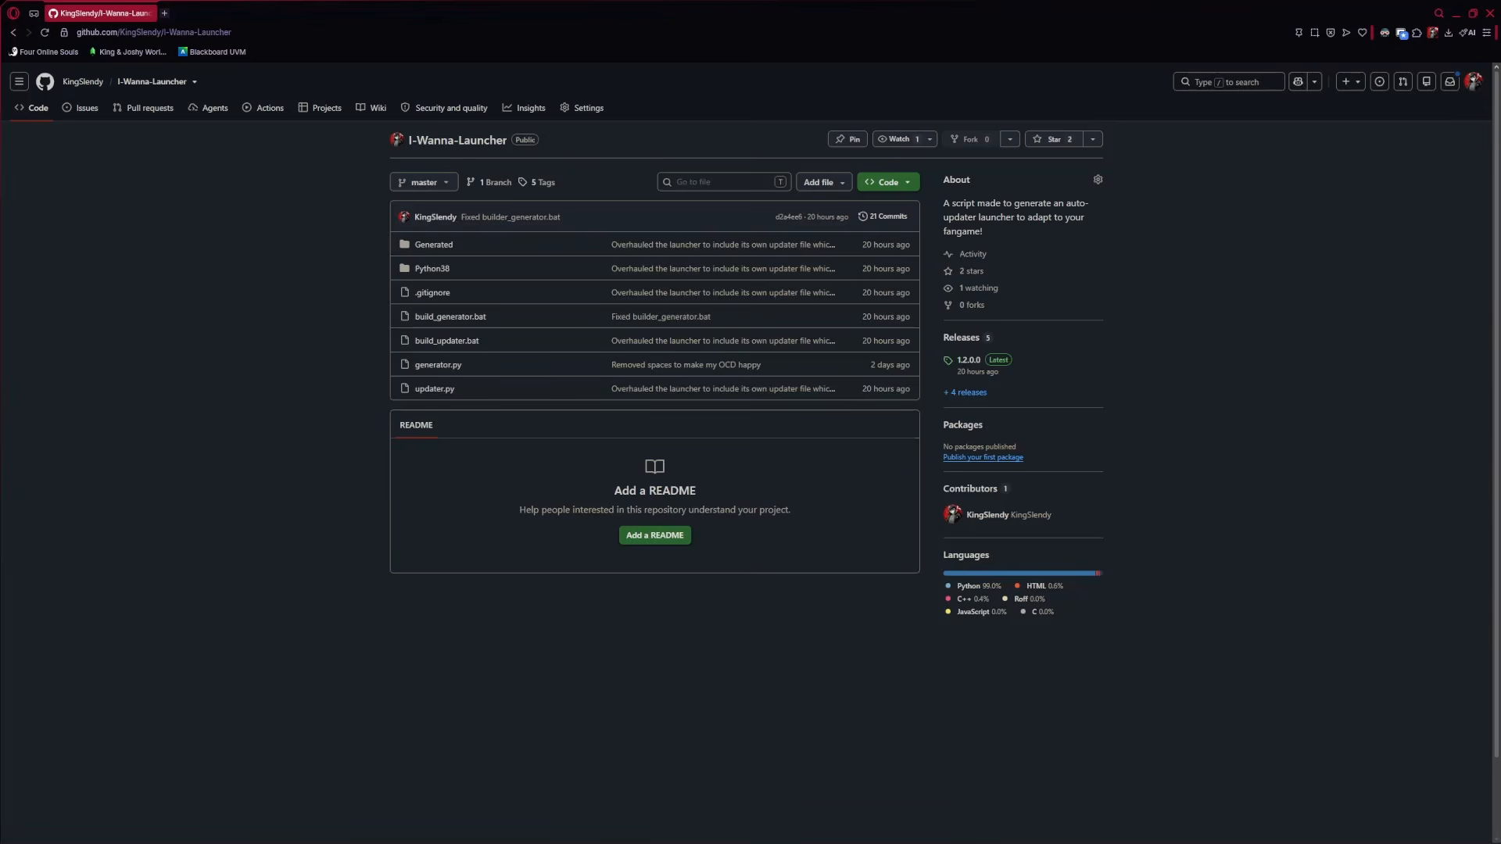
left_click(253, 831)
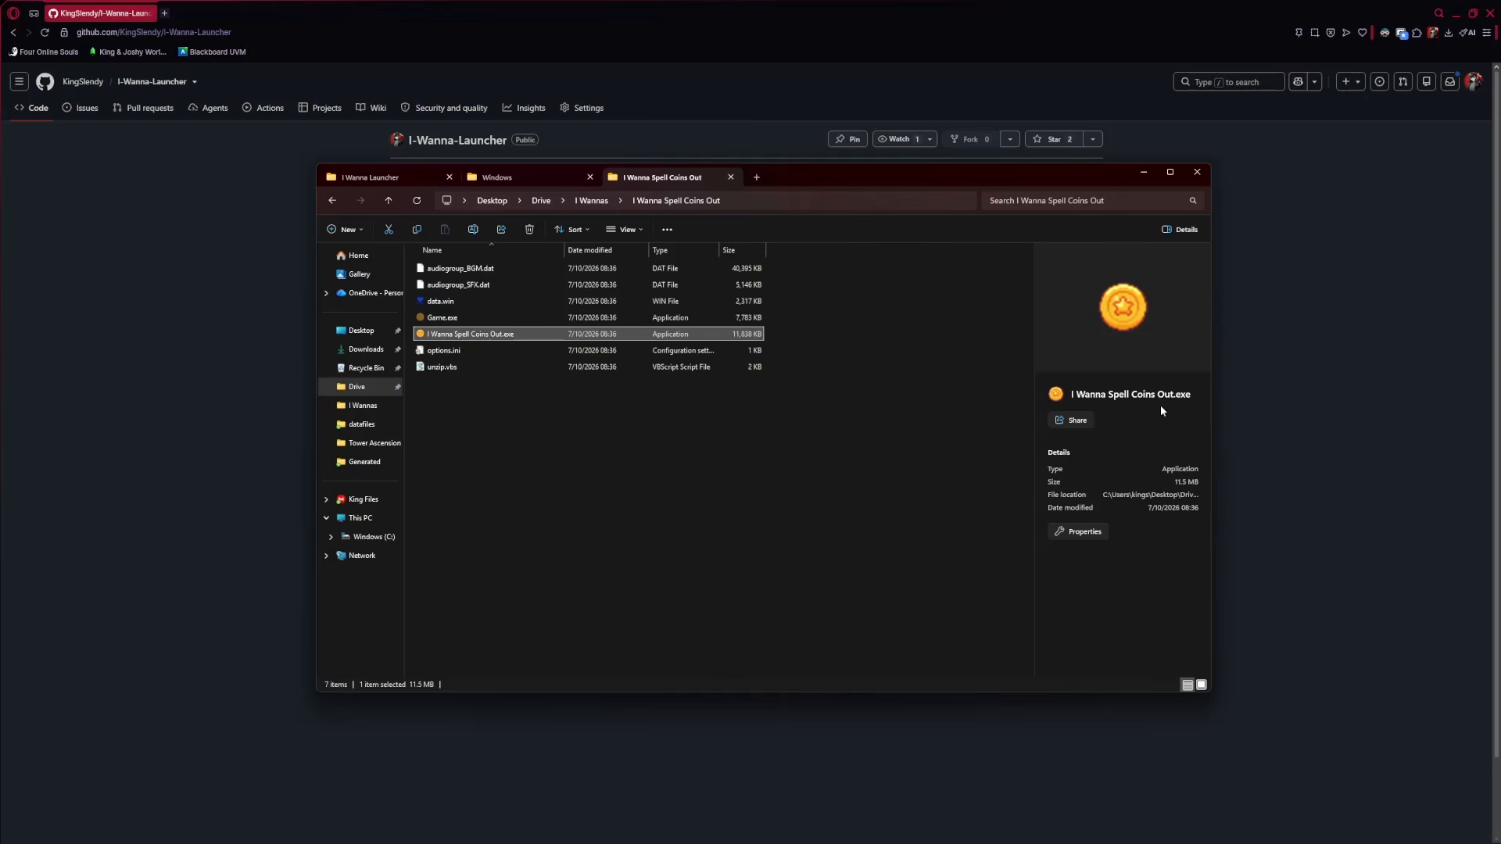
left_click(740, 754)
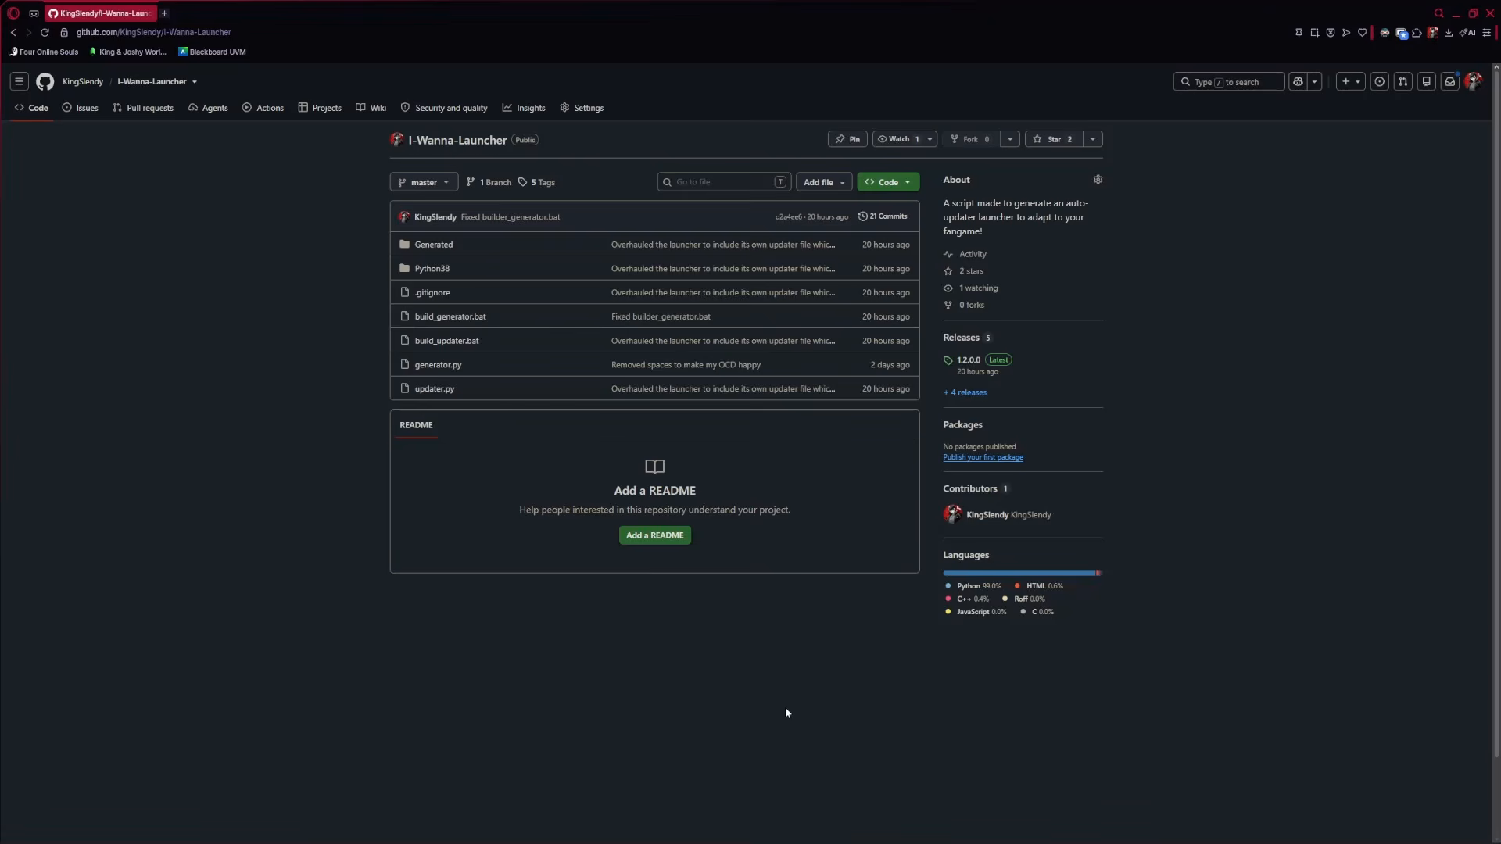
mouse_move(602, 842)
left_click(254, 830)
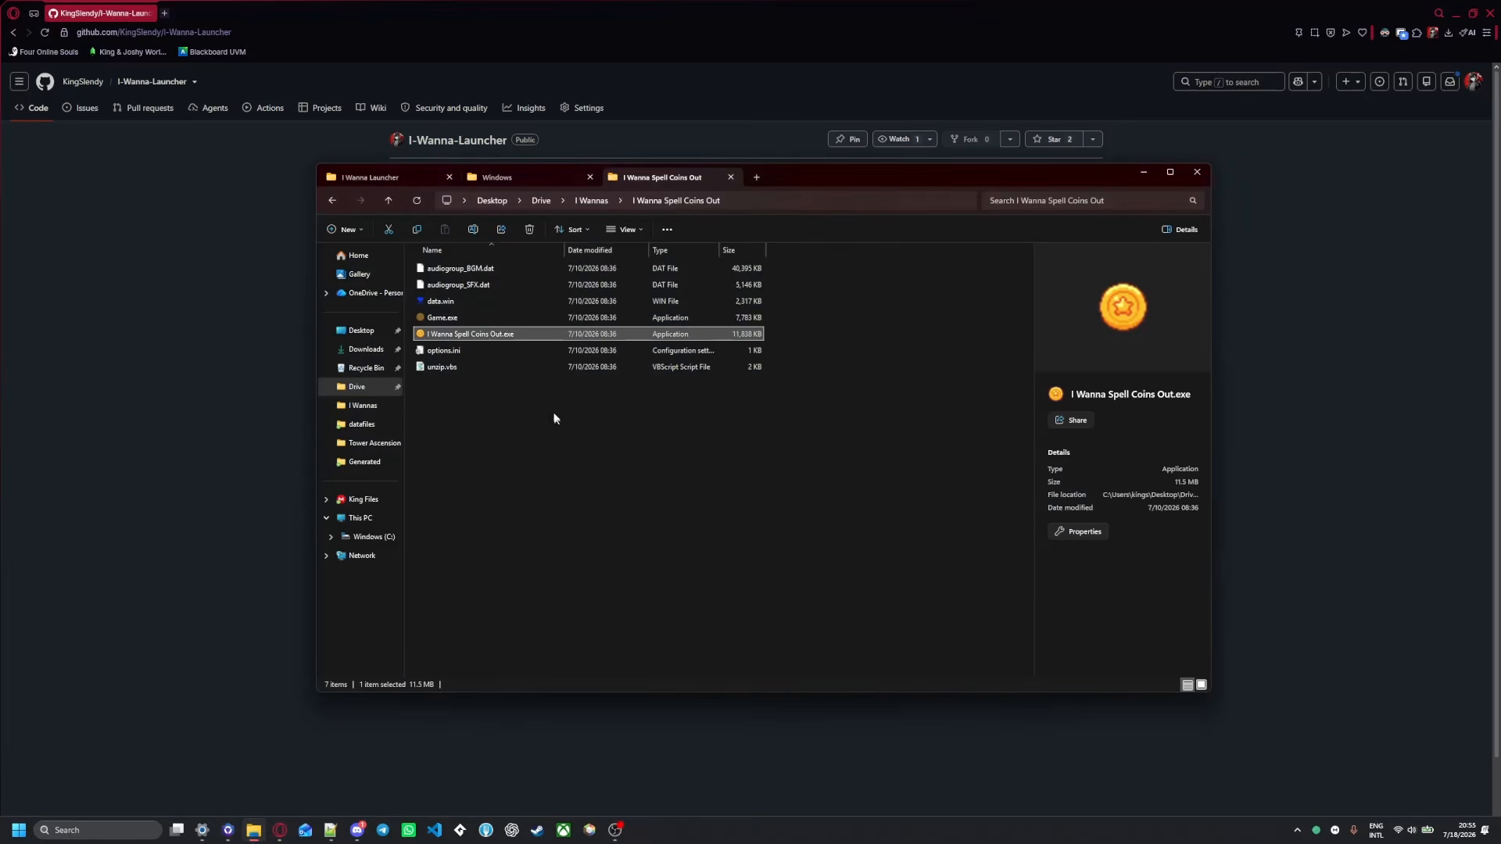
left_click(377, 176)
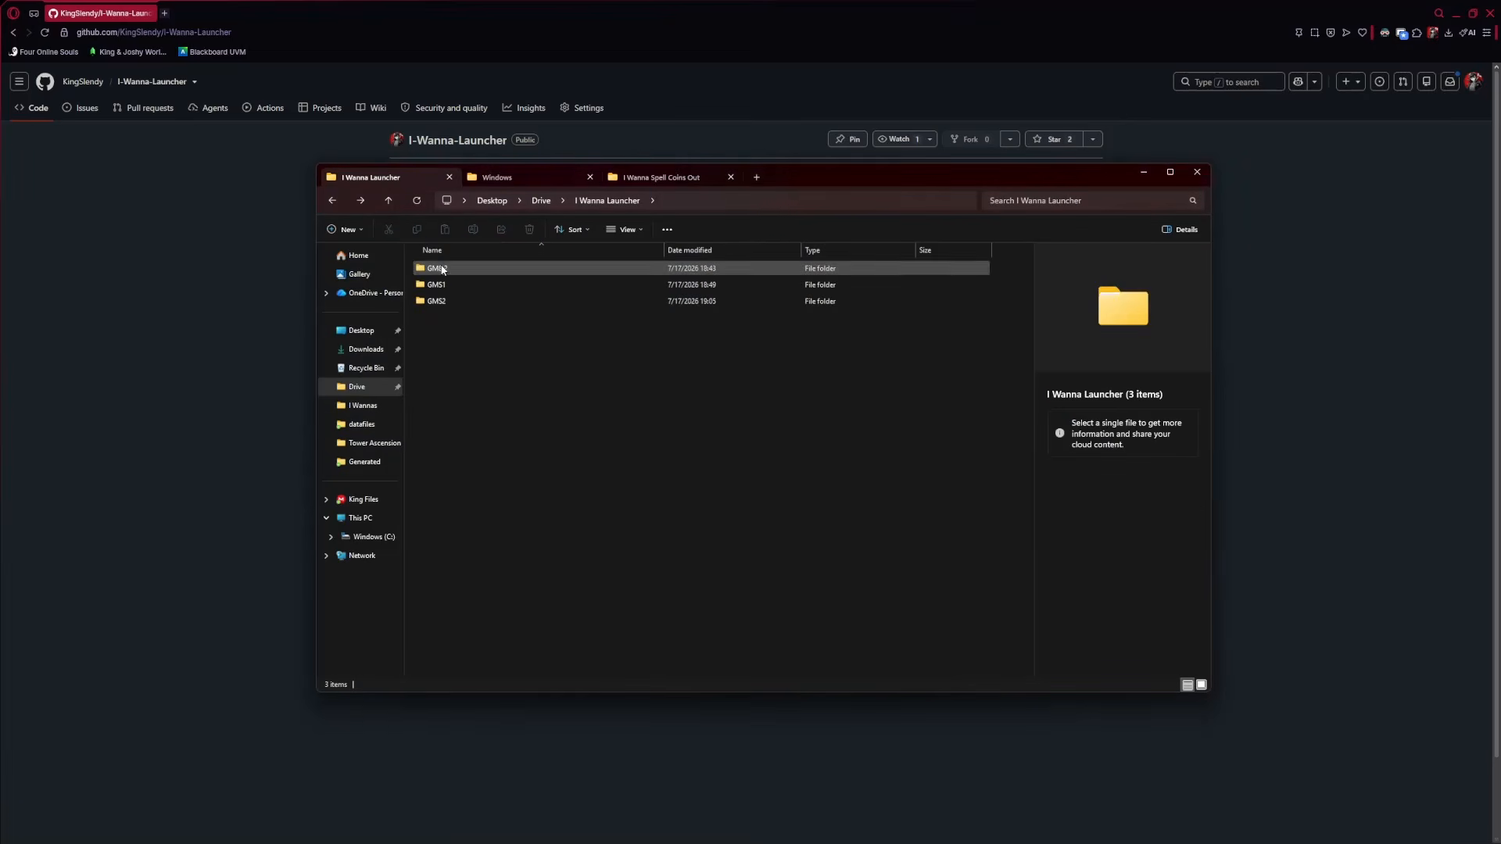
left_click(449, 285)
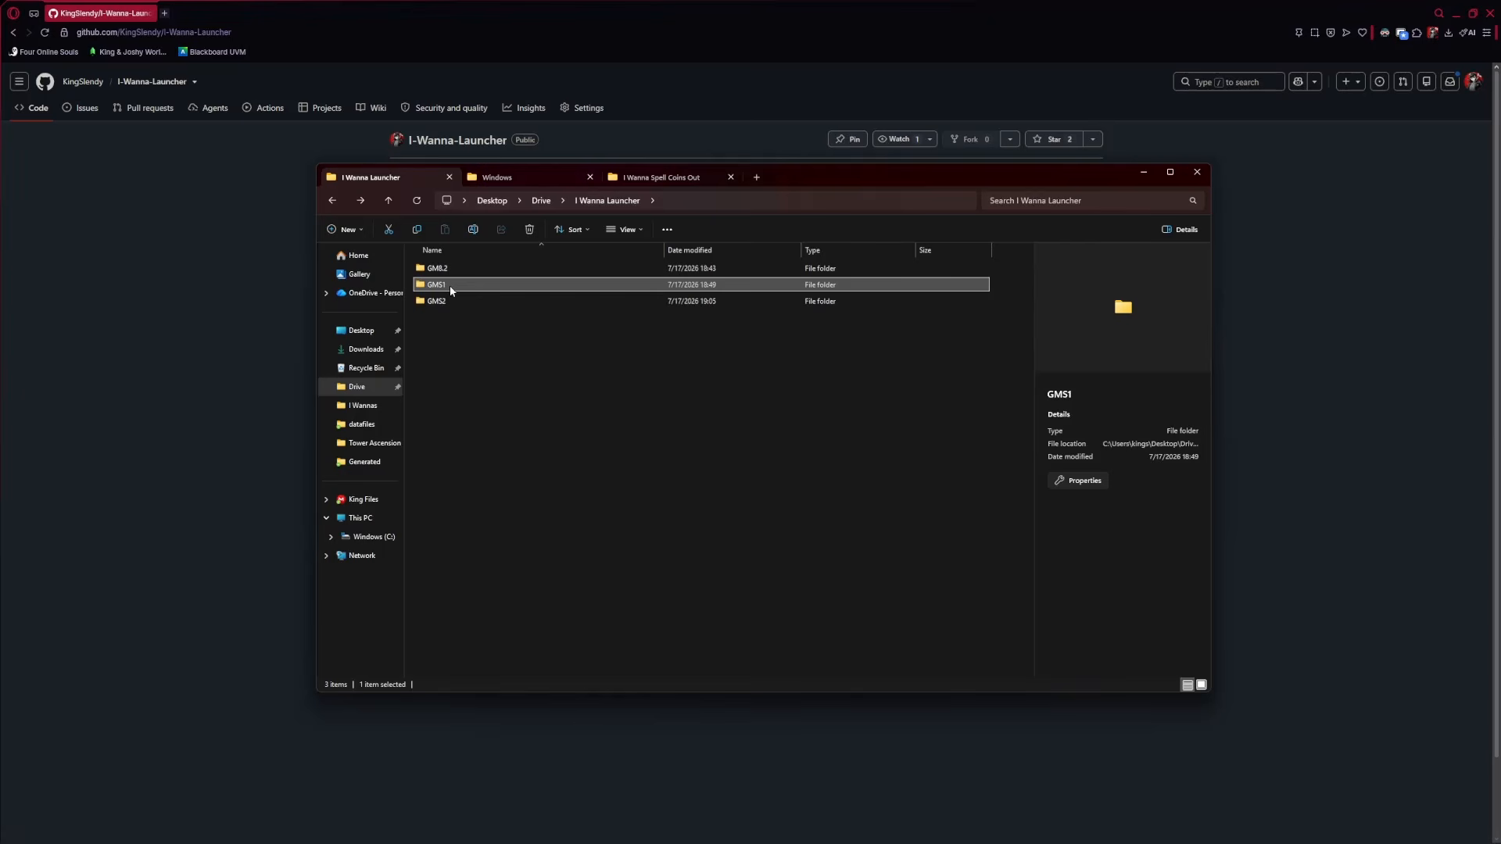
left_click(469, 303)
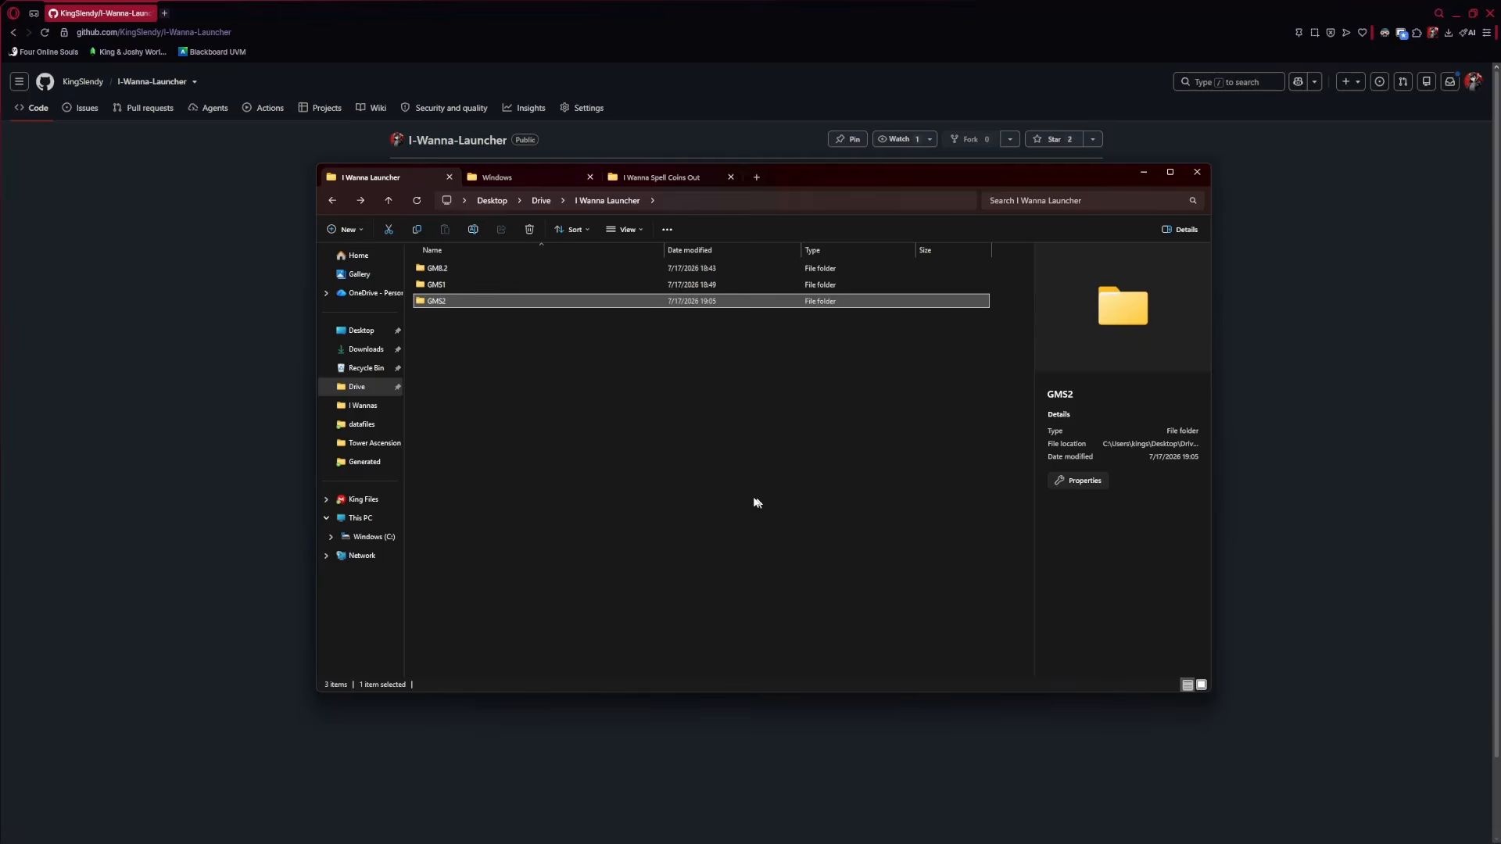
left_click(641, 176)
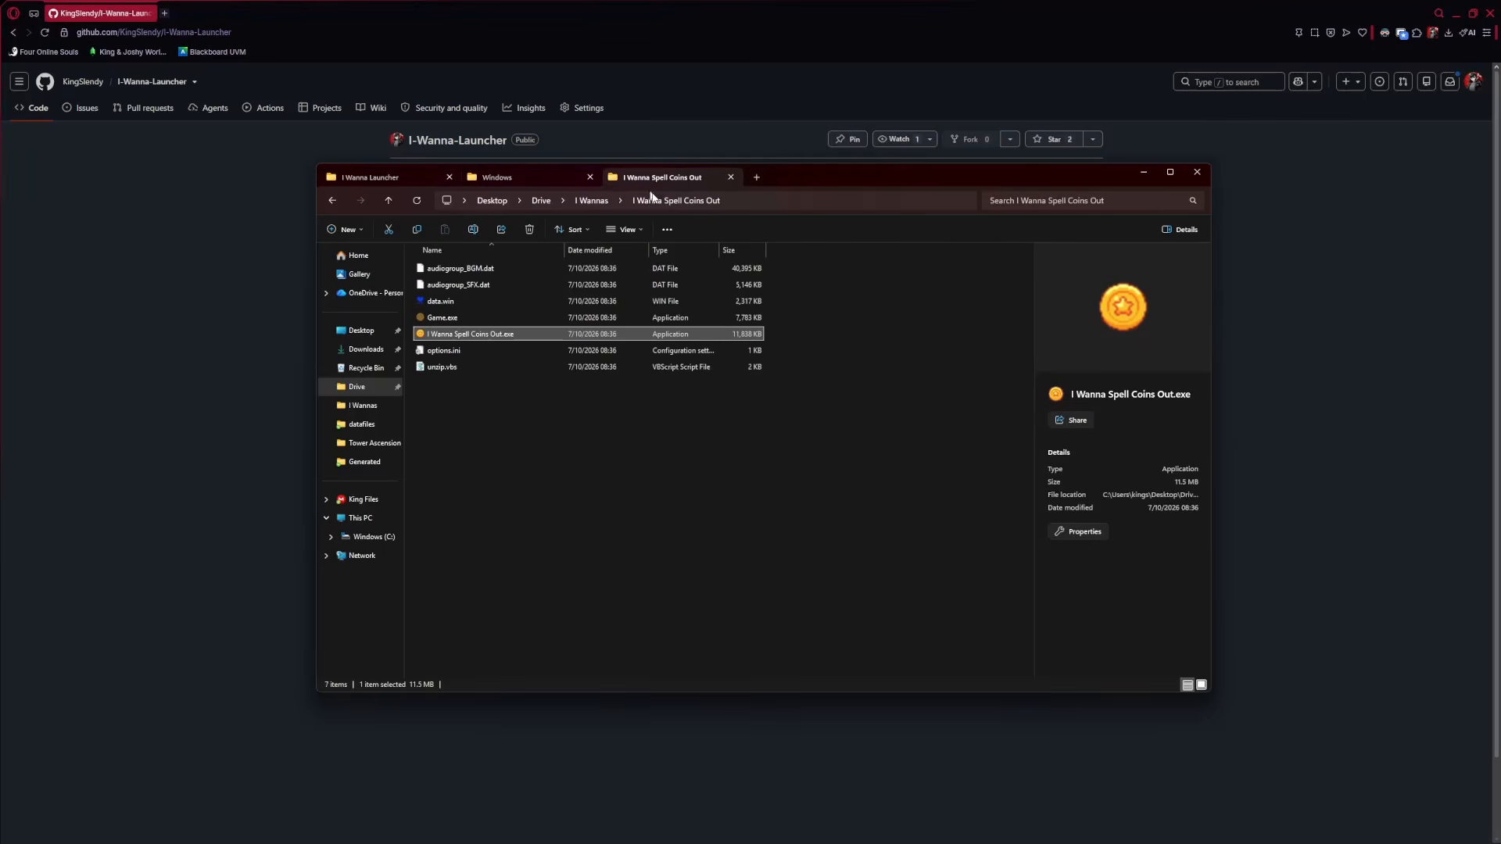
left_click(439, 320)
Open the Properties window for Game.exe and center it on screen
right_click(439, 322)
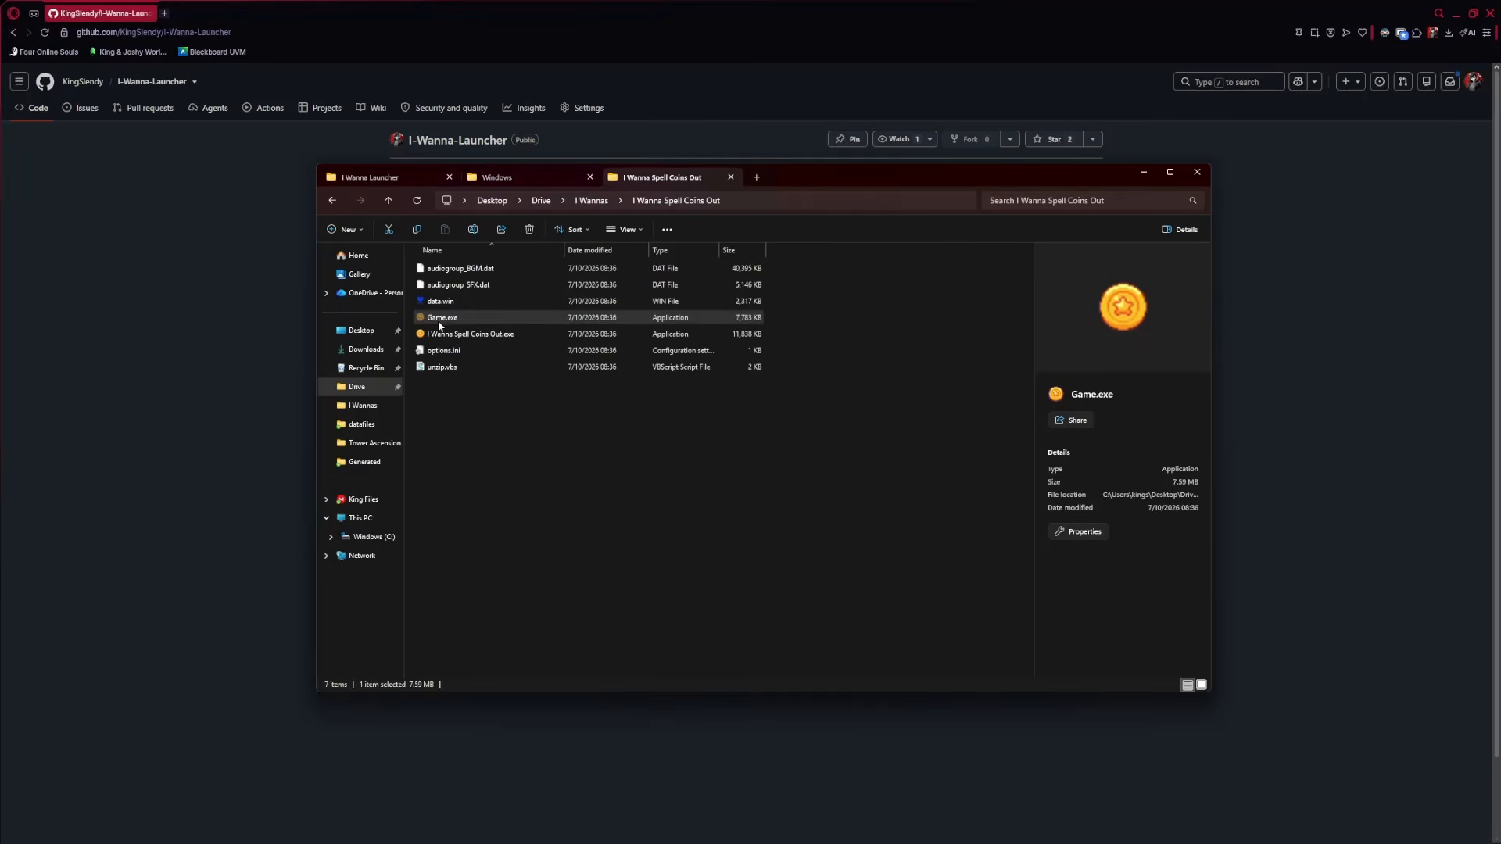
left_click(500, 642)
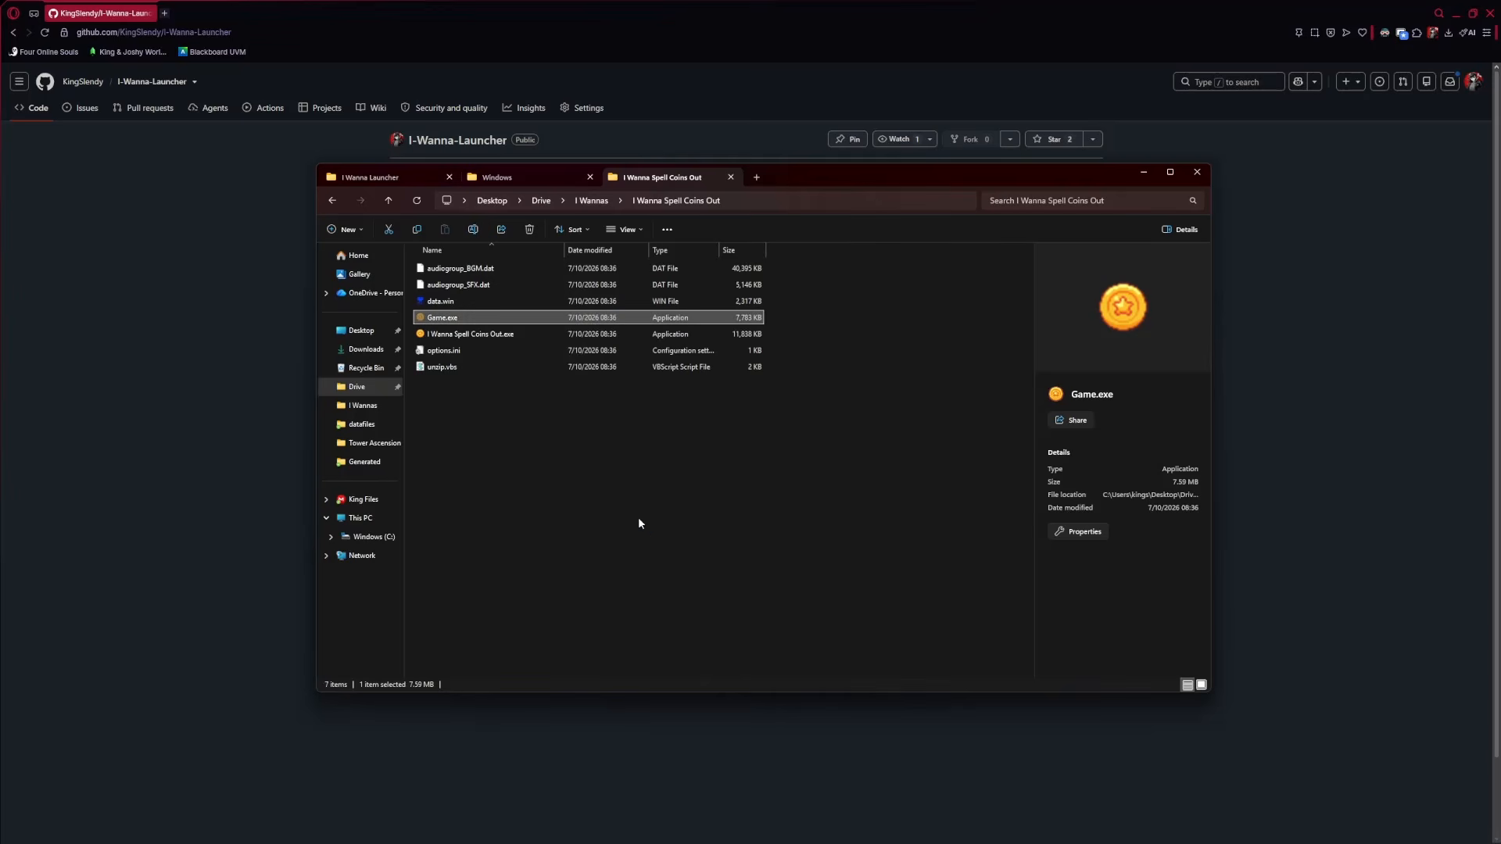
left_click(479, 675)
left_click_drag(410, 225, 890, 326)
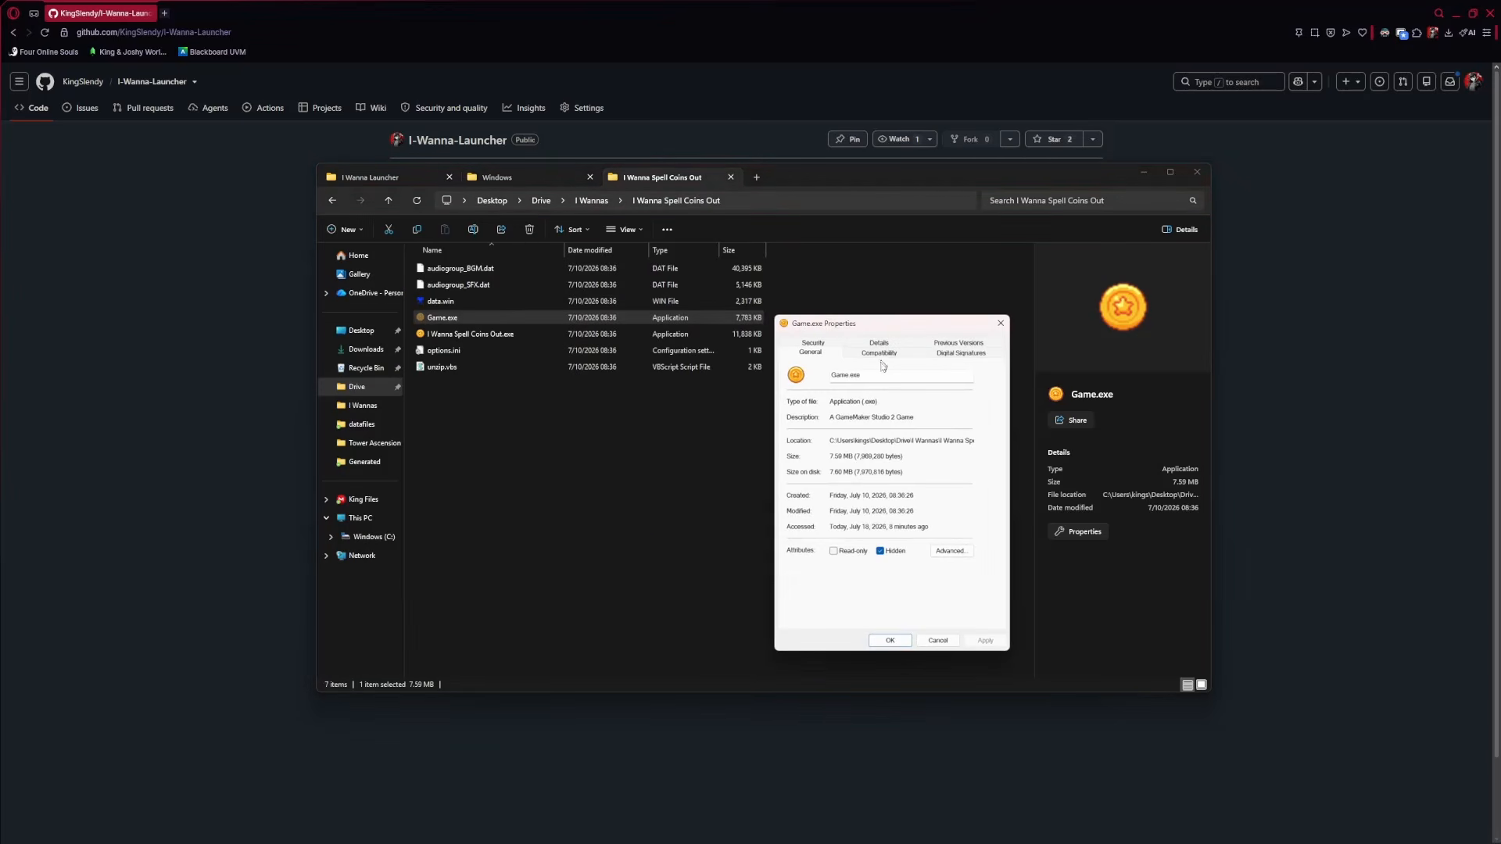
Confirm on the Details tab that File version is 1.2.0.3, cancel, and minimize Explorer
left_click(880, 349)
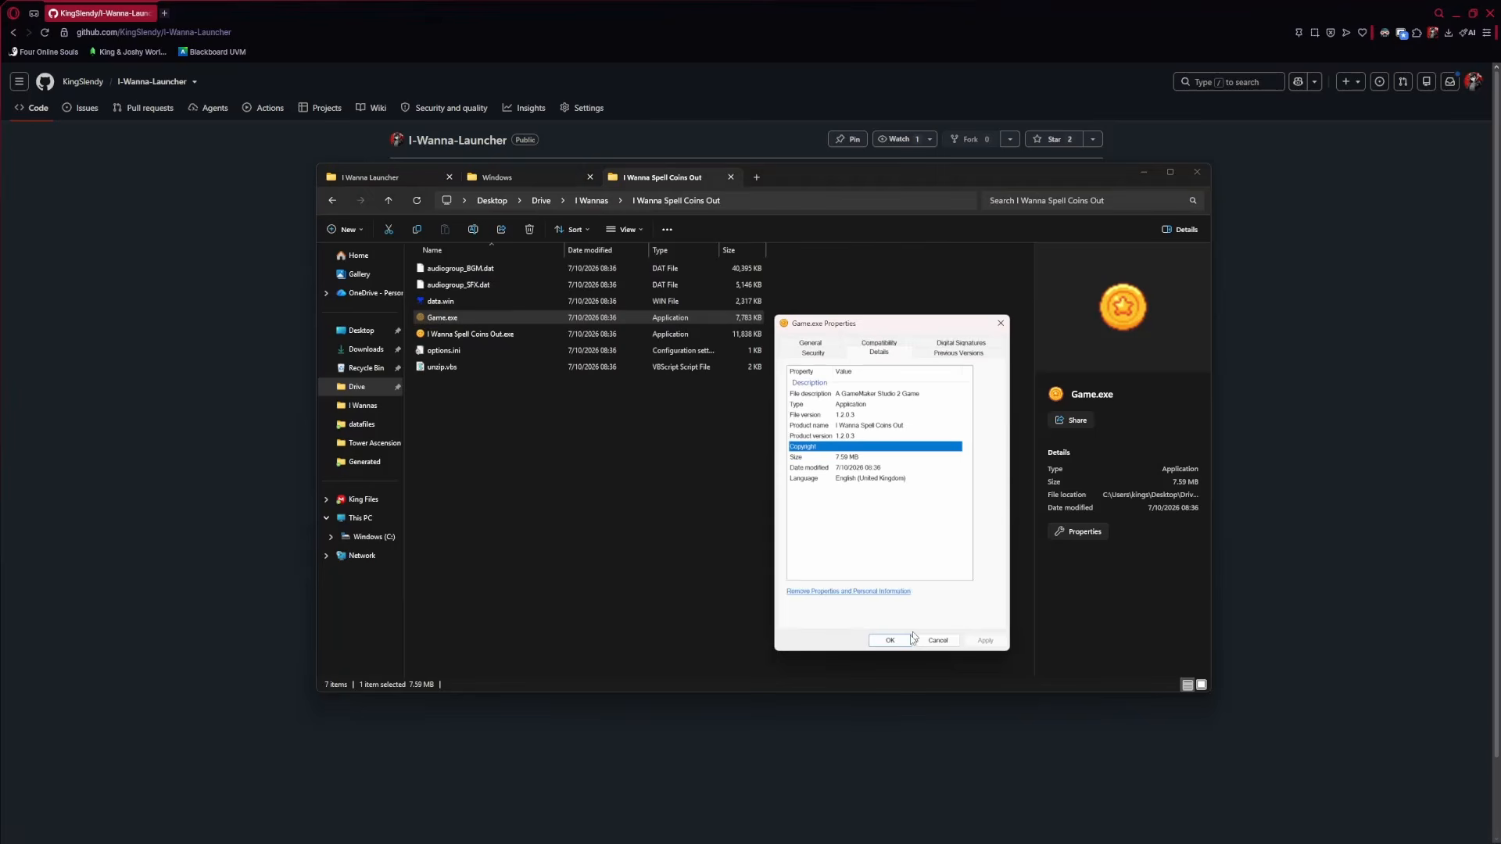
left_click(843, 415)
left_click(824, 427)
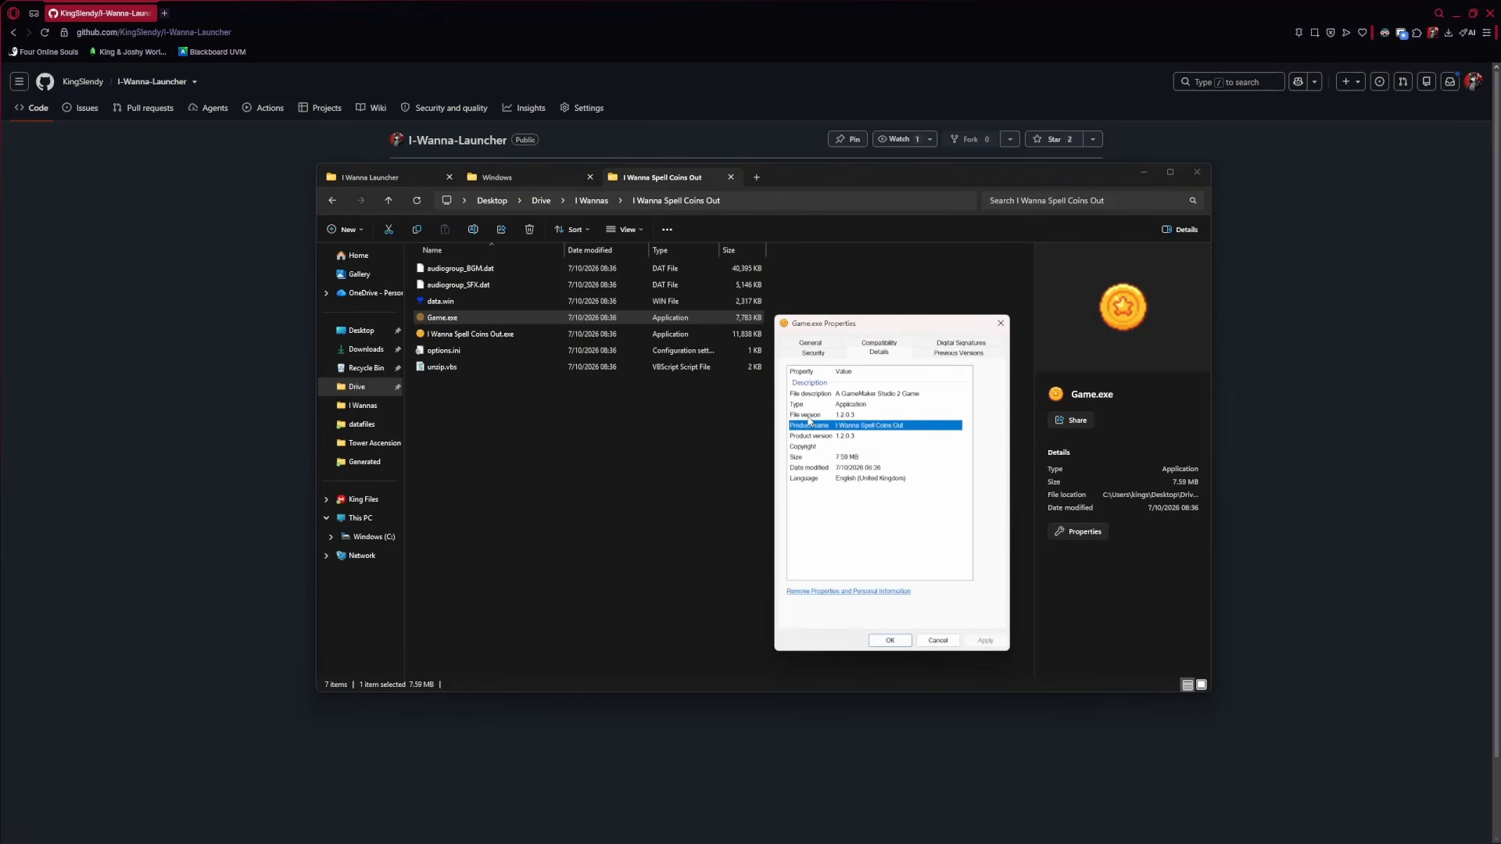
left_click(824, 417)
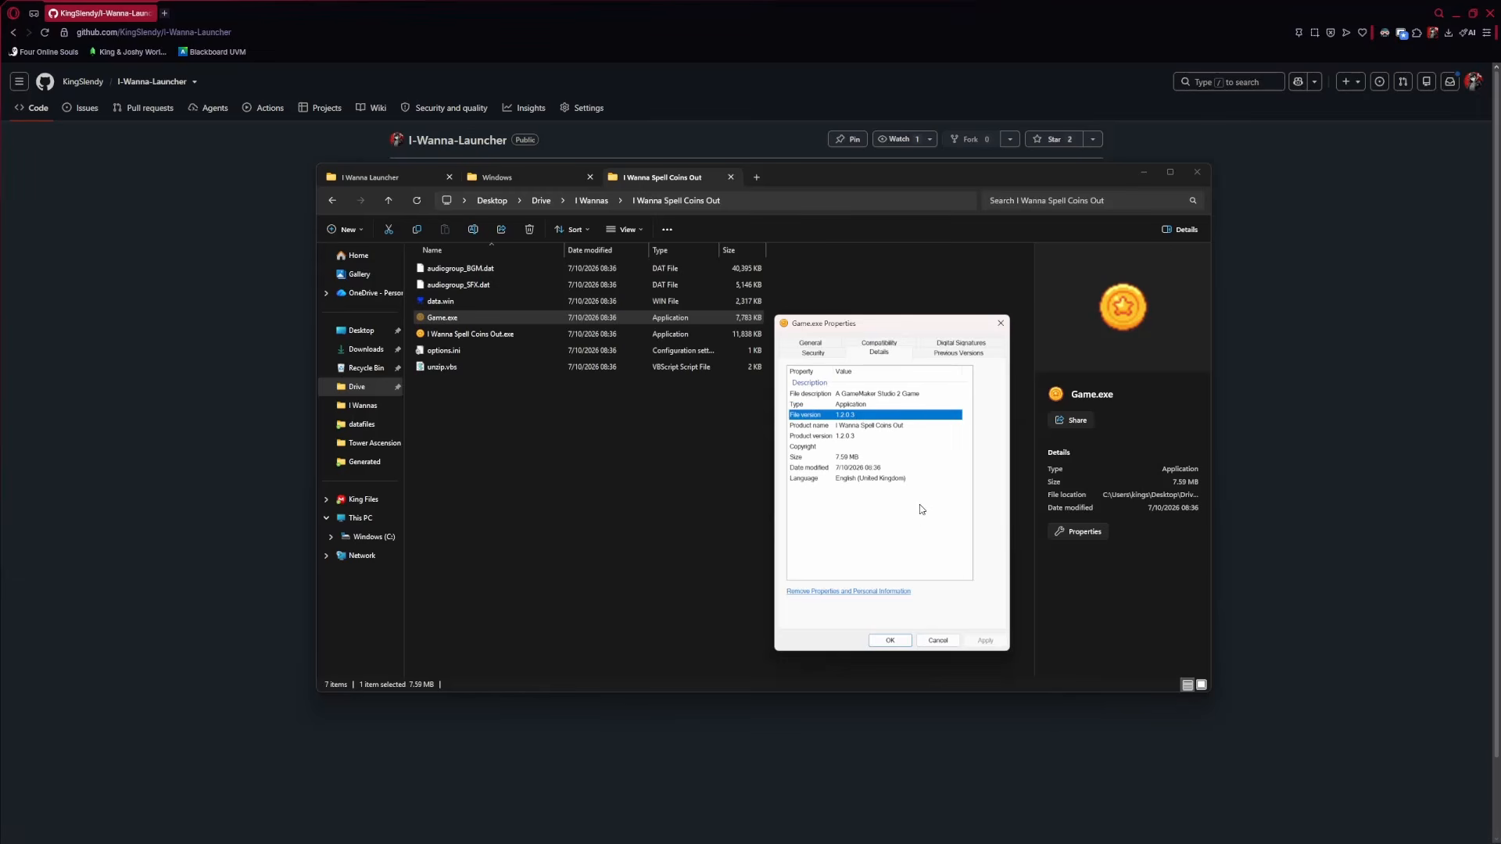
left_click(938, 641)
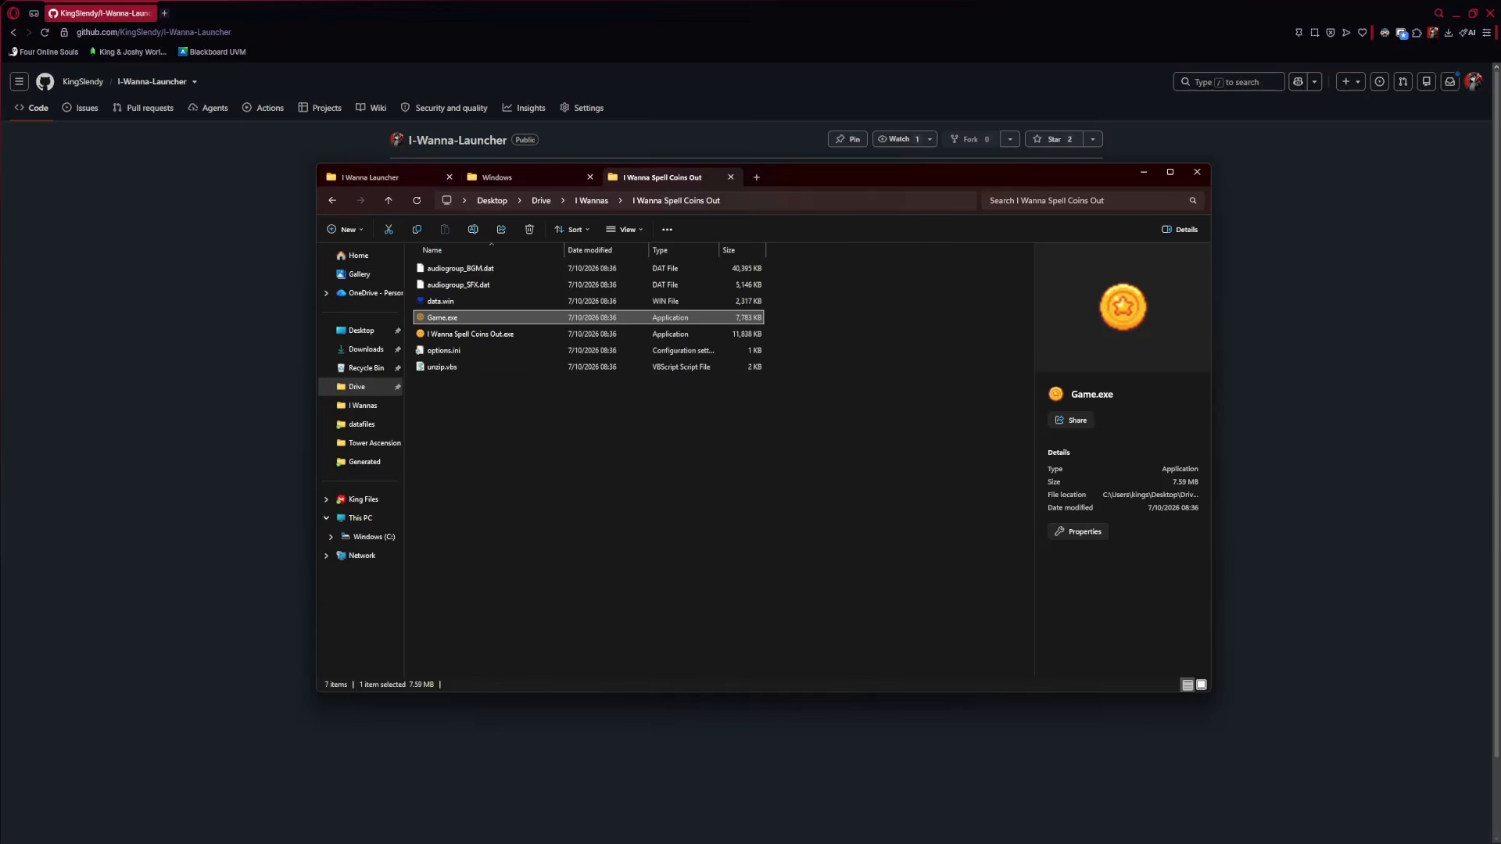
left_click(253, 354)
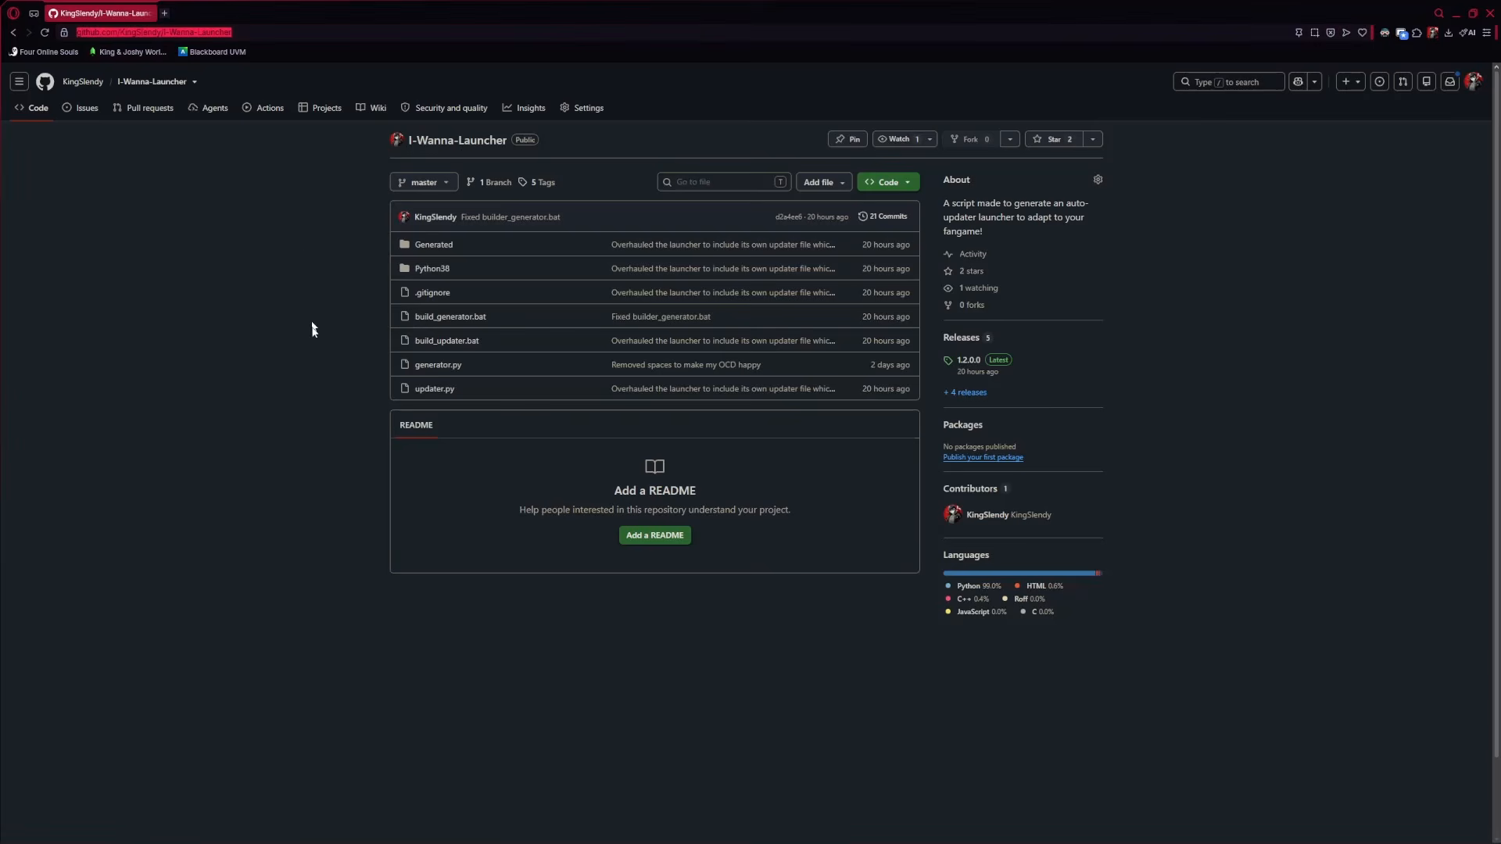
Download I.Wanna.Launcher.zip from GitHub release 1.2.0.0, then return to File Explorer
left_click(960, 345)
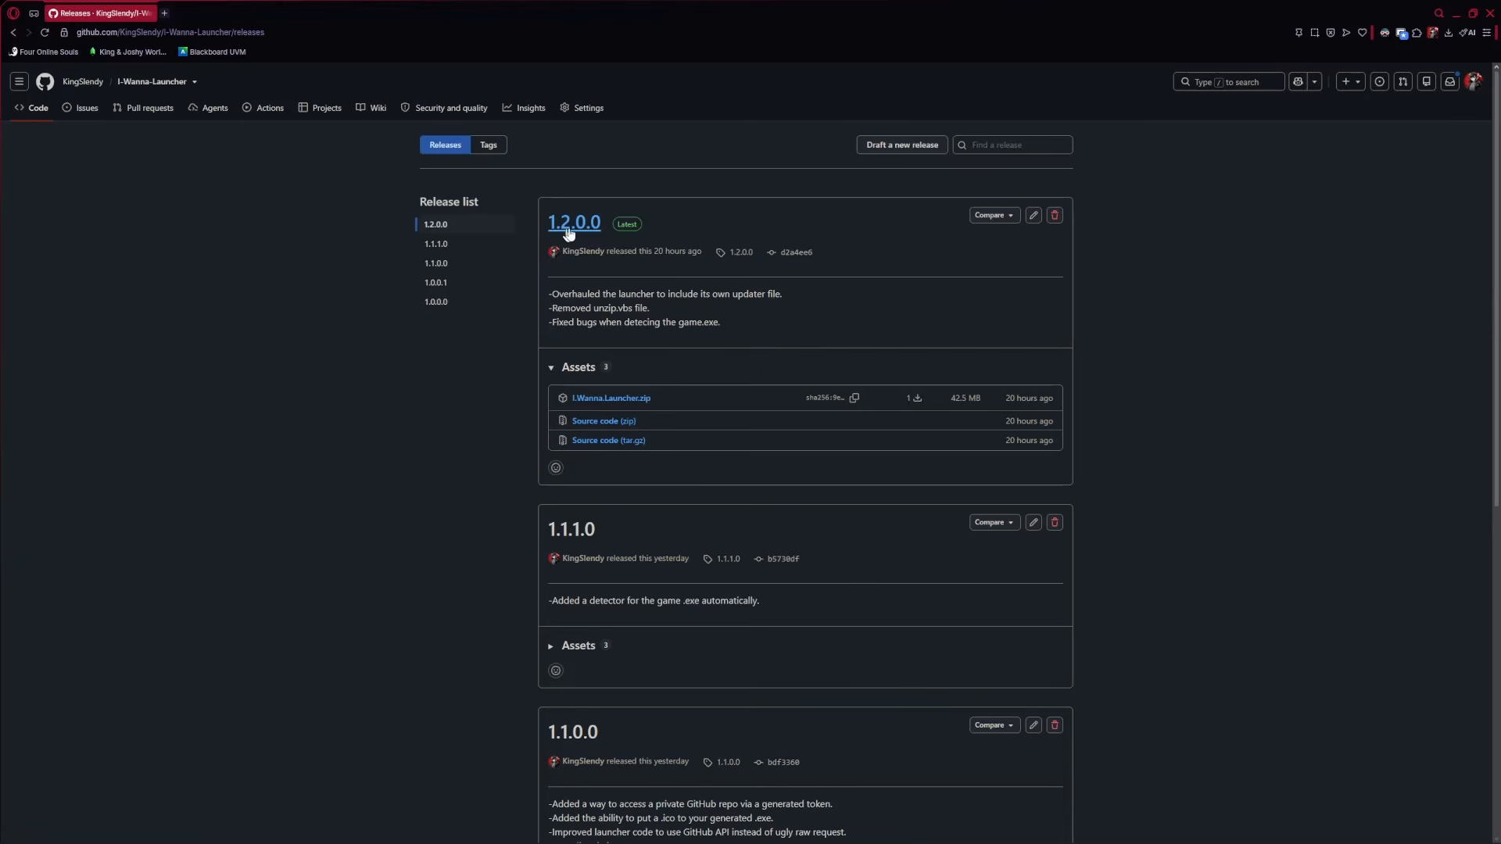
left_click(626, 405)
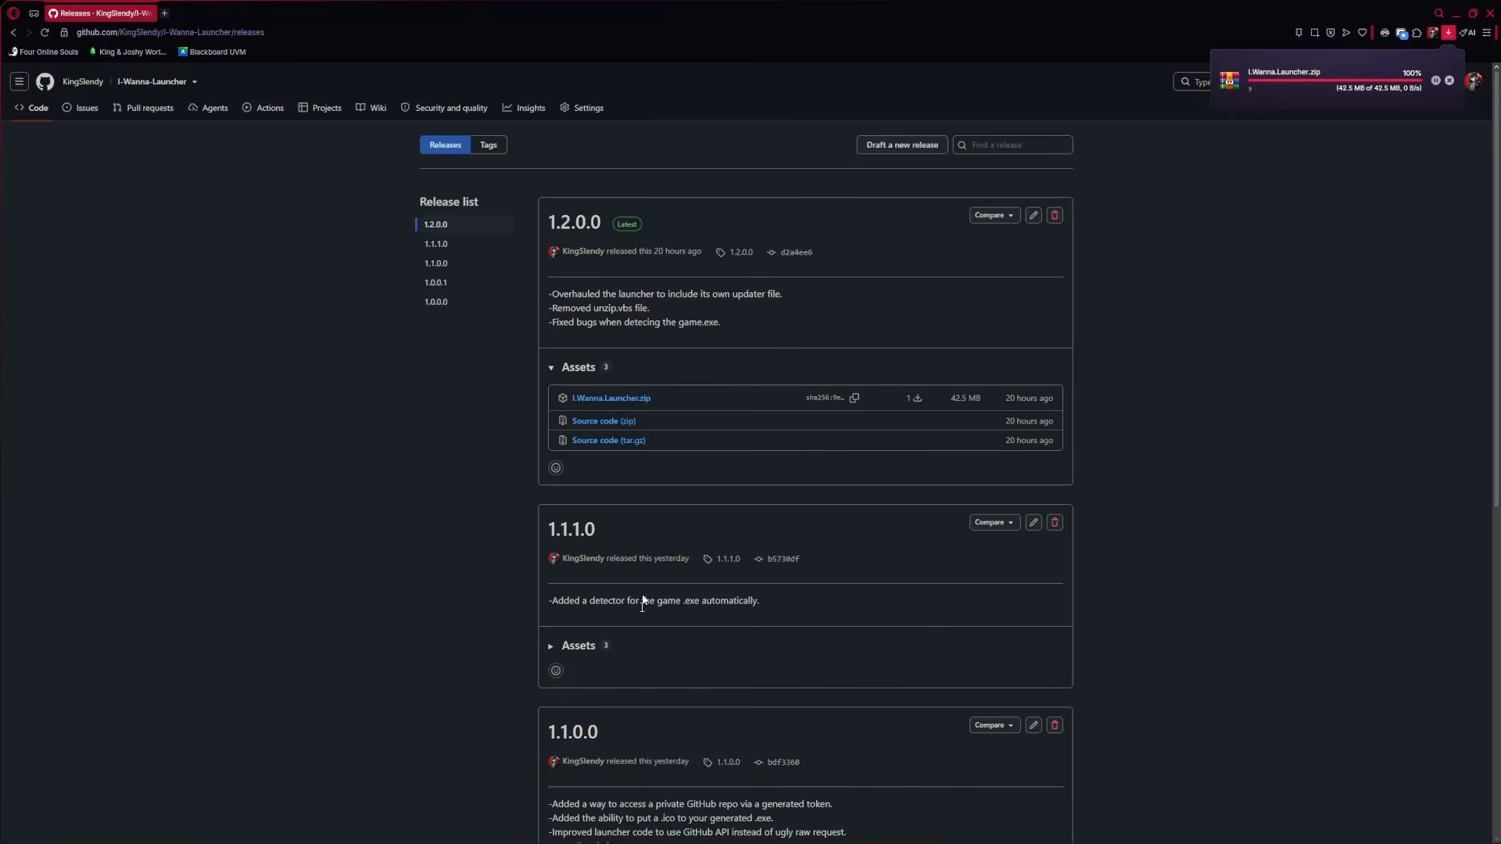
left_click(253, 831)
left_click(595, 591)
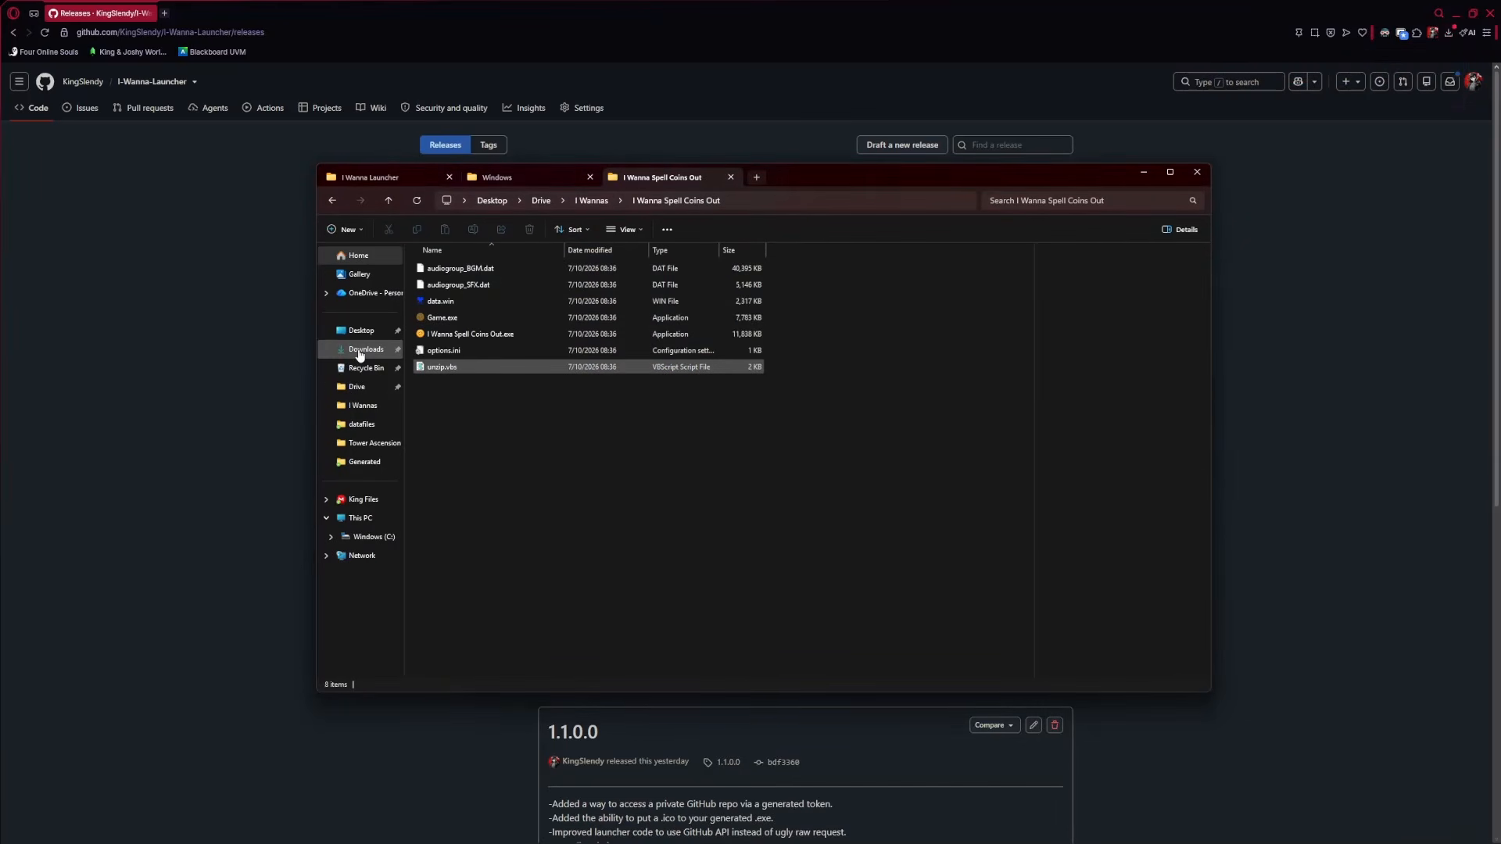
Open I.Wanna.Launcher.zip from Downloads in WinRAR to view Generated, Python38 and launcher.exe, then close it
left_click(360, 349)
left_click(479, 286)
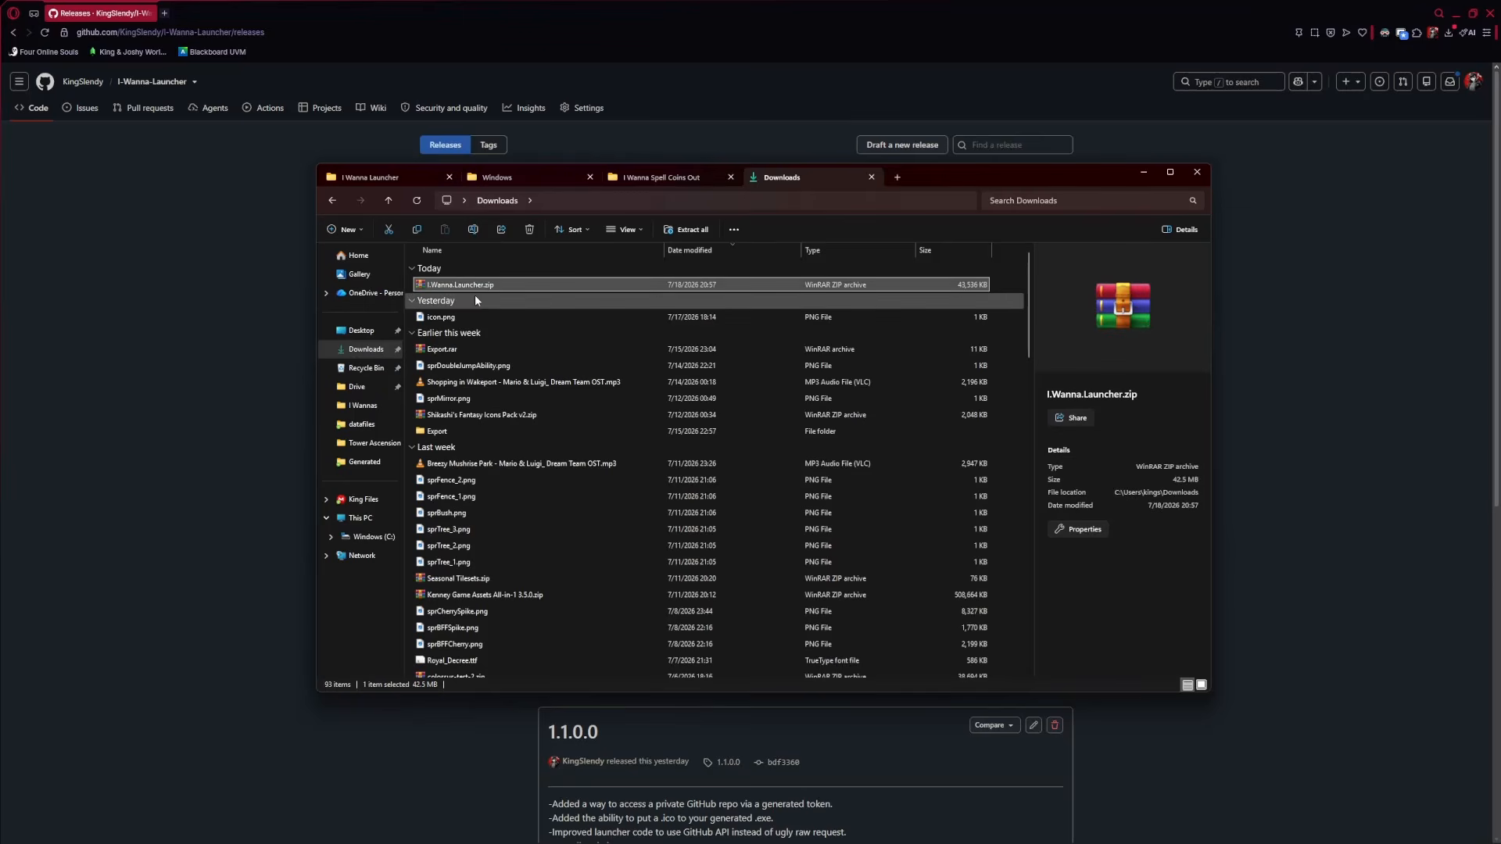
key("Return")
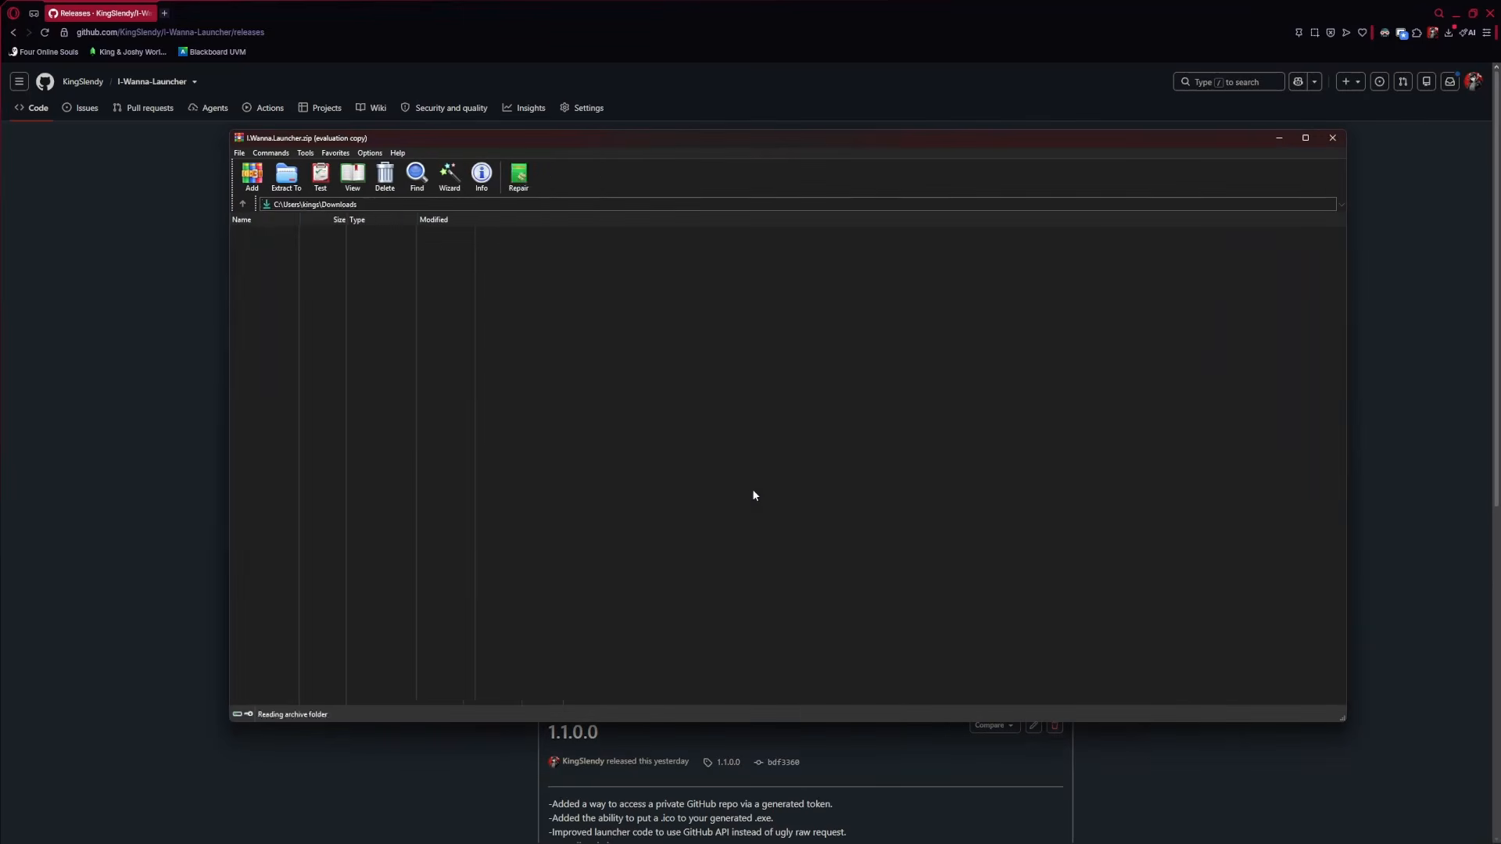
left_click_drag(465, 139, 686, 239)
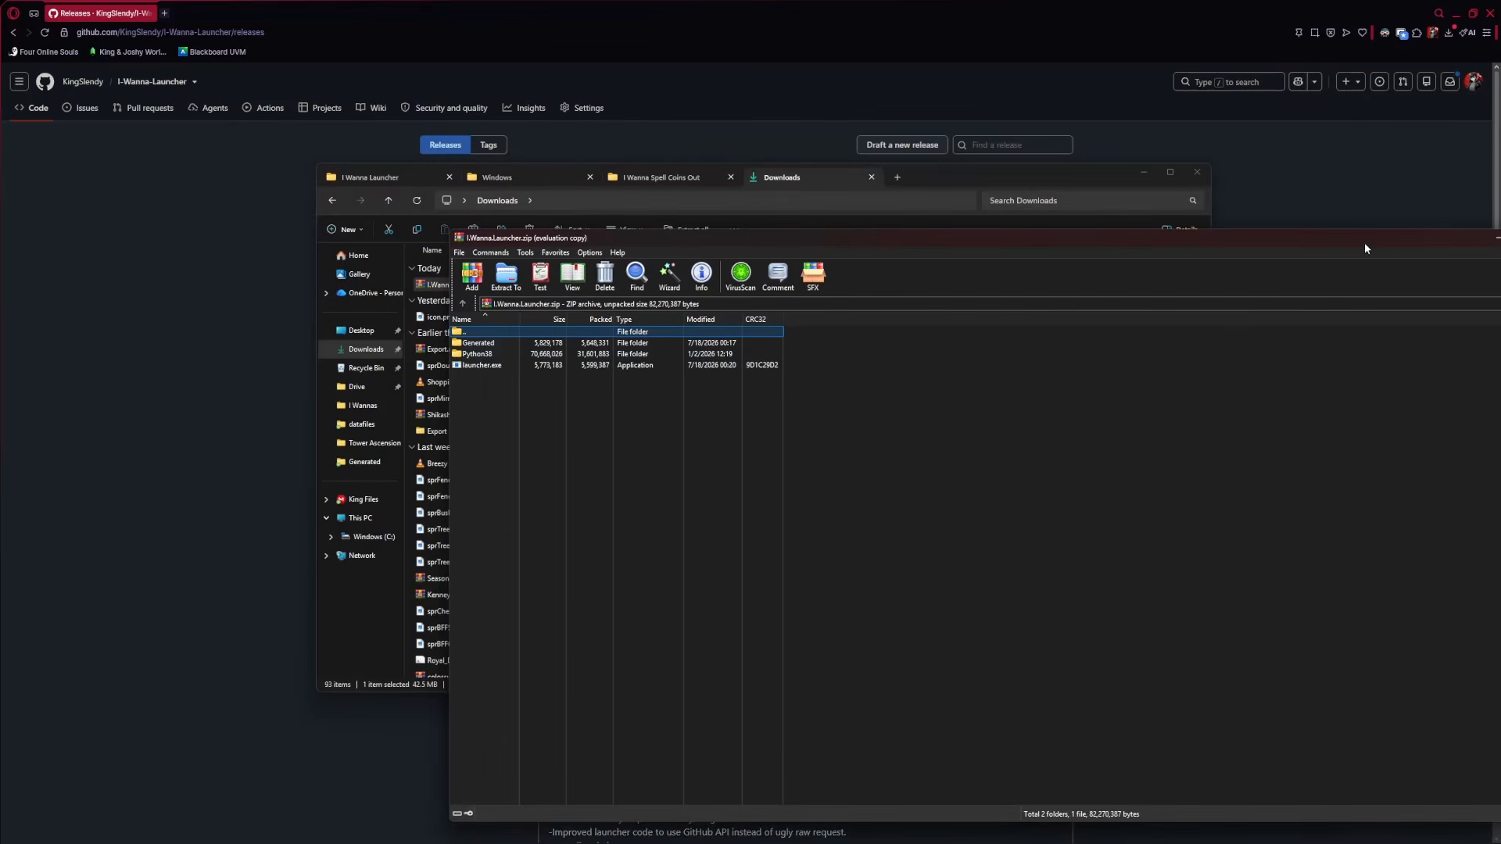
left_click_drag(1366, 249, 1346, 252)
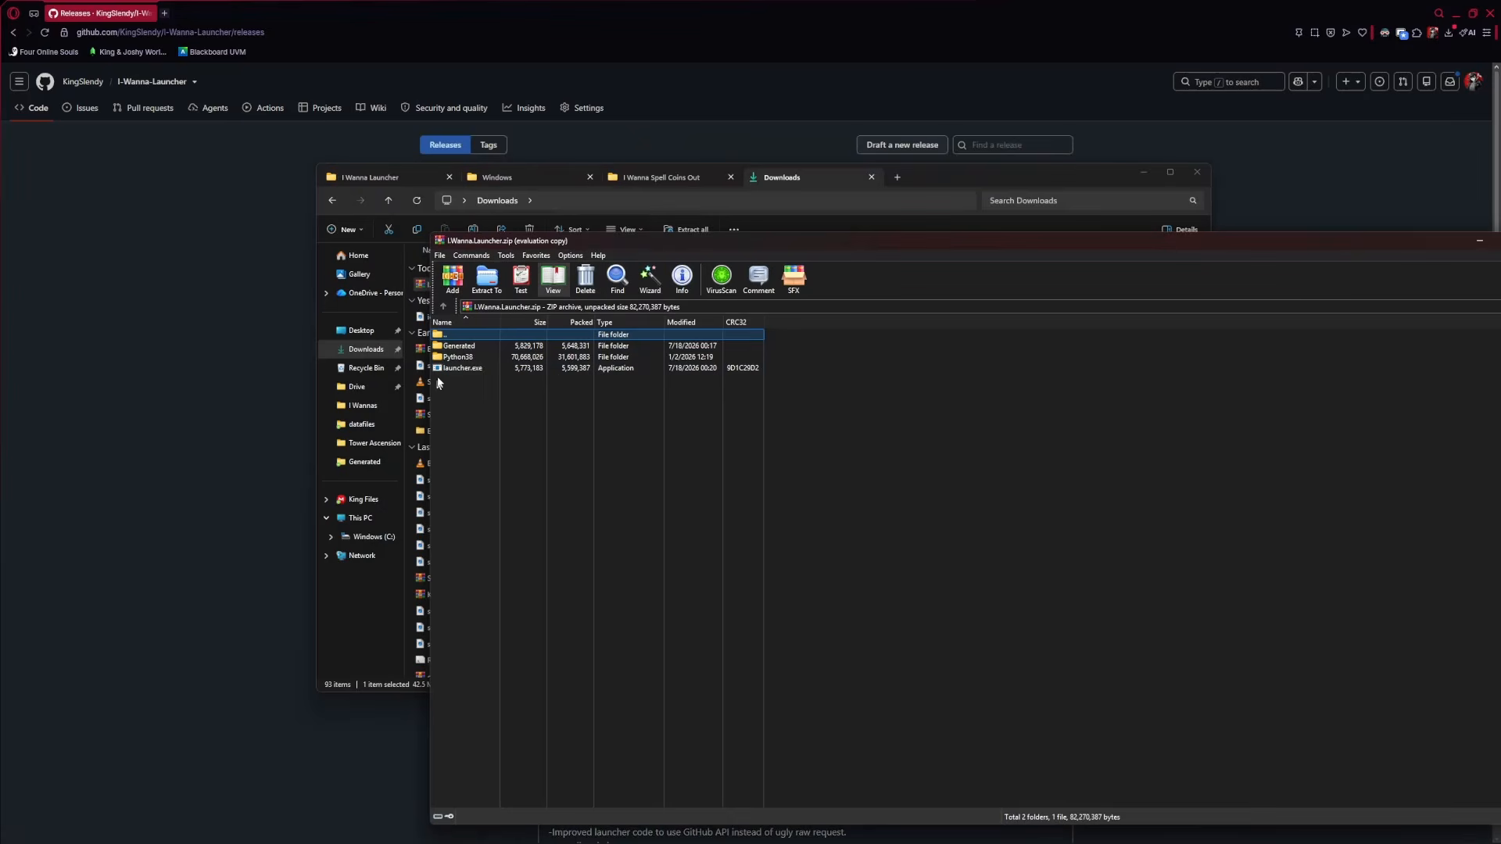
left_click_drag(554, 245, 346, 132)
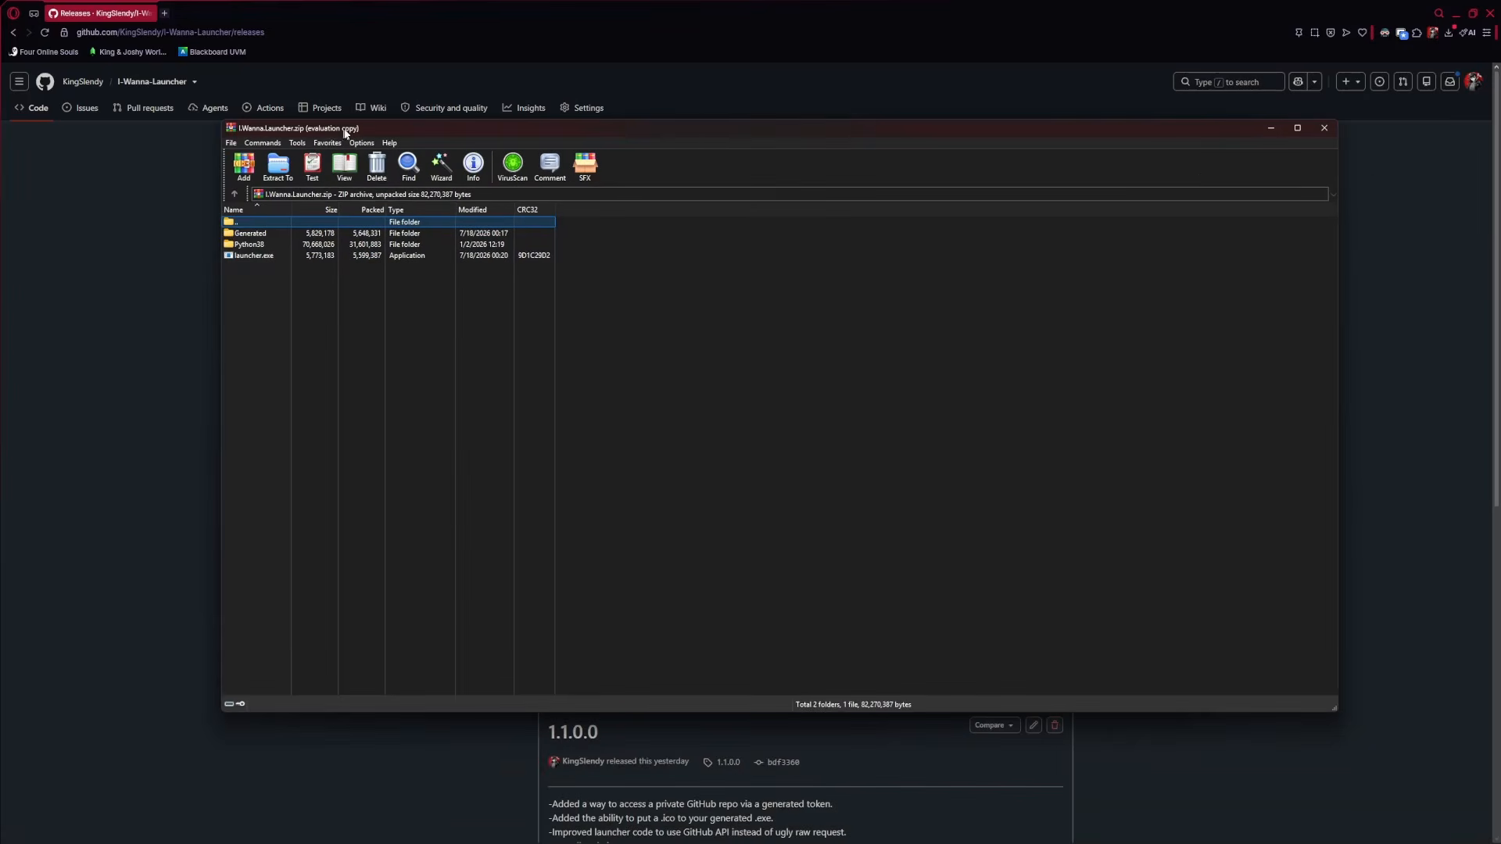
left_click(1321, 129)
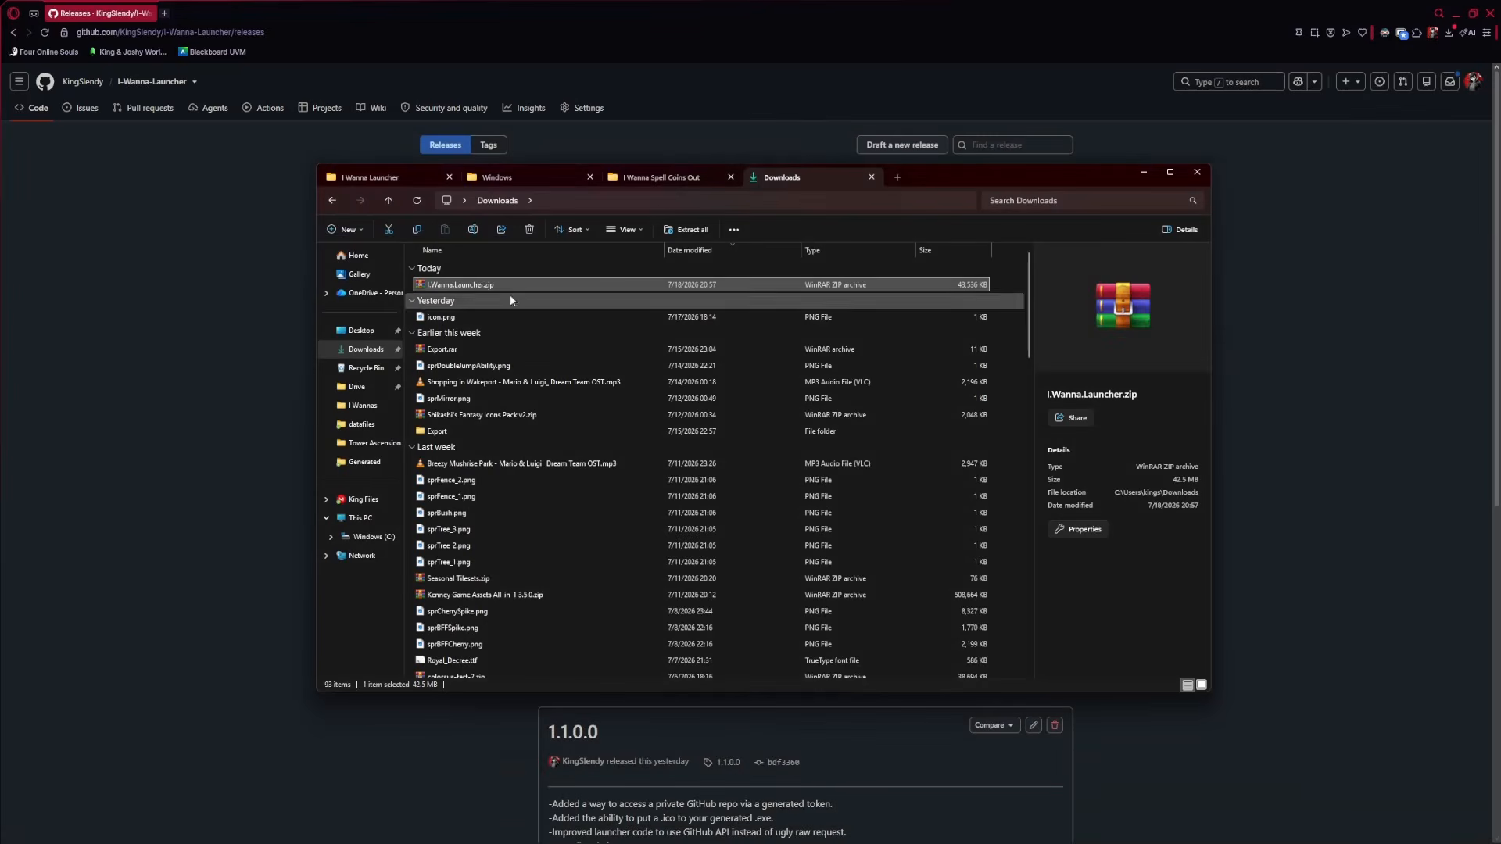
Extract I.Wanna.Launcher.zip with WinRAR to an I.Wanna.Launcher folder and open it
right_click(472, 283)
mouse_move(550, 556)
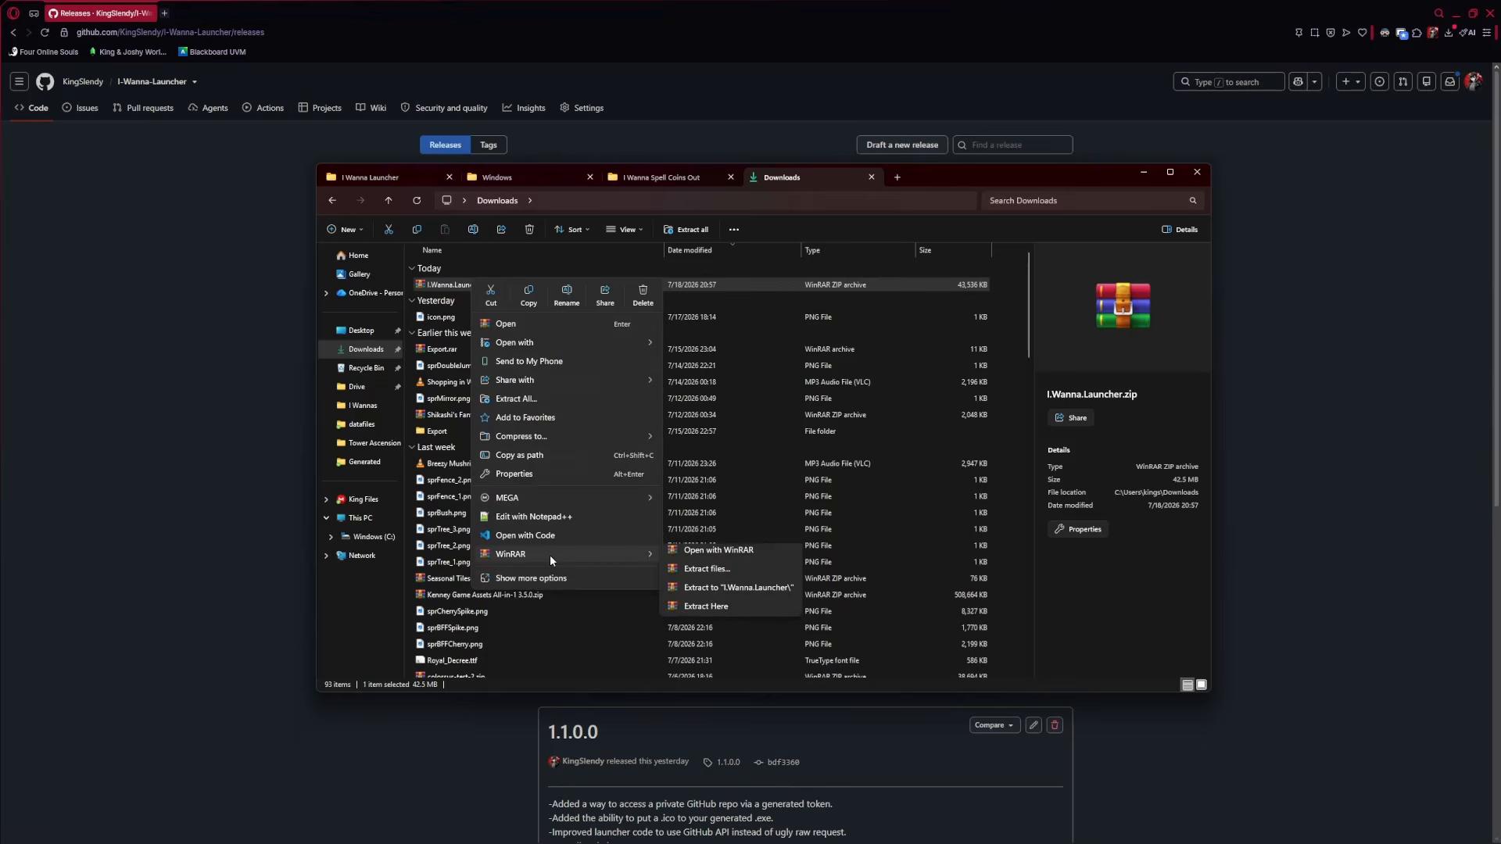
left_click(727, 595)
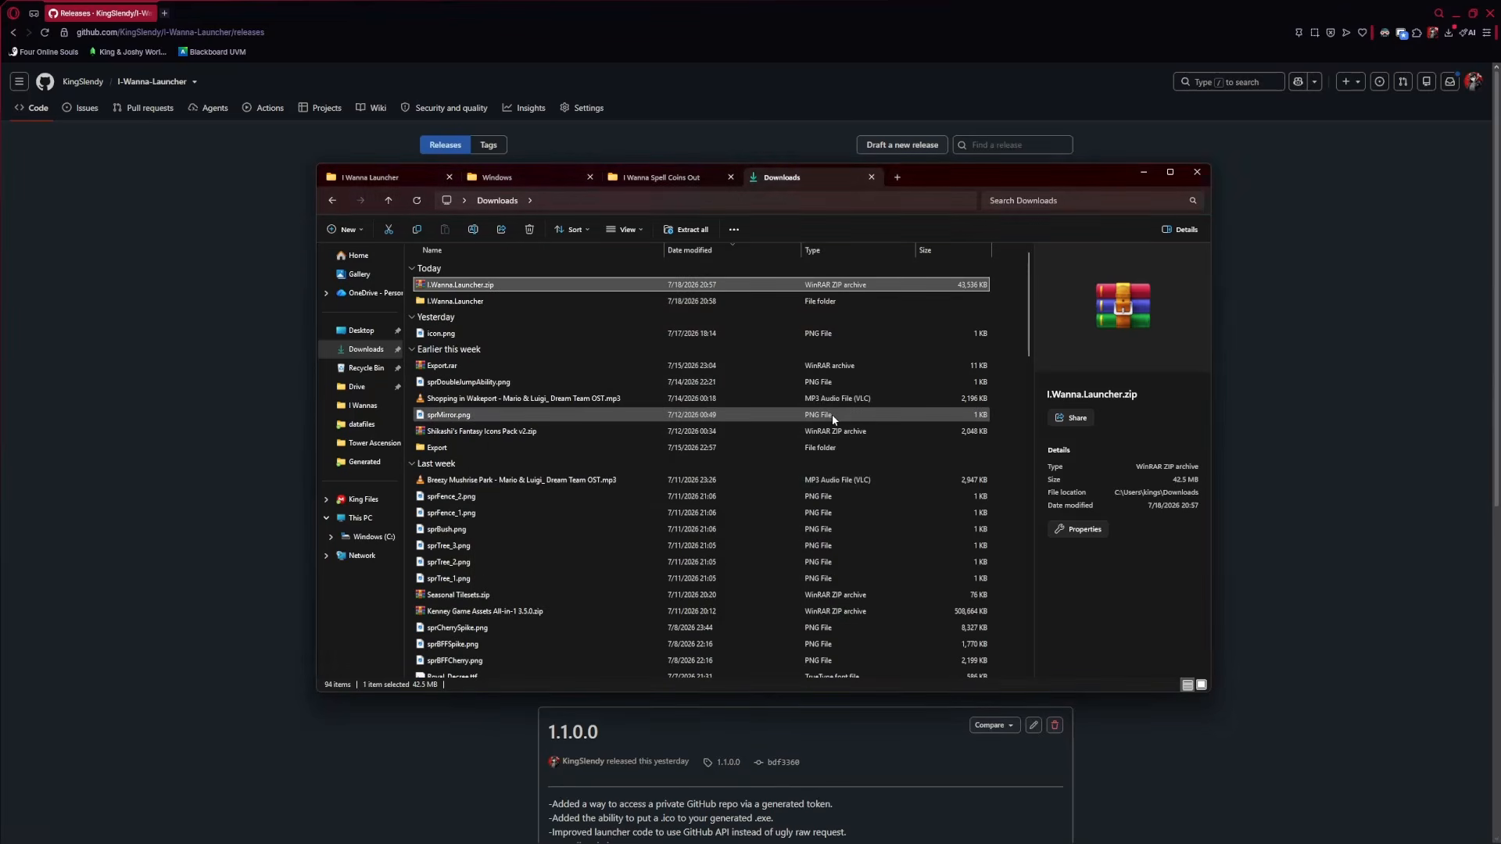
double_click(477, 301)
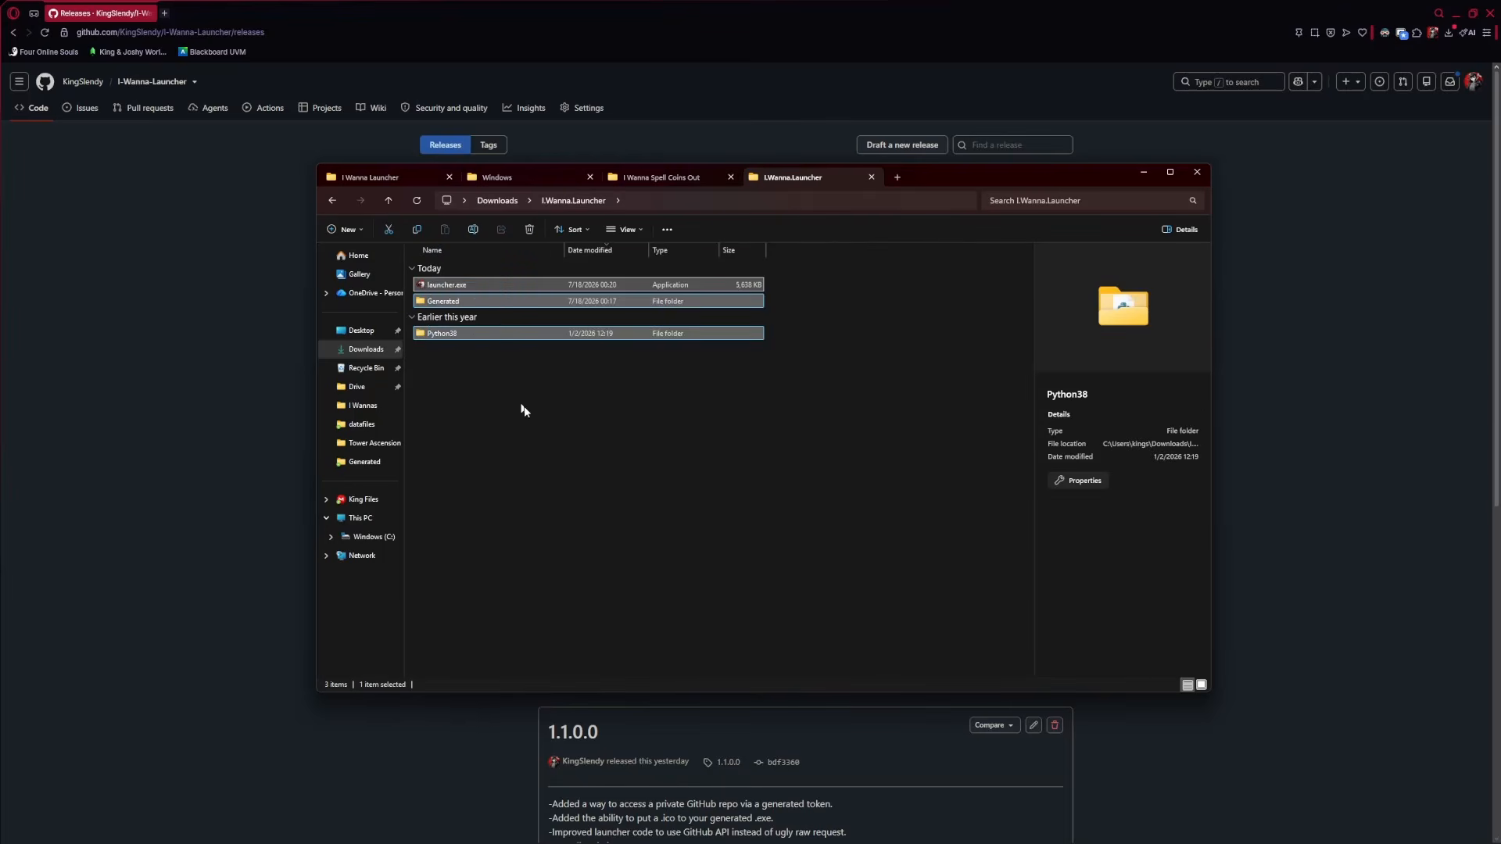
Paste the extracted I.Wanna.Launcher folder into the I Wanna Launcher folder, then hide Explorer
left_click(498, 200)
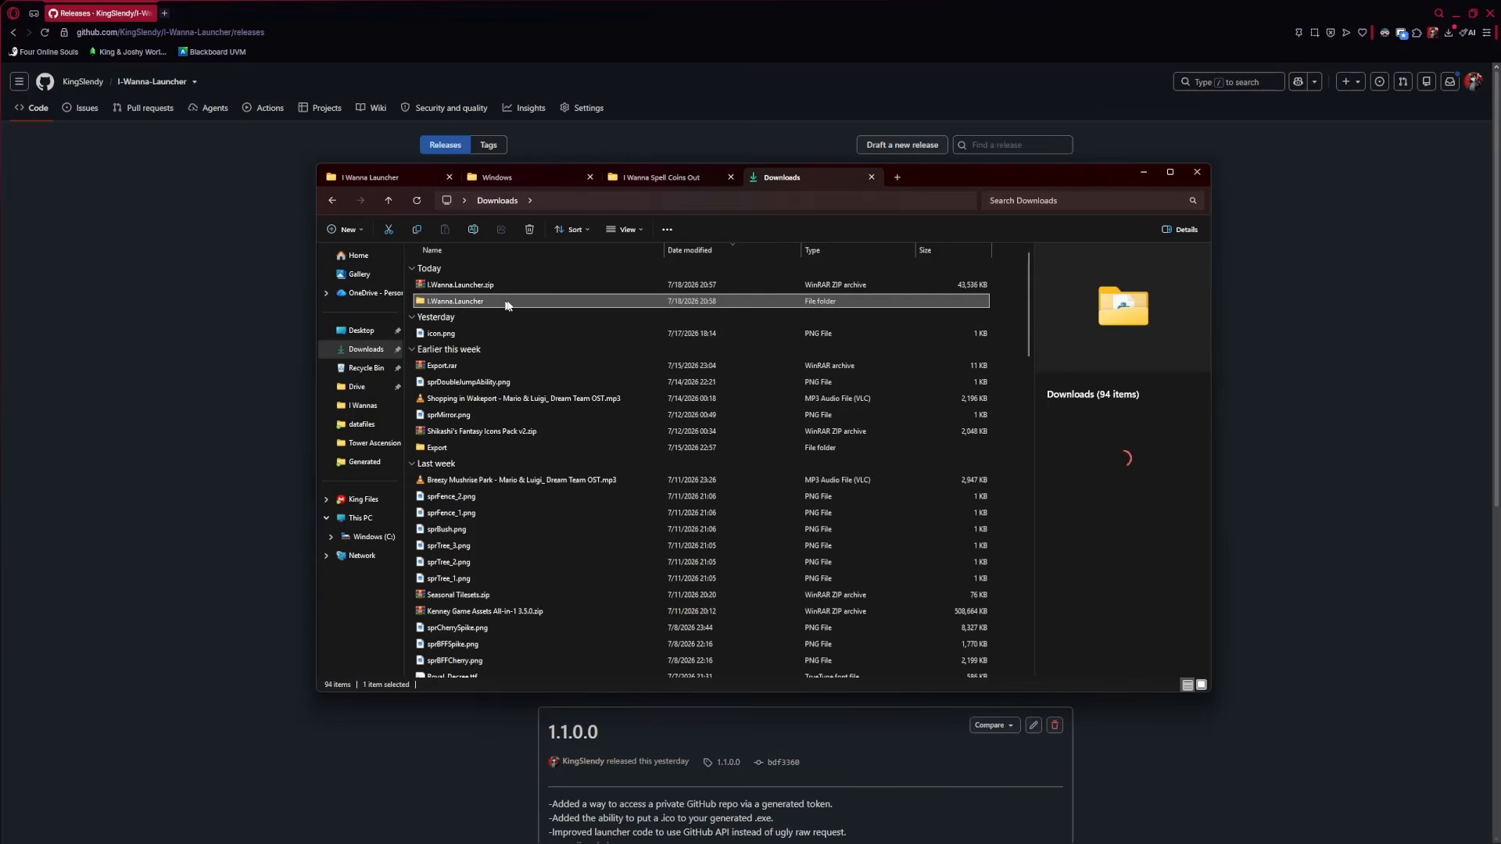
left_click(383, 175)
key("ctrl+v")
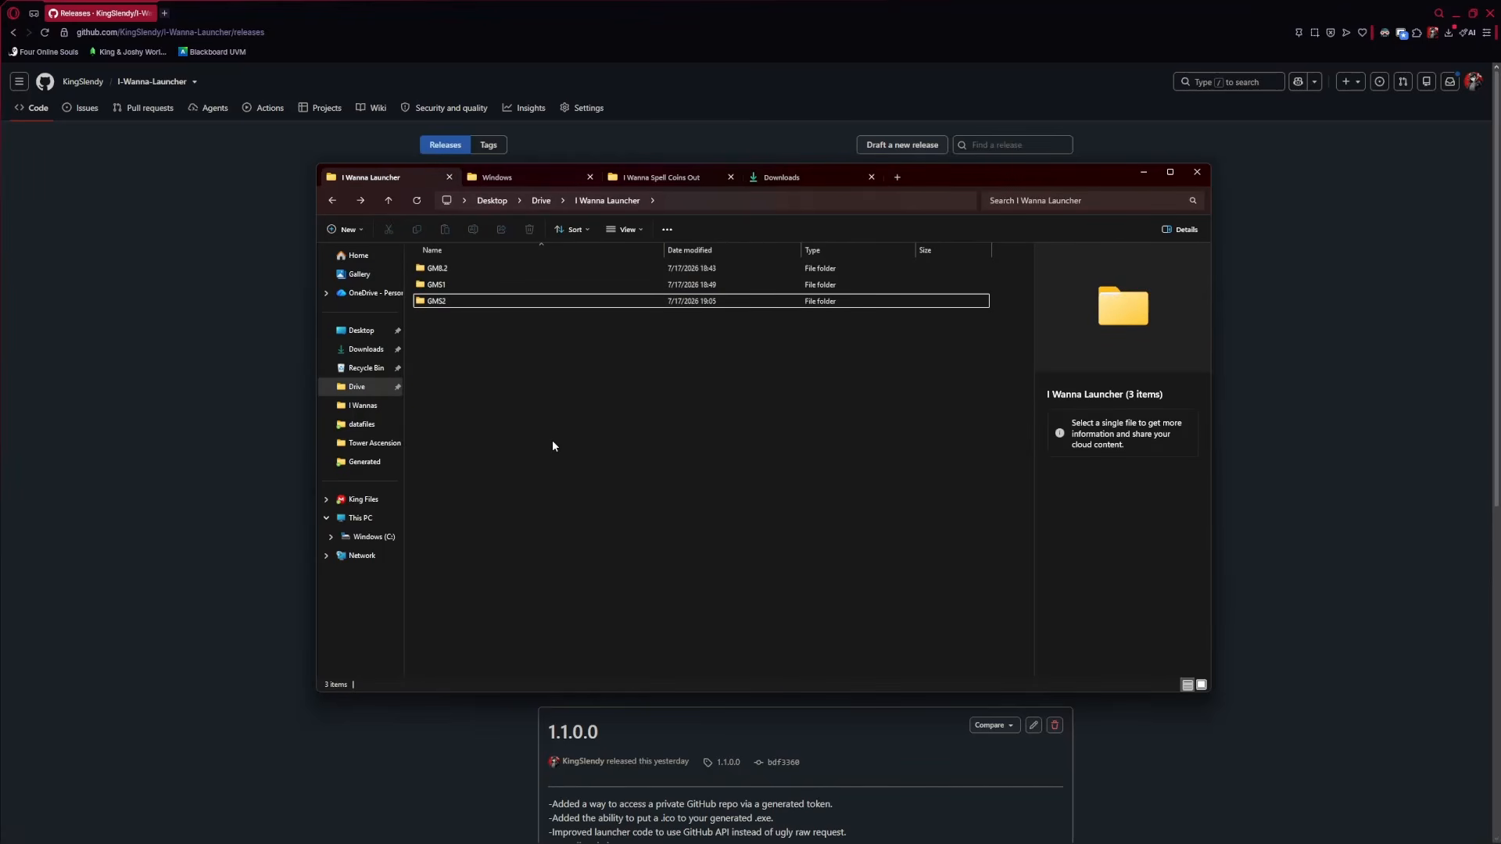
left_click(235, 349)
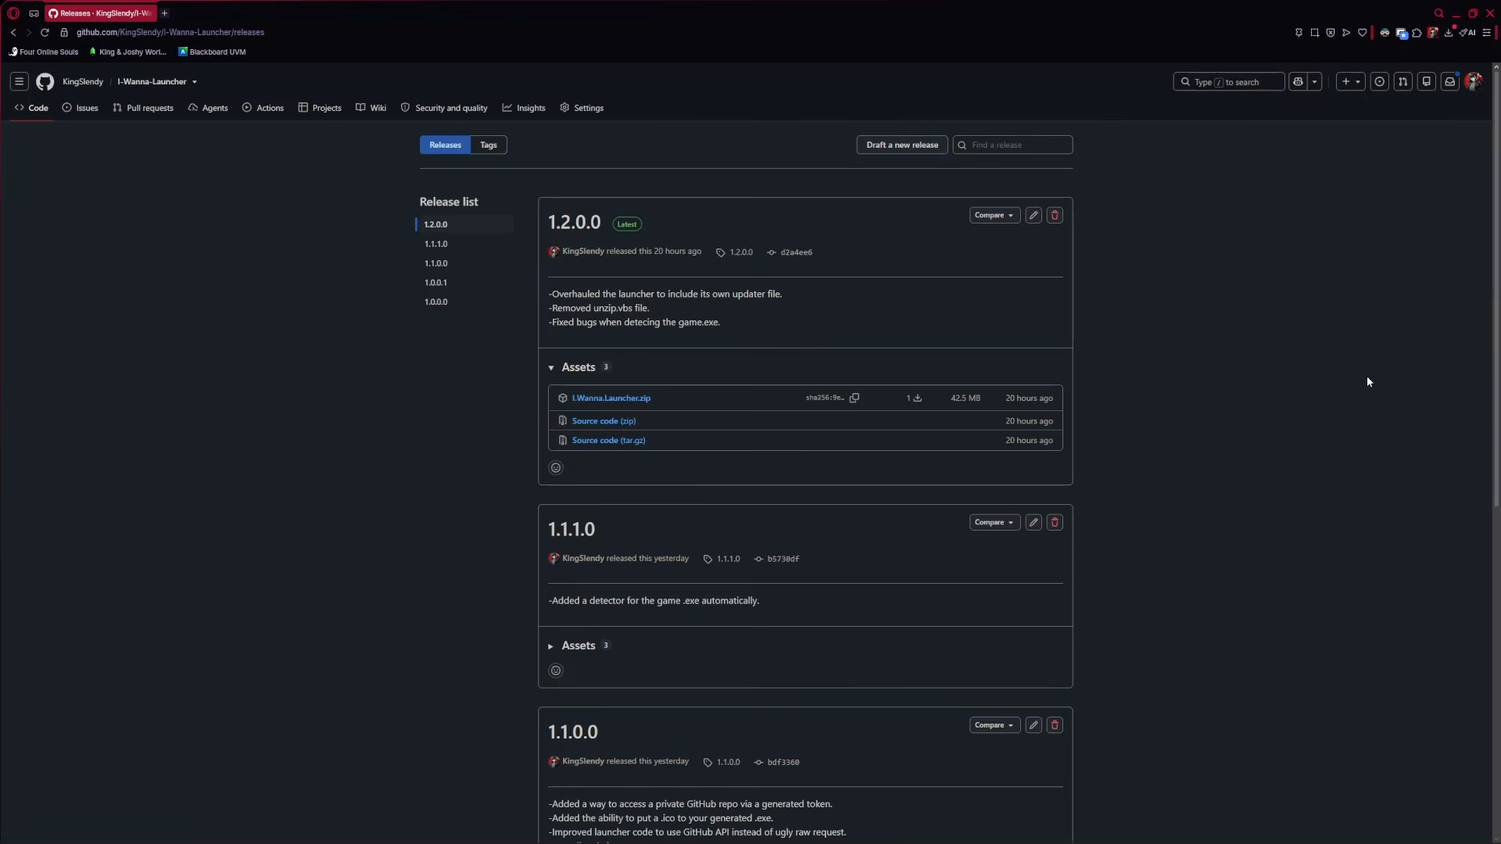
left_click(258, 830)
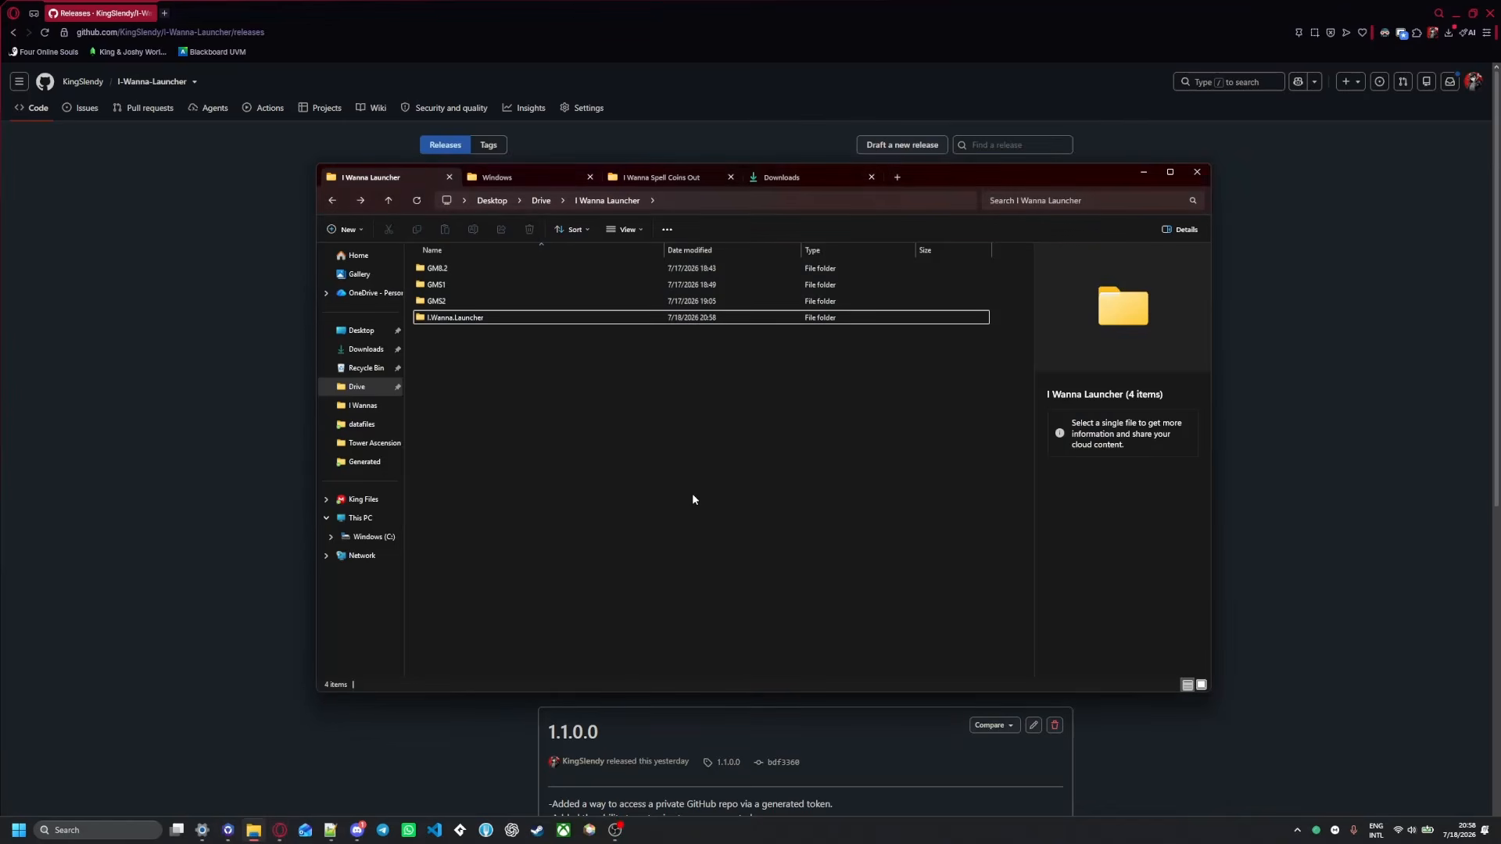
left_click(1336, 371)
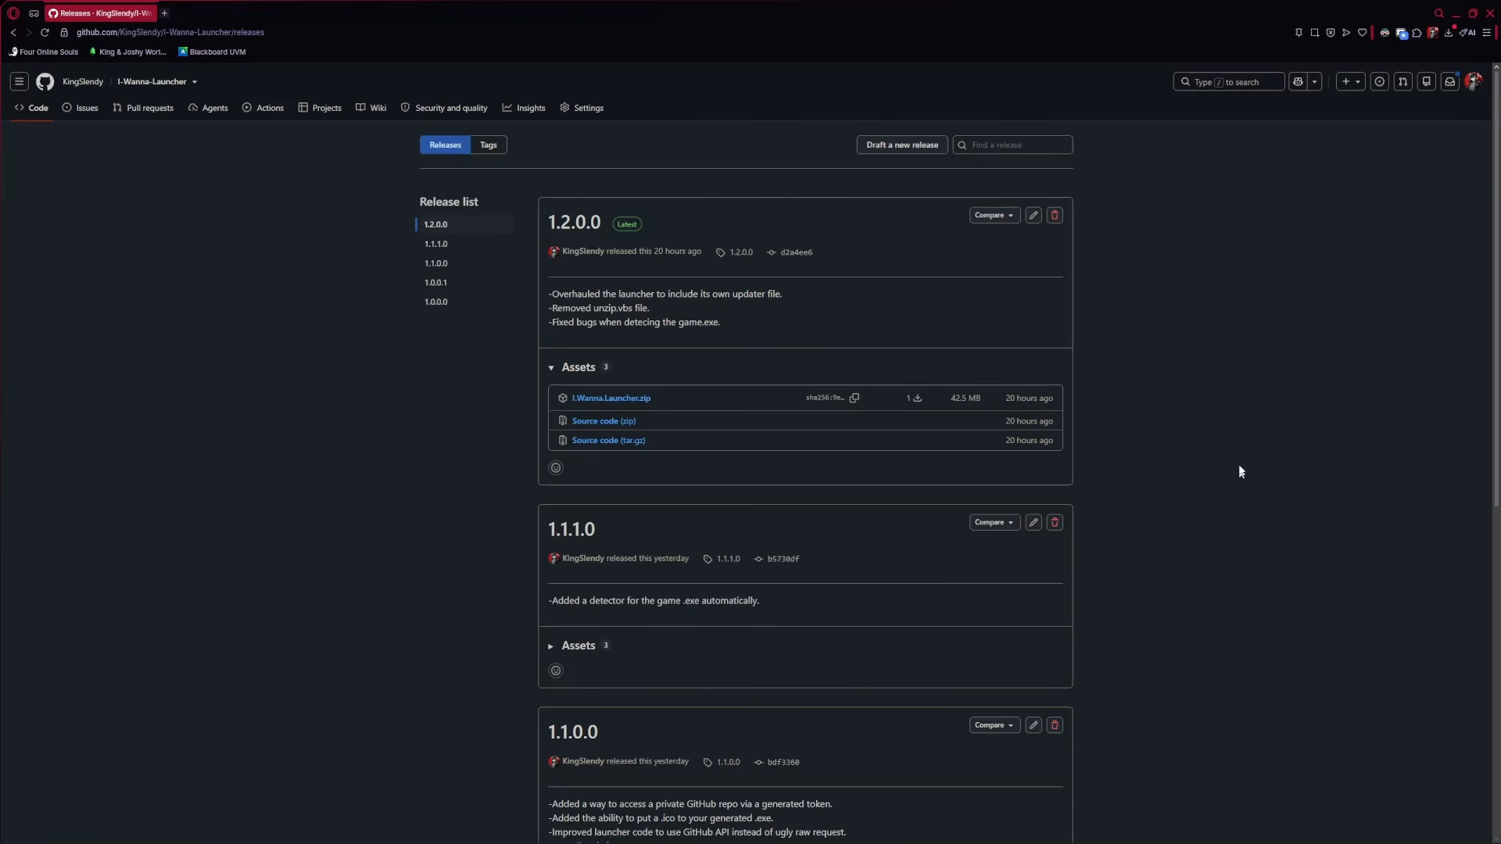
left_click(1472, 93)
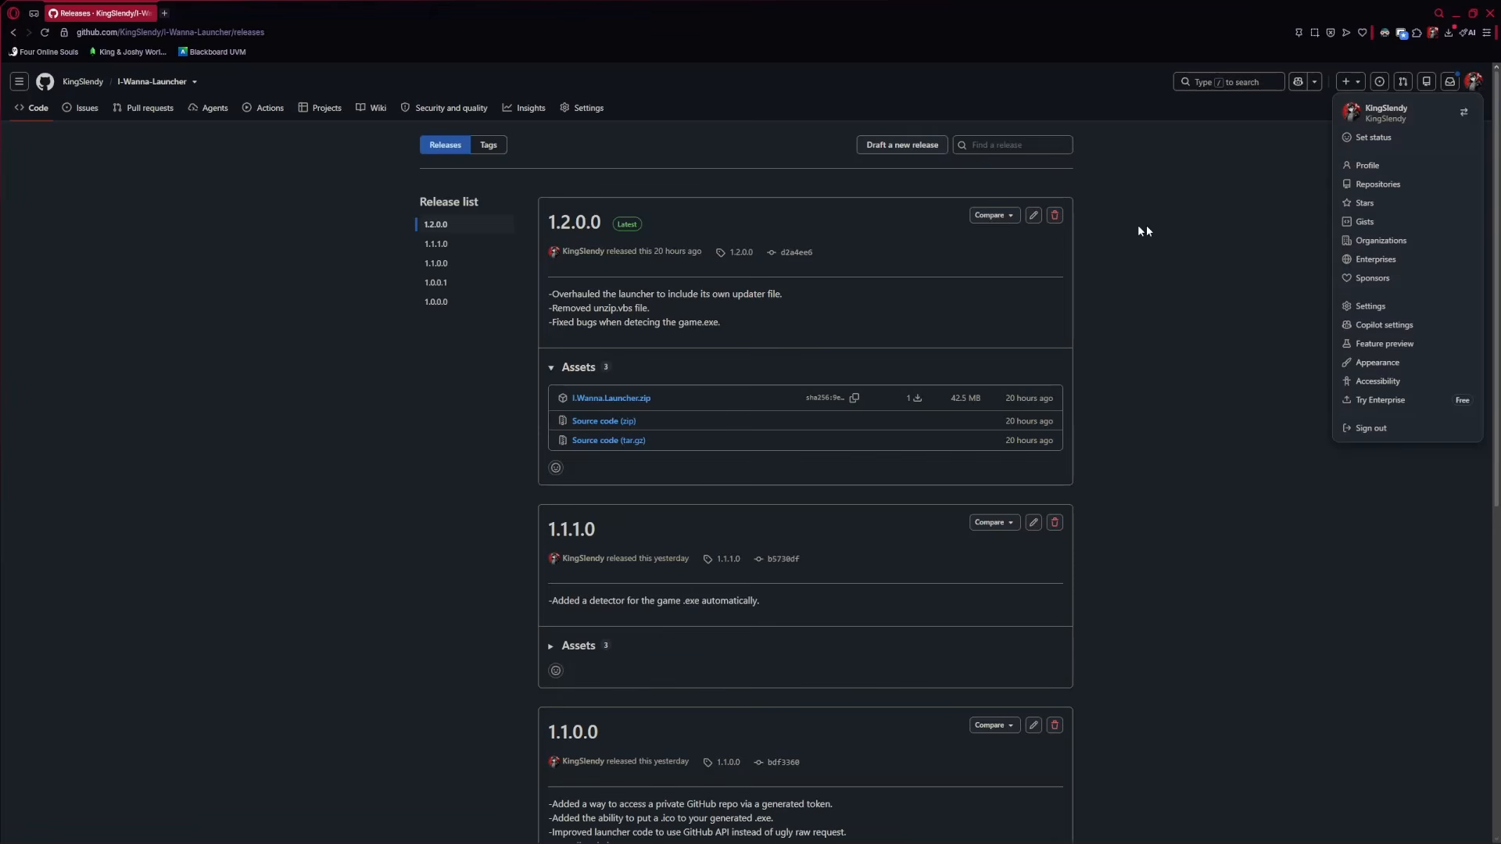
left_click(1149, 365)
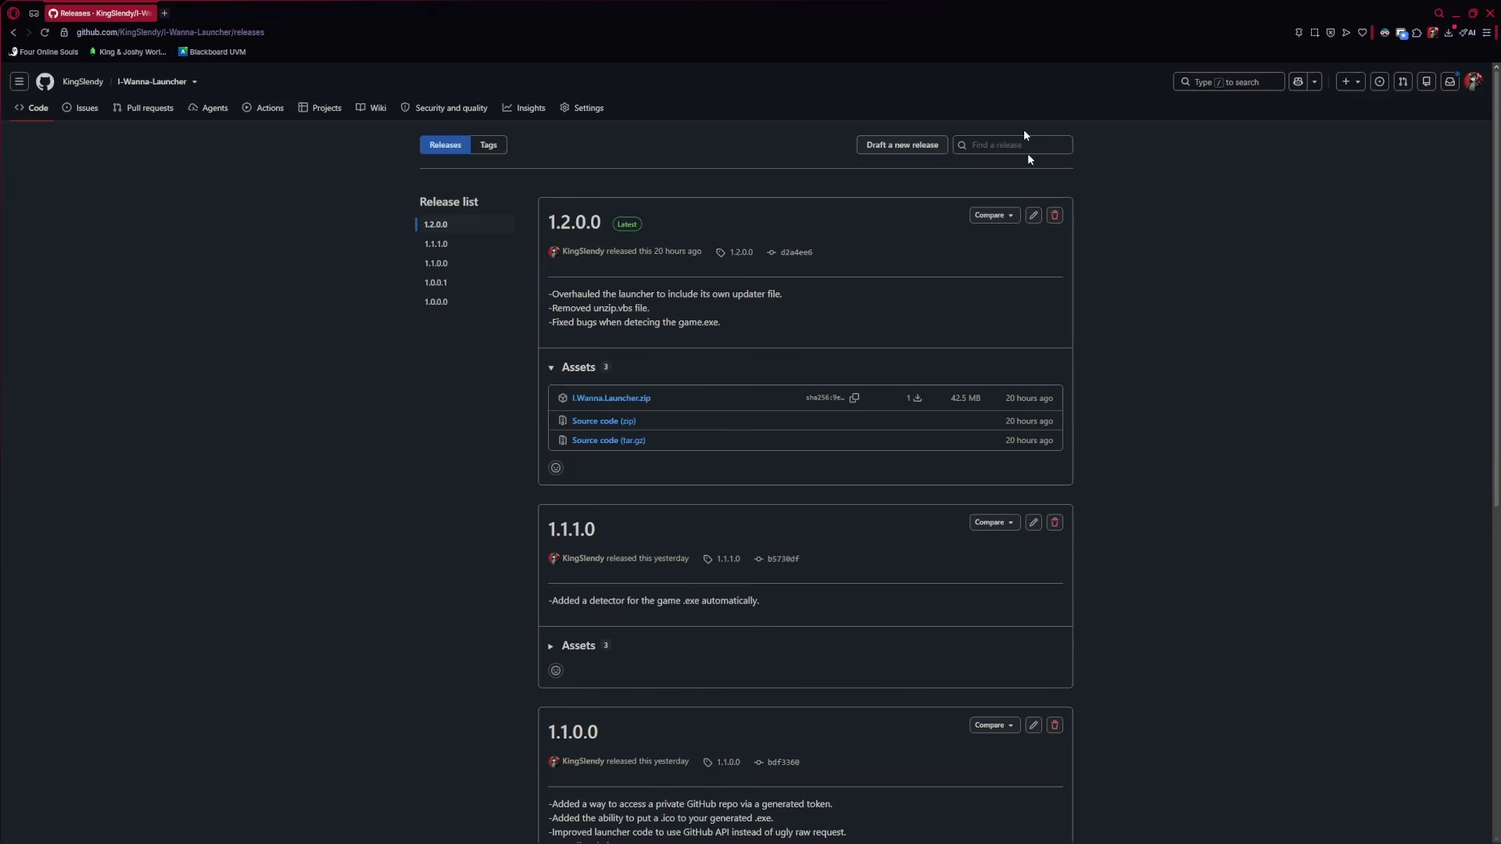
left_click(1474, 82)
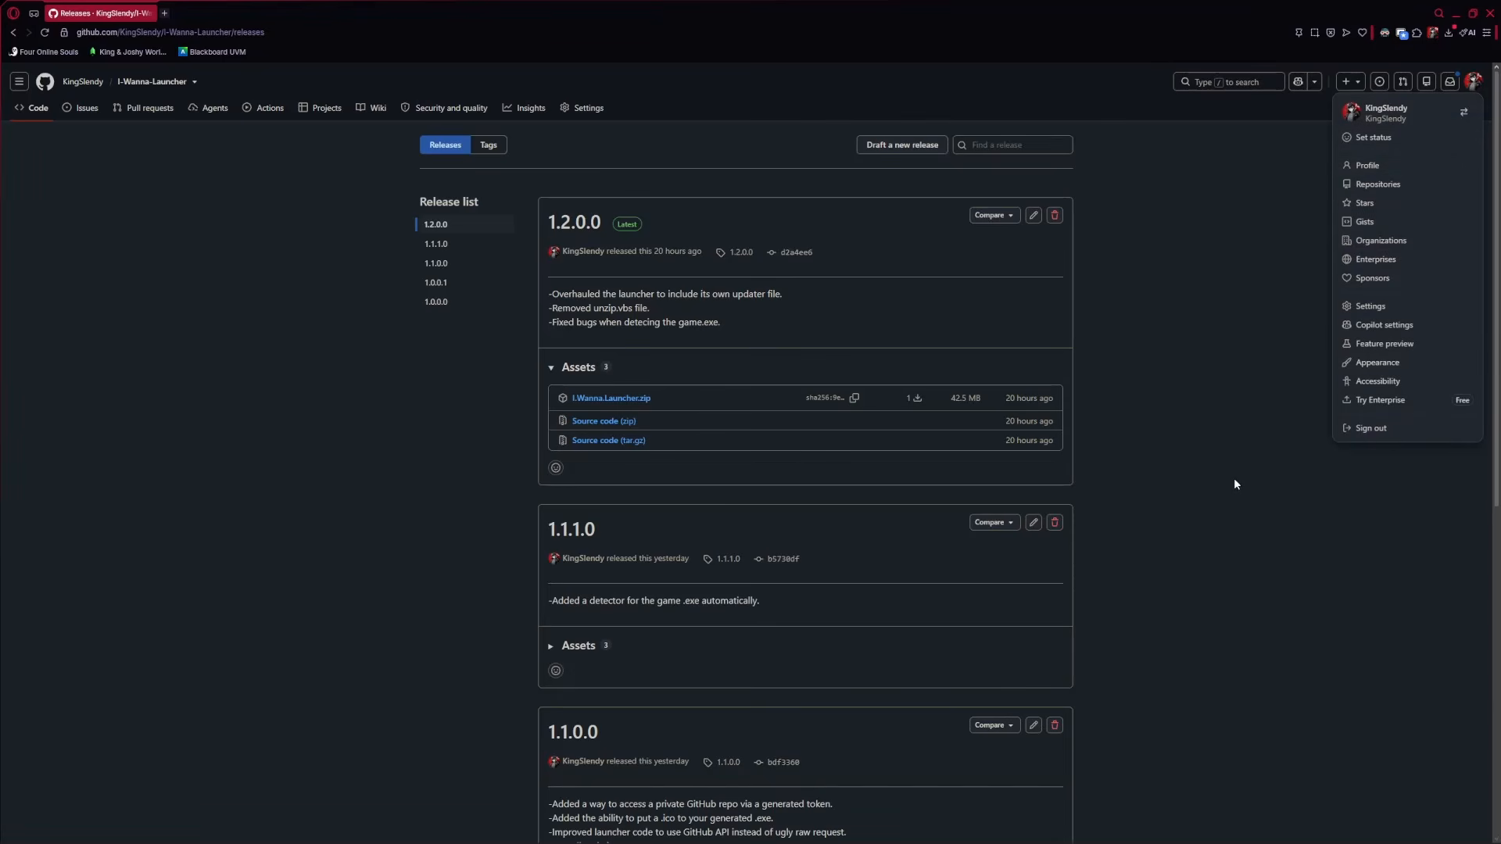
left_click(1377, 506)
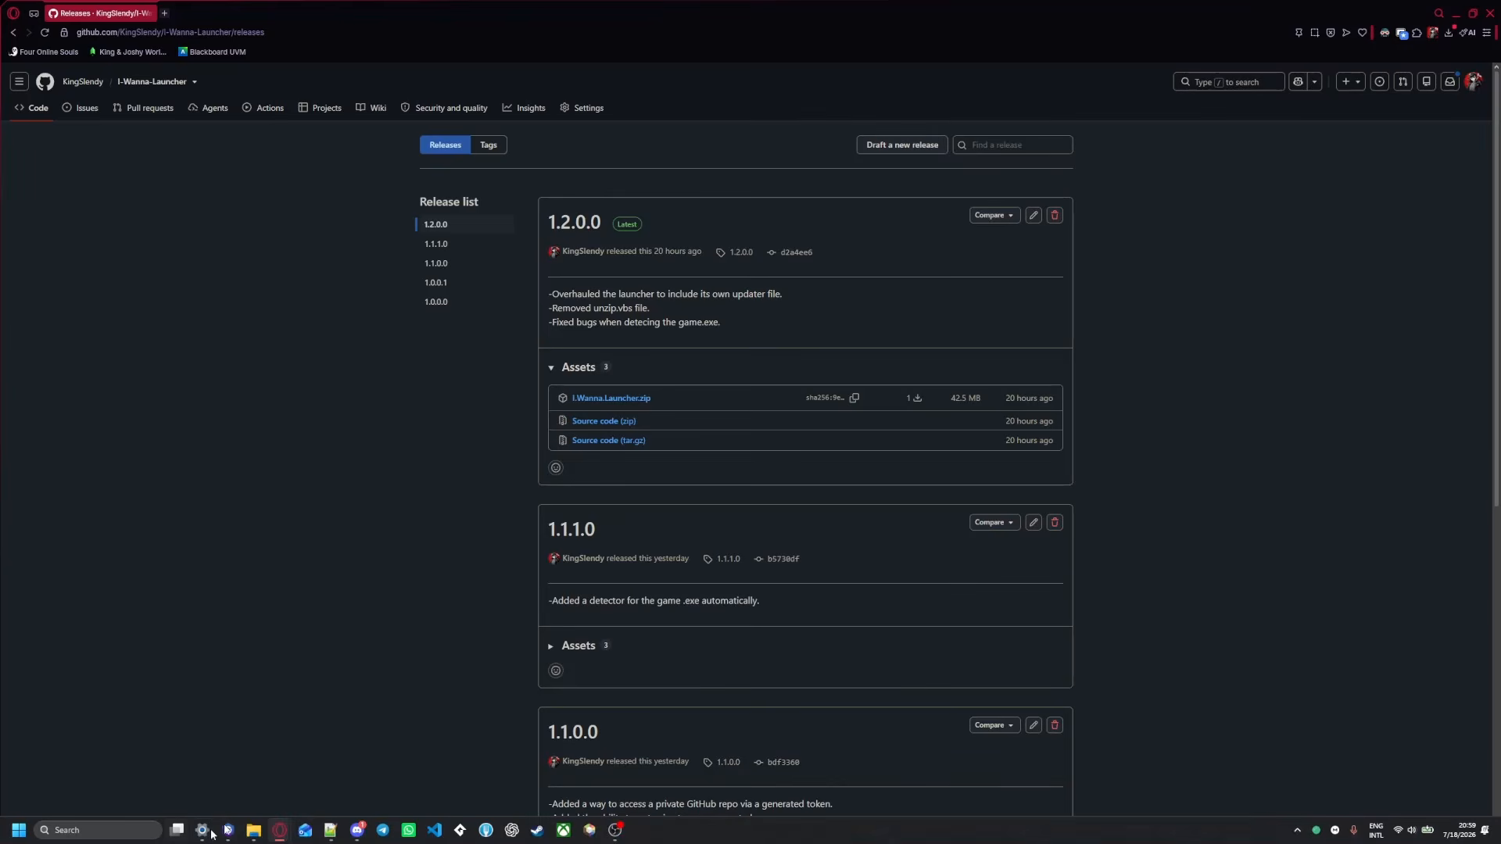
left_click(253, 830)
Run launcher.exe from the I.Wanna.Launcher folder, choosing More info and Run anyway in SmartScreen
double_click(458, 318)
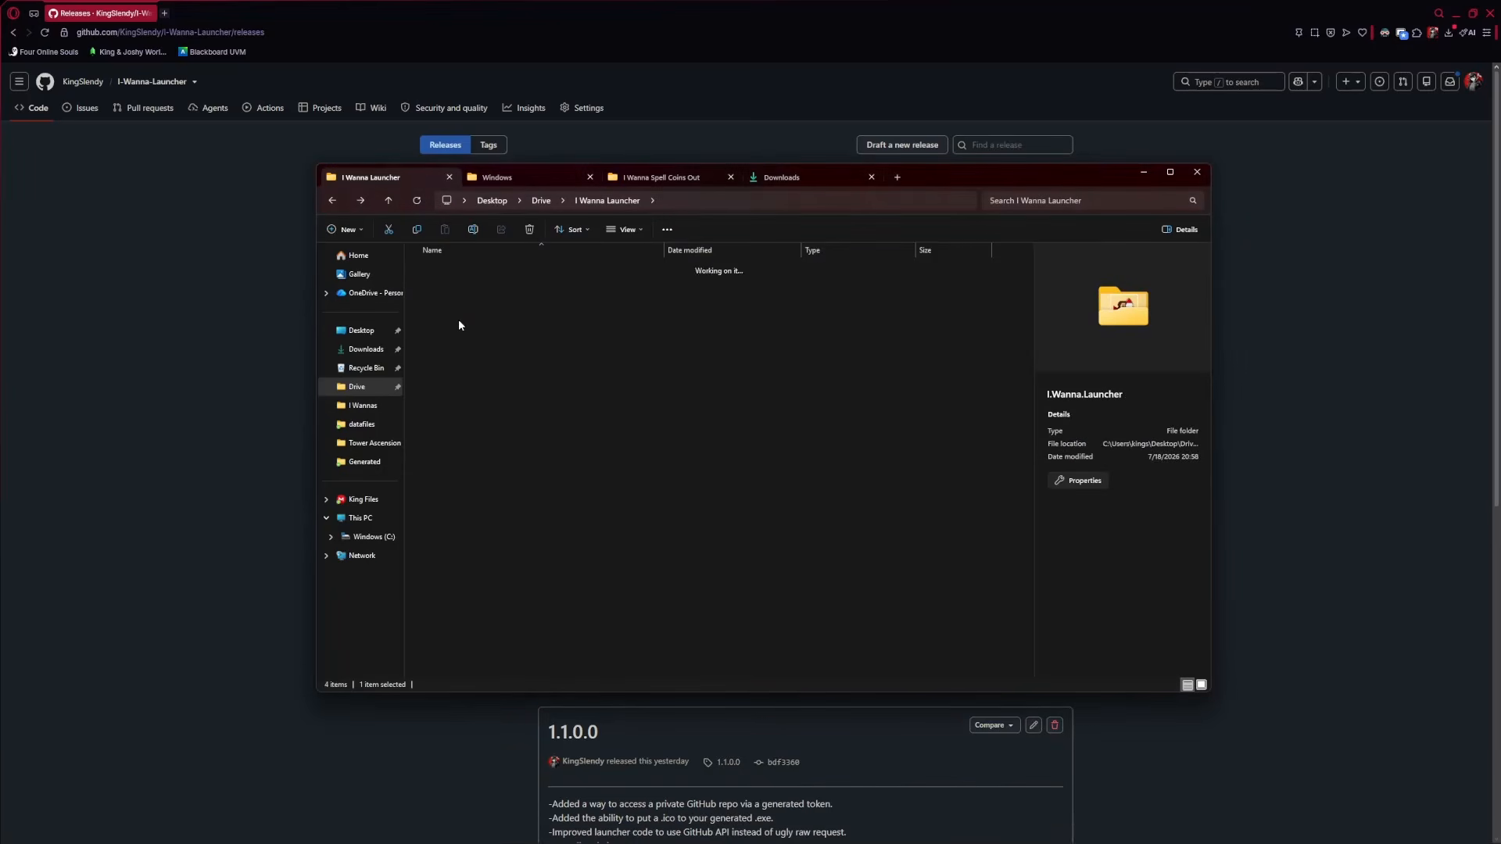
left_click_drag(471, 332, 438, 269)
left_click(465, 375)
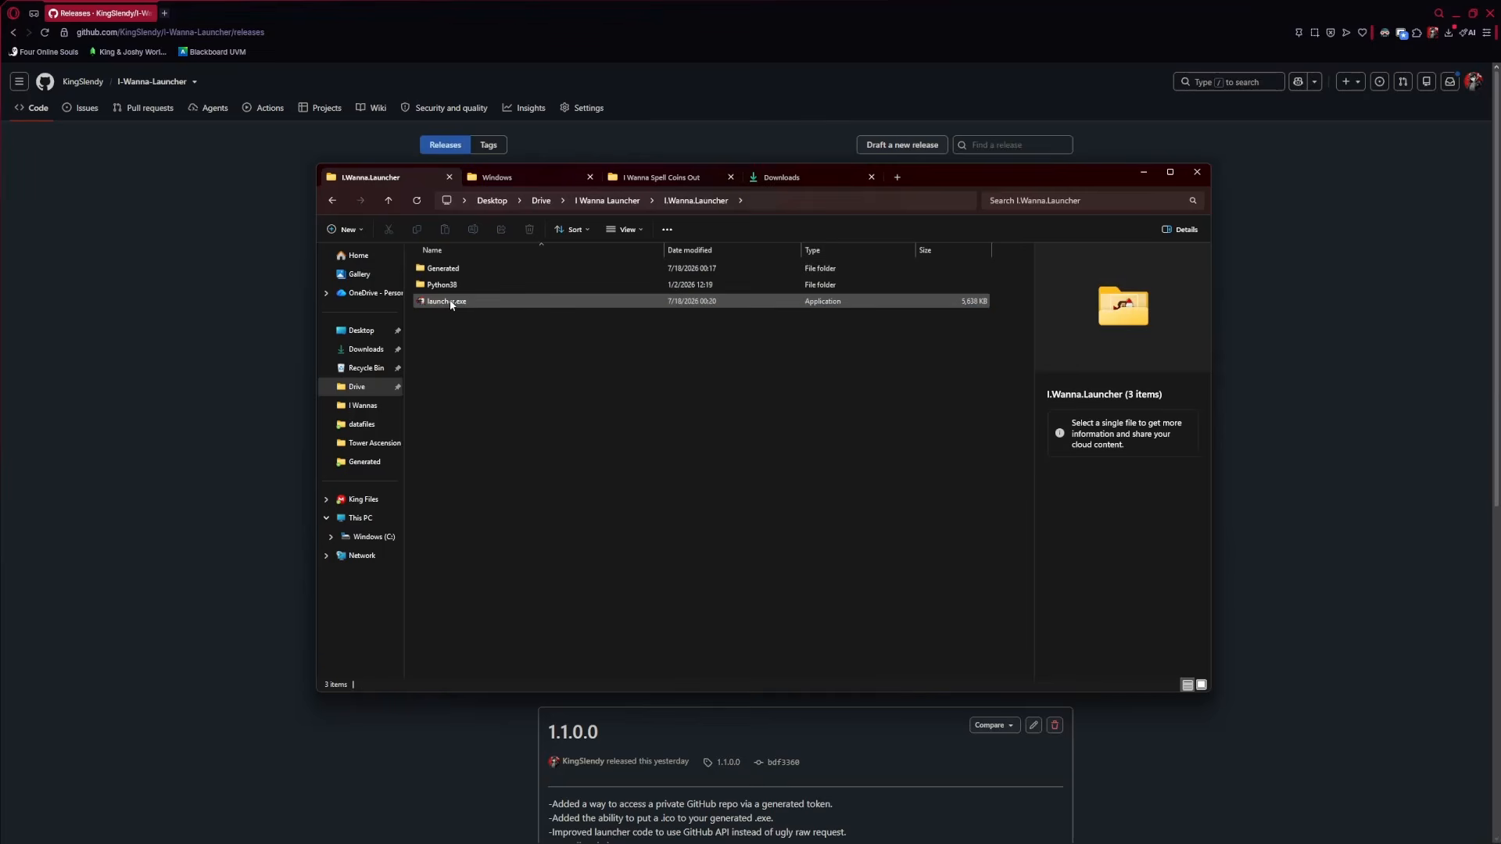
double_click(452, 302)
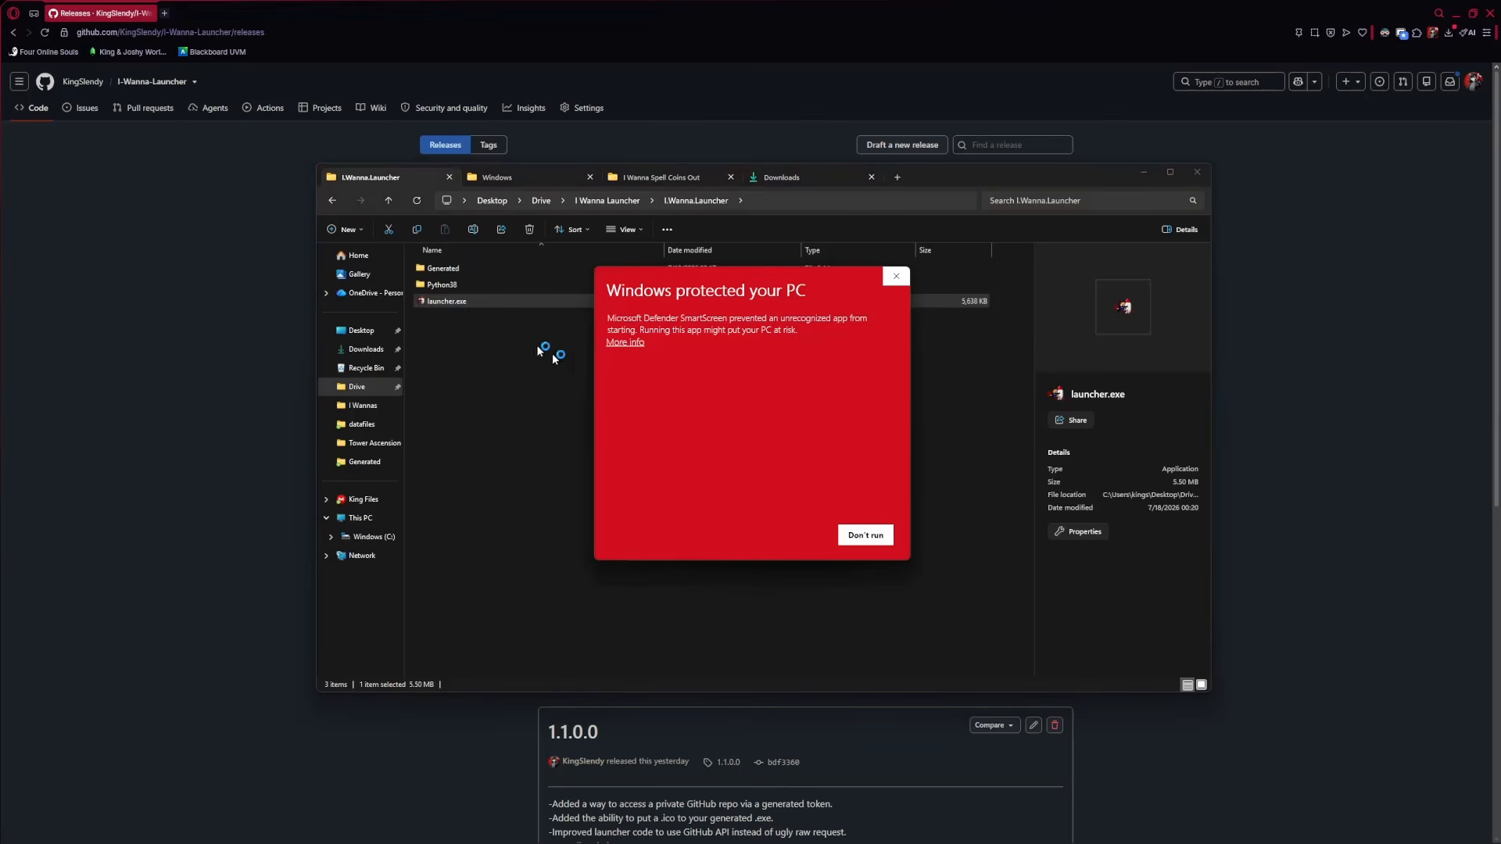
left_click(626, 342)
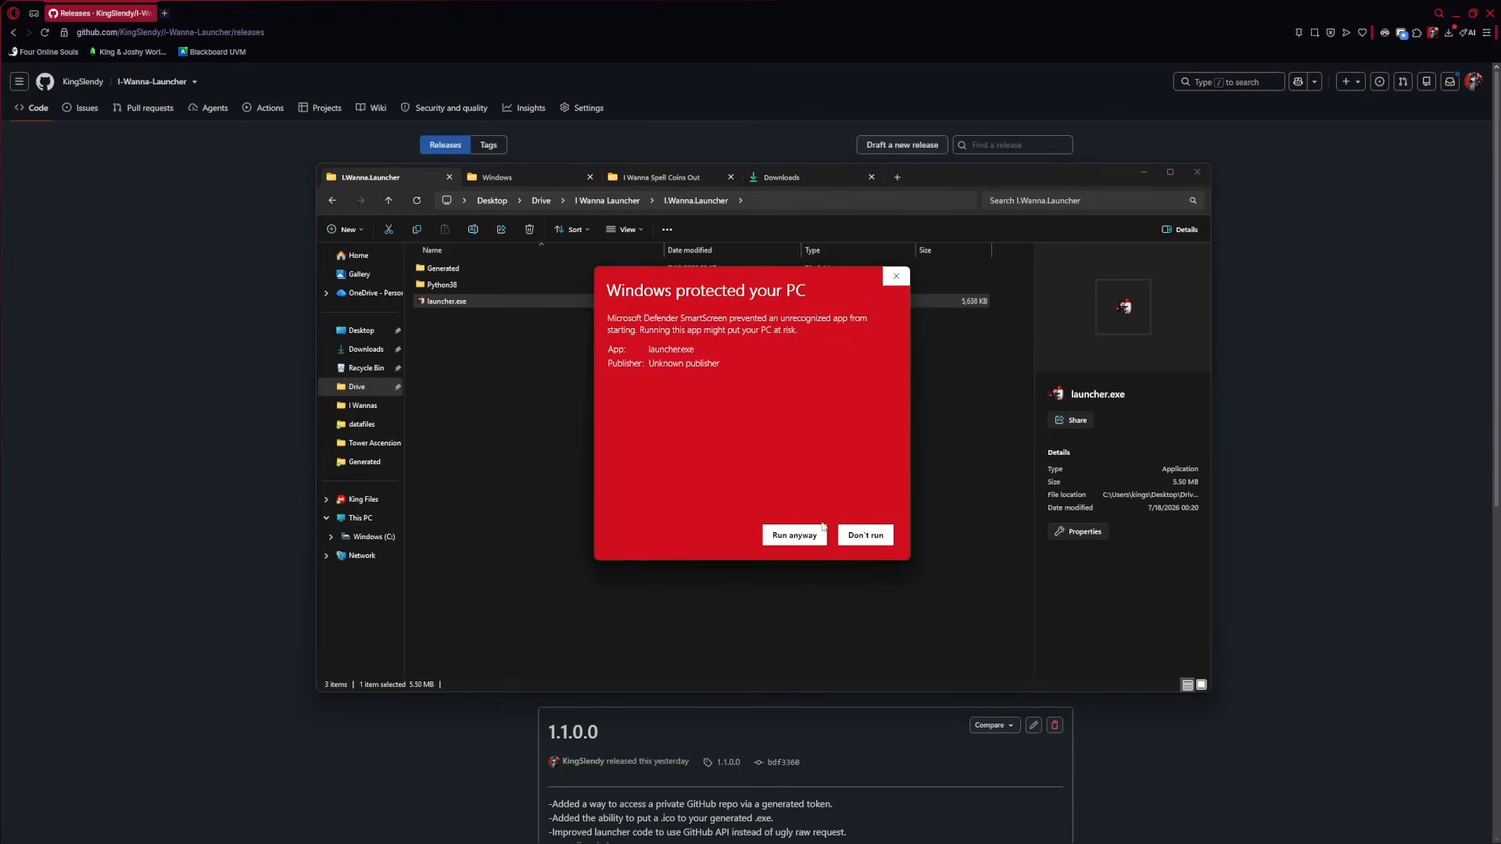
left_click(799, 537)
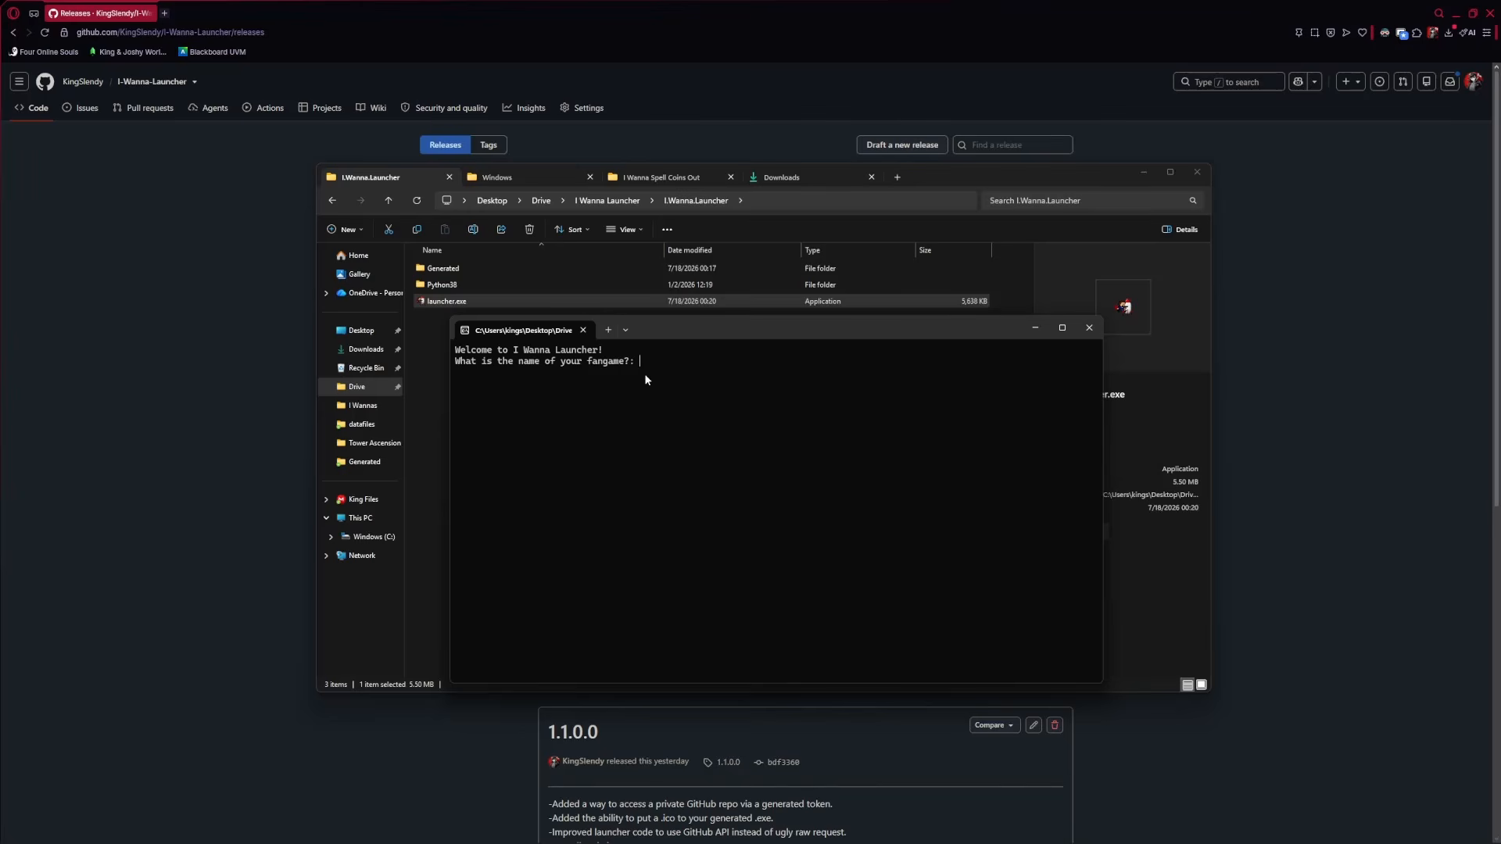
Enter 'I Wanna Showcase Launcher' as the fangame name in the launcher console
left_click_drag(652, 330, 641, 295)
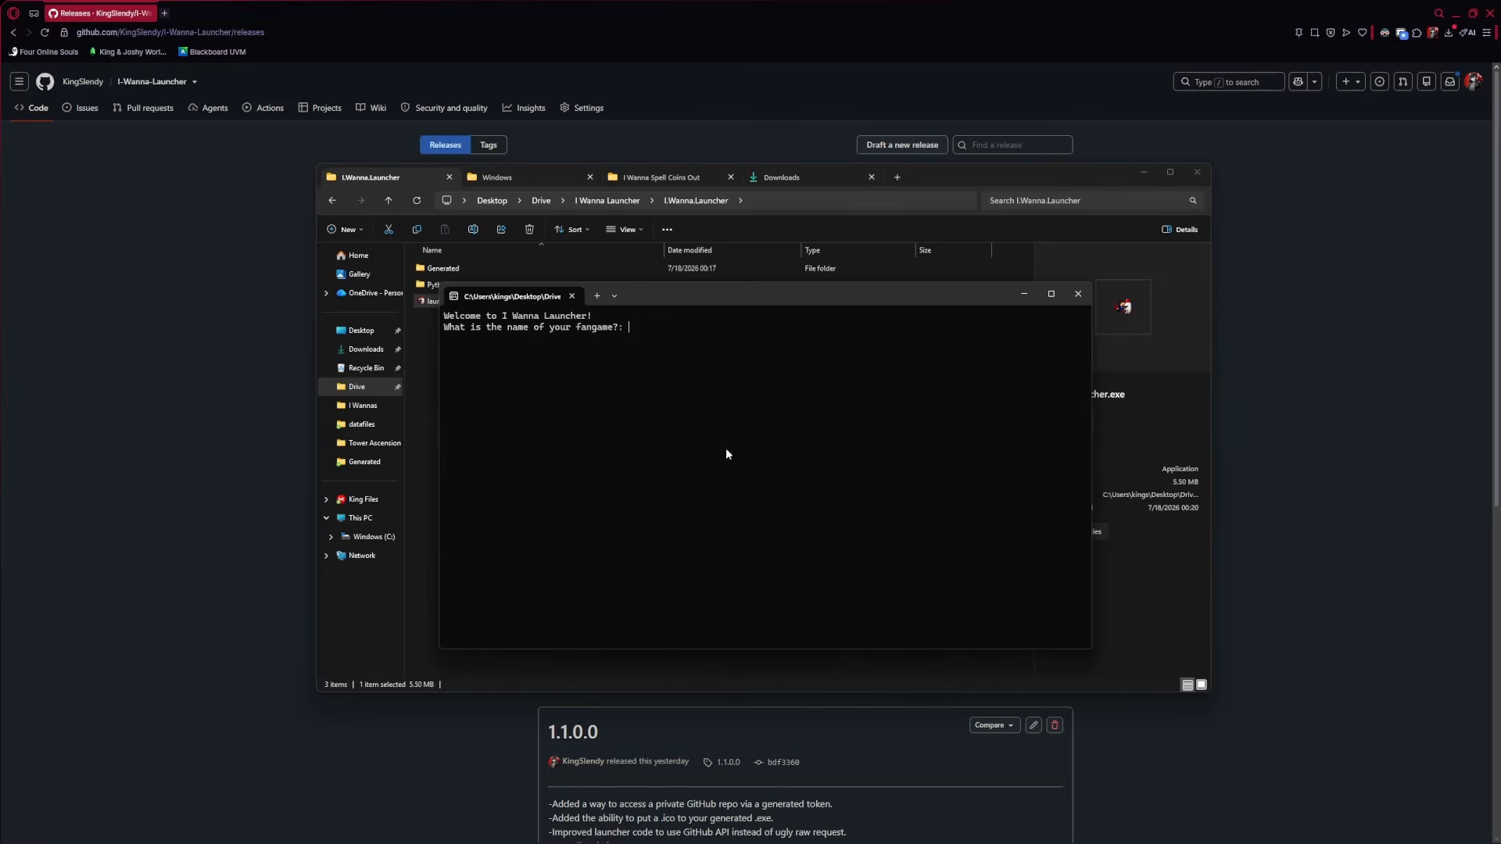
type("anna Showcase Launcher")
left_click_drag(672, 331, 764, 328)
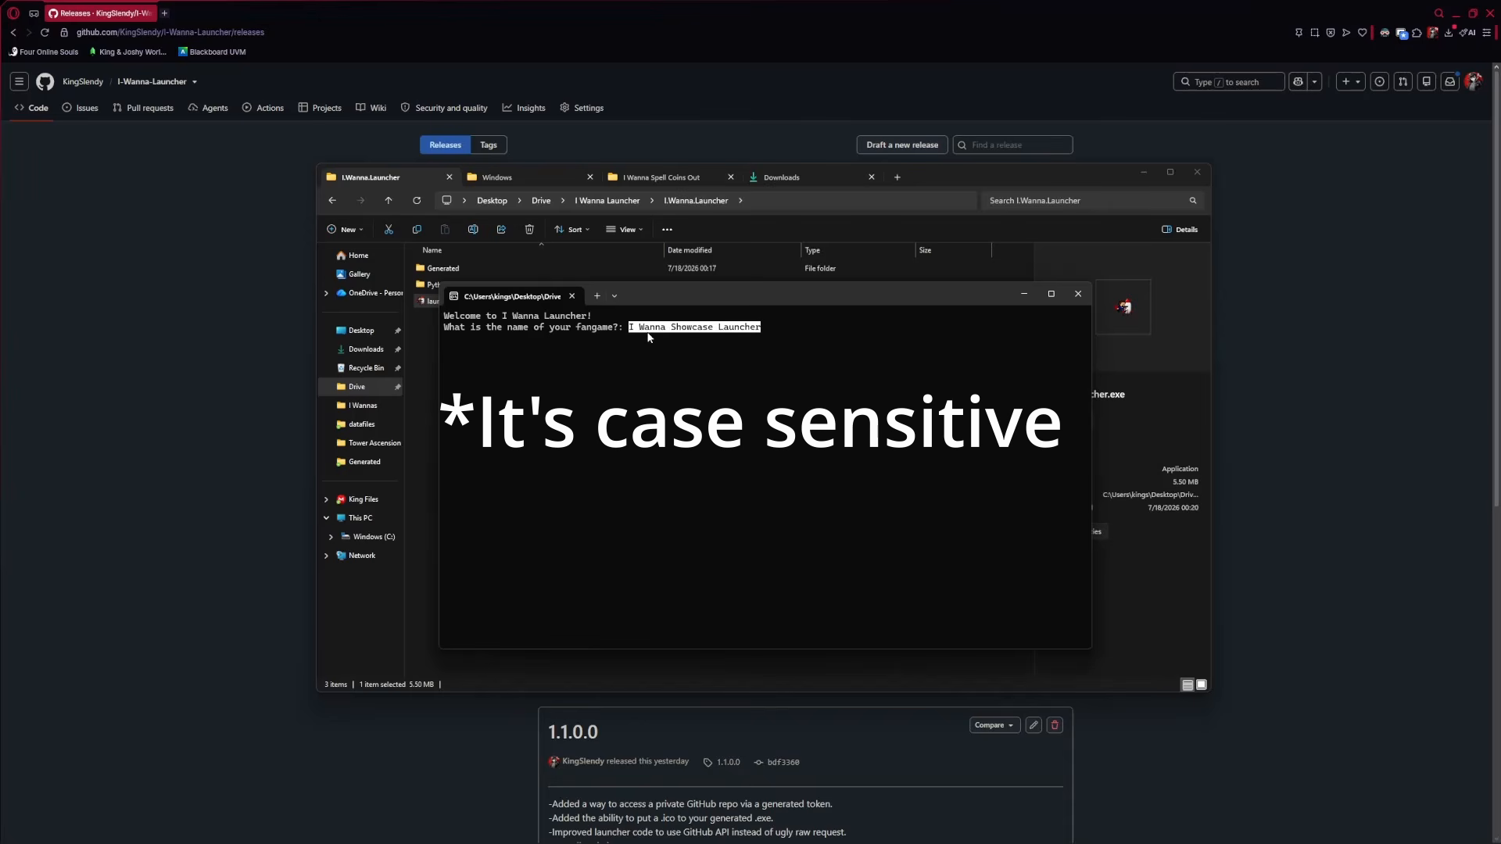
key("ctrl+c")
key("Return")
left_click_drag(762, 328, 630, 329)
left_click(631, 372)
left_click(339, 833)
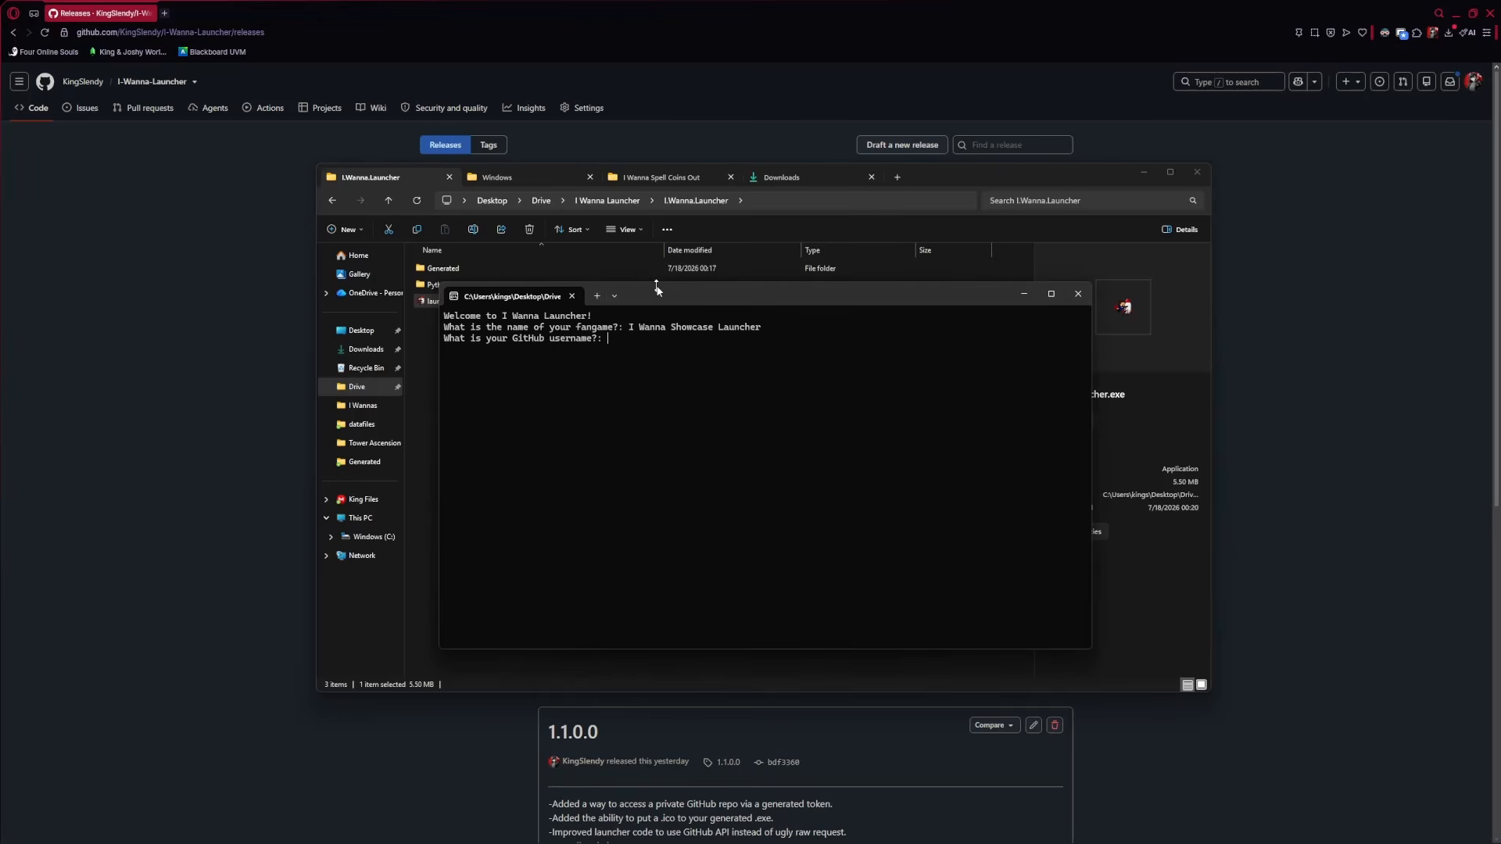
Enter the GitHub username at the launcher's username prompt
mouse_move(660, 296)
left_mouse_down()
mouse_move(623, 268)
mouse_move(671, 285)
left_mouse_up()
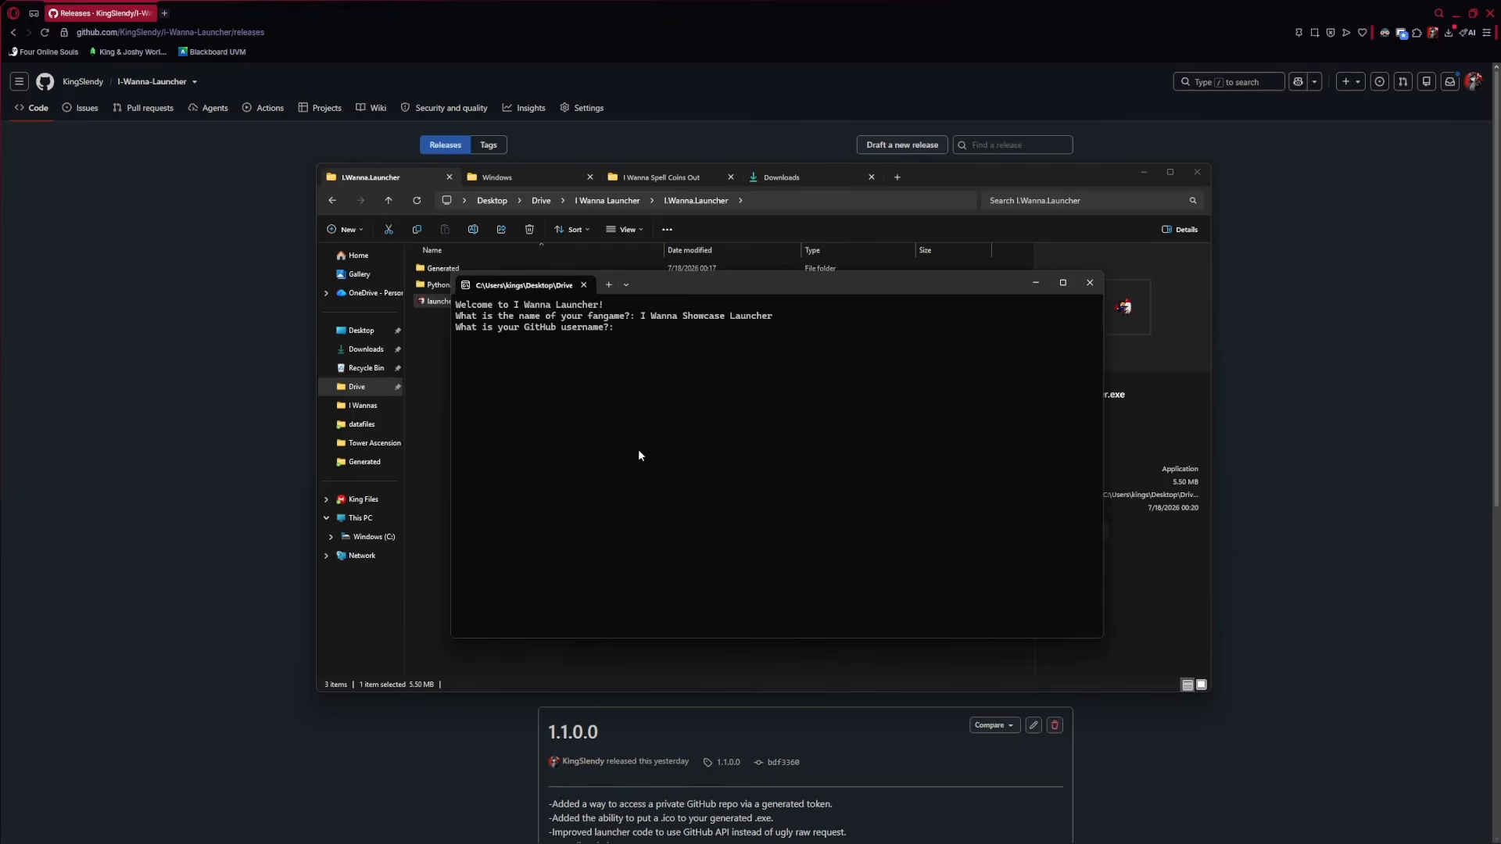
type("KingSlendy")
key("Return")
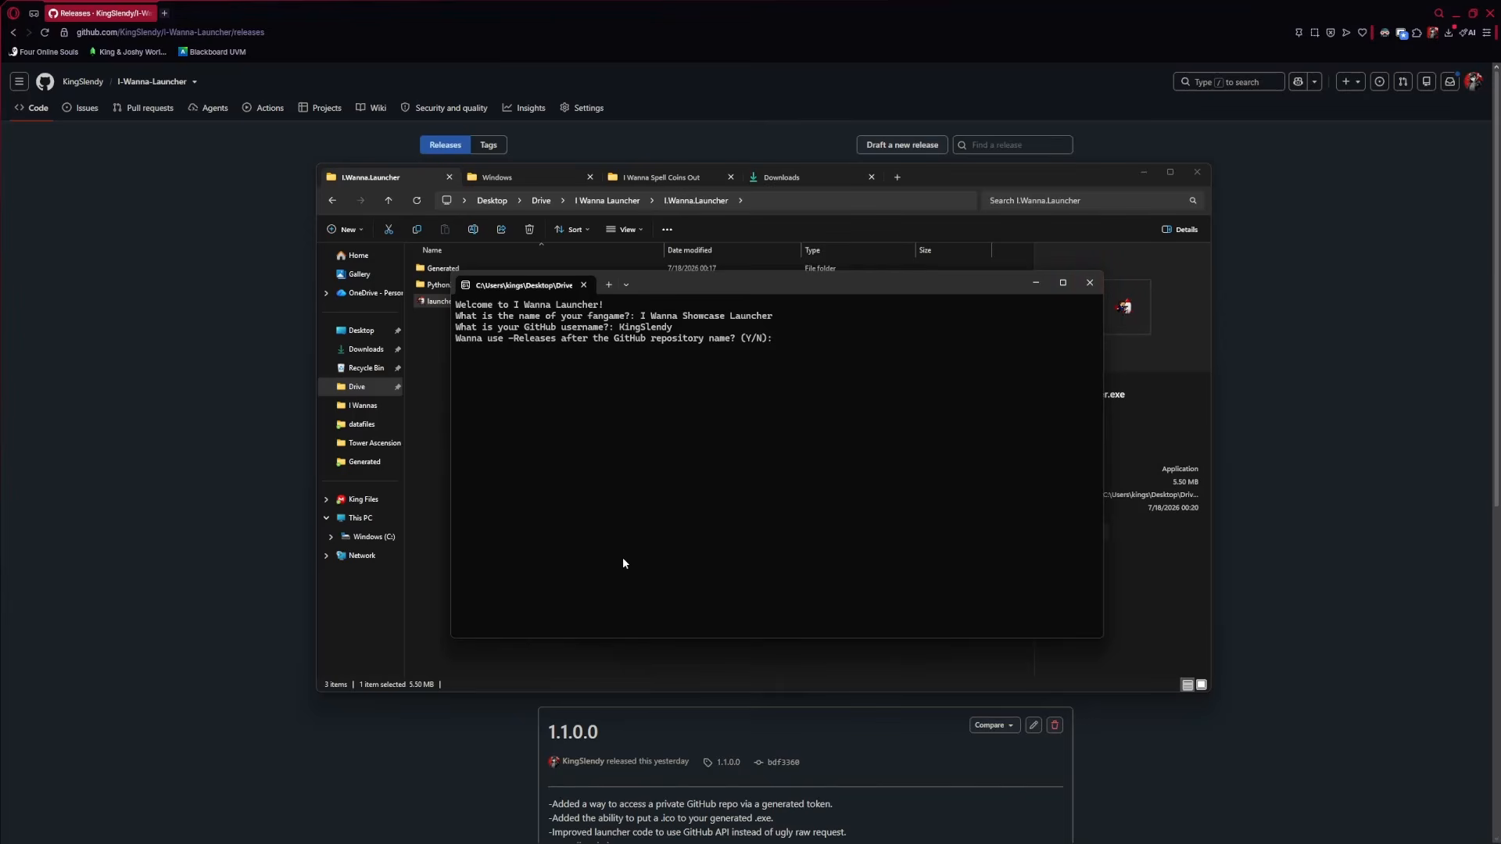
Bring the GitHub releases page to the front and open the account menu
mouse_move(657, 286)
left_mouse_down()
mouse_move(633, 300)
mouse_move(649, 314)
mouse_move(651, 295)
left_mouse_up()
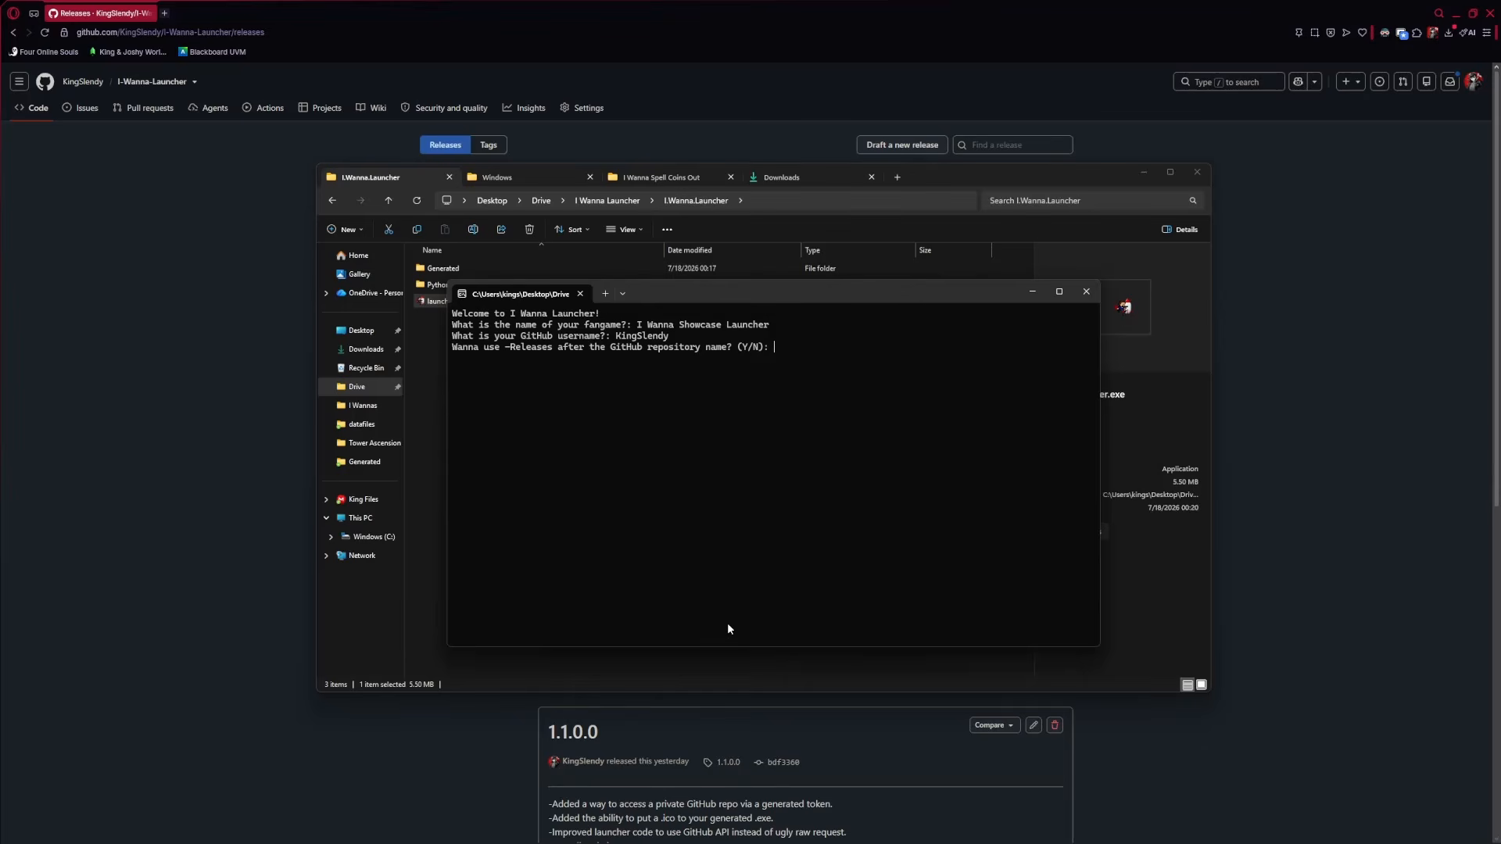
left_click_drag(765, 327, 638, 329)
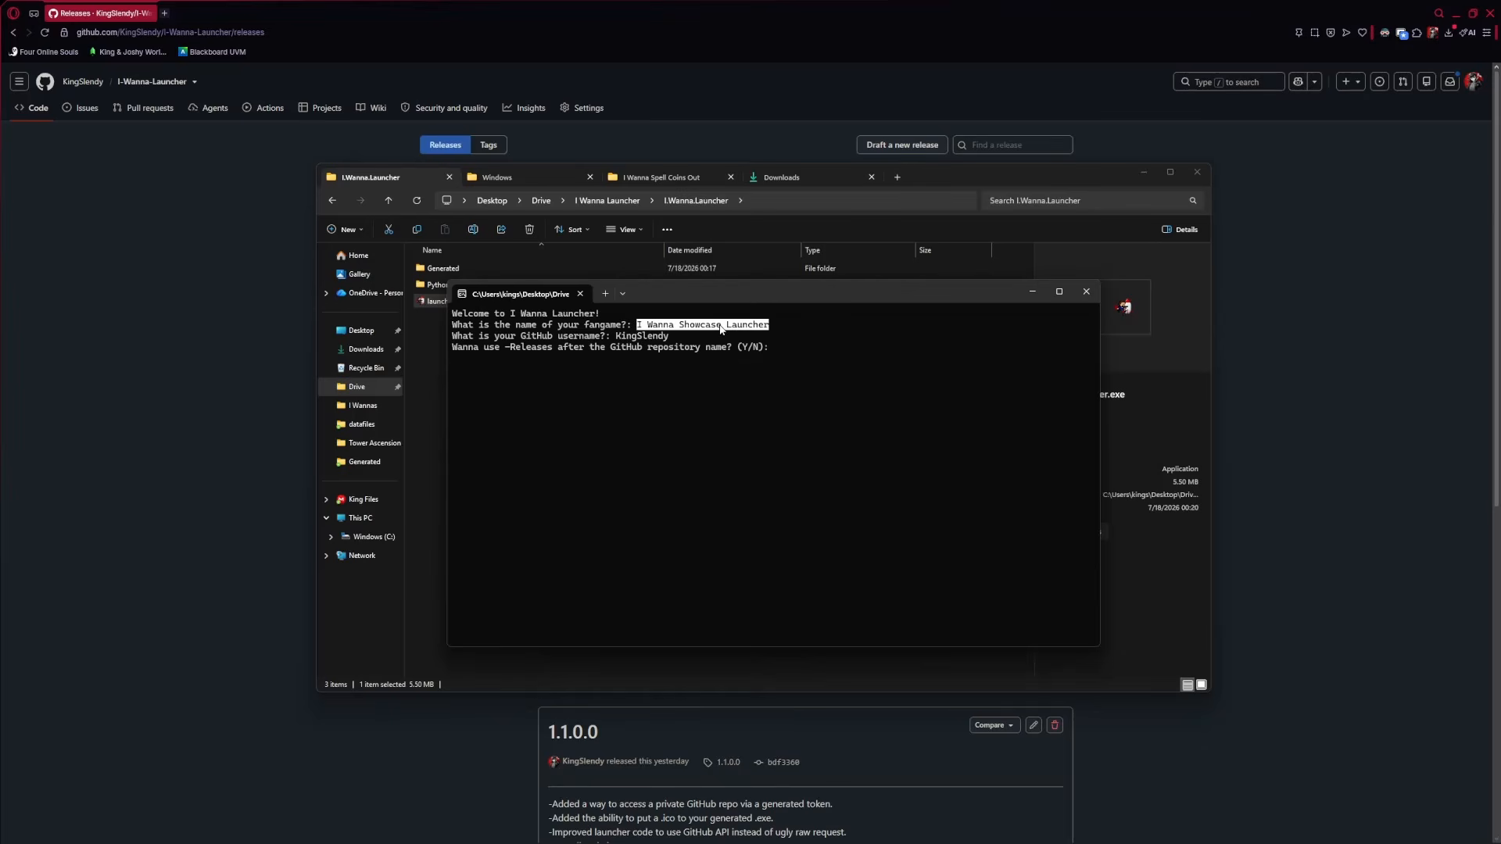
left_click(640, 328)
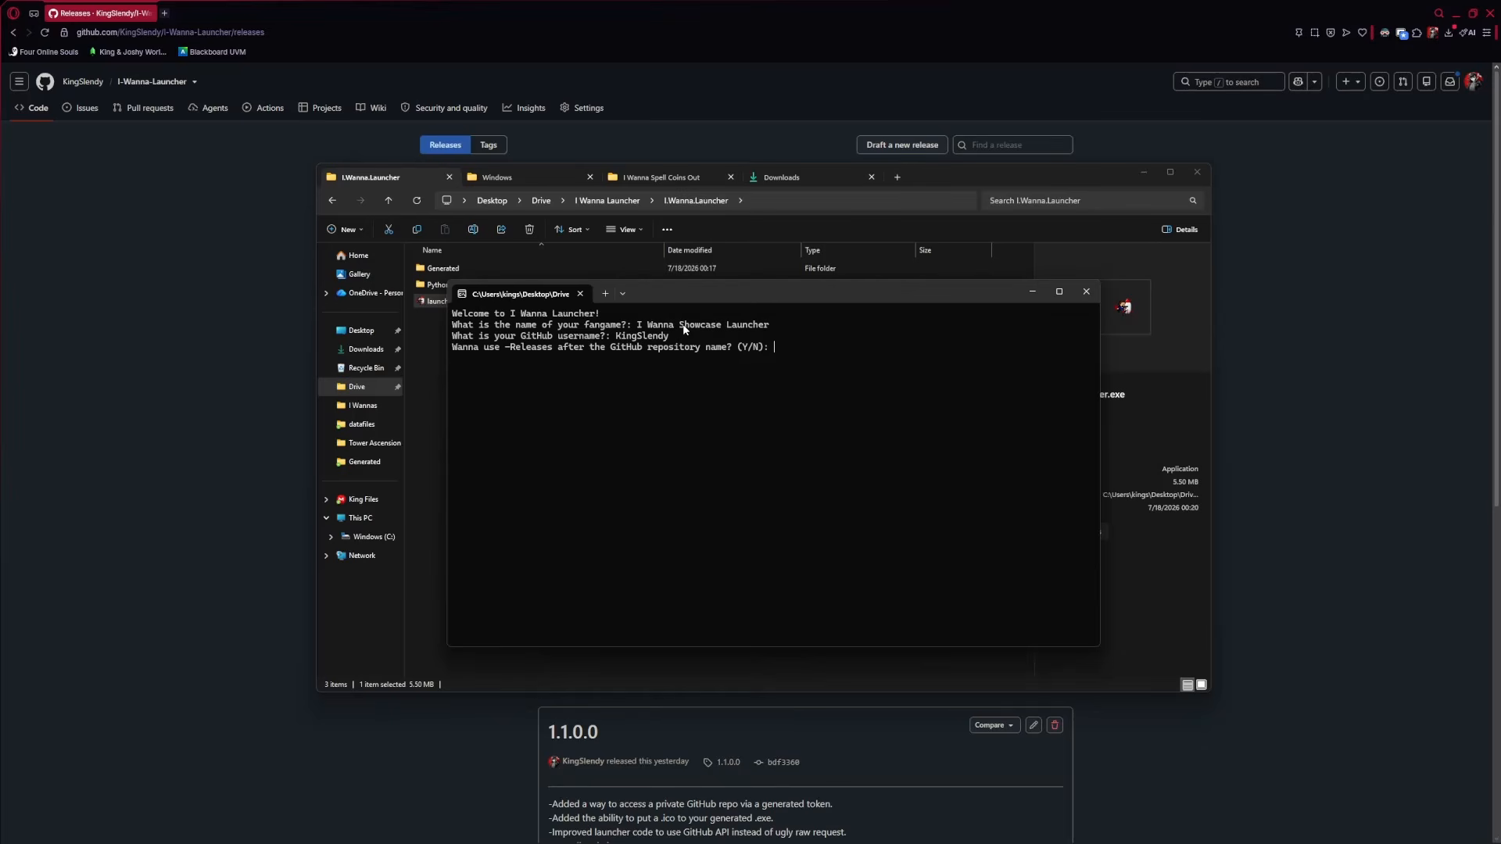
left_click(1444, 134)
left_click(1473, 81)
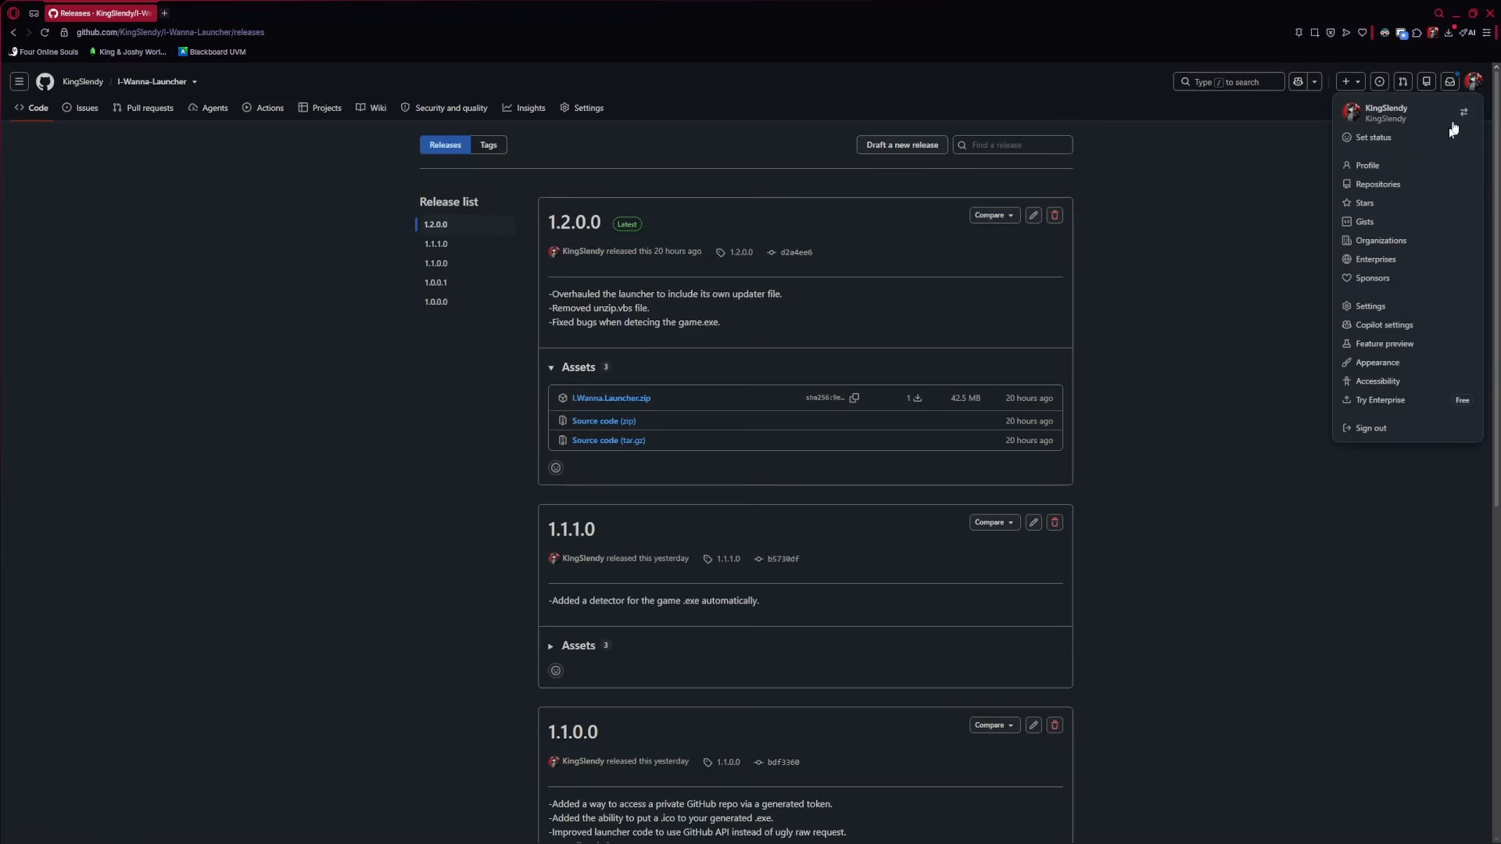
Open the Repositories list from the avatar menu in a new tab
right_click(1368, 185)
left_click(1239, 234)
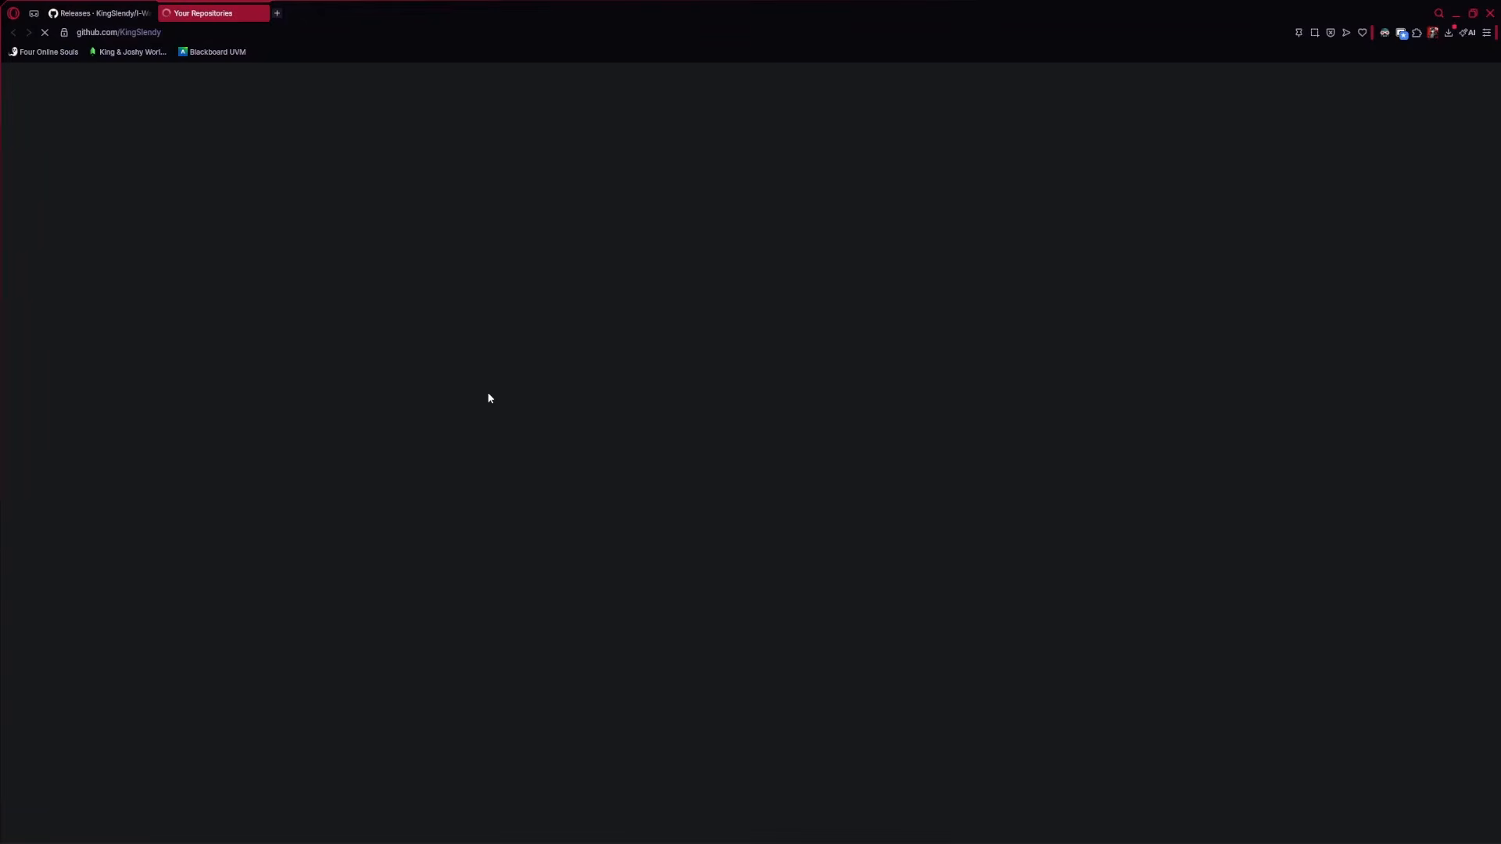
scroll(731, 516, "down", 1)
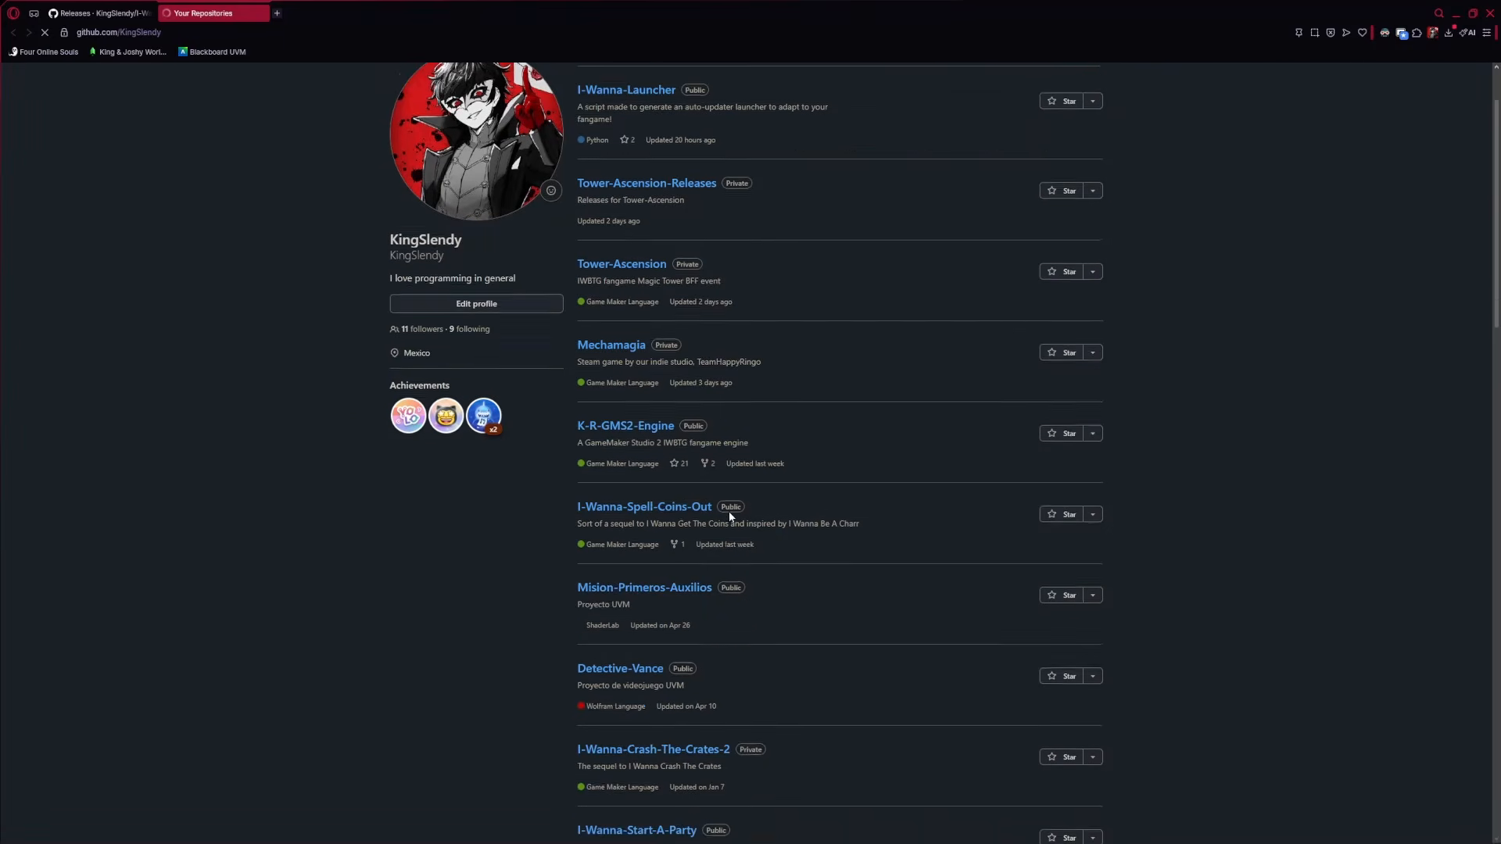
scroll(842, 481, "down", 2)
scroll(640, 562, "up", 4)
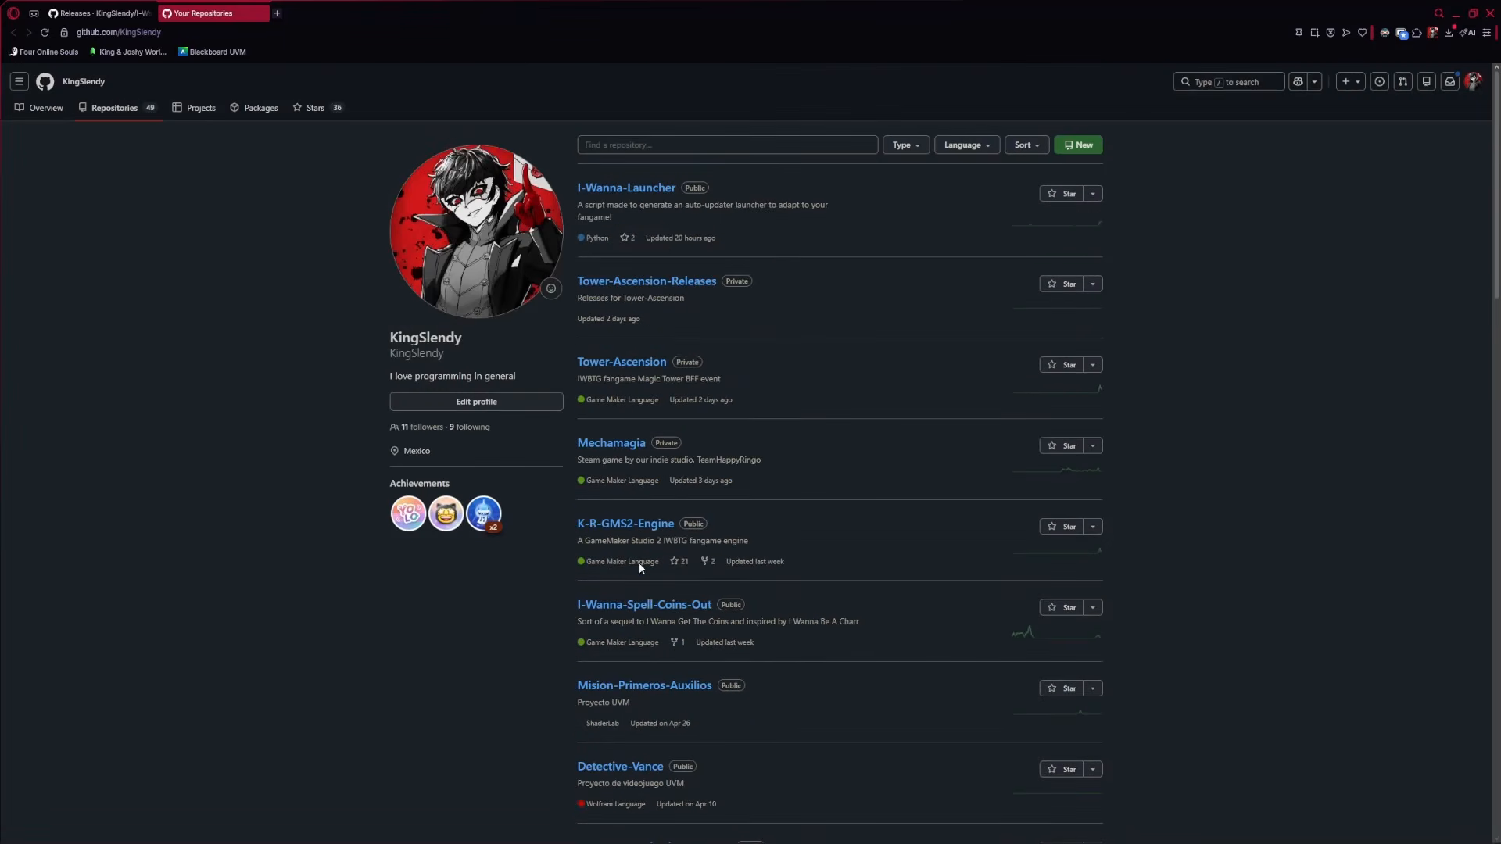
scroll(928, 620, "down", 2)
Go to the I-Wanna-Spell-Coins-Out repository page, latest release 1.2.0.3
left_click(638, 430)
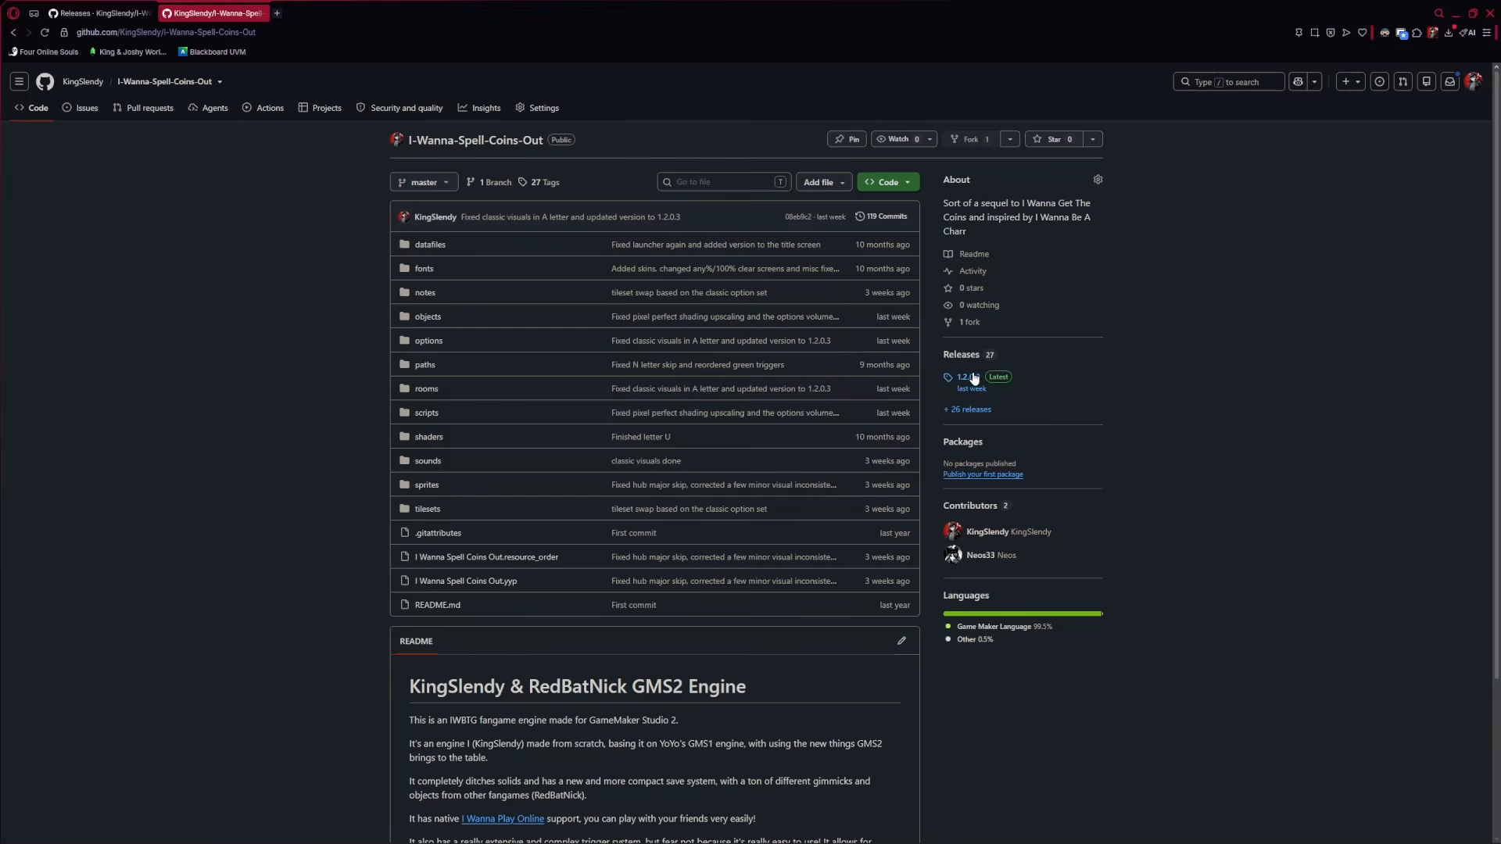
left_click_drag(375, 144, 977, 704)
left_click(1101, 756)
Return to the launcher console and try Y then N at the -Releases prompt, erasing each
left_click(641, 830)
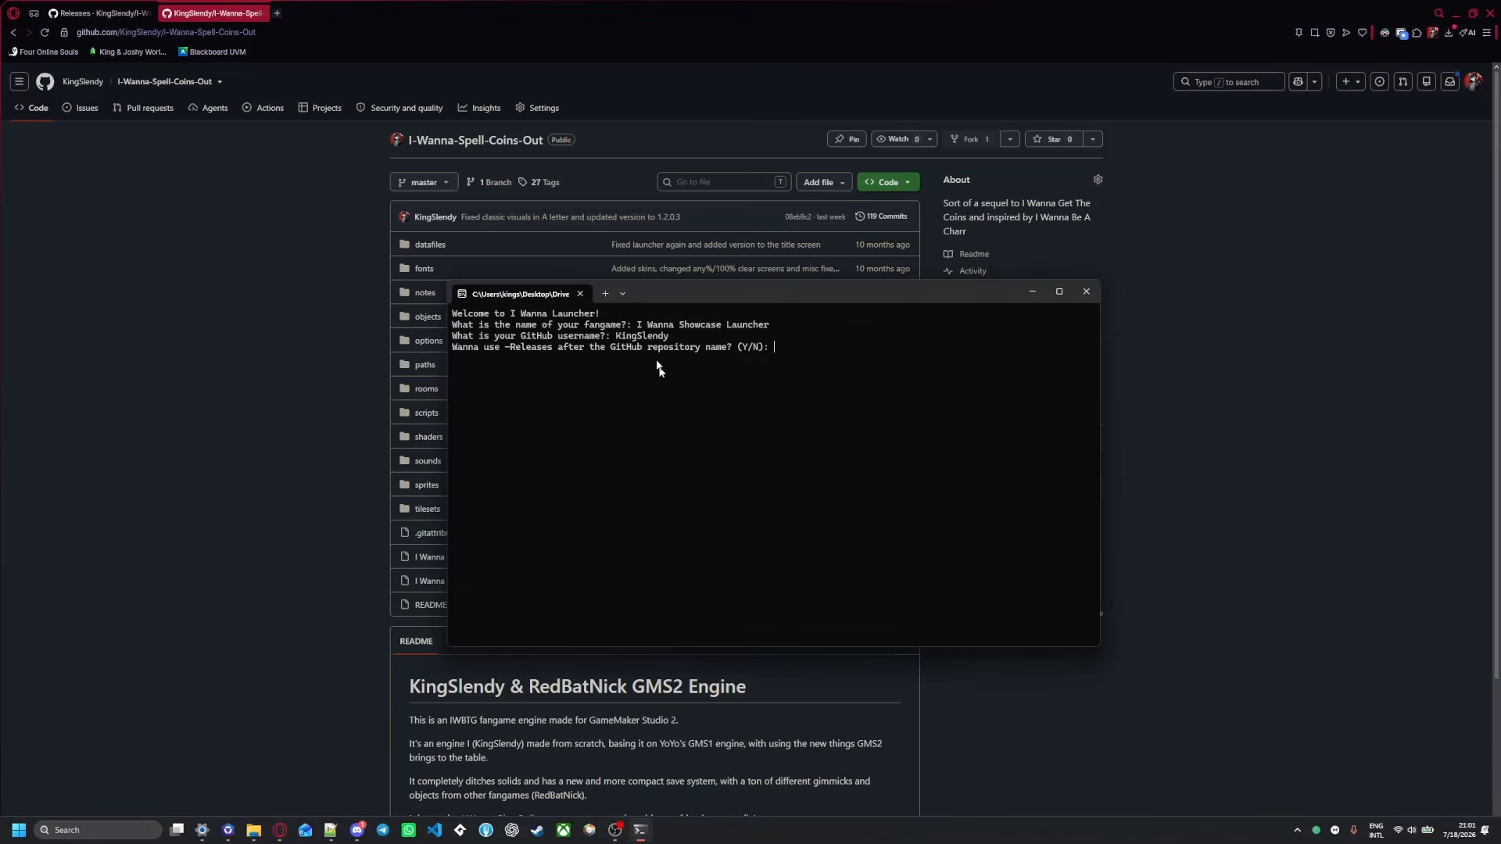
left_click_drag(655, 290, 651, 334)
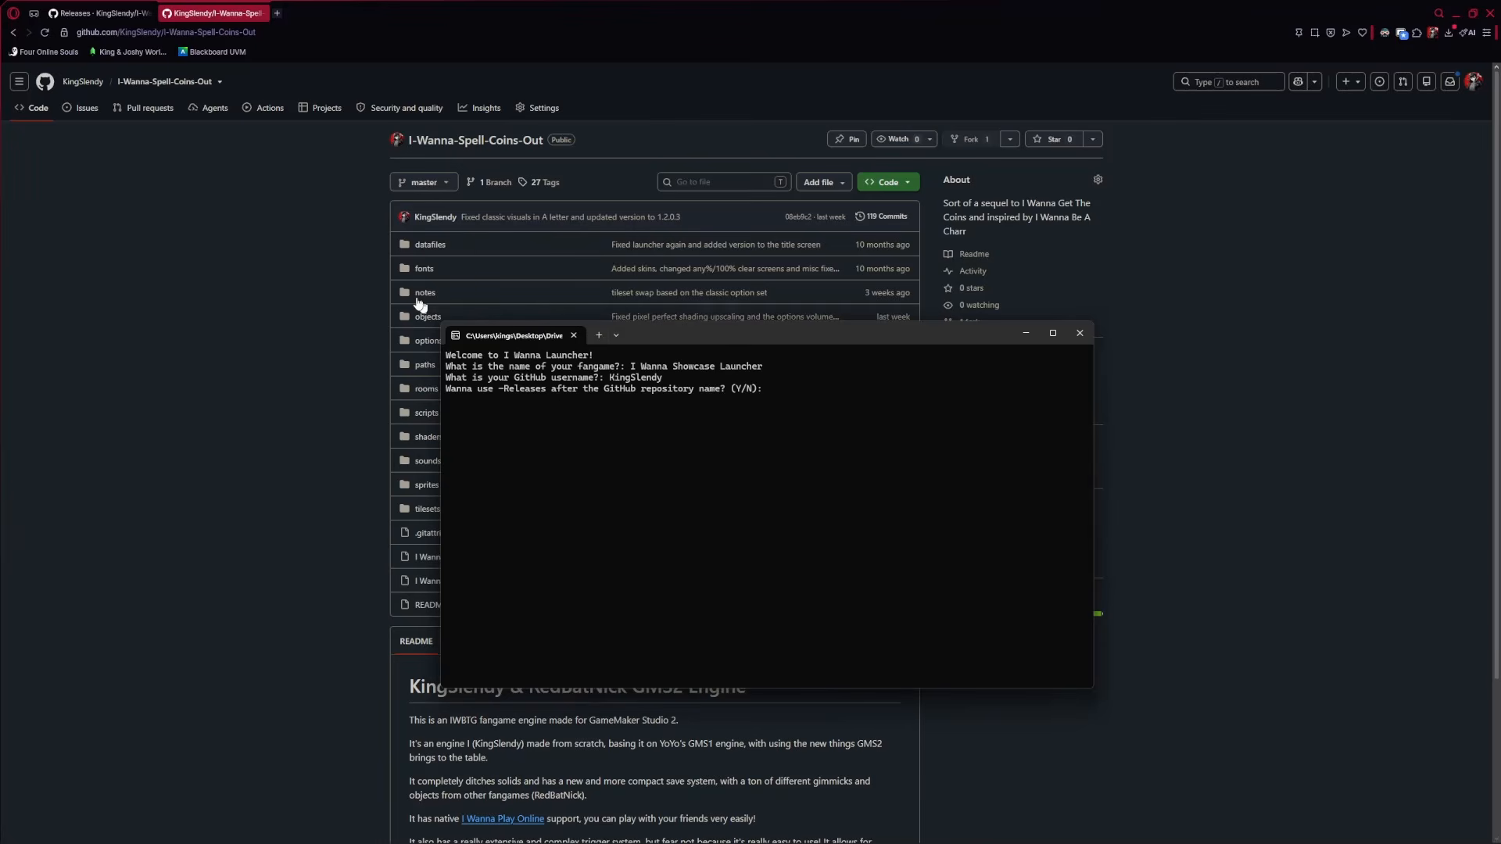
scroll(860, 297, "down", 5)
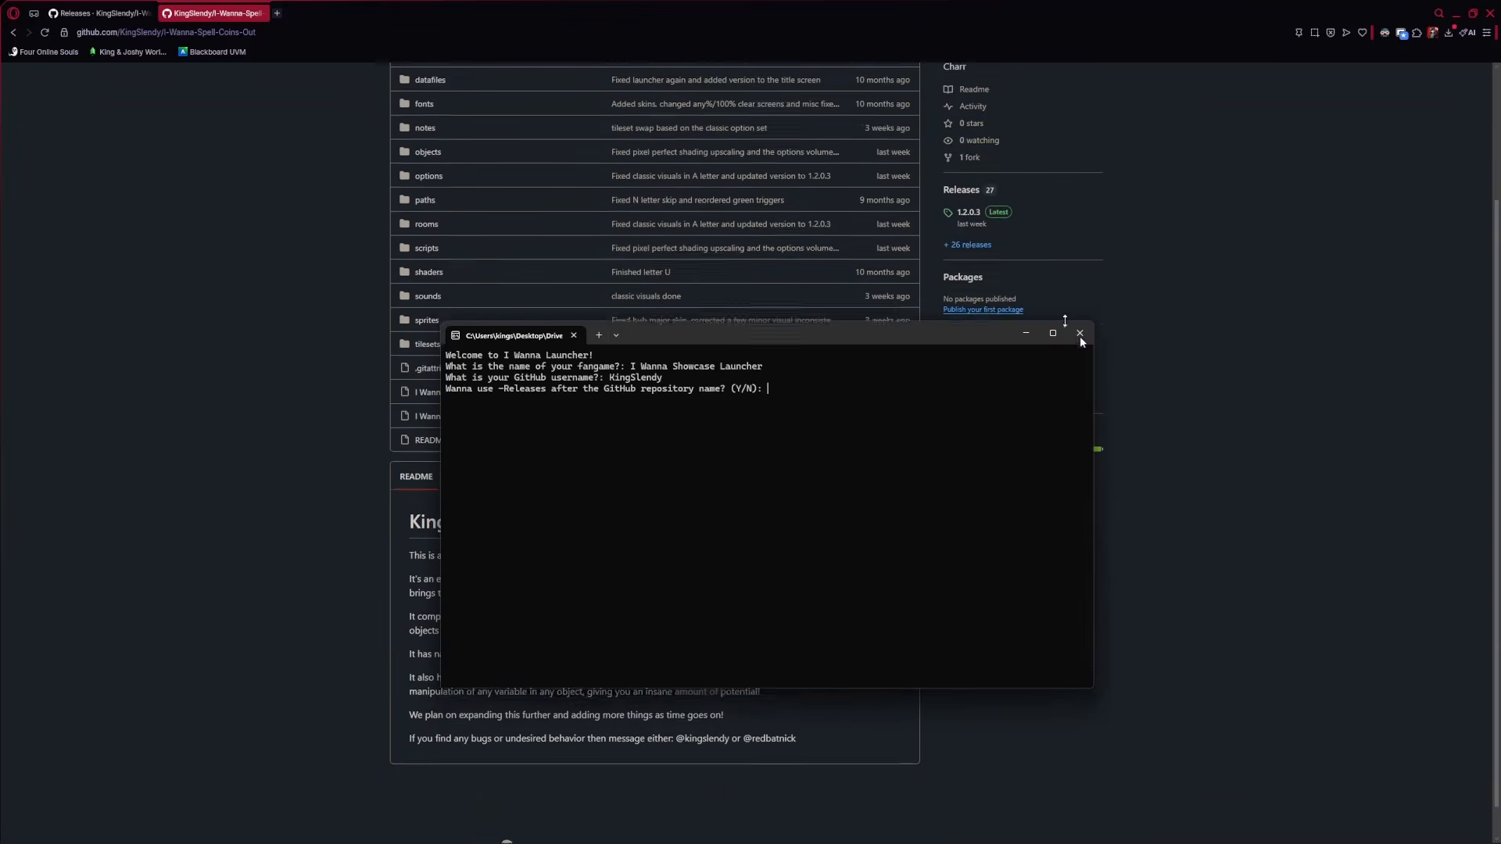
scroll(859, 316, "up", 5)
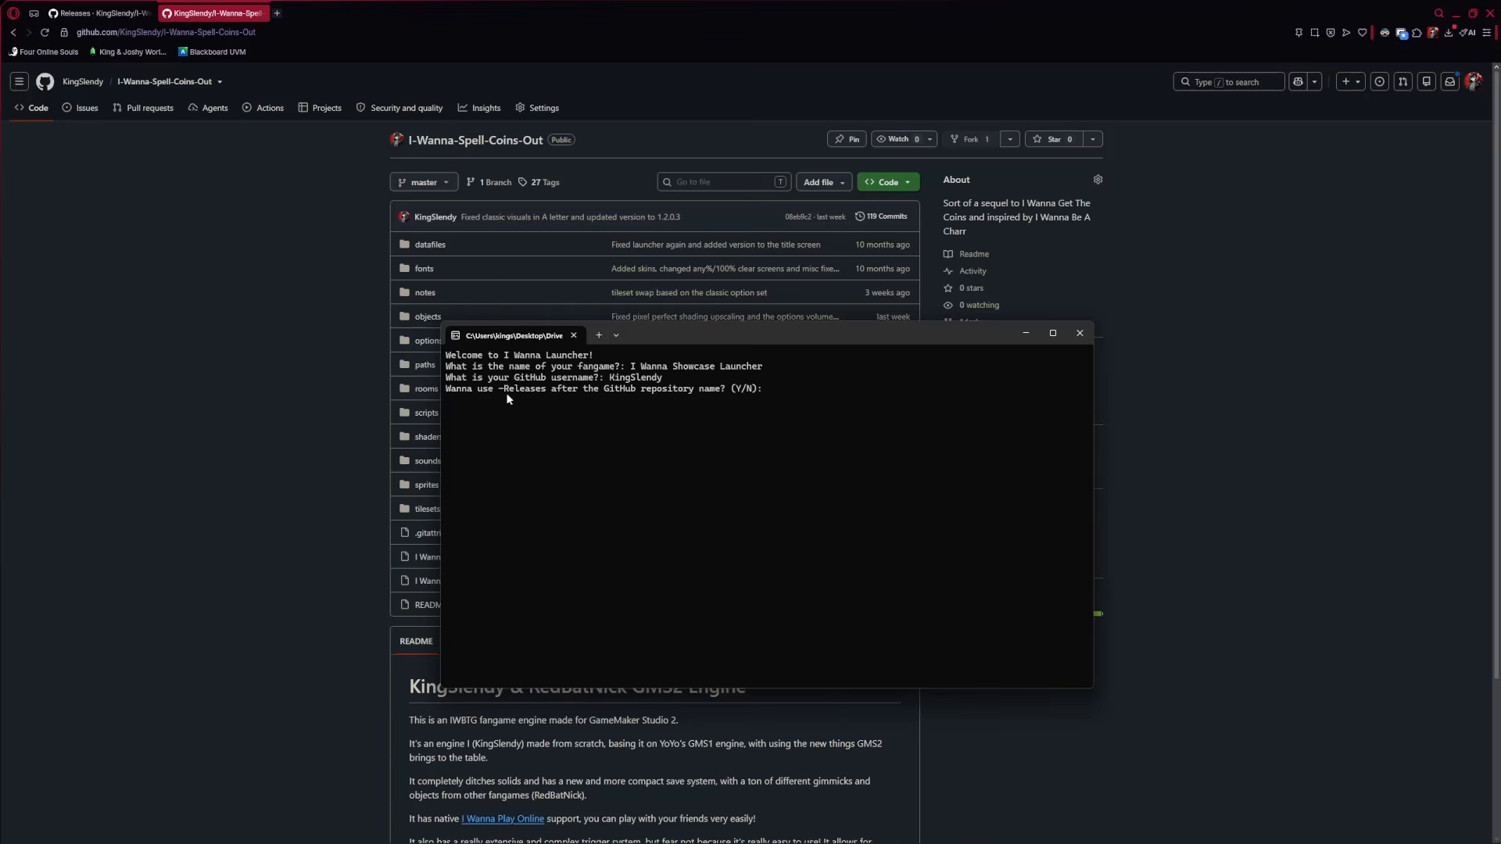
left_click_drag(645, 341, 653, 329)
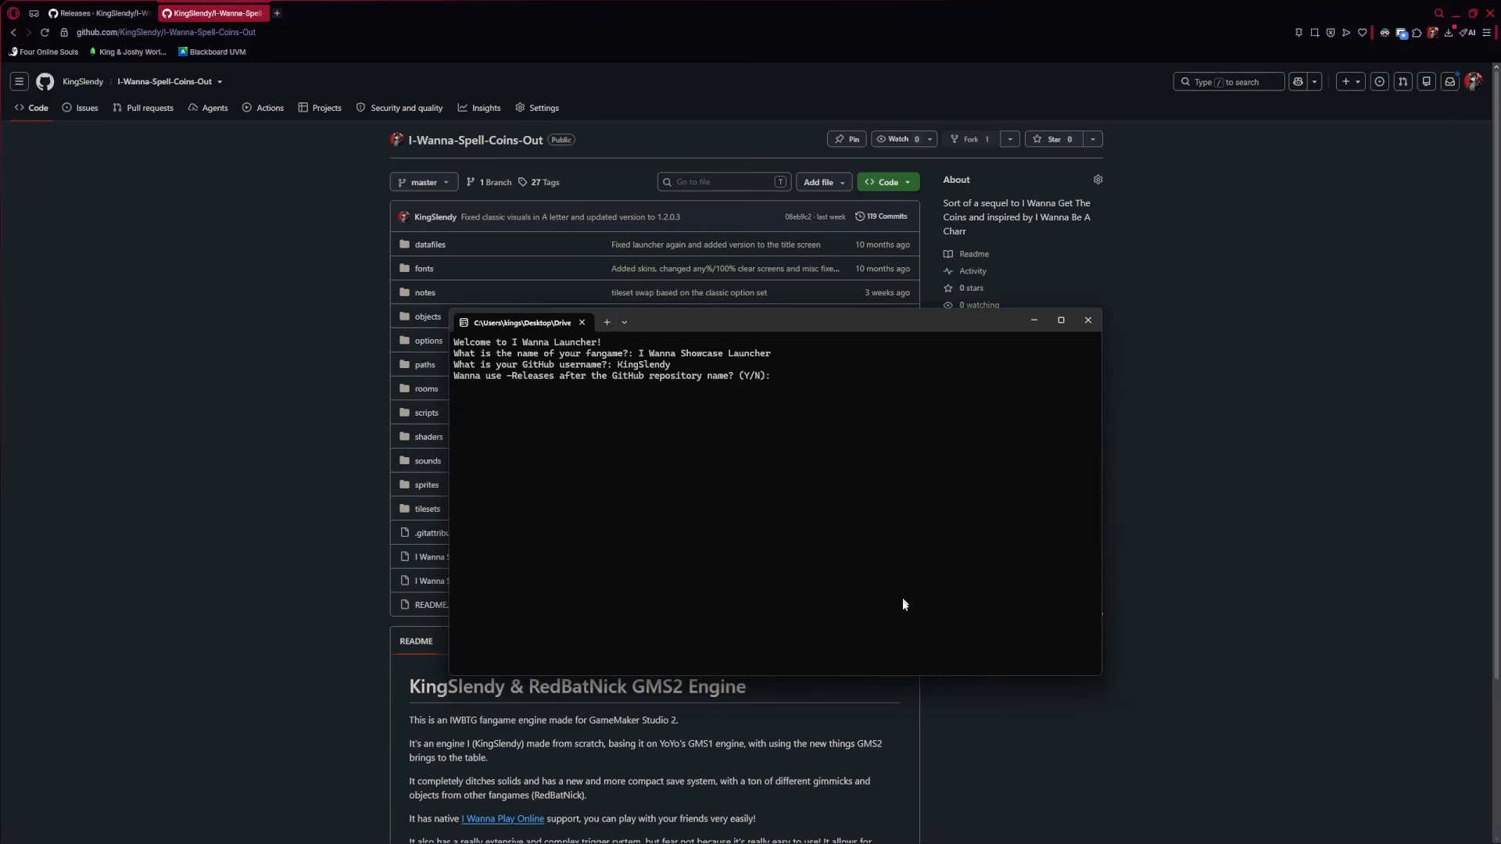
type("Y")
key("BackSpace")
type("N")
key("BackSpace")
Try and erase 'I-Wanna-Showcase-Launcher-Releases', then answer Y to start the PyInstaller build
type("I-Wanna-Showcase-Launcher")
key("BackSpace")
type("r-Releases")
left_click_drag(955, 376, 779, 377)
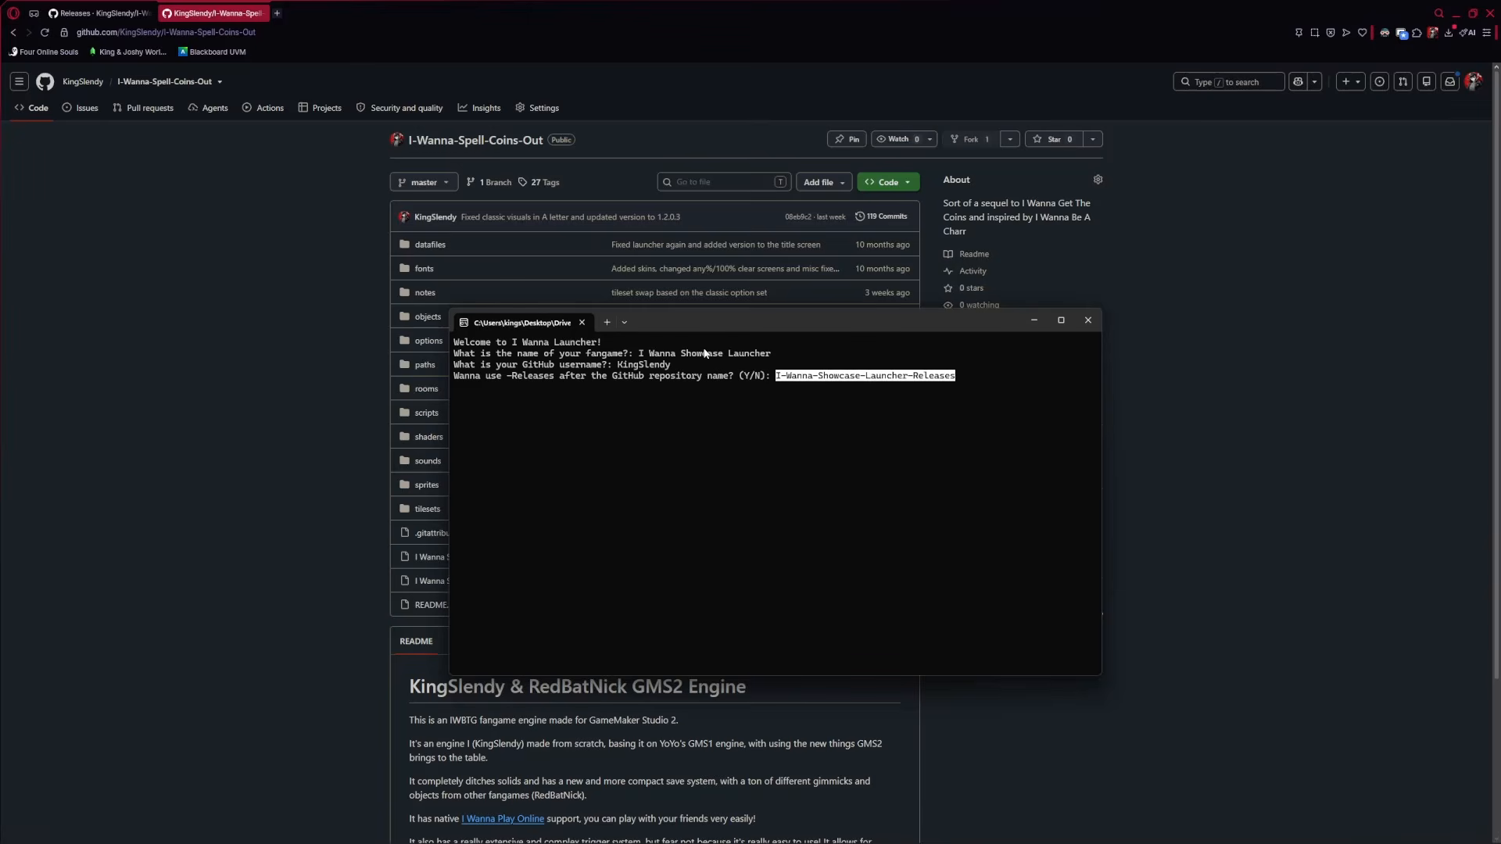
key("BackSpace")
key("BackSpace")
key("BackSpace")
key("BackSpace")
key("BackSpace")
key("BackSpace")
key("BackSpace")
key("BackSpace")
key("BackSpace")
key("BackSpace")
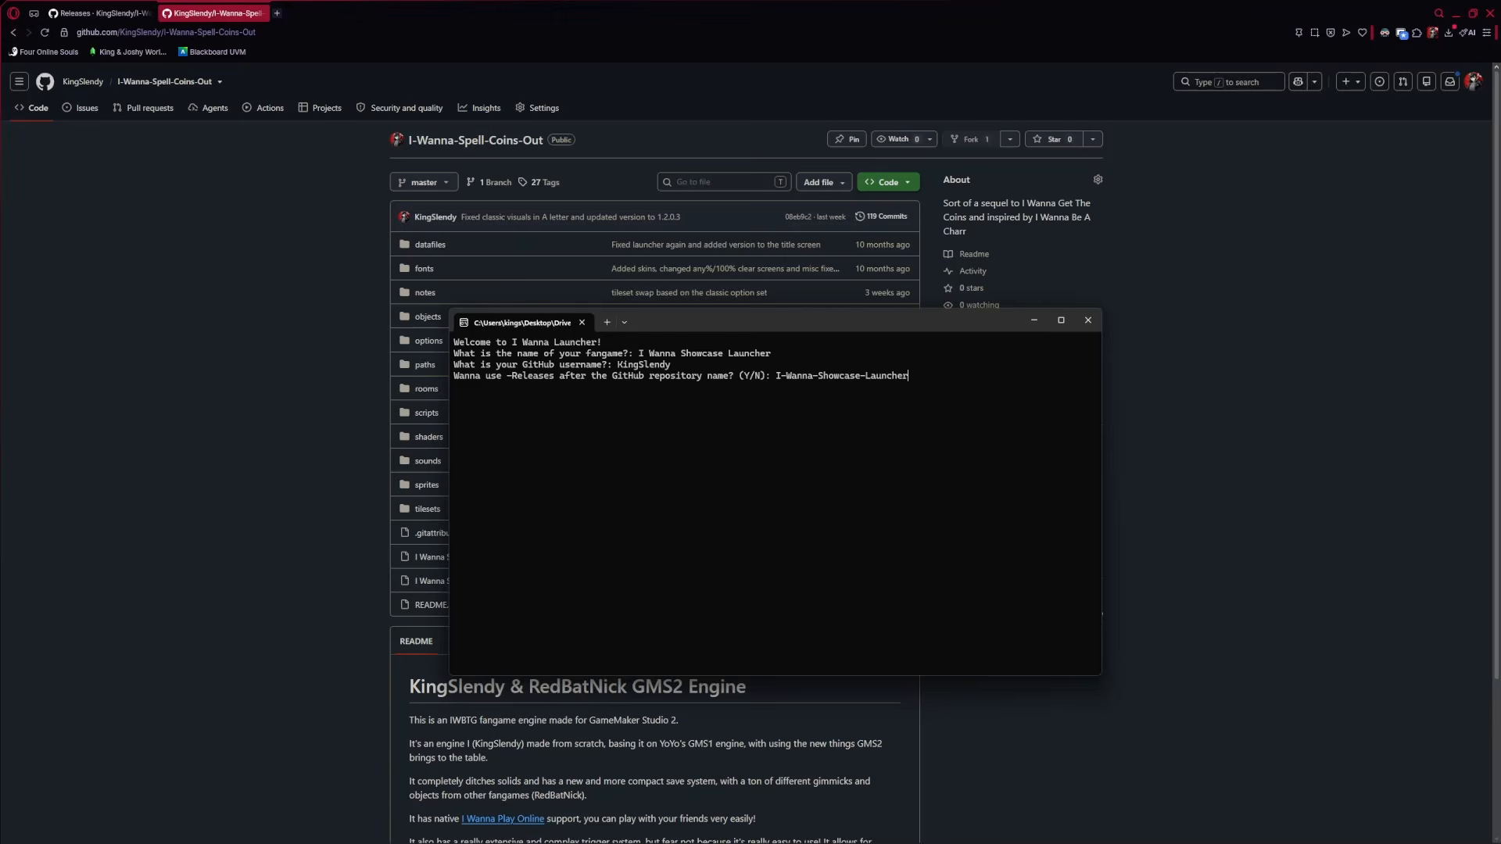
key("BackSpace")
key("BackSpace")
key("BackSpace")
key("BackSpace")
key("BackSpace")
key("BackSpace")
key("BackSpace")
key("BackSpace")
key("BackSpace")
key("BackSpace")
key("BackSpace")
key("BackSpace")
key("BackSpace")
key("BackSpace")
key("BackSpace")
key("BackSpace")
key("BackSpace")
key("BackSpace")
key("BackSpace")
key("BackSpace")
type("Y")
key("Return")
left_click_drag(654, 323, 650, 273)
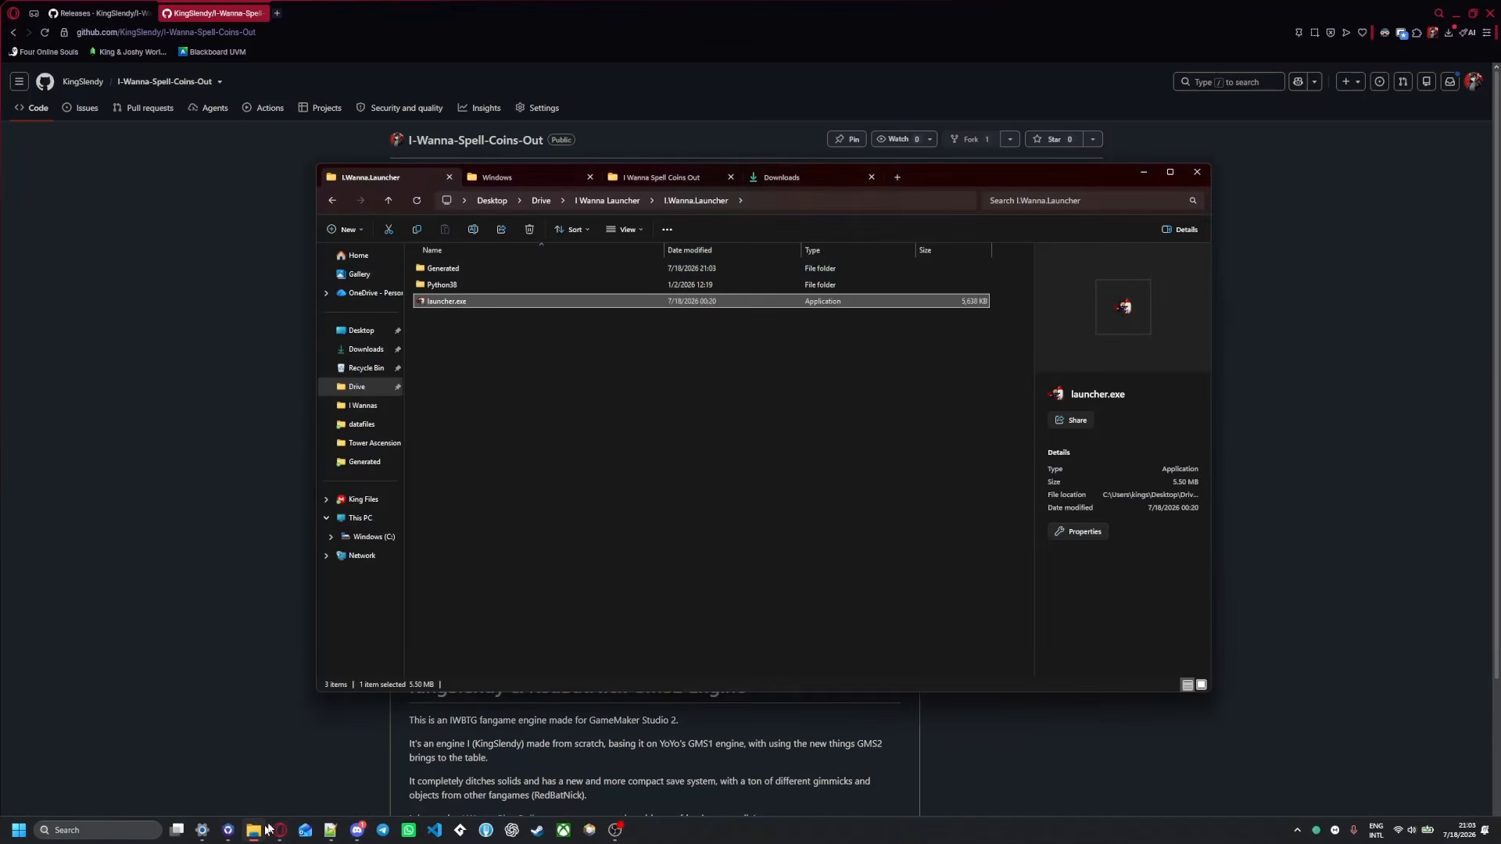
Open the Generated folder and switch its file list to medium icons
double_click(443, 270)
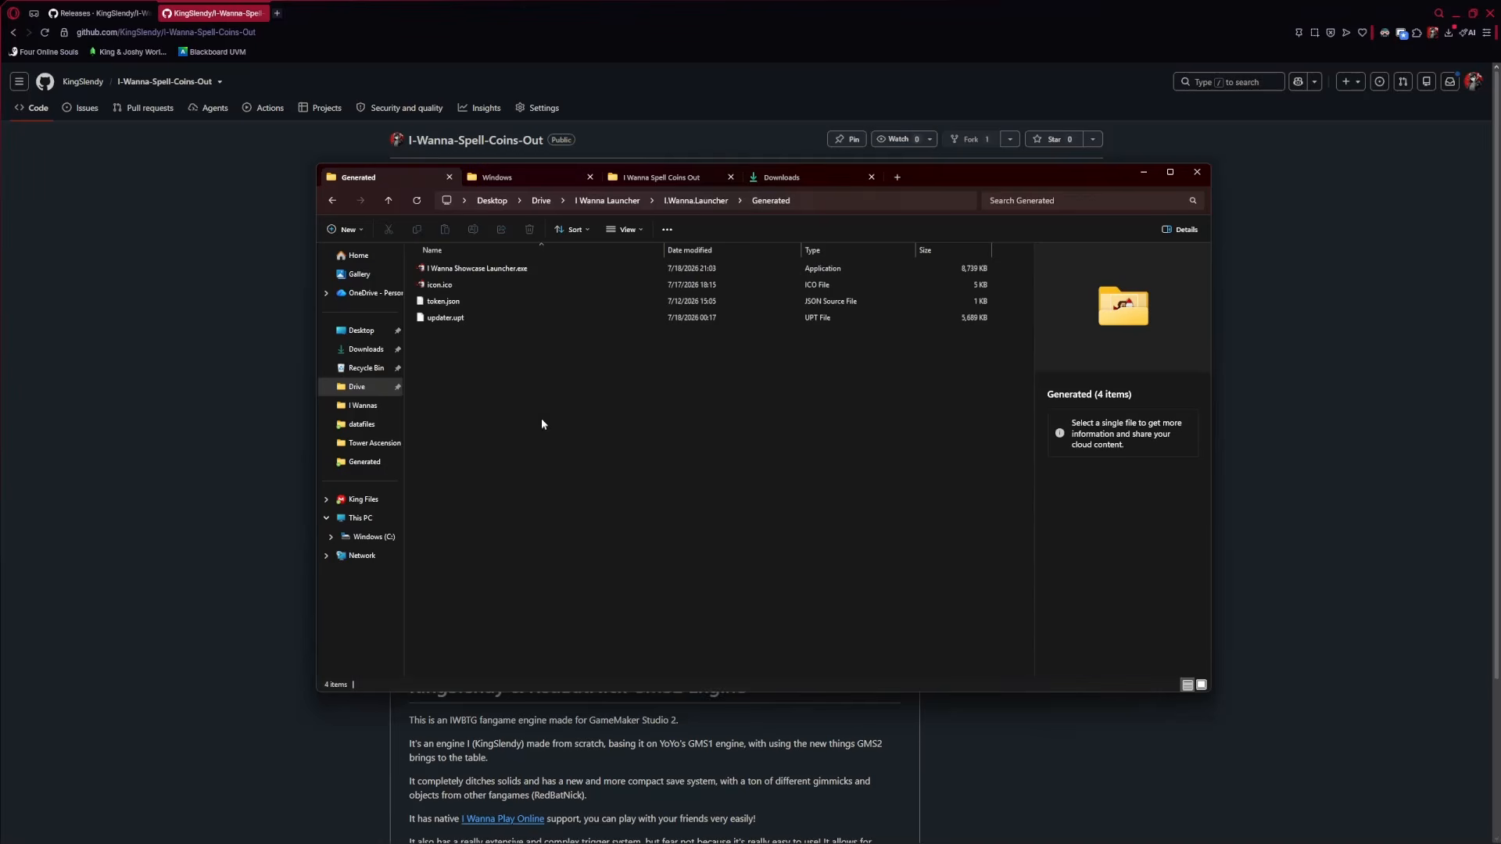
left_click(667, 229)
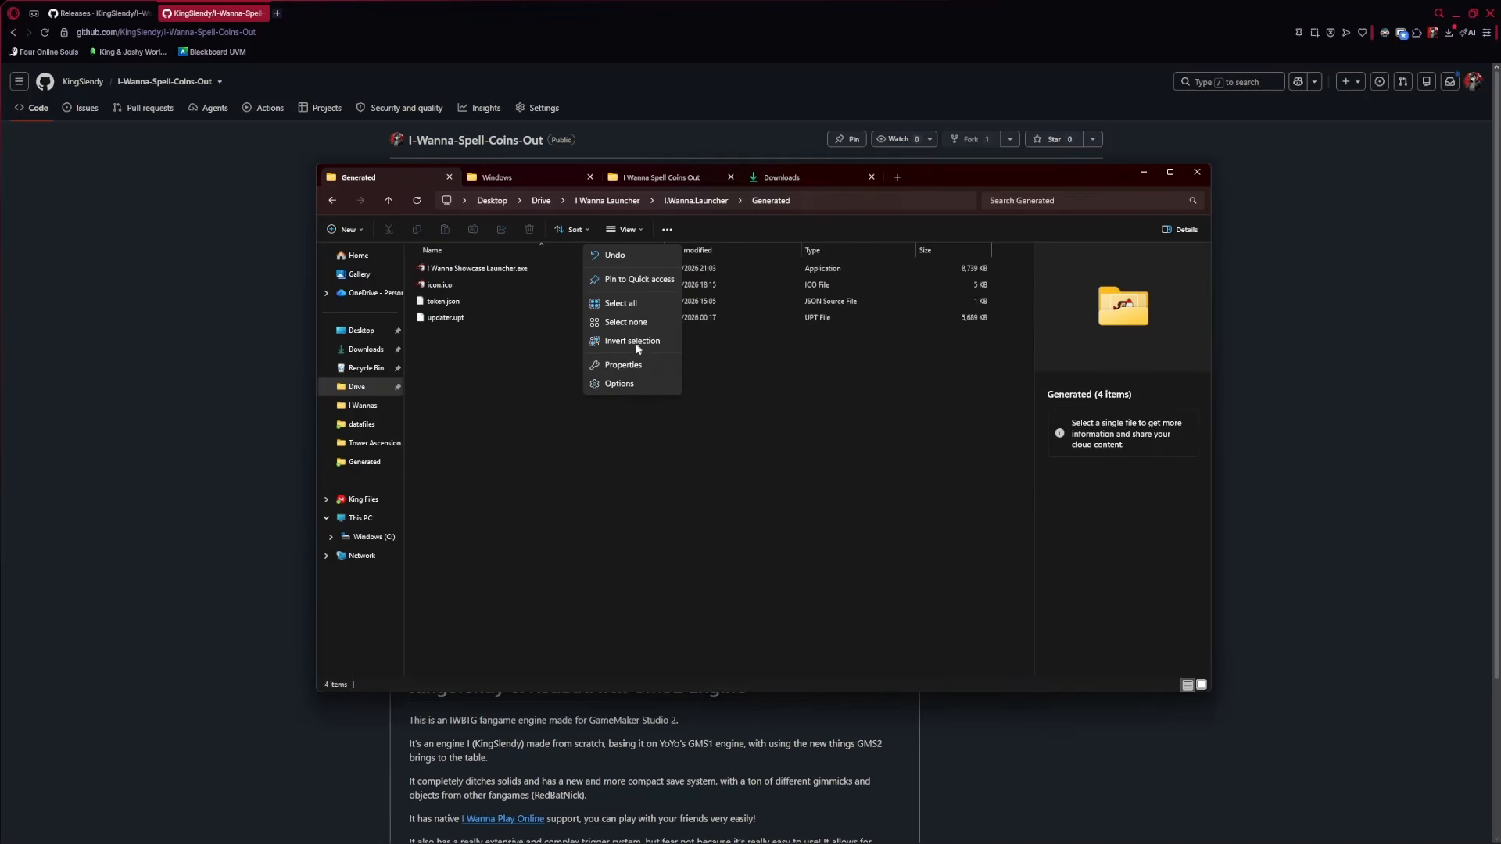
left_click(622, 383)
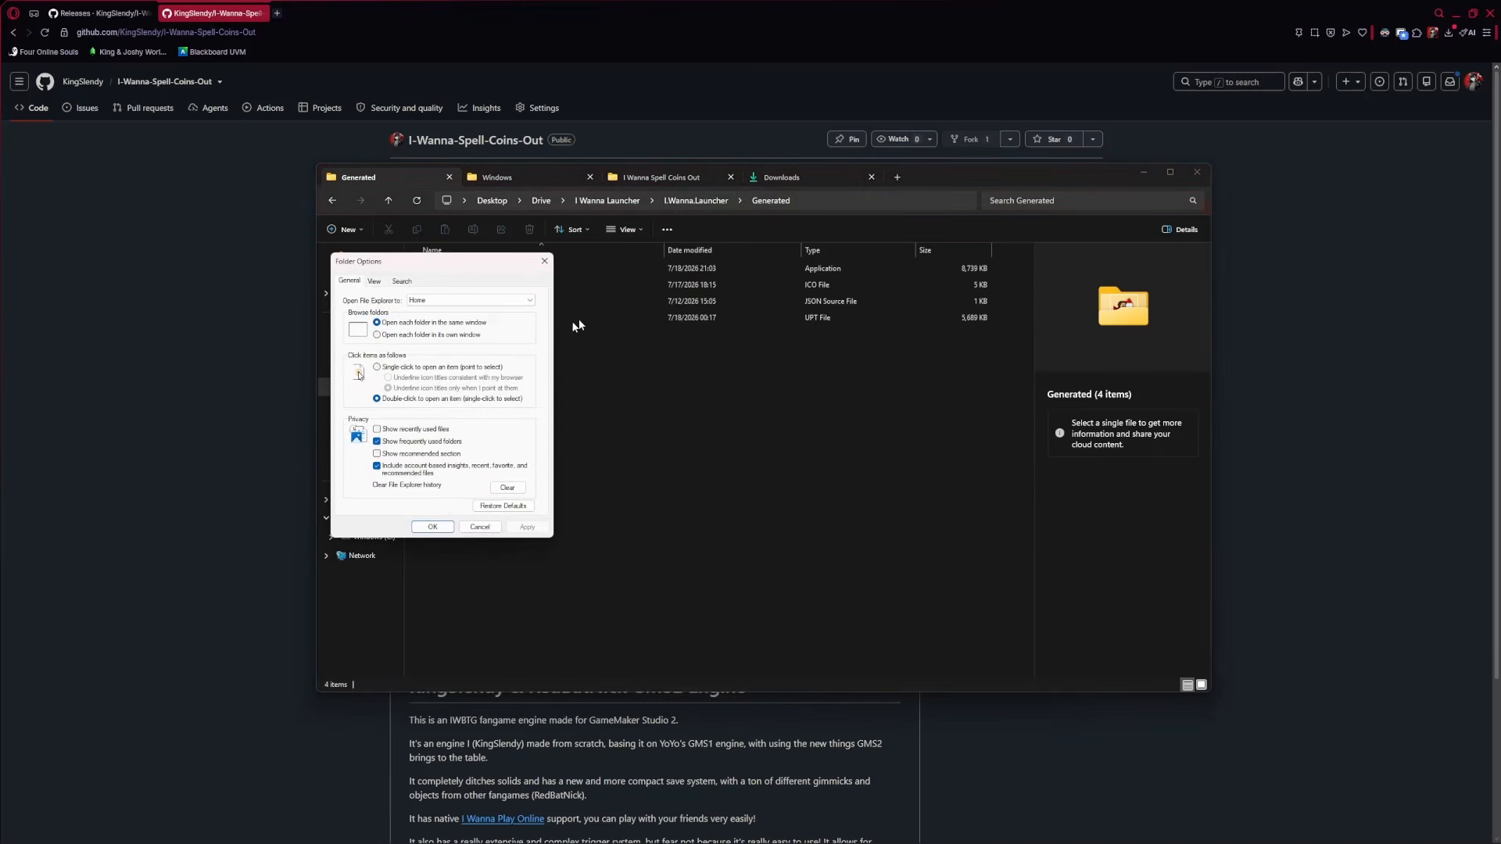
left_click(545, 262)
left_click(625, 230)
left_click(633, 291)
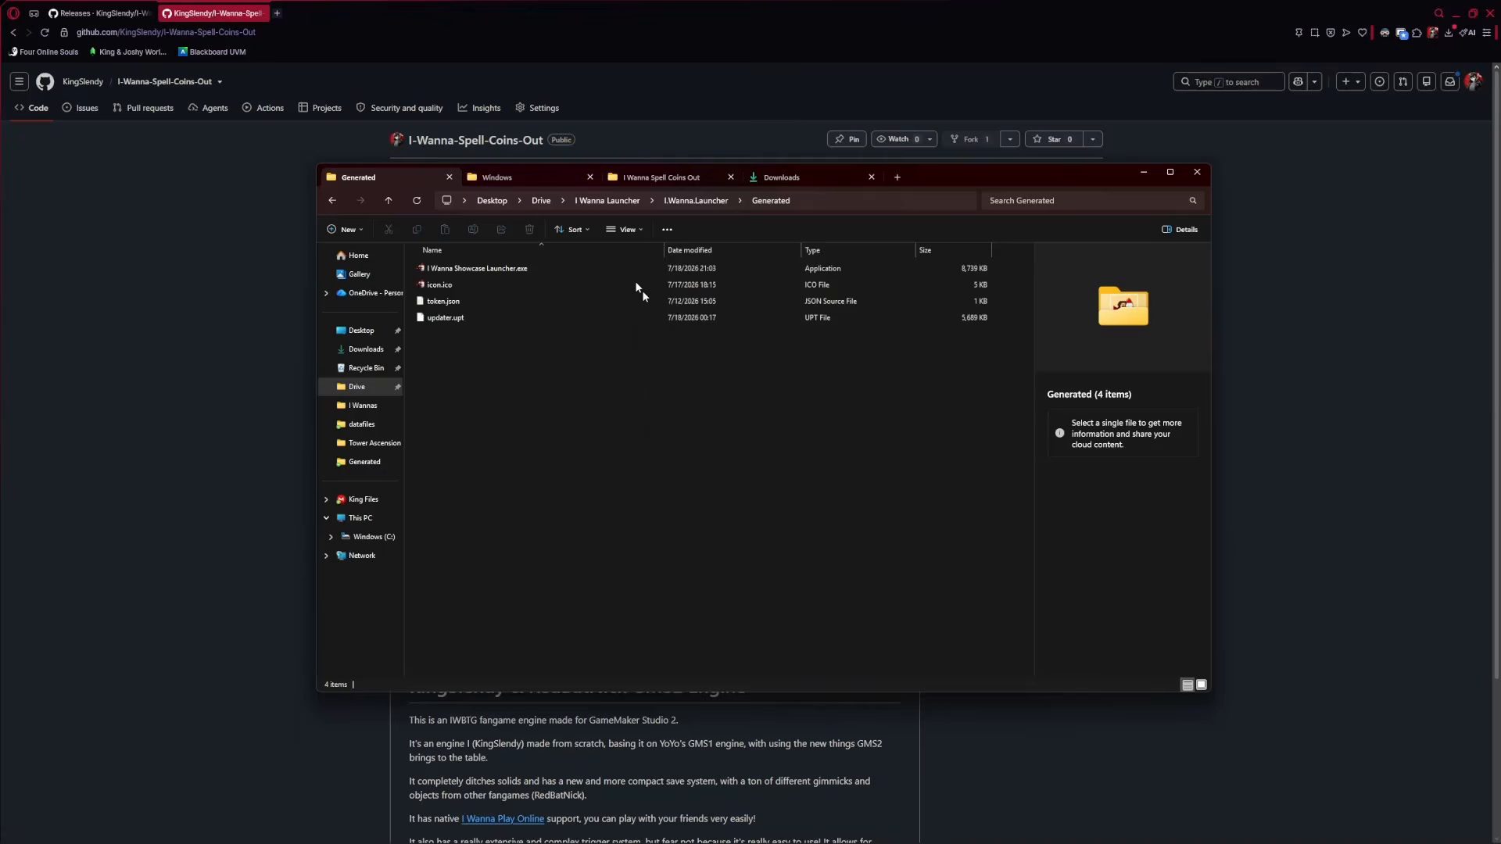
Compare I Wanna Showcase Launcher.exe and icon.ico in the Details pane
left_click(436, 288)
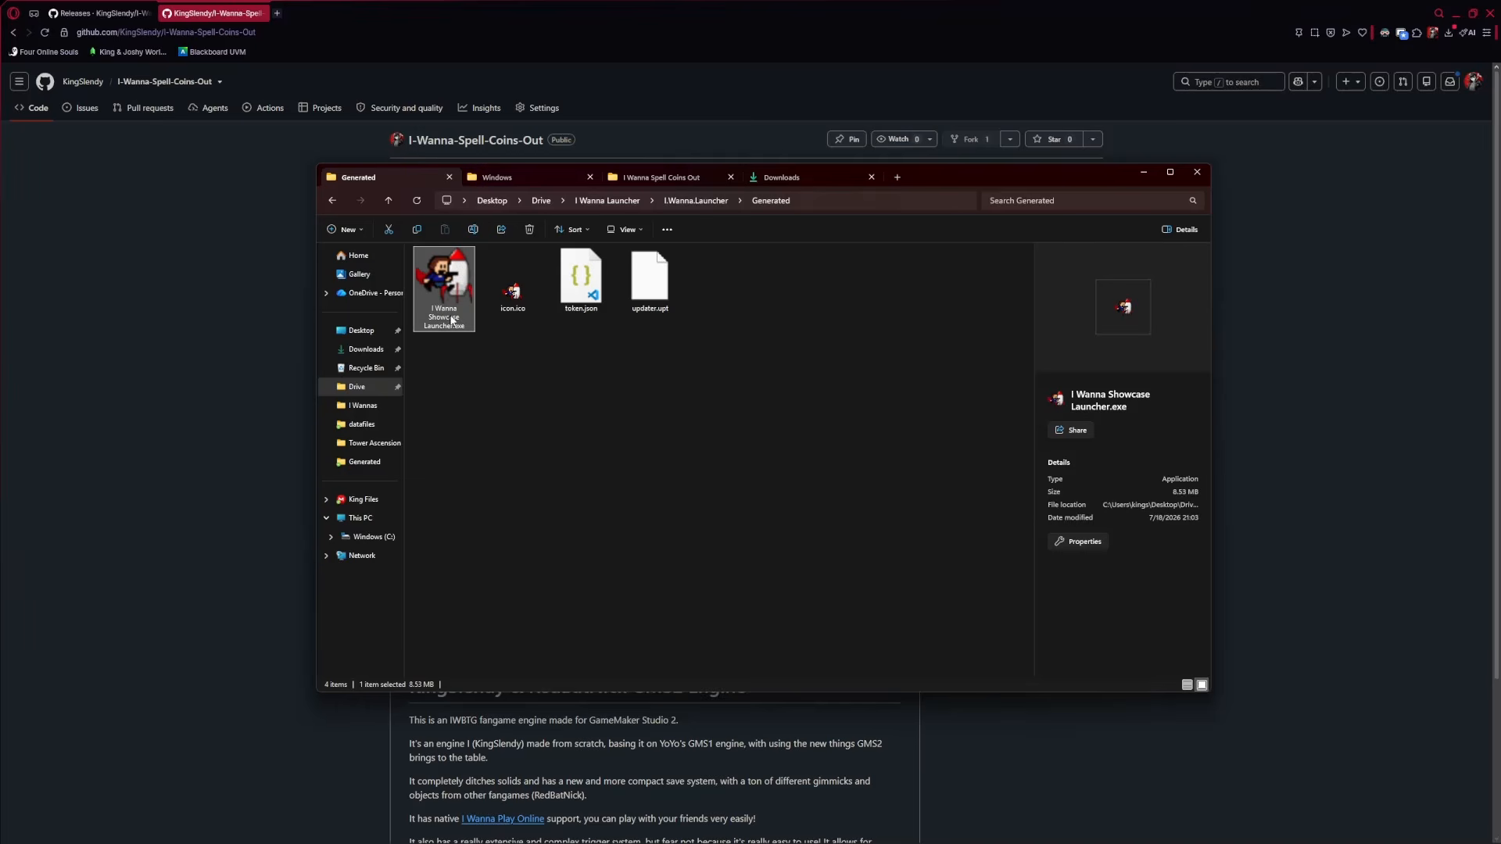
left_click(570, 379)
left_click(438, 281)
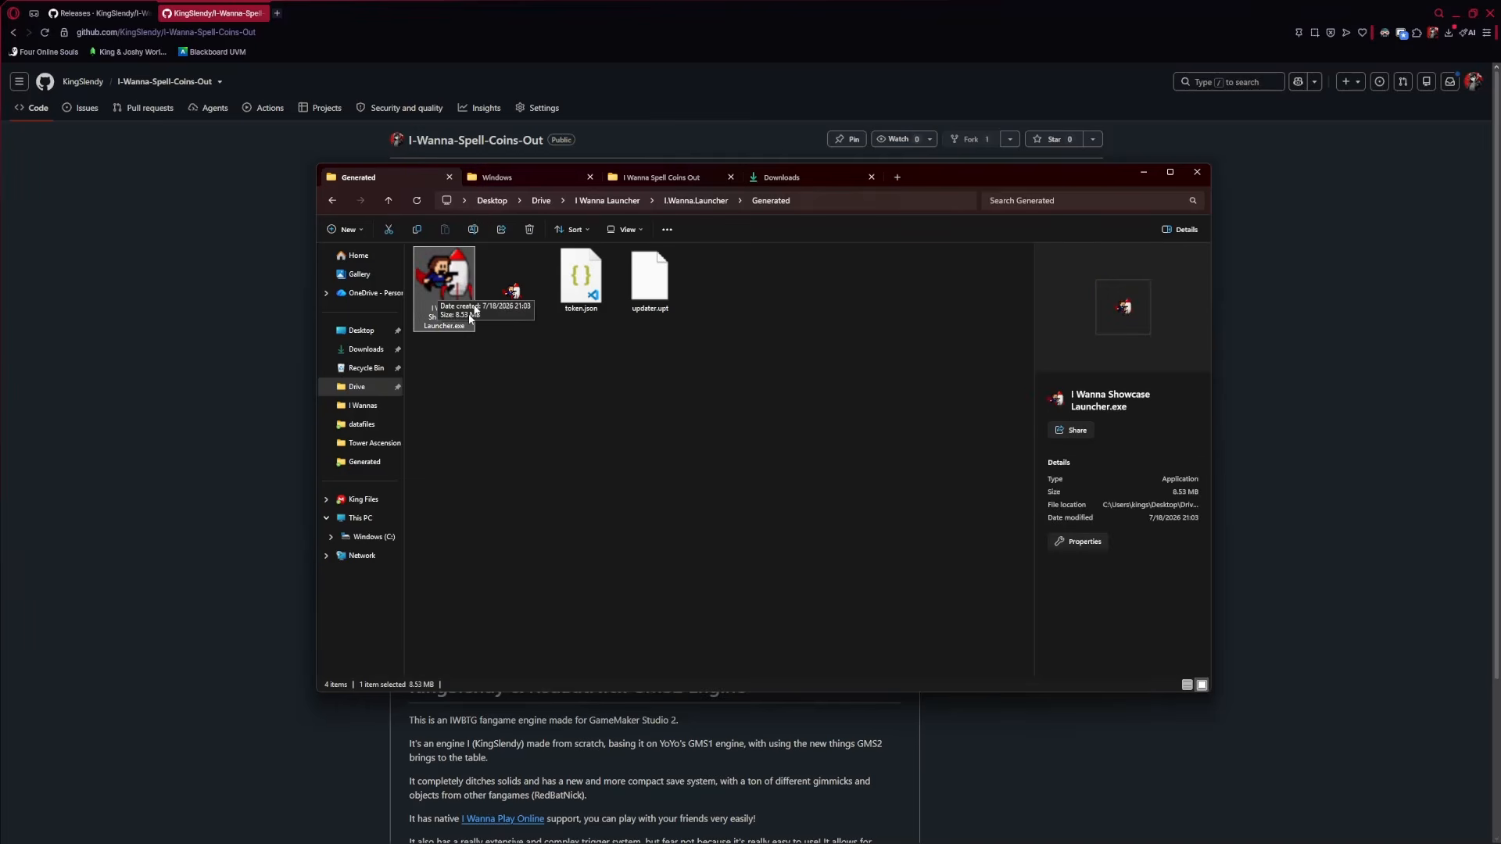
left_click(507, 288)
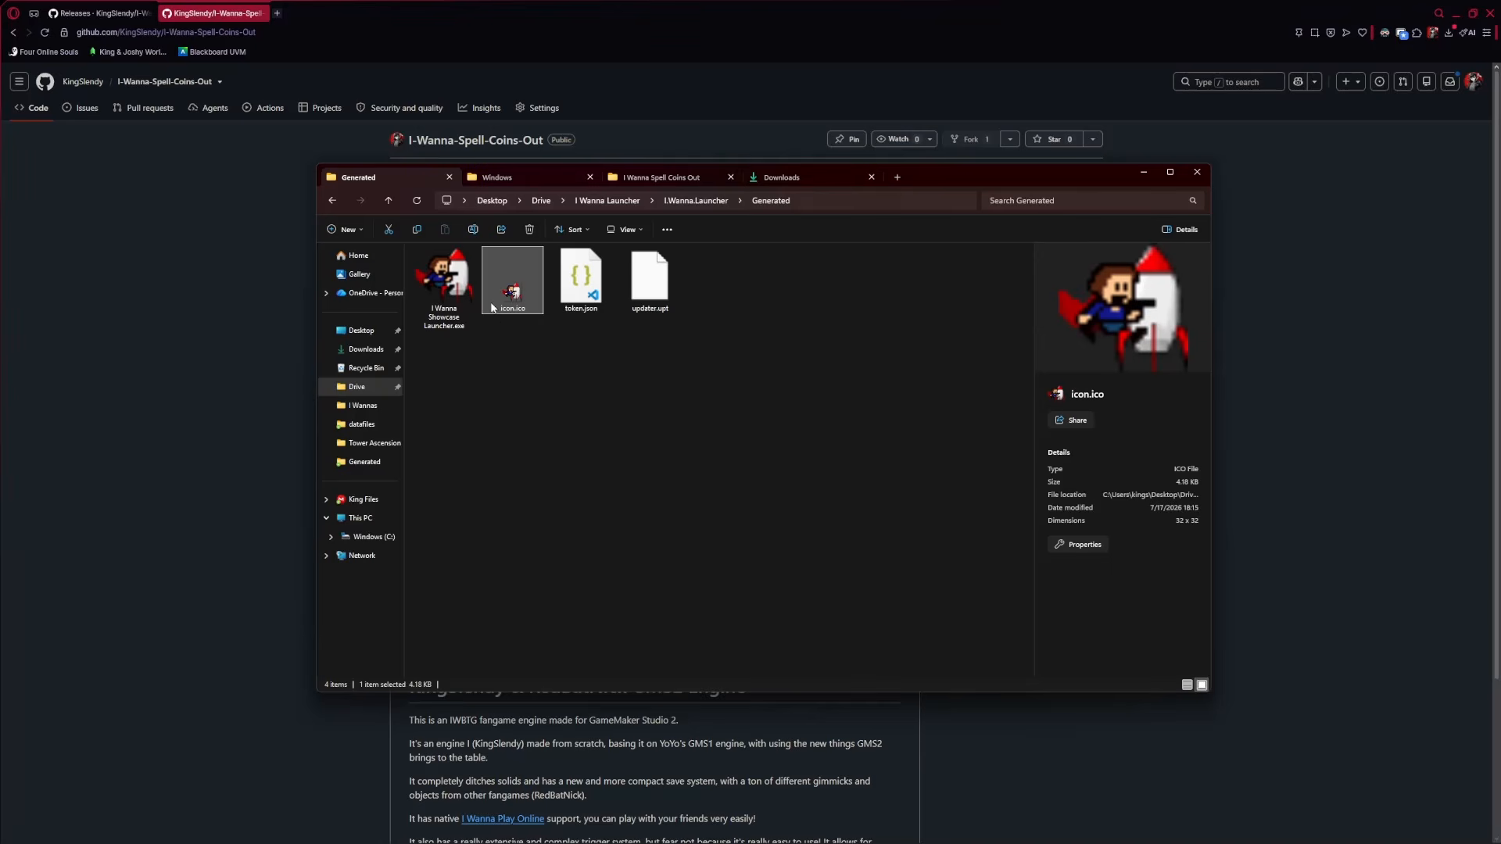
left_click(440, 306)
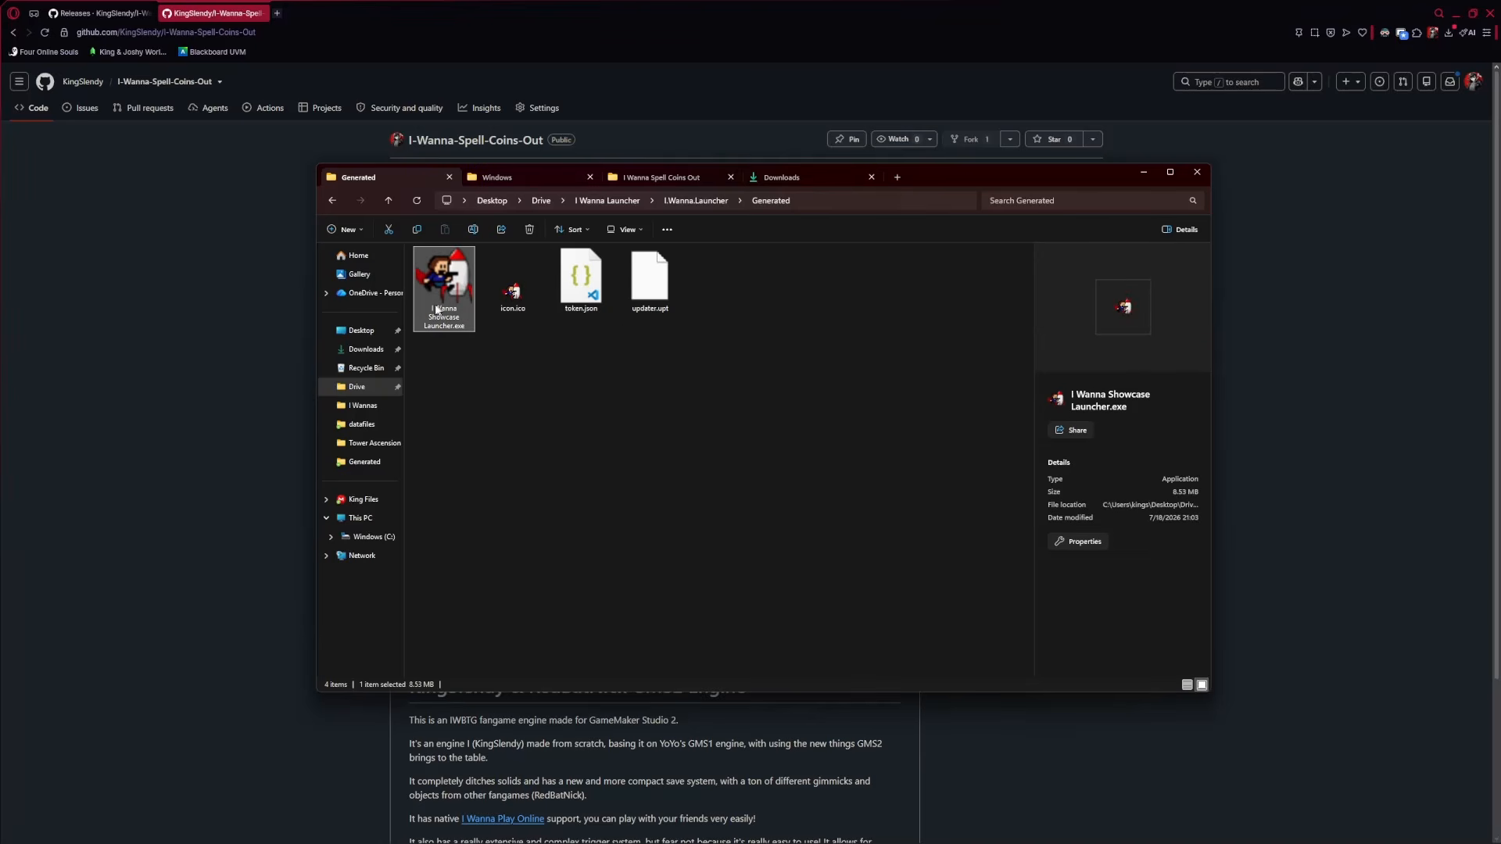
left_click(514, 305)
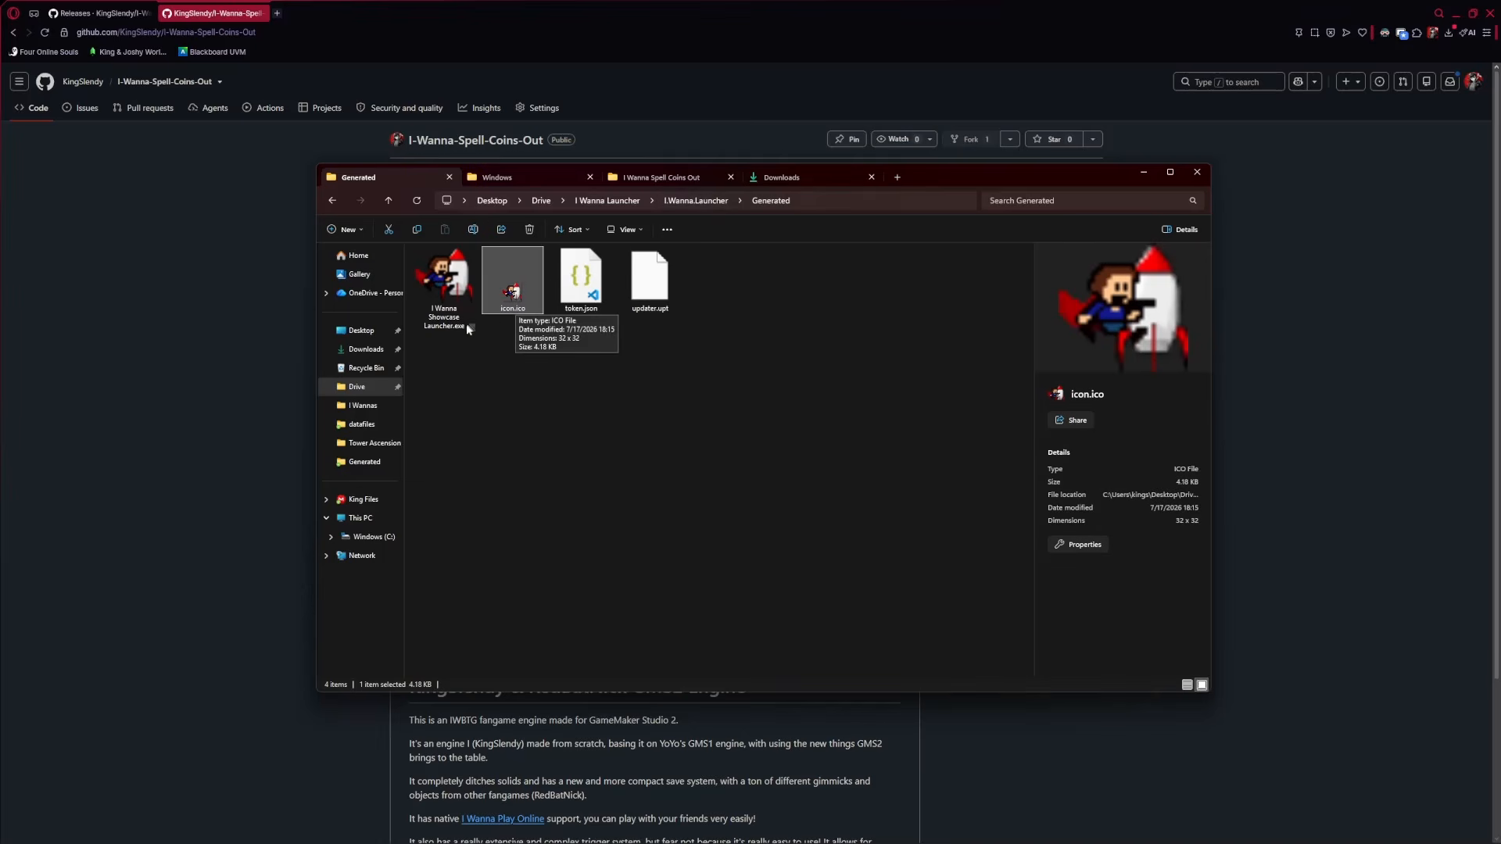
left_click(458, 265)
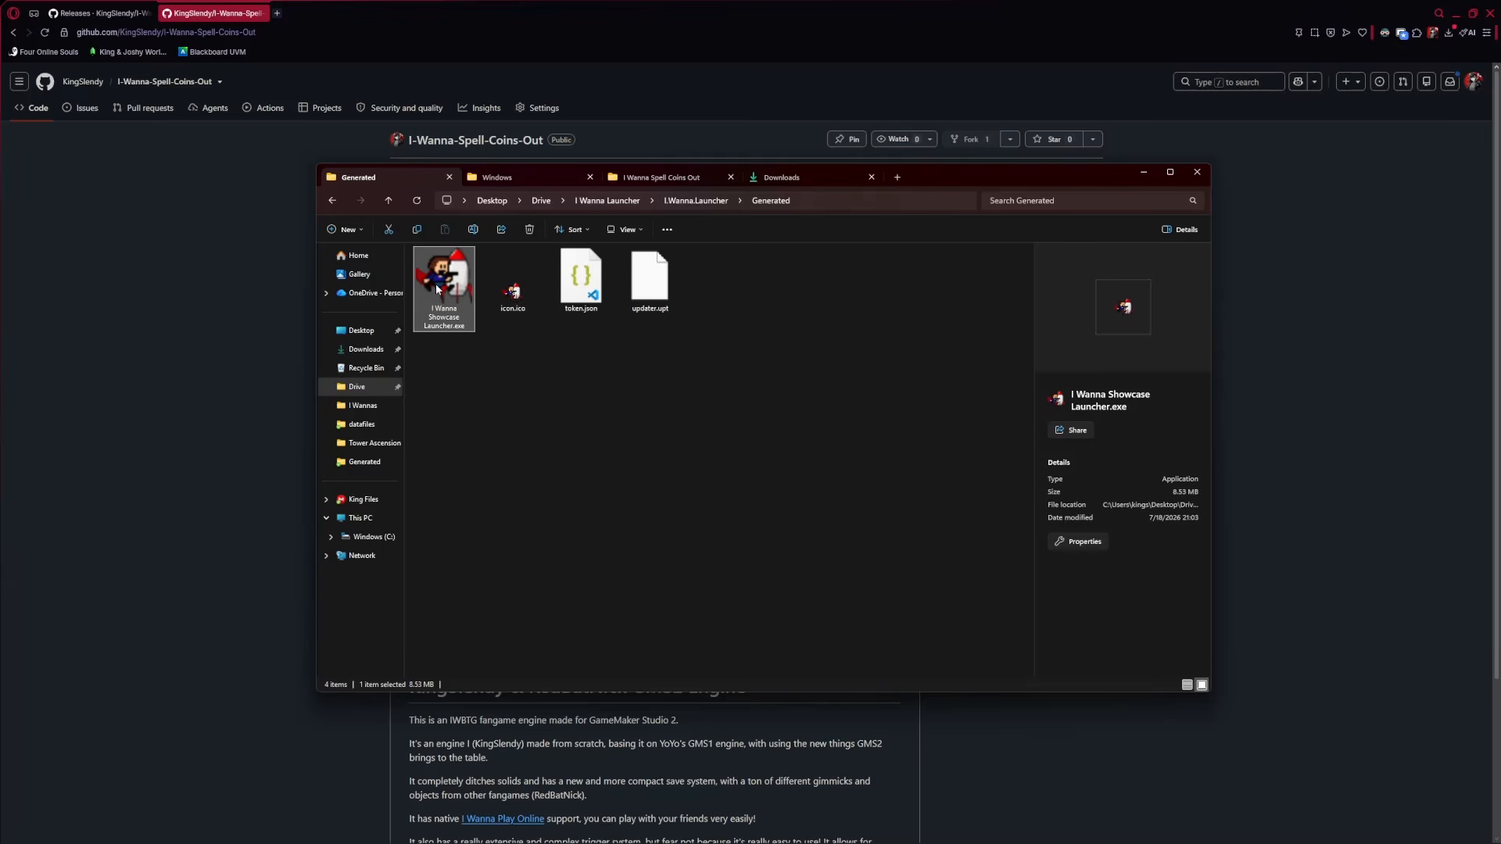
left_click(476, 304)
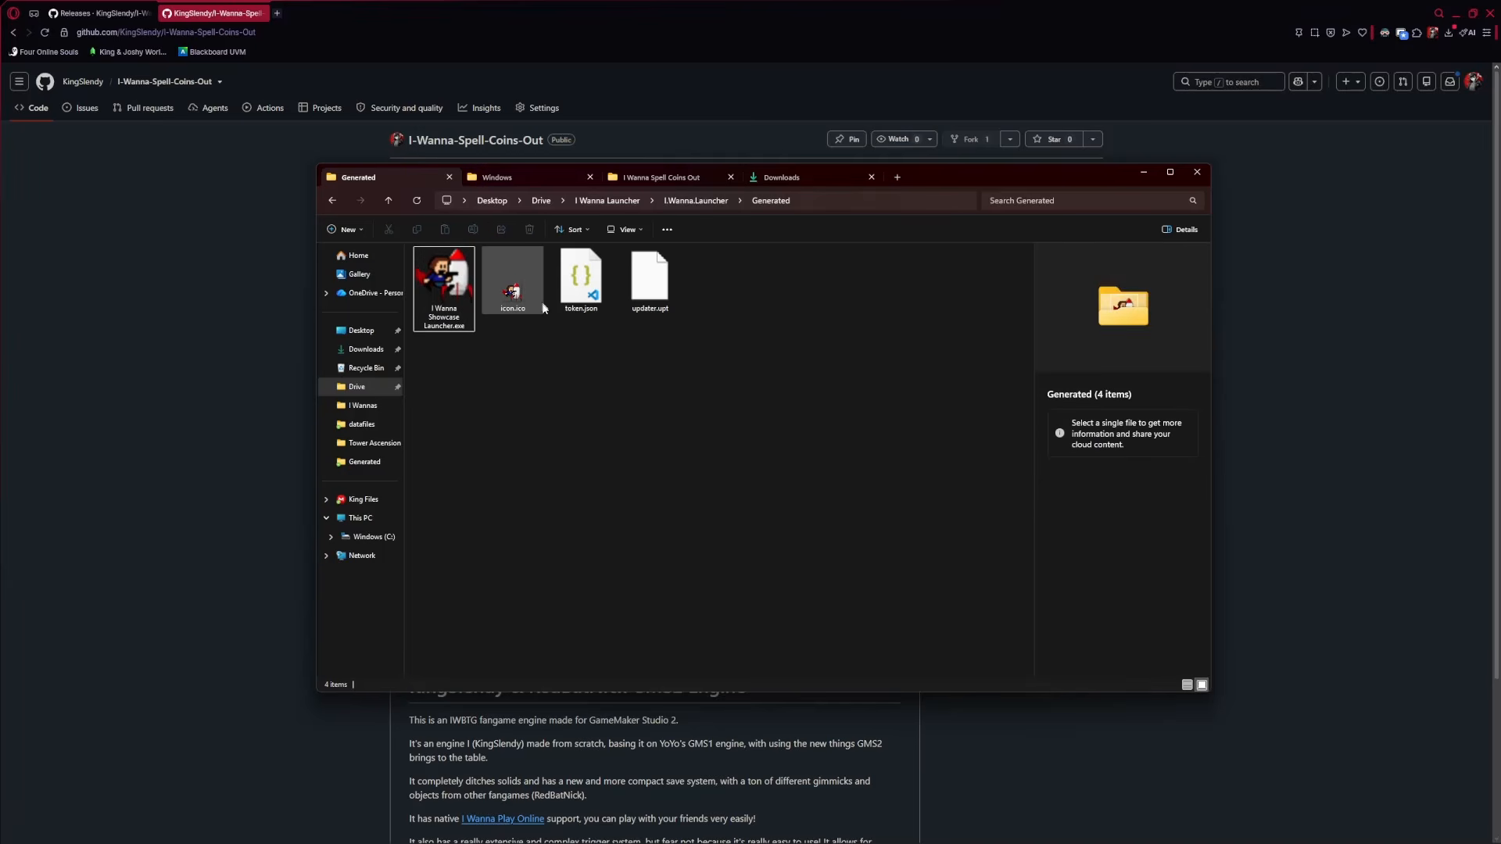
left_click(442, 288)
Compare the launcher exe's details with updater.upt's details
left_click(646, 299)
left_click(426, 286)
left_click(640, 274)
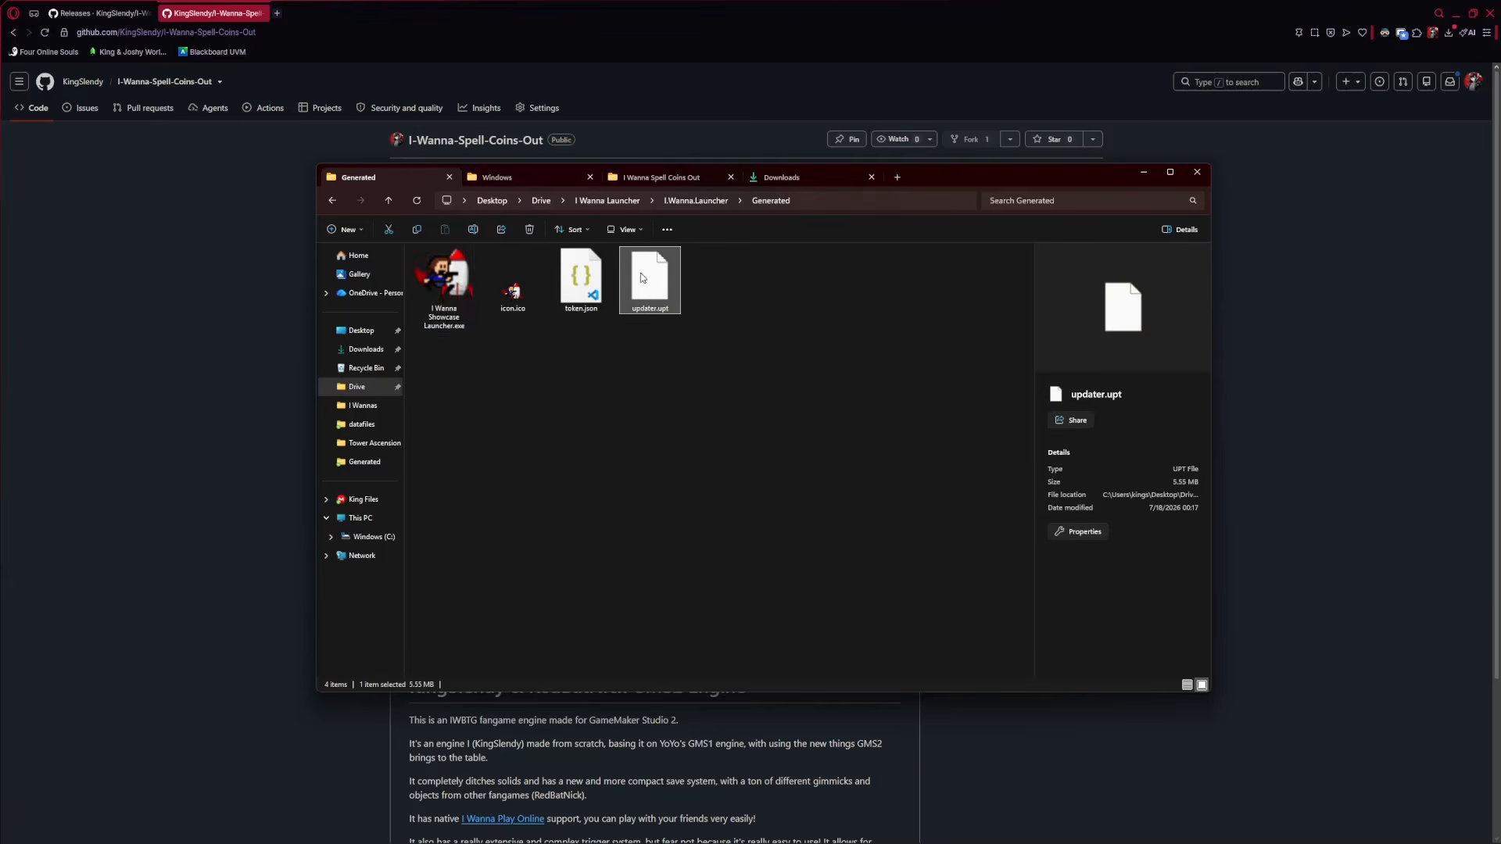
left_click(448, 285)
left_click(653, 288)
left_click(447, 286)
left_click(648, 288)
left_click(450, 288)
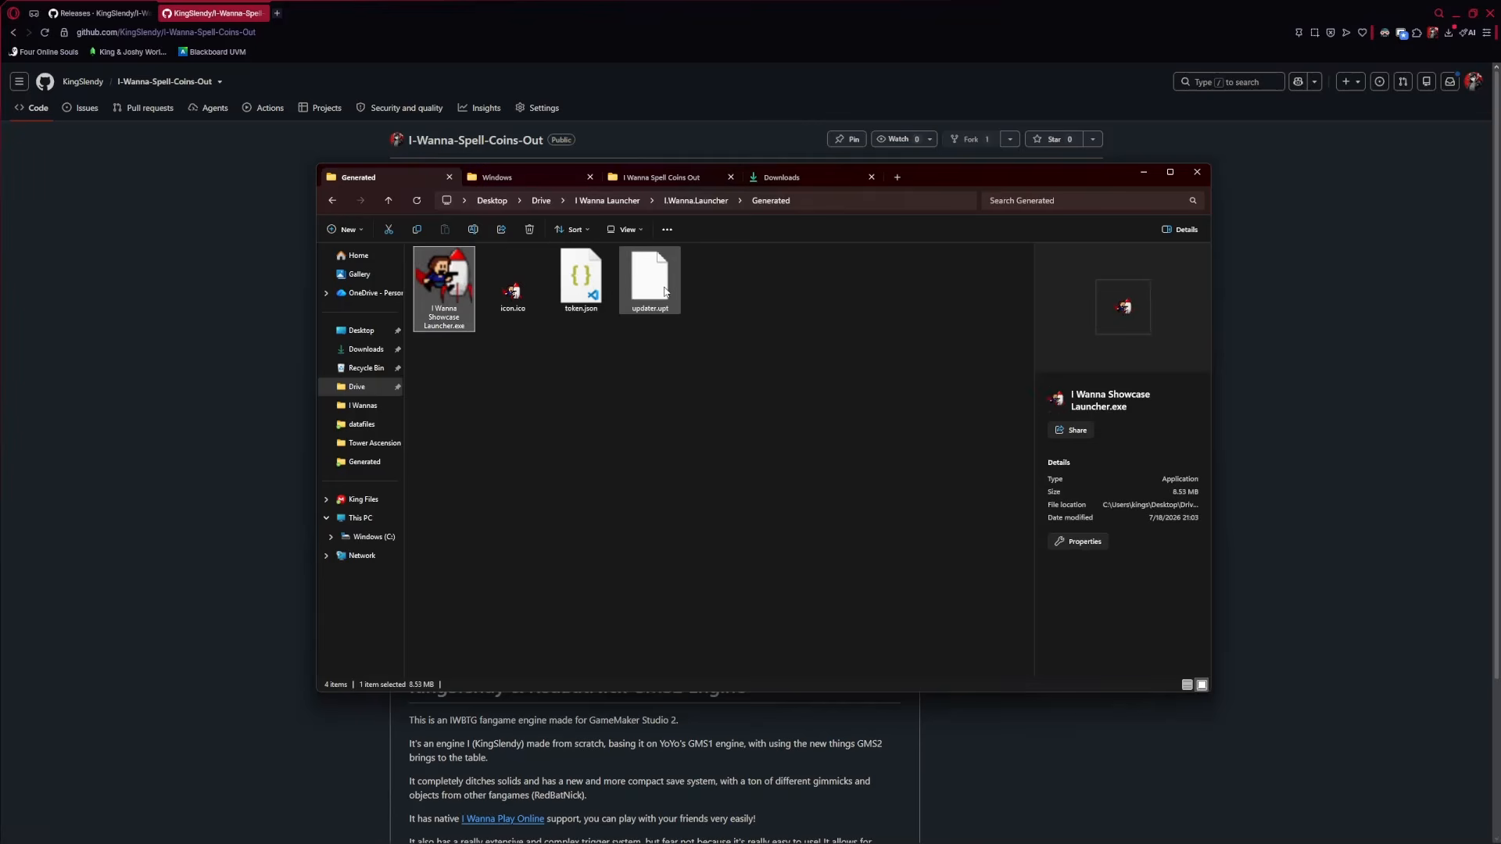
left_click(663, 289)
left_click(447, 286)
left_click(651, 286)
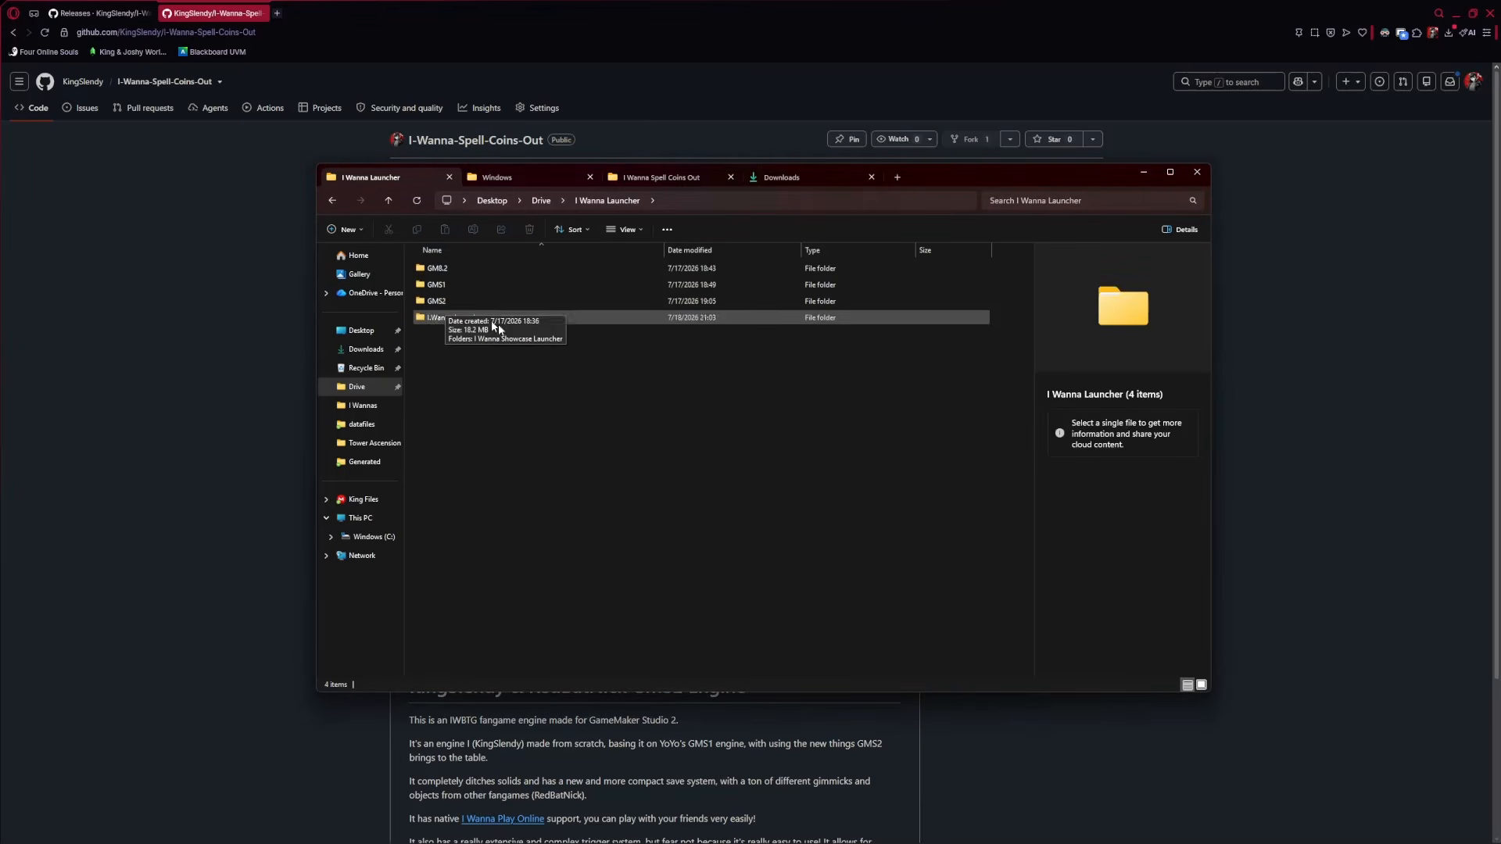
Open the .yyp file in GMS2 > I Wanna Showcase Launcher and start a test run
double_click(438, 301)
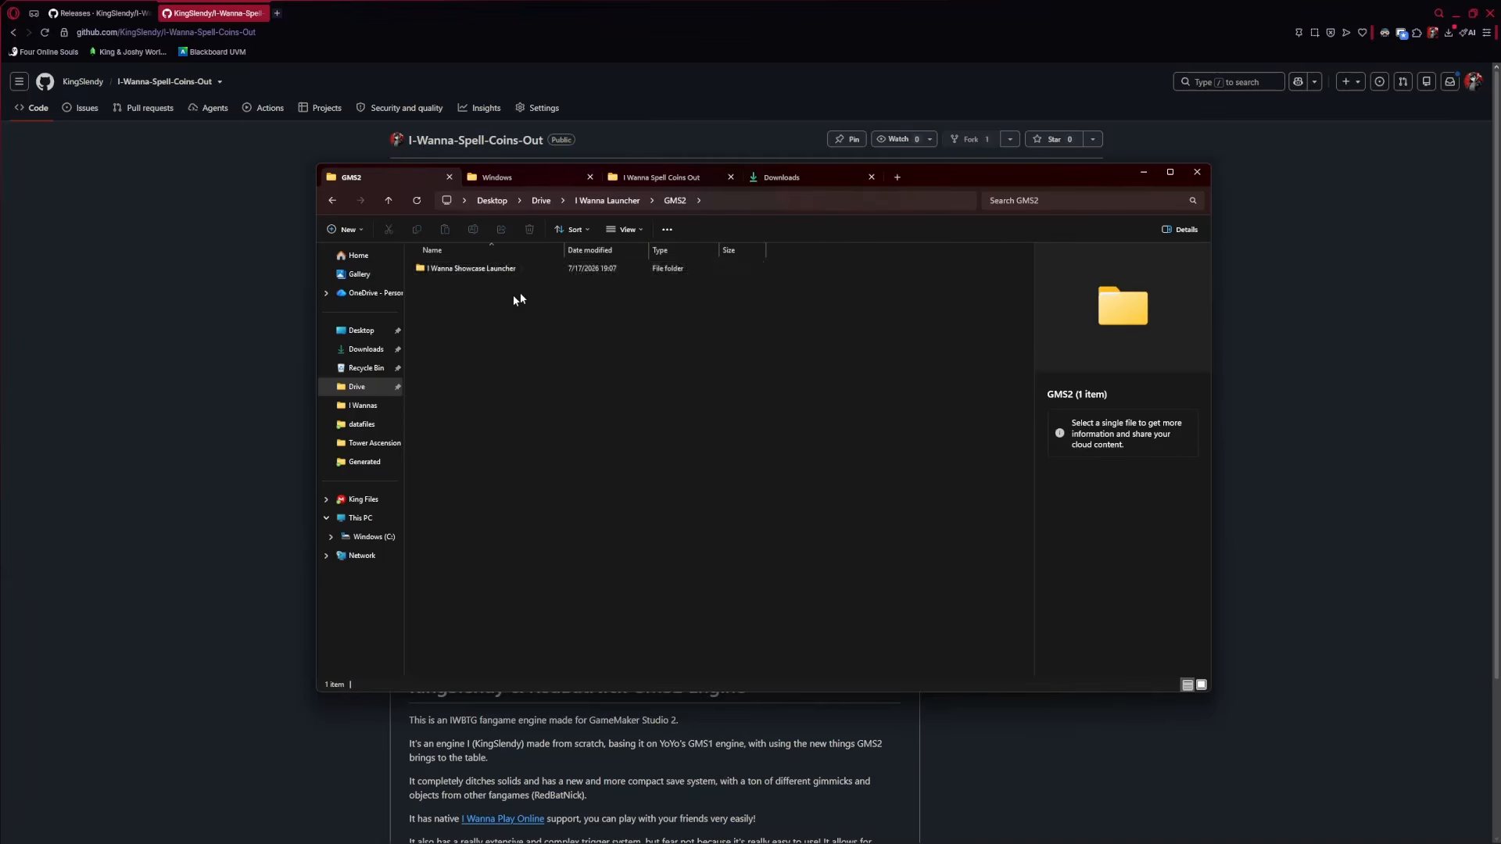
double_click(450, 269)
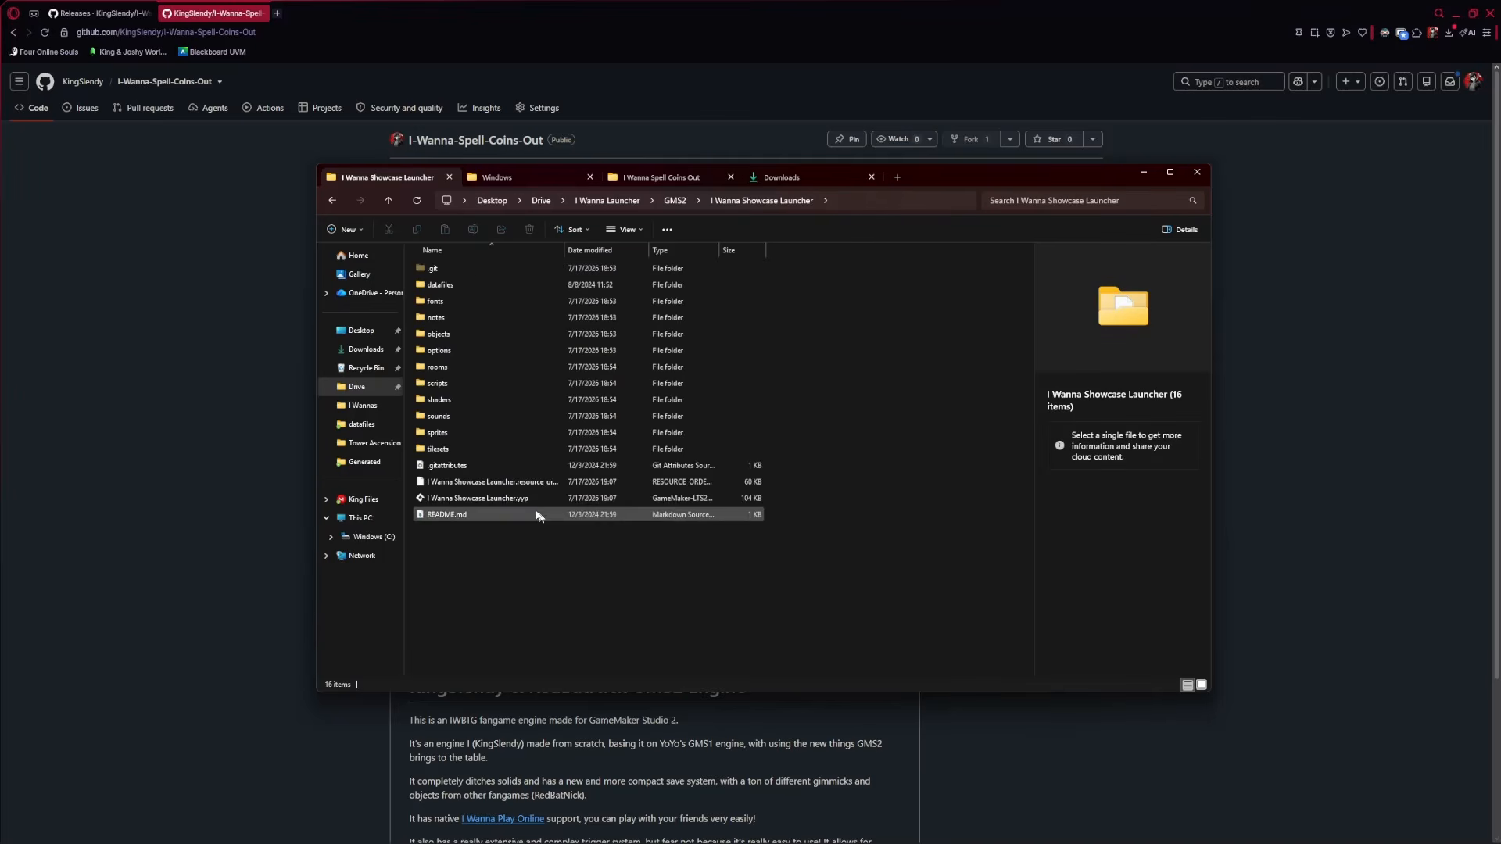
double_click(481, 499)
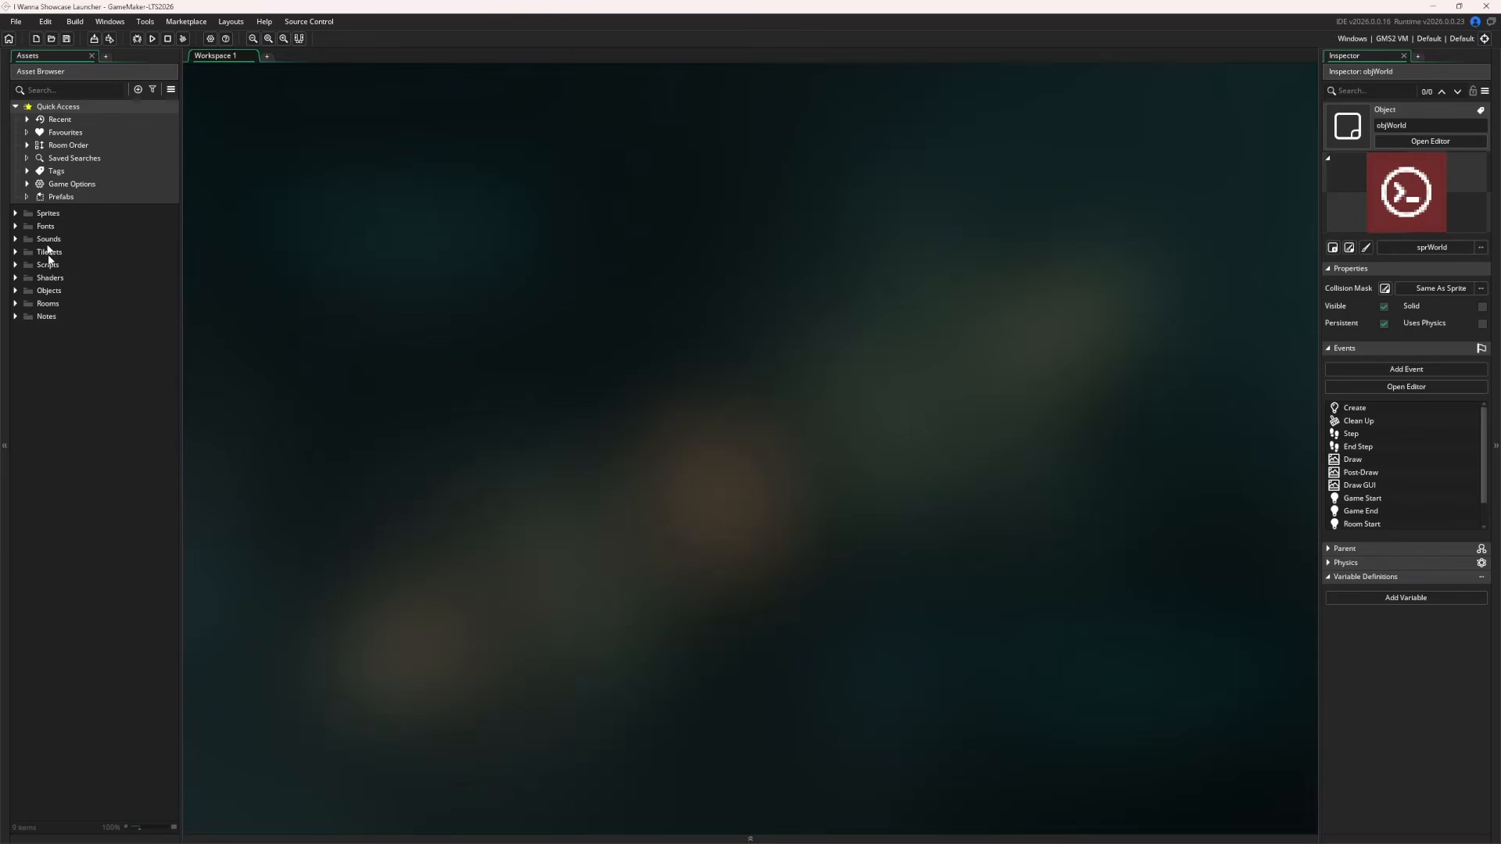
left_click(150, 39)
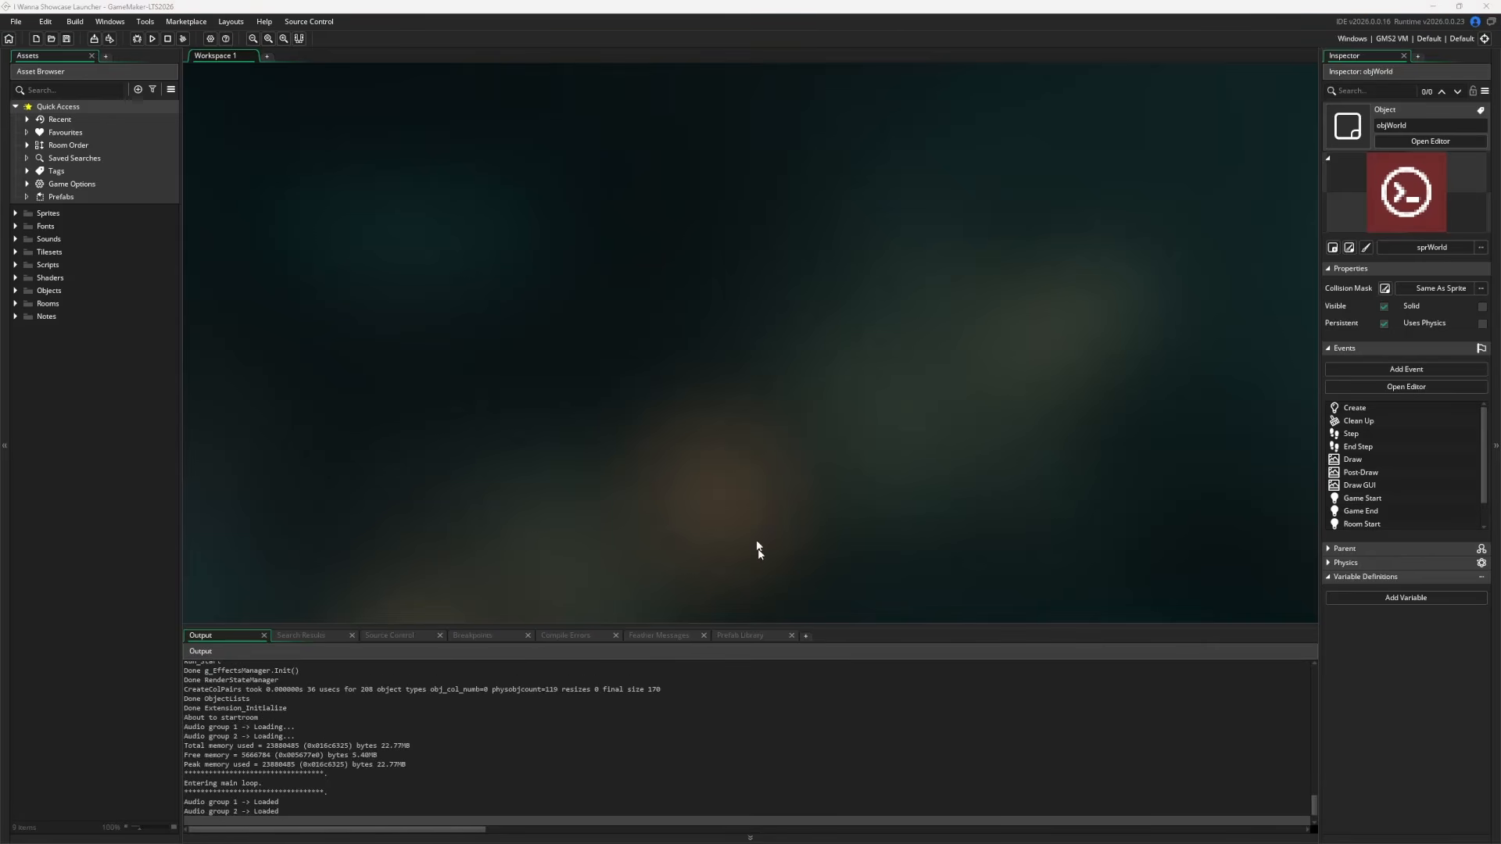
Start the game on a save and move the character left with jumps
key("shift")
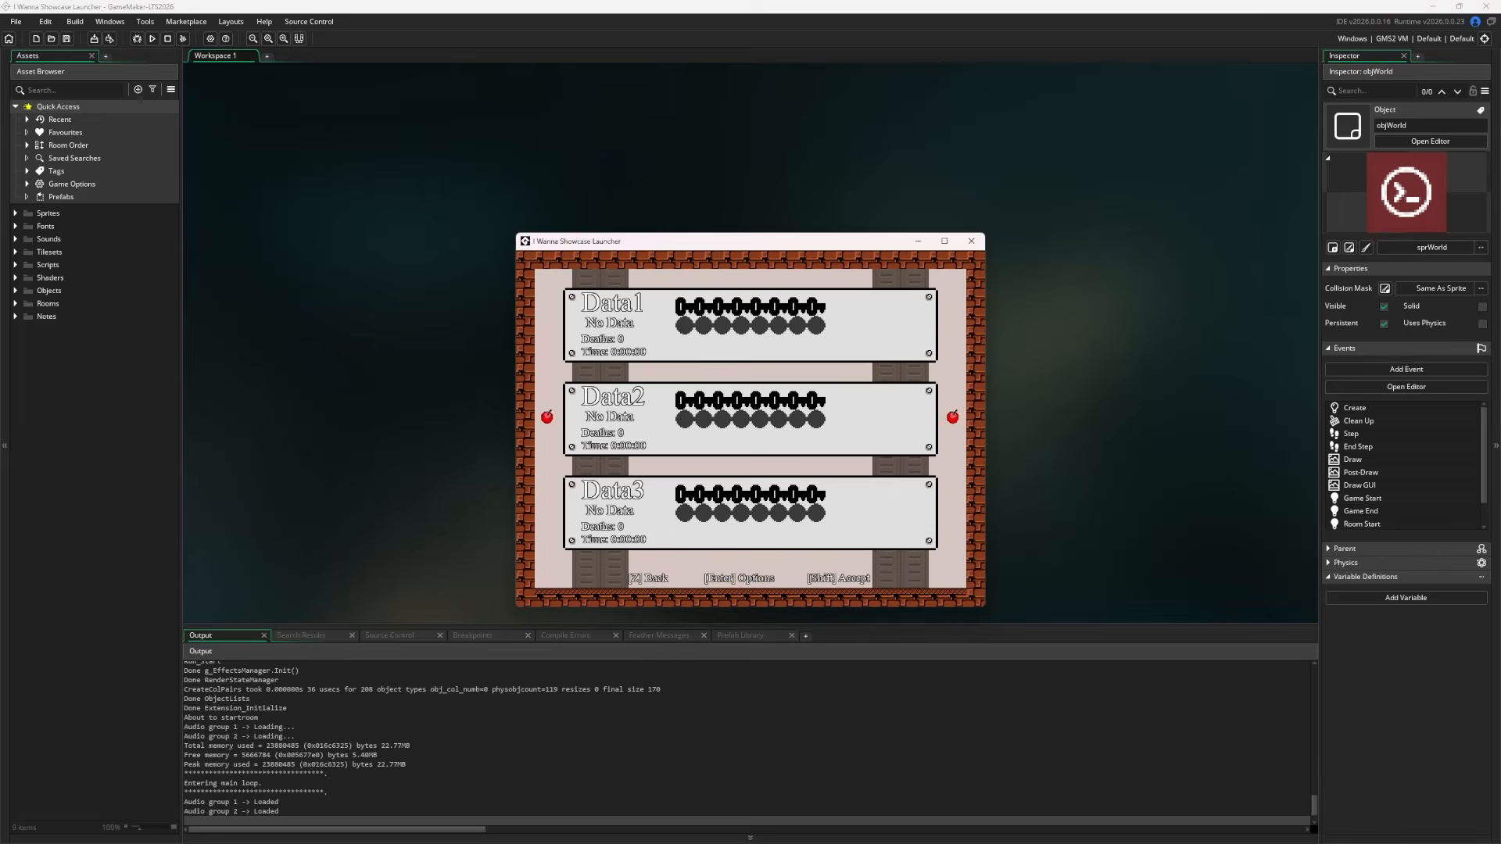
key("shift")
key("shift")
key("Left")
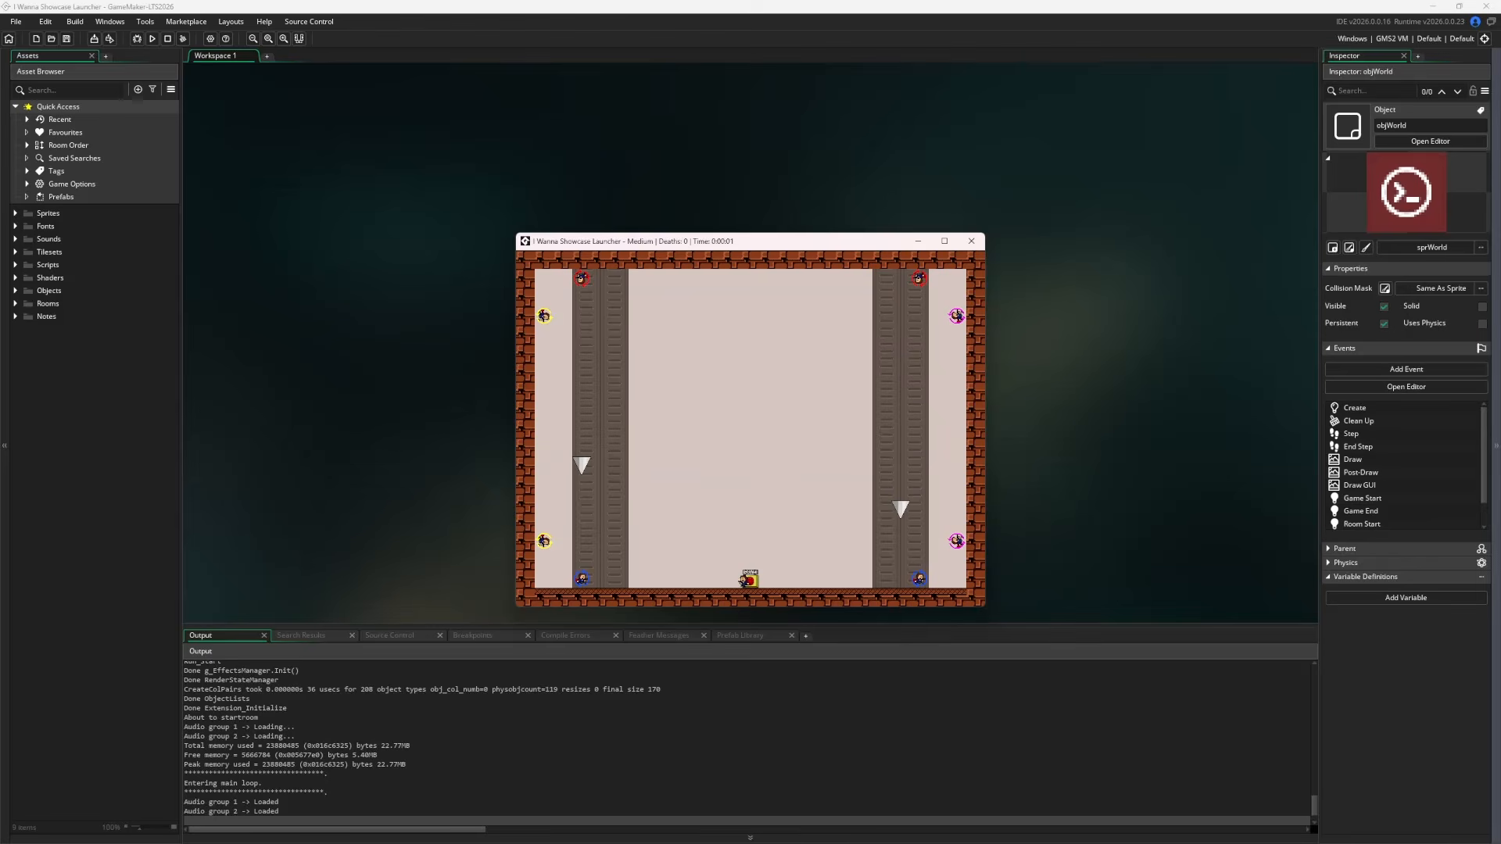
key("z")
key("Left")
key("shift")
Hop back onto the save block, then quit the running game
key("shift")
key("Right")
key("shift")
key("shift")
key("z")
key("Left")
key("shift")
key("Right")
key("z")
key("Left")
key("shift")
key("shift")
key("Right")
key("z")
key("Escape")
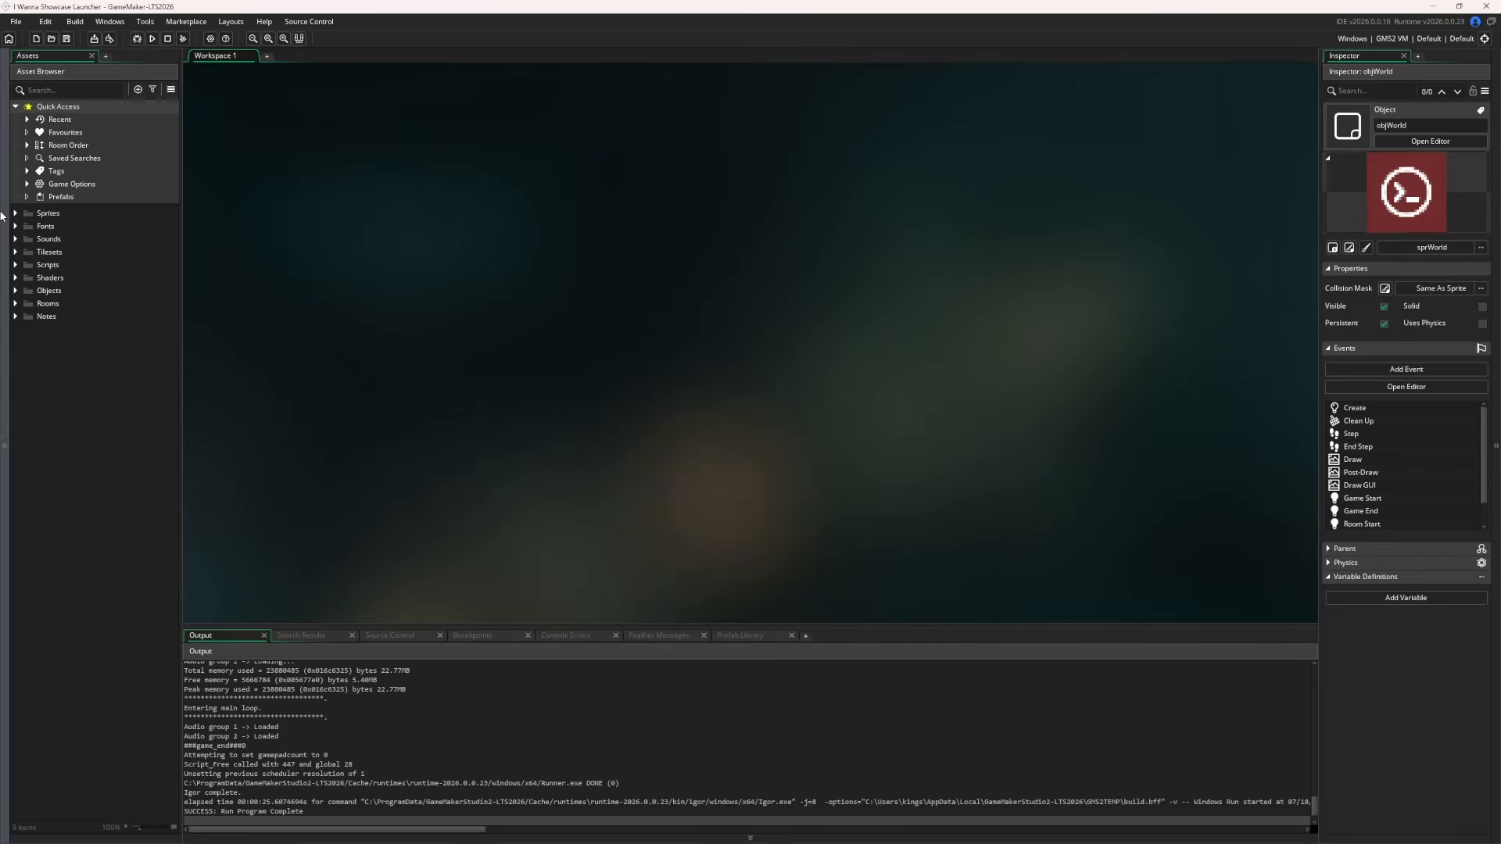
Go to I Wanna Launcher > I.Wanna.Launcher > Generated in File Explorer
left_click(254, 830)
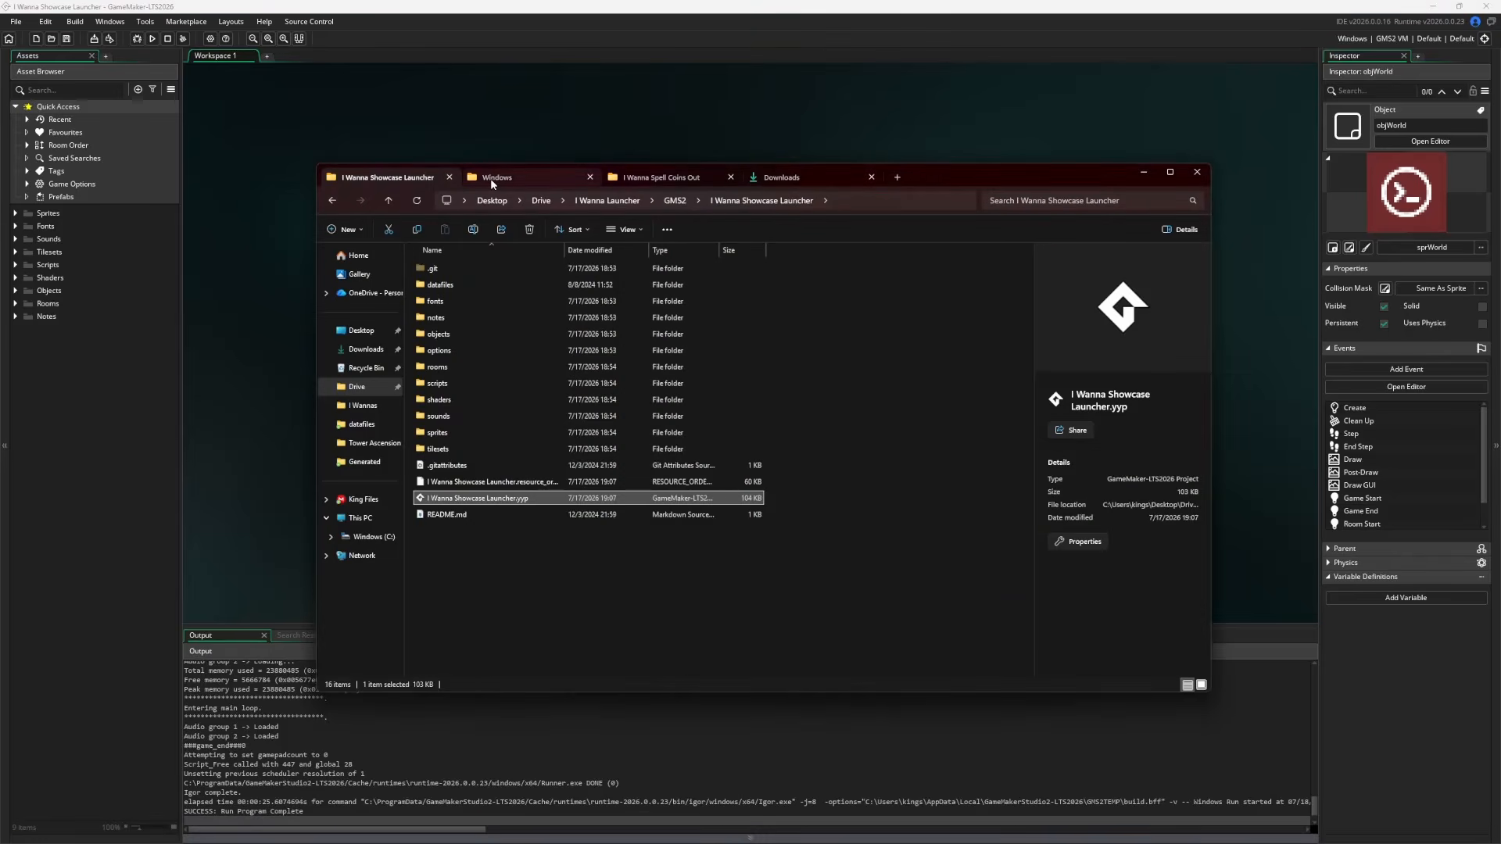
left_click(637, 201)
double_click(451, 318)
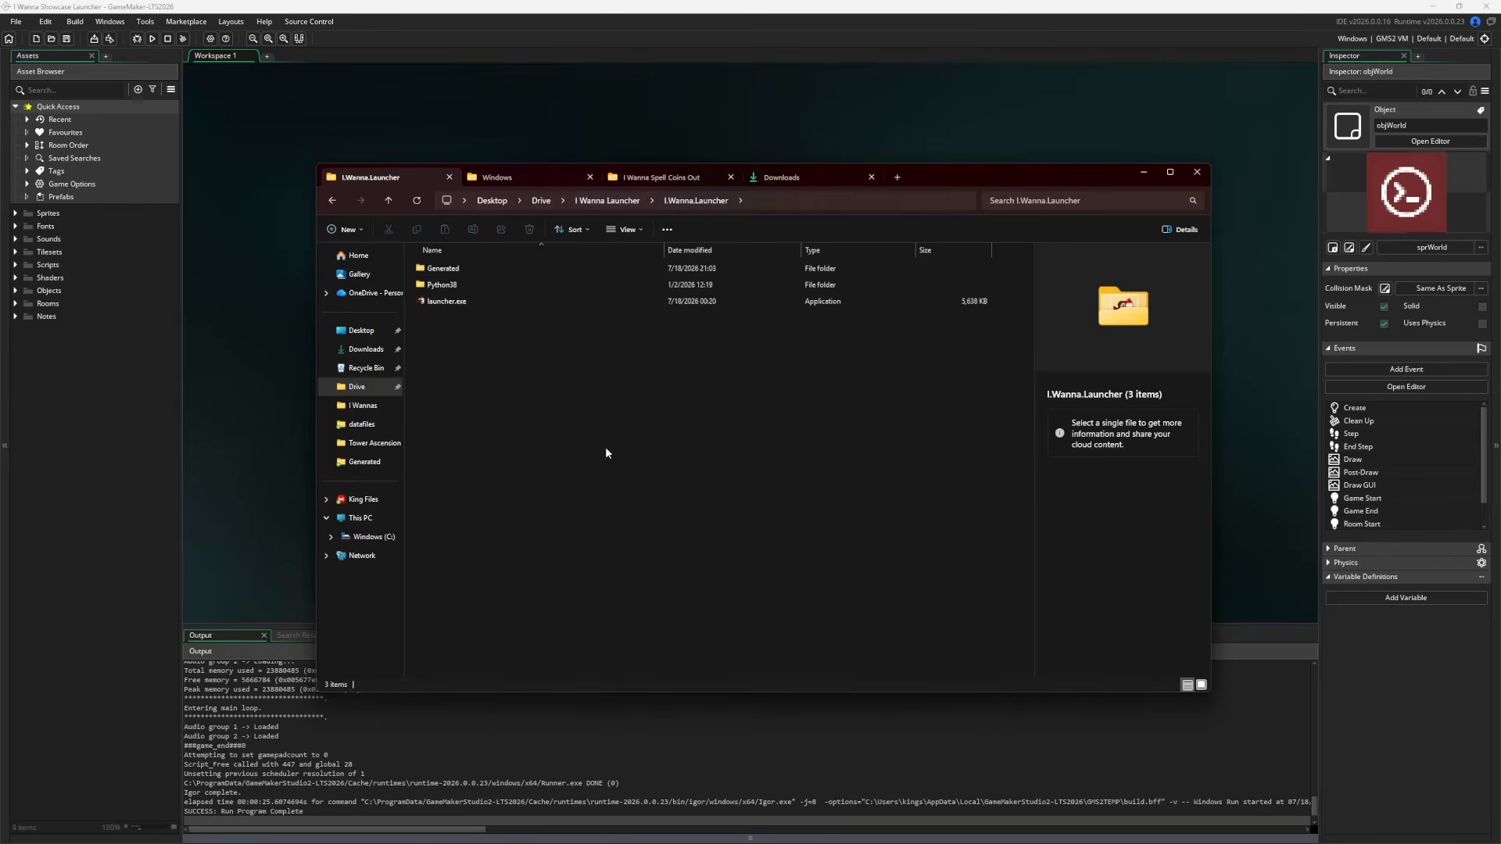
left_click(443, 268)
double_click(443, 268)
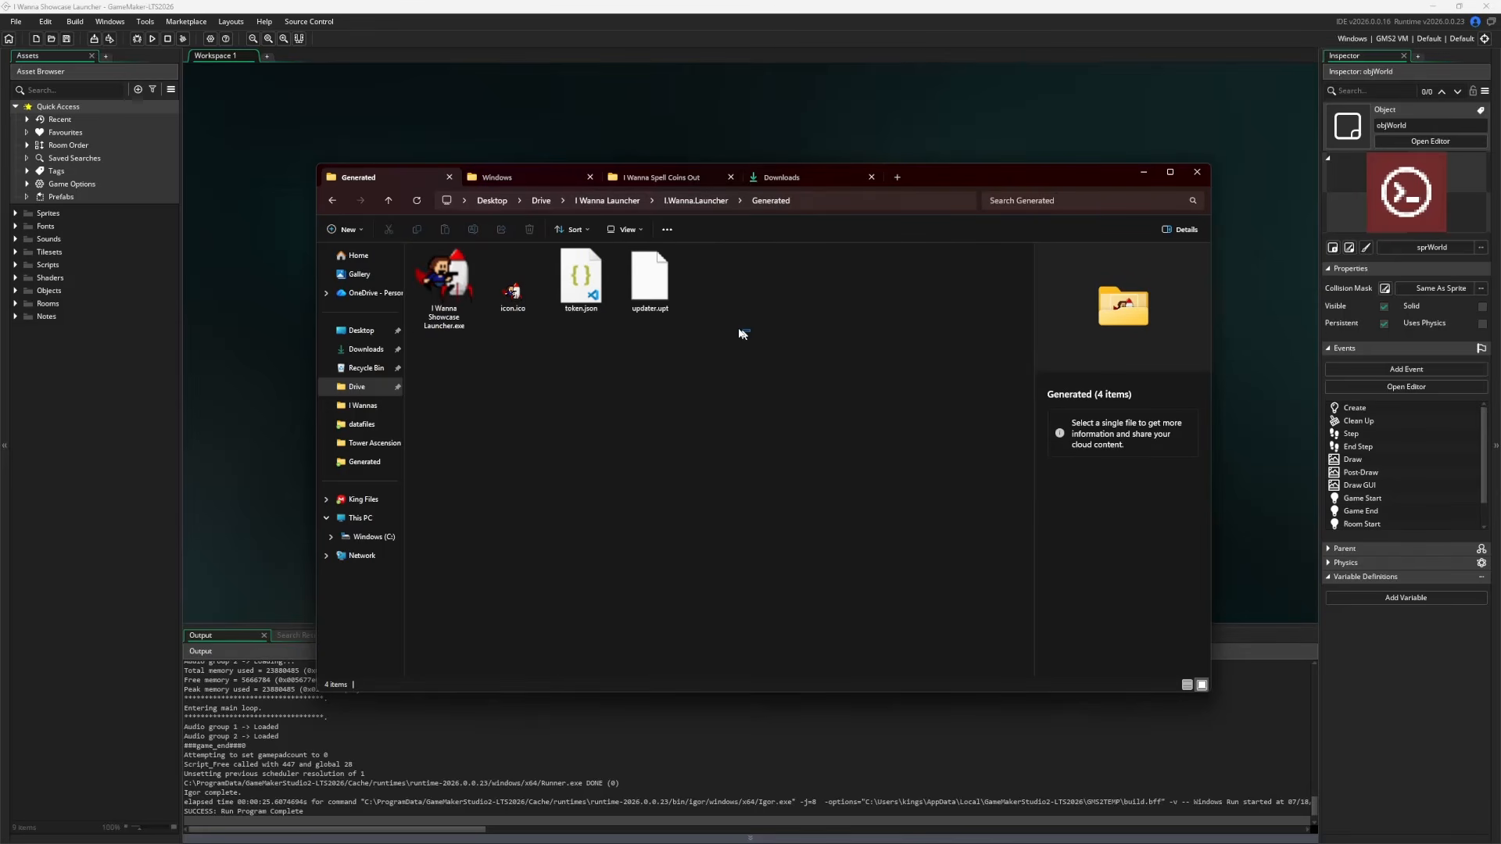
Select the launcher exe, token.json and updater.upt in different combinations, then clear the selection
left_click_drag(742, 333, 587, 296)
left_click(457, 299, "ctrl")
left_click(575, 291)
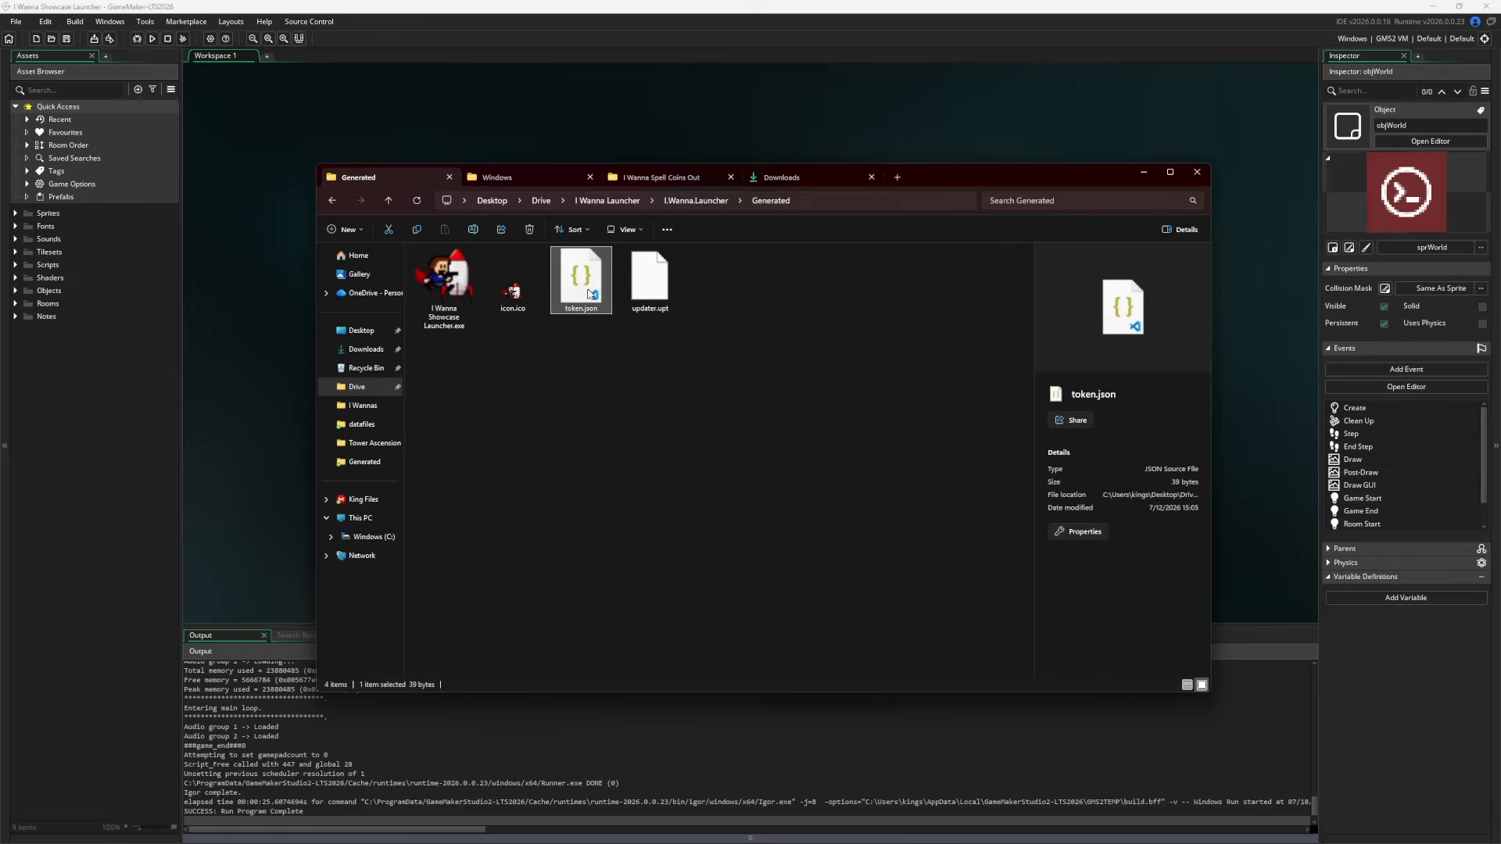
left_click(444, 289)
left_click(649, 280, "ctrl")
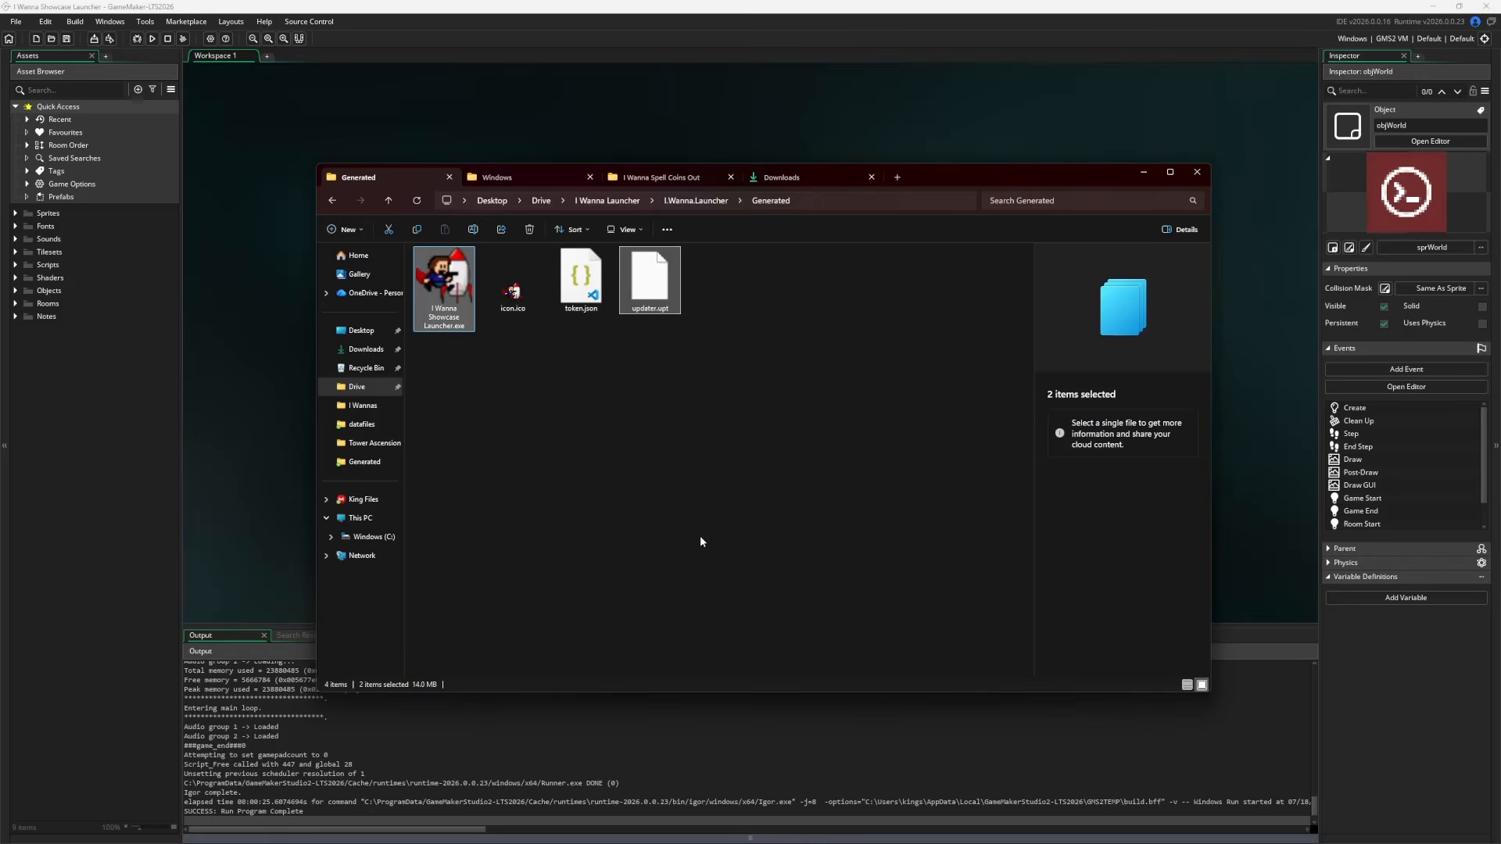
left_click(687, 502)
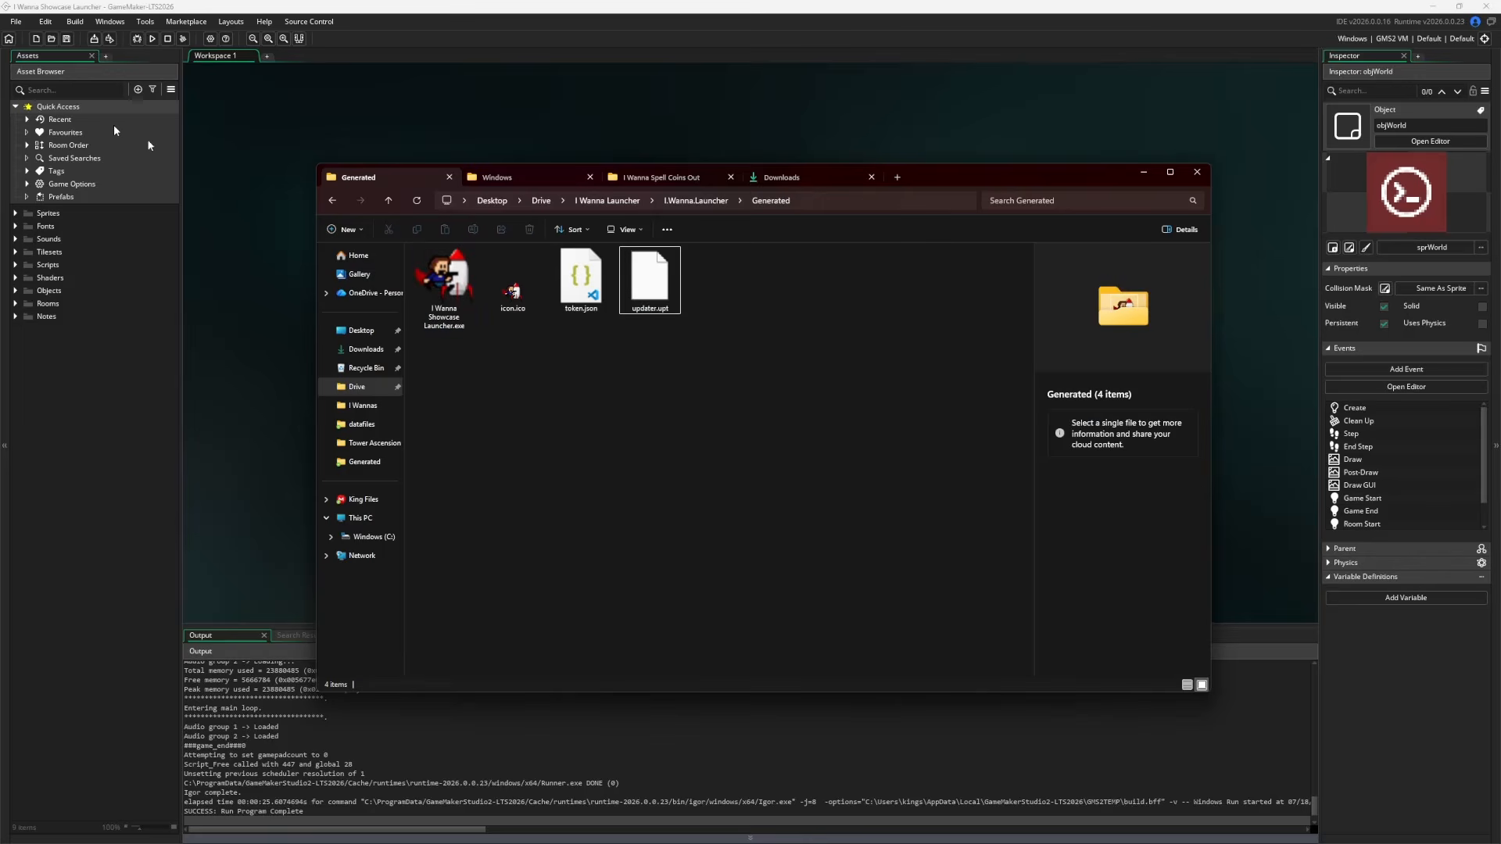
Open the project's Included Files datafiles folder in Explorer
left_click(171, 90)
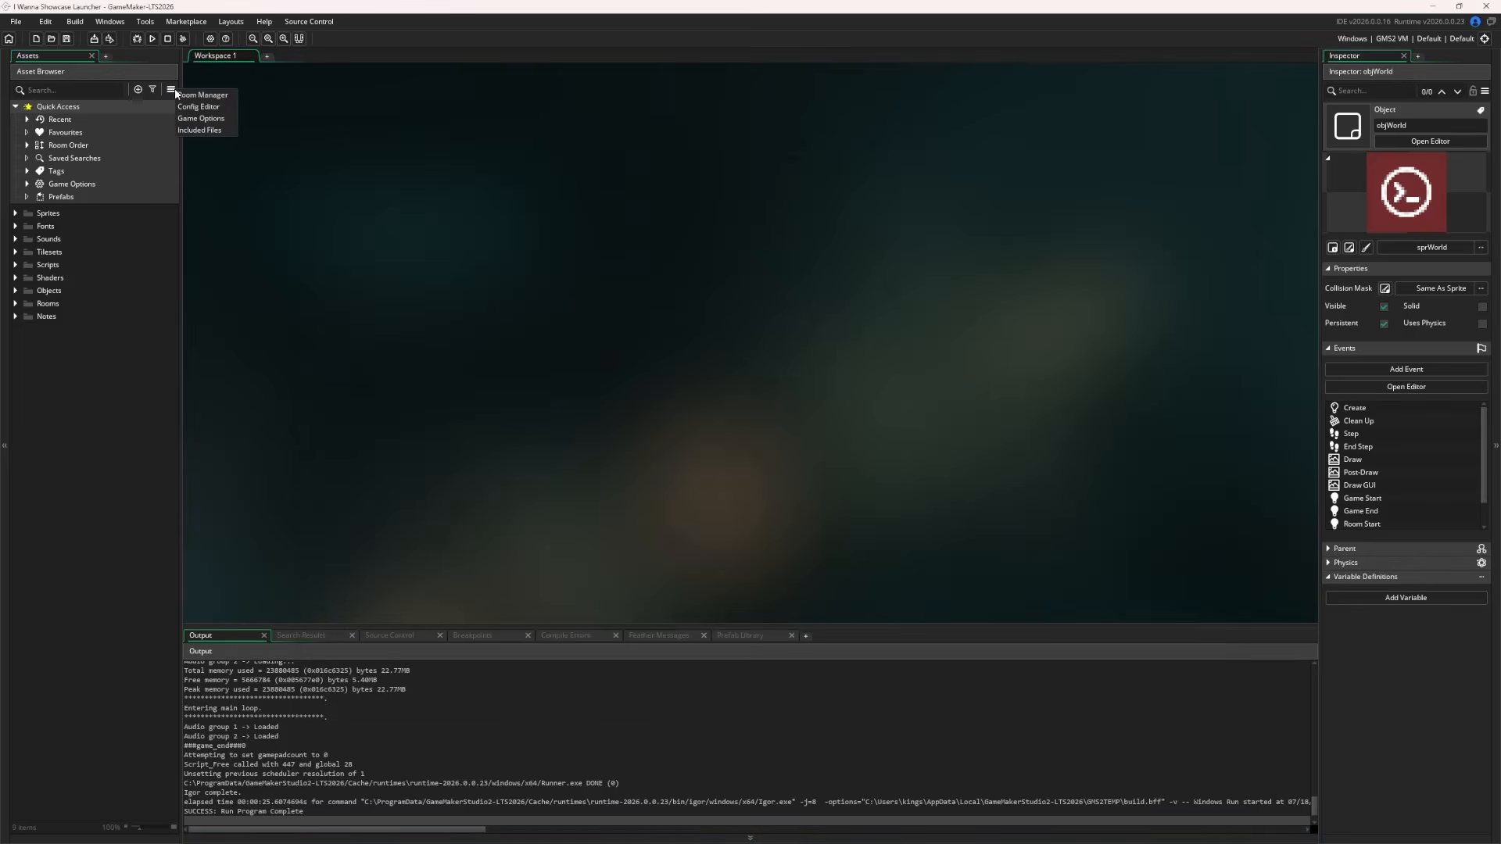
left_click(202, 130)
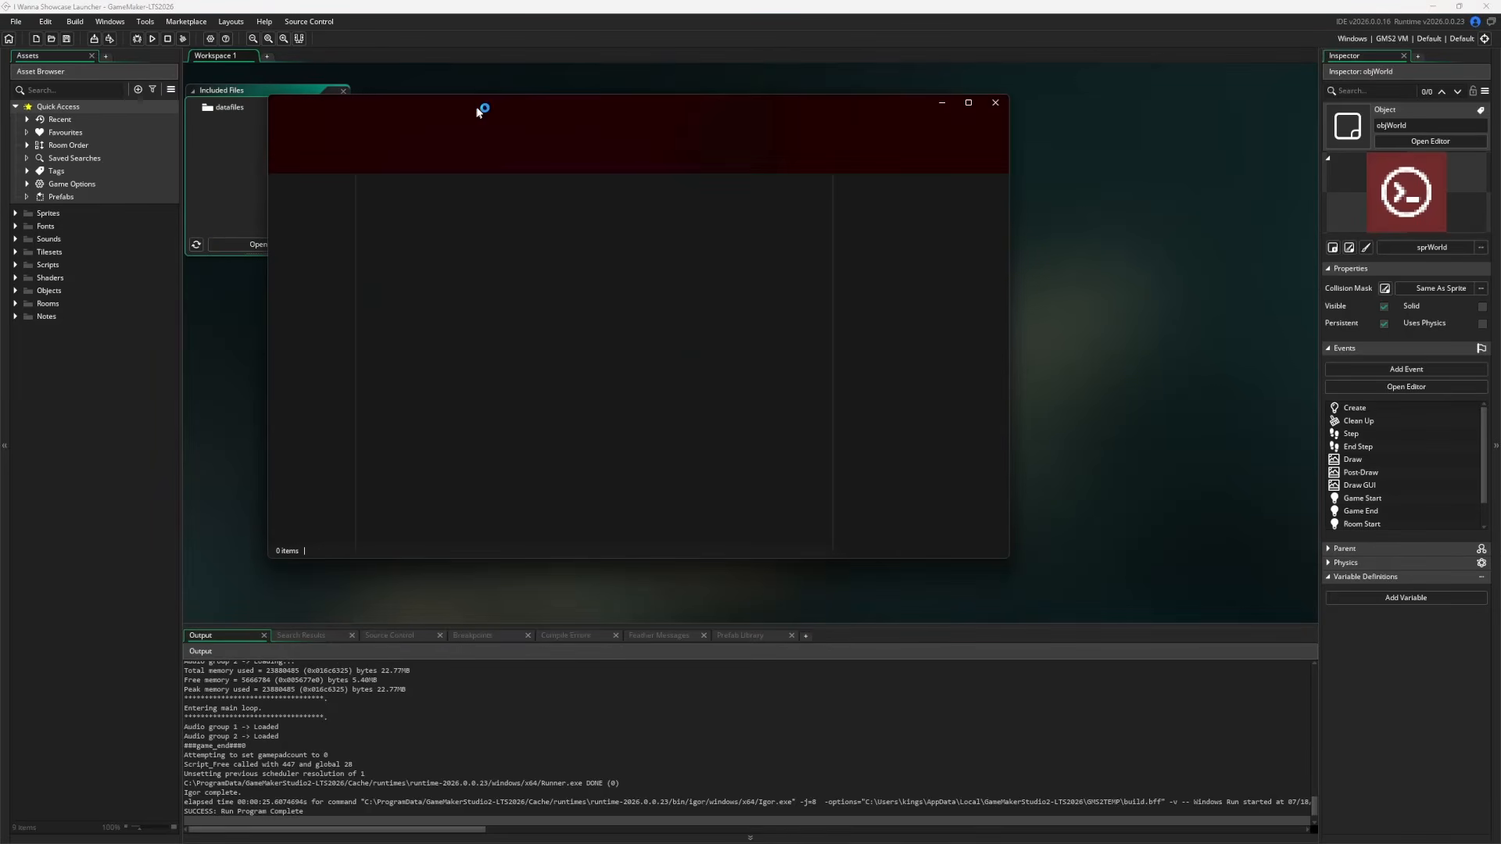
left_click_drag(480, 100, 593, 177)
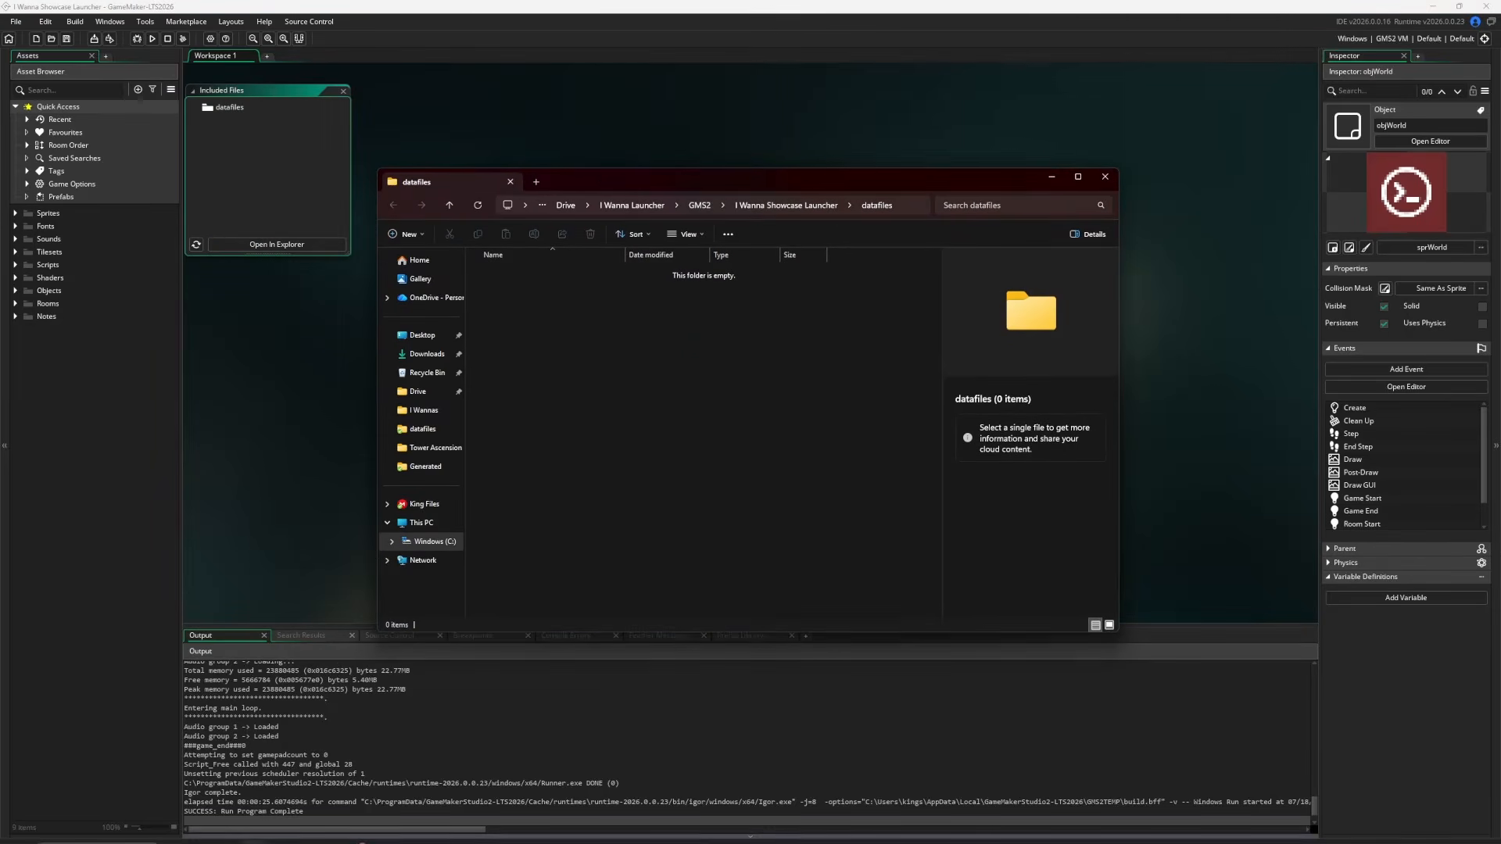
Copy the launcher exe and updater.upt from Generated and paste them into datafiles
mouse_move(253, 830)
left_click(238, 770)
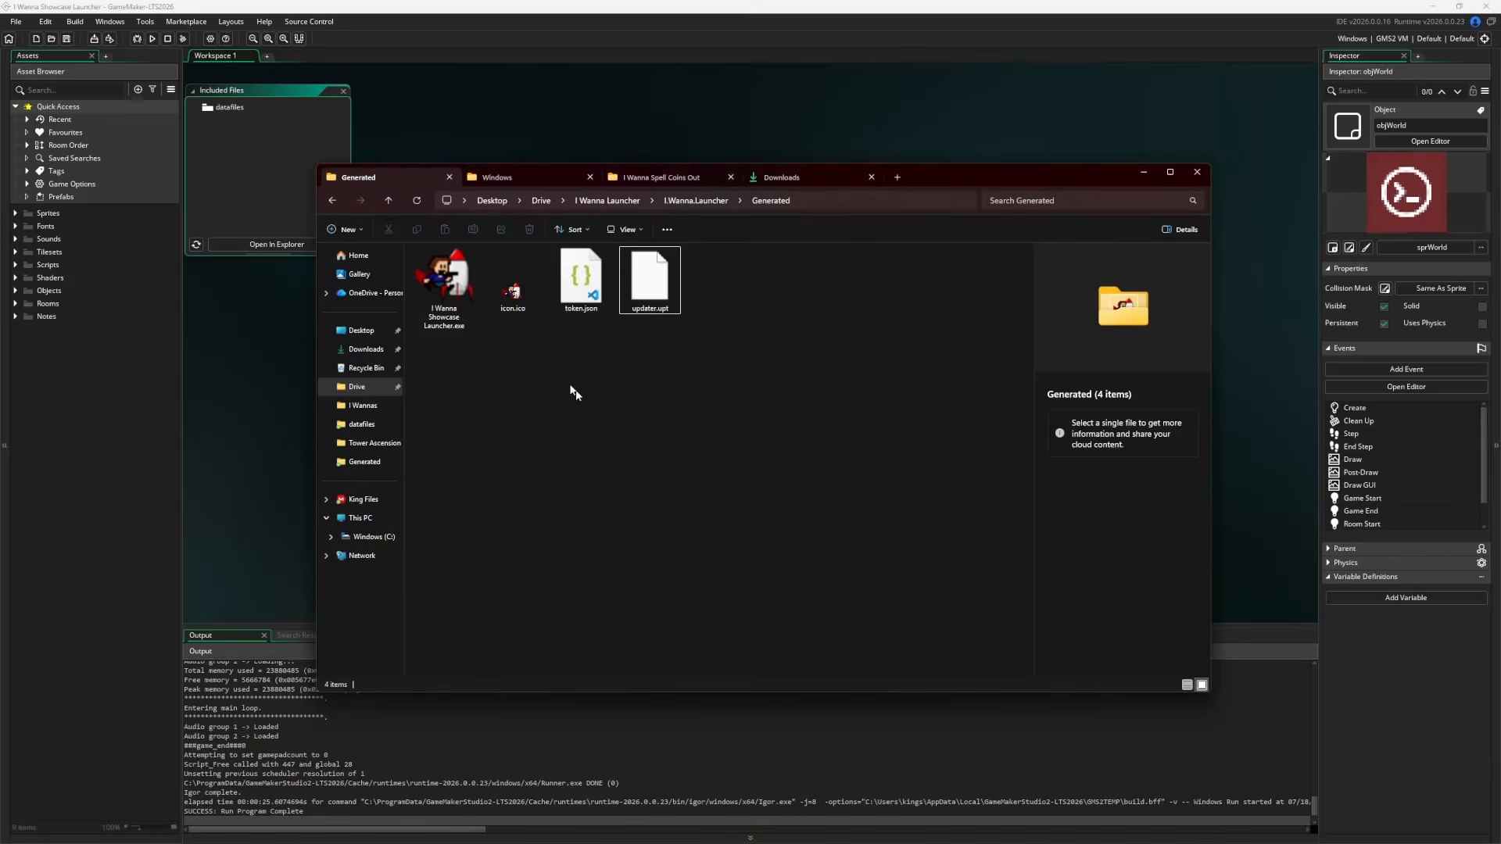
left_click(435, 287)
left_click(641, 279, "ctrl")
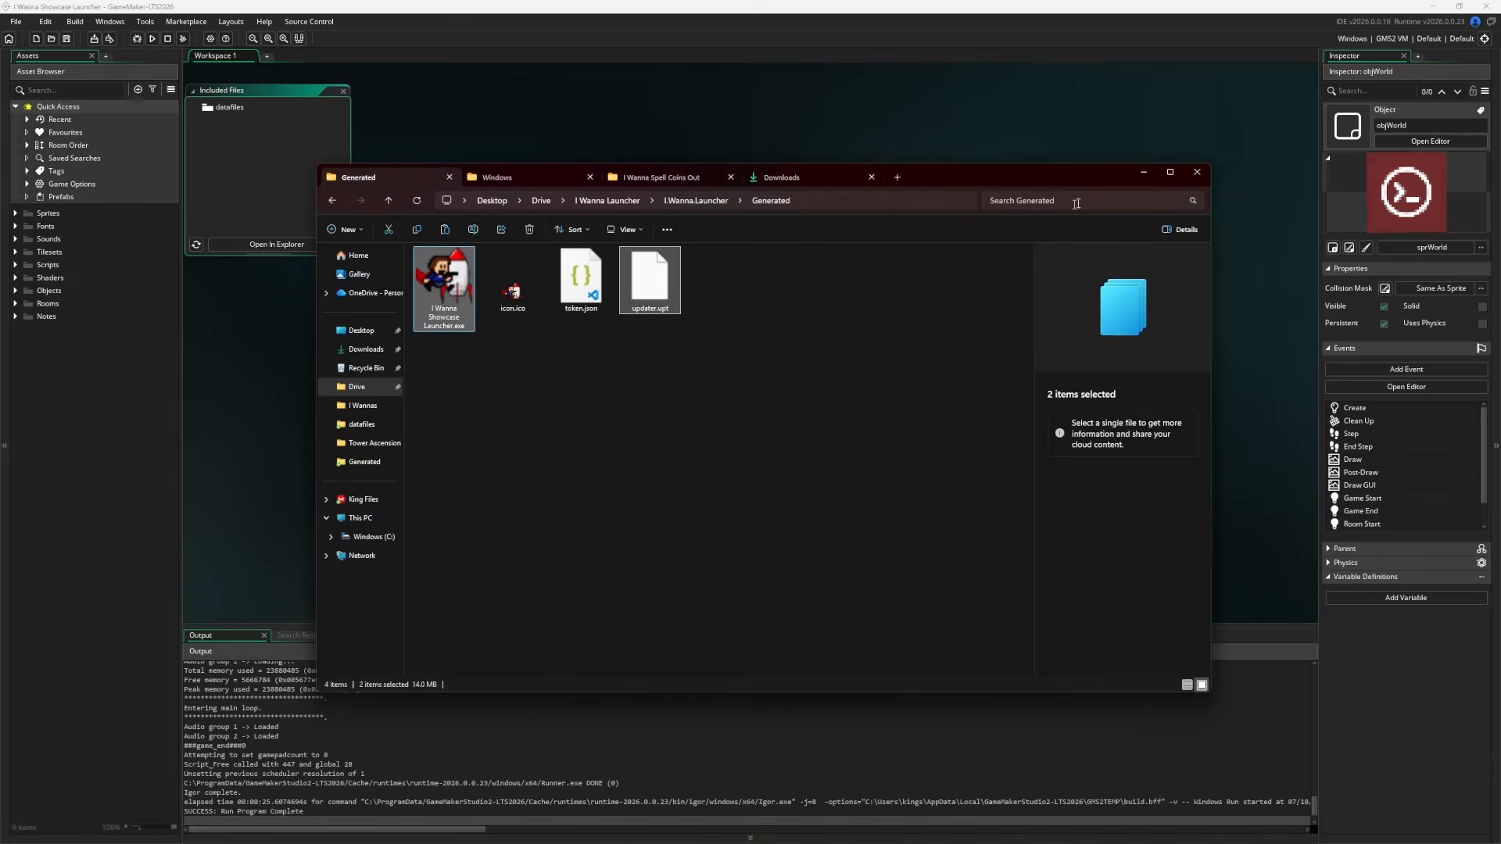
left_click(1133, 173)
key("ctrl+v")
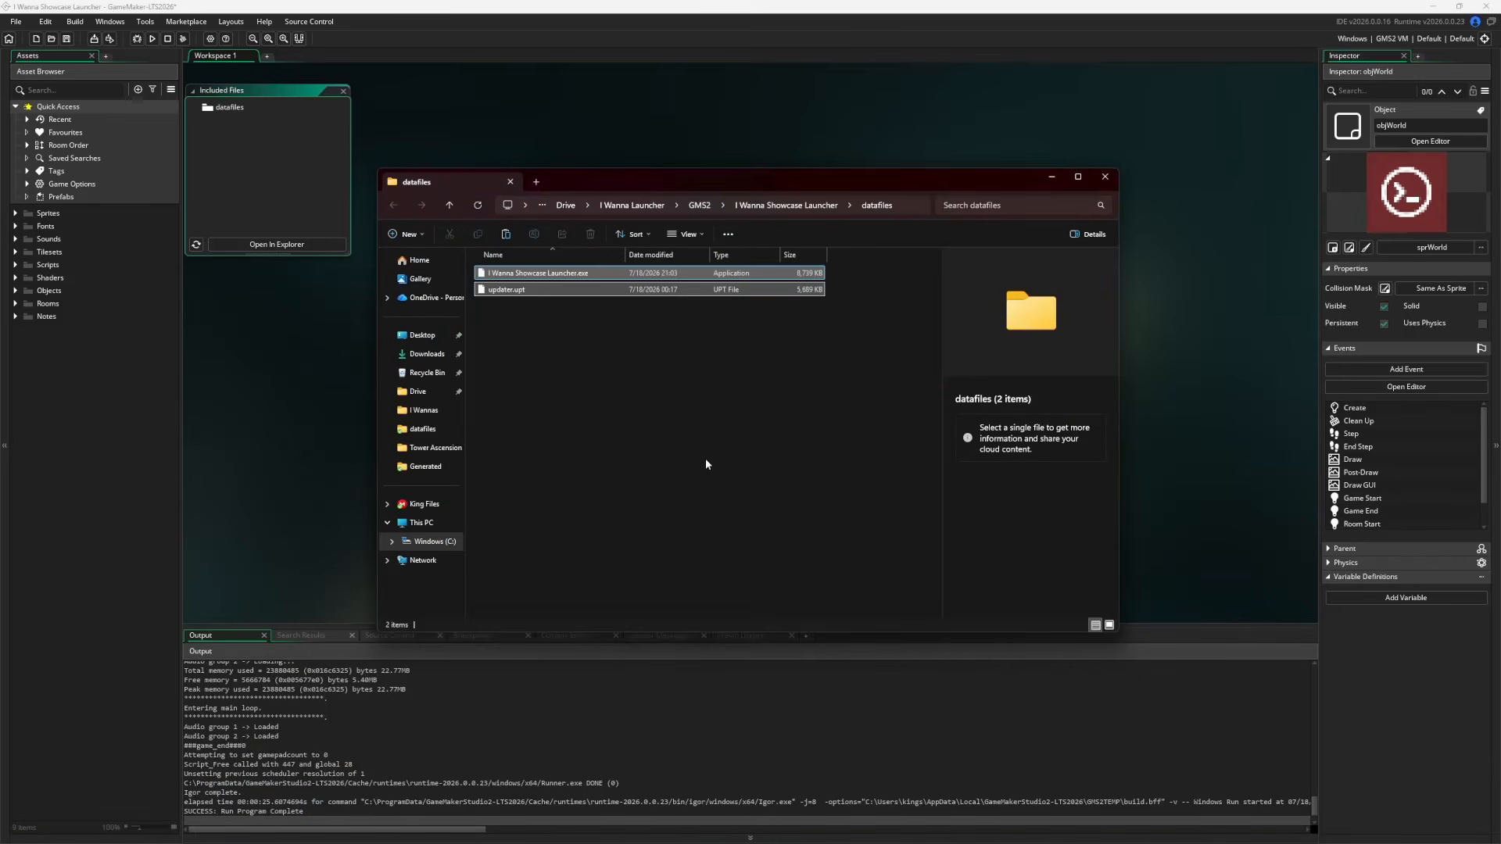
left_click(706, 464)
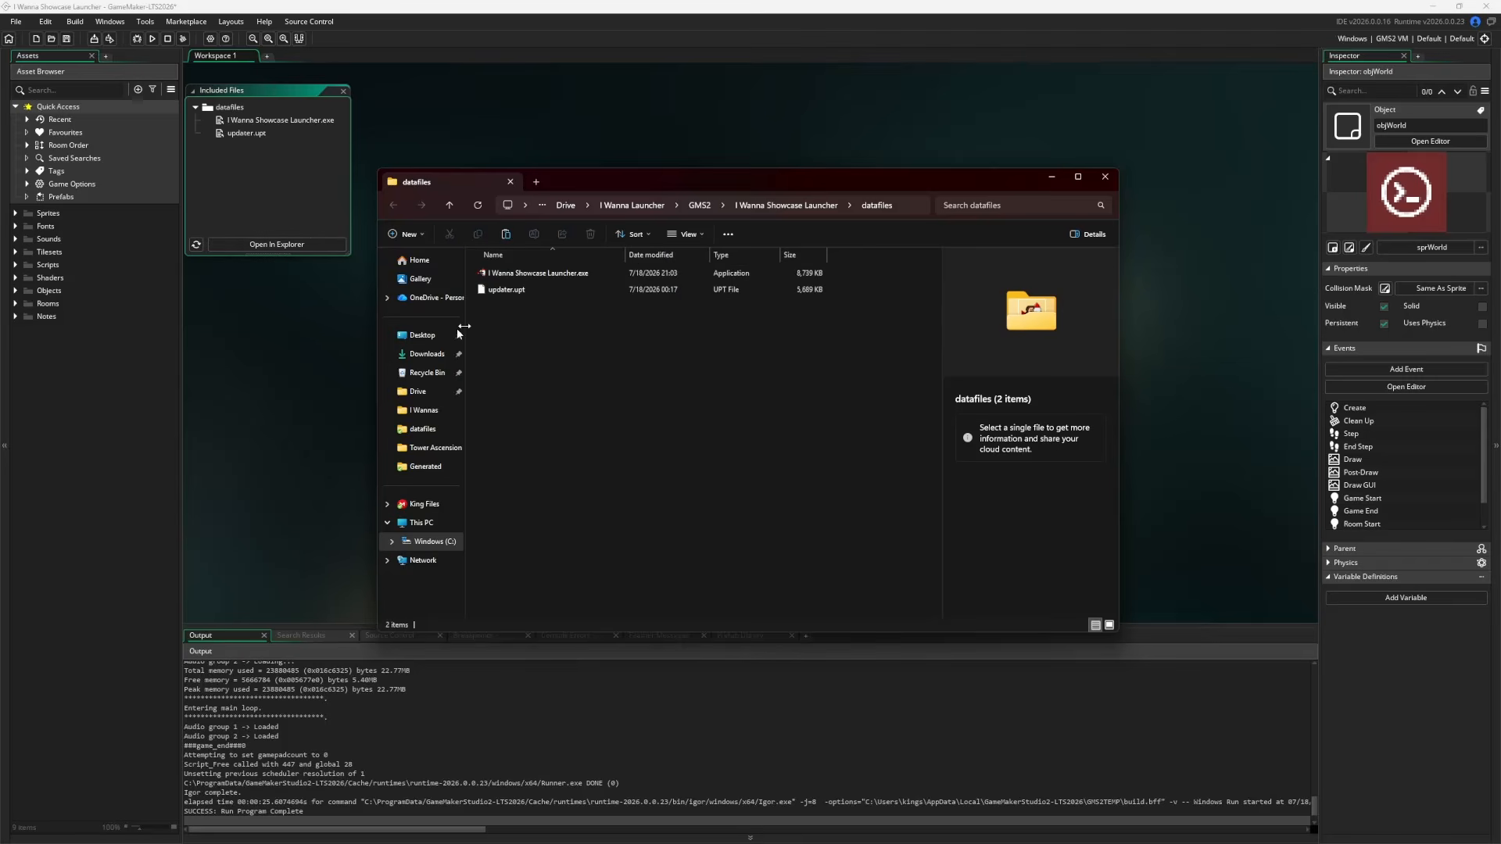
Rename the launcher exe in datafiles to Launcher.exe, next to updater.upt
left_click(537, 275)
right_click(536, 276)
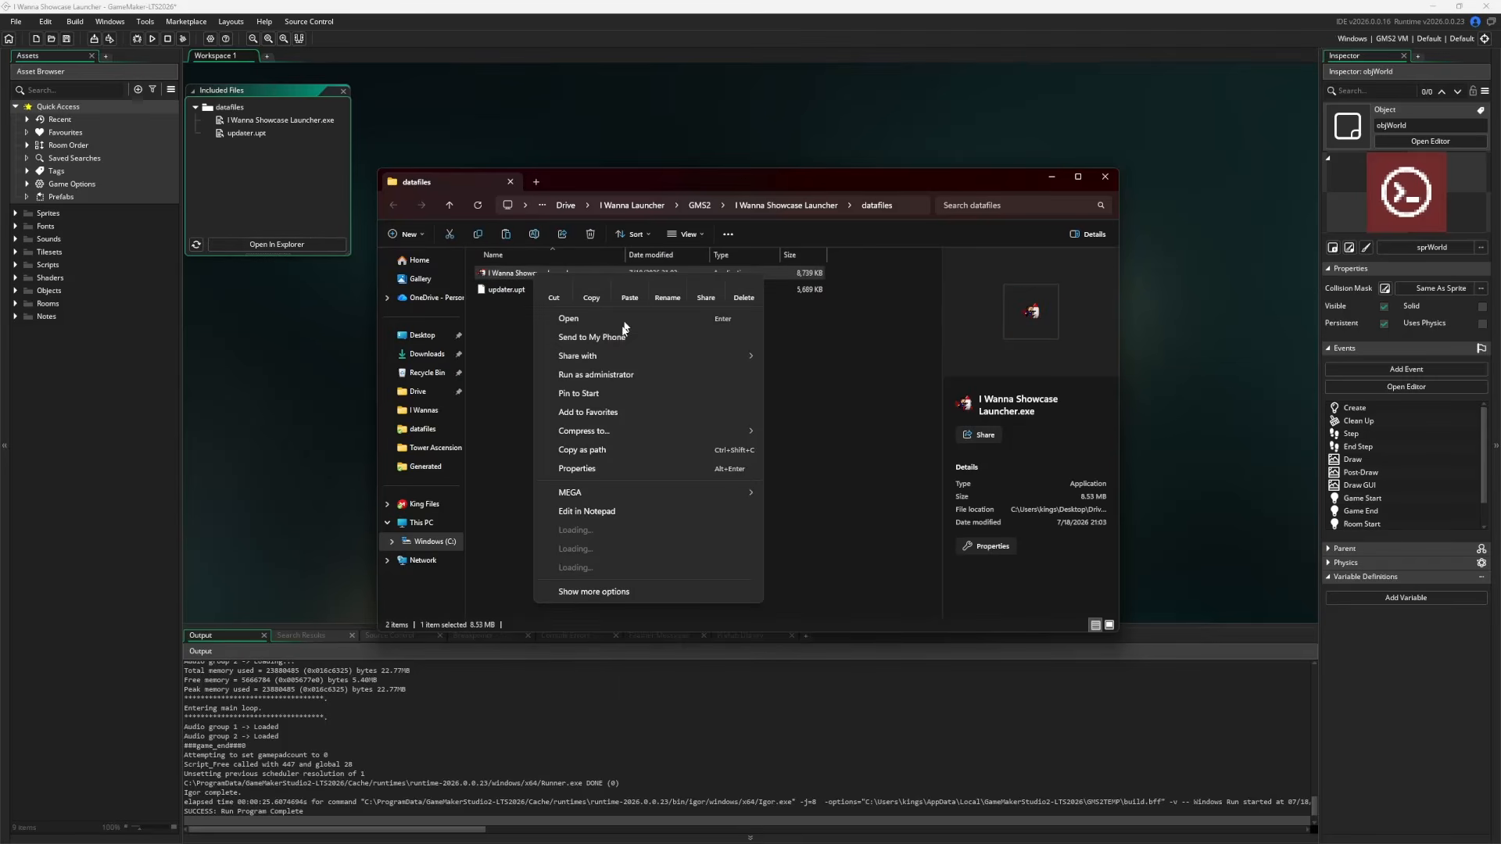
left_click(676, 317)
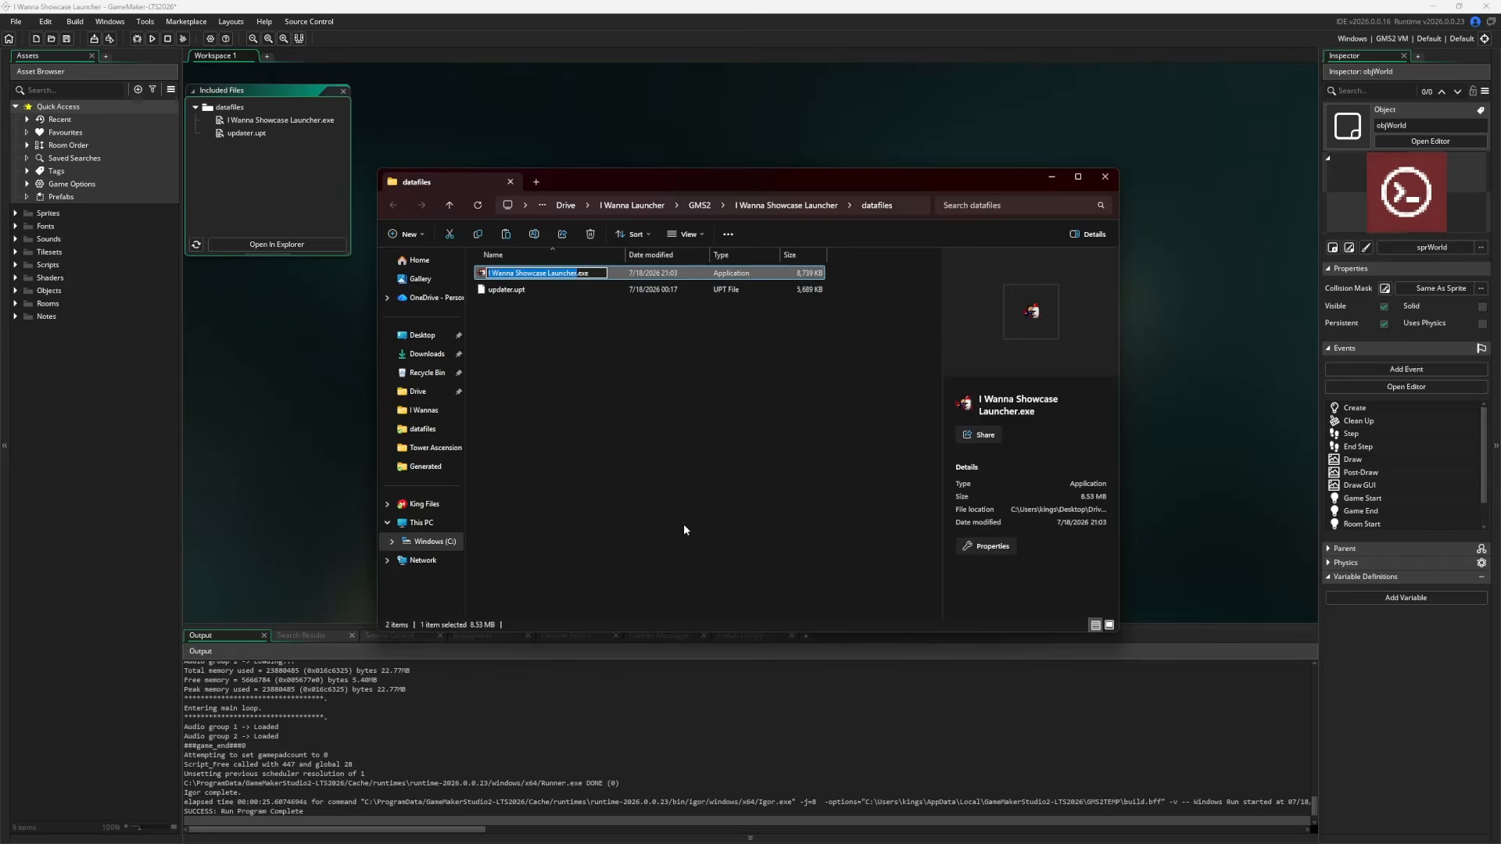
type("Upda")
key("BackSpace")
key("BackSpace")
key("BackSpace")
type("Launche")
key("BackSpace")
key("BackSpace")
key("BackSpace")
key("BackSpace")
key("BackSpace")
key("BackSpace")
key("BackSpace")
type("Update")
key("BackSpace")
key("BackSpace")
key("BackSpace")
key("BackSpace")
key("BackSpace")
key("BackSpace")
type("Update")
key("BackSpace")
key("BackSpace")
key("BackSpace")
key("BackSpace")
key("BackSpace")
key("BackSpace")
type("Launc")
key("BackSpace")
key("BackSpace")
key("BackSpace")
key("BackSpace")
type("auncher")
key("Return")
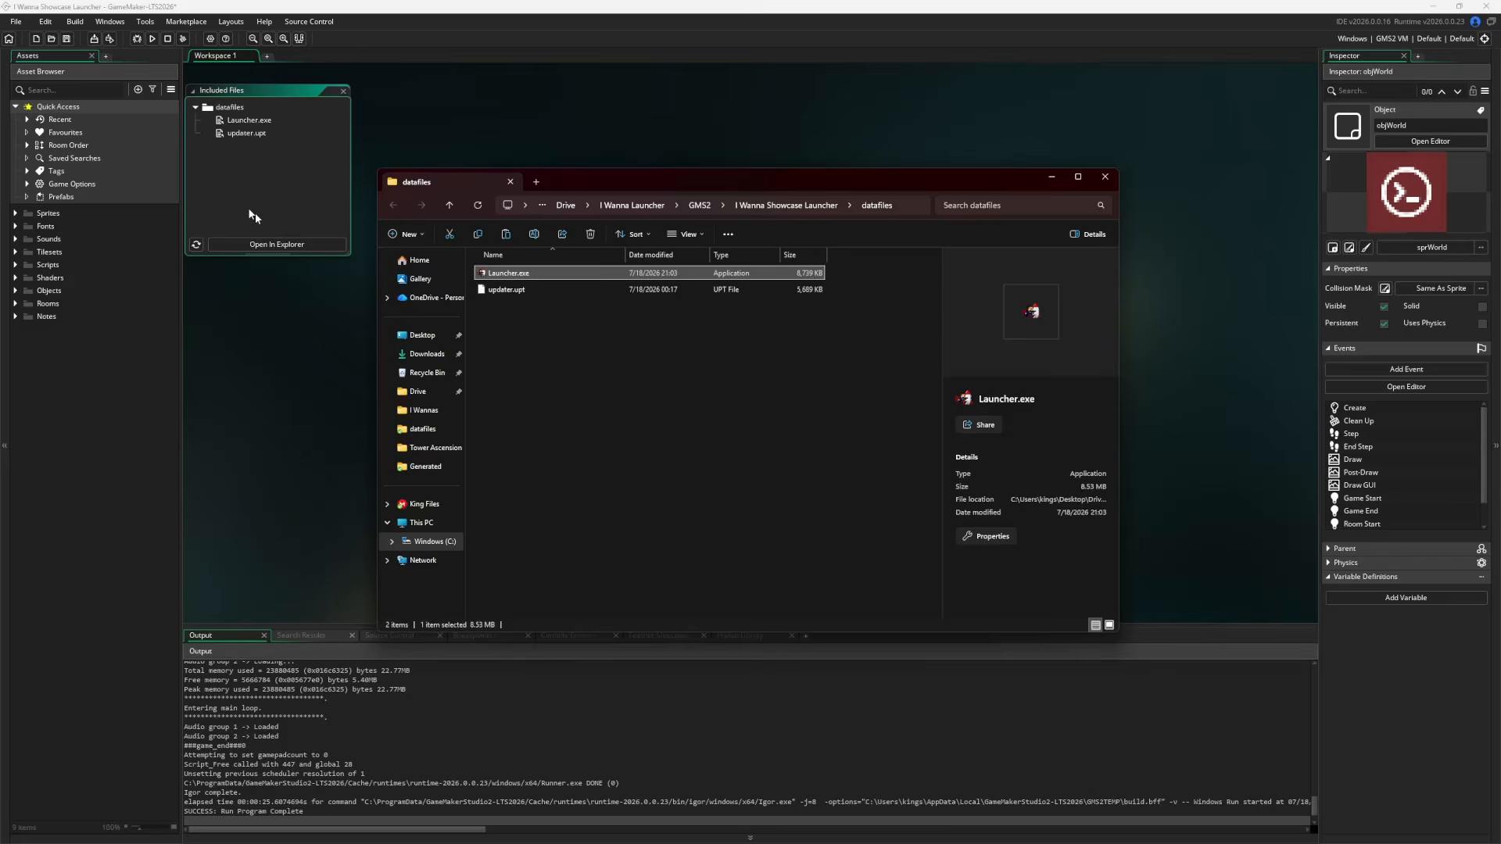
left_click(510, 290)
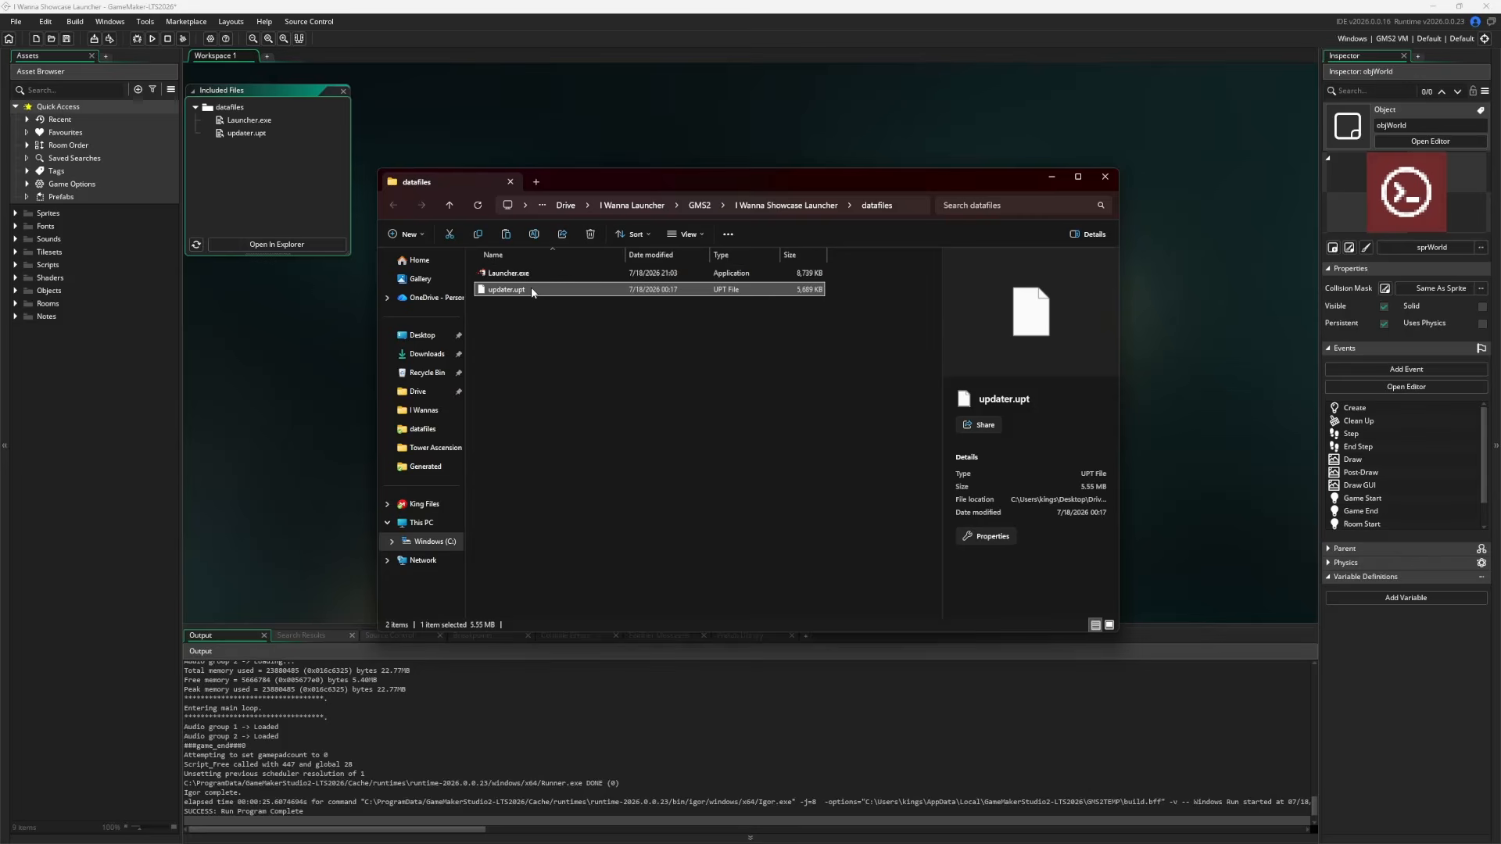
left_click(323, 349)
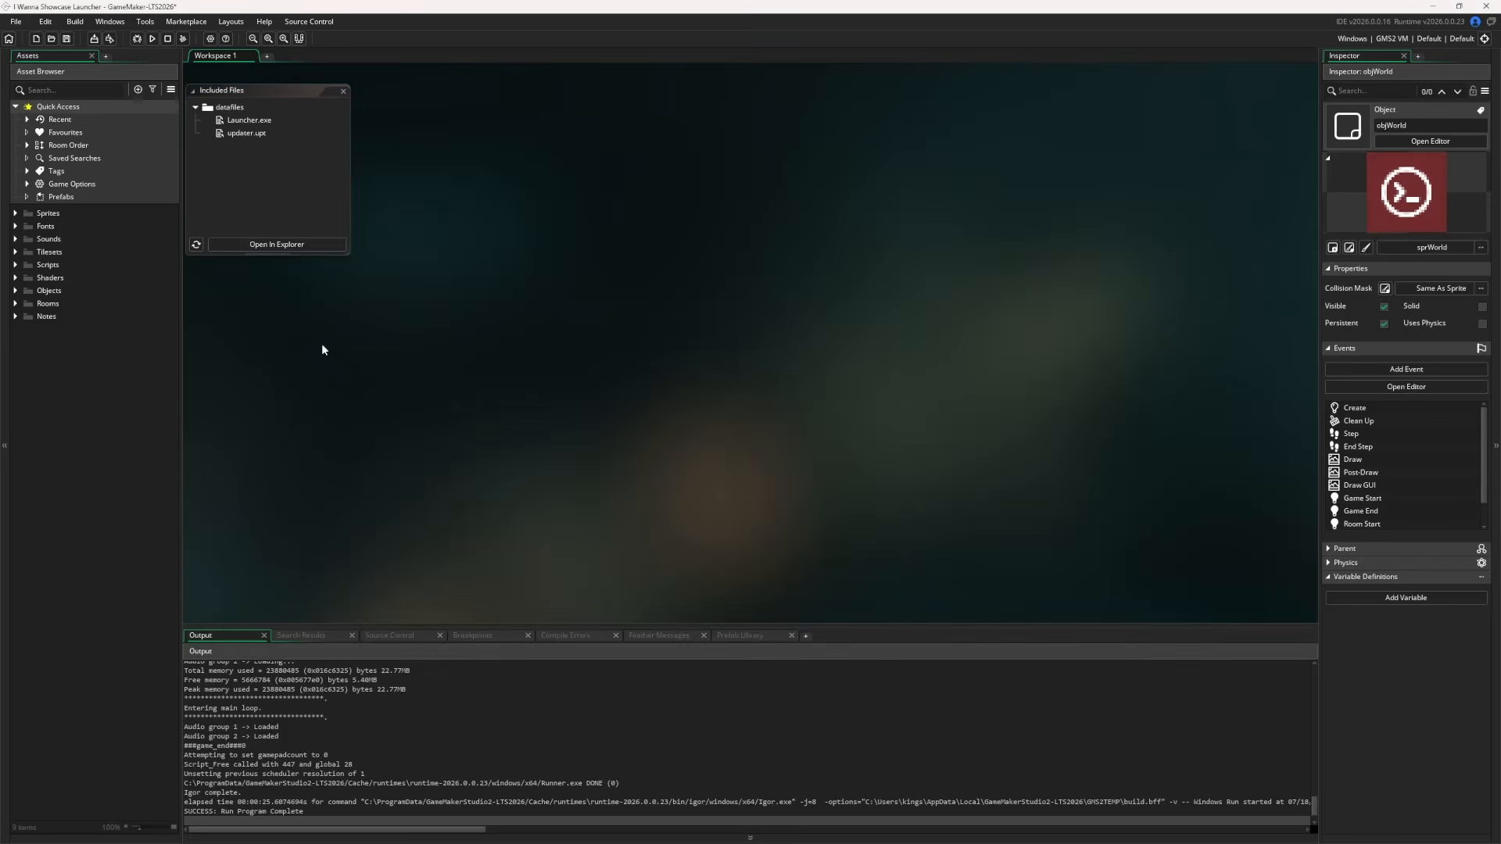
Open the Windows game options and check the version number against the launcher's GitHub page
left_click(342, 91)
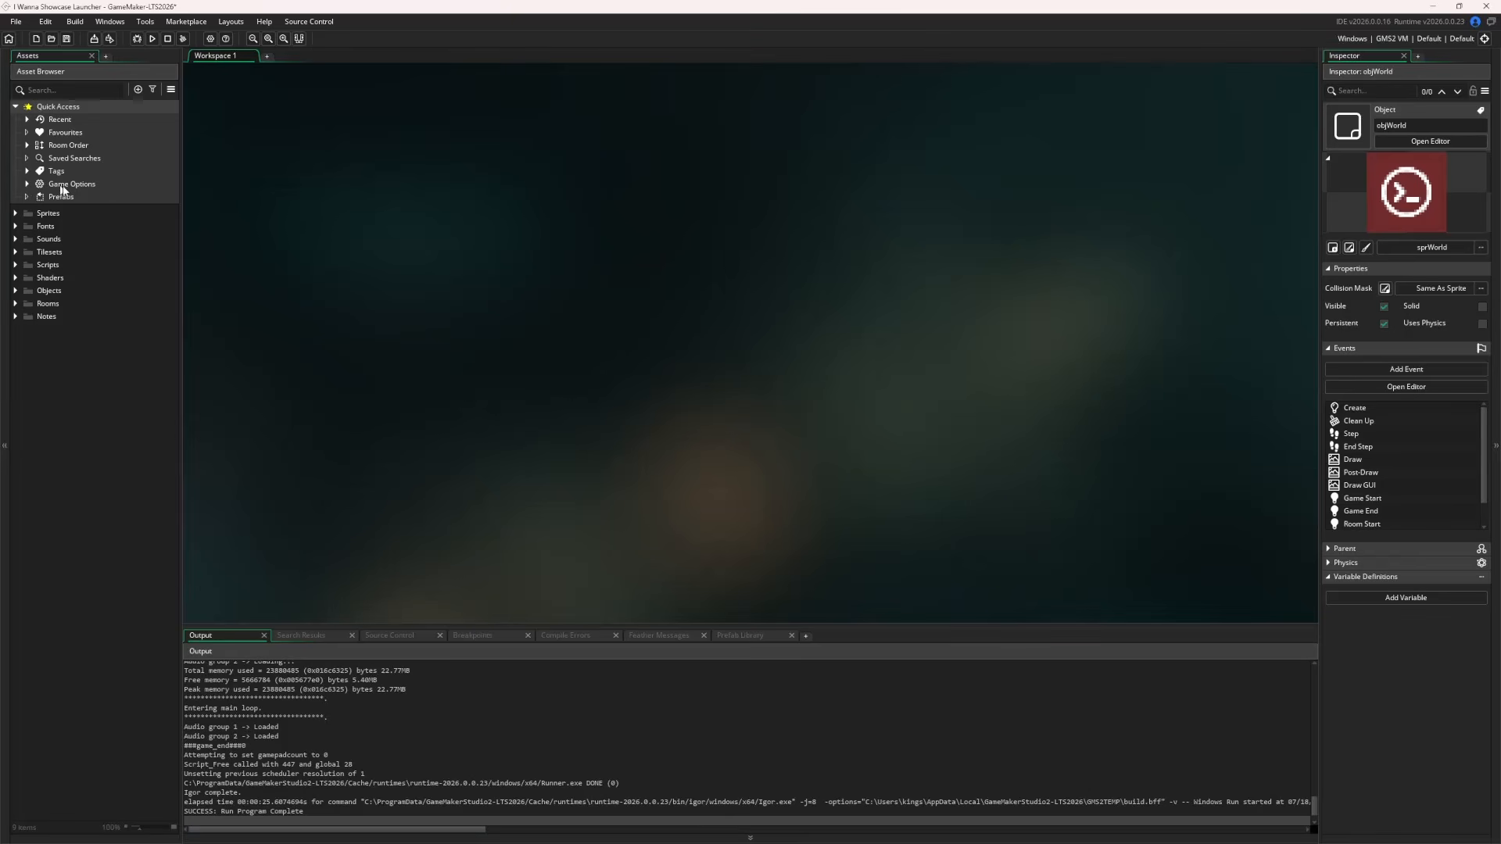
left_click(27, 185)
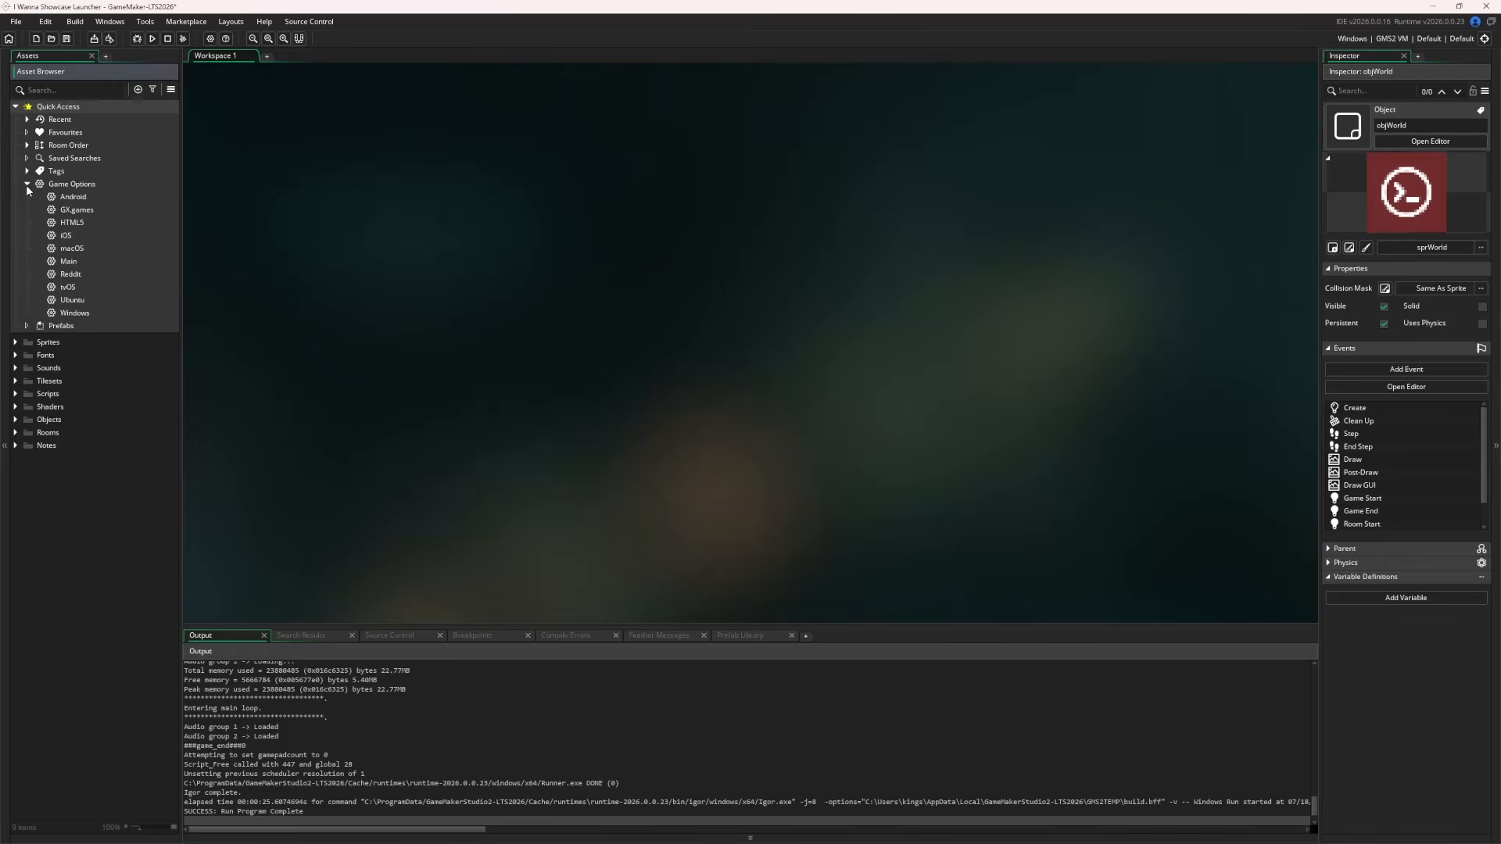
double_click(75, 312)
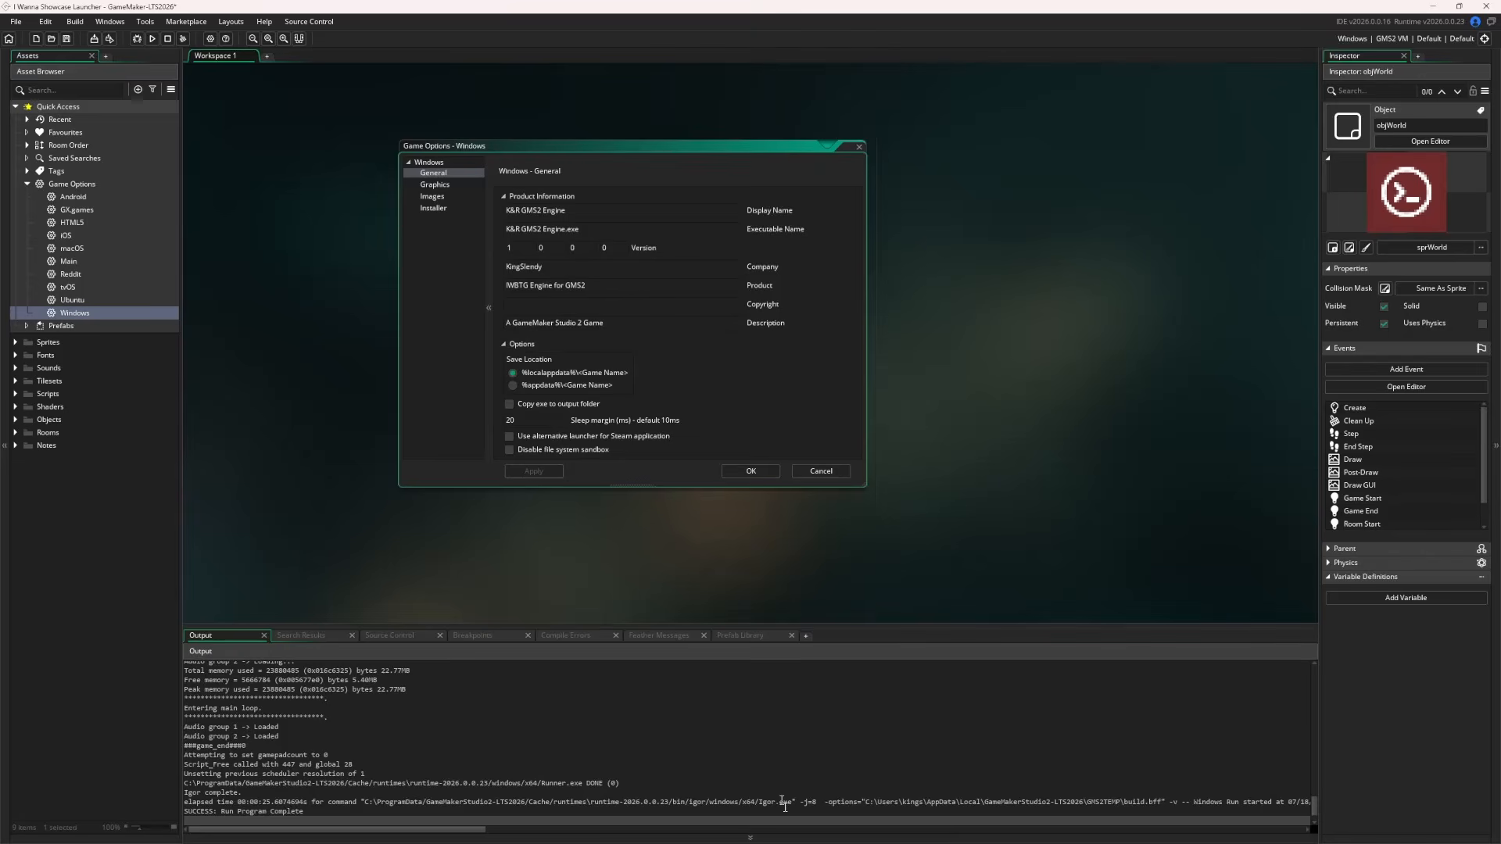
left_click(784, 839)
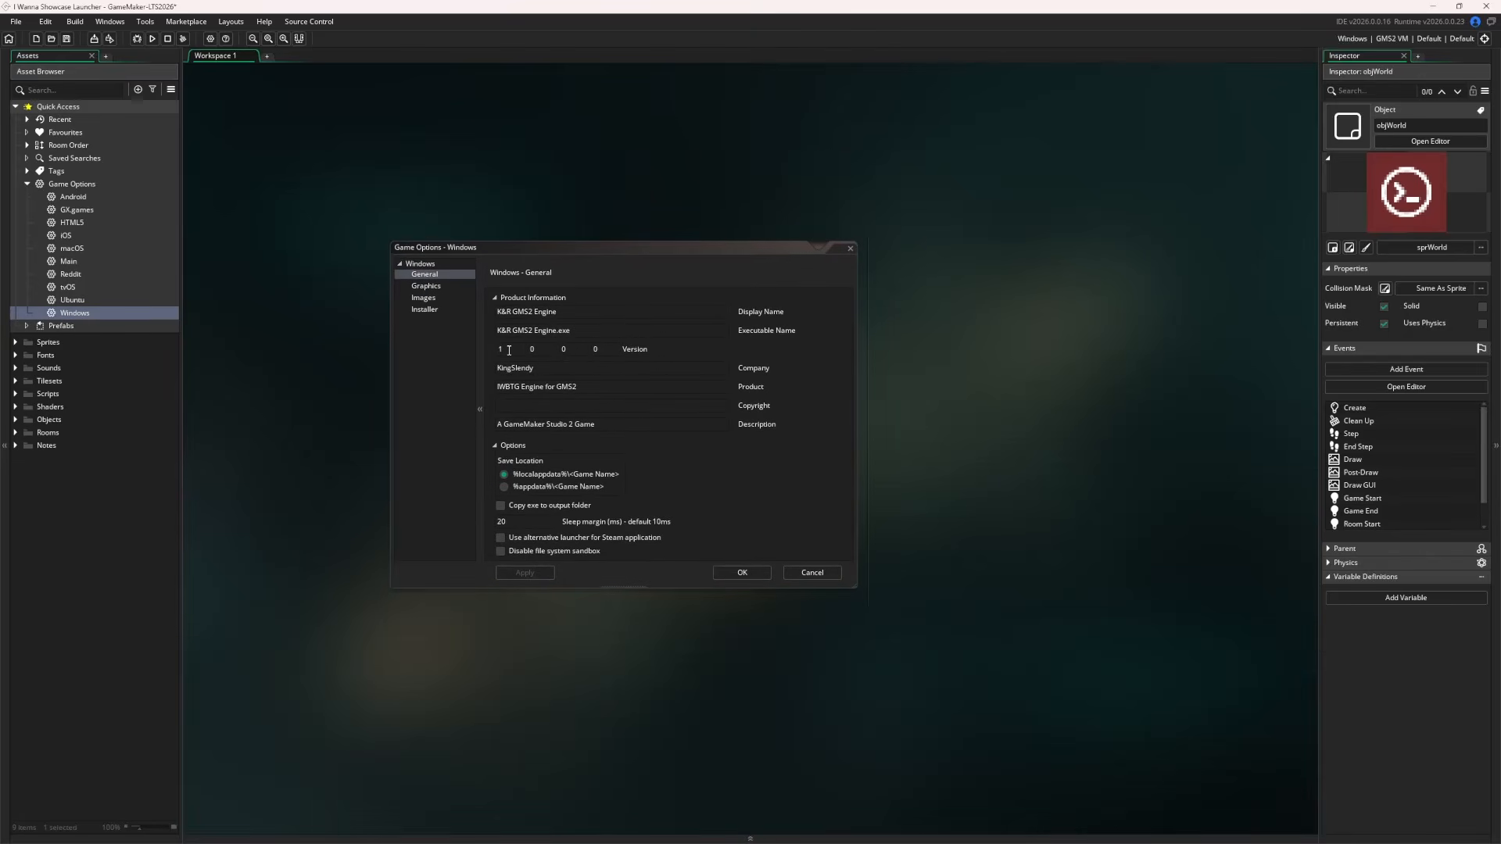
left_click(625, 355)
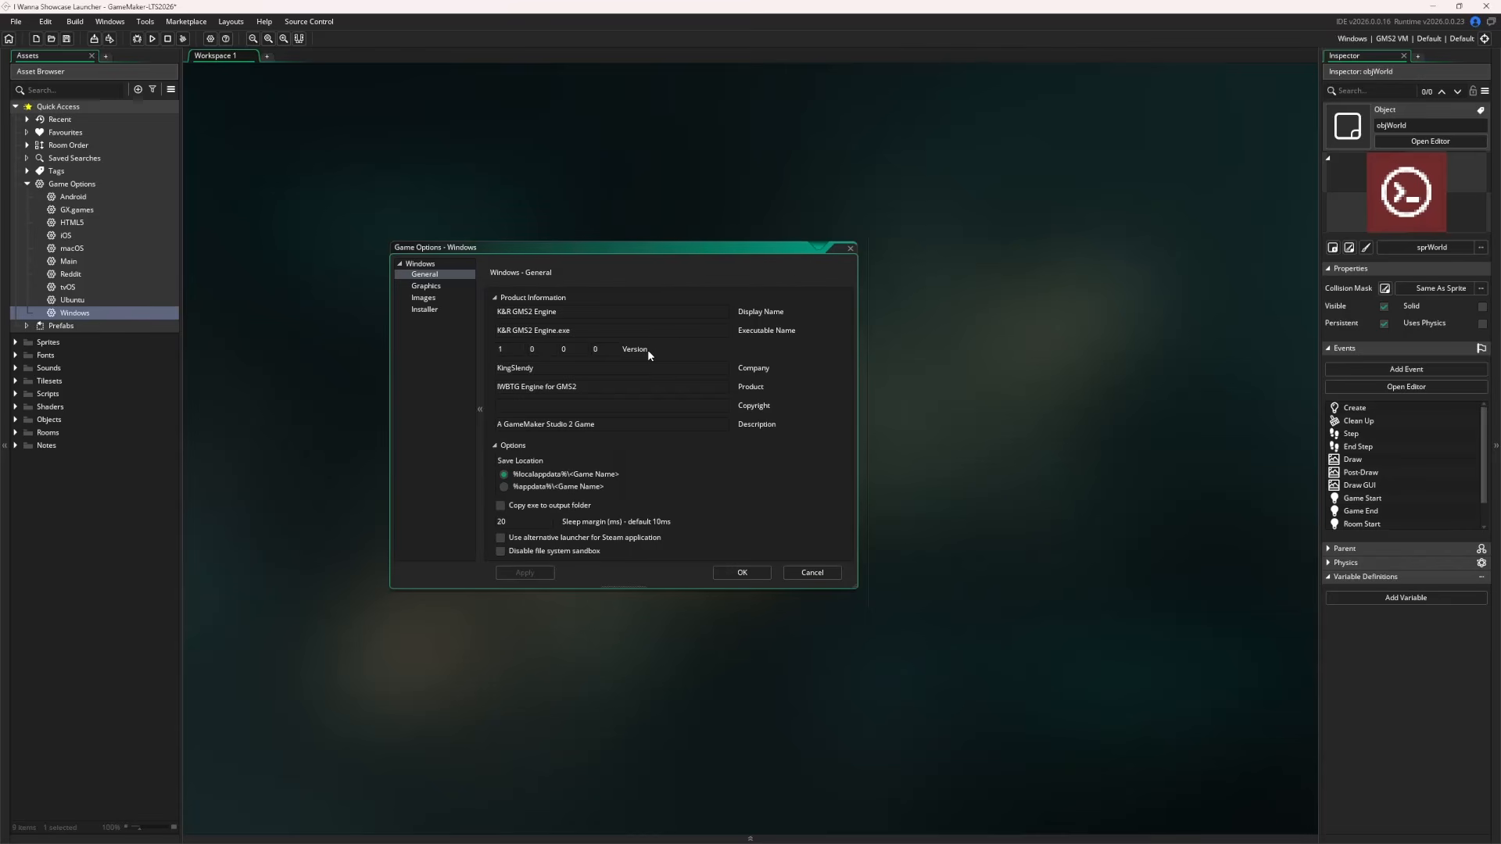
left_click_drag(549, 350, 589, 345)
left_click_drag(499, 350, 649, 359)
left_click(606, 345)
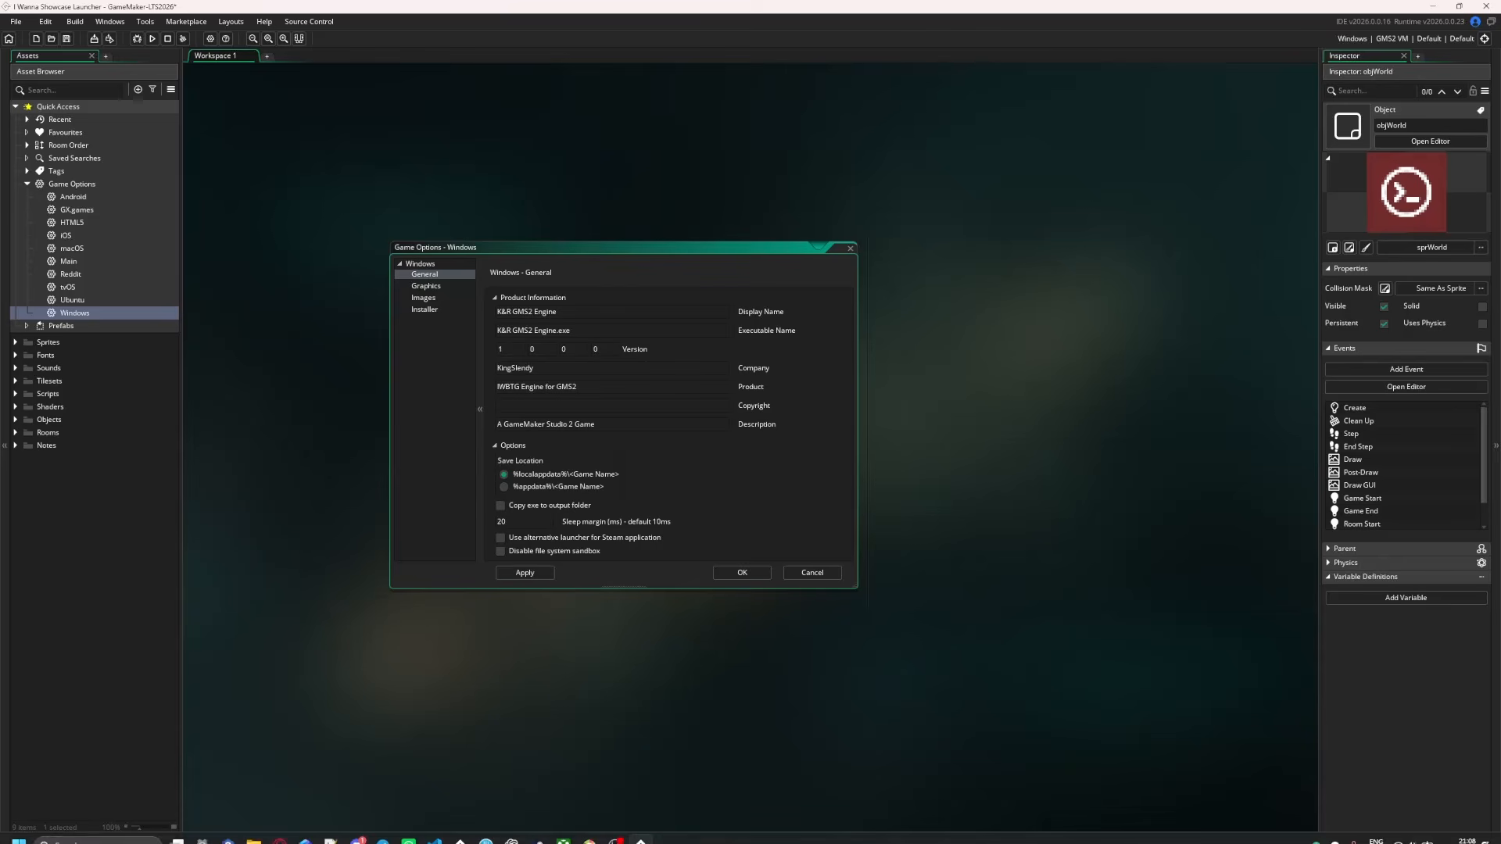
mouse_move(251, 830)
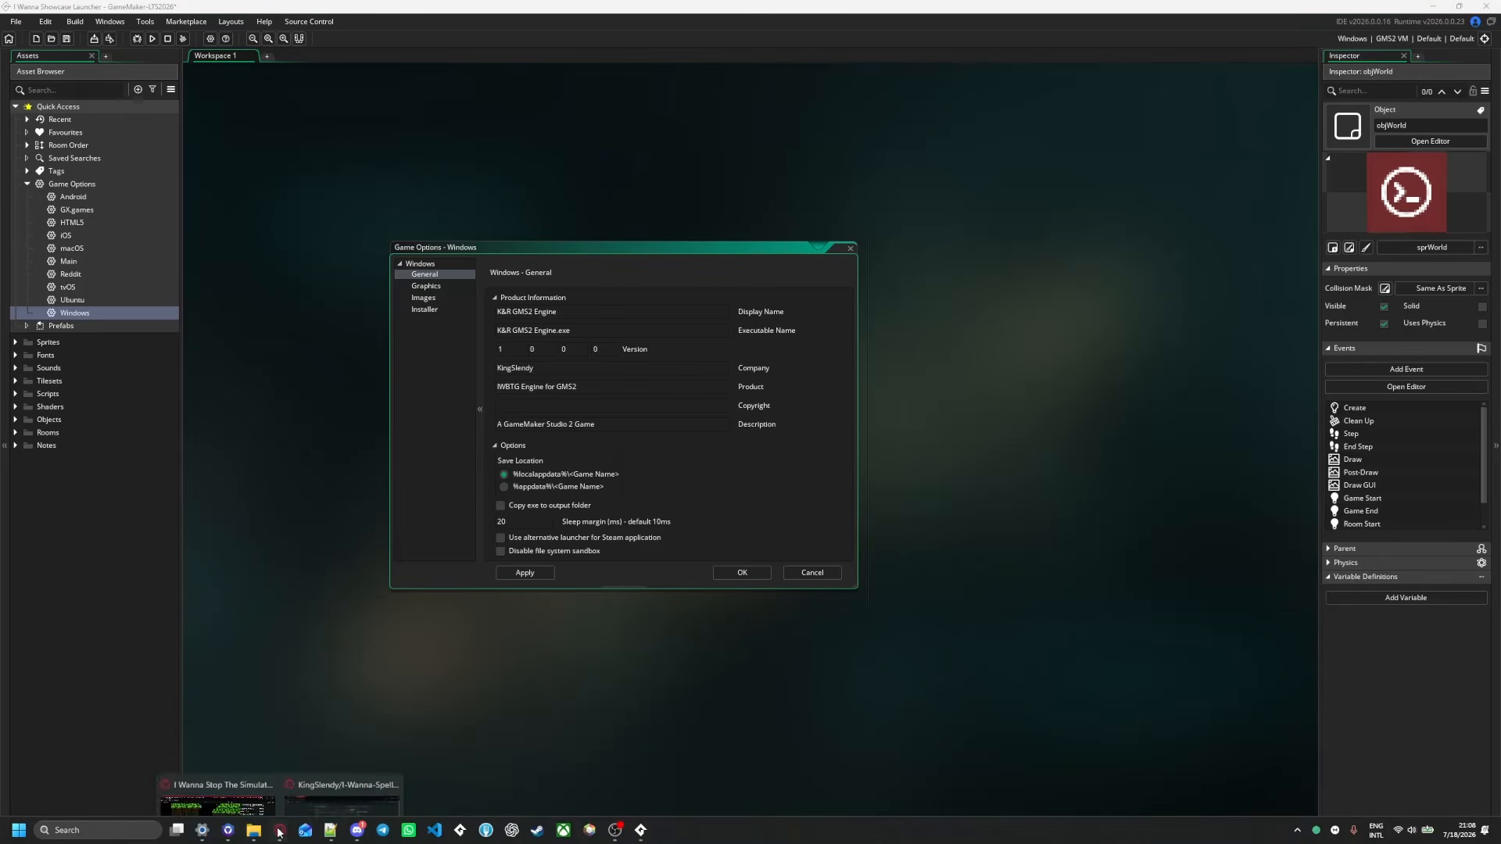
left_click(407, 763)
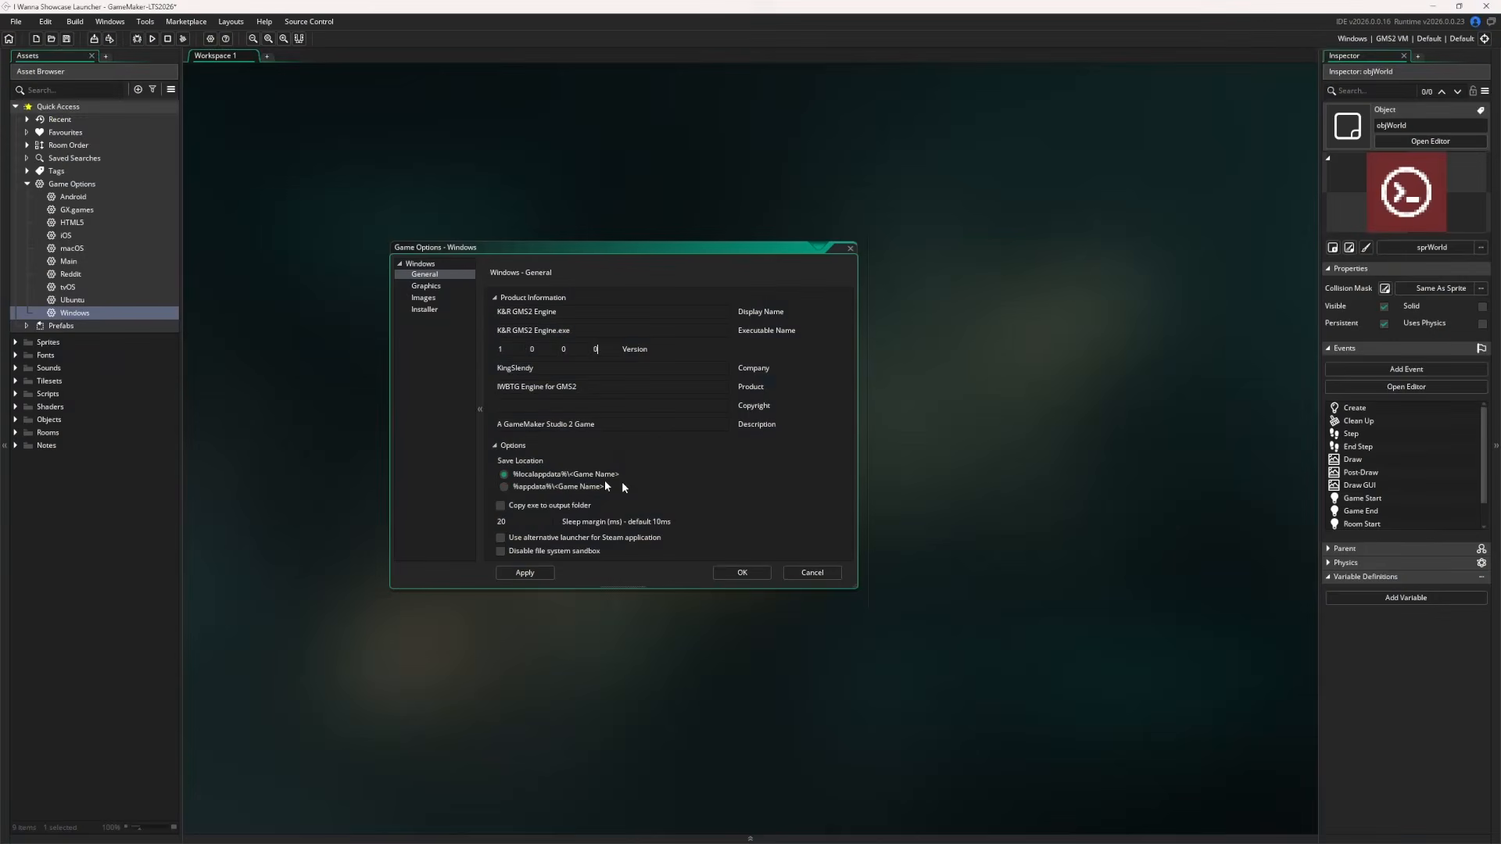
left_click(494, 351)
left_click(606, 350)
Set Executable and Display Name to 'I Wanna Showcase Launcher', then package the game as a zip
left_click(556, 331)
type("I Wanna Showcase Launcher")
key("ctrl+c")
left_click_drag(590, 333, 495, 320)
key("ctrl+v")
left_click(748, 575)
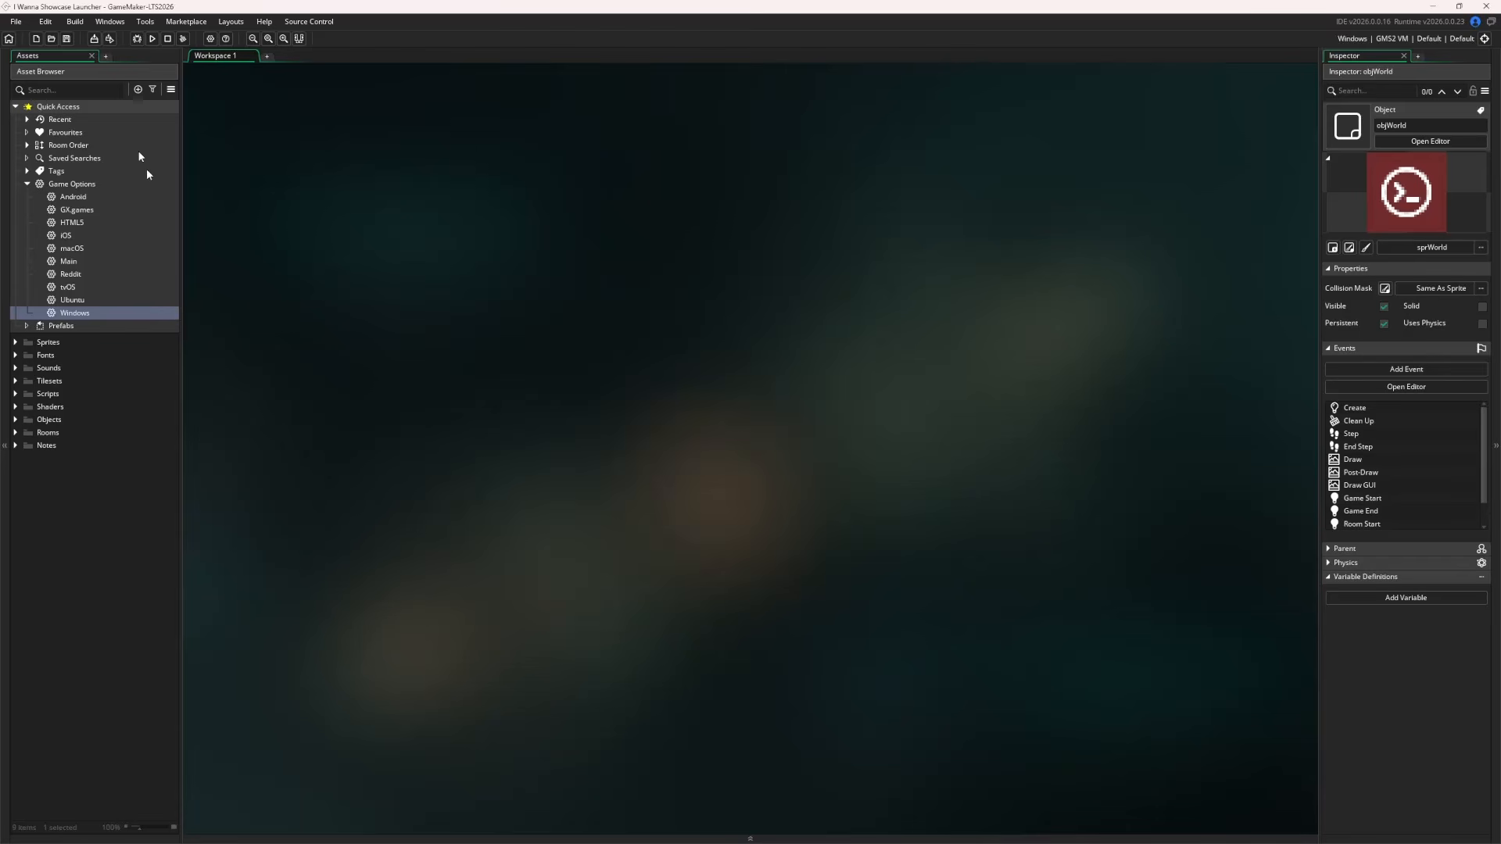
left_click(94, 39)
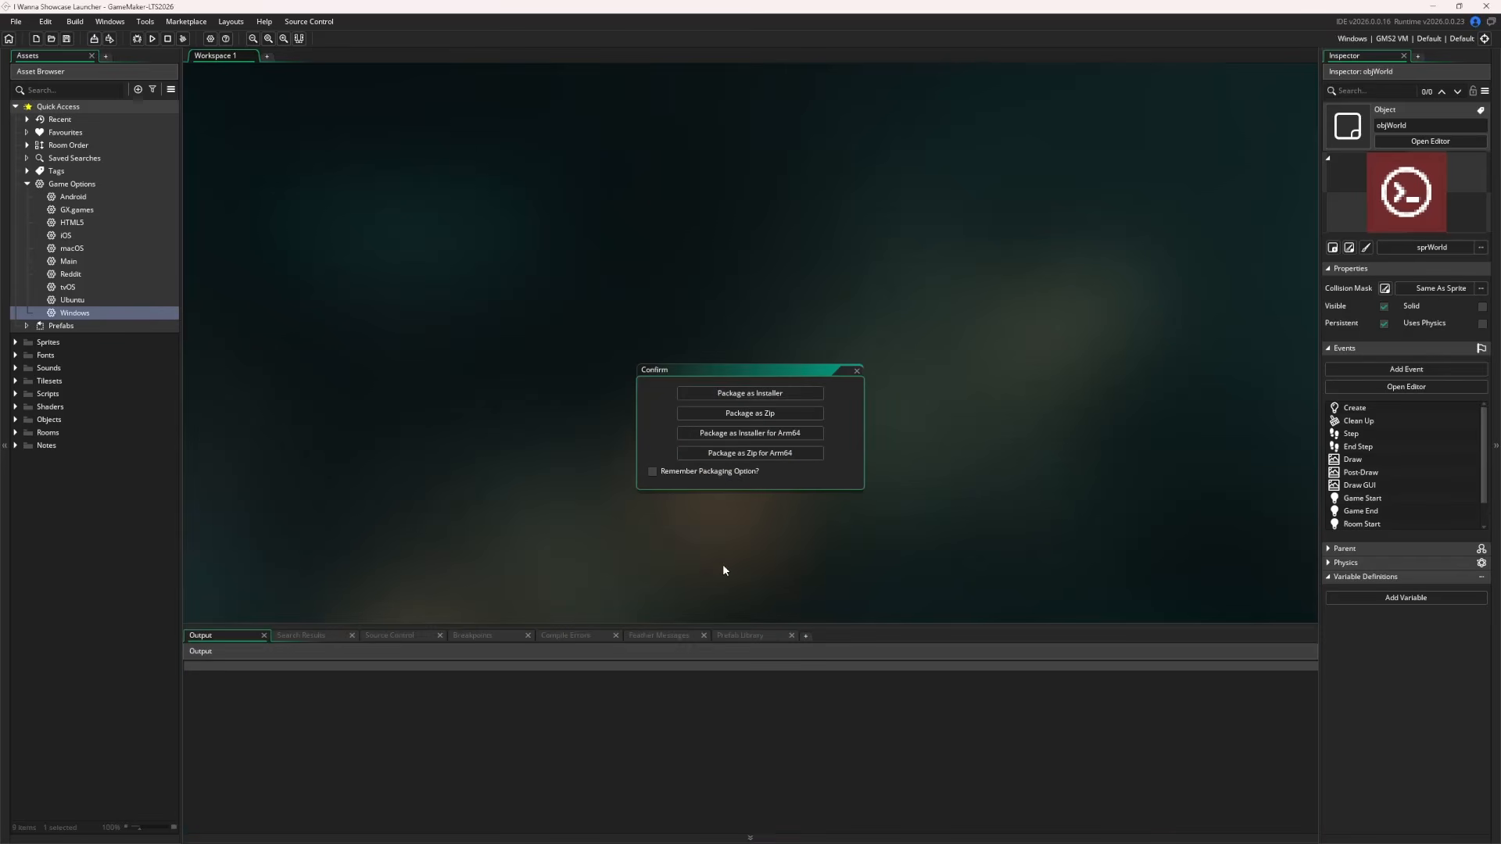
left_click(749, 414)
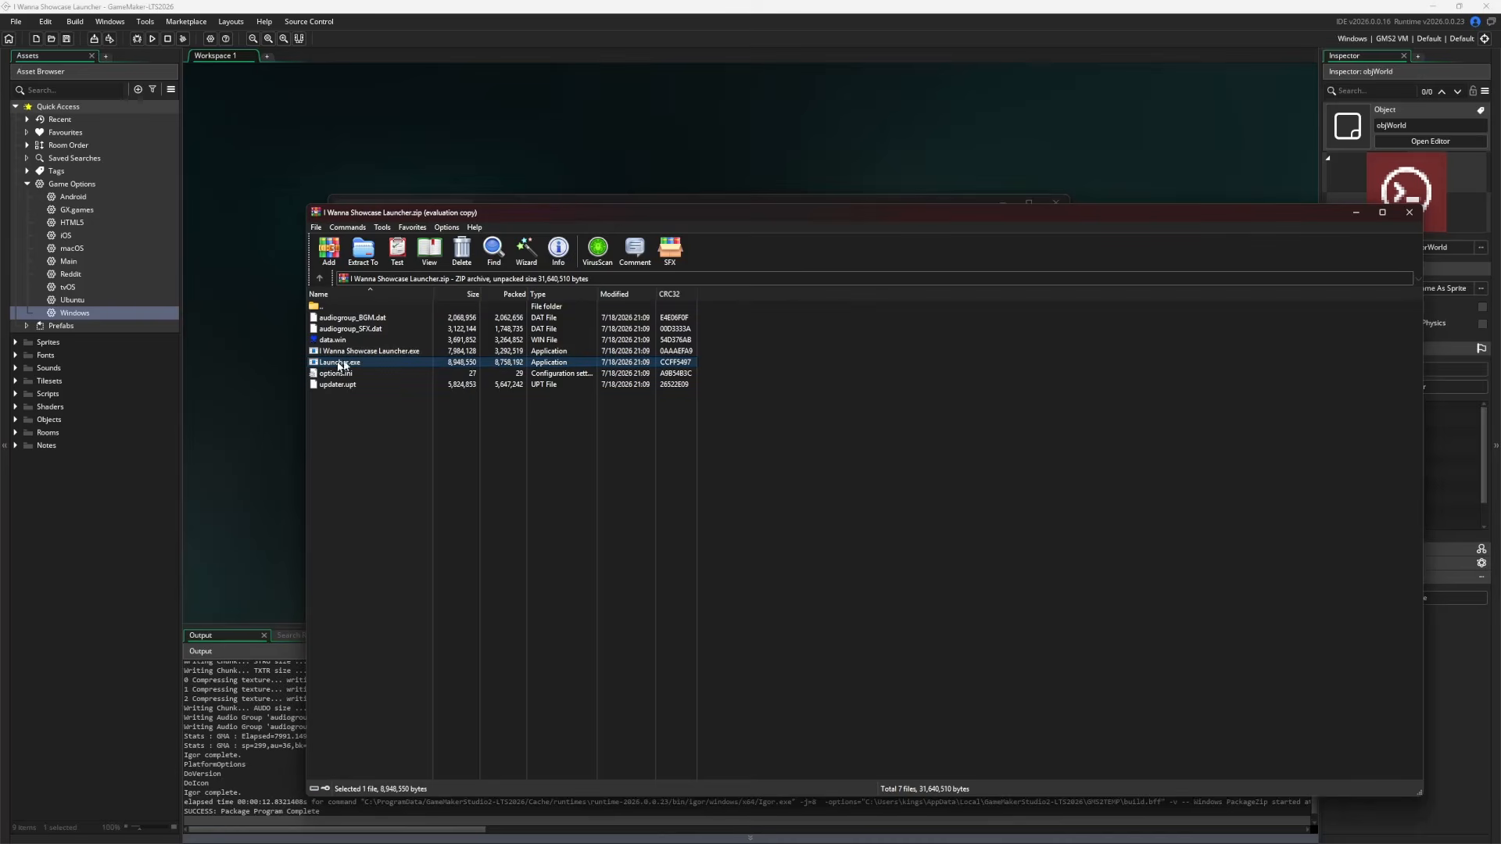
Confirm updater.upt sits in the zip beside Launcher.exe and the game exe
left_click(347, 384)
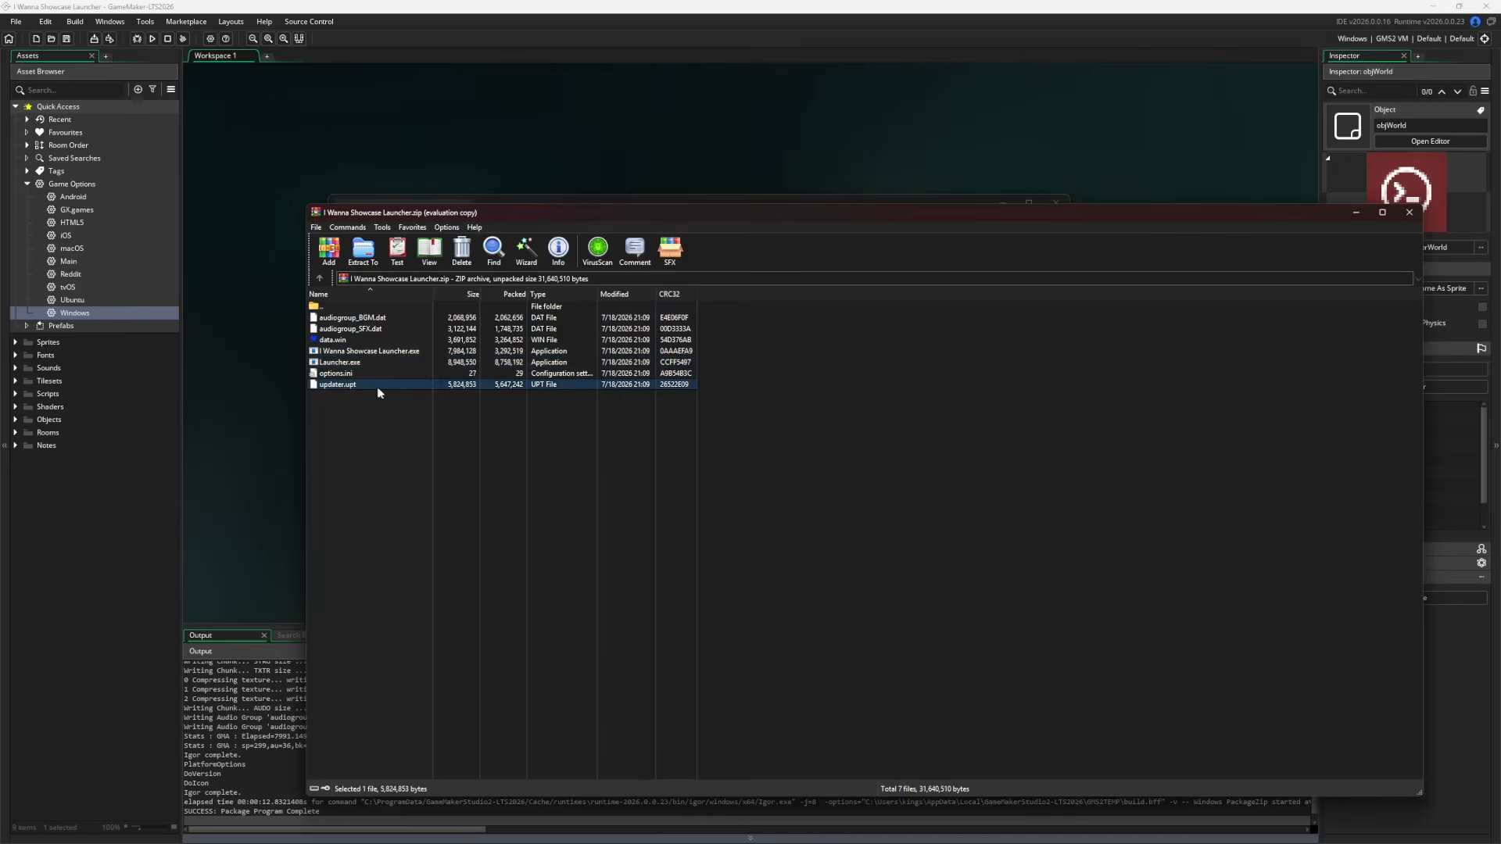
left_click_drag(327, 165, 325, 160)
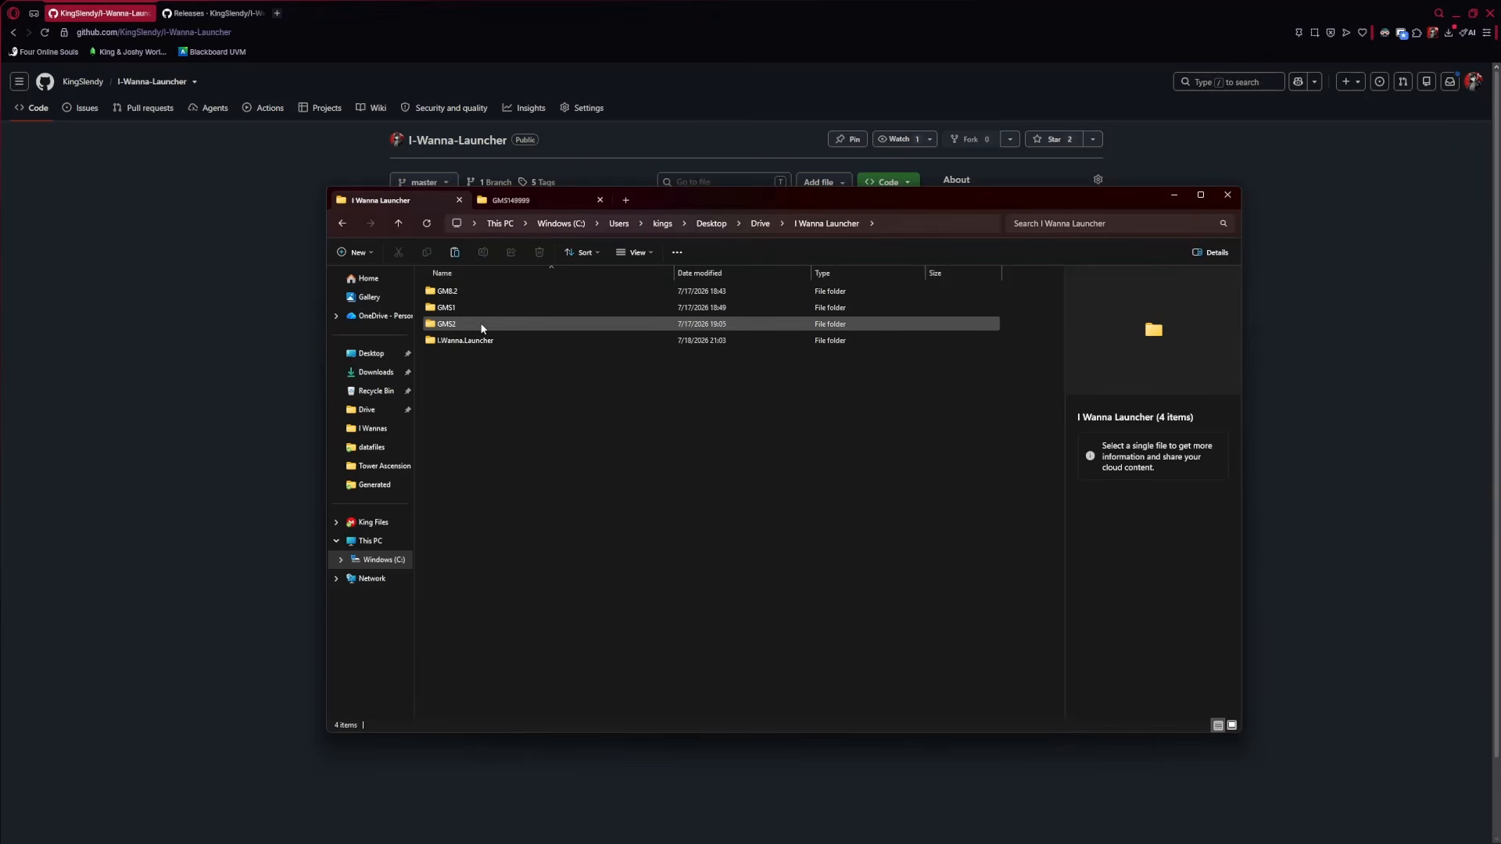
Open the project file in GMS1 > I Wanna Showcase Launcher.gmx and run the game in GameMaker 1.4
double_click(469, 307)
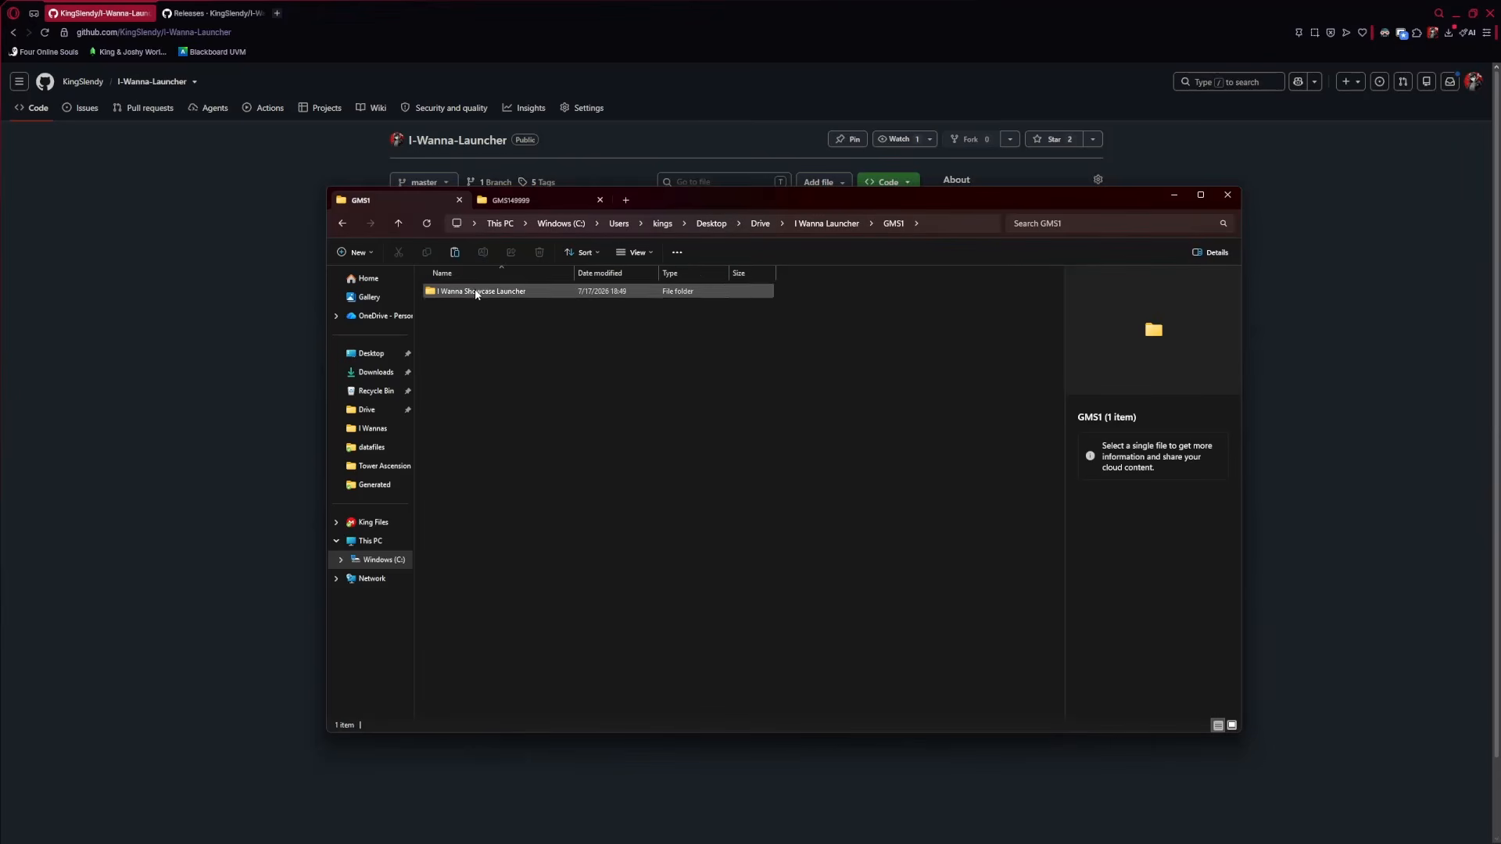
double_click(475, 294)
double_click(526, 296)
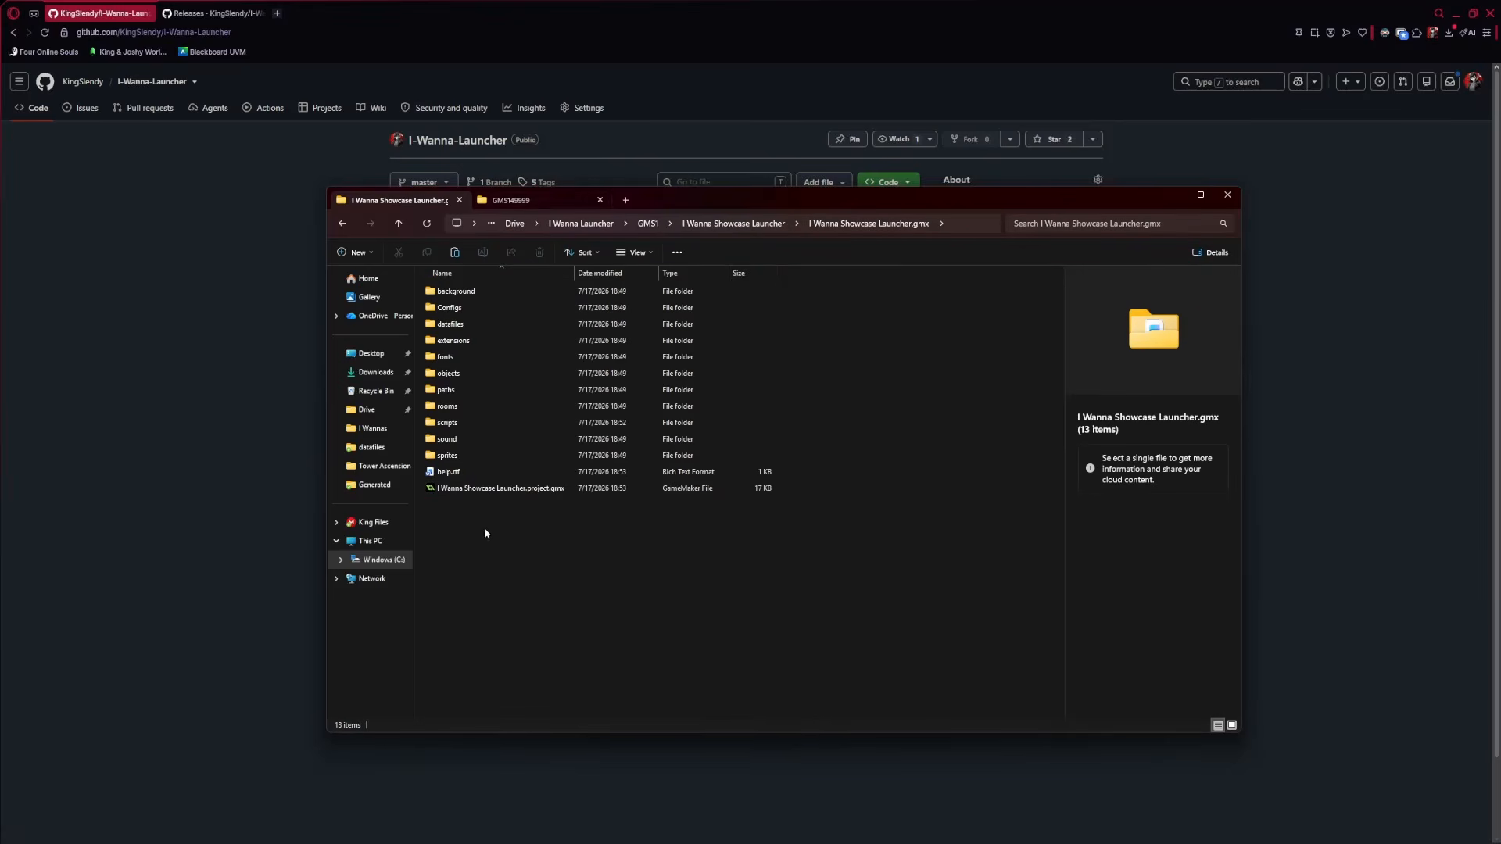
double_click(500, 487)
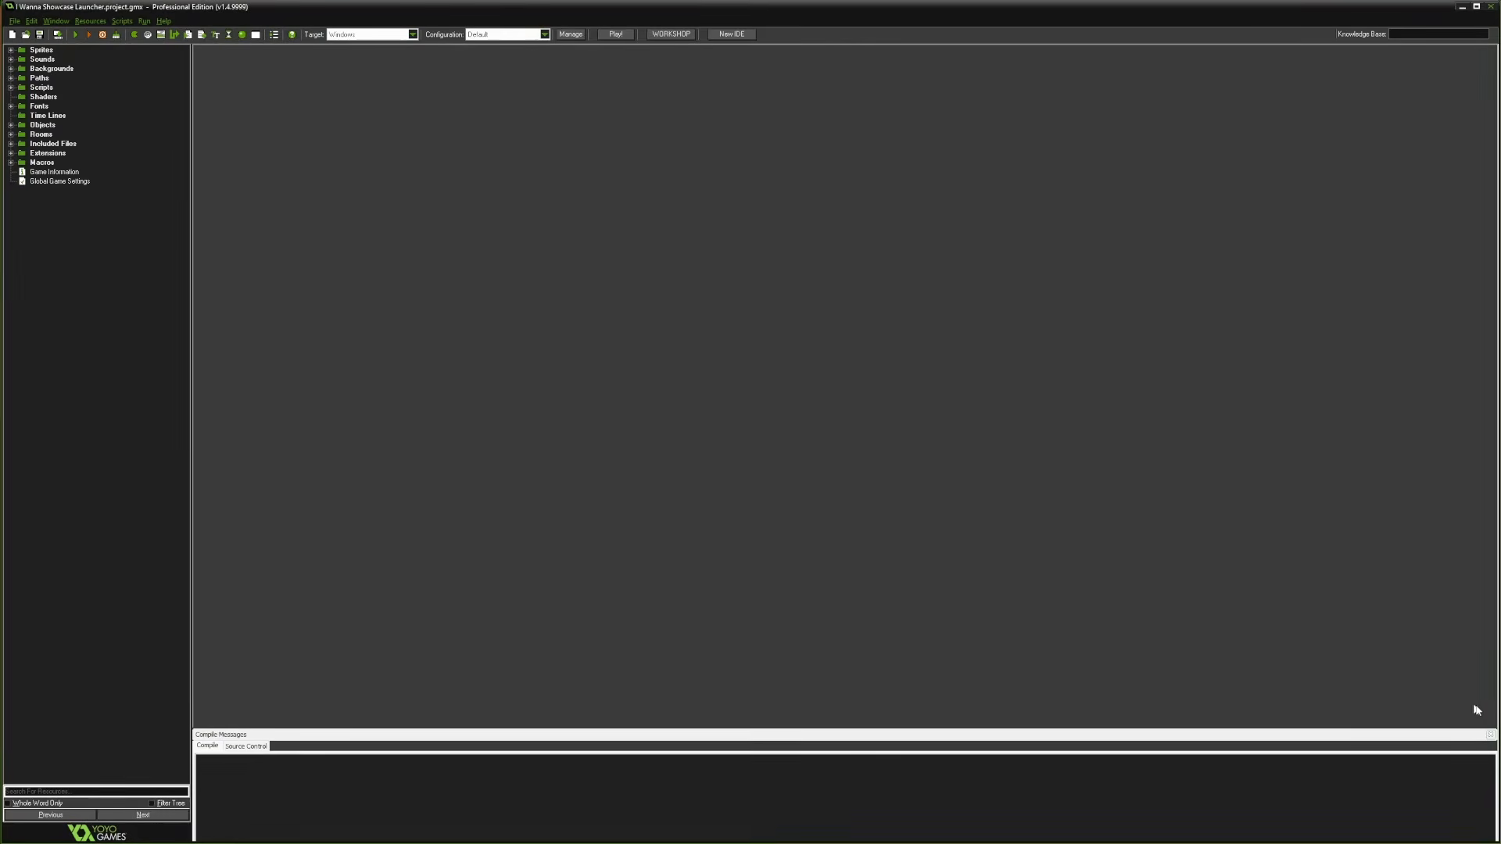
left_click(1490, 735)
left_click(75, 35)
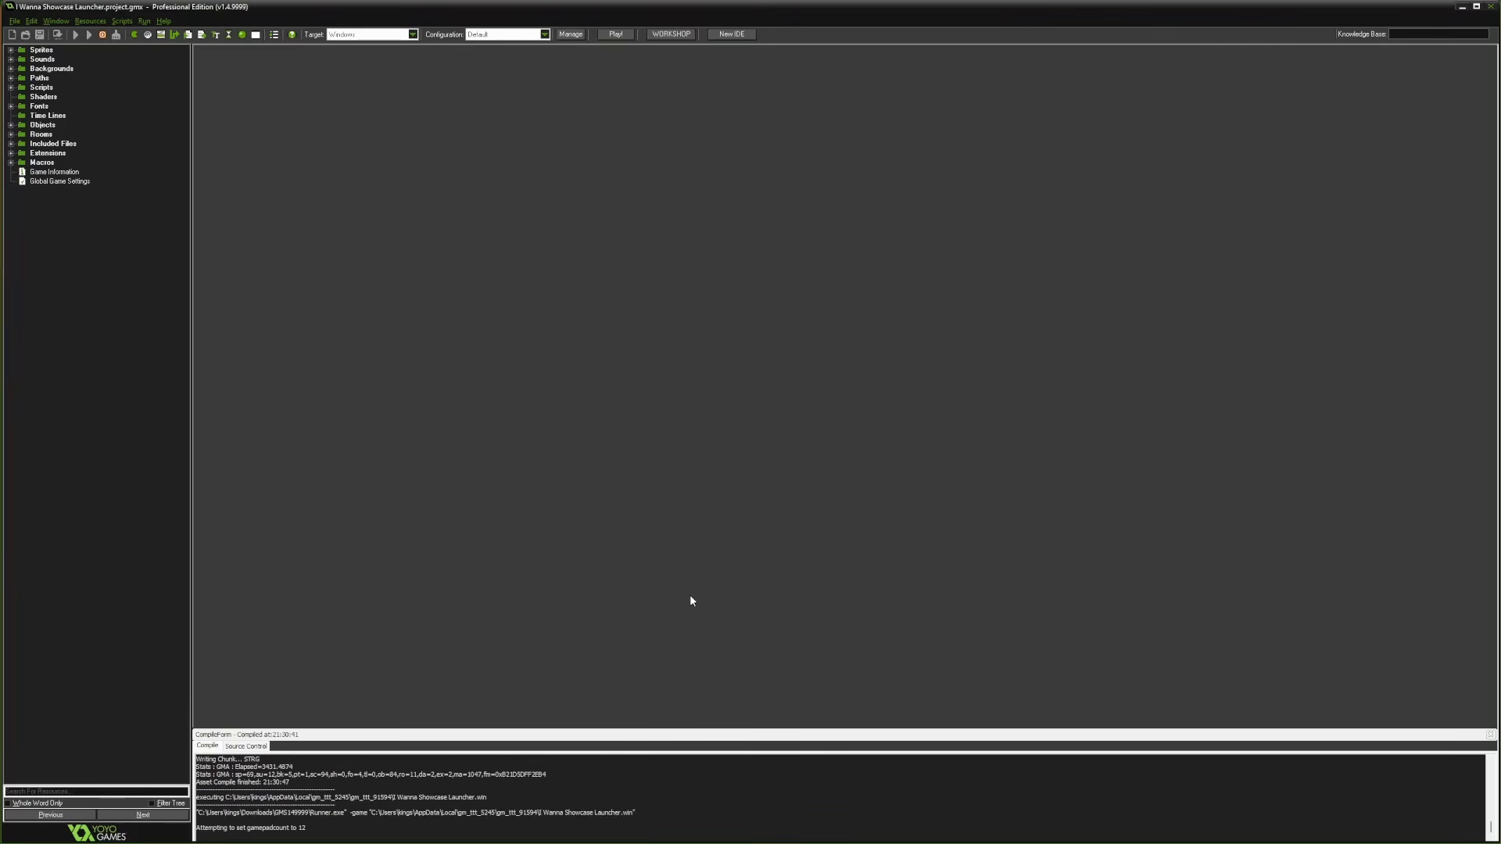
Adjust the volume in the game's Options menu, then start playing on Save 1
key("Return")
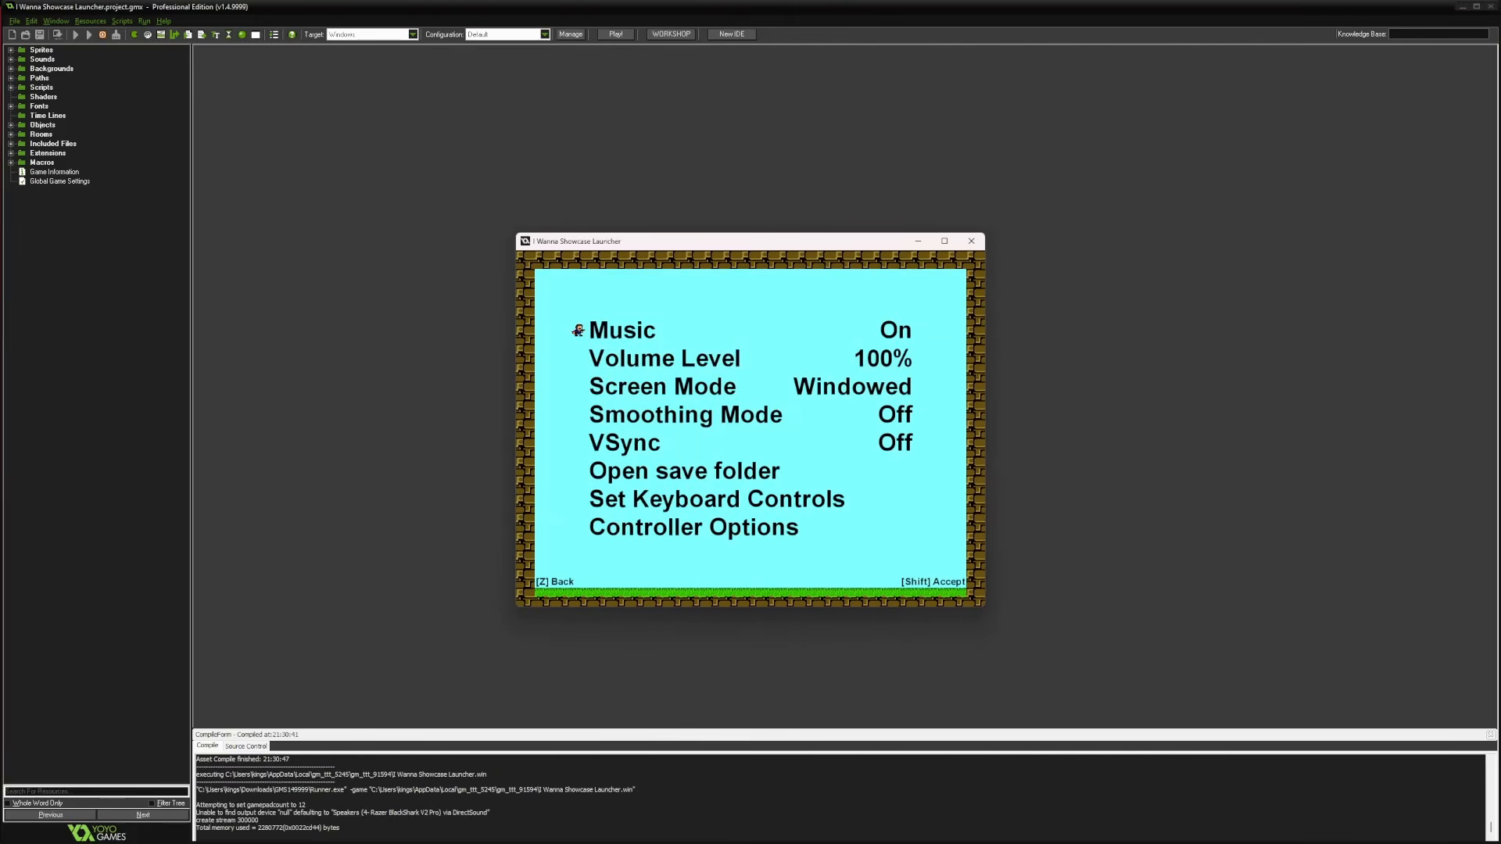
key("Down")
key("Left")
key("Right")
key("z")
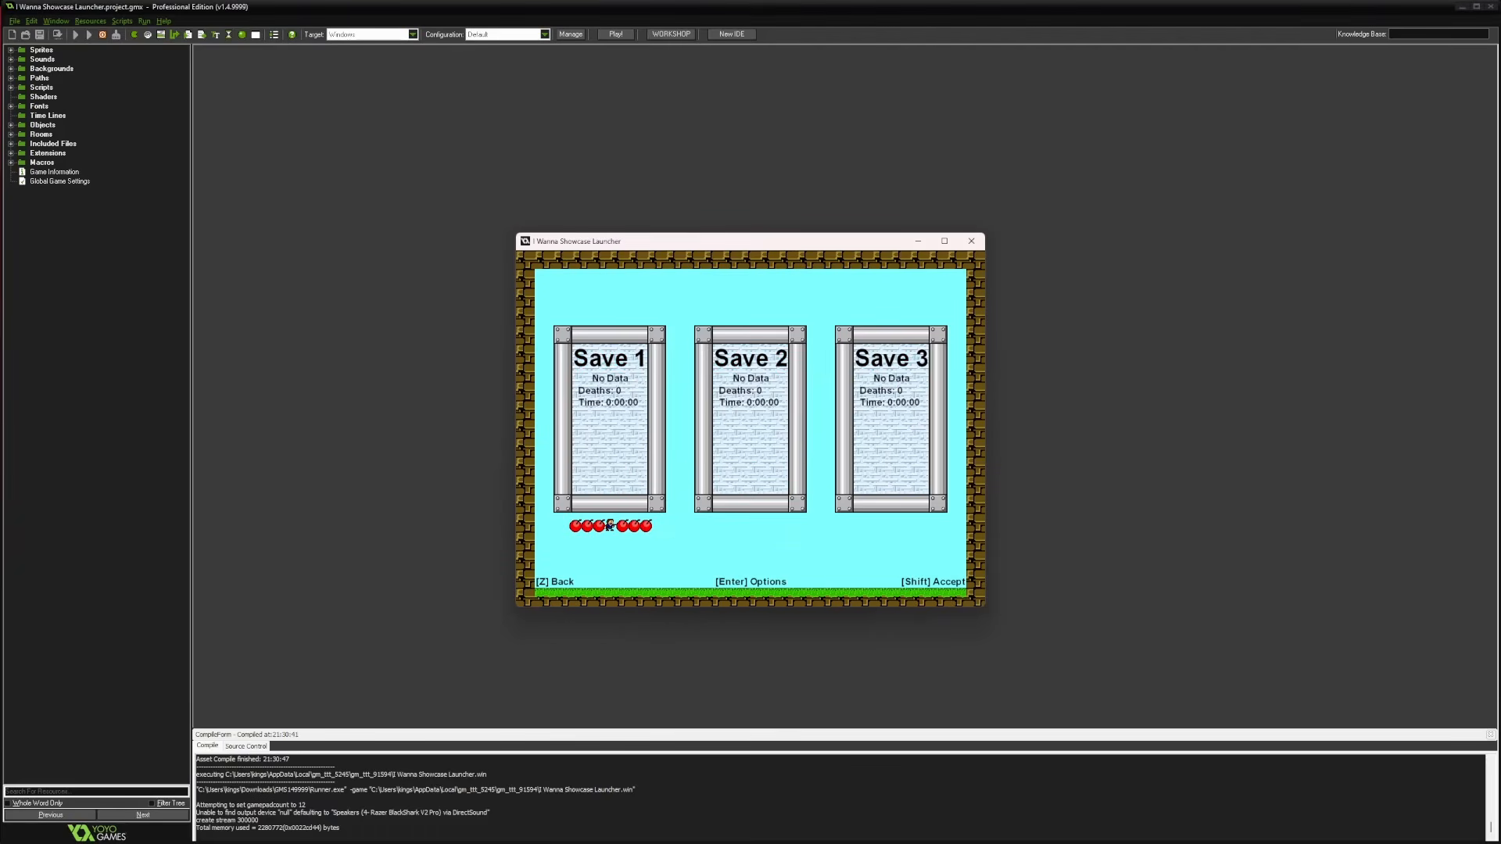
key("Right")
key("Left")
key("Left")
key("Left")
key("Left")
key("shift")
key("shift")
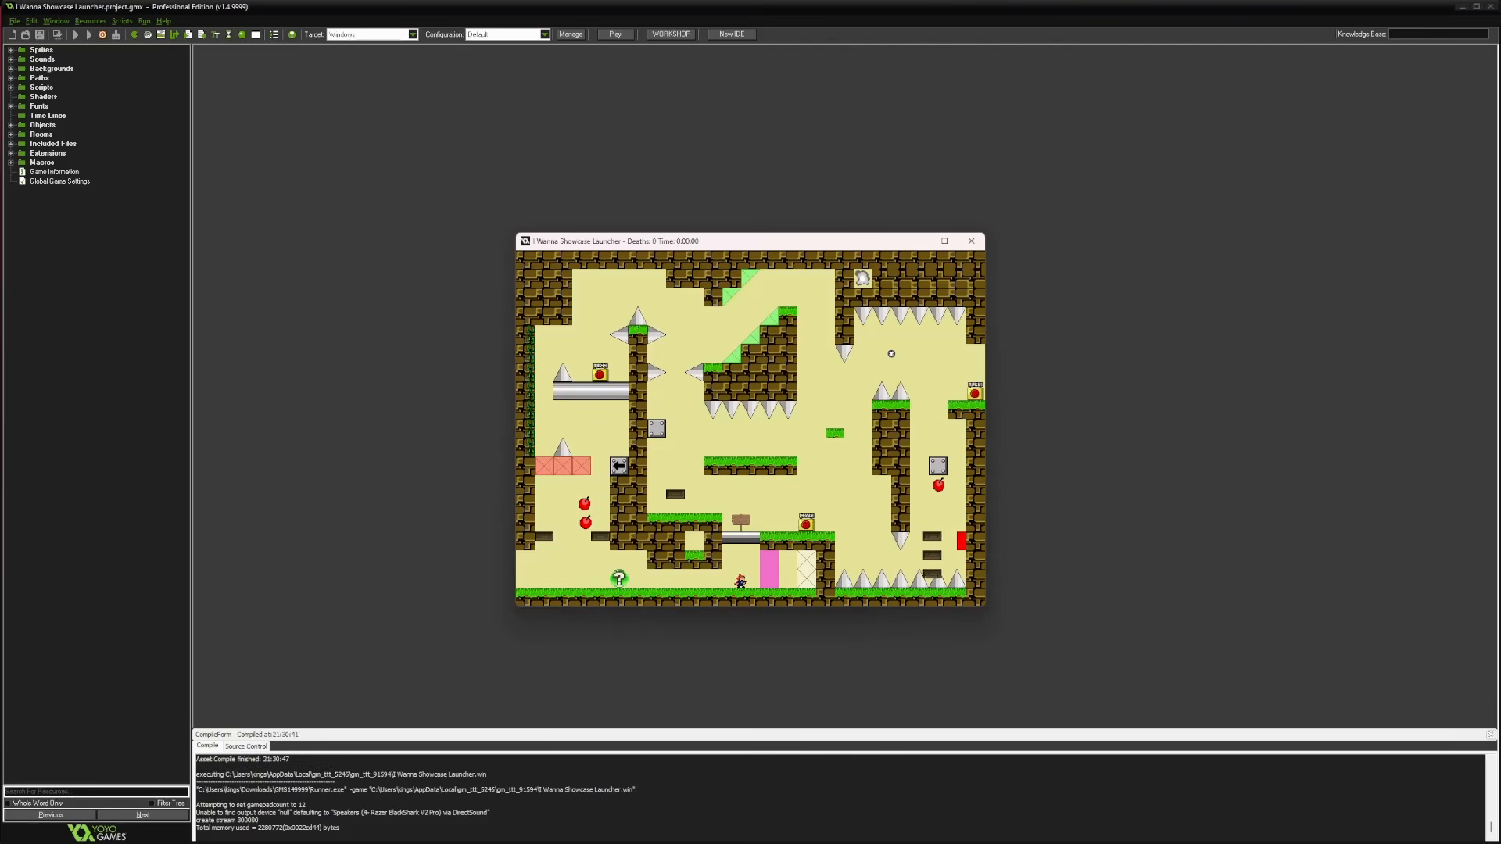
Play the first stage, jumping over the spikes to the save block on the right ledge
key("shift")
key("shift")
key("Right")
key("z")
key("shift")
key("shift")
key("Left")
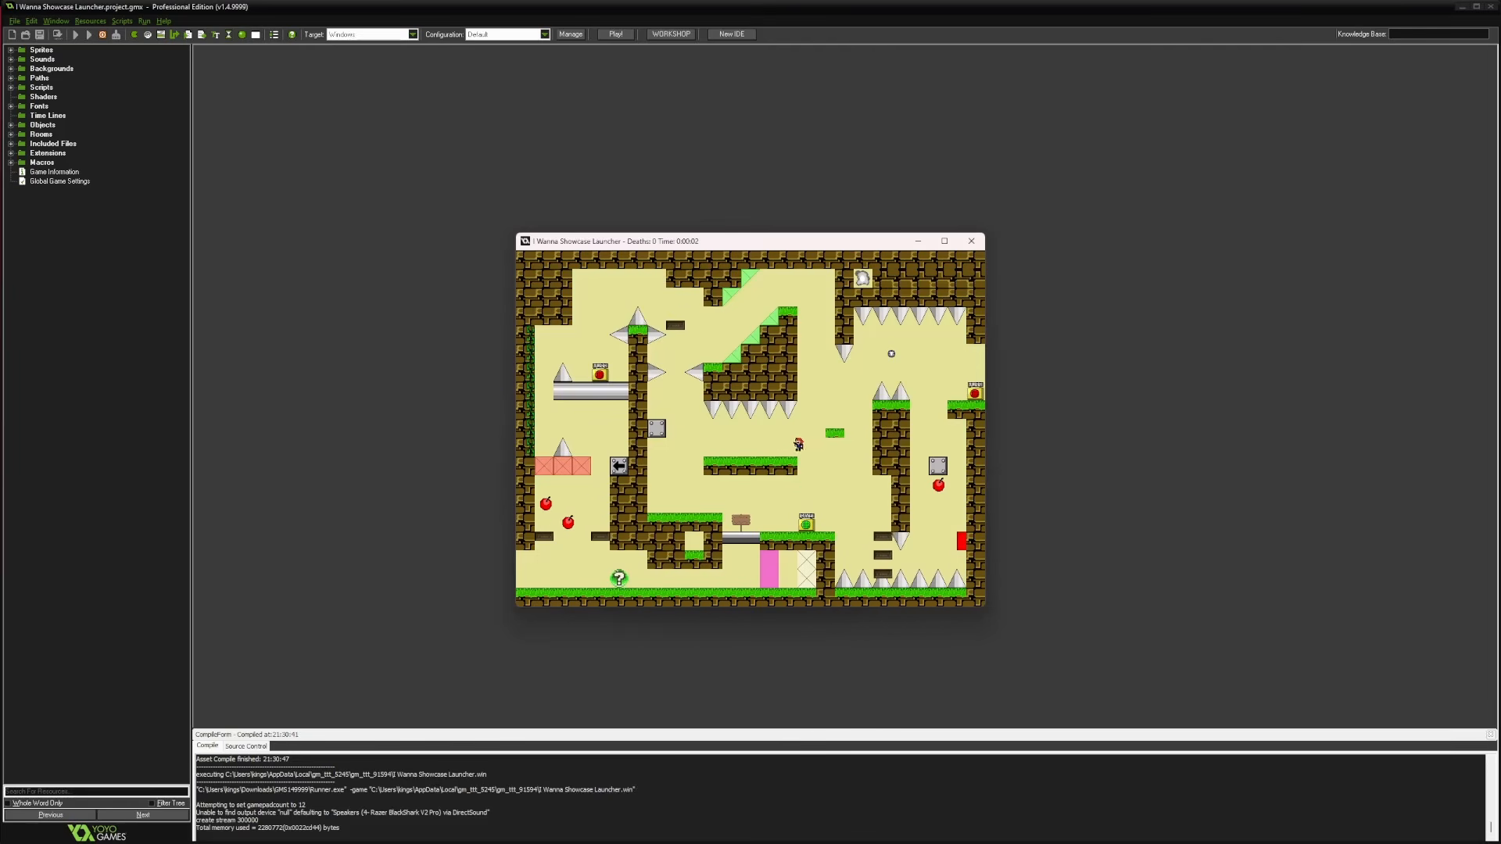
key("shift")
key("Right")
key("shift")
key("Left")
key("Right")
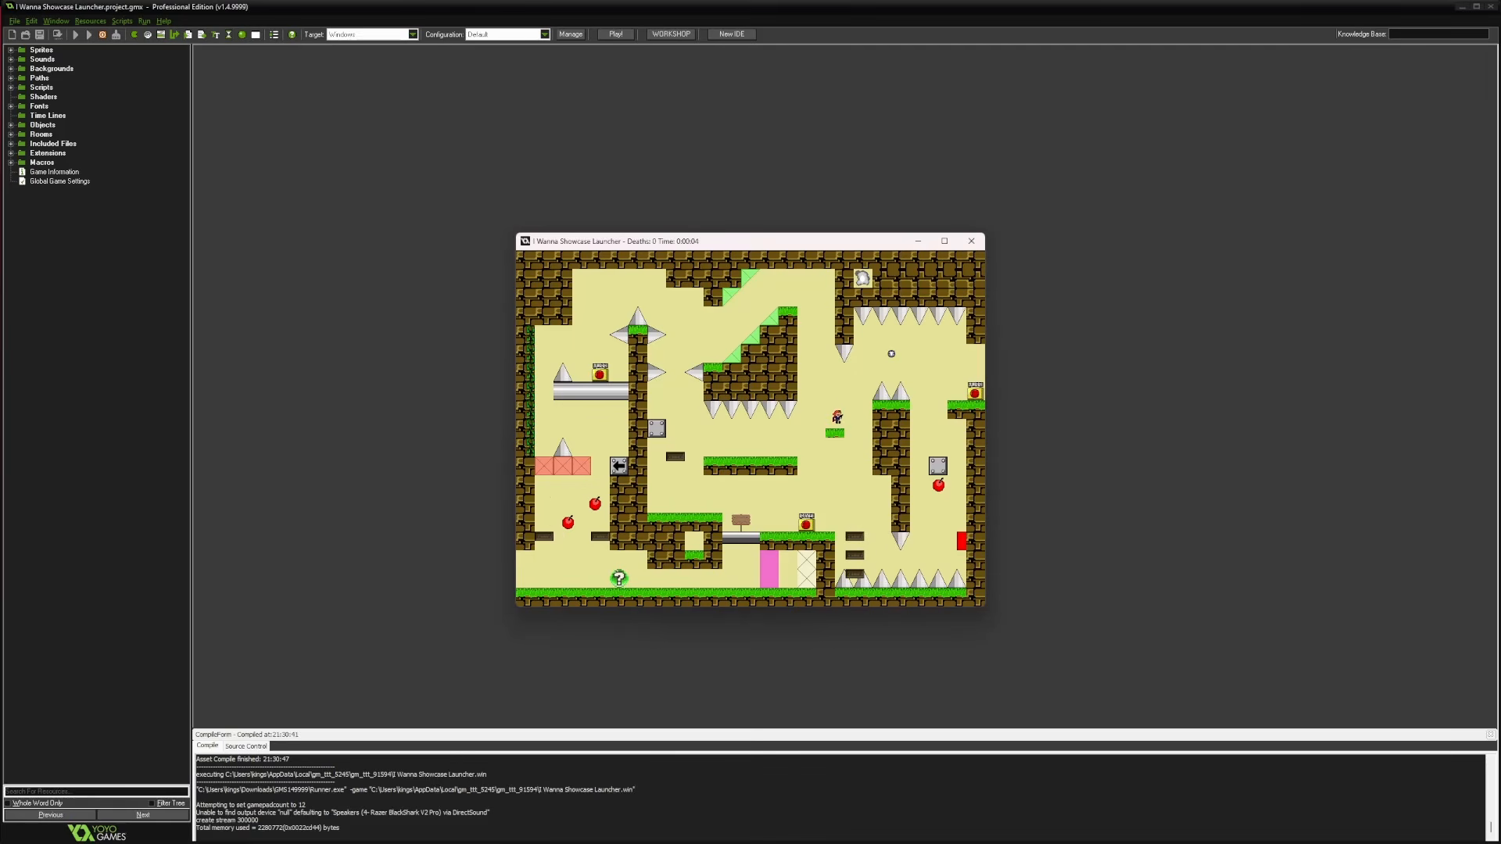
key("Right")
key("shift")
key("shift")
key("shift")
key("z")
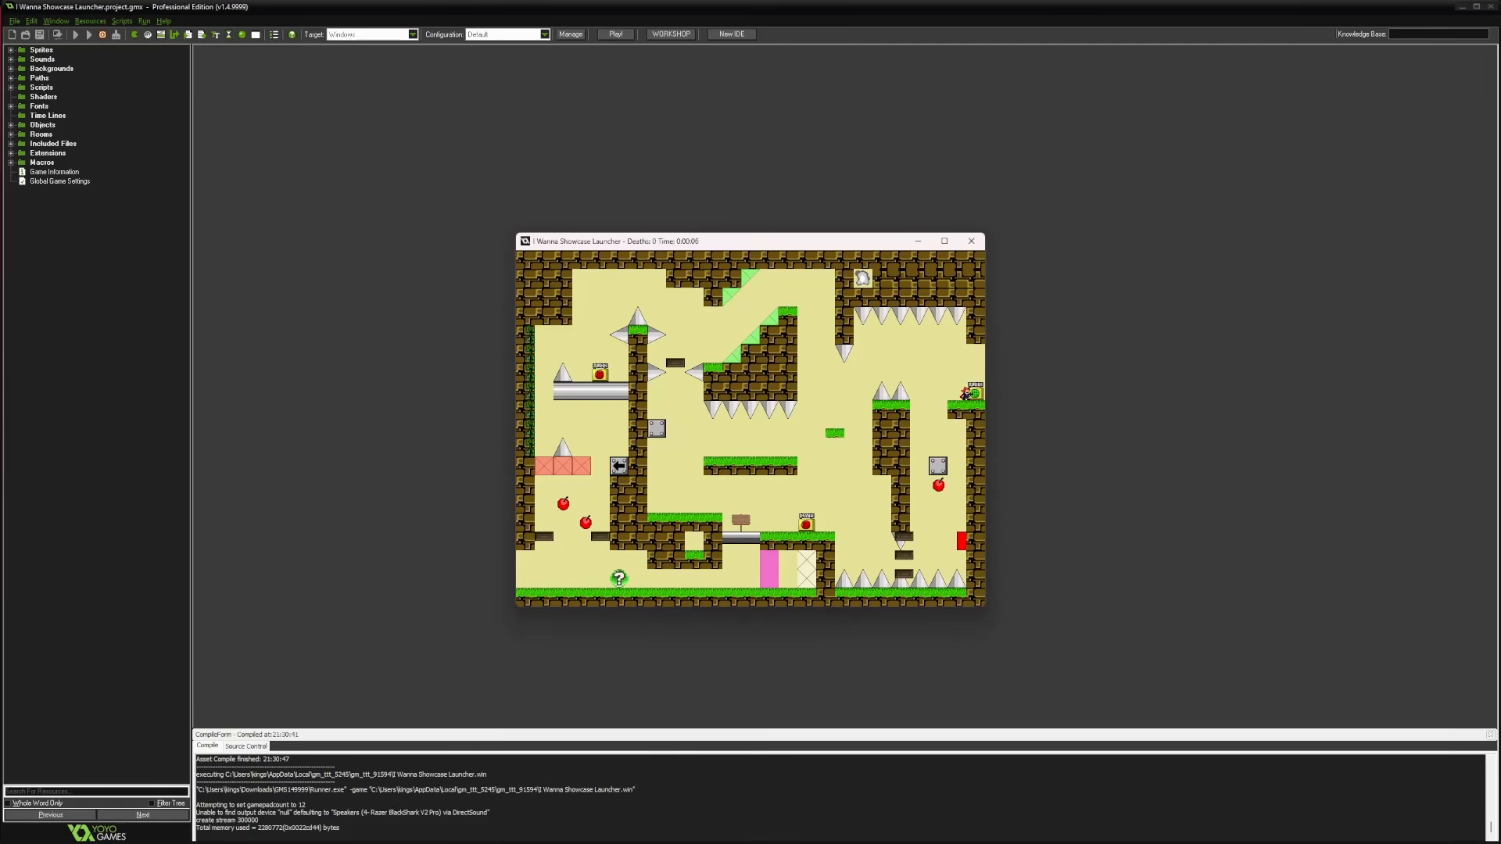
Close the game and bring the I Wanna Launcher folder back to the front
key("Escape")
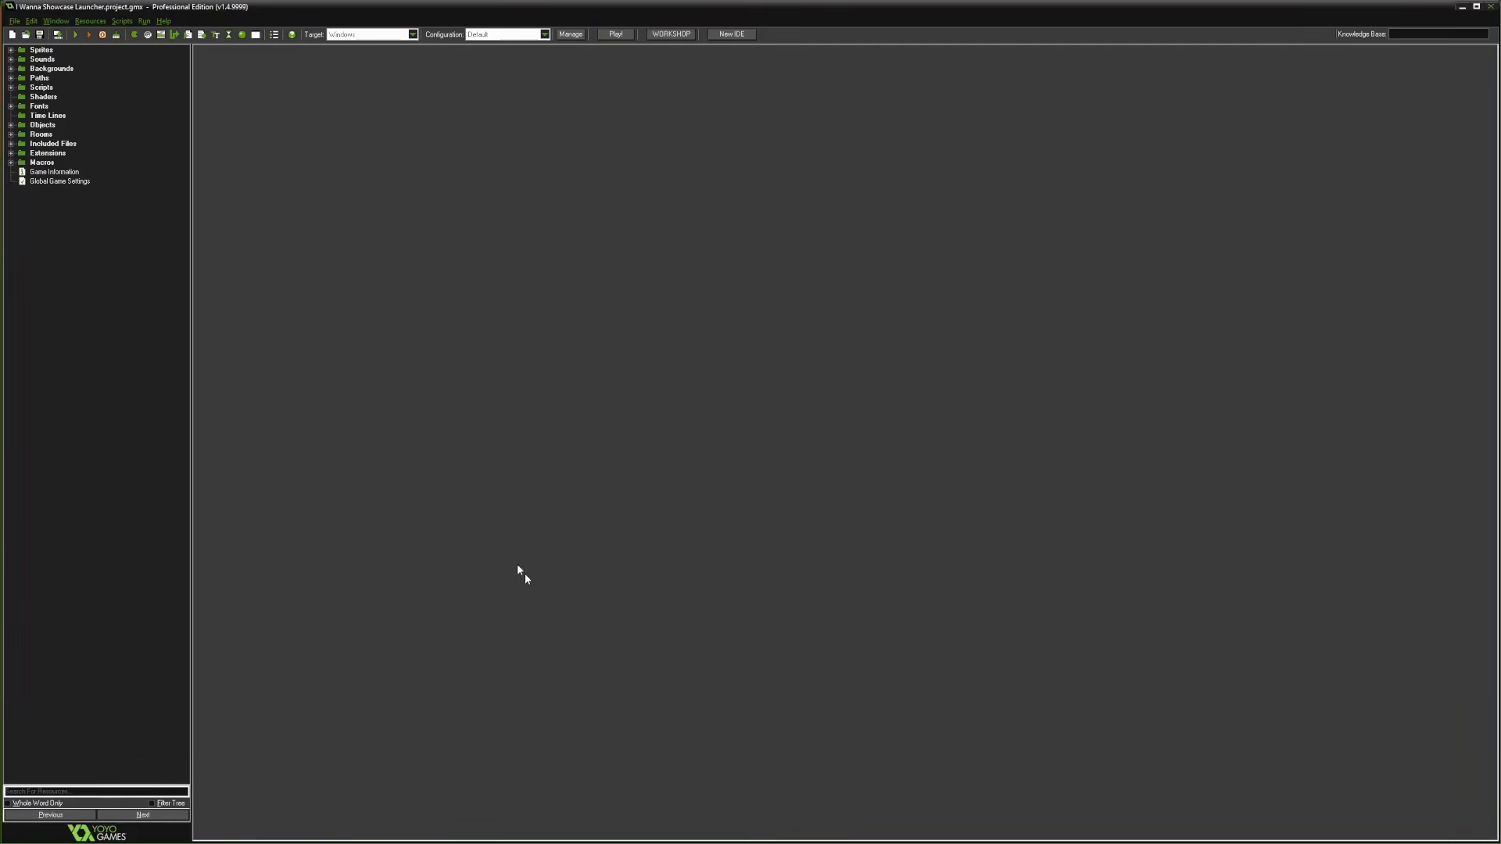
mouse_move(253, 831)
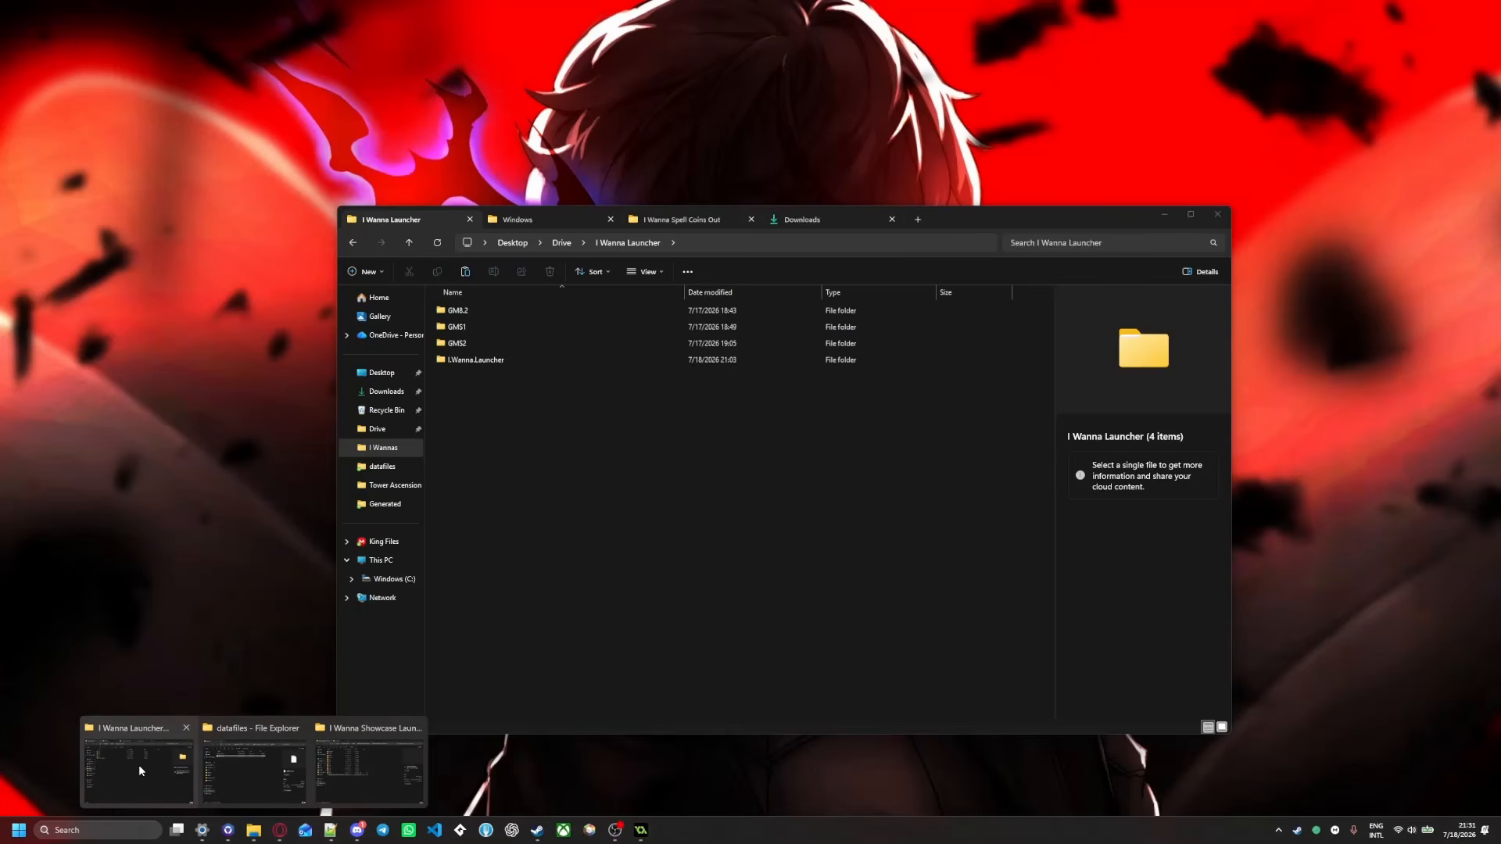
left_click(117, 770)
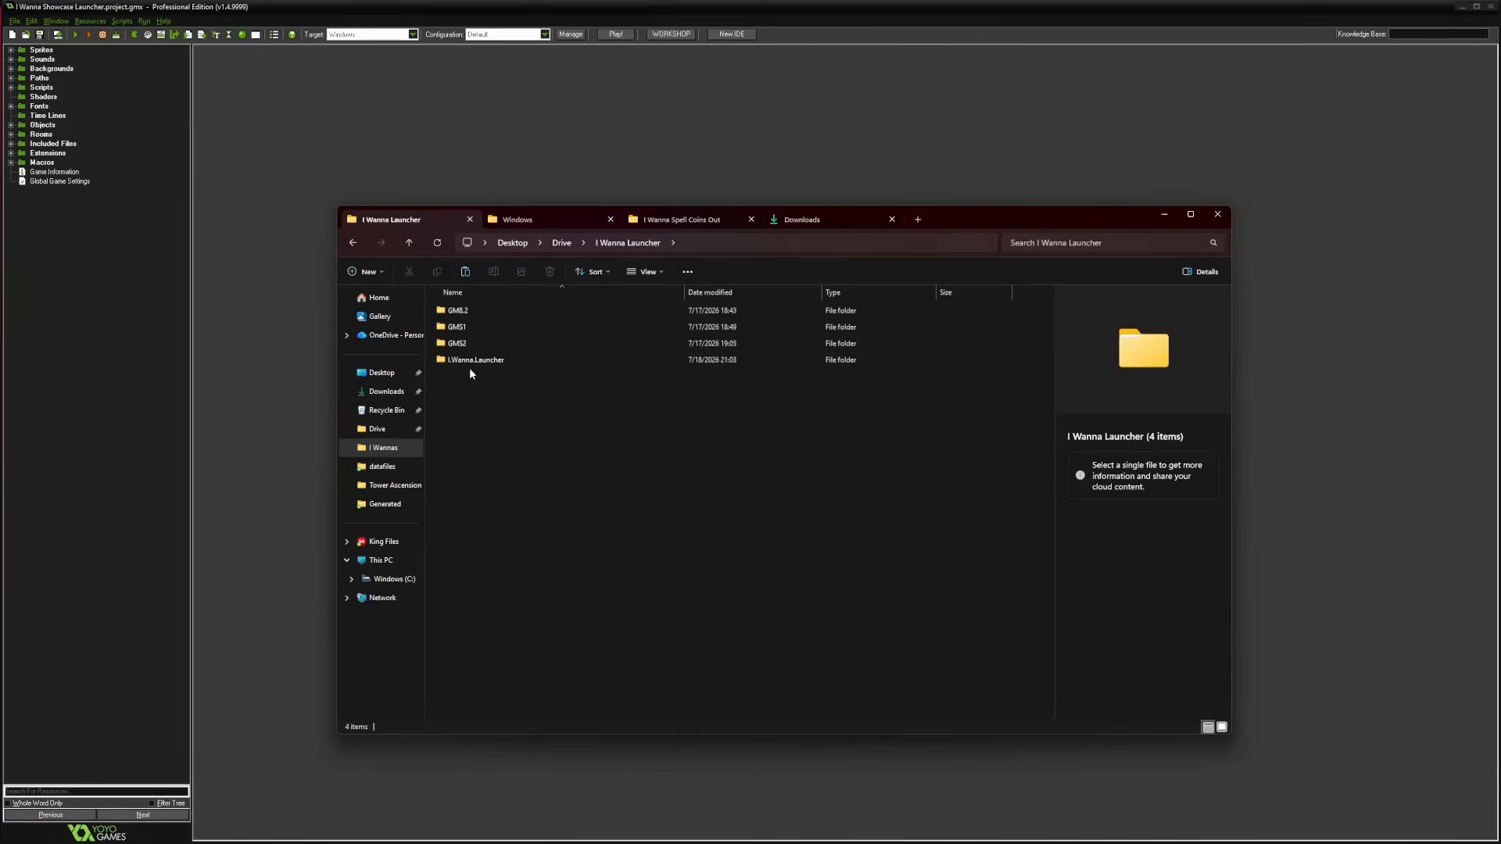
Check I Wanna Showcase Launcher.exe and updater.upt in Generated, then expand GameMaker's Included Files
double_click(466, 313)
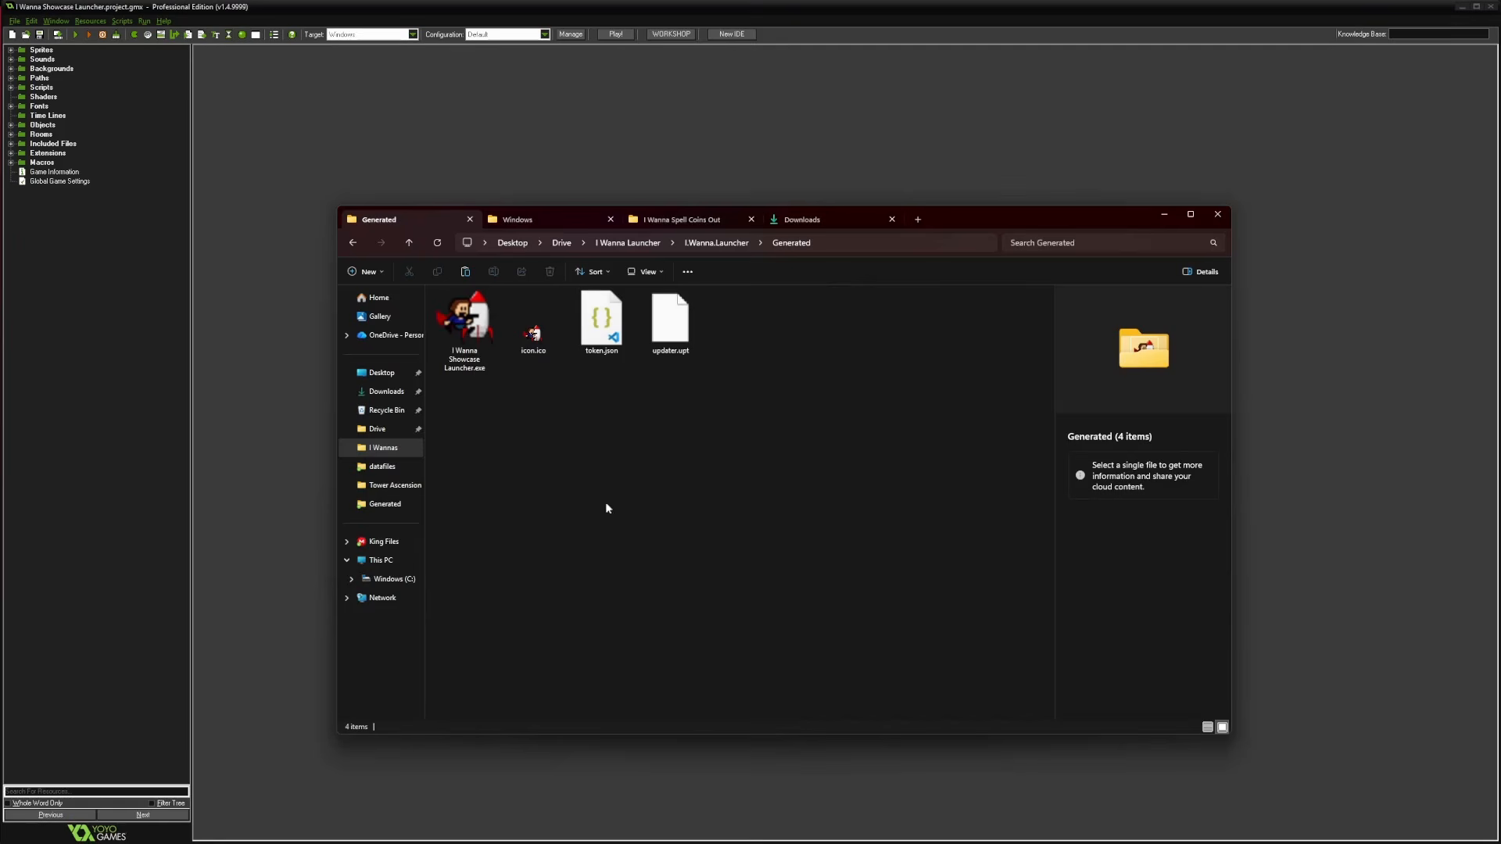
left_click(462, 330)
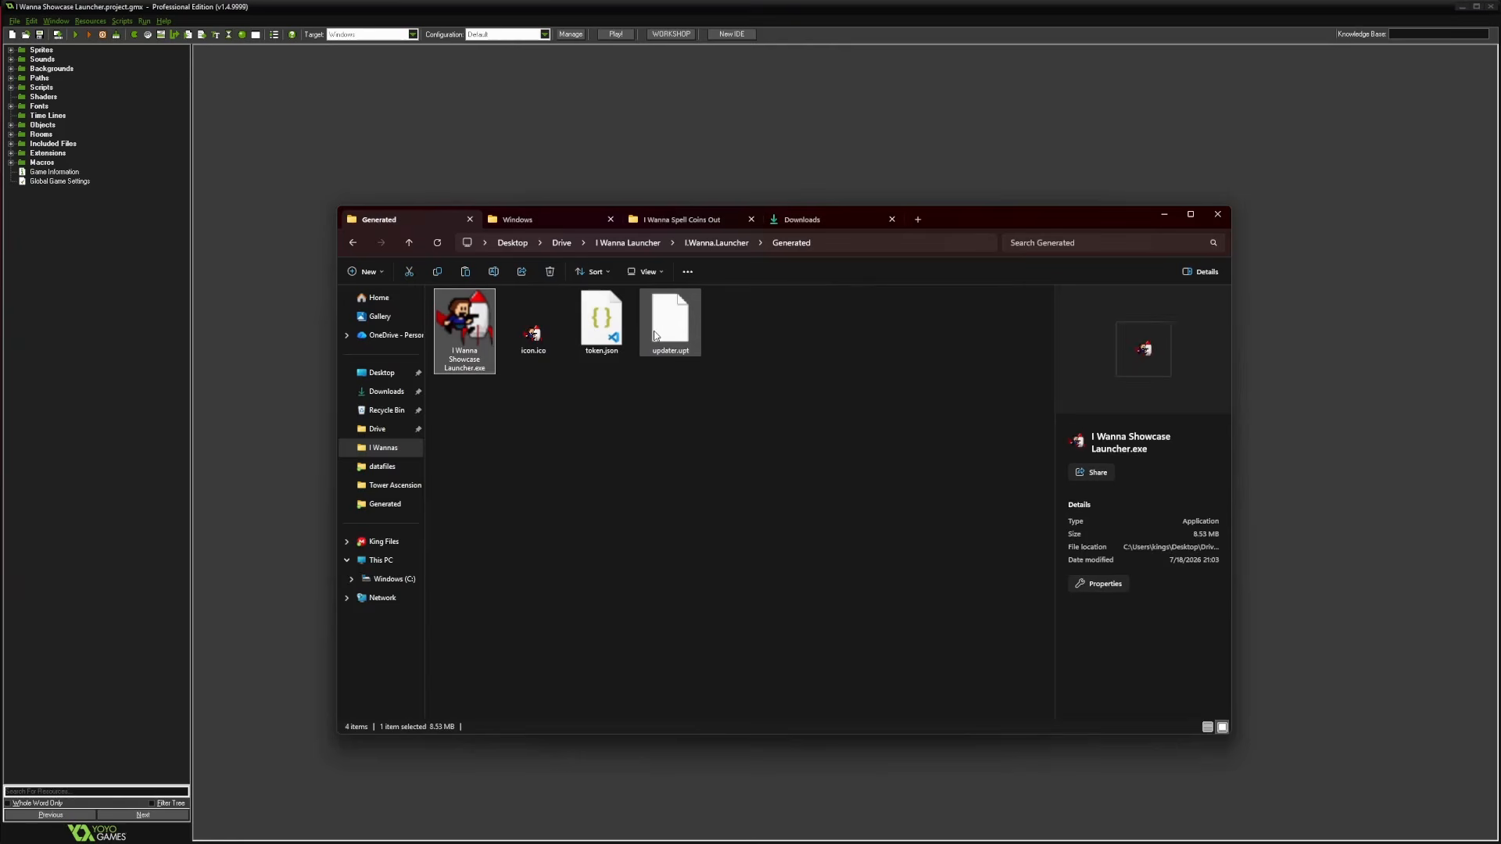
left_click(656, 335)
left_click(476, 338)
left_click(654, 340)
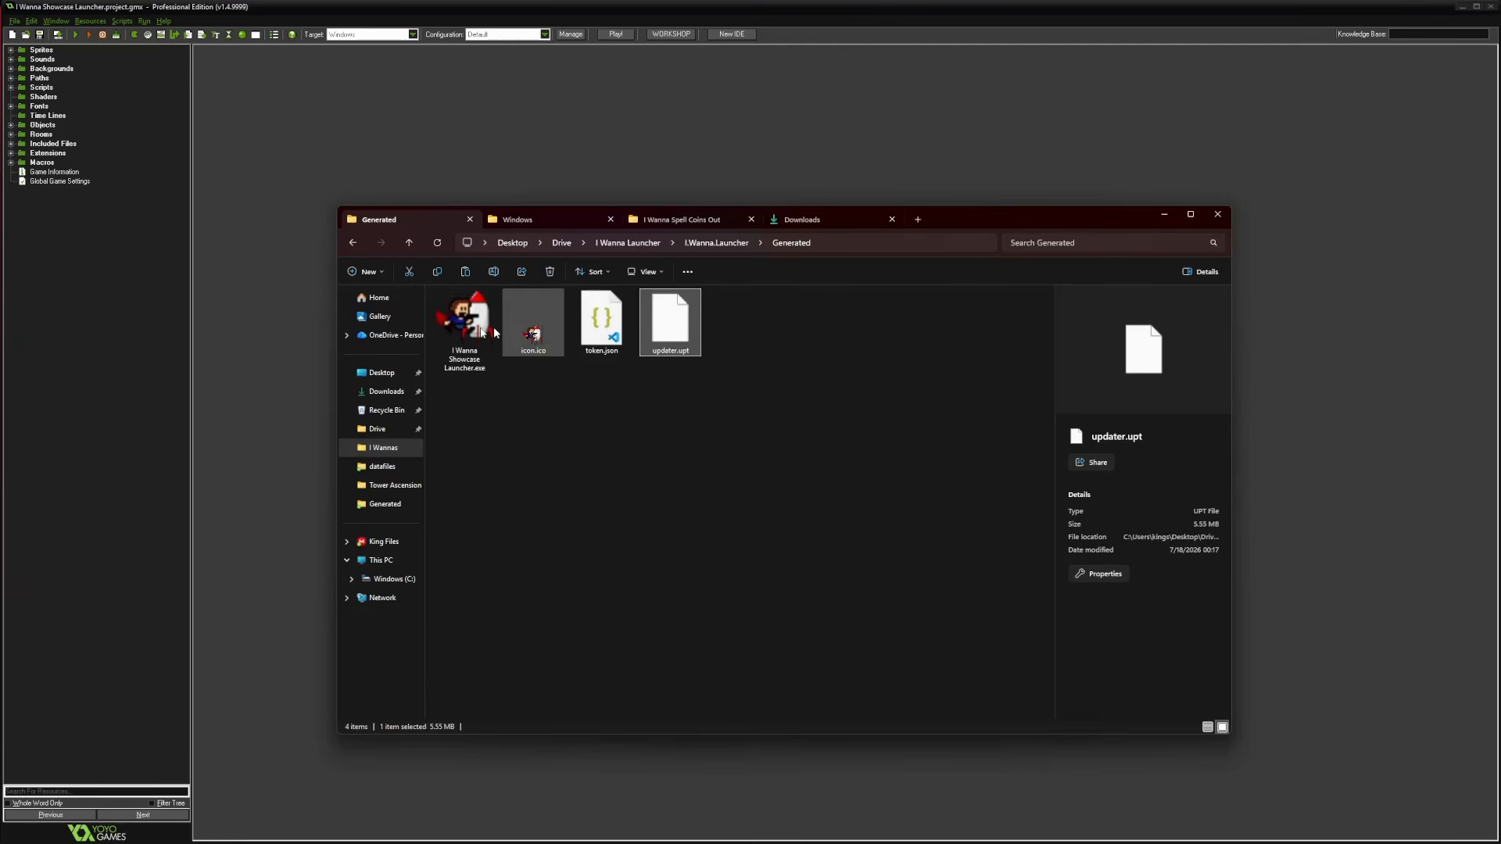
left_click(601, 320)
left_click(591, 562)
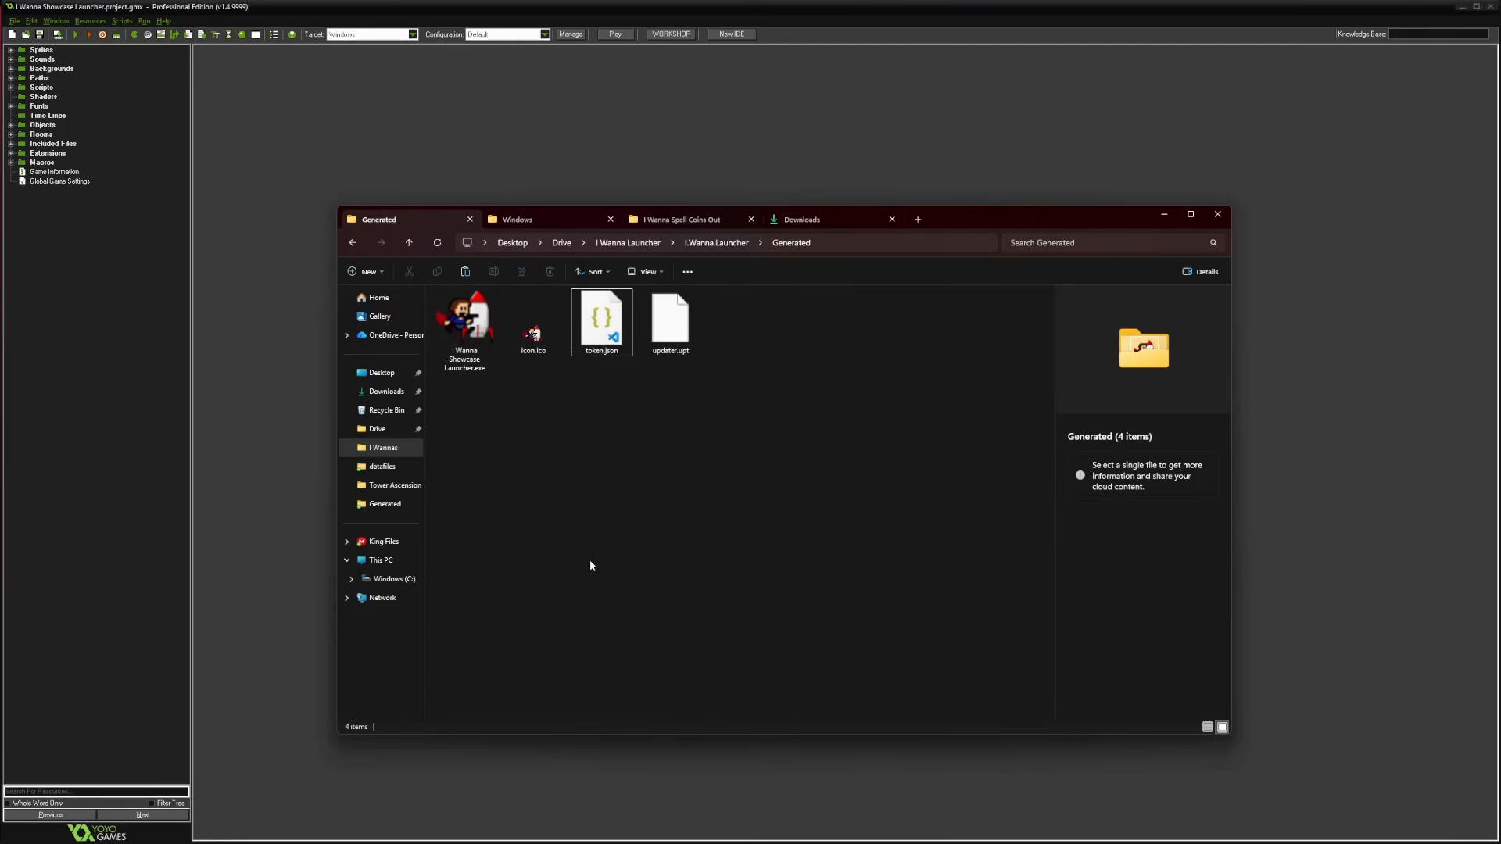
left_click(464, 329)
left_click(656, 321, "ctrl")
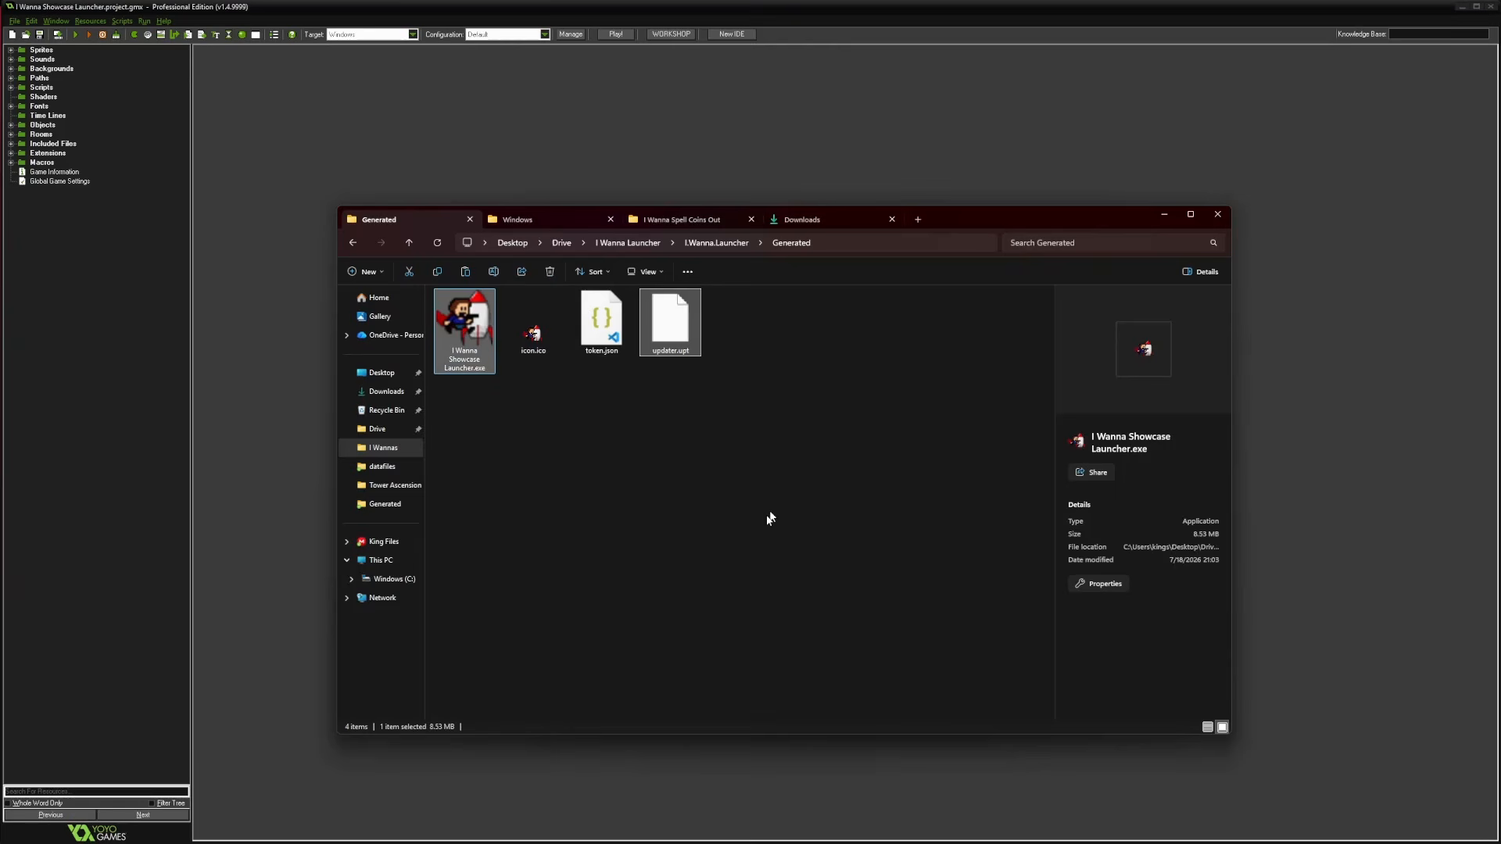
left_click(581, 531)
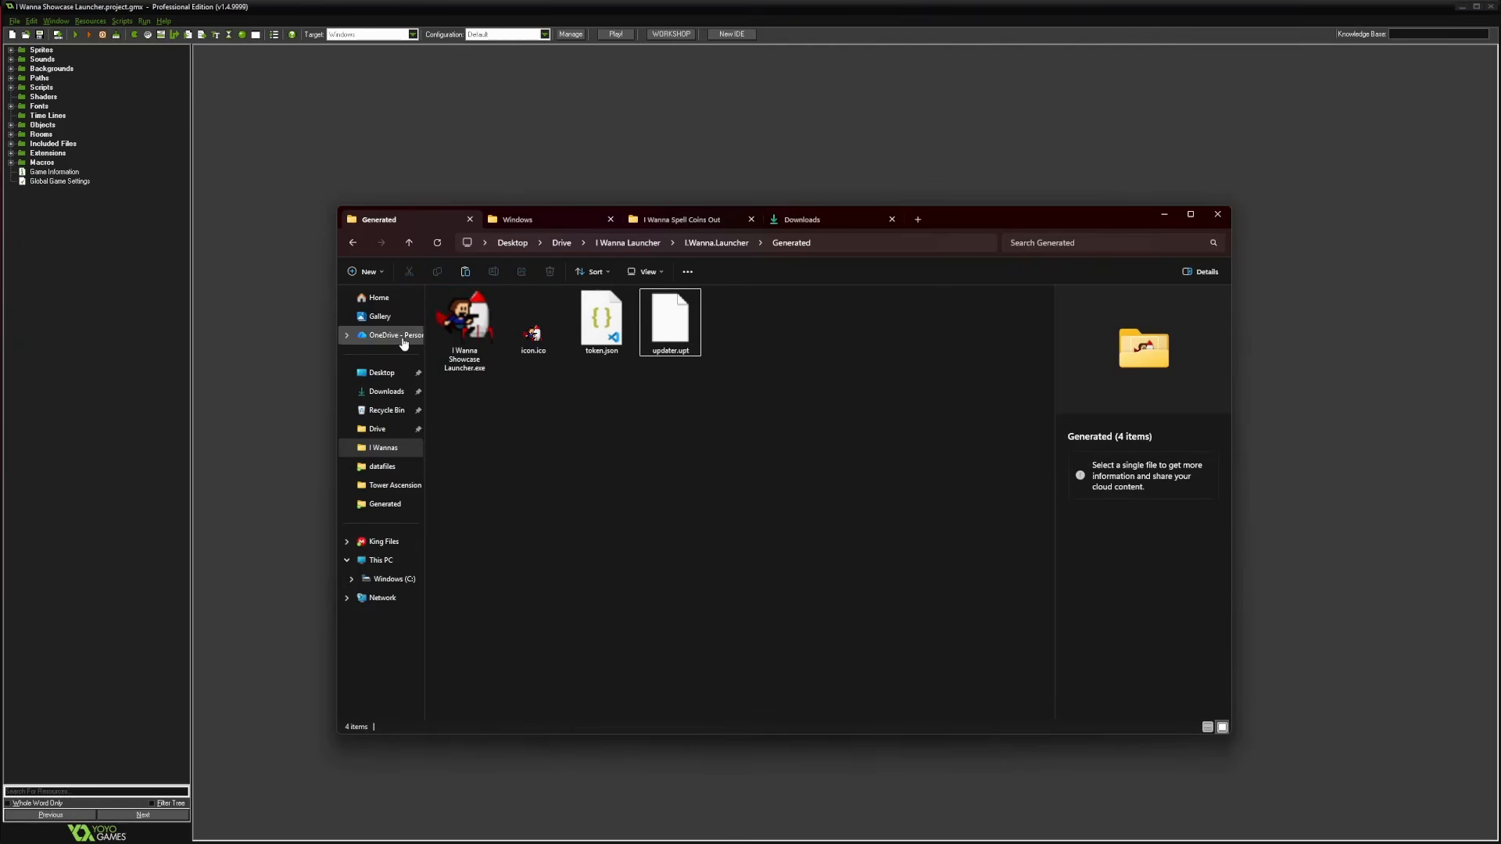
left_click(11, 145)
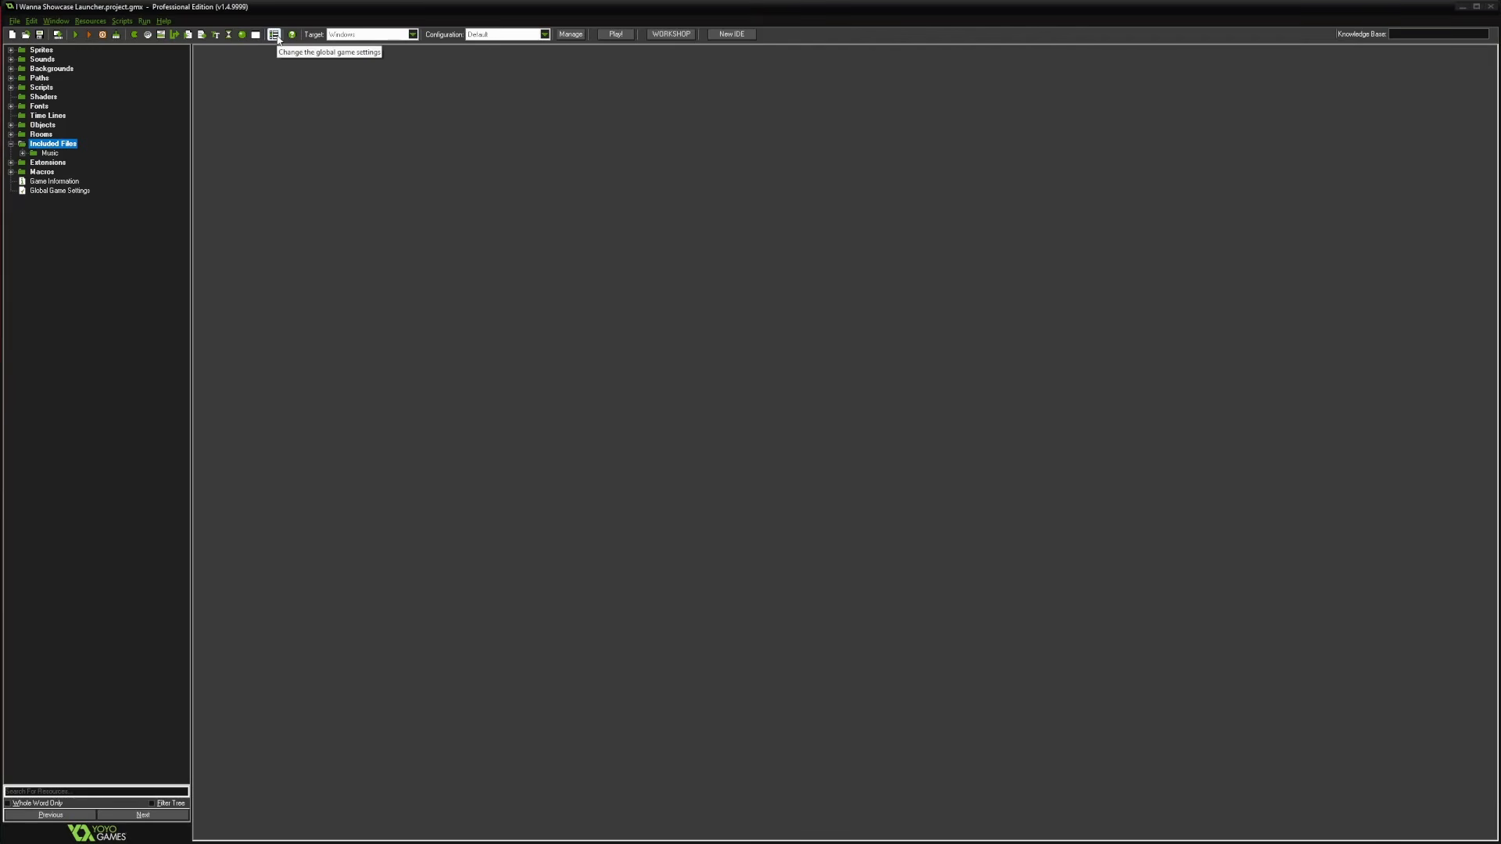
Start a new included file and browse to the I.Wanna.Launcher Generated folder
right_click(52, 145)
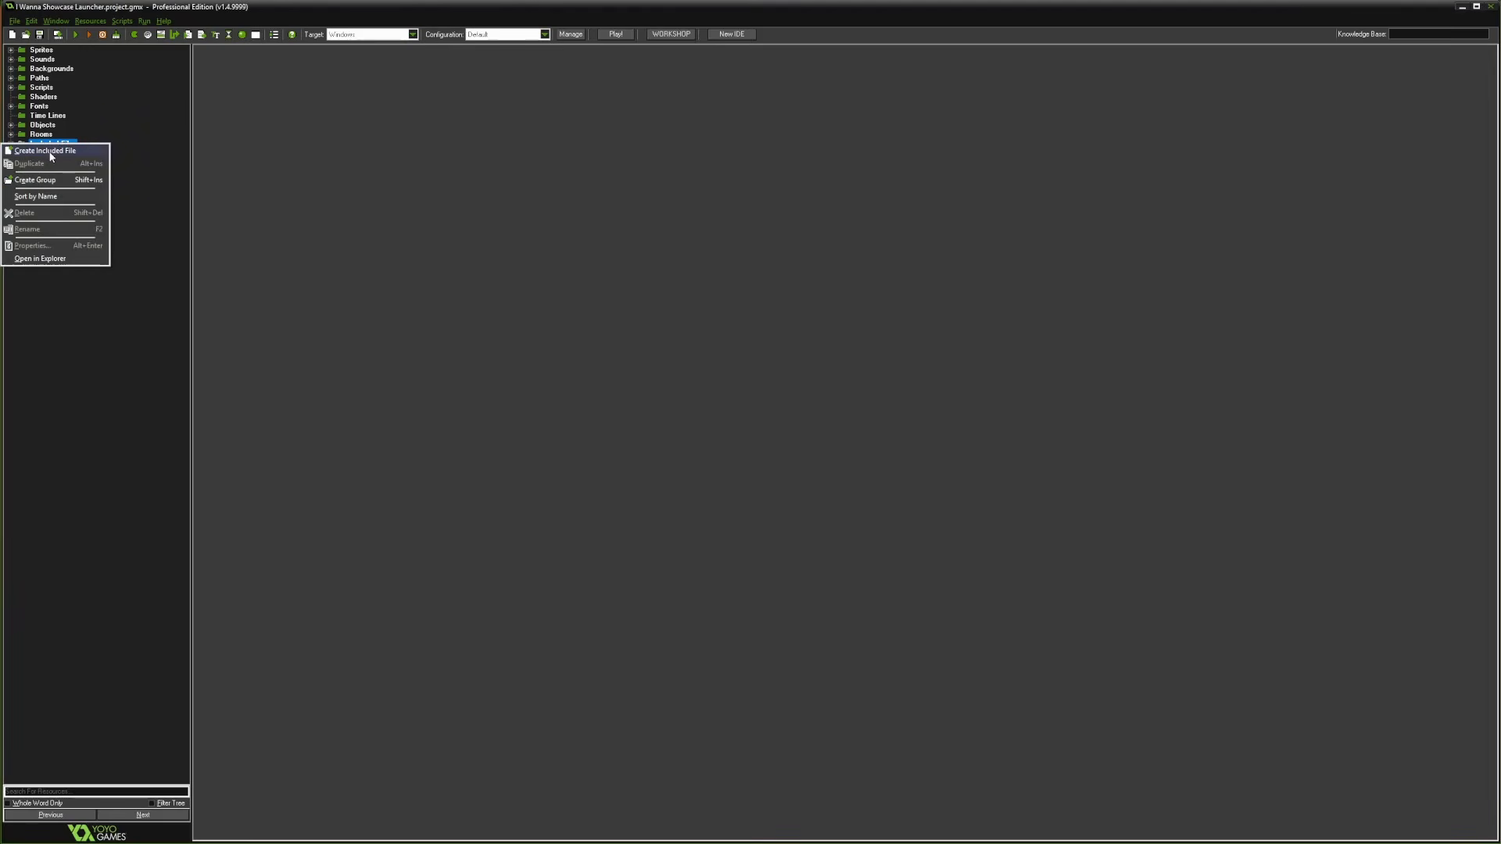
left_click(50, 153)
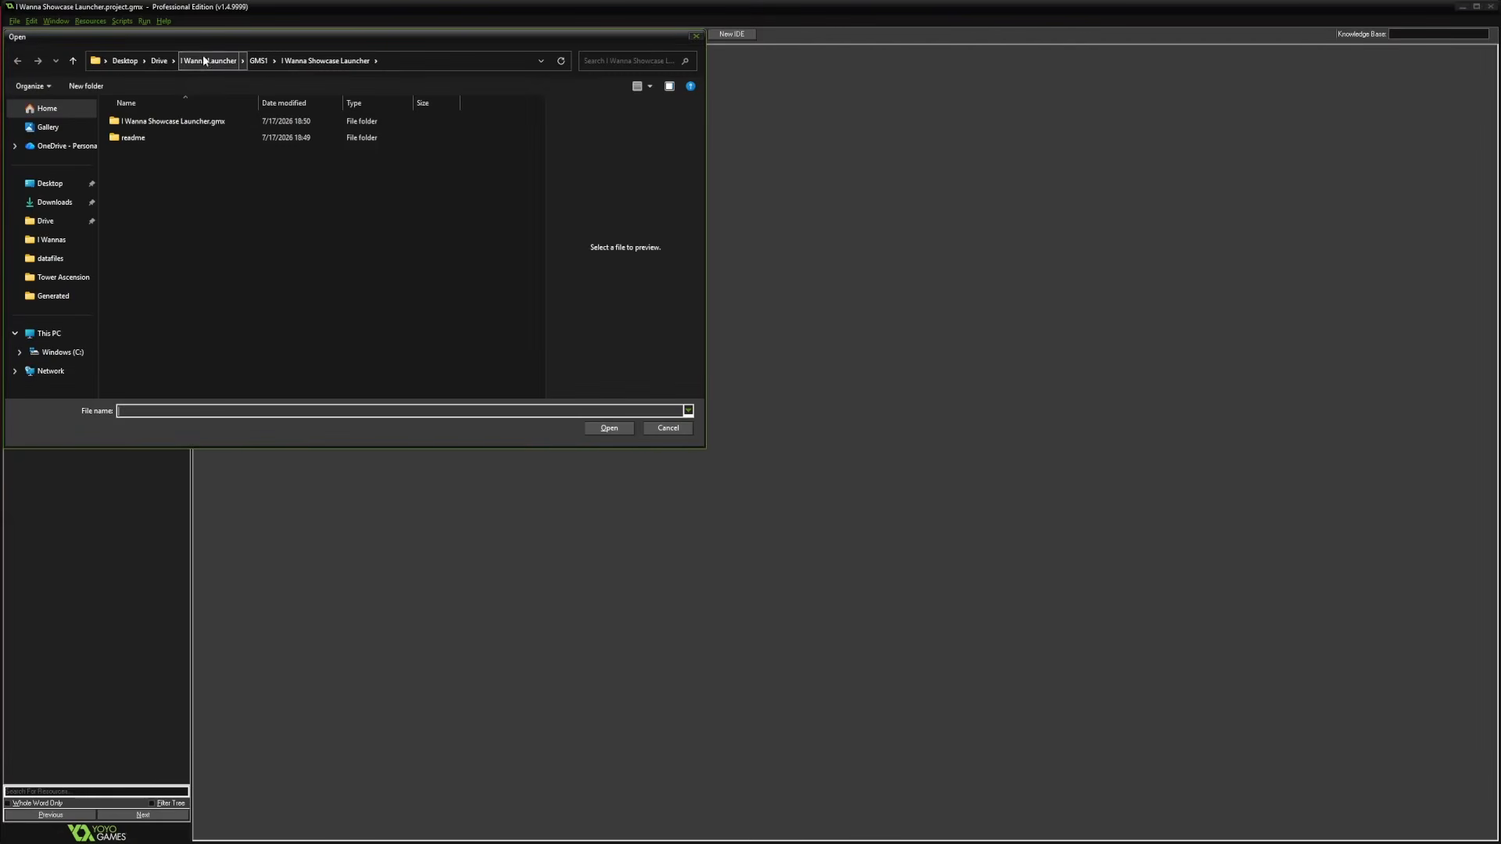
left_click_drag(210, 39, 581, 232)
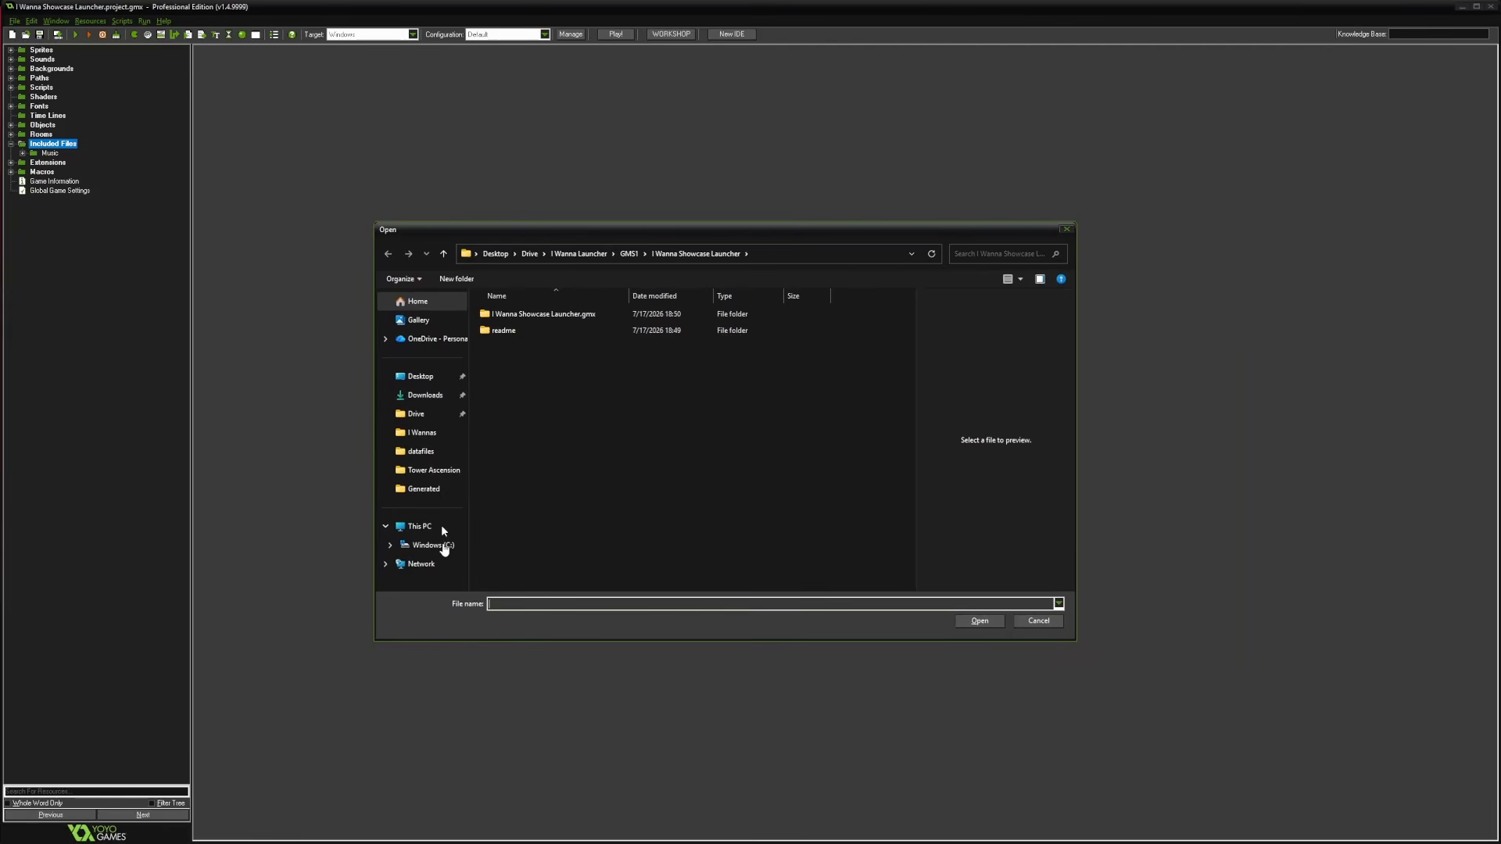
left_click(579, 254)
double_click(498, 332)
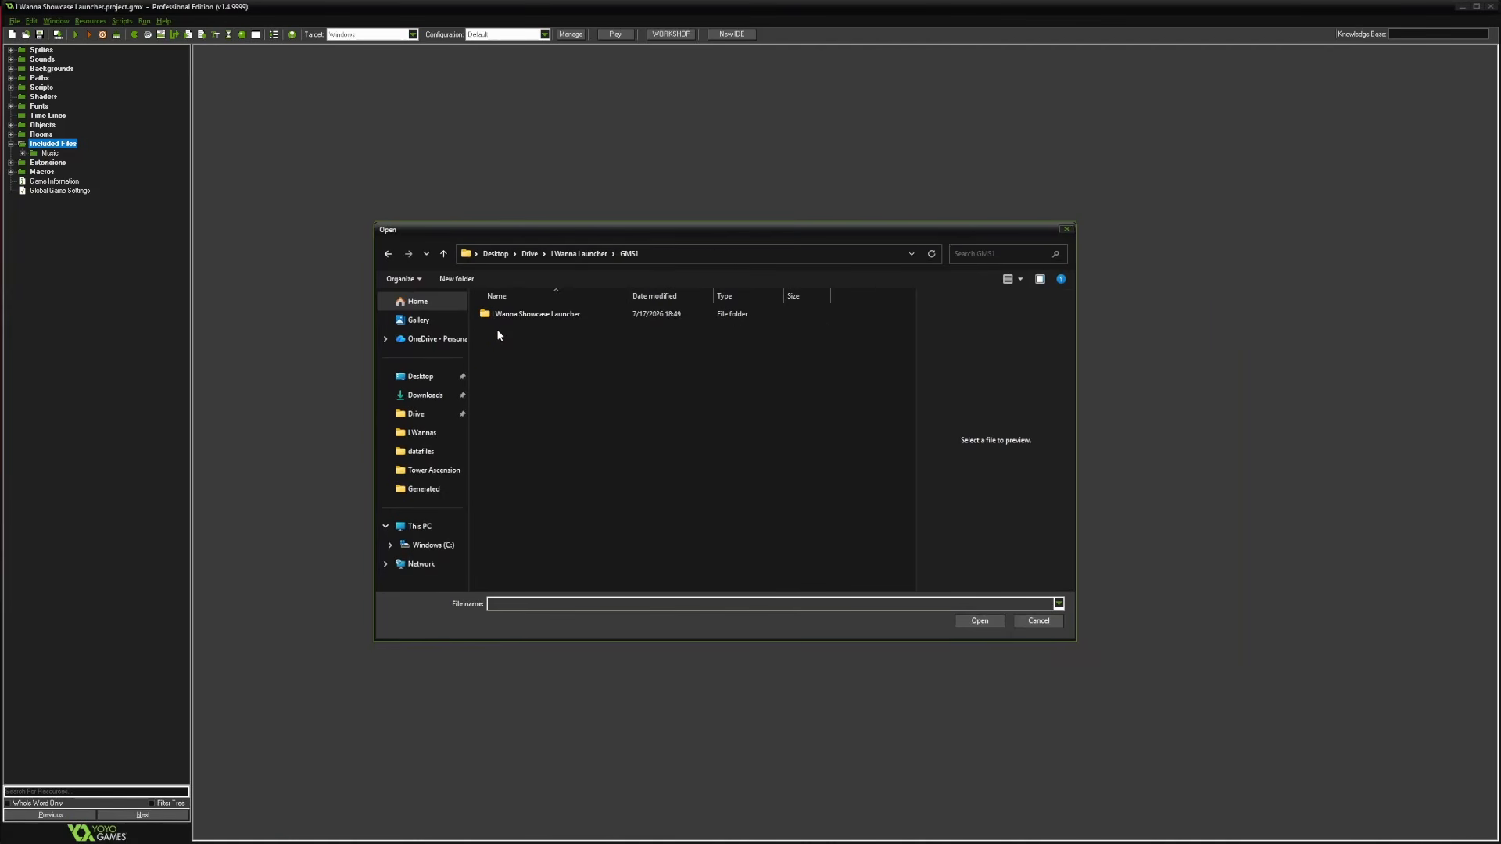
key("alt+Up")
left_click(534, 364)
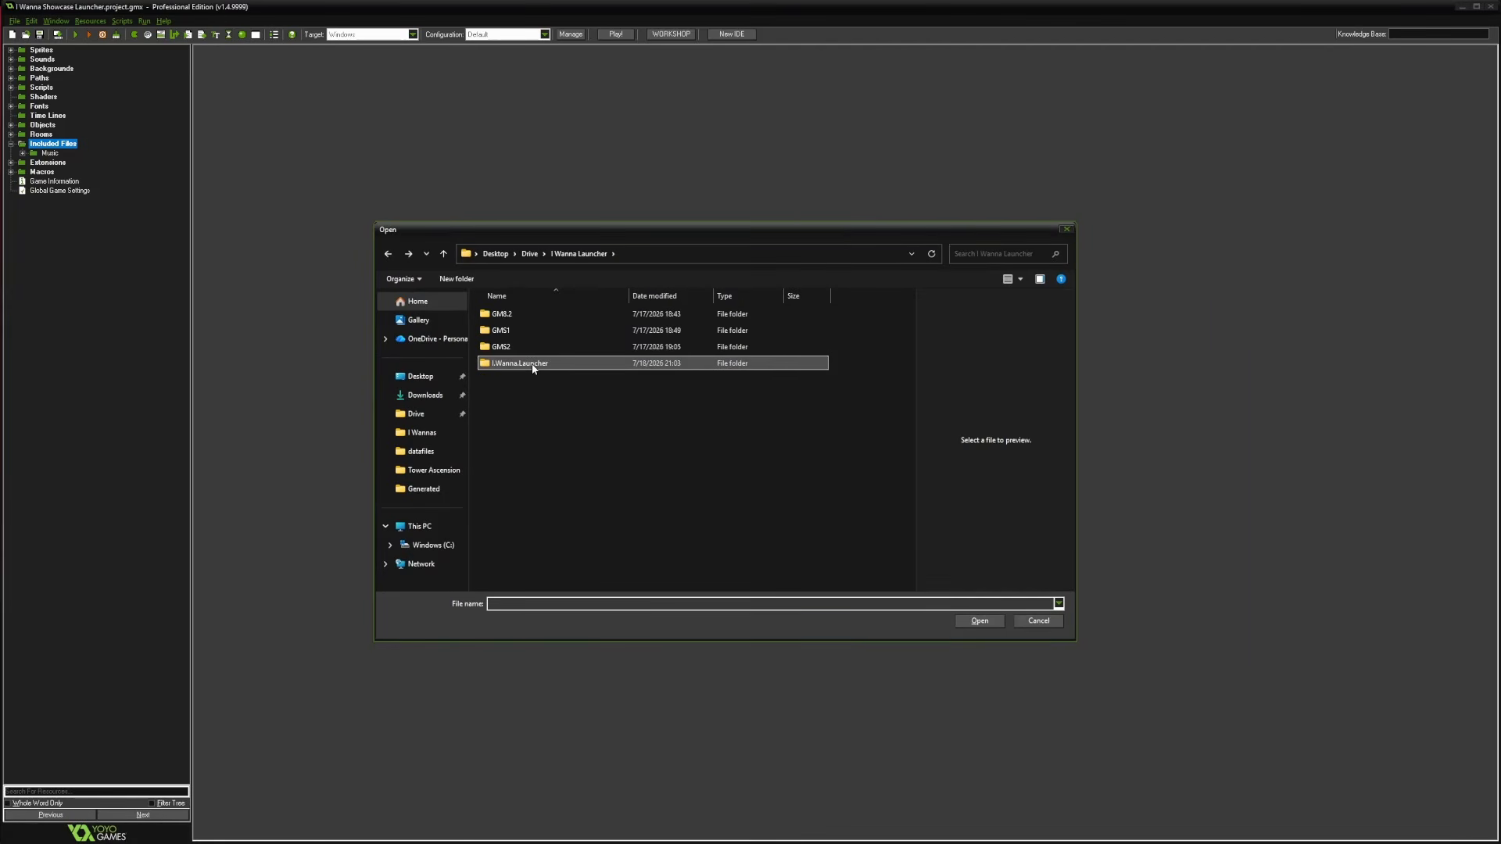
double_click(534, 364)
double_click(522, 314)
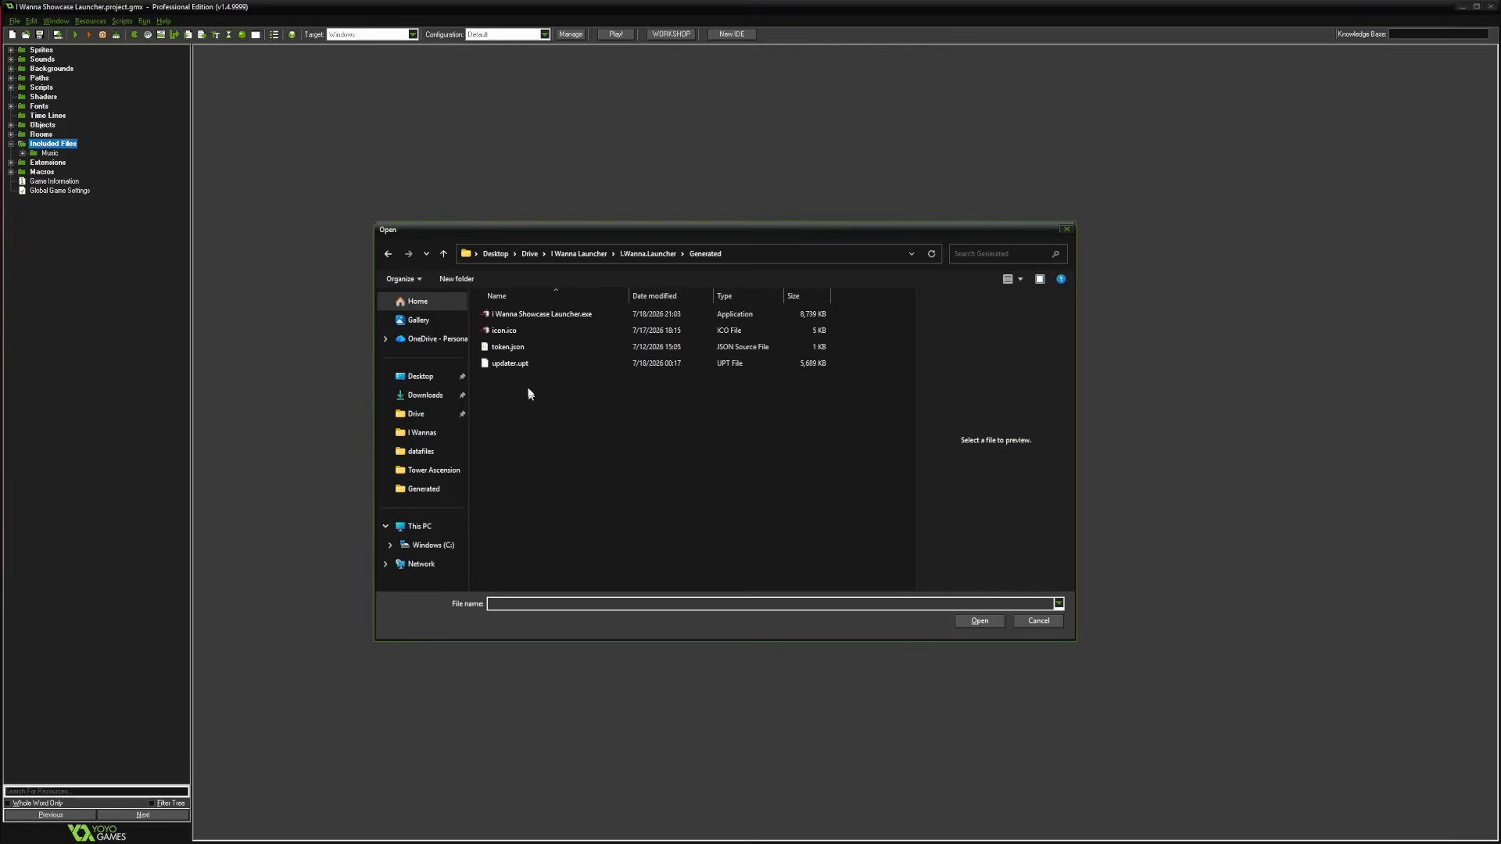
Add I Wanna Showcase Launcher.exe and updater.upt together as included files
left_click(566, 315)
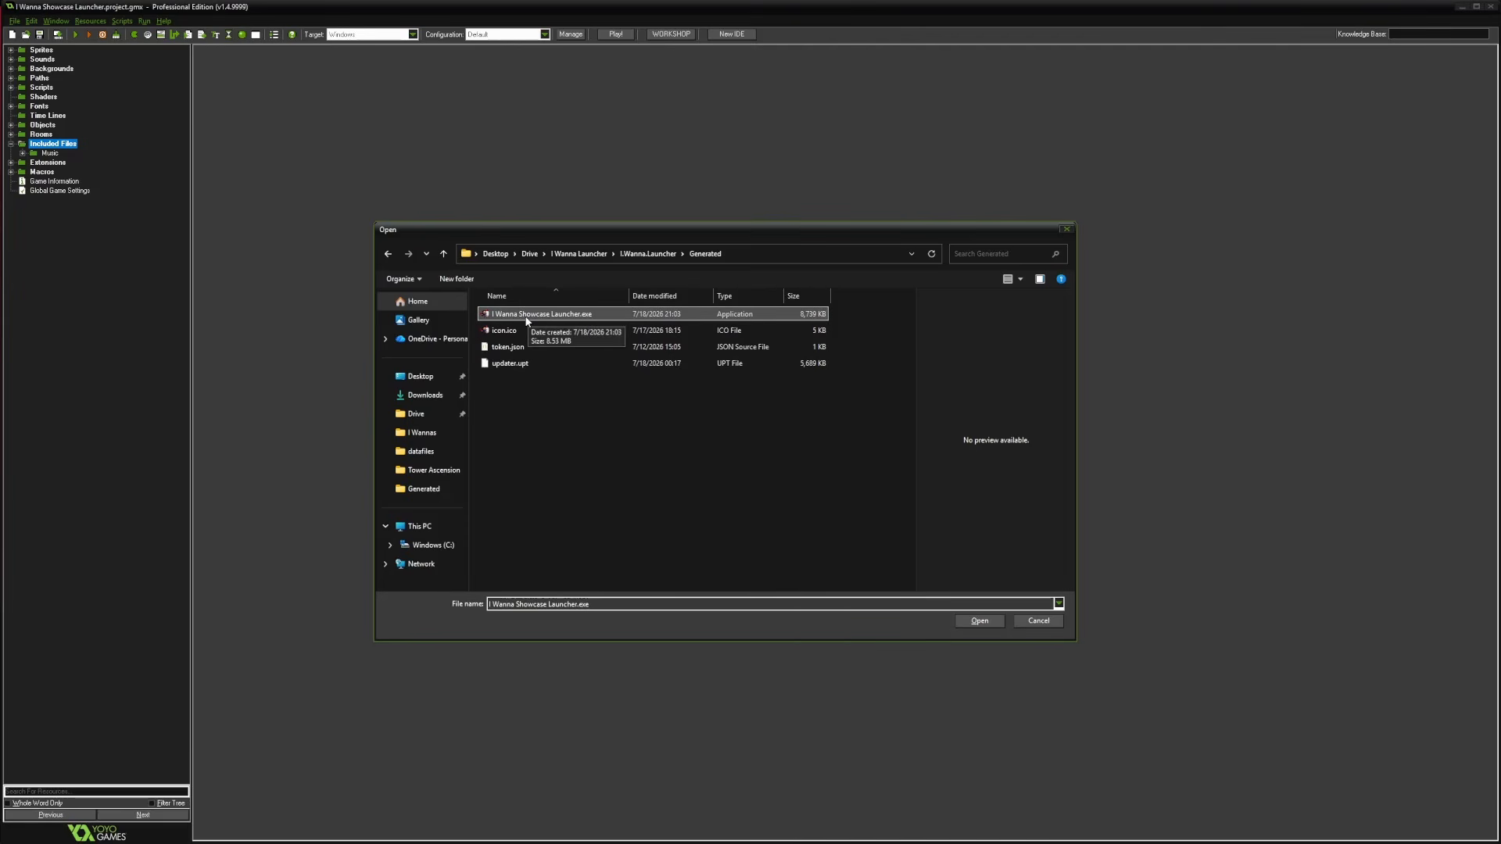
left_click(492, 364)
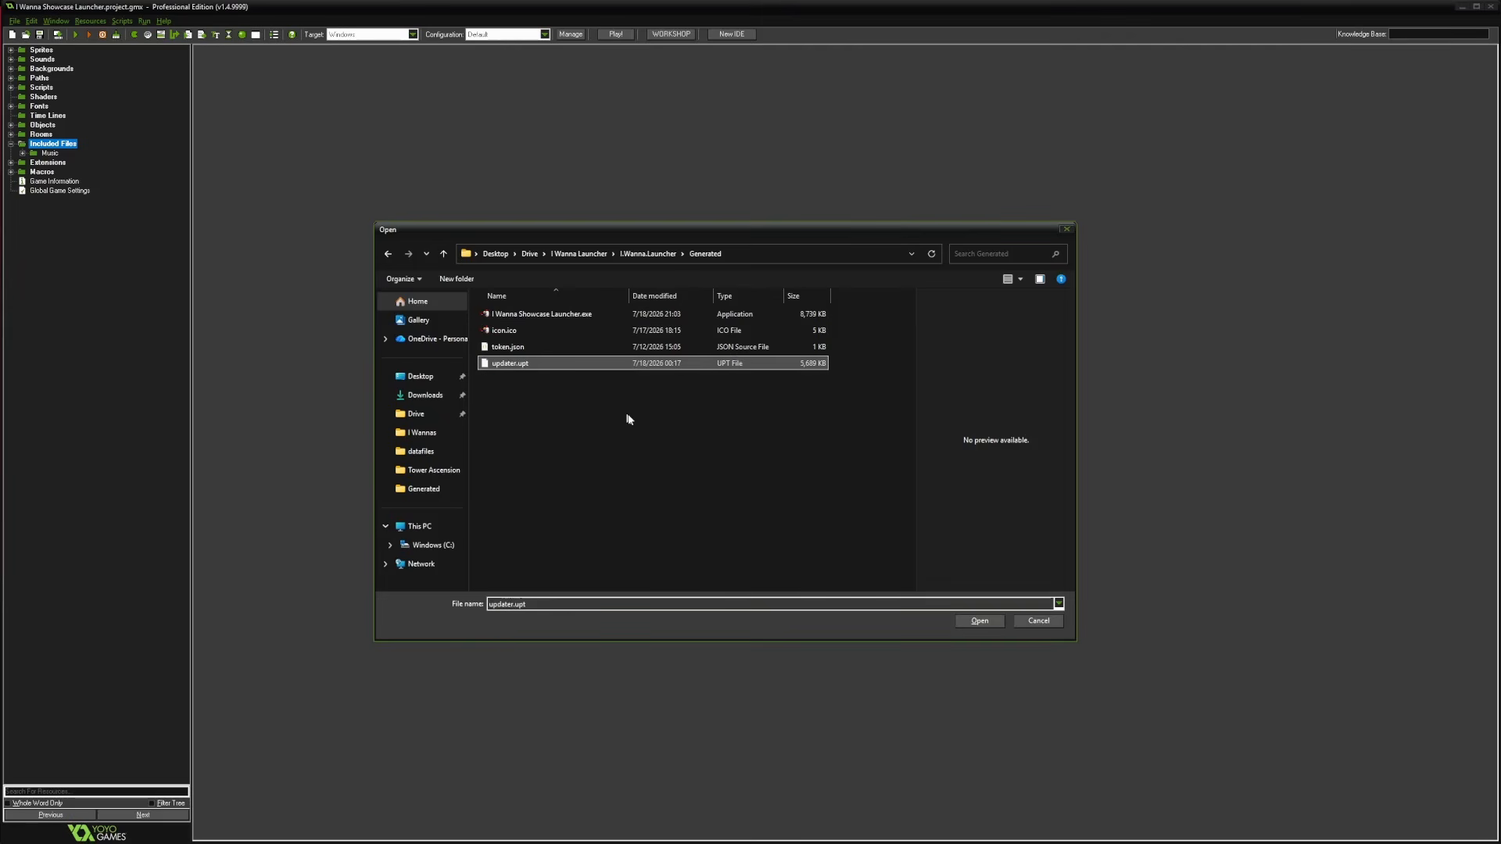
left_click(523, 318, "ctrl")
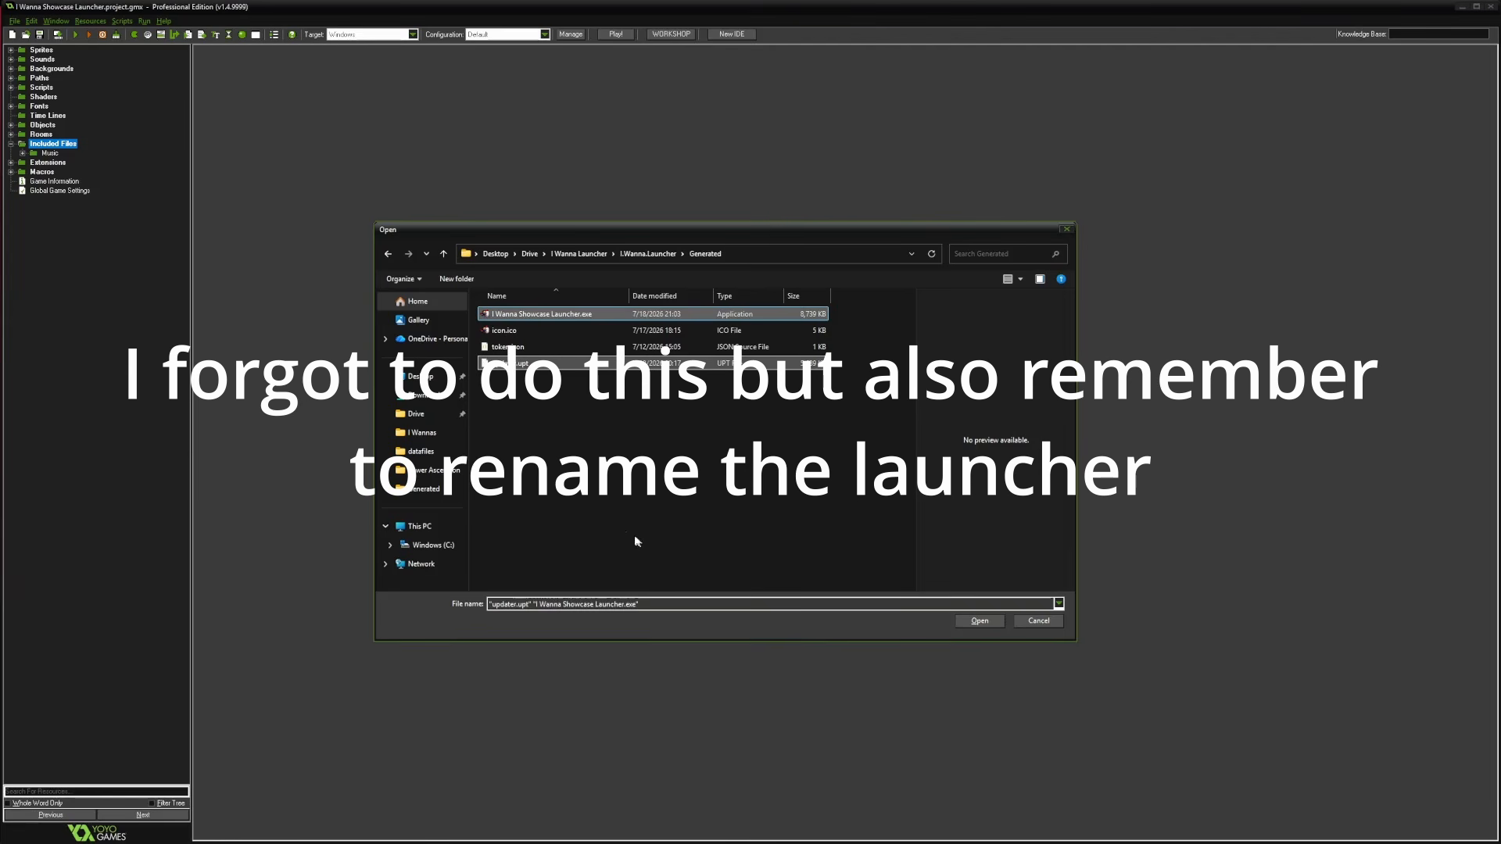
left_click(980, 621)
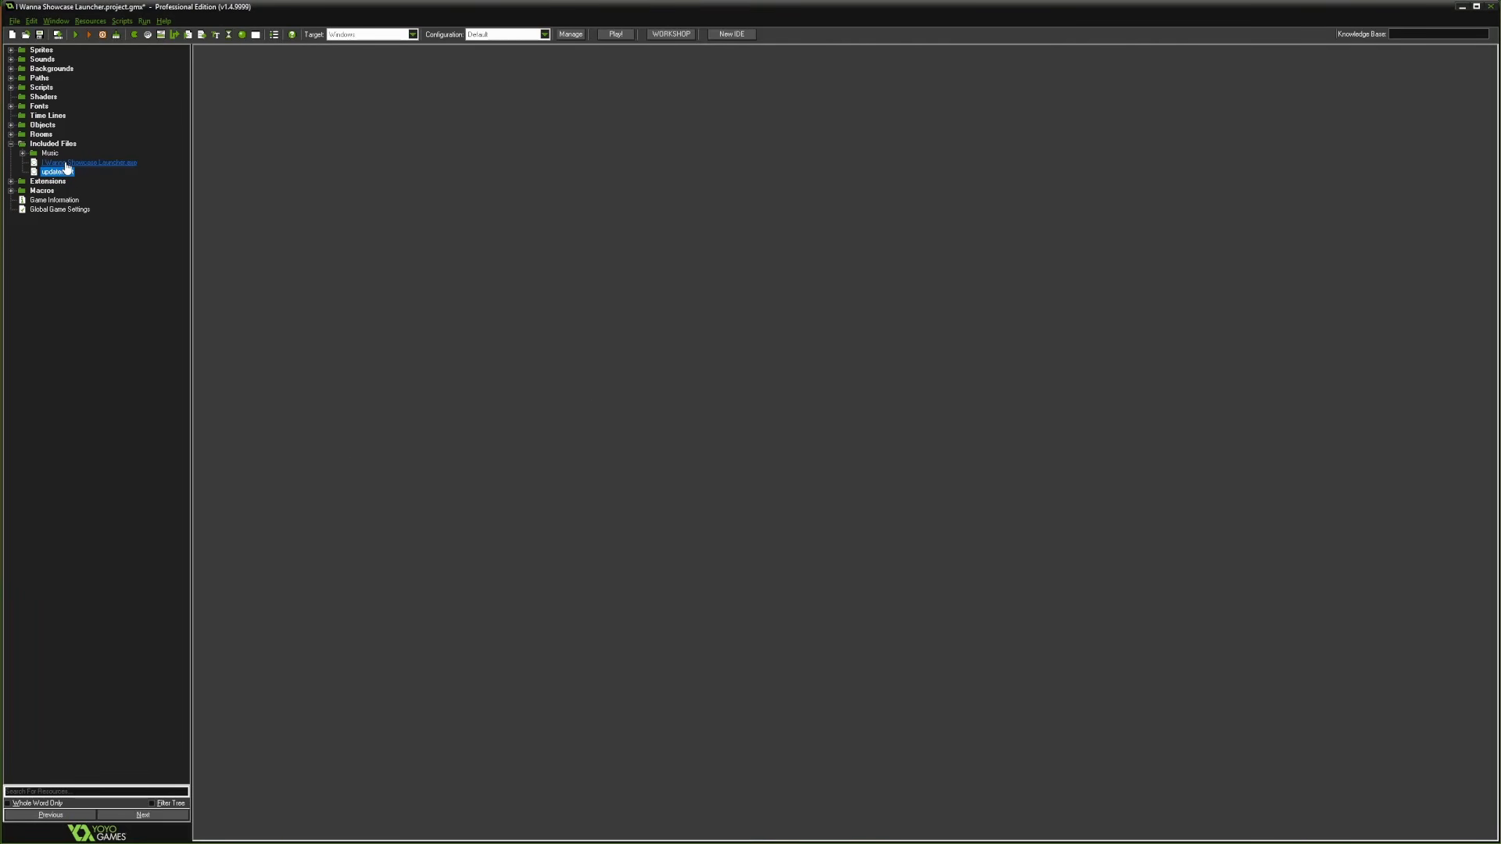
In Global Game Settings' Windows tab, set Display Name to 'I Wanna Showcase Launcher', version 1.0.0.0
left_click(274, 37)
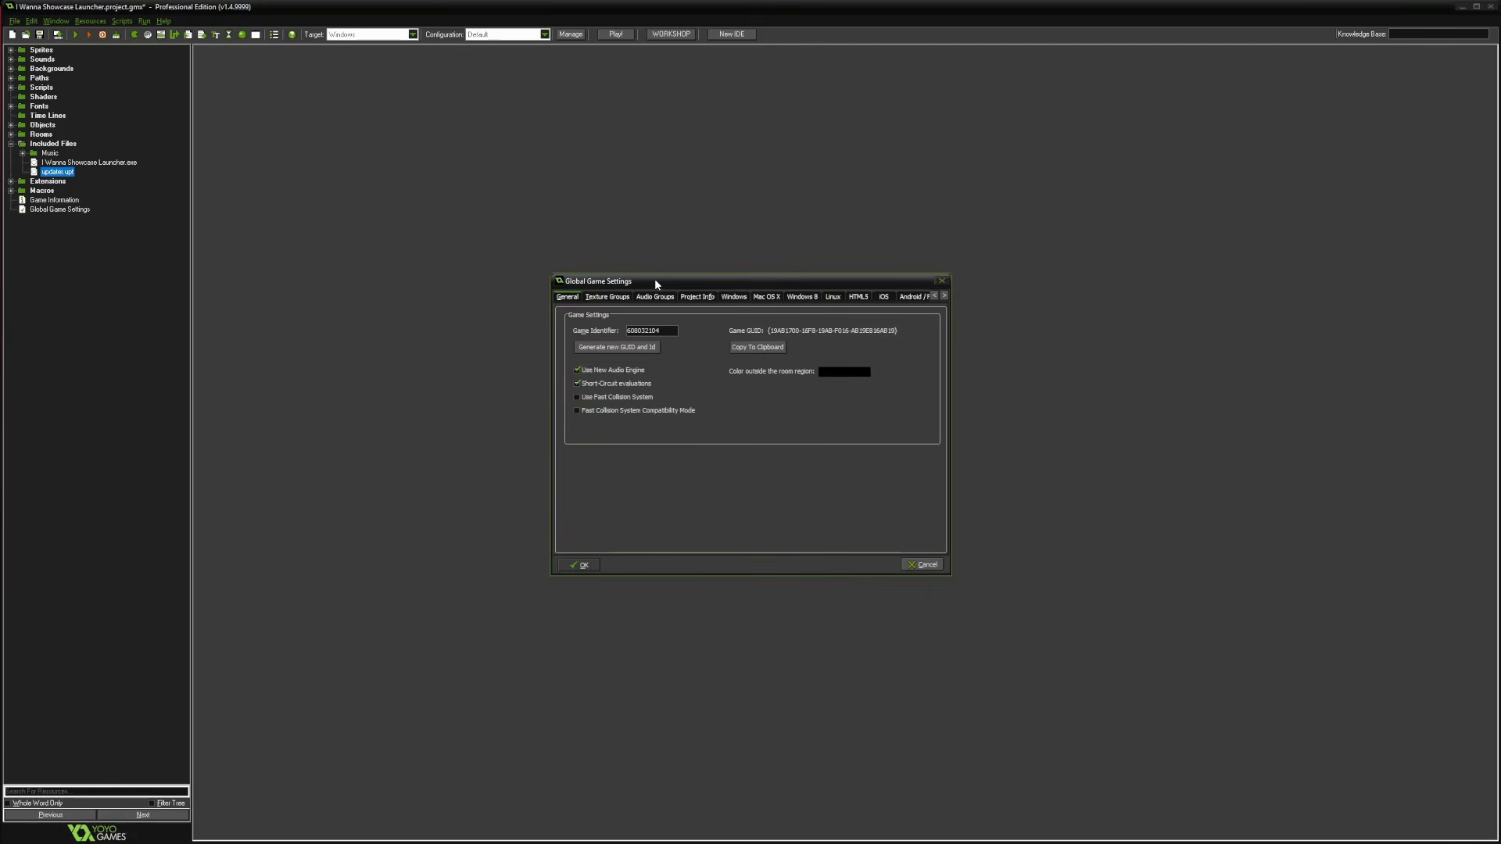
left_click(712, 261)
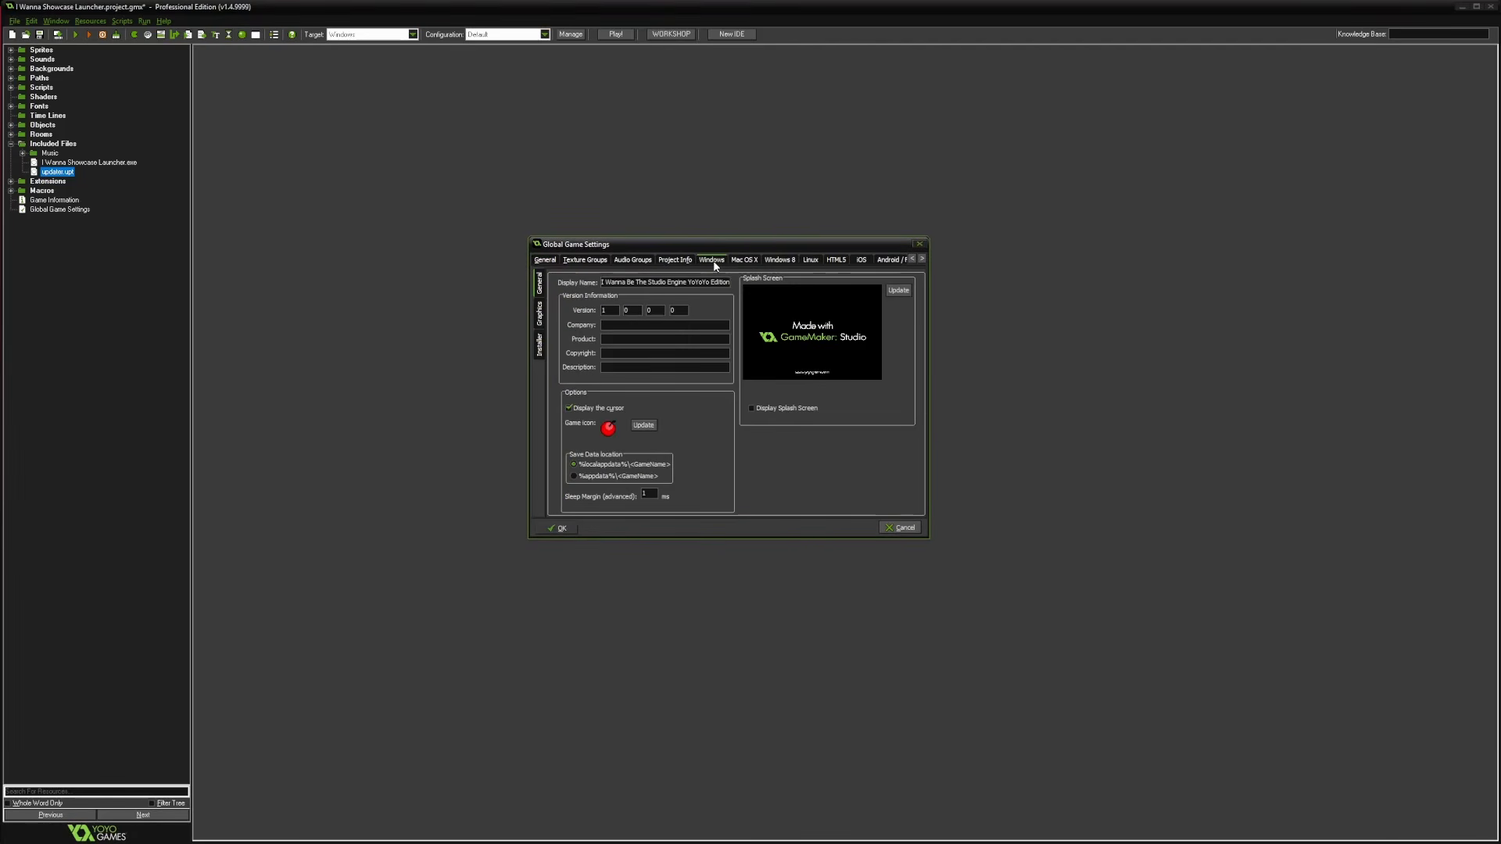
left_click(686, 310)
left_click_drag(627, 284, 989, 303)
type("Showcase Launcher")
double_click(602, 311)
left_click(561, 527)
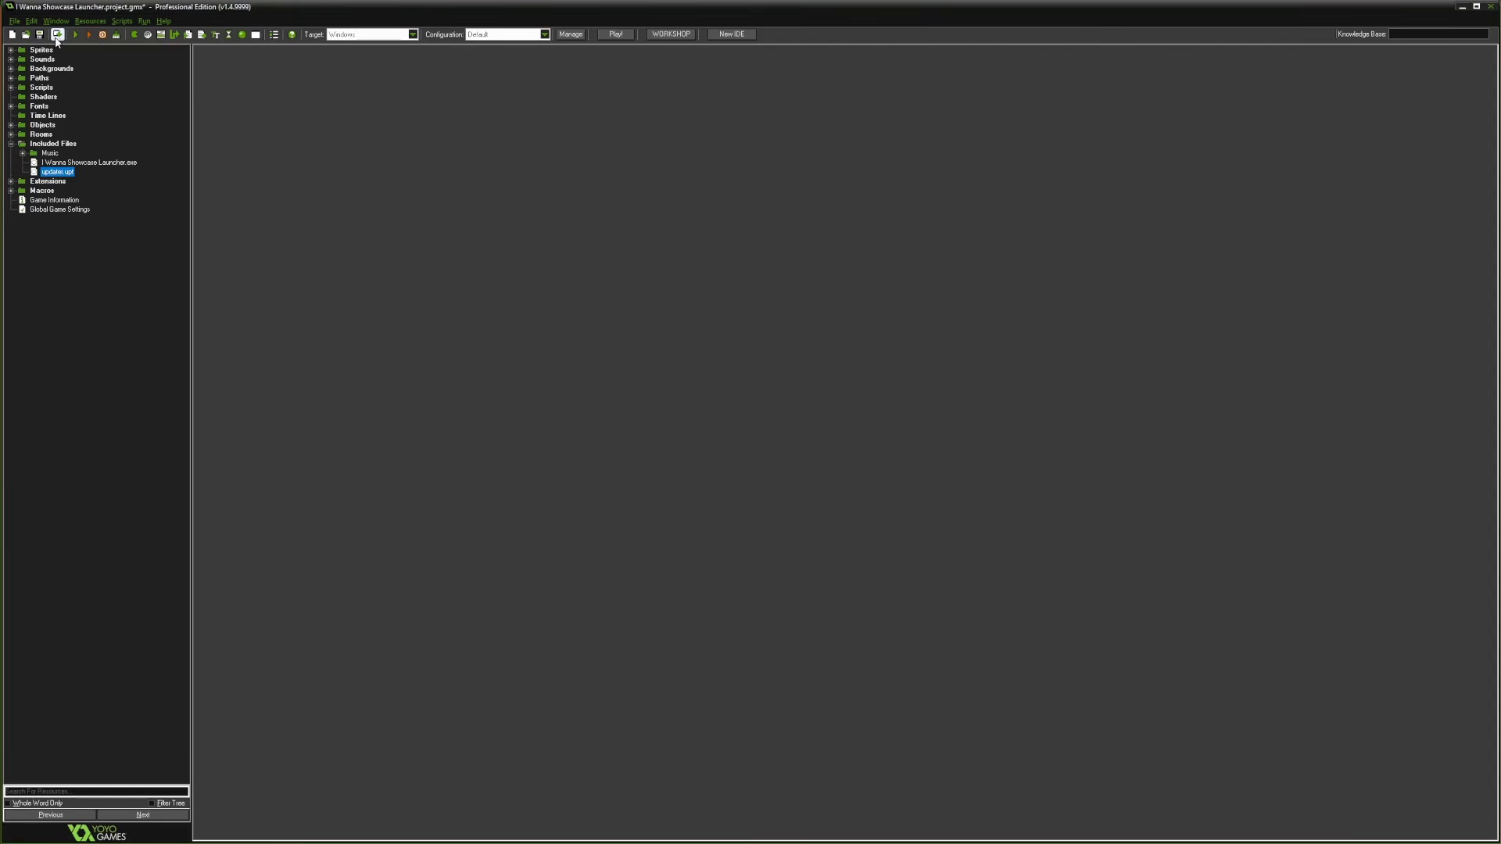
Create an executable as 'Compressed Applications zip (*.zip)' named I Wanna Showcase Launcher.zip
left_click(57, 36)
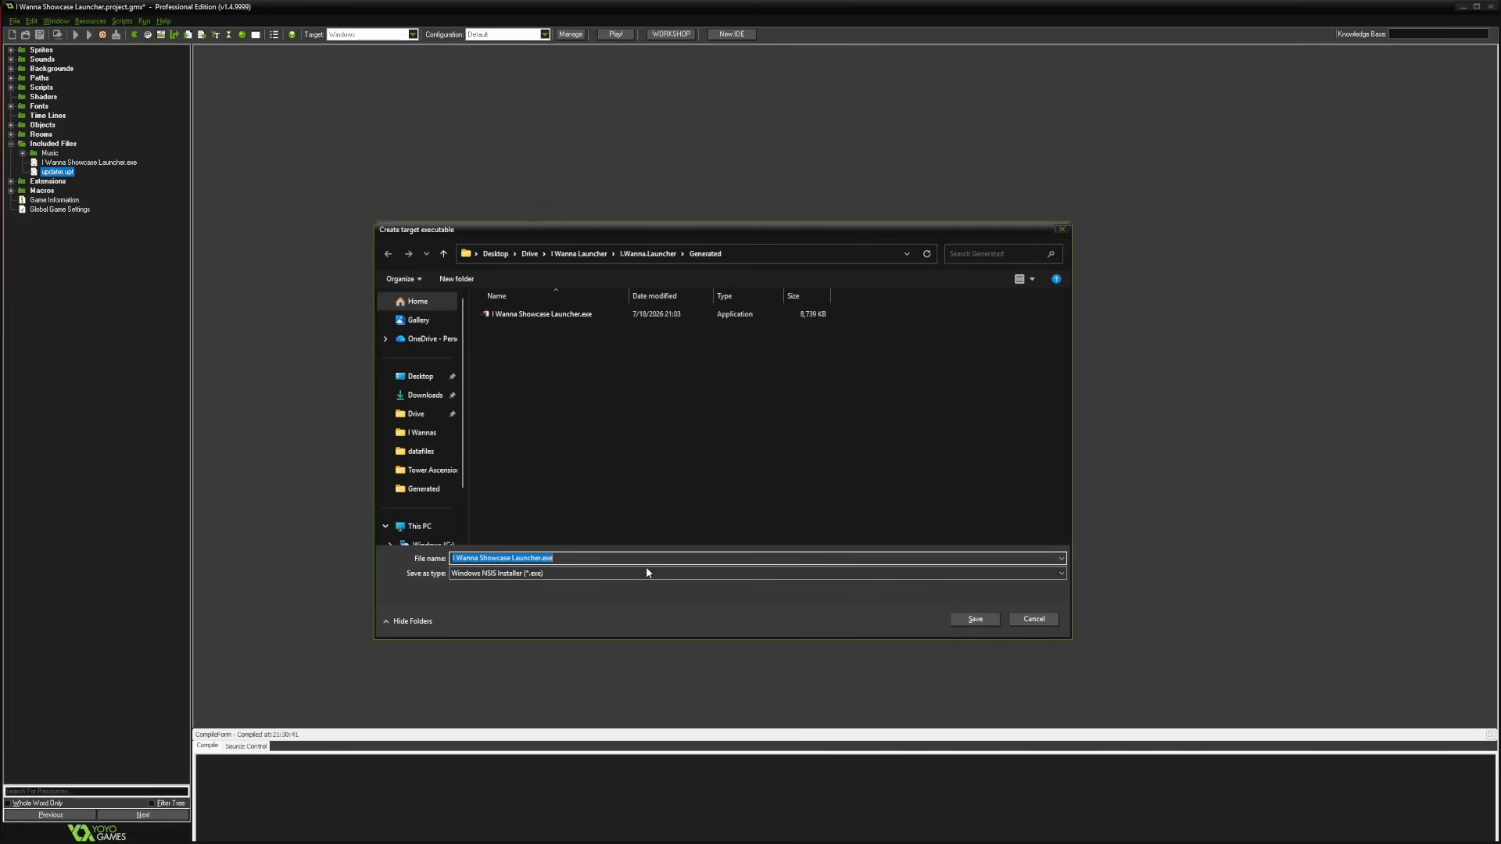
left_click(648, 253)
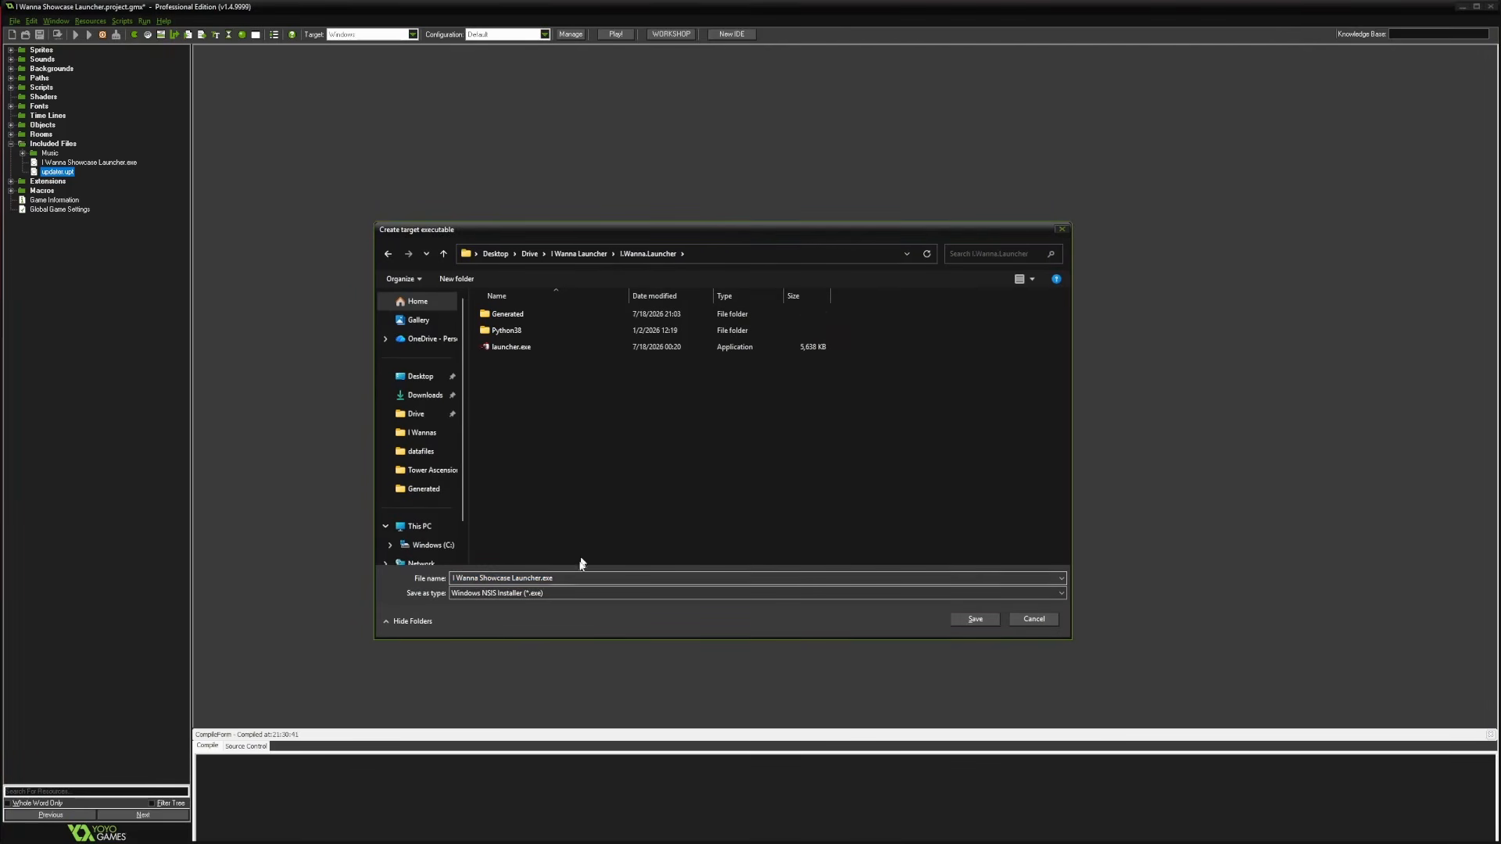
left_click(538, 594)
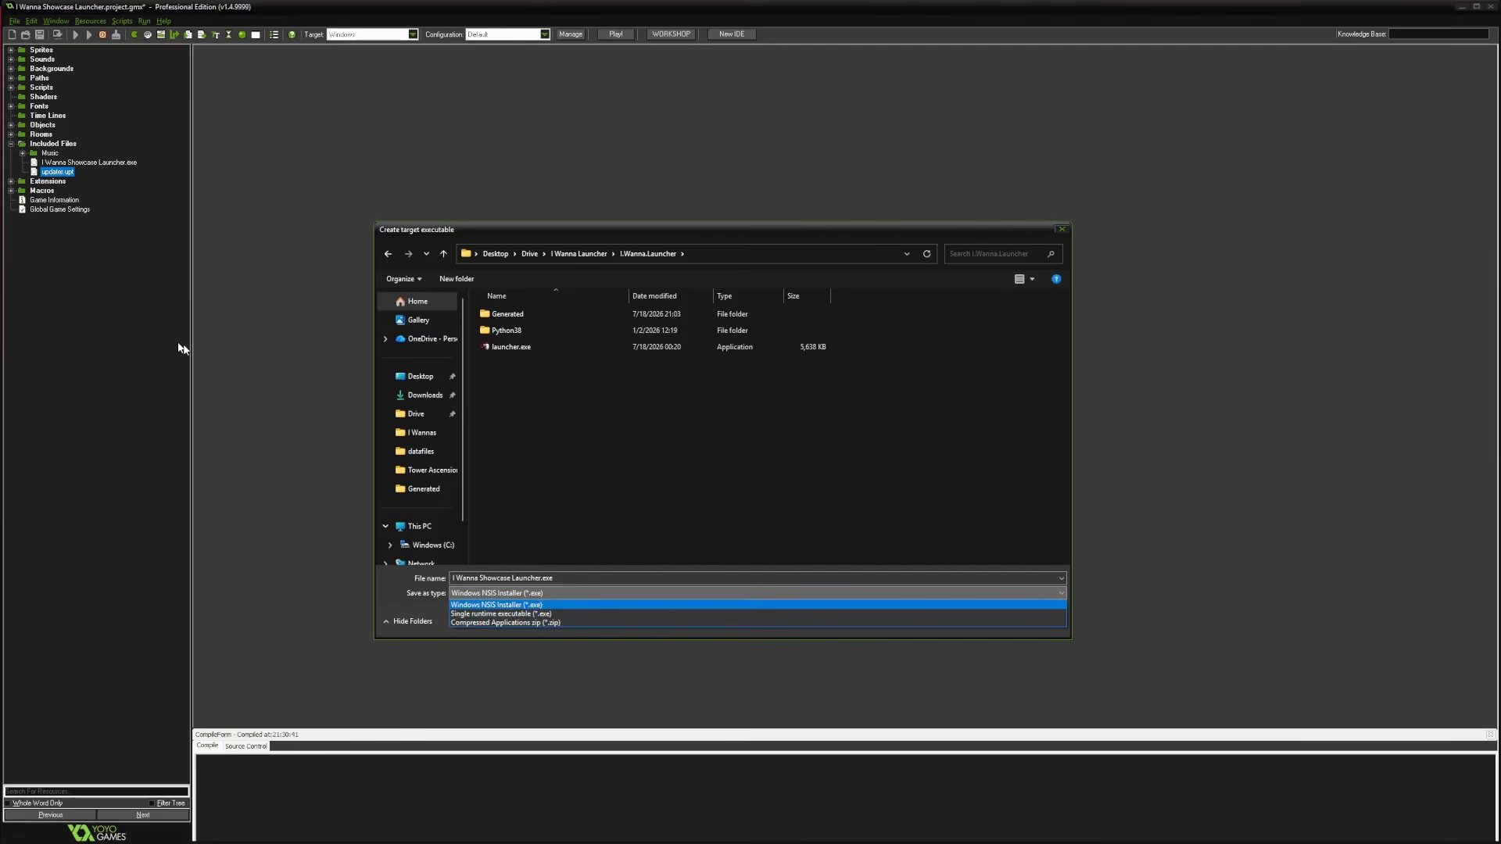
left_click(496, 622)
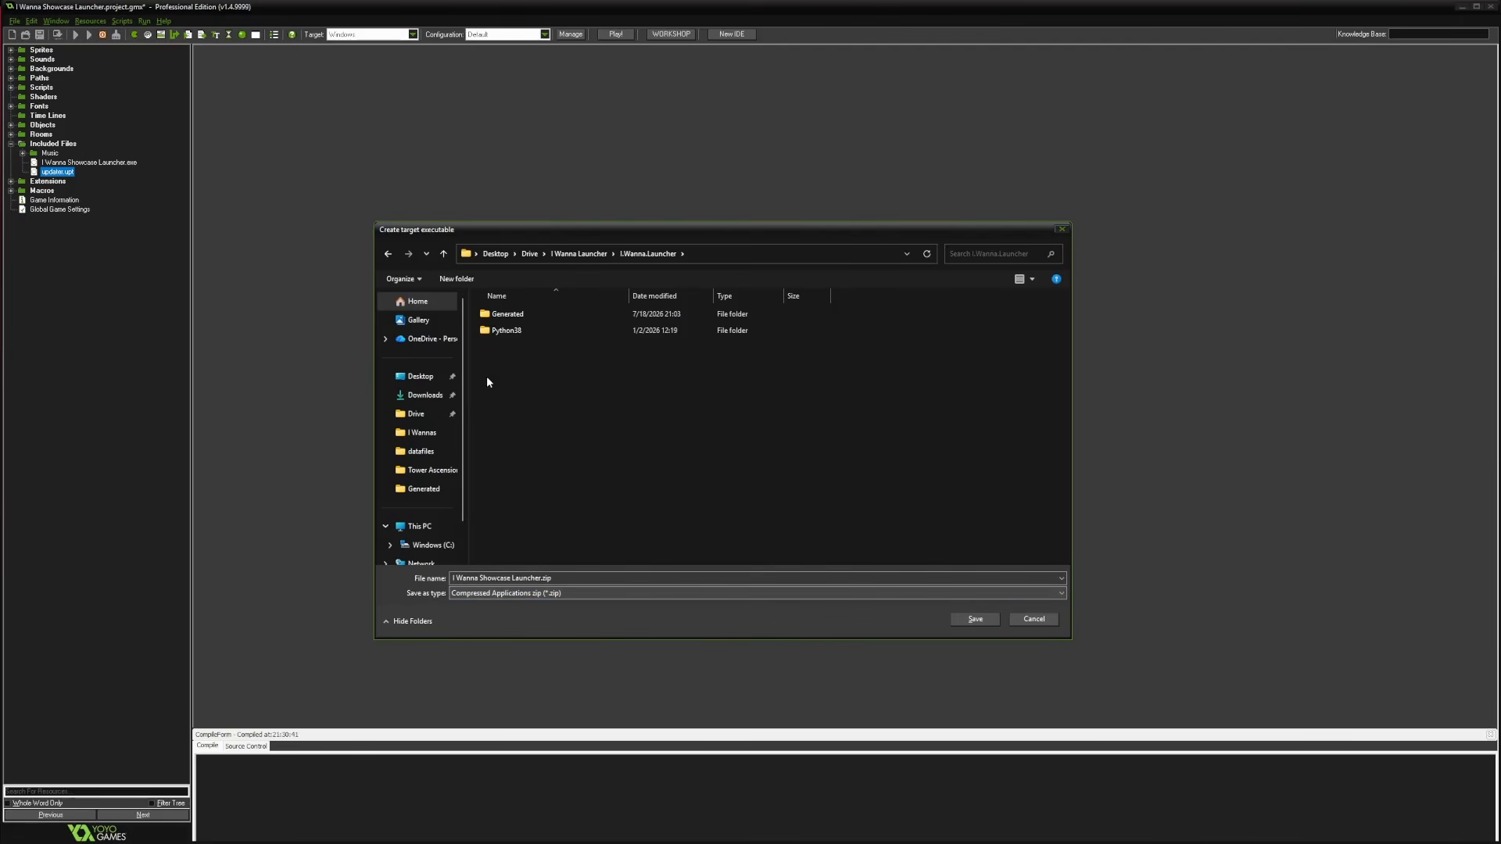
left_click(978, 620)
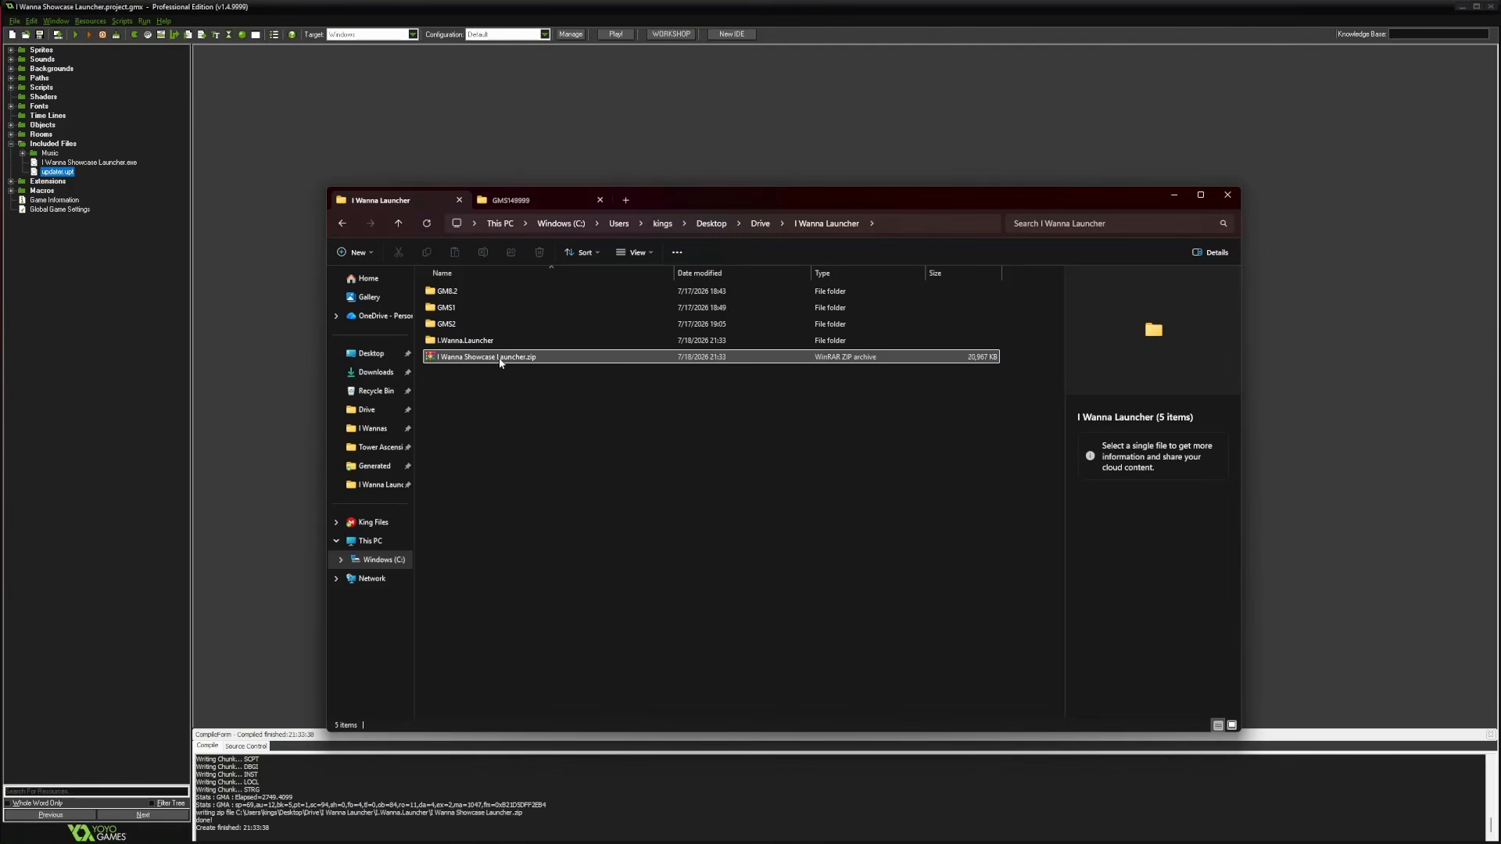
double_click(504, 358)
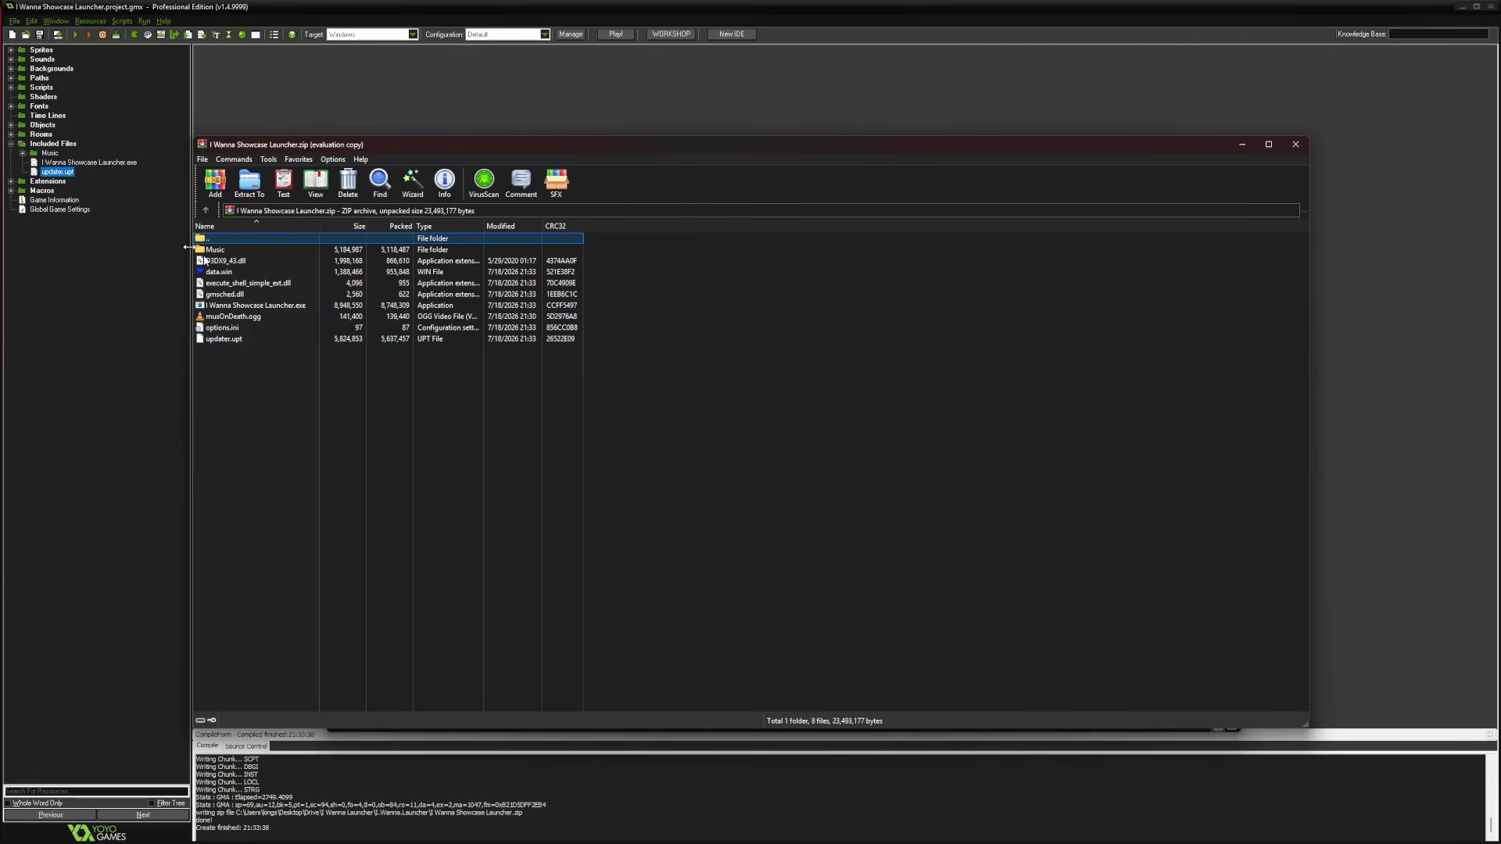
left_click(274, 306)
left_click(245, 340)
left_click(261, 306)
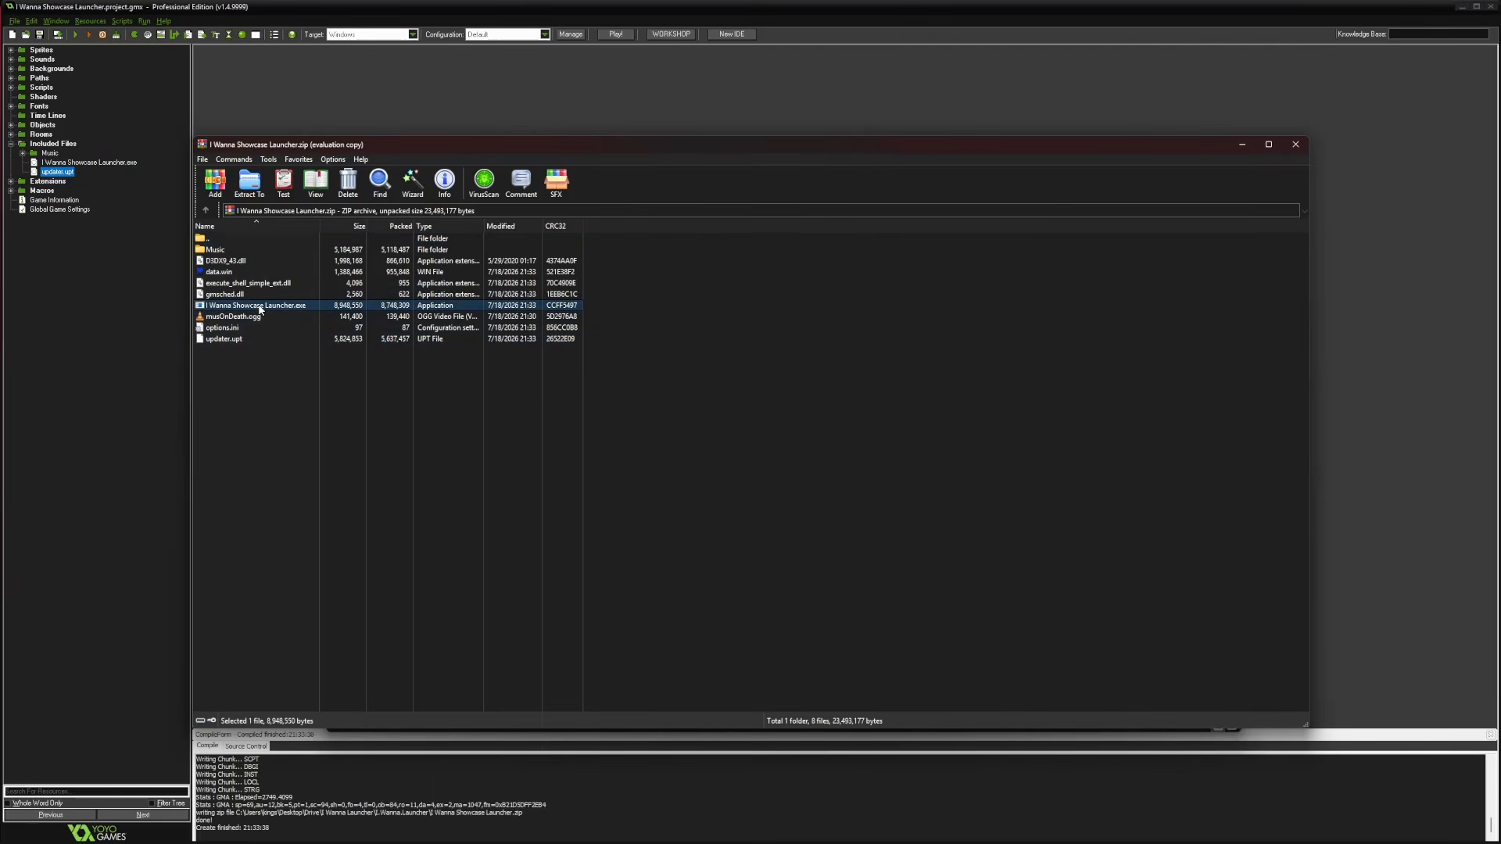
left_click(225, 340)
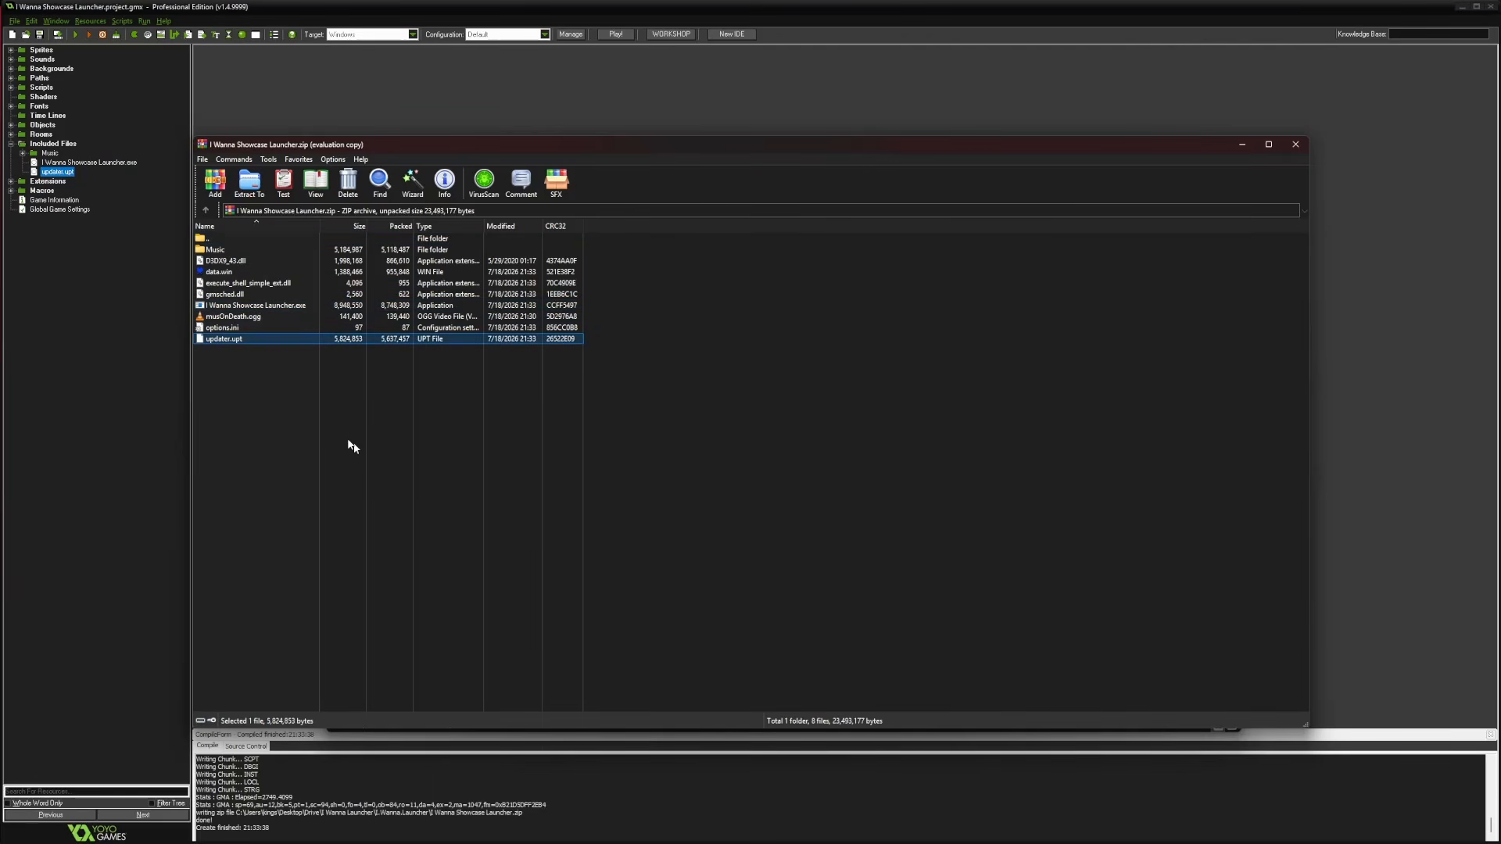
left_click(1303, 148)
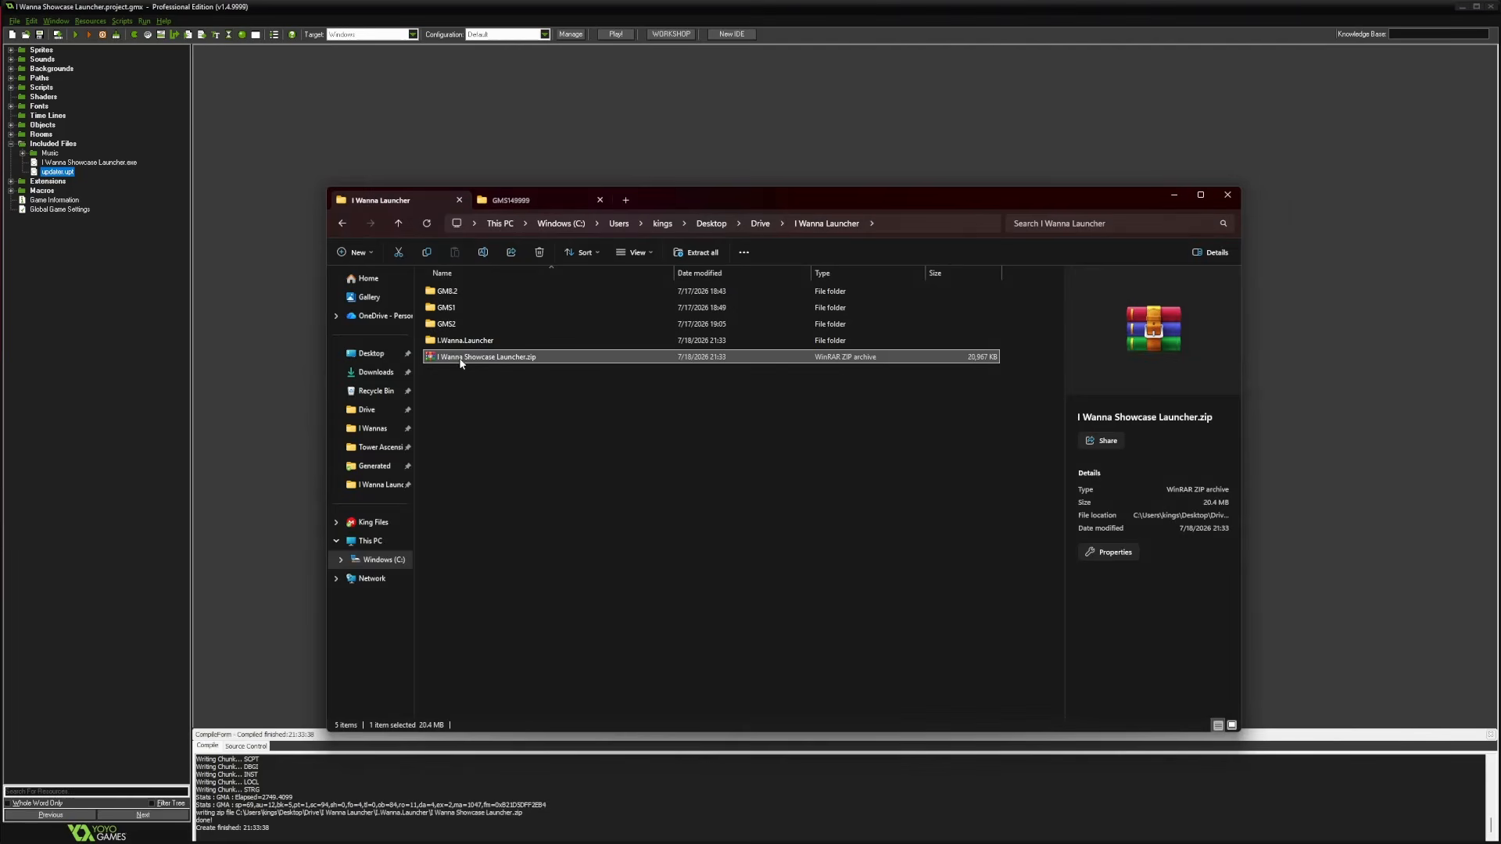
Export I Wanna Showcase Launcher.exe using the 'Single runtime executable (*.exe)' format
left_click(58, 36)
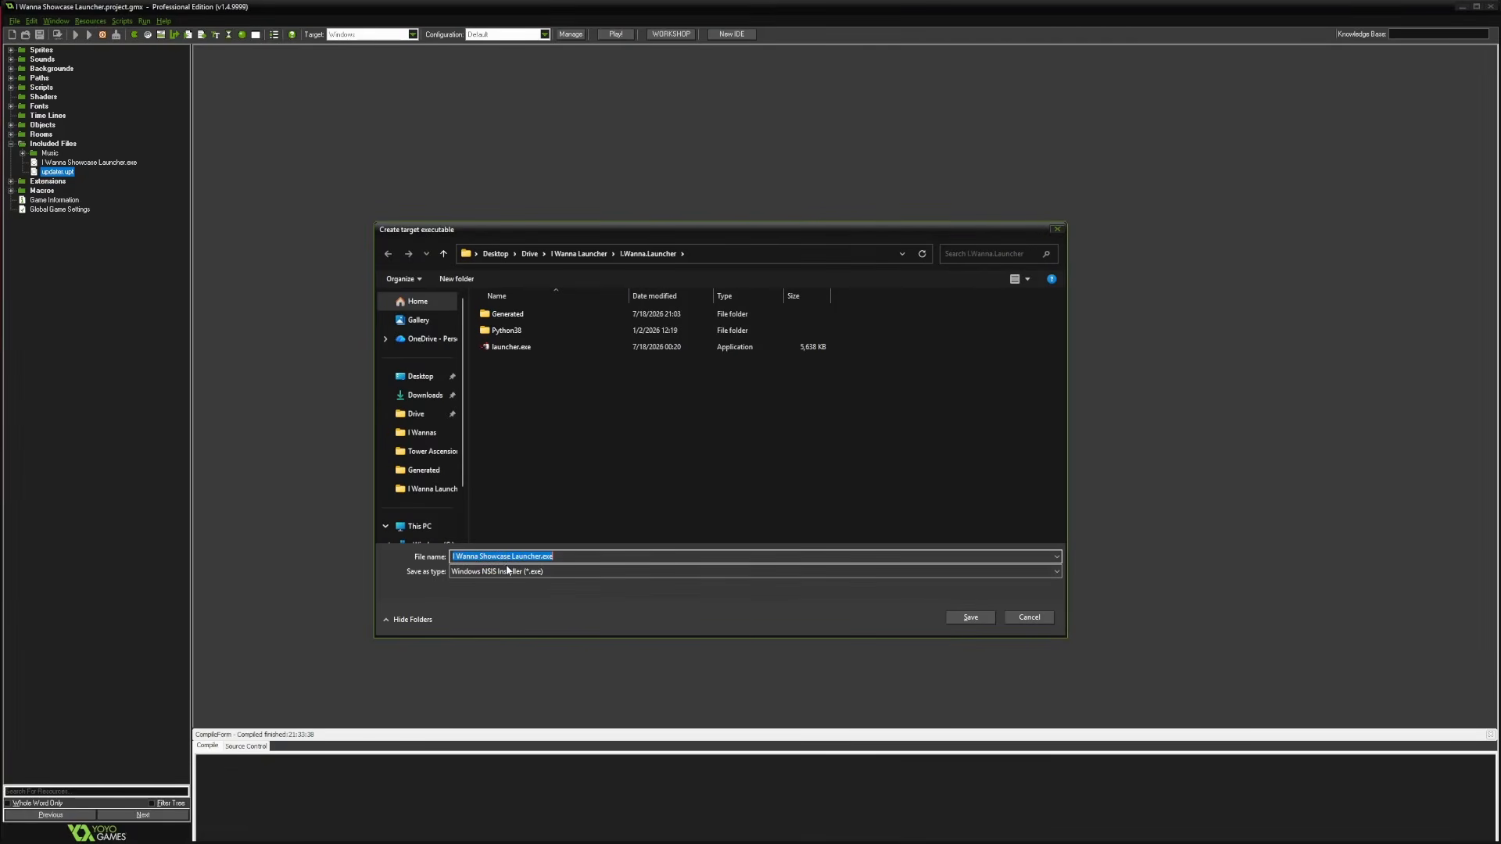
left_click(509, 571)
left_click(559, 593)
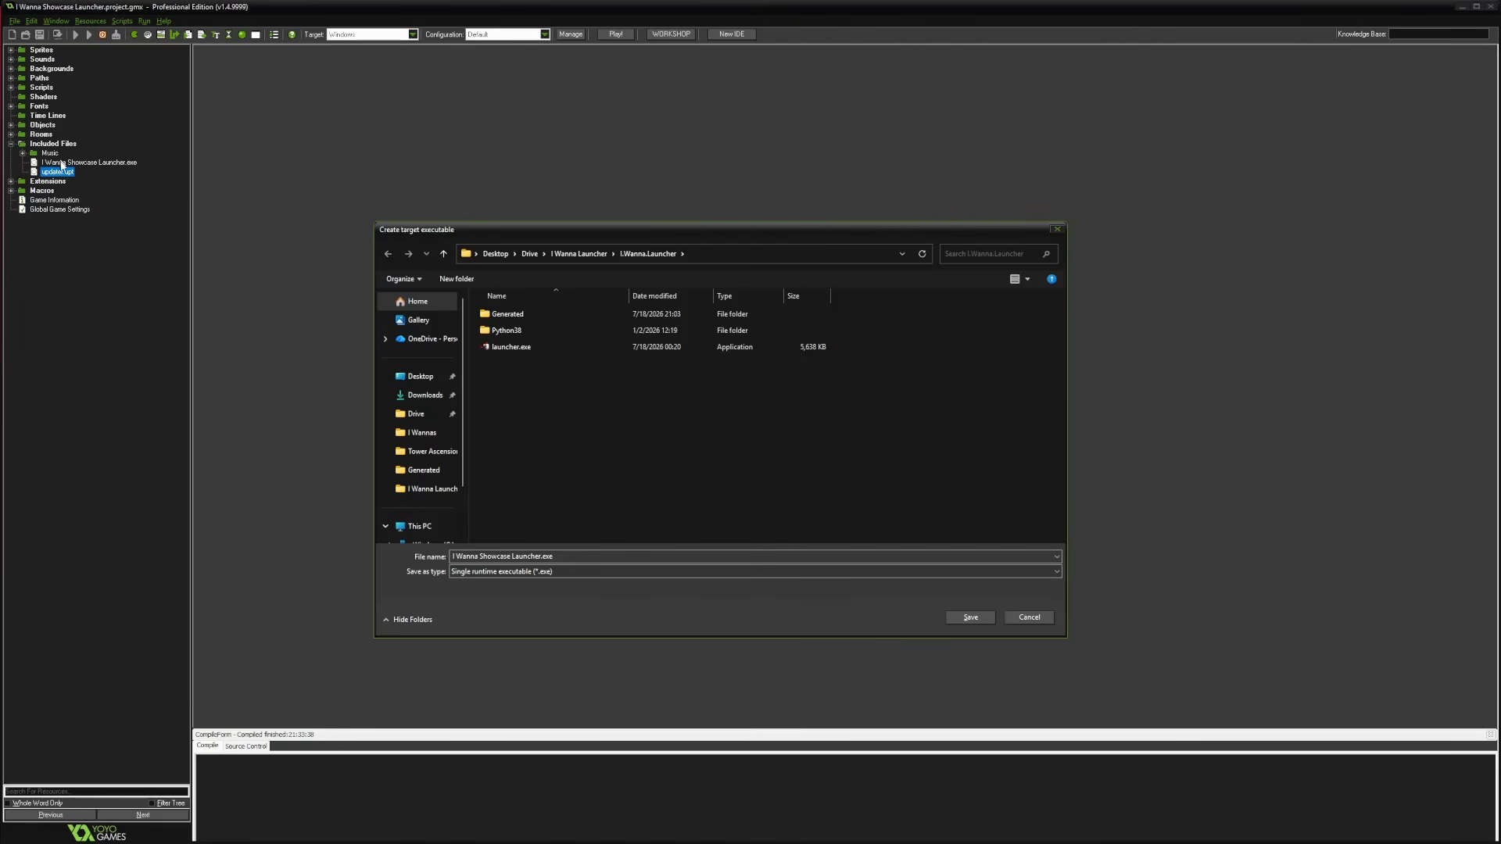
left_click(970, 618)
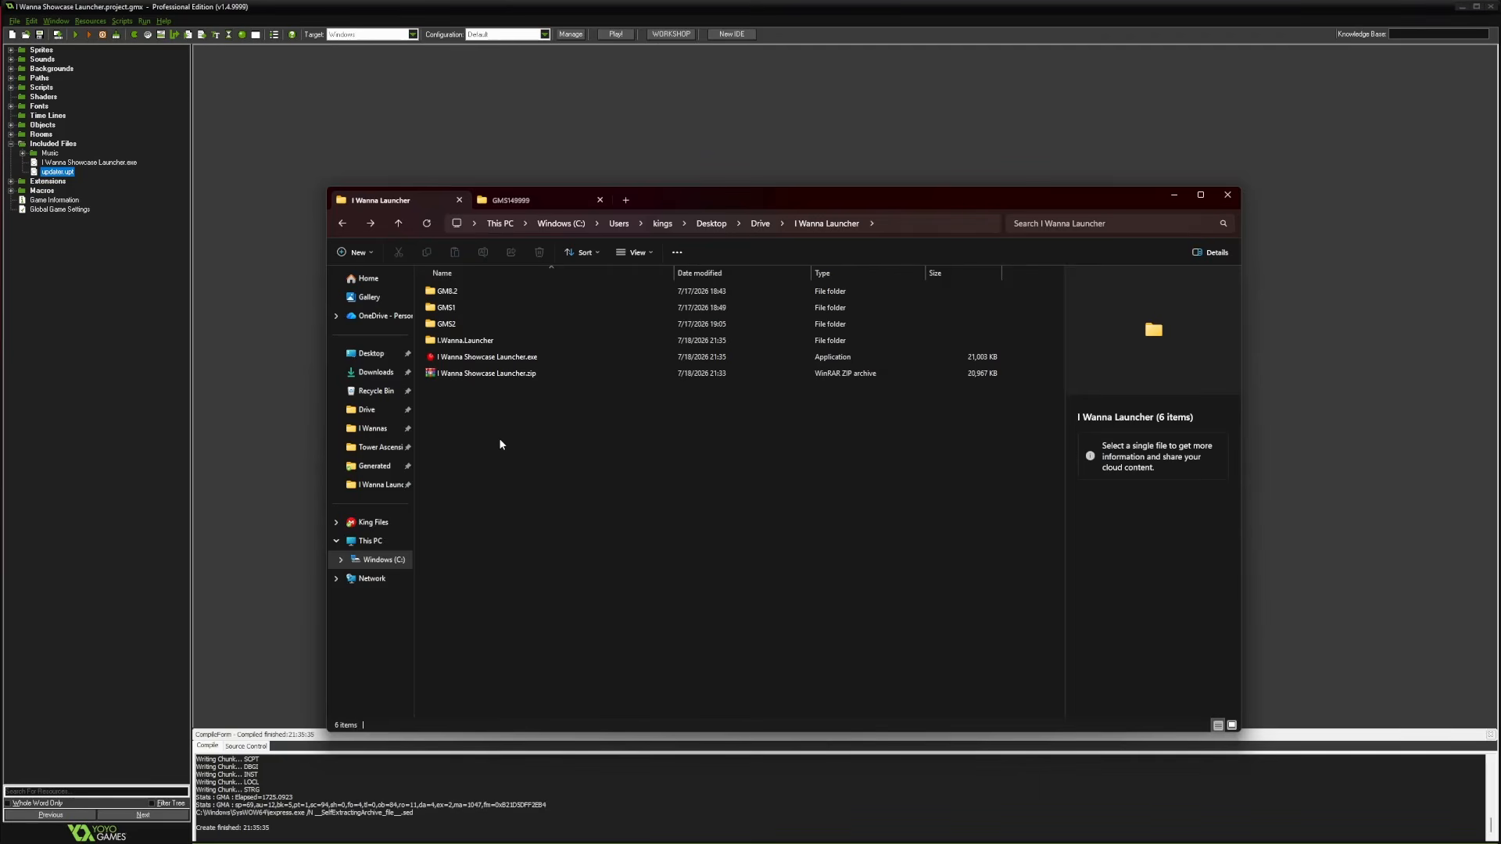
Delete the previously exported I Wanna Showcase Launcher.zip
left_click(486, 360)
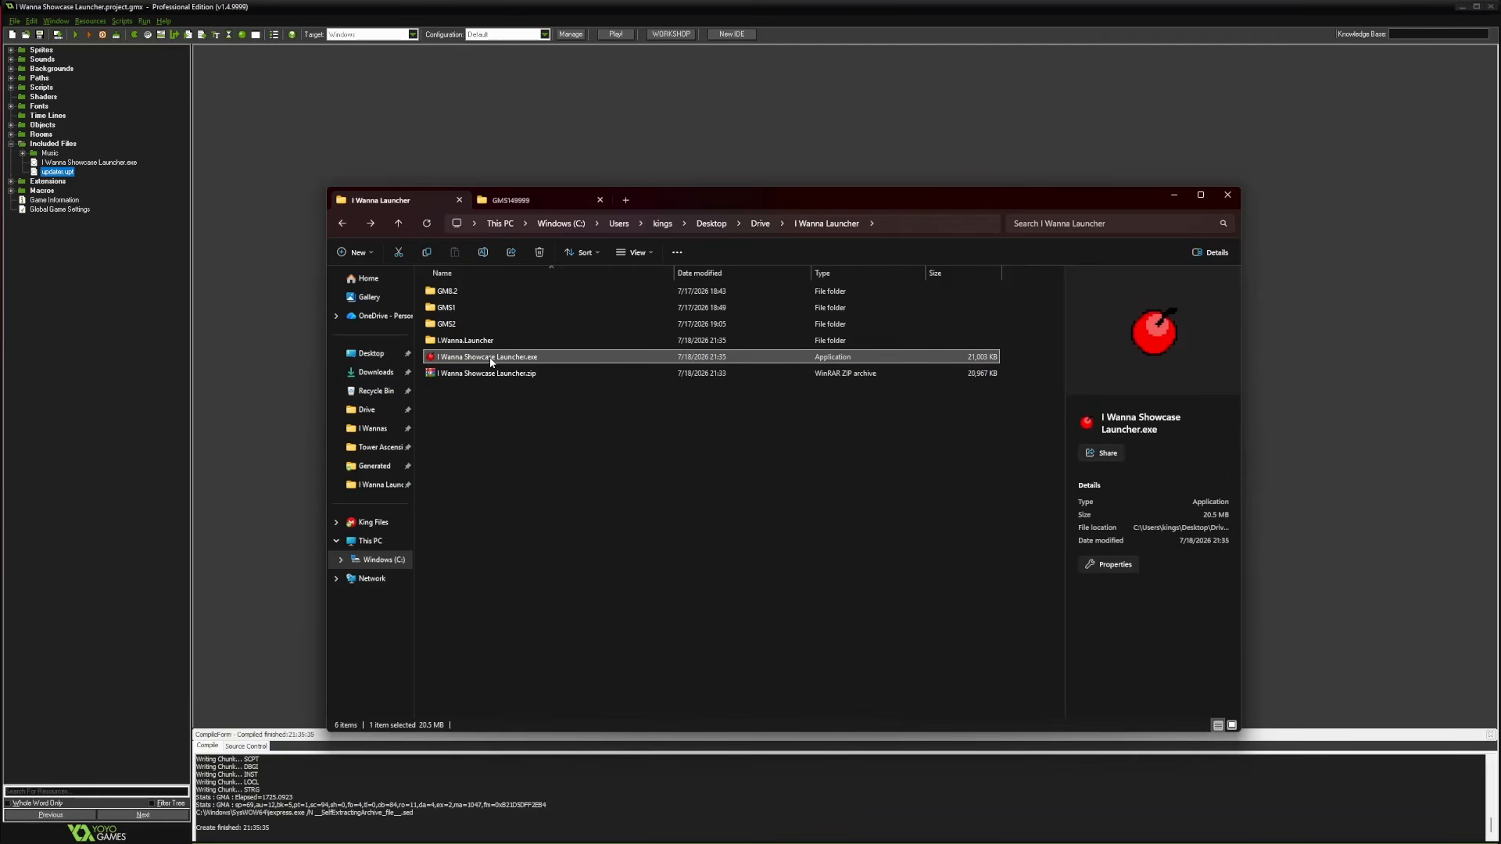
mouse_move(480, 358)
left_mouse_down()
mouse_move(501, 365)
mouse_move(461, 364)
mouse_move(490, 363)
left_mouse_up()
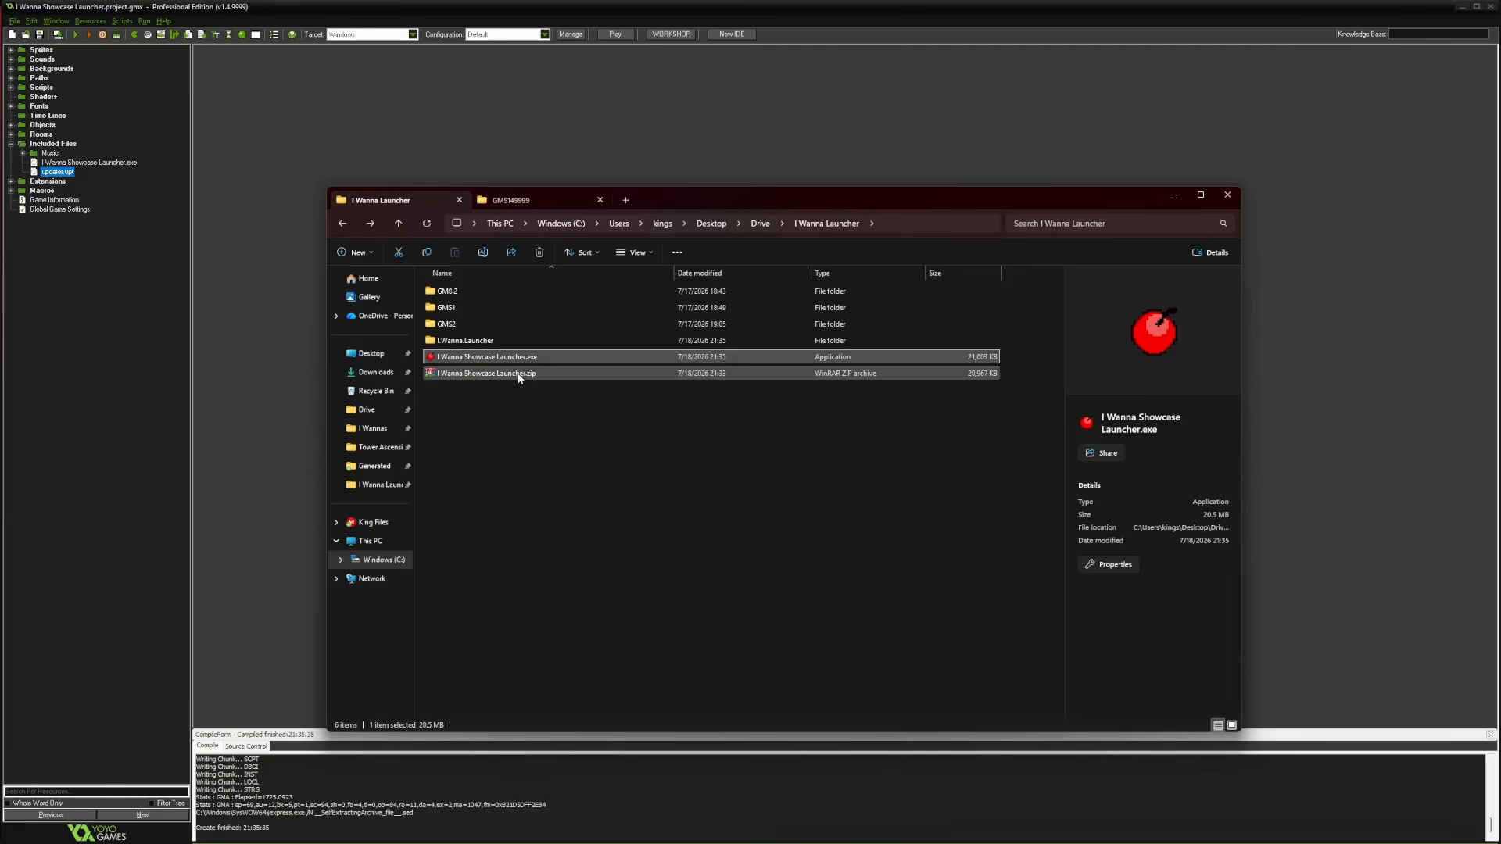
left_click(519, 374)
key("Delete")
key("Return")
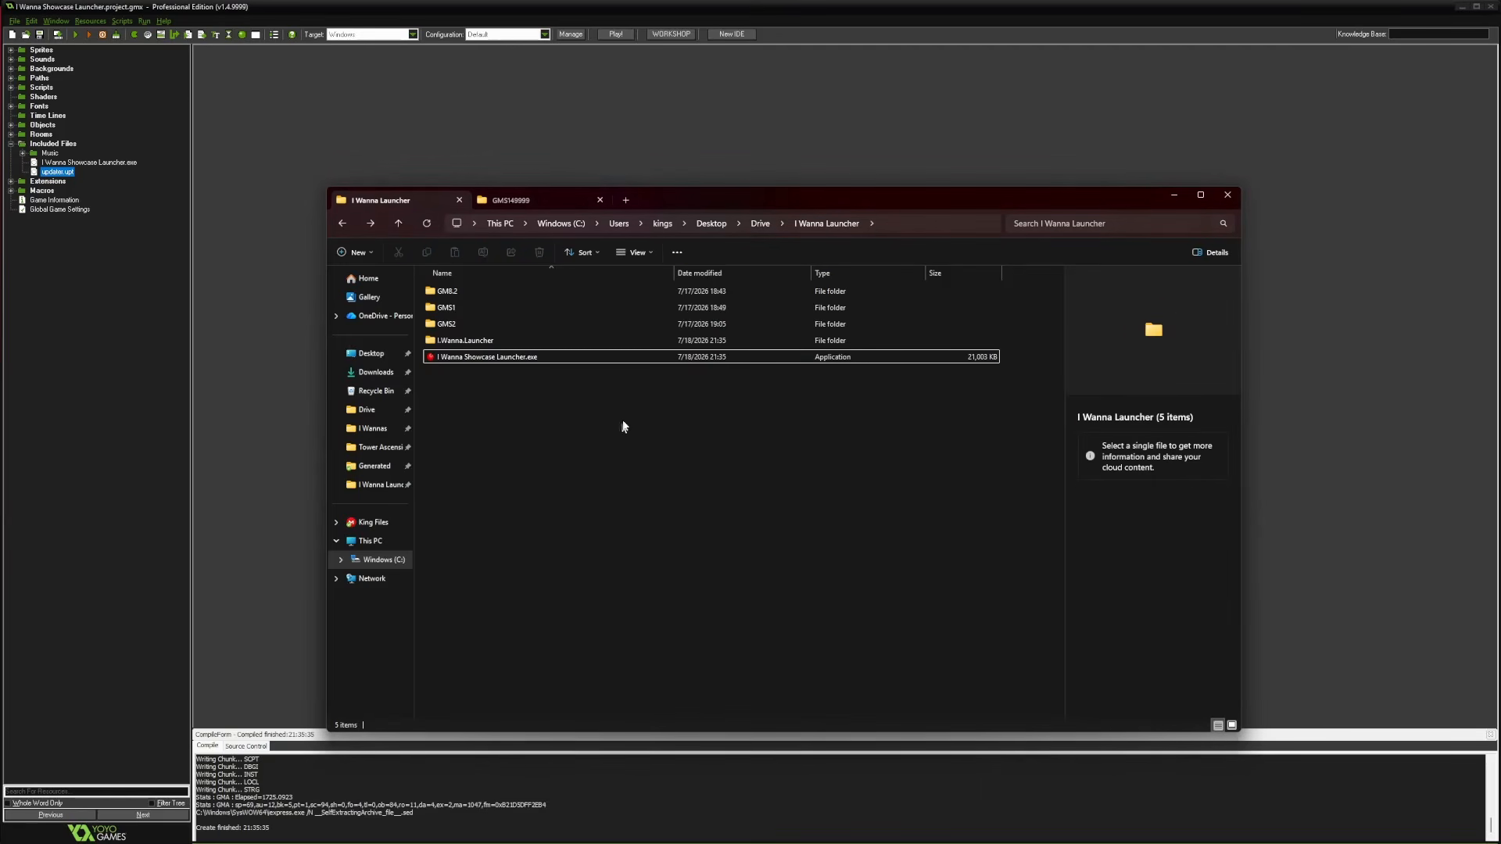
Zip I Wanna Showcase Launcher.exe with WinRAR's Add to archive in ZIP format and check it
left_click(485, 361)
left_click(566, 448)
right_click(477, 369)
left_click(474, 358)
right_click(473, 358)
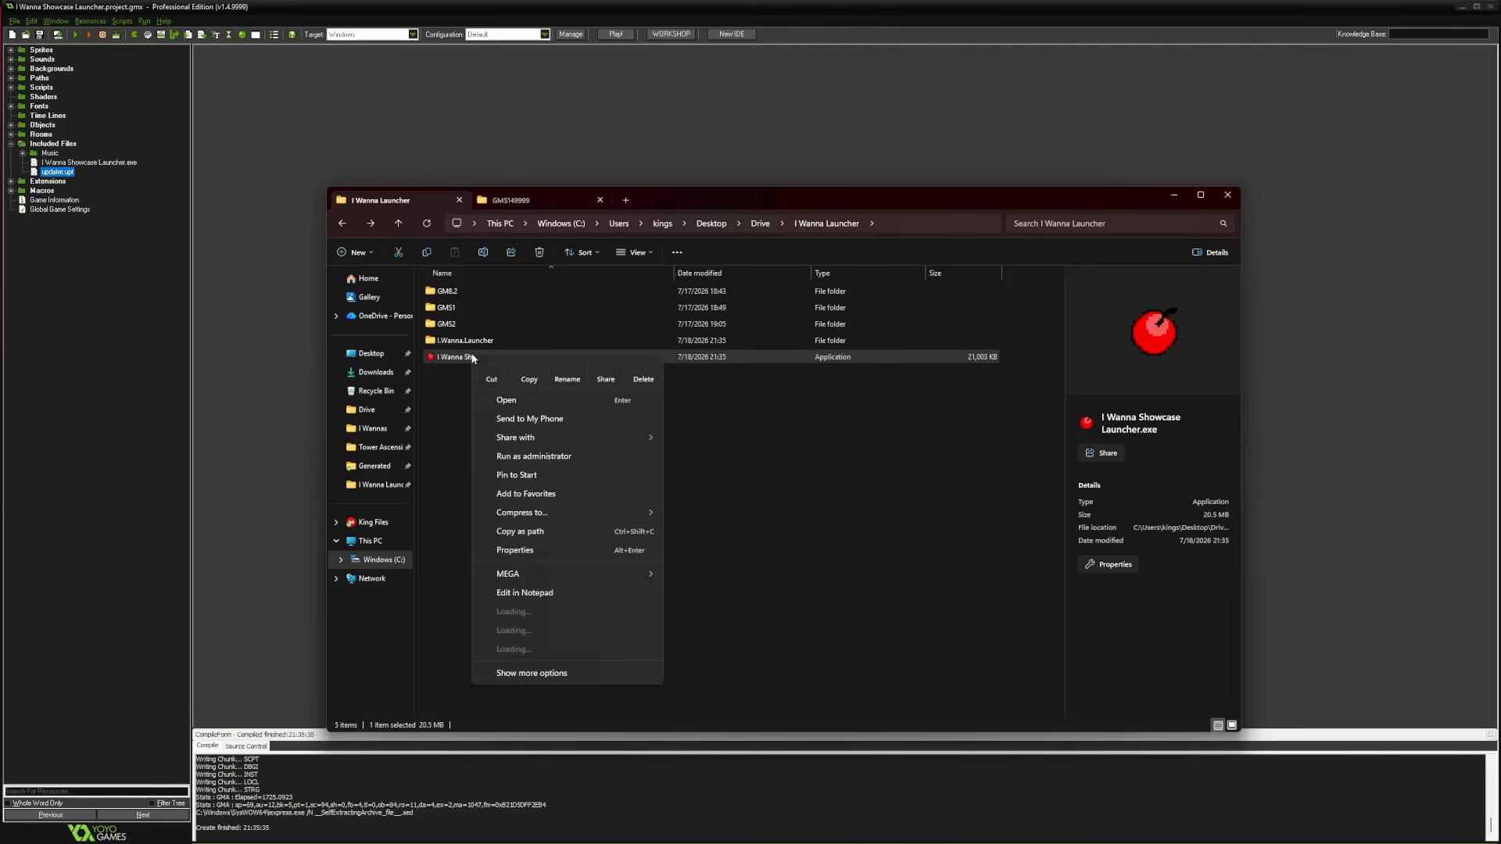
mouse_move(563, 652)
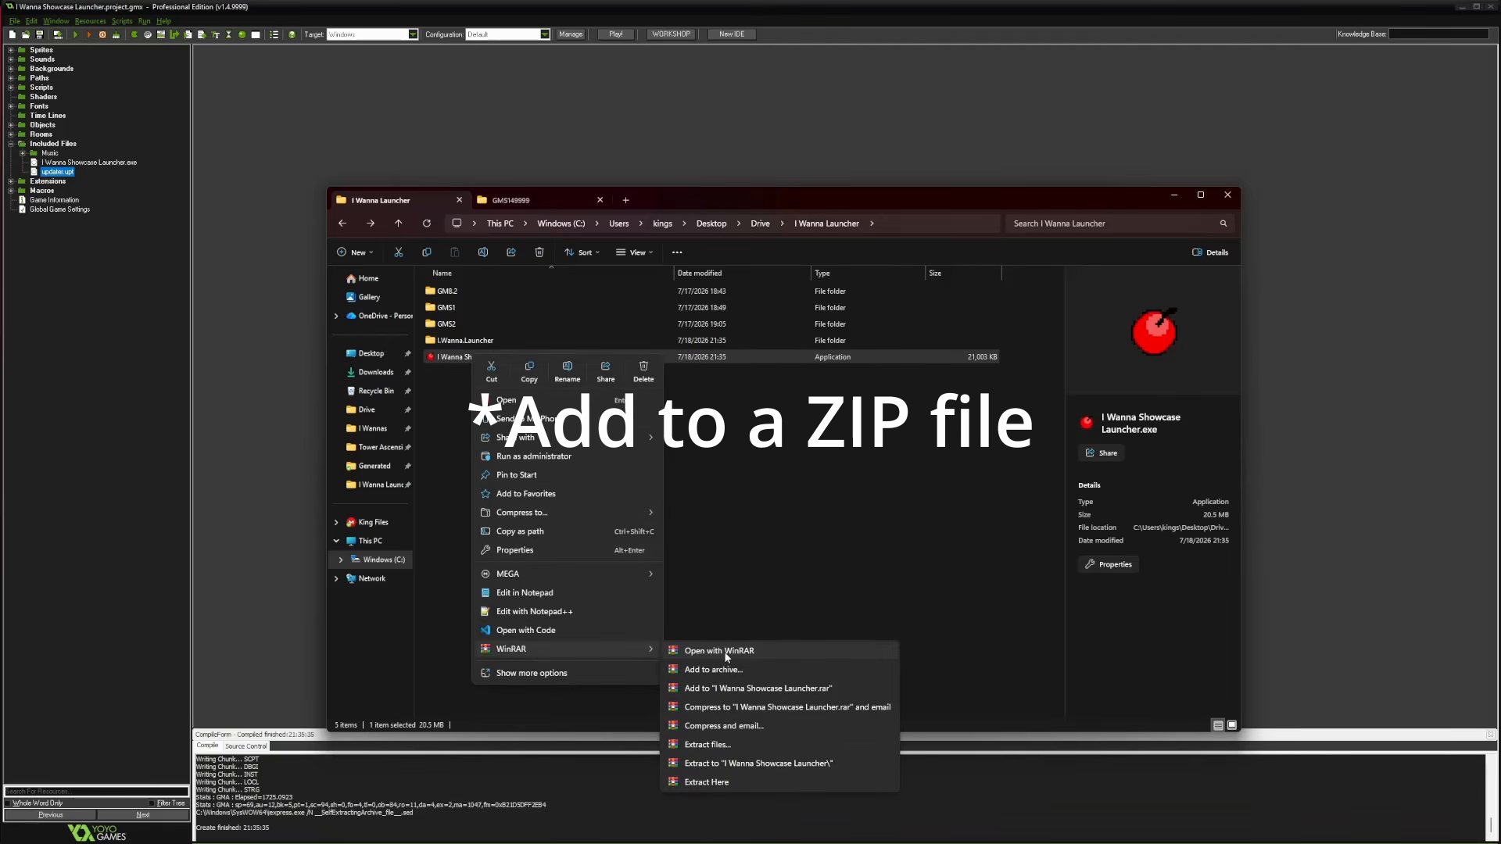
left_click(716, 669)
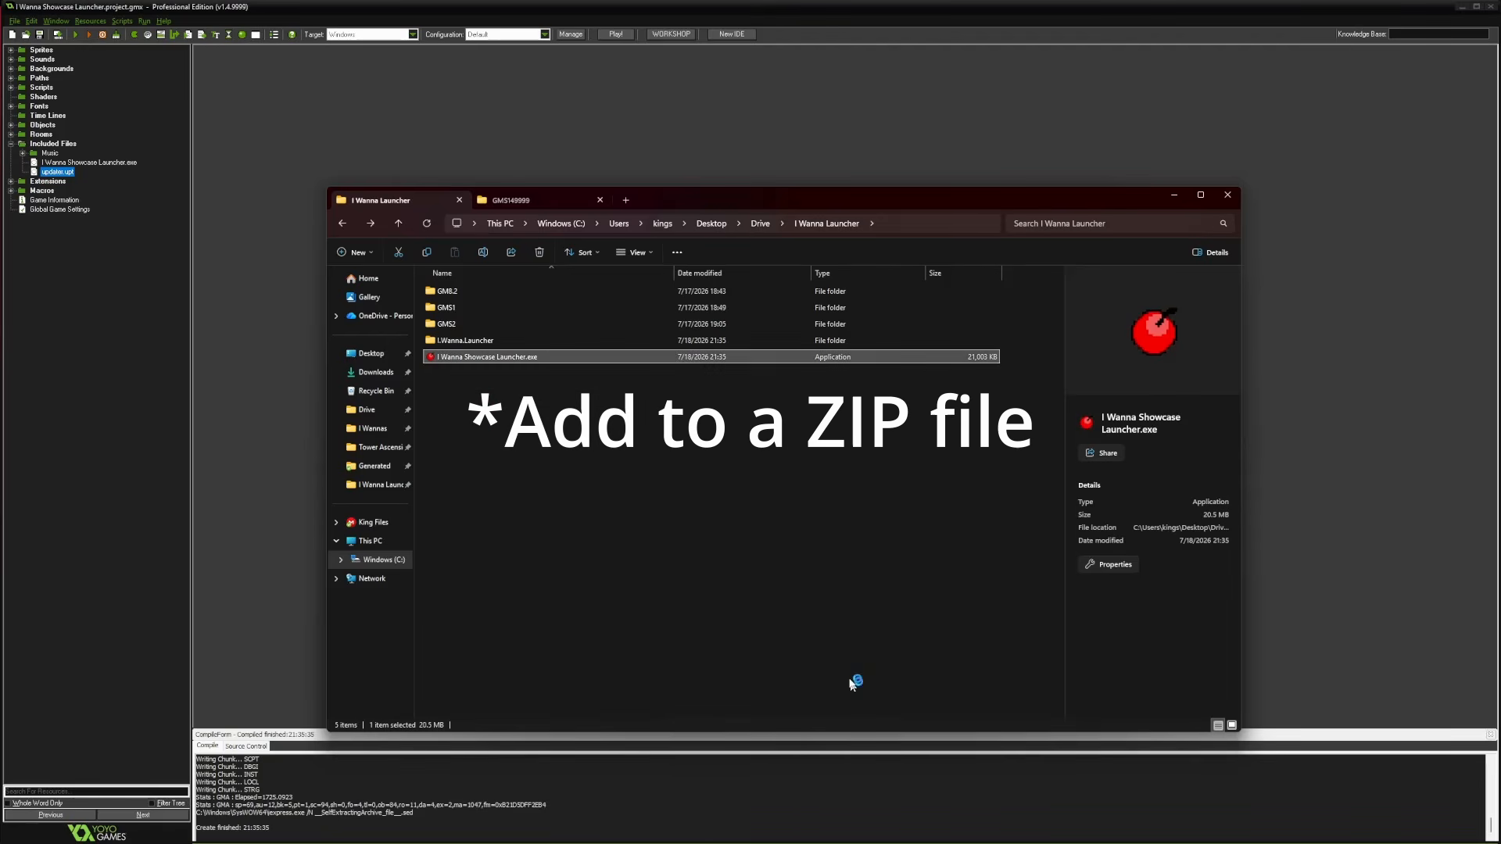
left_click(707, 419)
left_click(762, 526)
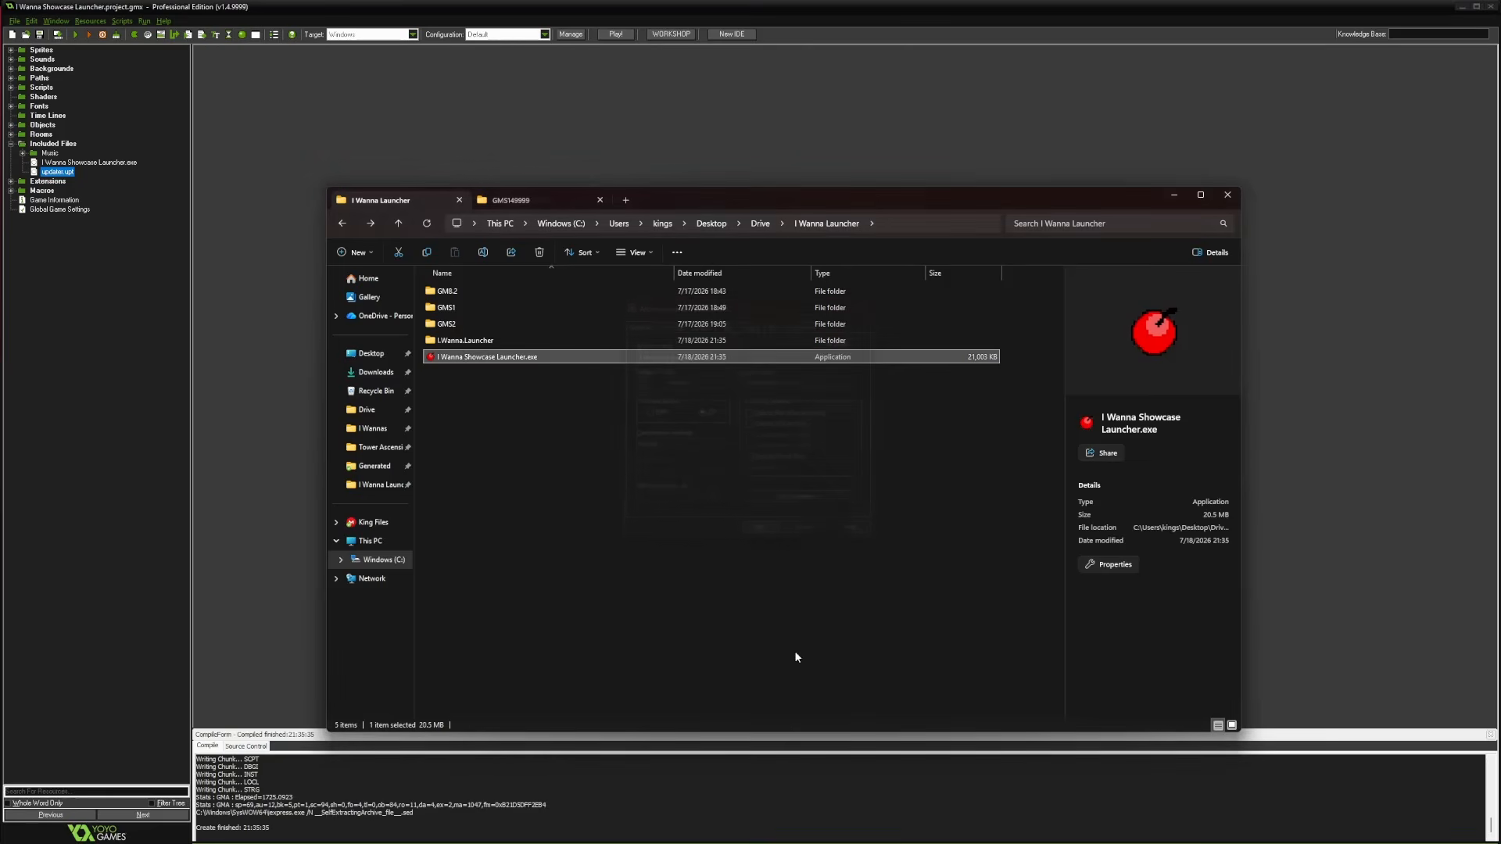
left_click(510, 374)
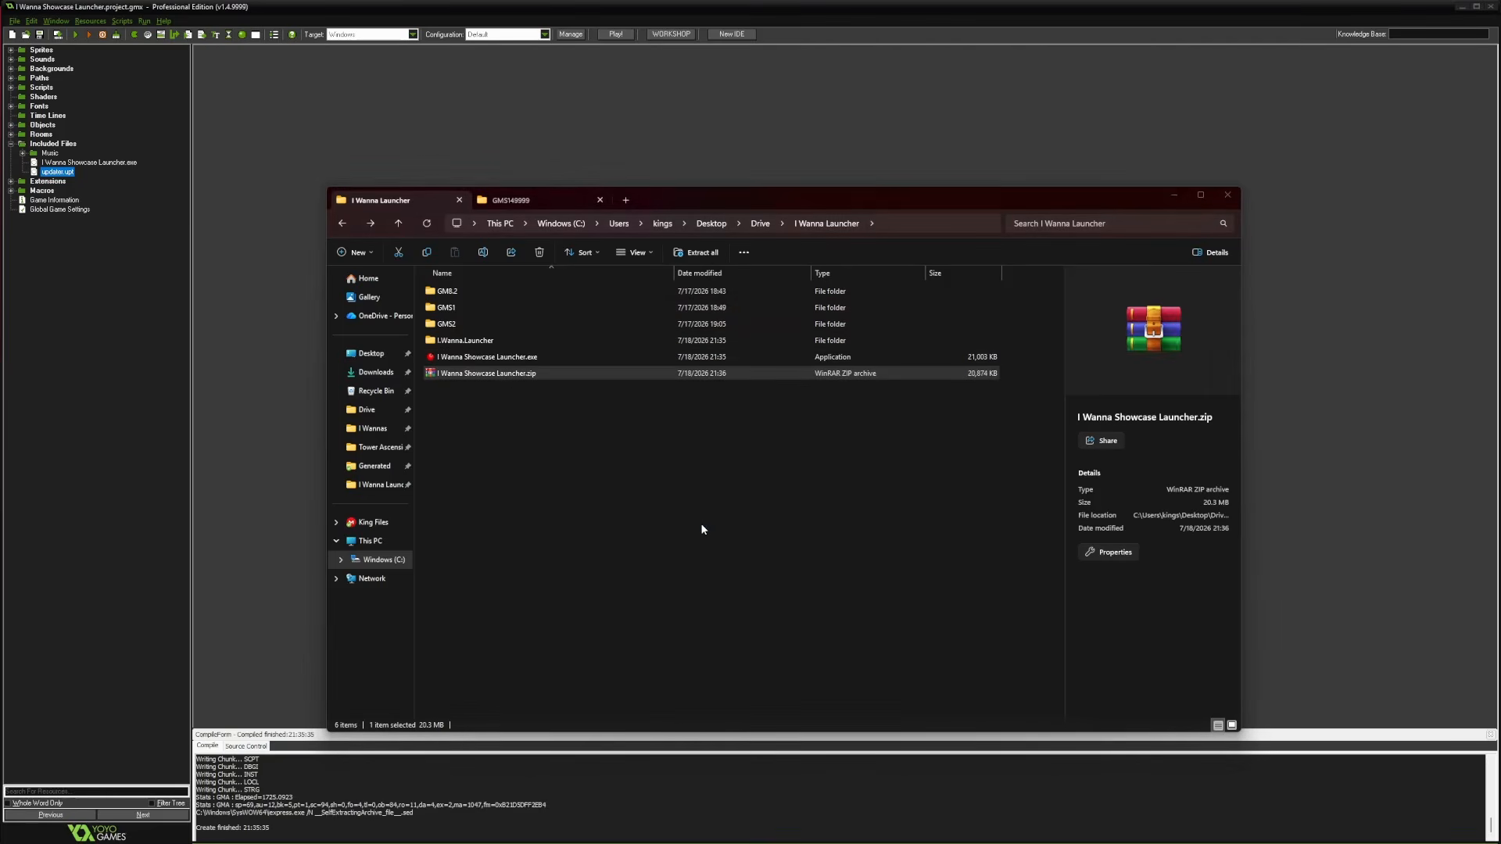
key("Return")
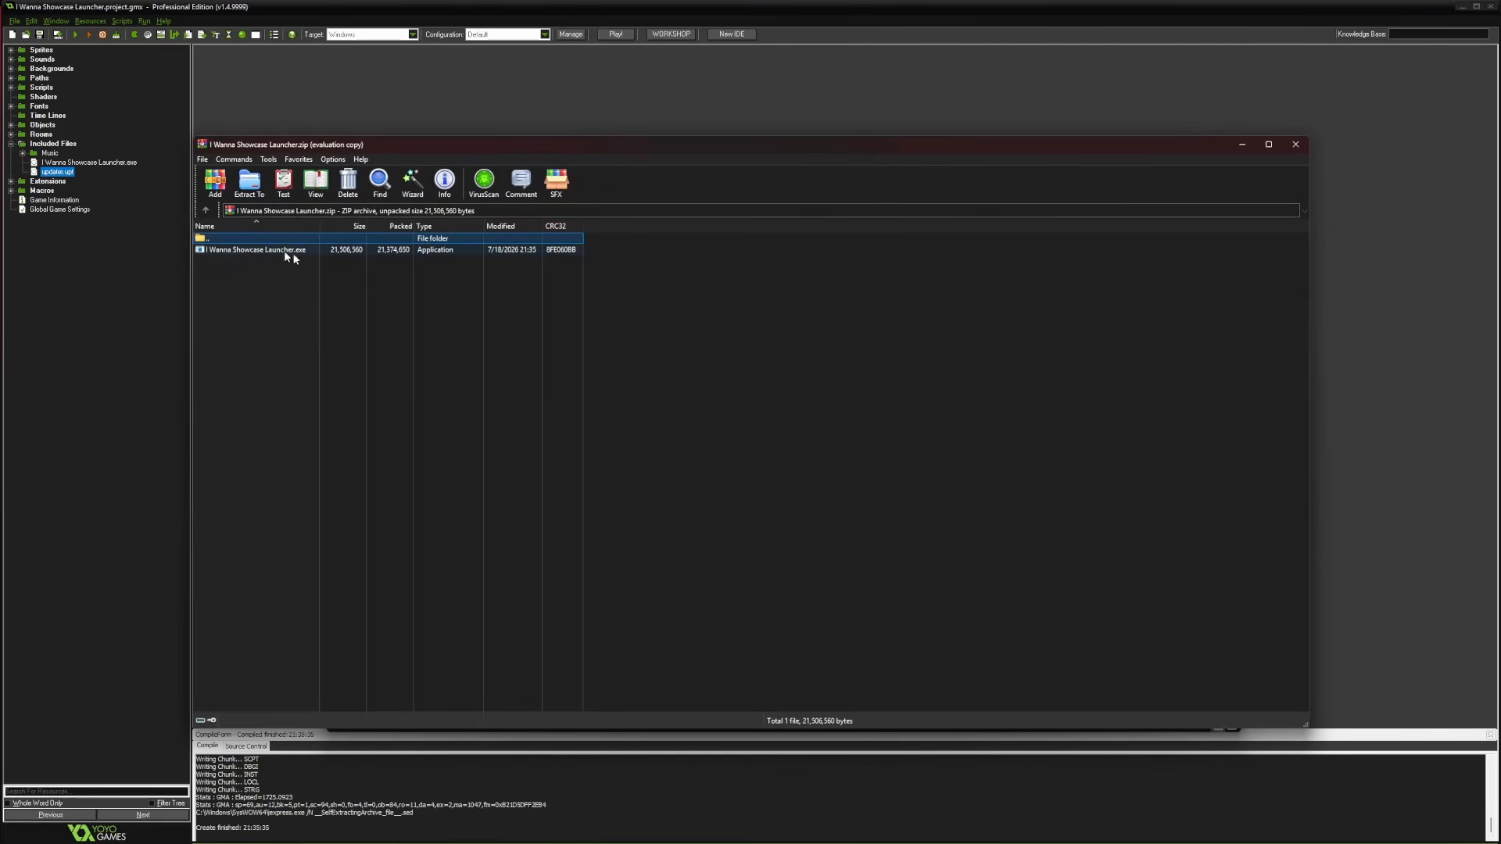
left_click(1295, 144)
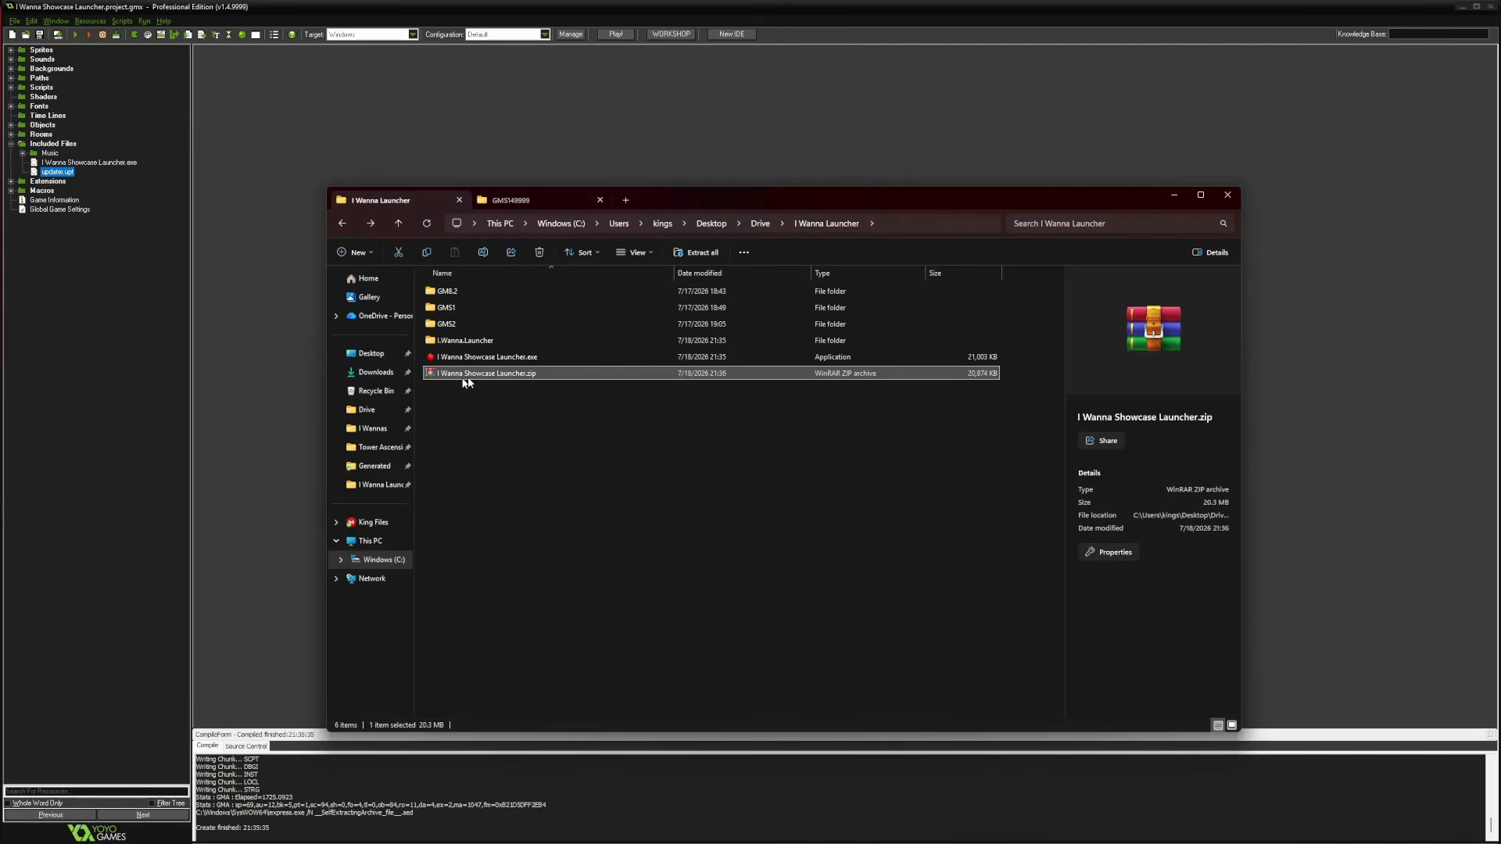
Drag the generated launcher exe and updater.upt from the Generated folder into the zip
mouse_move(359, 828)
left_click(195, 769)
left_click(464, 330)
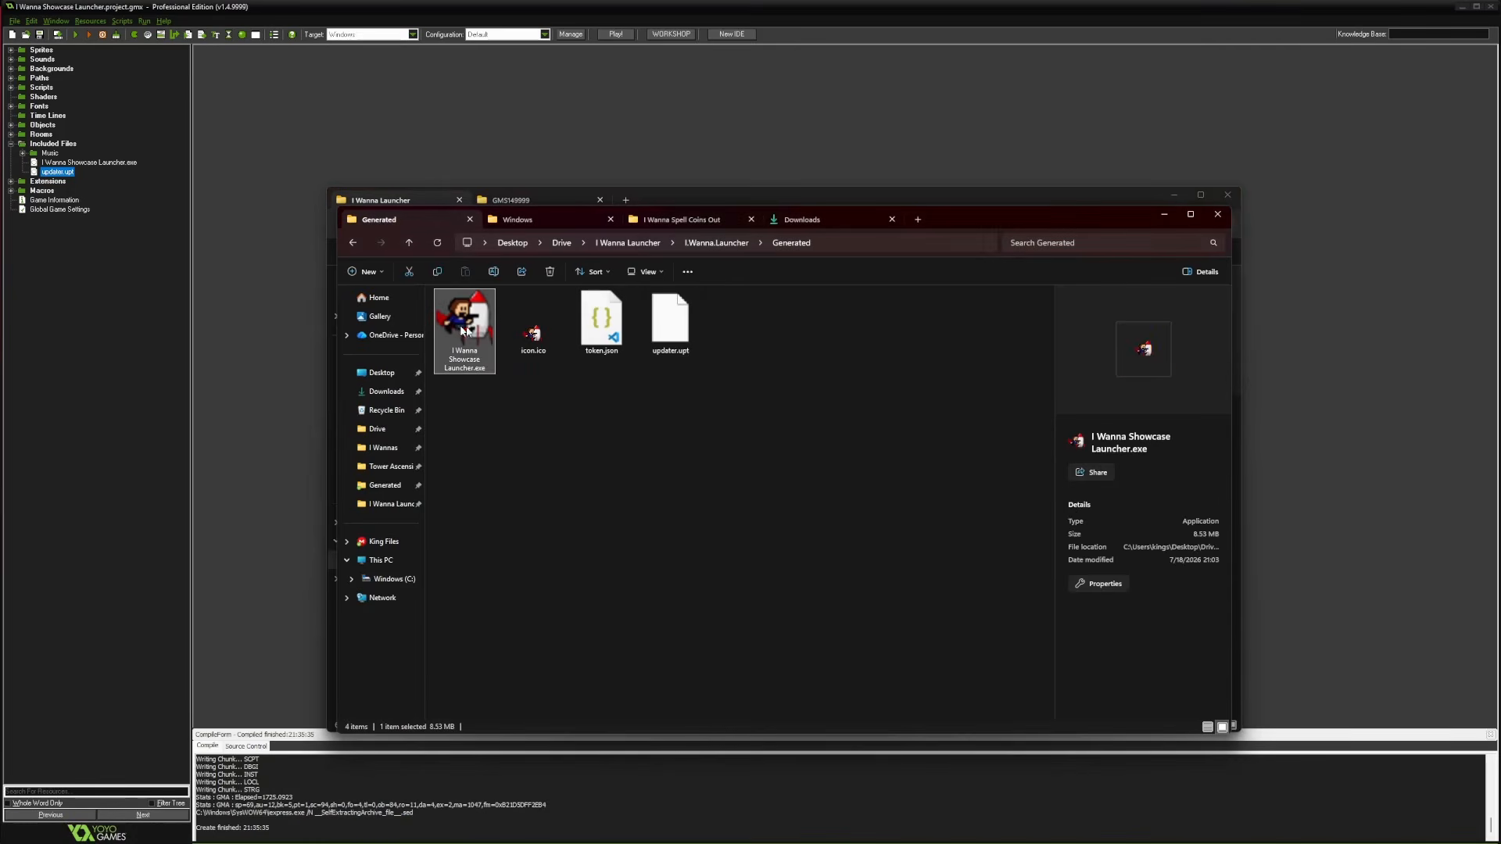
left_click(668, 322)
left_click(456, 332)
left_click(688, 427)
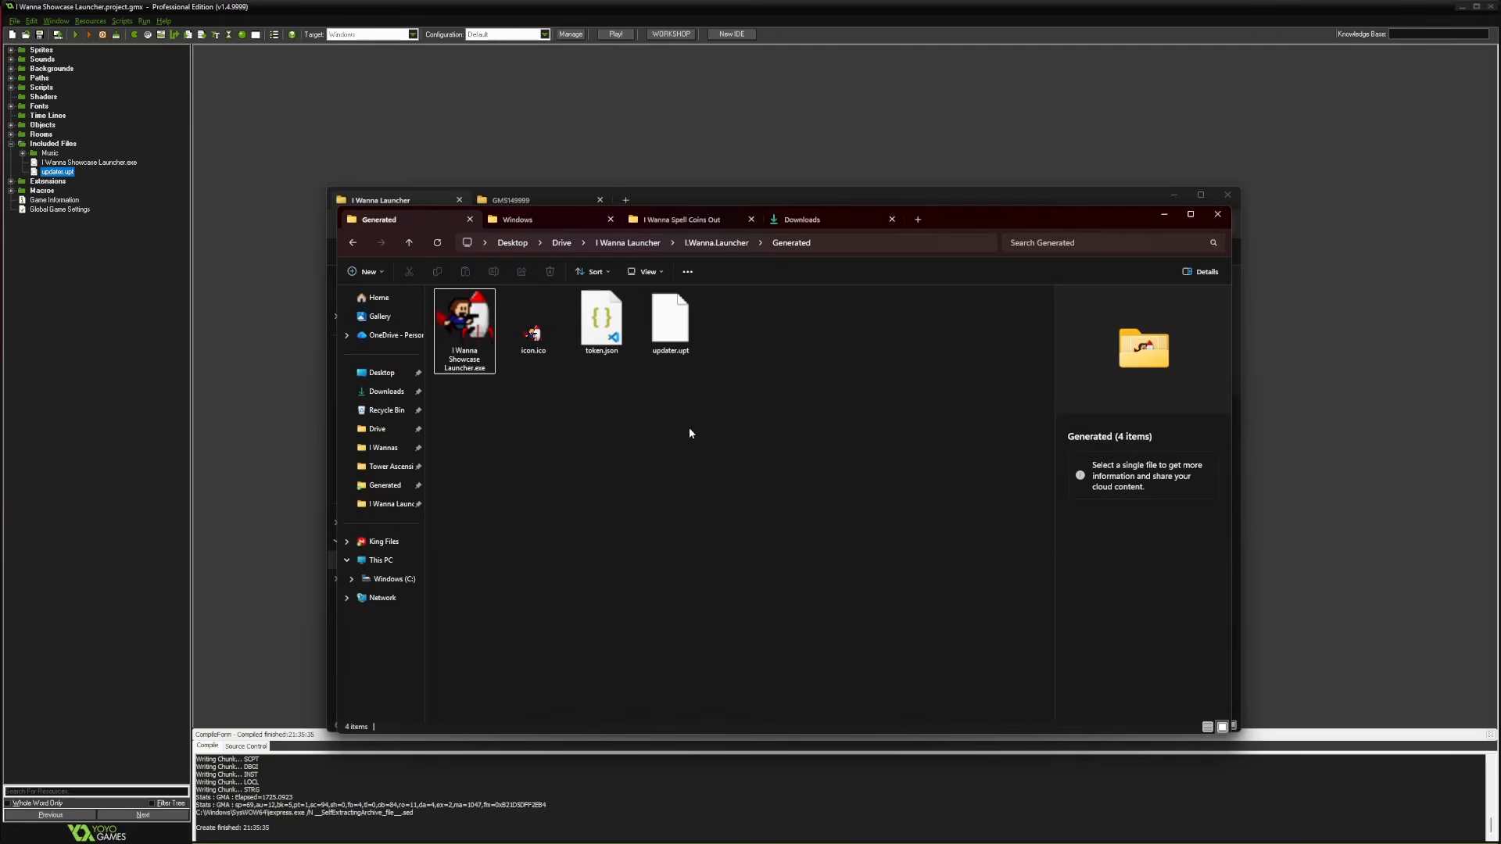
left_click_drag(1040, 214, 1364, 294)
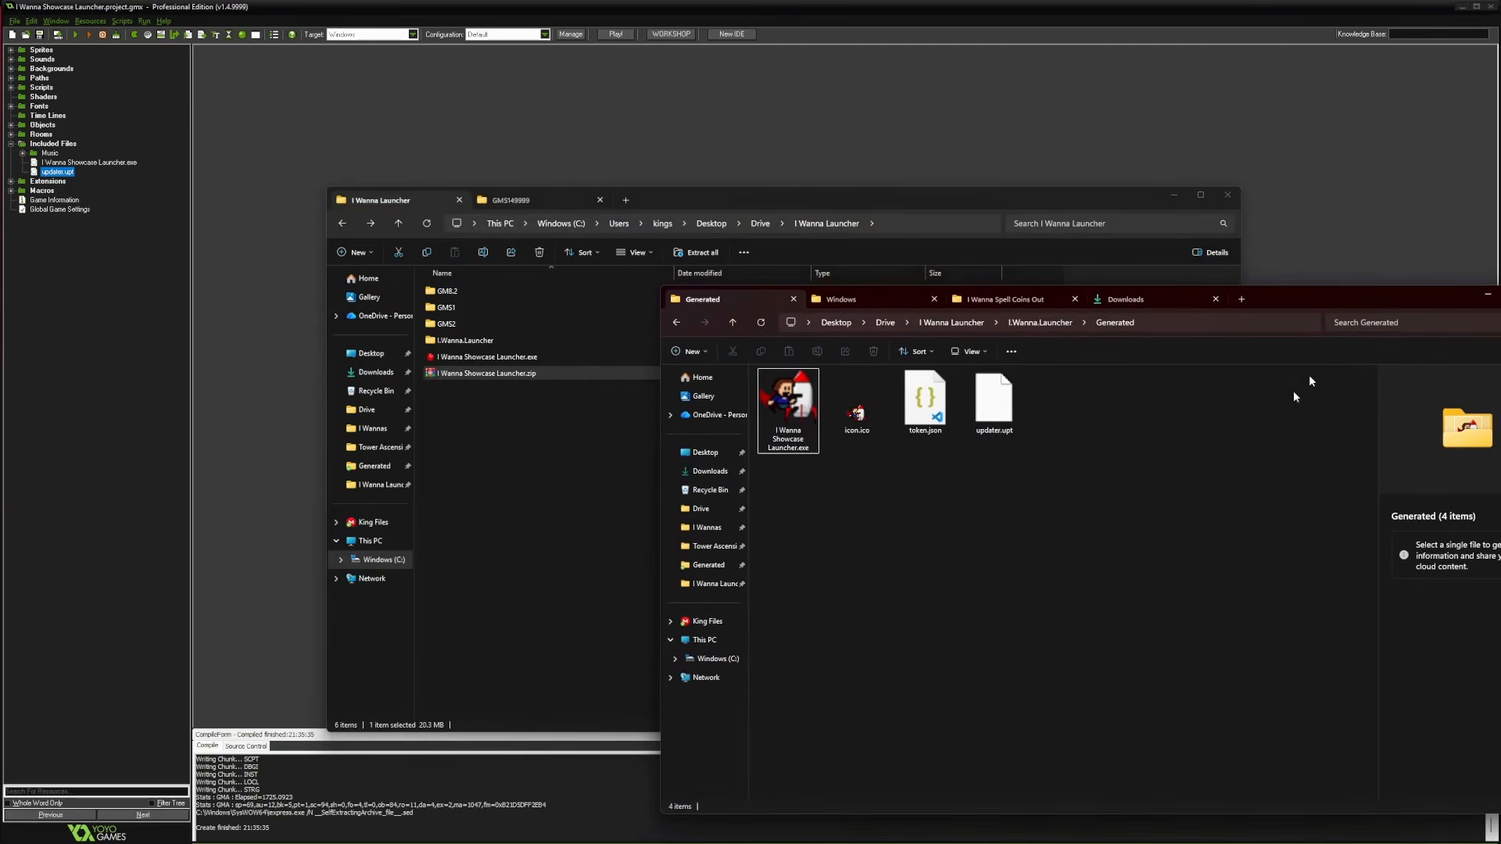
left_click(993, 400)
left_click(788, 407, "ctrl")
left_click_drag(788, 407, 453, 375)
Reopen the zip to verify the added files
left_click_drag(1377, 293, 1080, 285)
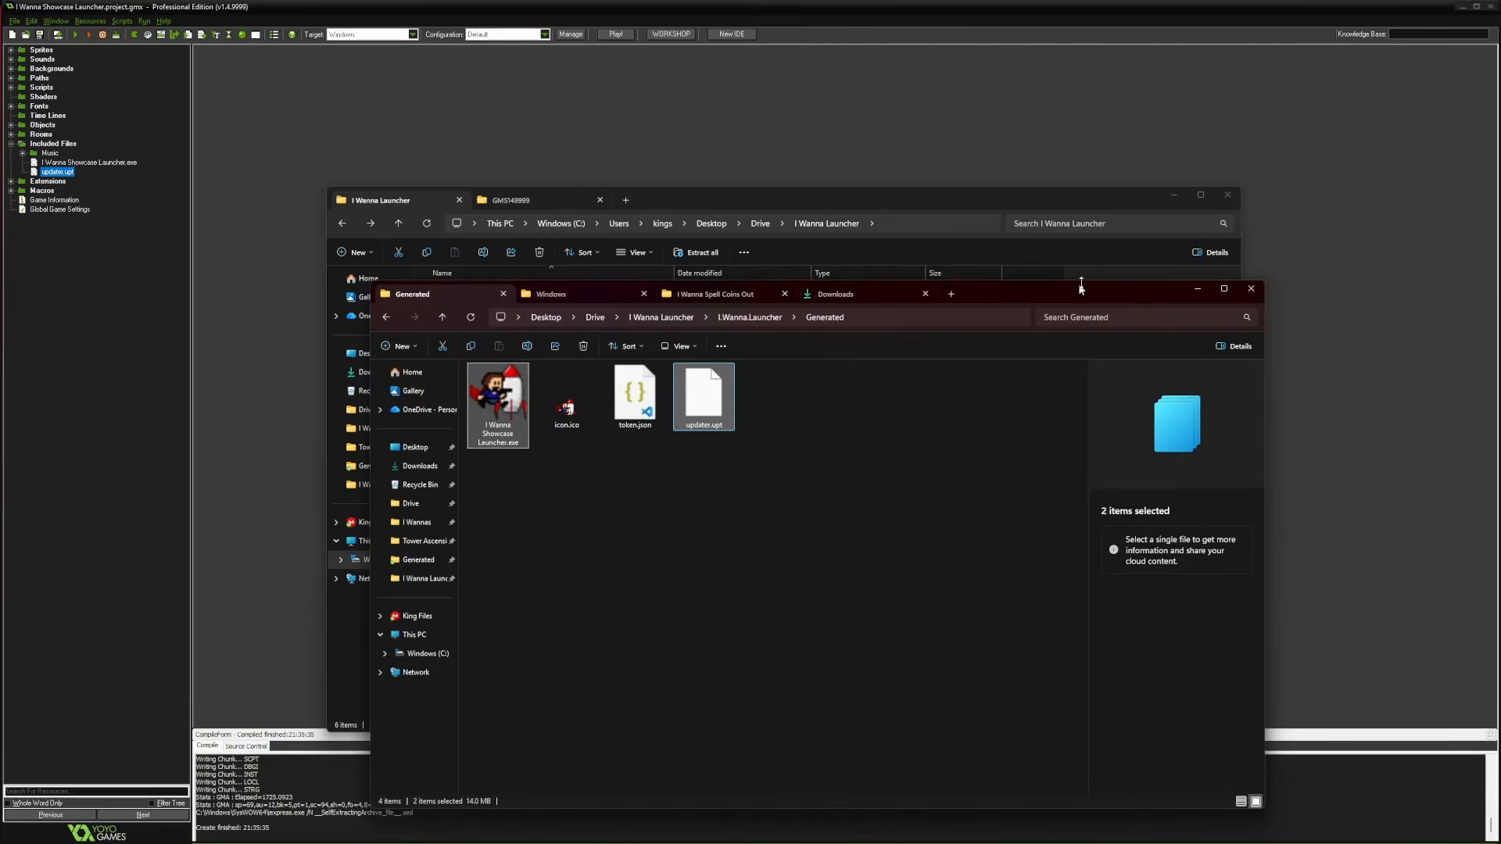
left_click(1194, 286)
double_click(485, 374)
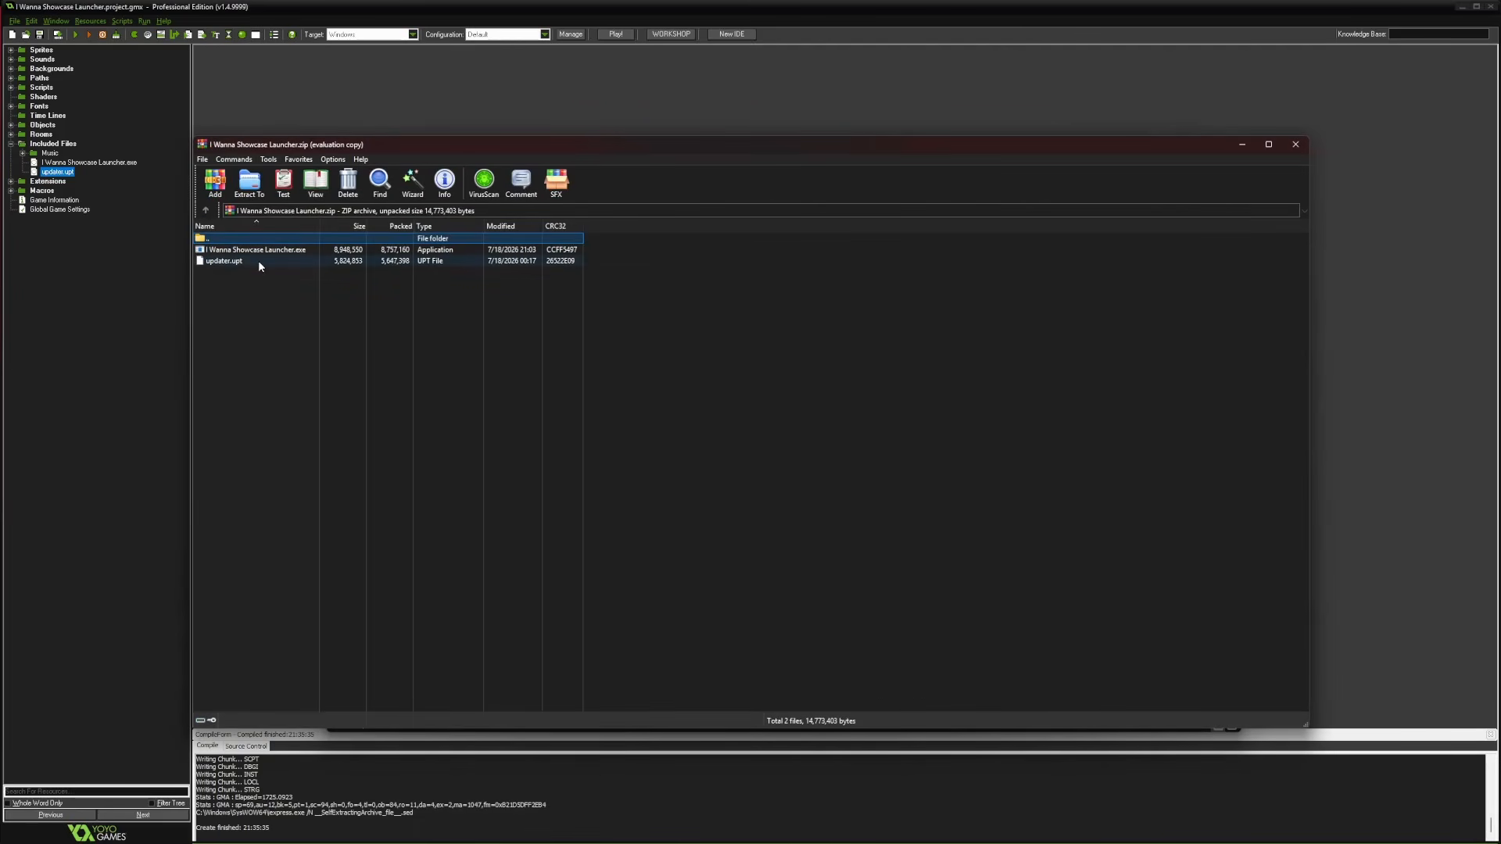
left_click(1295, 145)
mouse_move(254, 831)
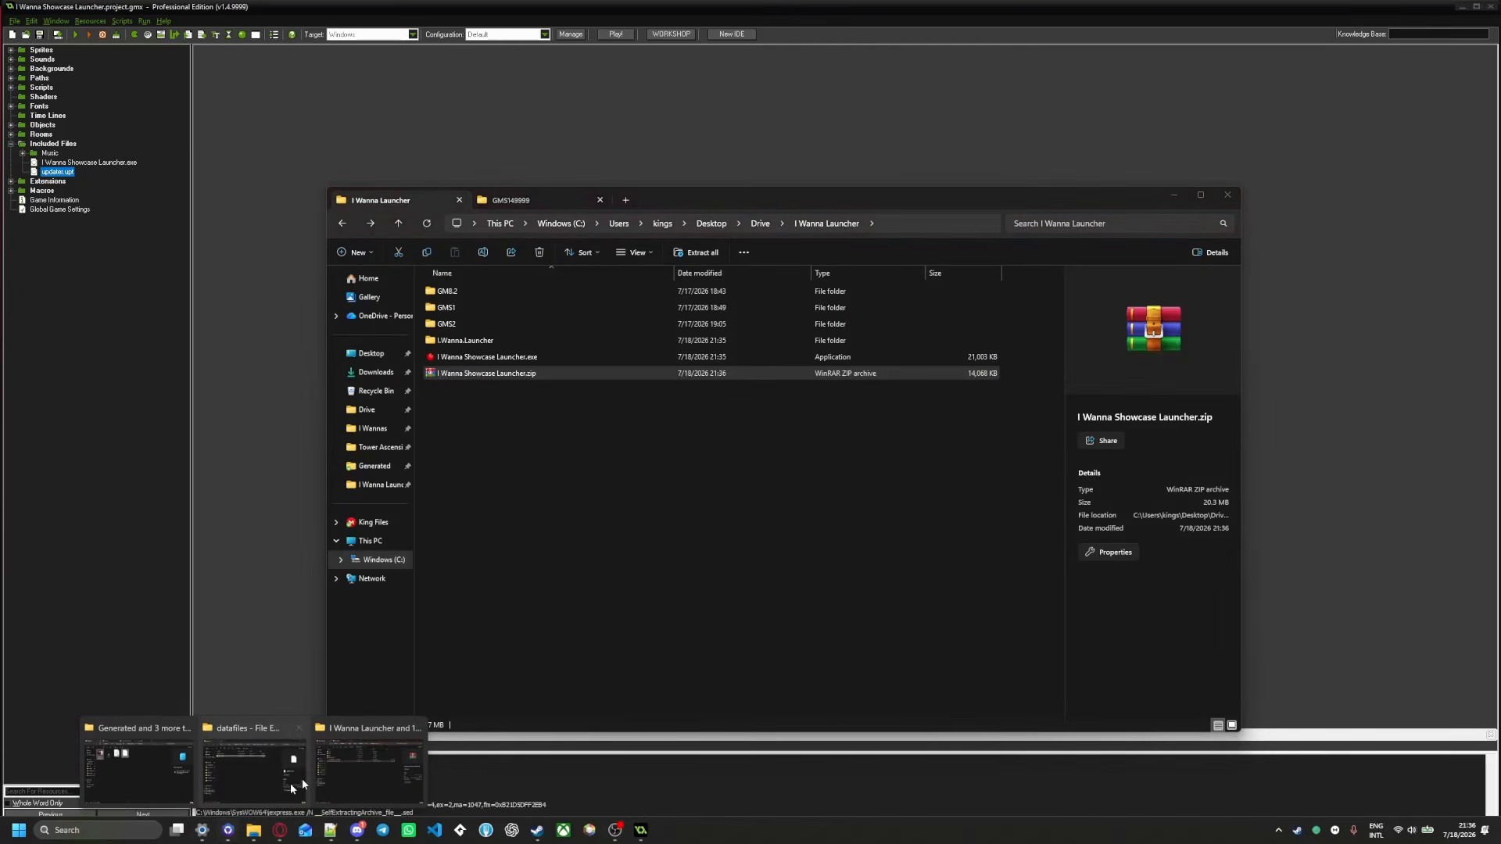
left_click(142, 758)
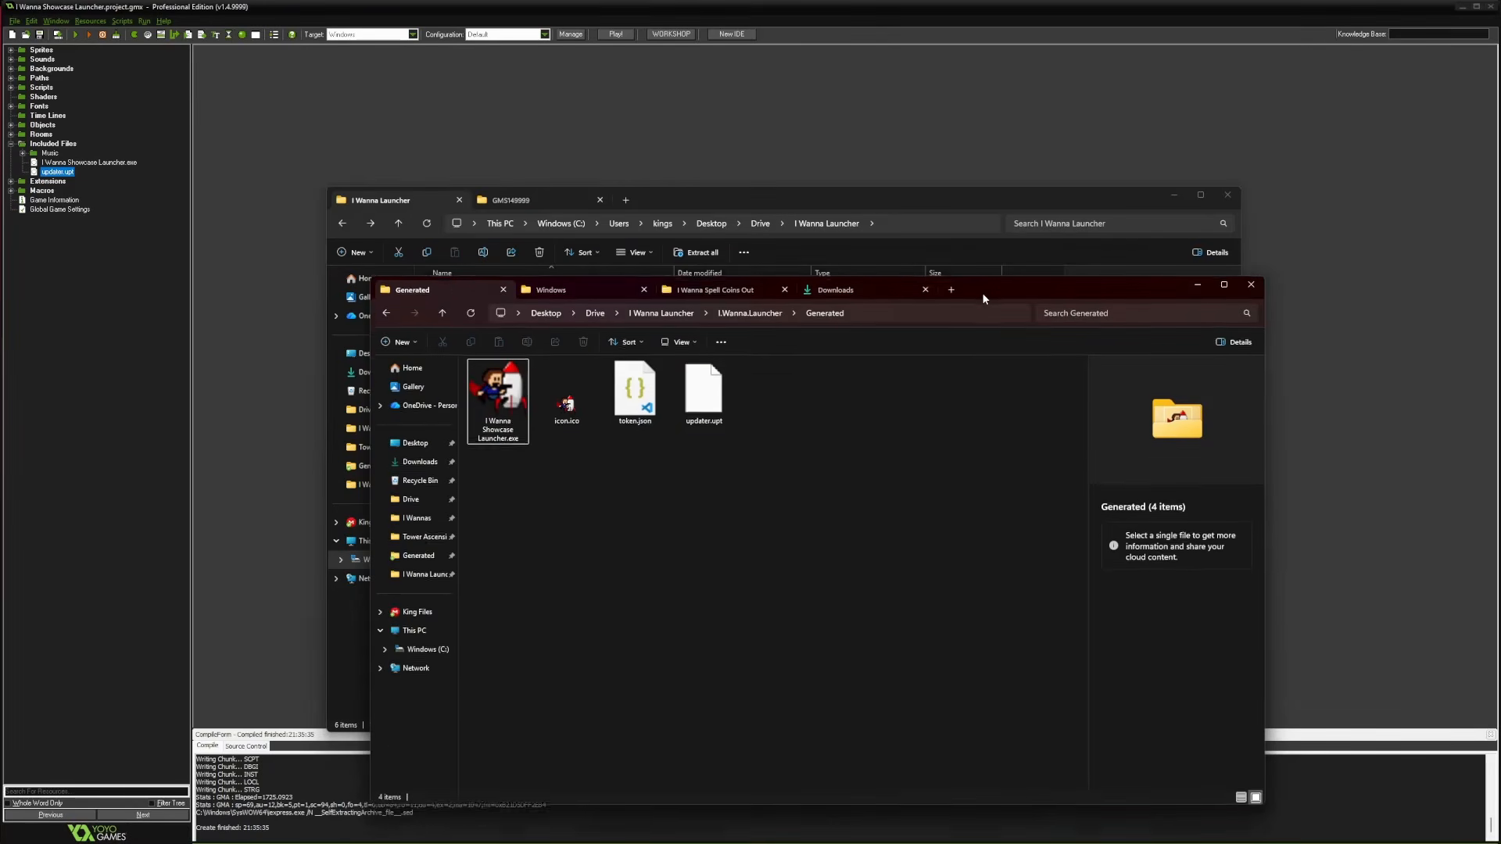
Rename the generated launcher exe to Updater.exe
left_click_drag(982, 292, 991, 214)
left_click(506, 316)
right_click(503, 340)
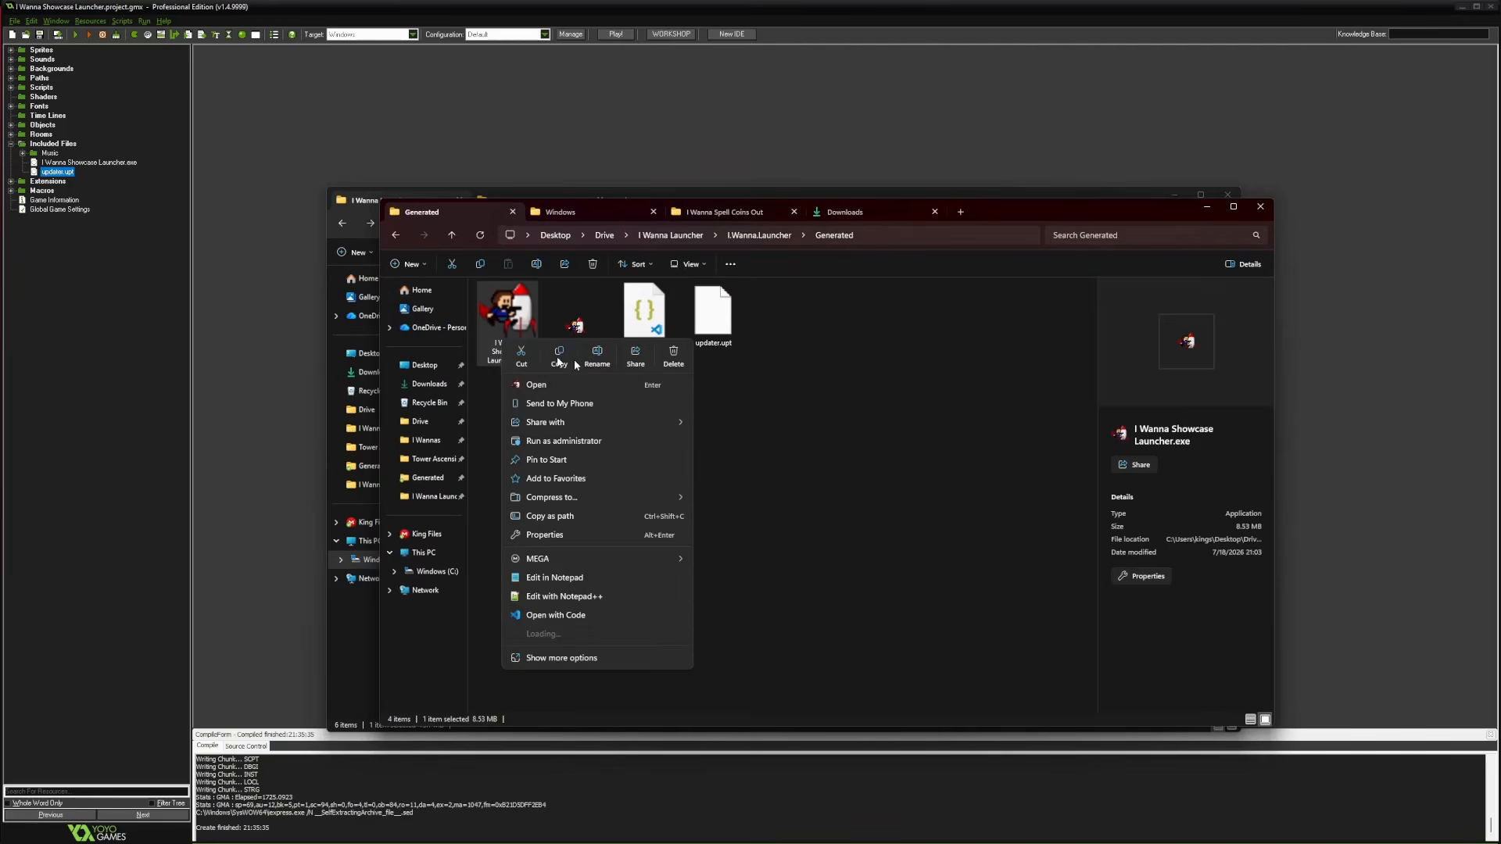
left_click(597, 356)
type("Updater")
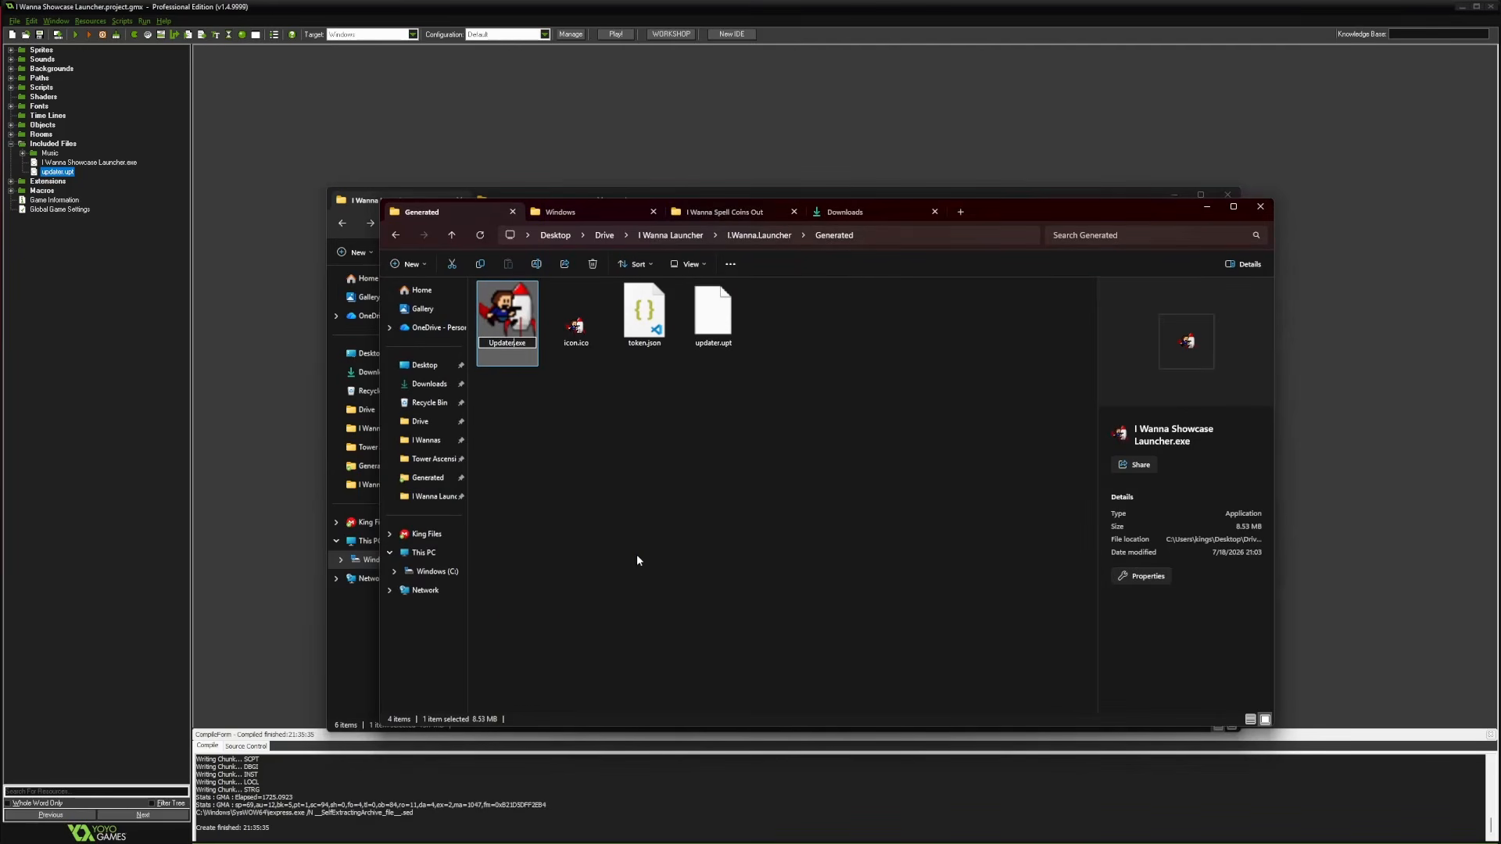
left_click(575, 469)
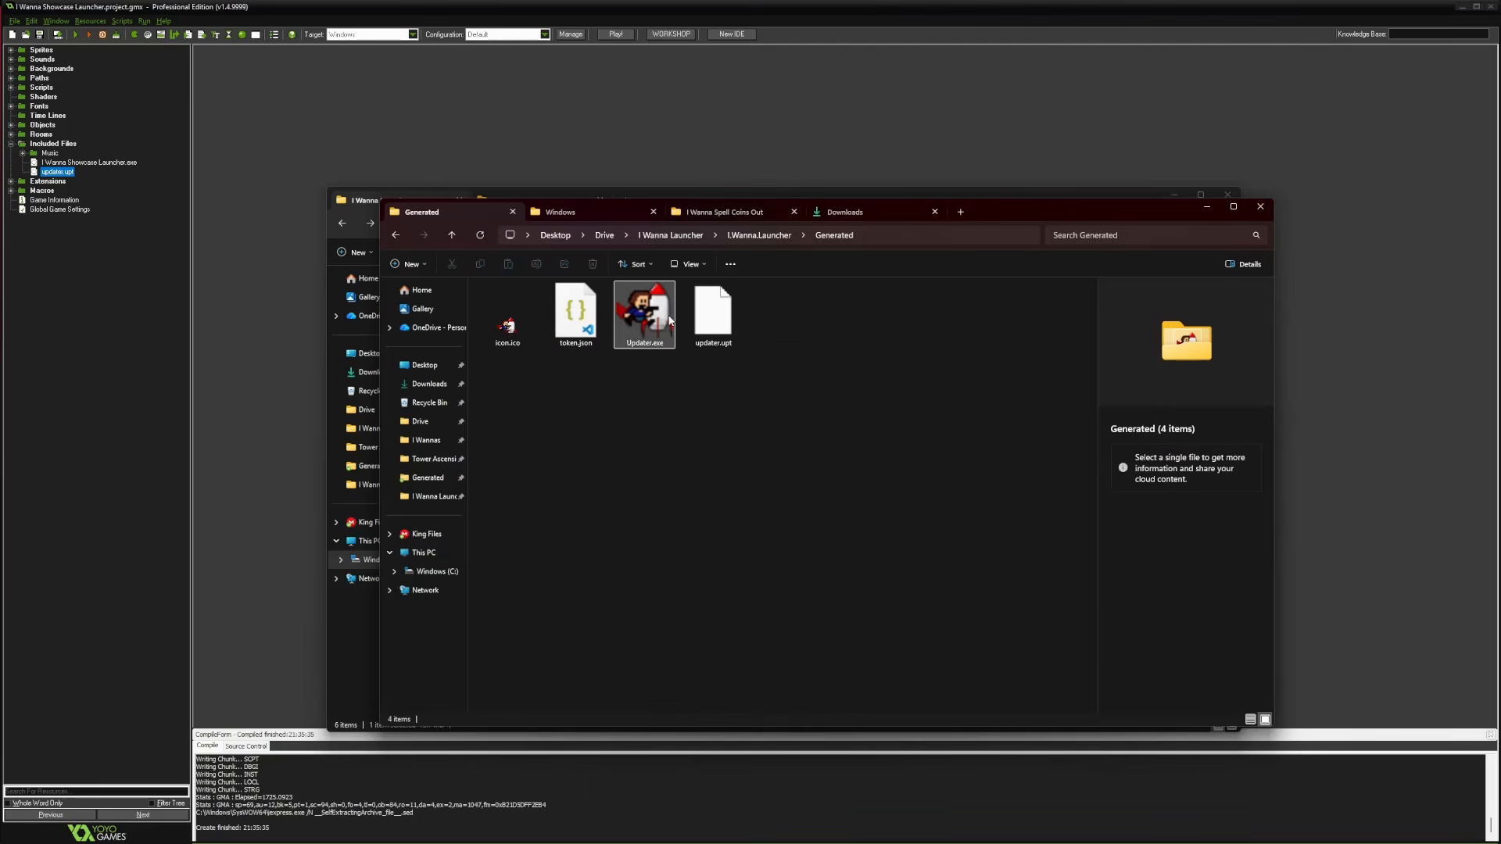
Rename Updater.exe to Launcher.exe and drop it into I Wanna Showcase Launcher.zip
left_click_drag(1003, 206, 1332, 298)
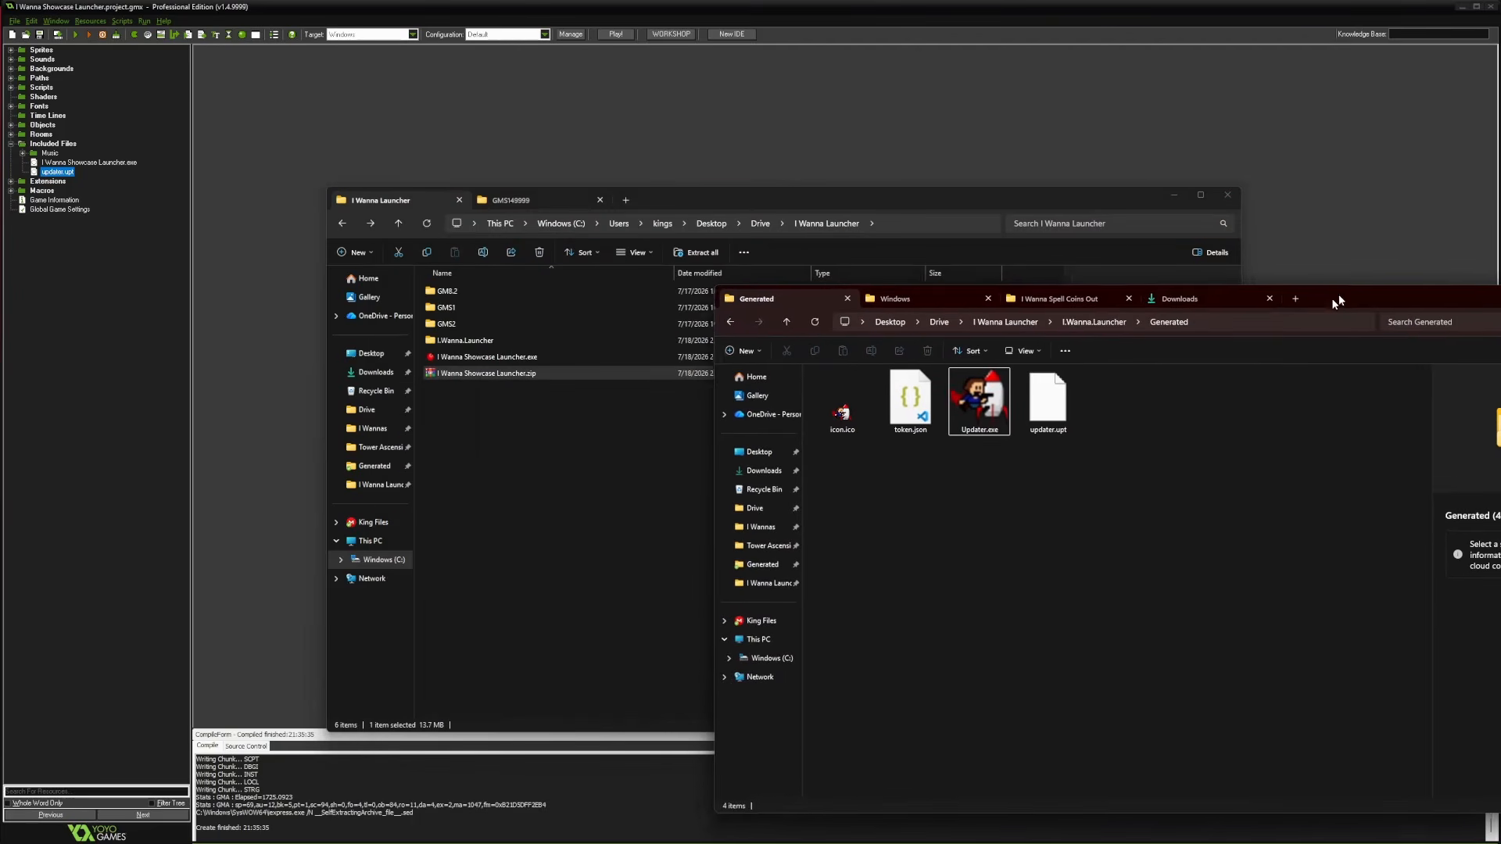
left_click(973, 406)
left_click_drag(979, 406, 949, 410)
right_click(950, 411)
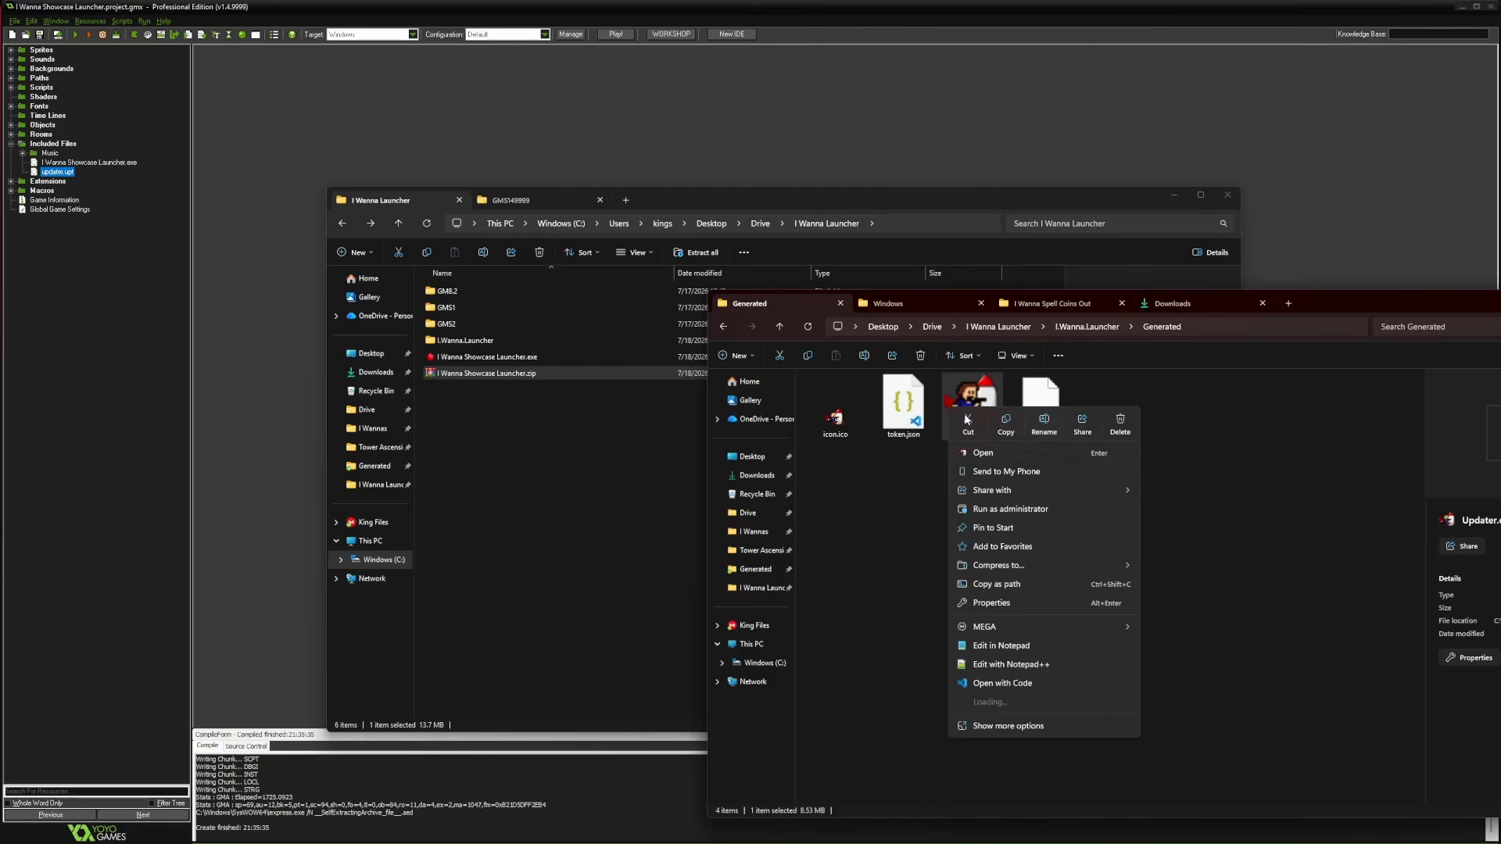
left_click(1044, 426)
type("Launcher.exe")
key("Return")
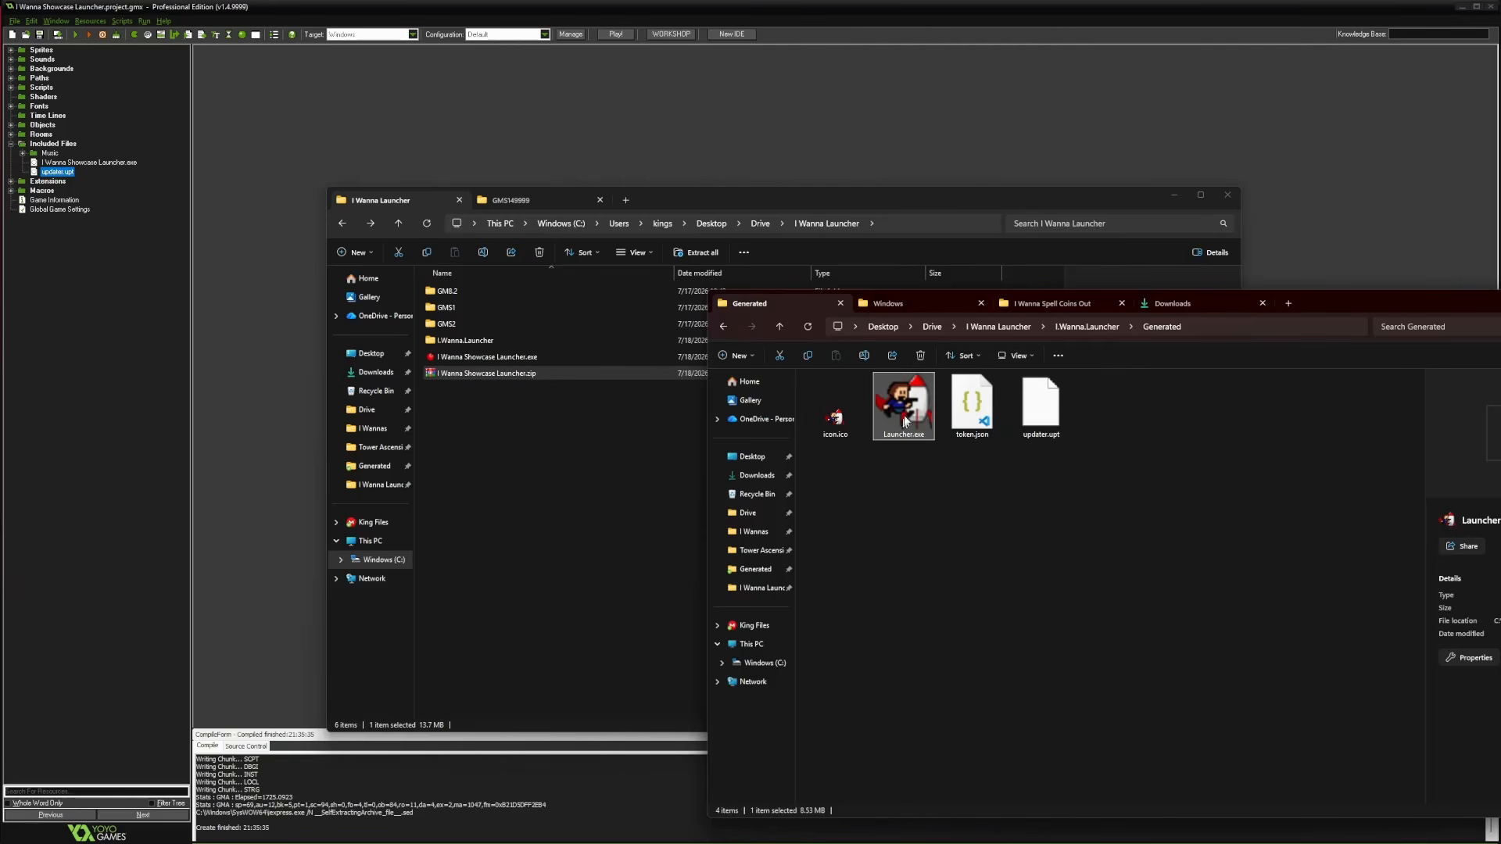
left_click_drag(905, 422, 485, 374)
Add the original I Wanna Showcase Launcher.exe back into the zip and reopen it
double_click(469, 373)
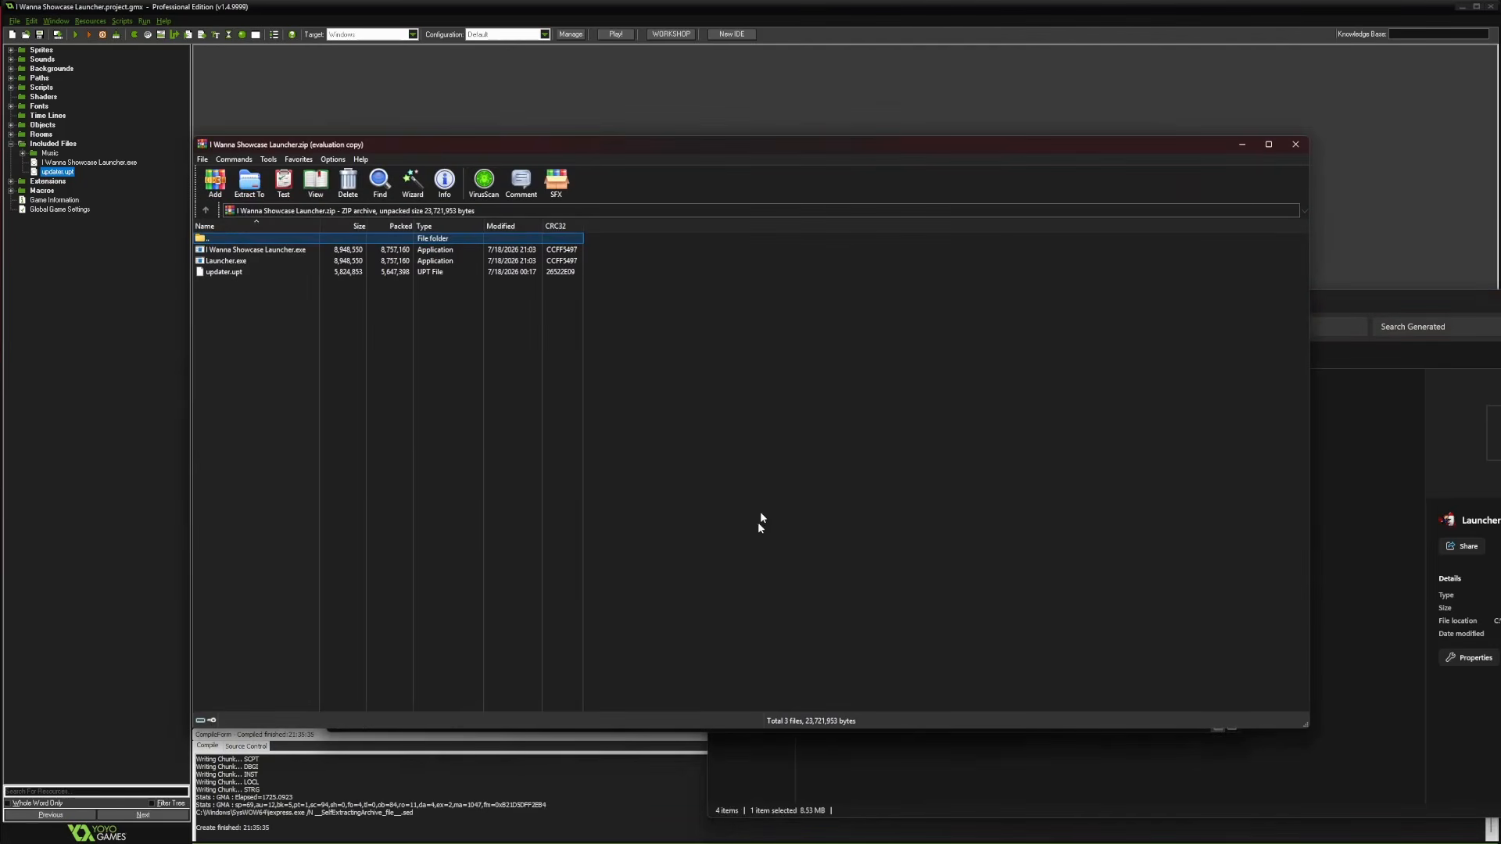
left_click(1295, 144)
left_click_drag(484, 357, 516, 373)
double_click(485, 374)
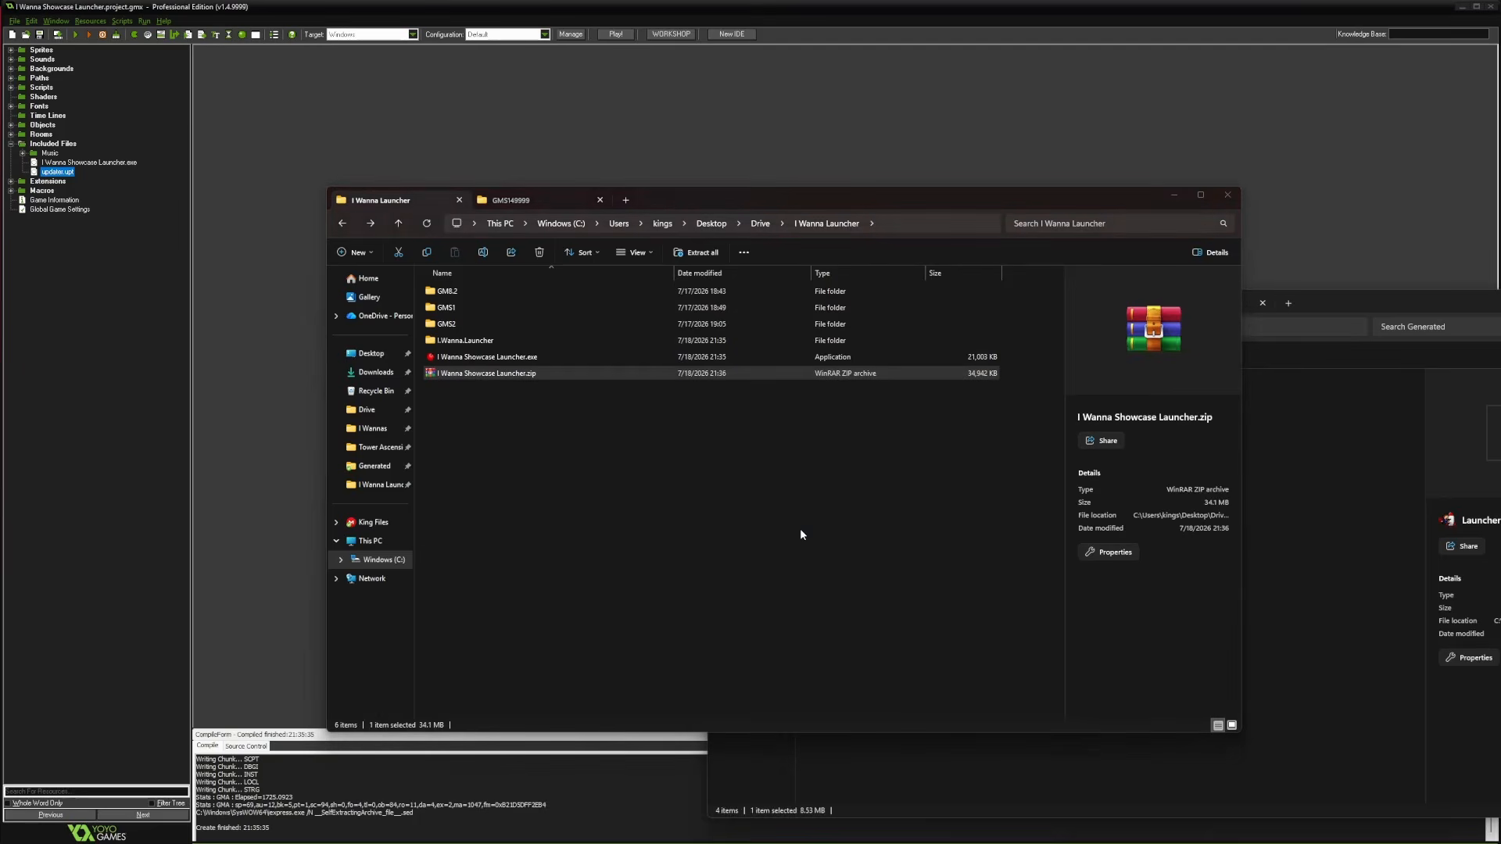
Compare the sizes of the zip's showcase exe, Launcher.exe and updater.upt entries
left_click_drag(417, 147, 1067, 316)
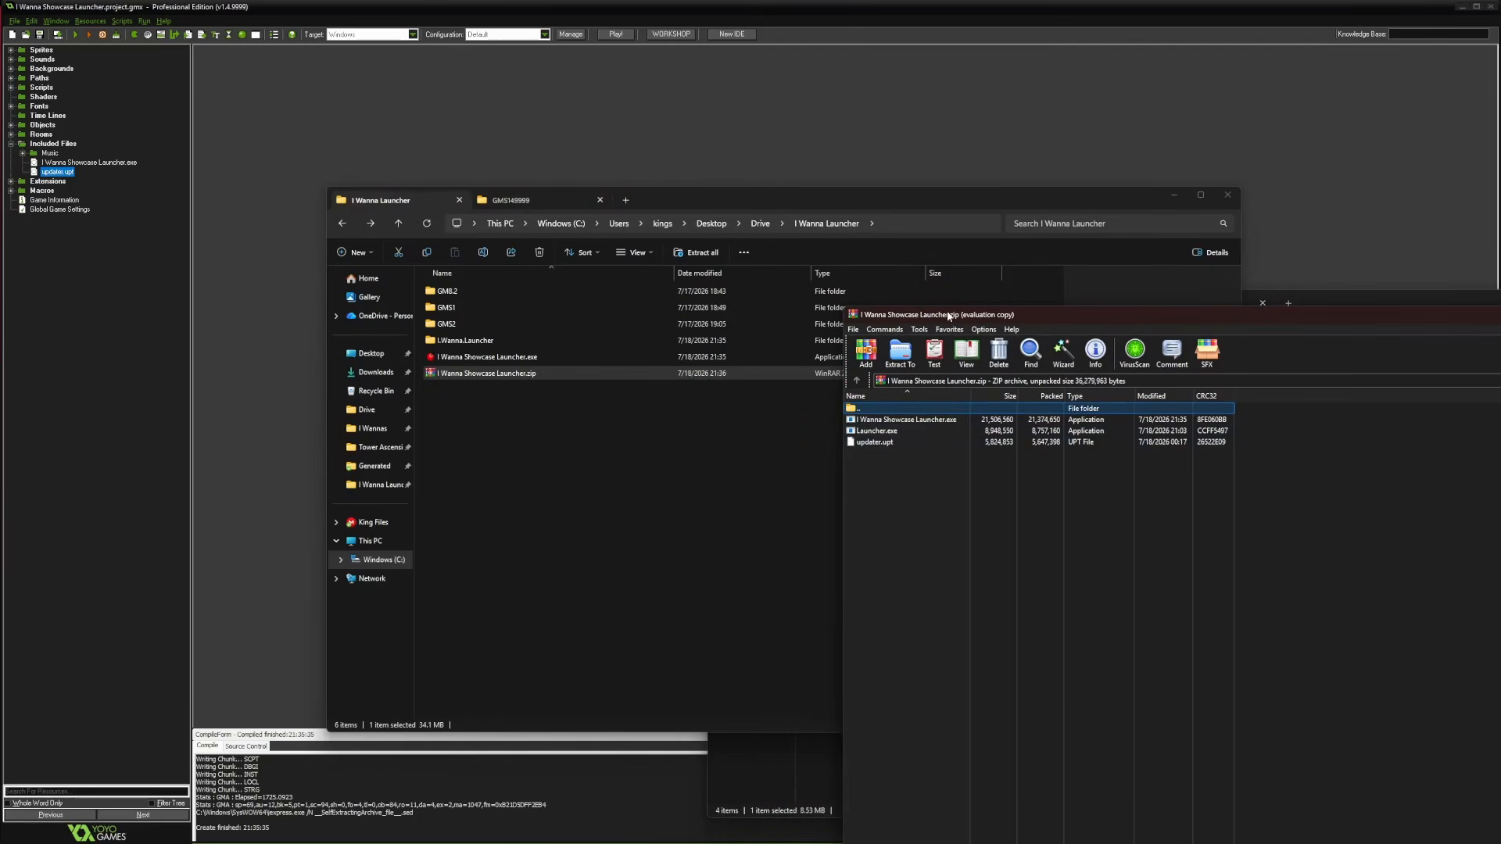
left_click(891, 421)
left_click(877, 431)
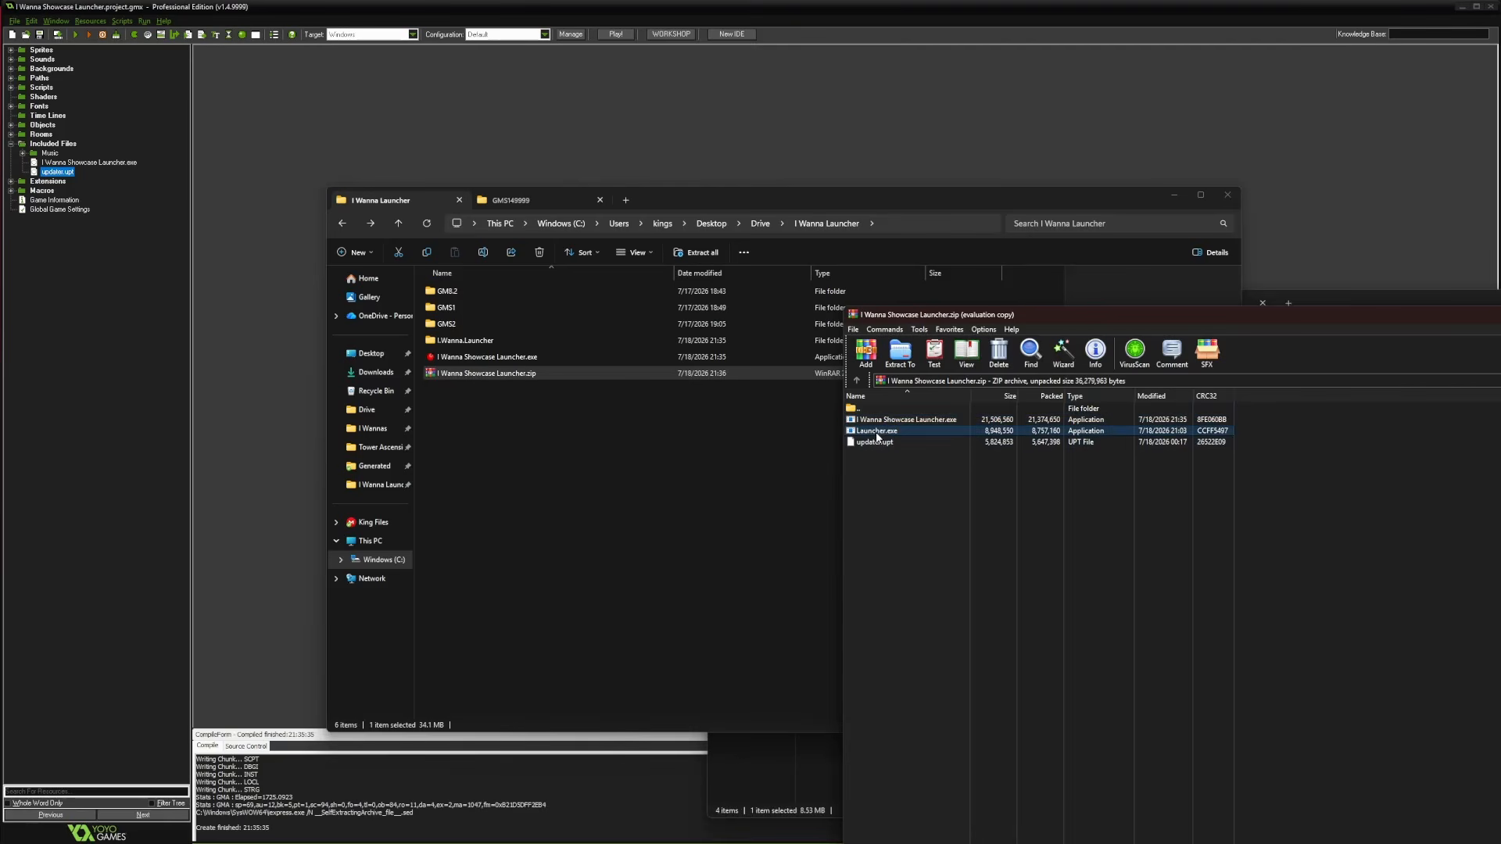
left_click(877, 443)
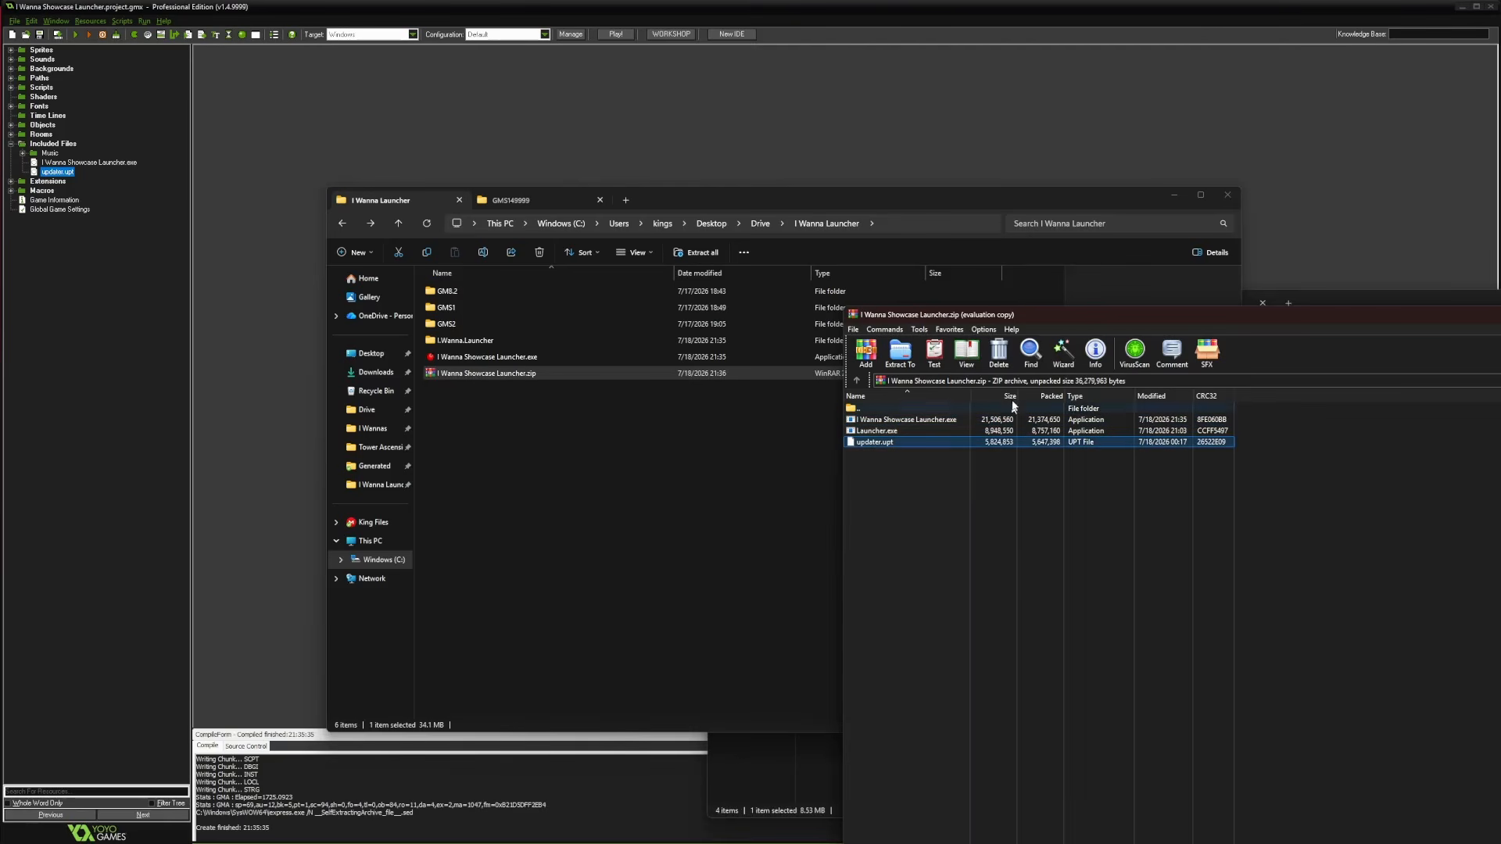
left_click_drag(1035, 313, 542, 142)
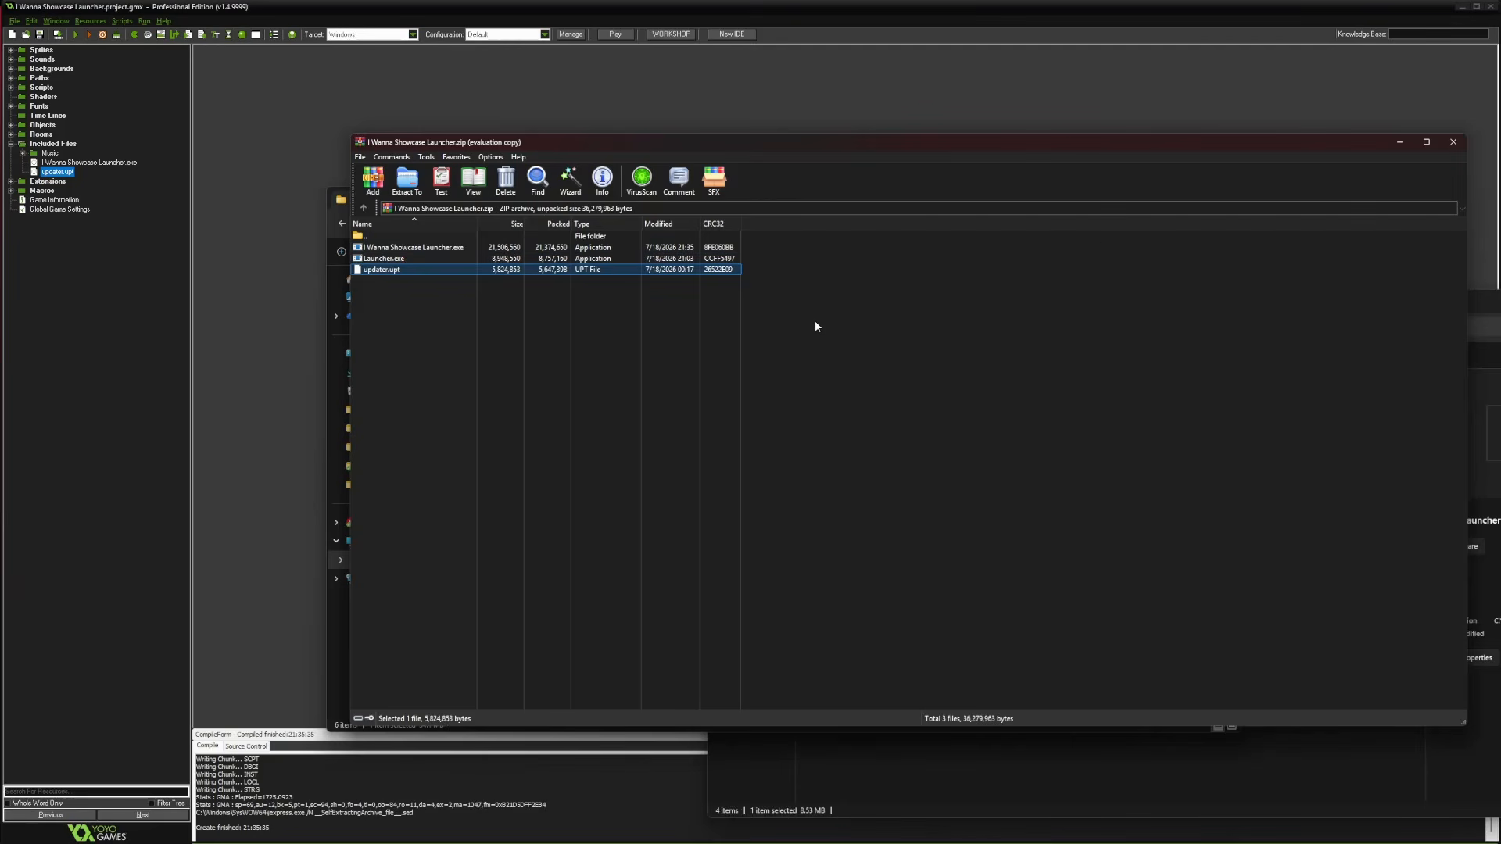
left_click(395, 249)
left_click(391, 259)
left_click(395, 269)
left_click(399, 249)
left_click(402, 260)
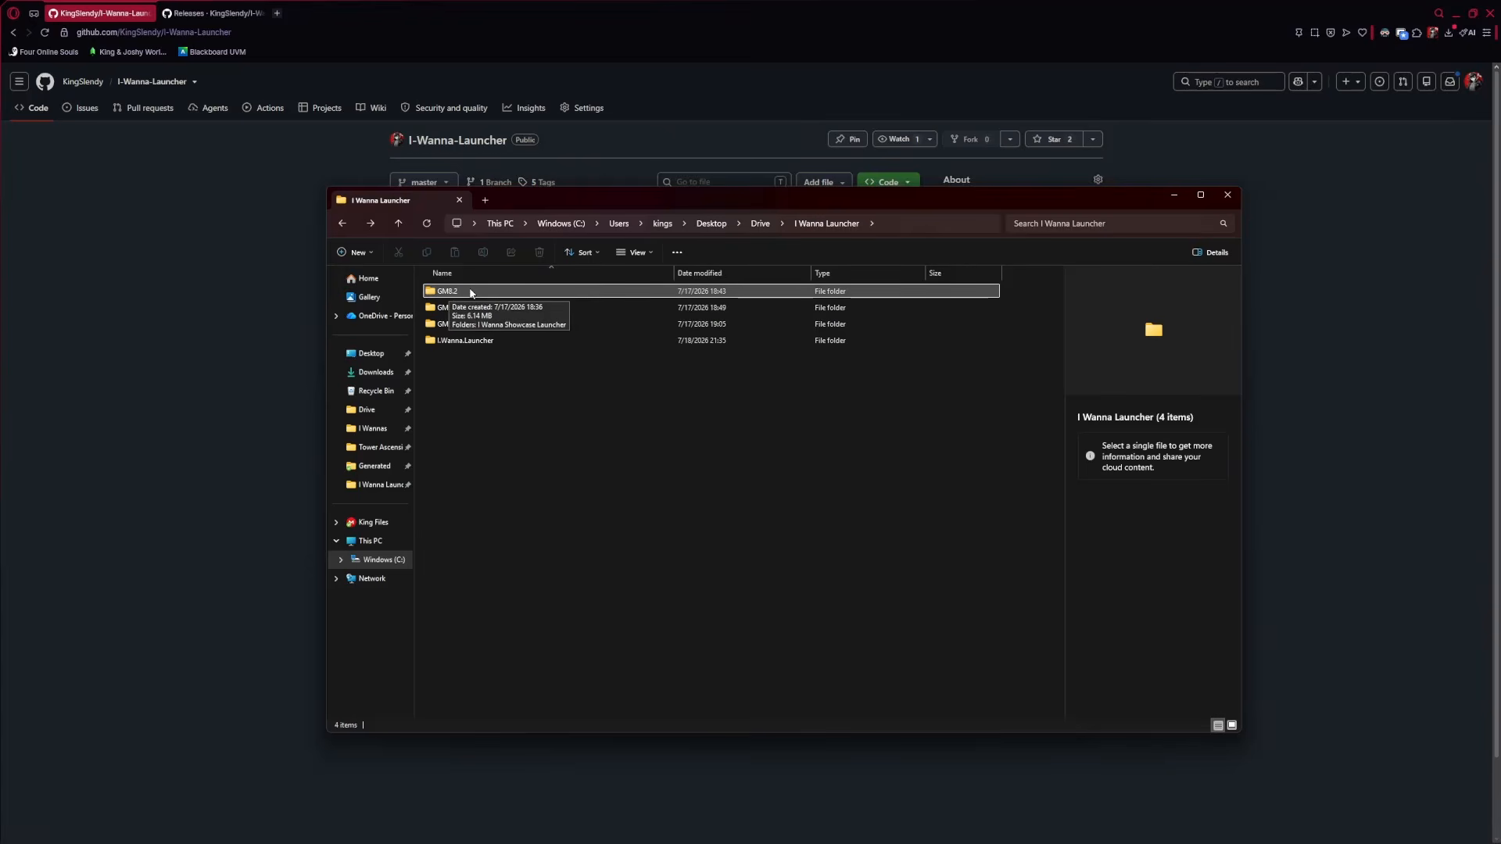
Open GM8.2 > I Wanna Showcase Launcher > source and load the .gm82 project
double_click(471, 293)
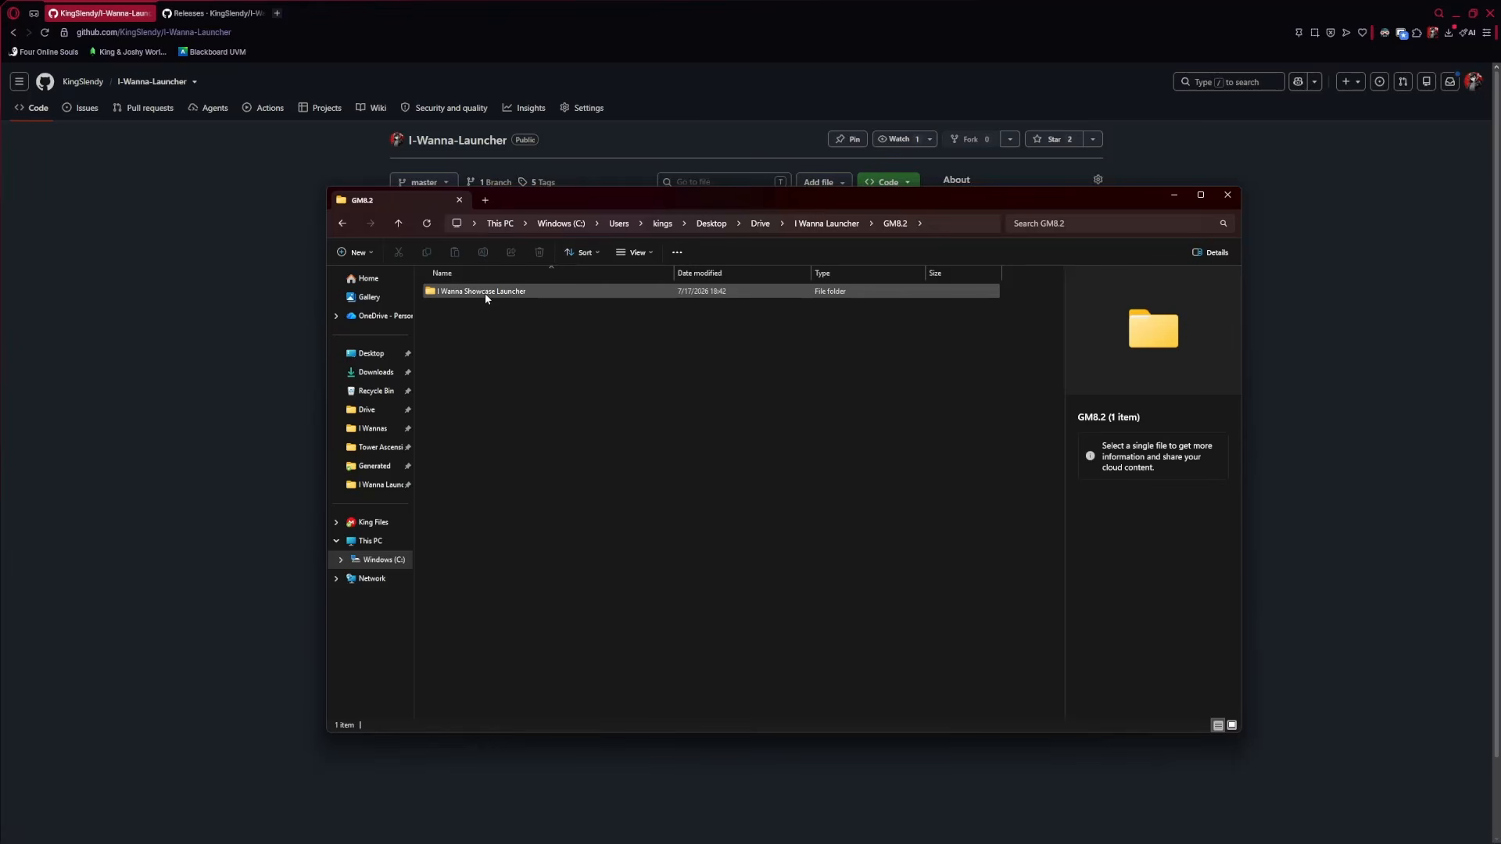
mouse_move(461, 293)
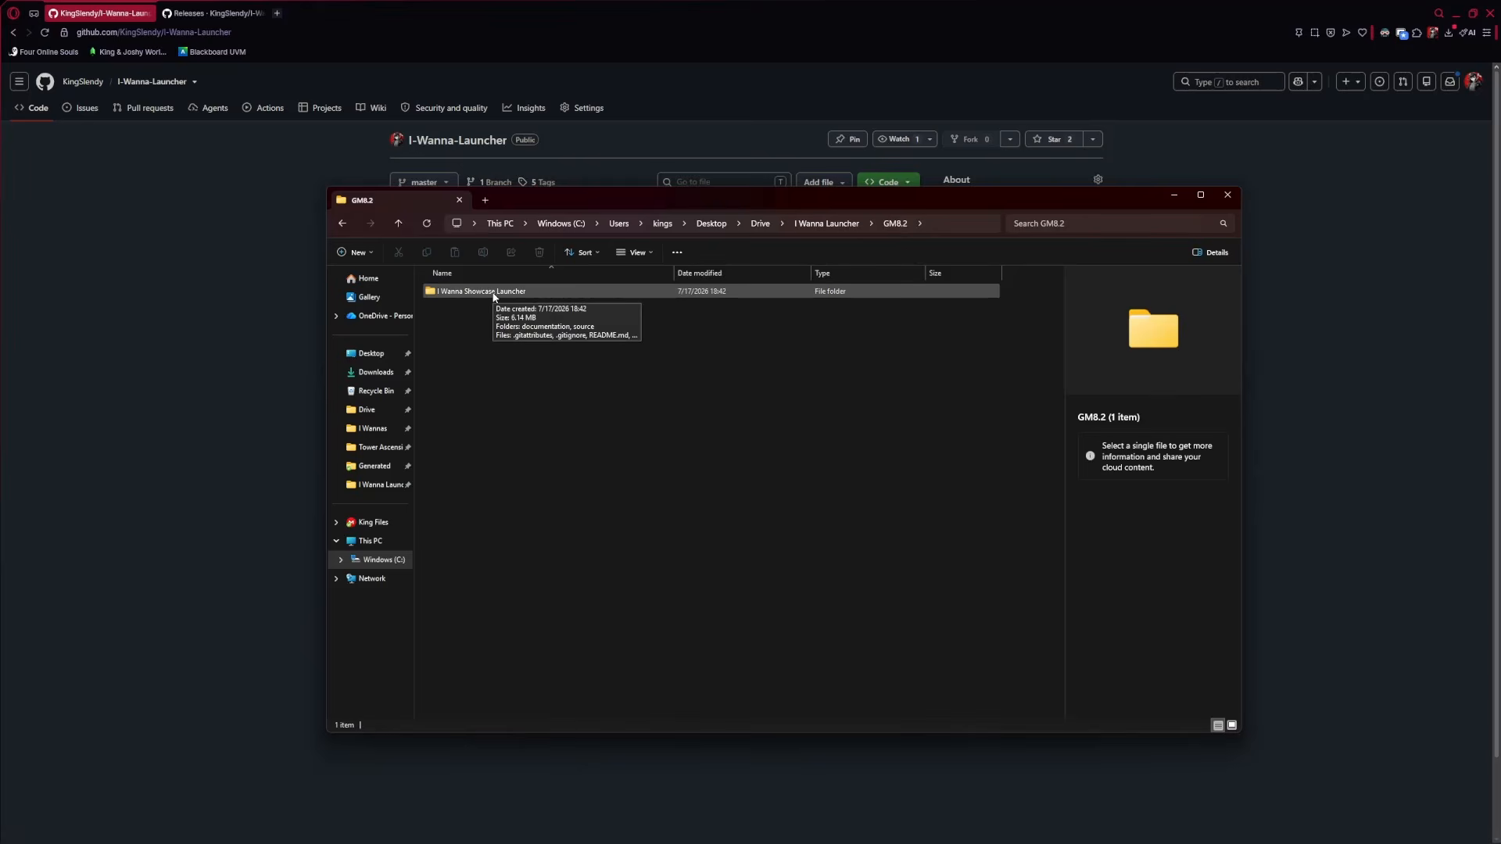
double_click(486, 291)
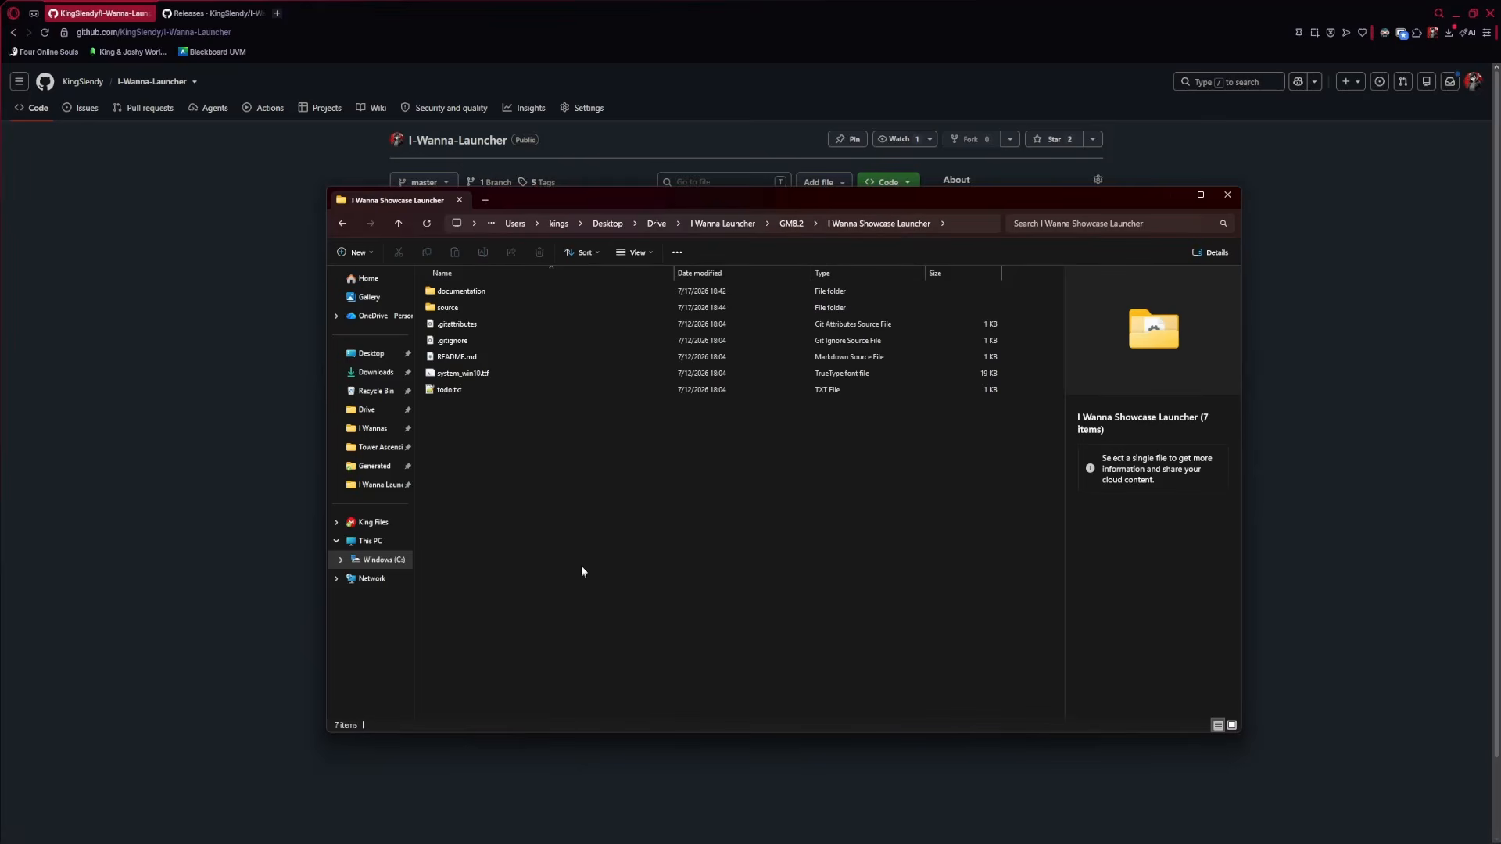
double_click(450, 308)
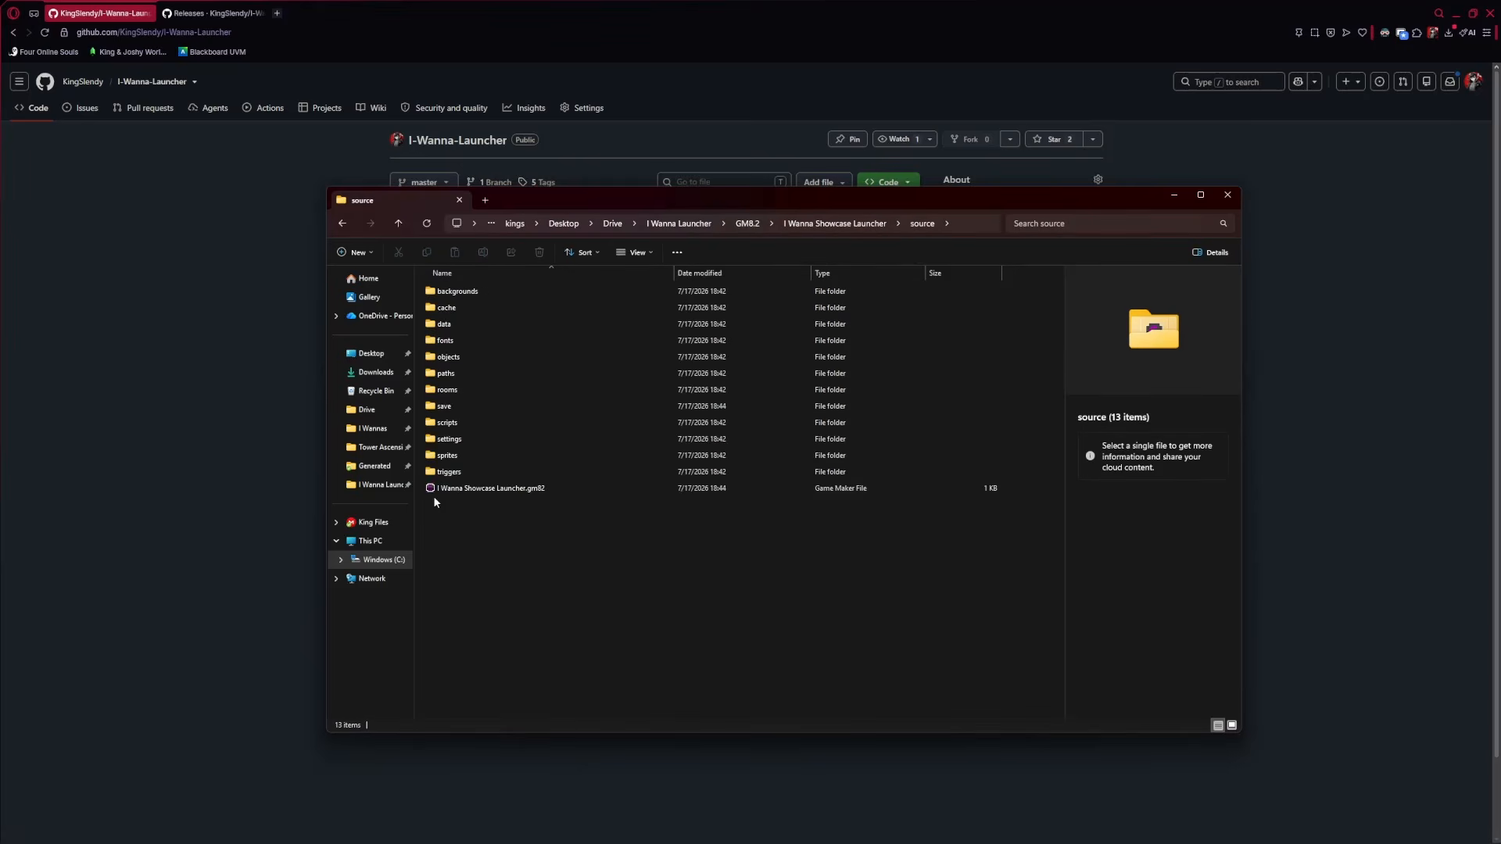
left_click(482, 489)
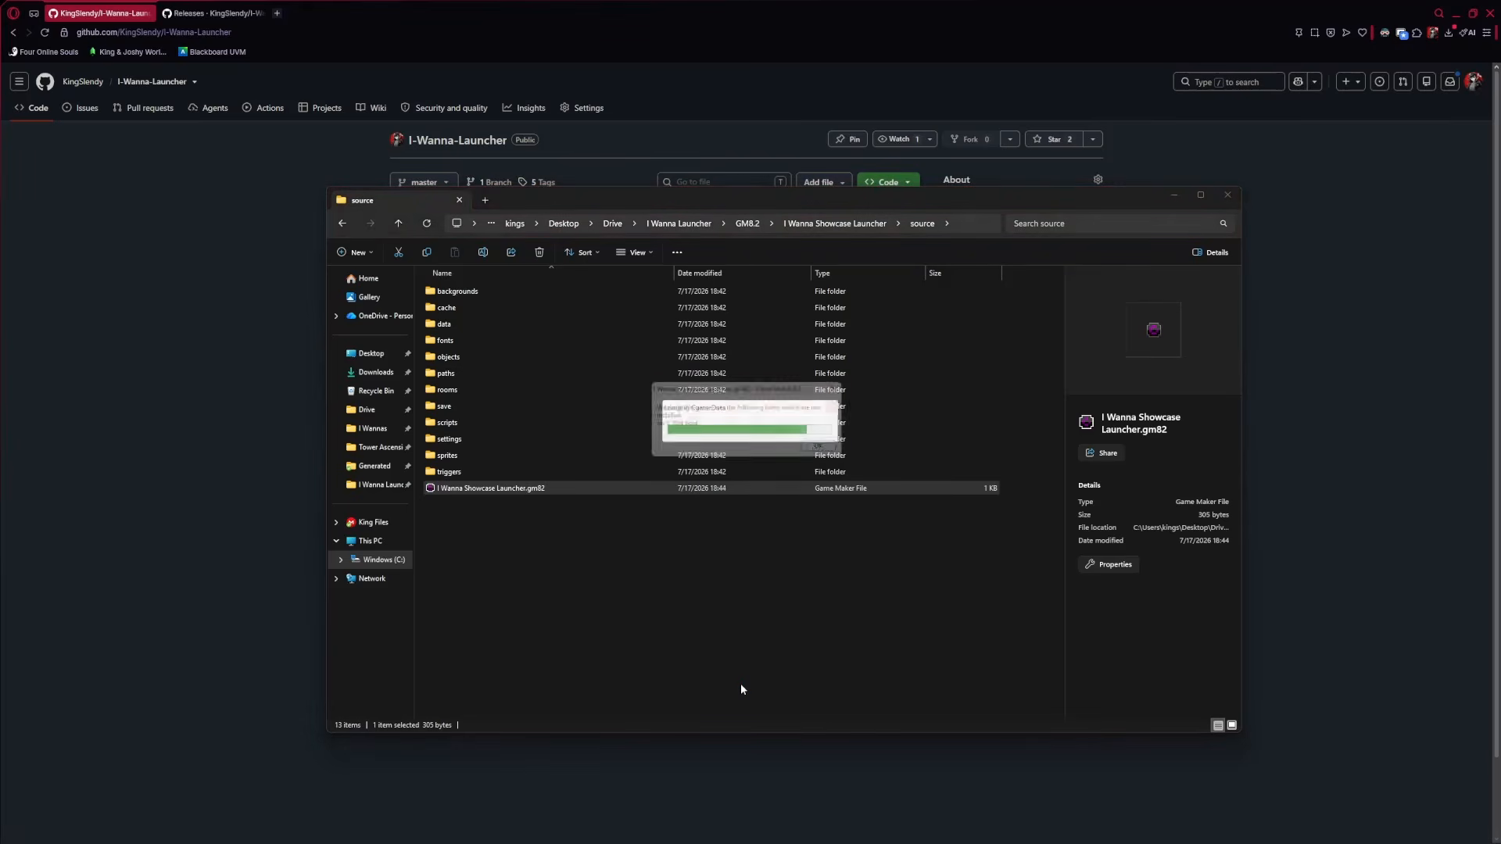
left_click(829, 450)
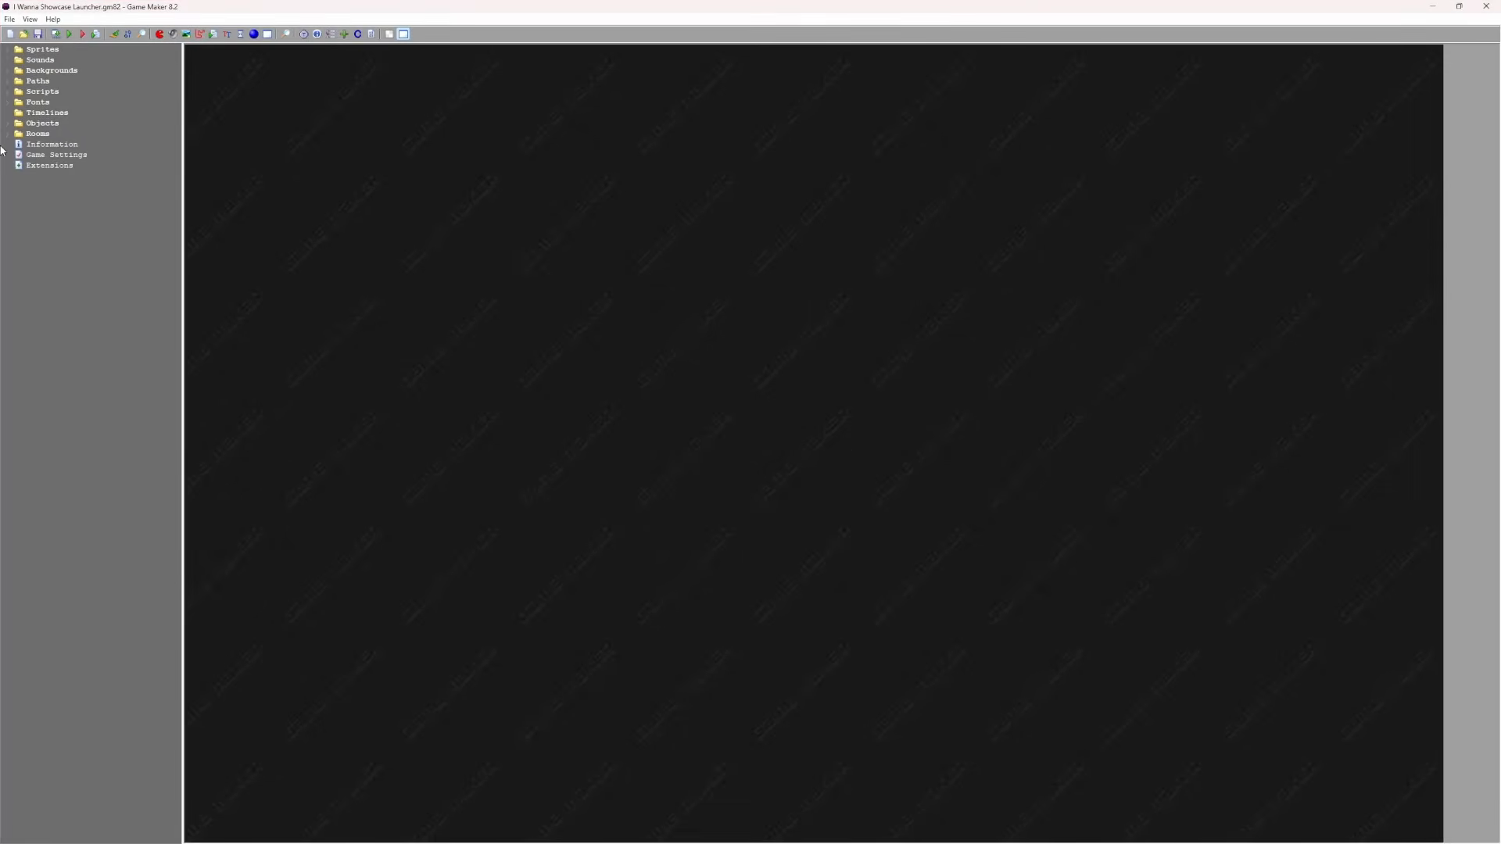
left_click(69, 34)
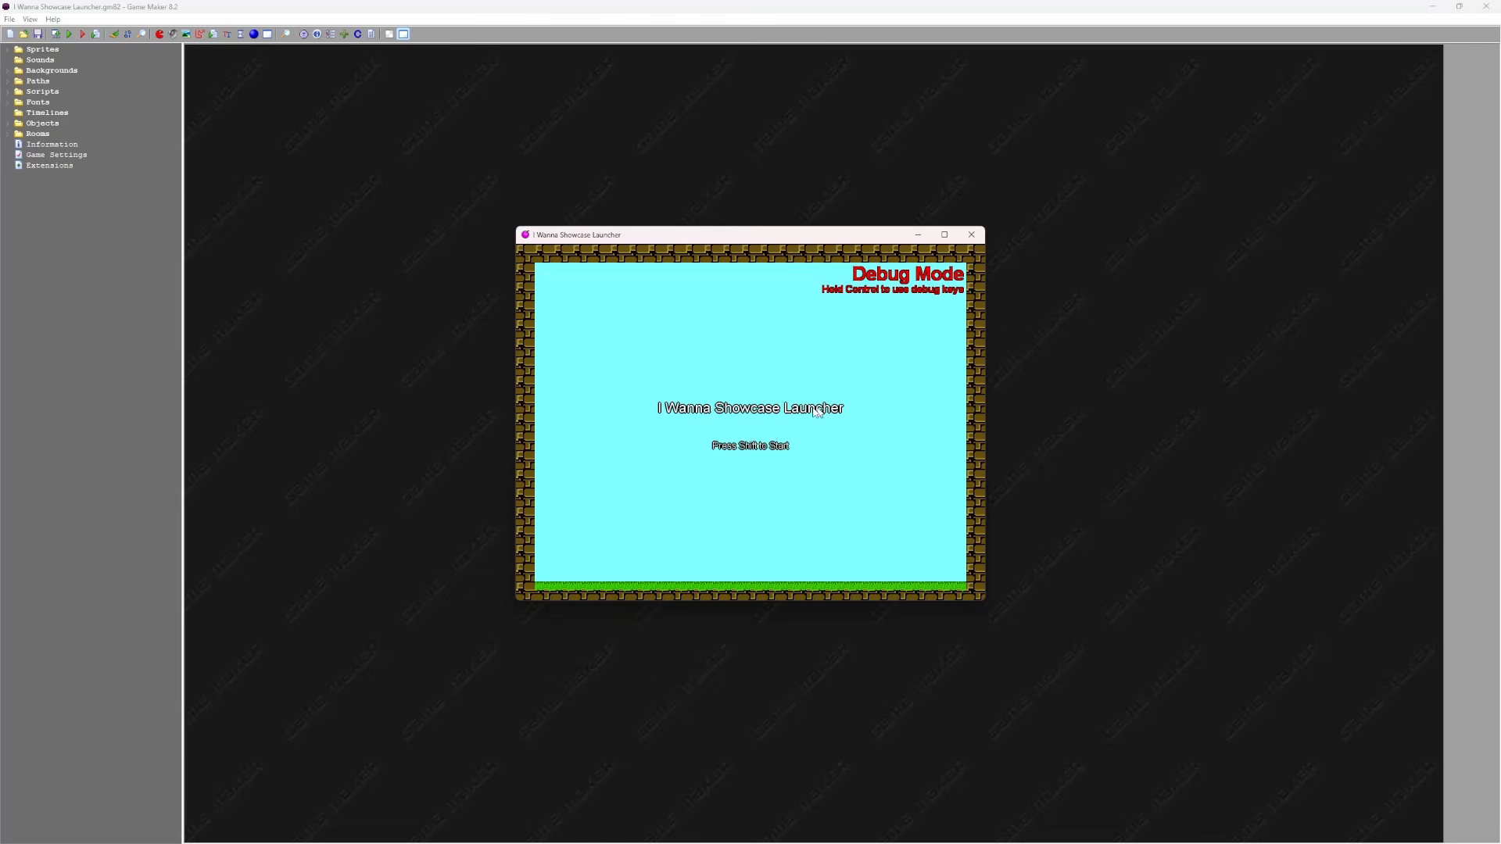
key("shift")
key("Right")
key("Left")
key("shift")
key("Right")
key("shift")
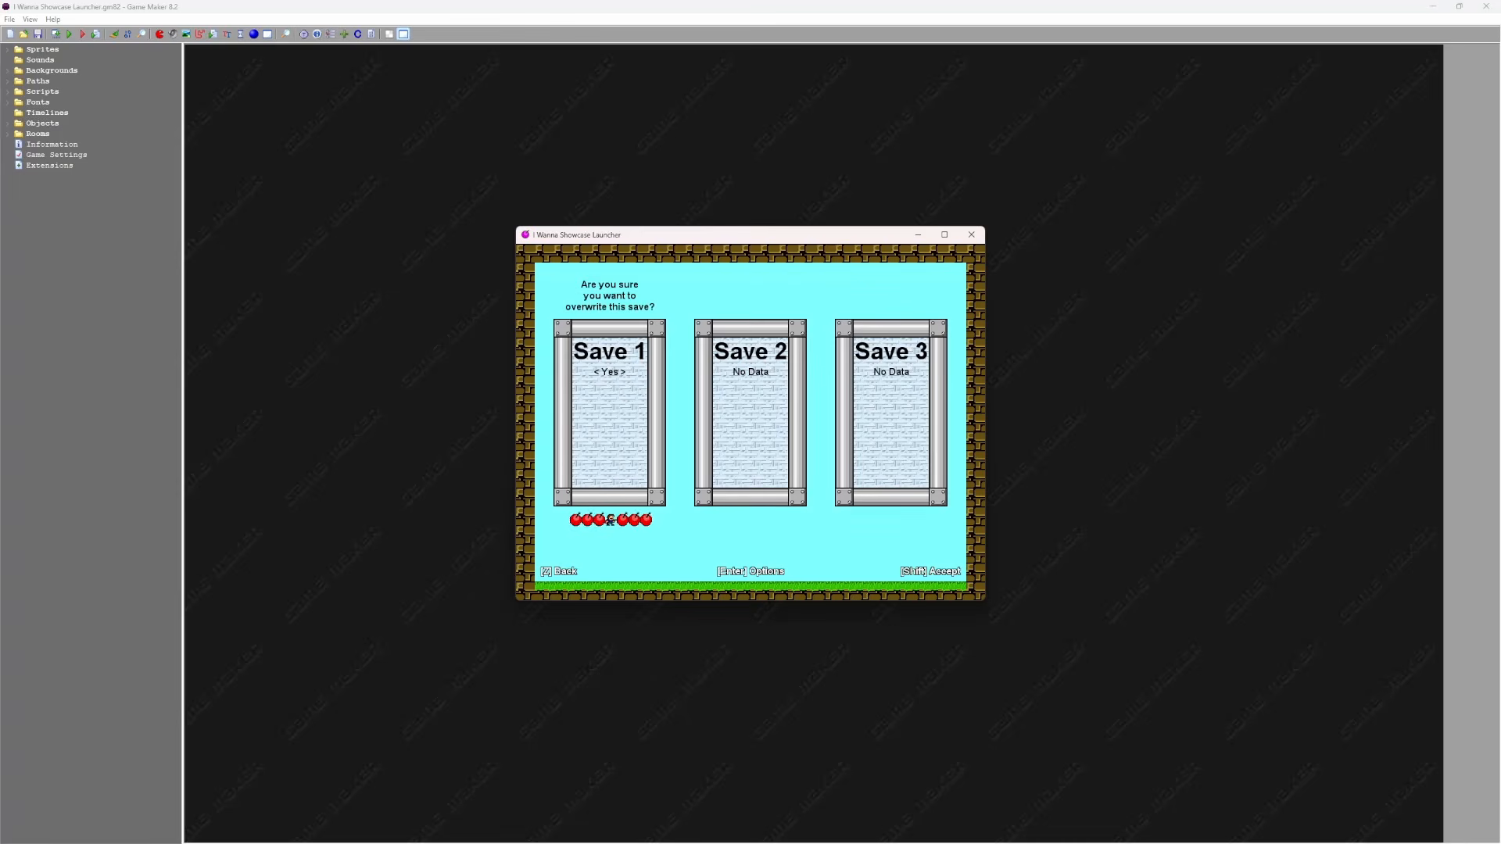
key("shift")
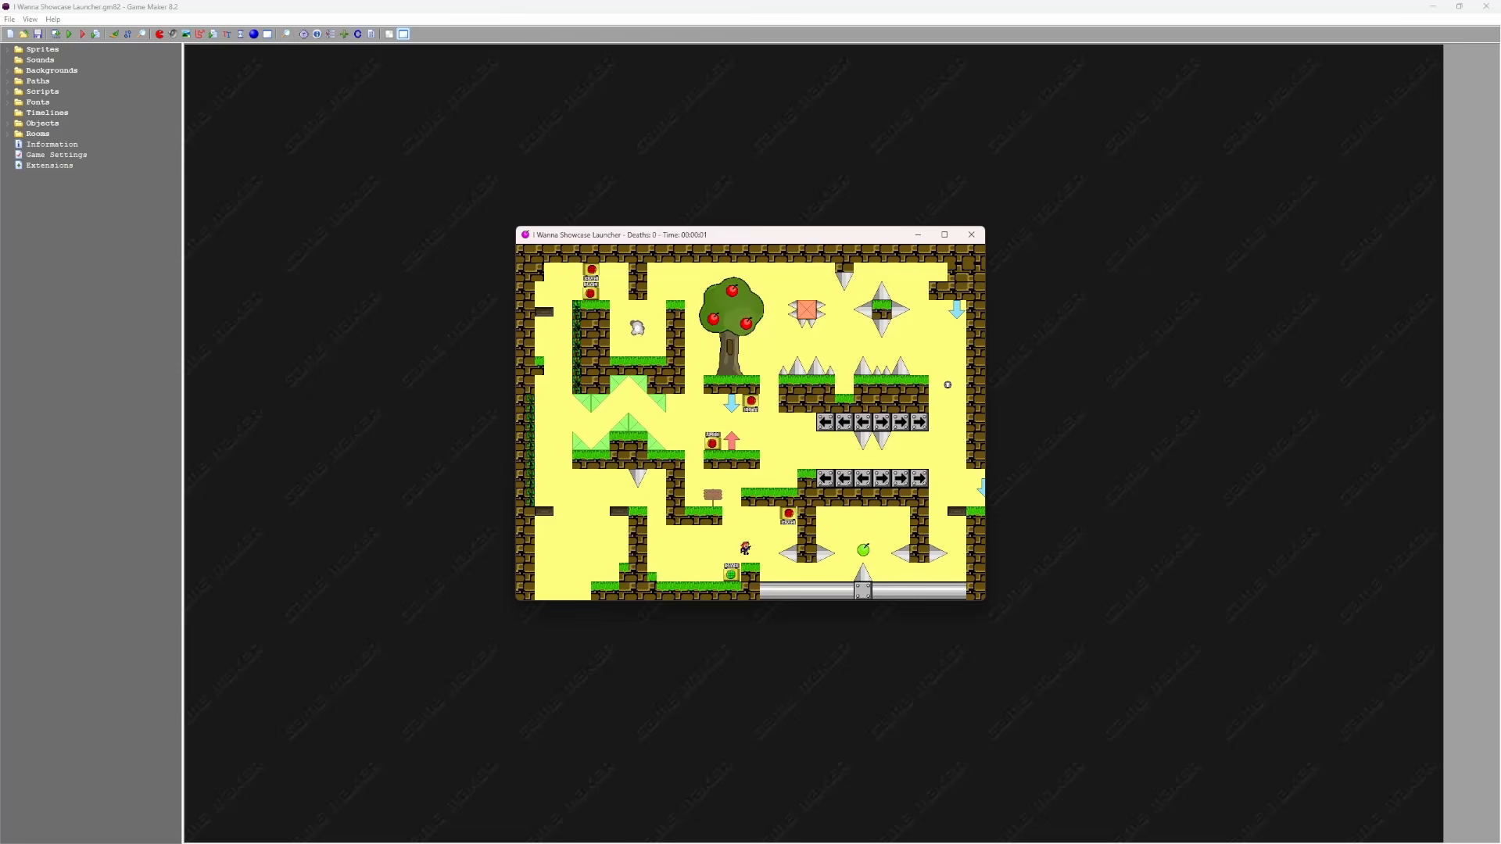
key("shift")
key("shift")
key("Left")
key("Right")
key("z")
key("z")
key("F2")
key("Escape")
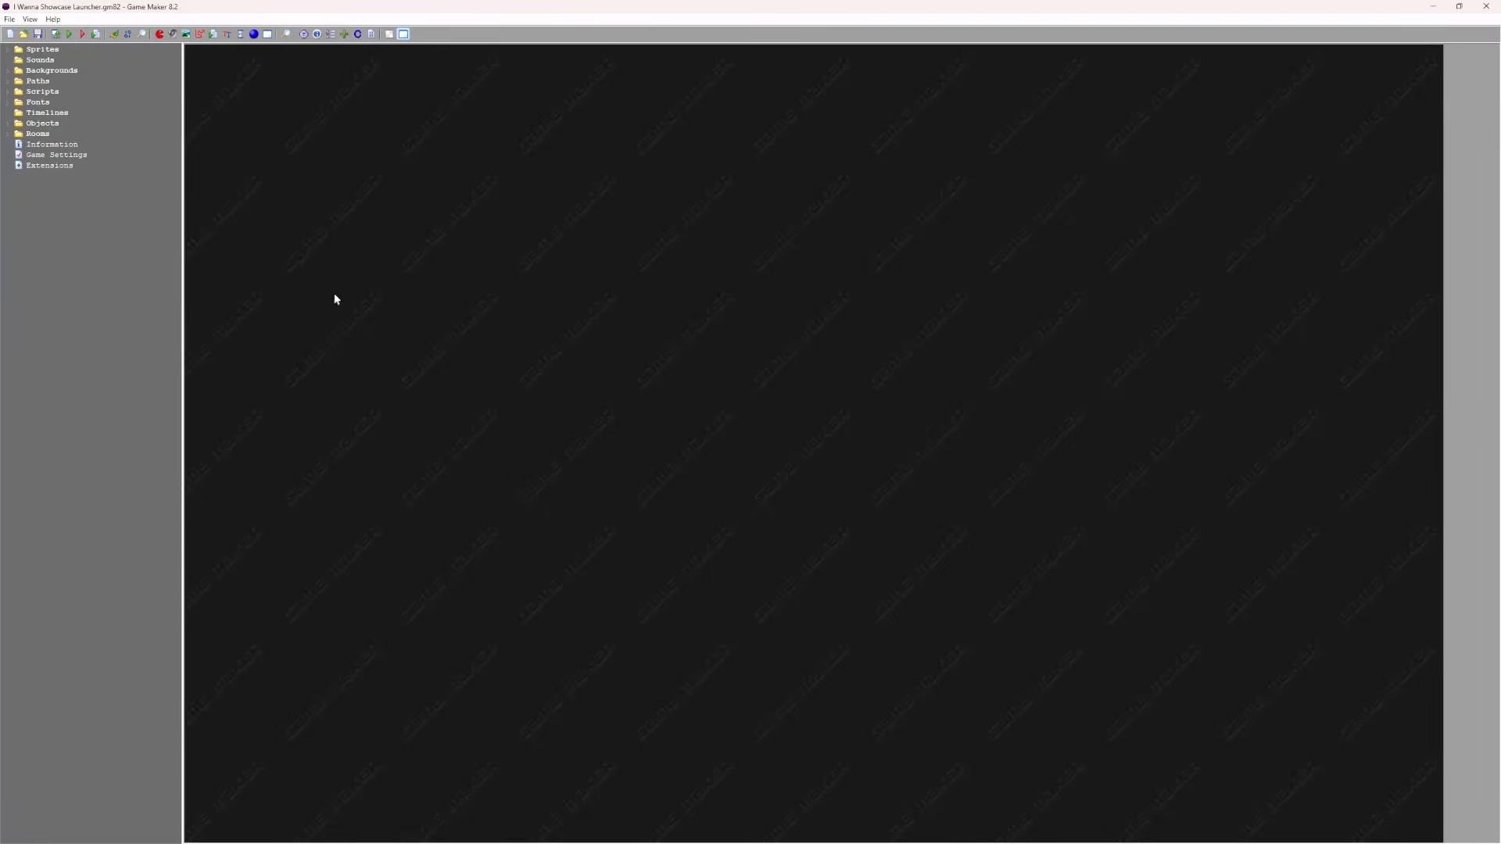
Edit the Major, Minor, Release and Build fields on the Version tab, confirming version 1.0.0.0
left_click(331, 34)
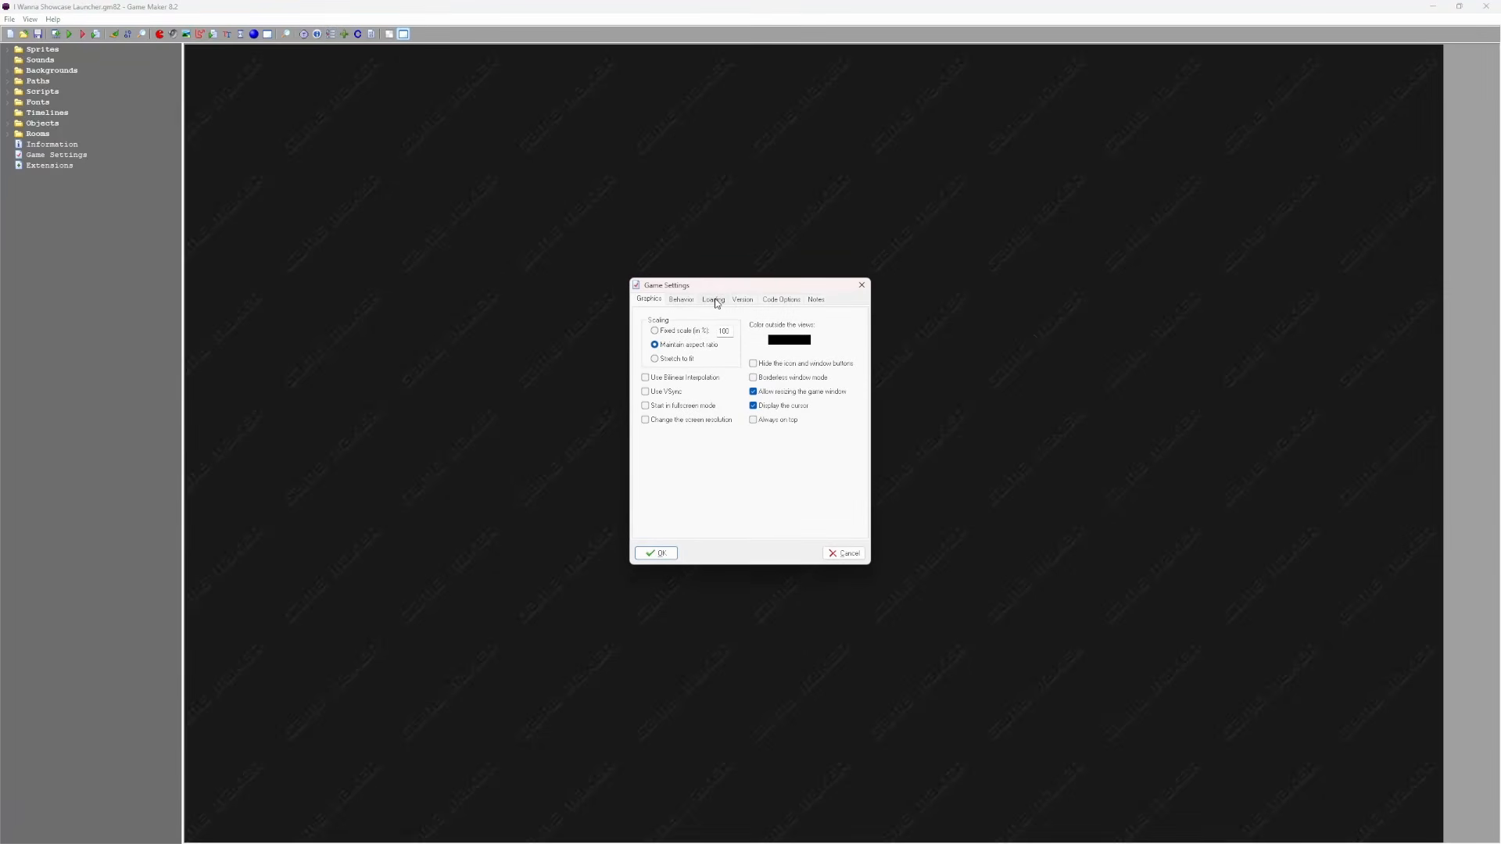
left_click(716, 302)
left_click(744, 301)
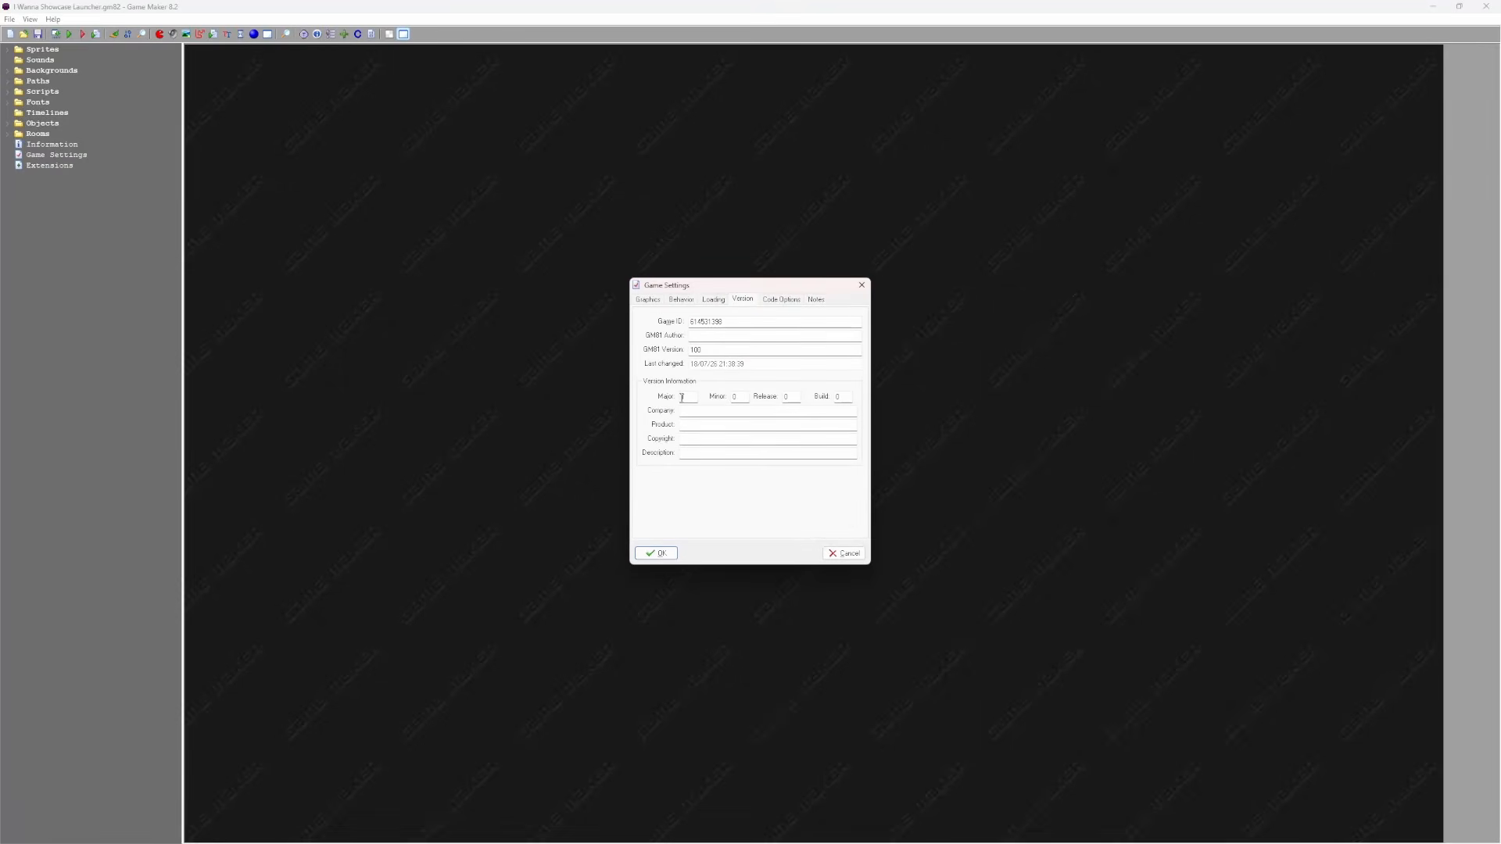
double_click(840, 397)
left_click(689, 396)
left_click(787, 398)
left_click(738, 397)
left_click(841, 397)
left_click(659, 554)
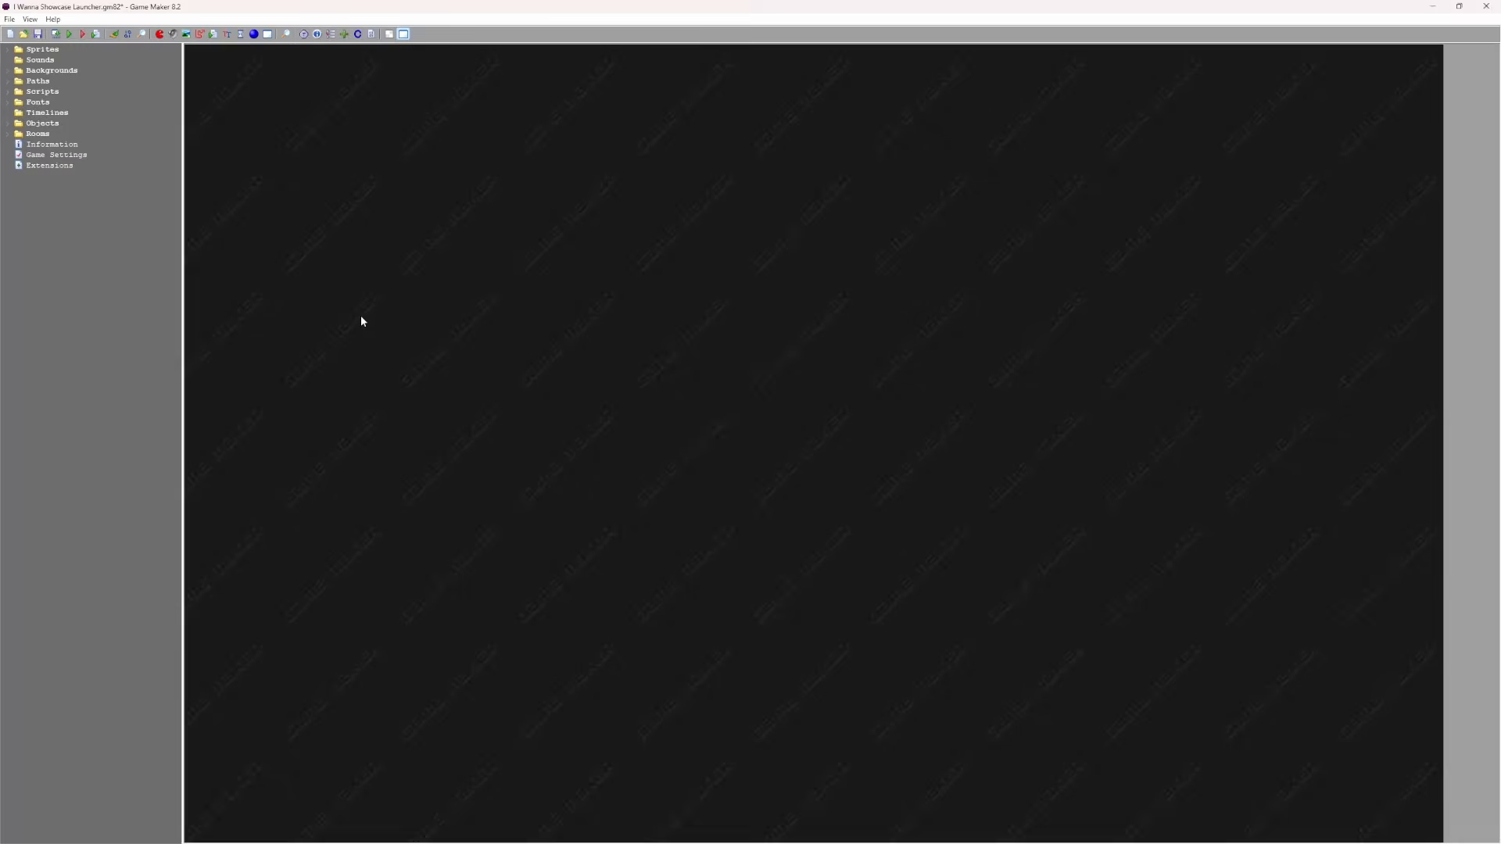
Create I Wanna Showcase Launcher.exe, saving it in the I Wanna Launcher folder
left_click(55, 35)
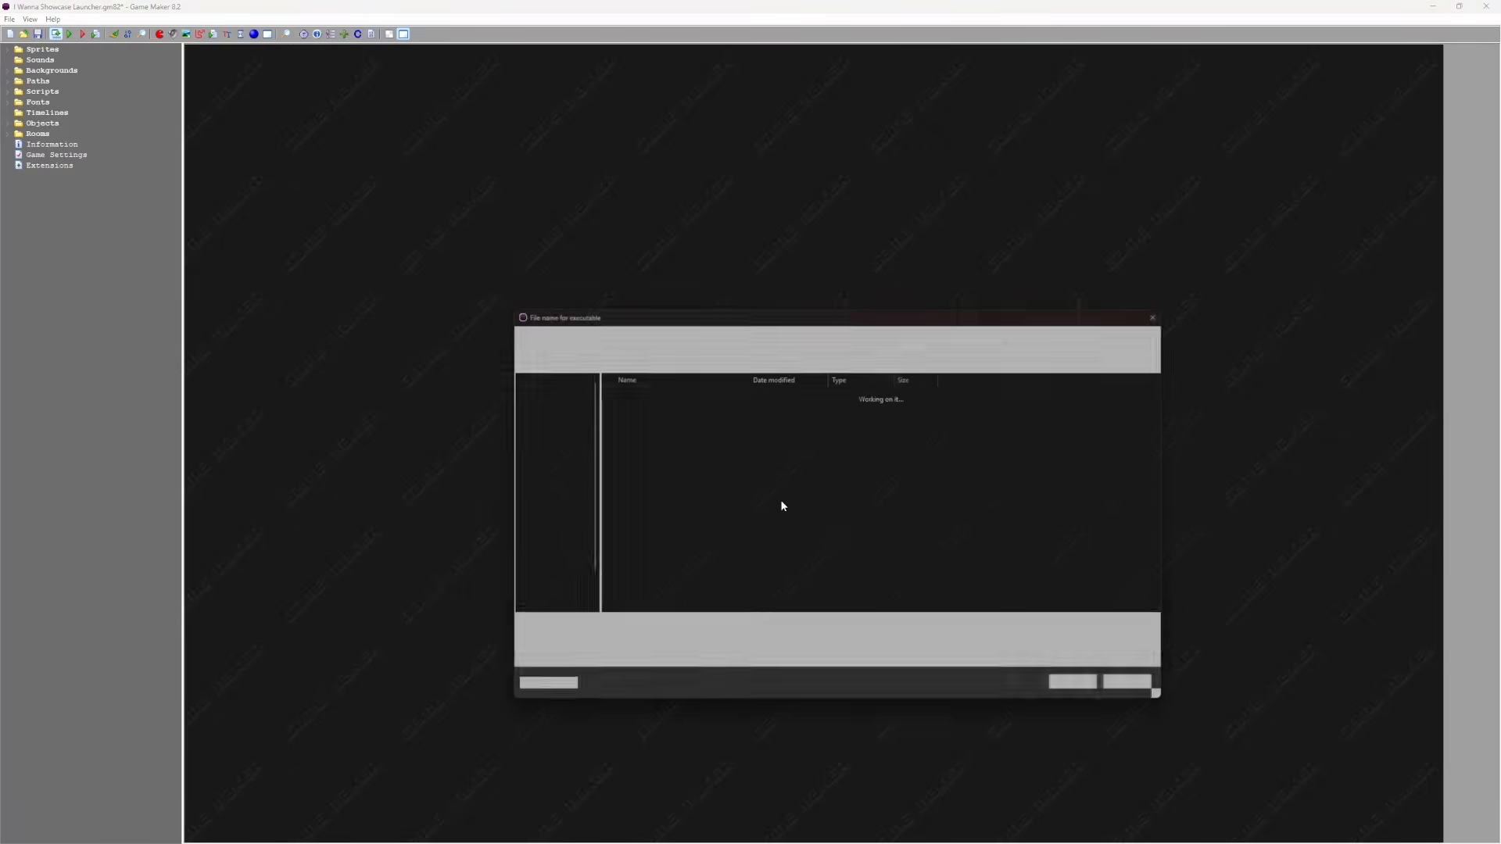
left_click_drag(677, 308, 616, 223)
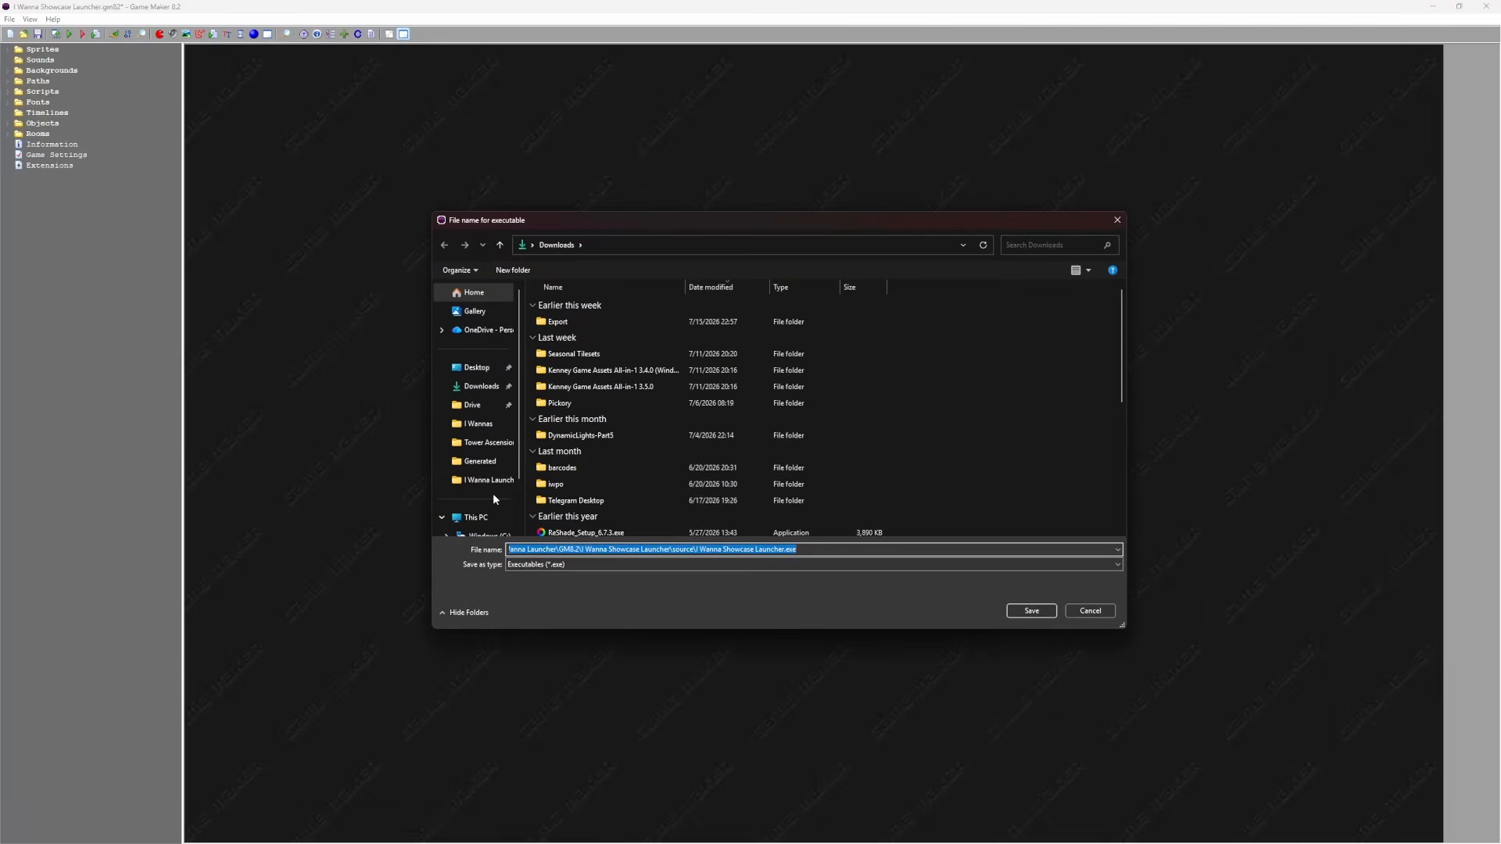
left_click(484, 480)
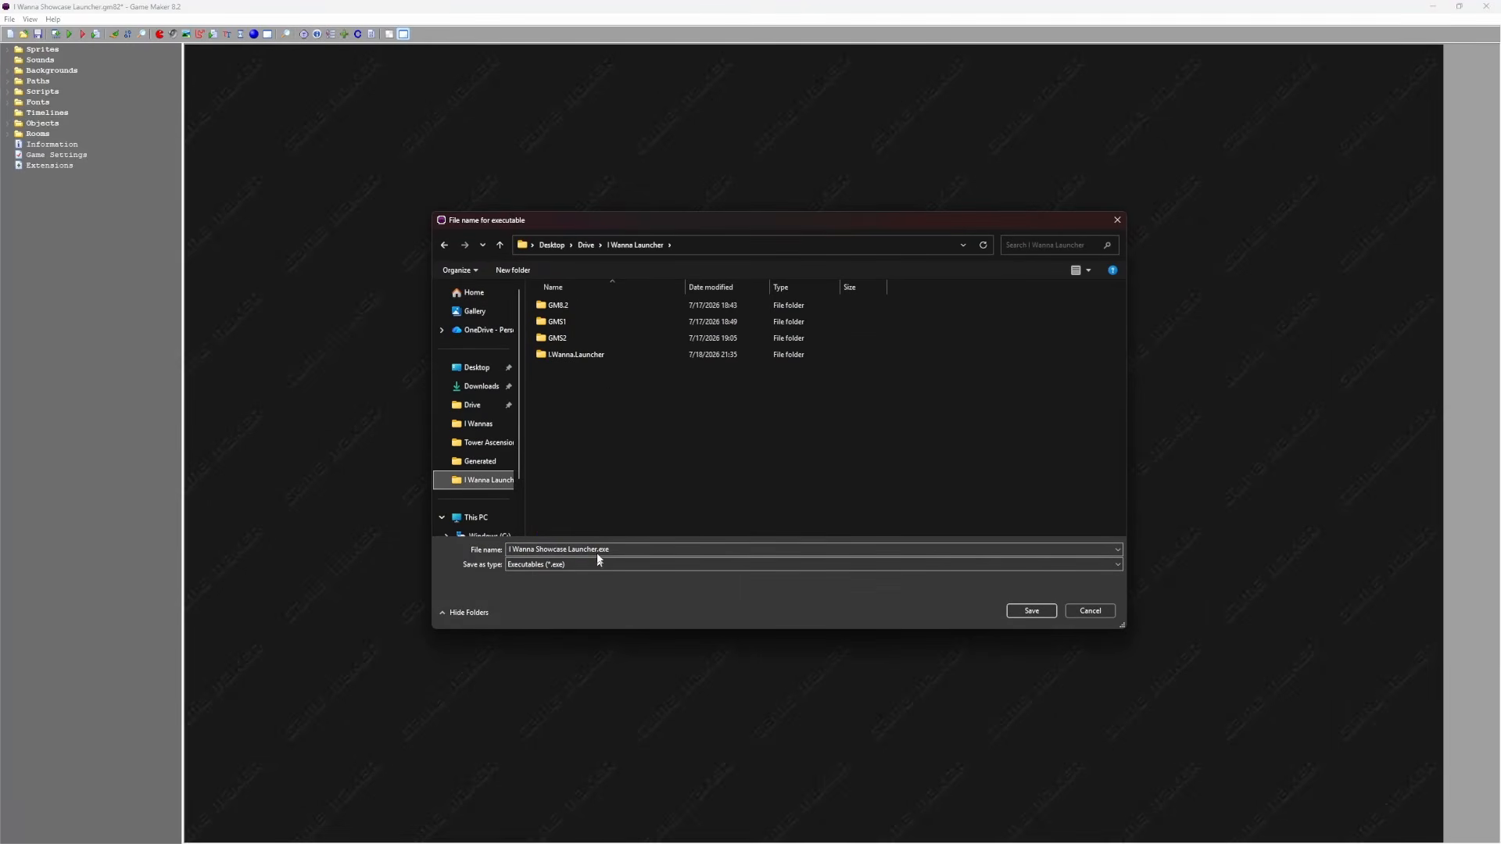
left_click(1025, 611)
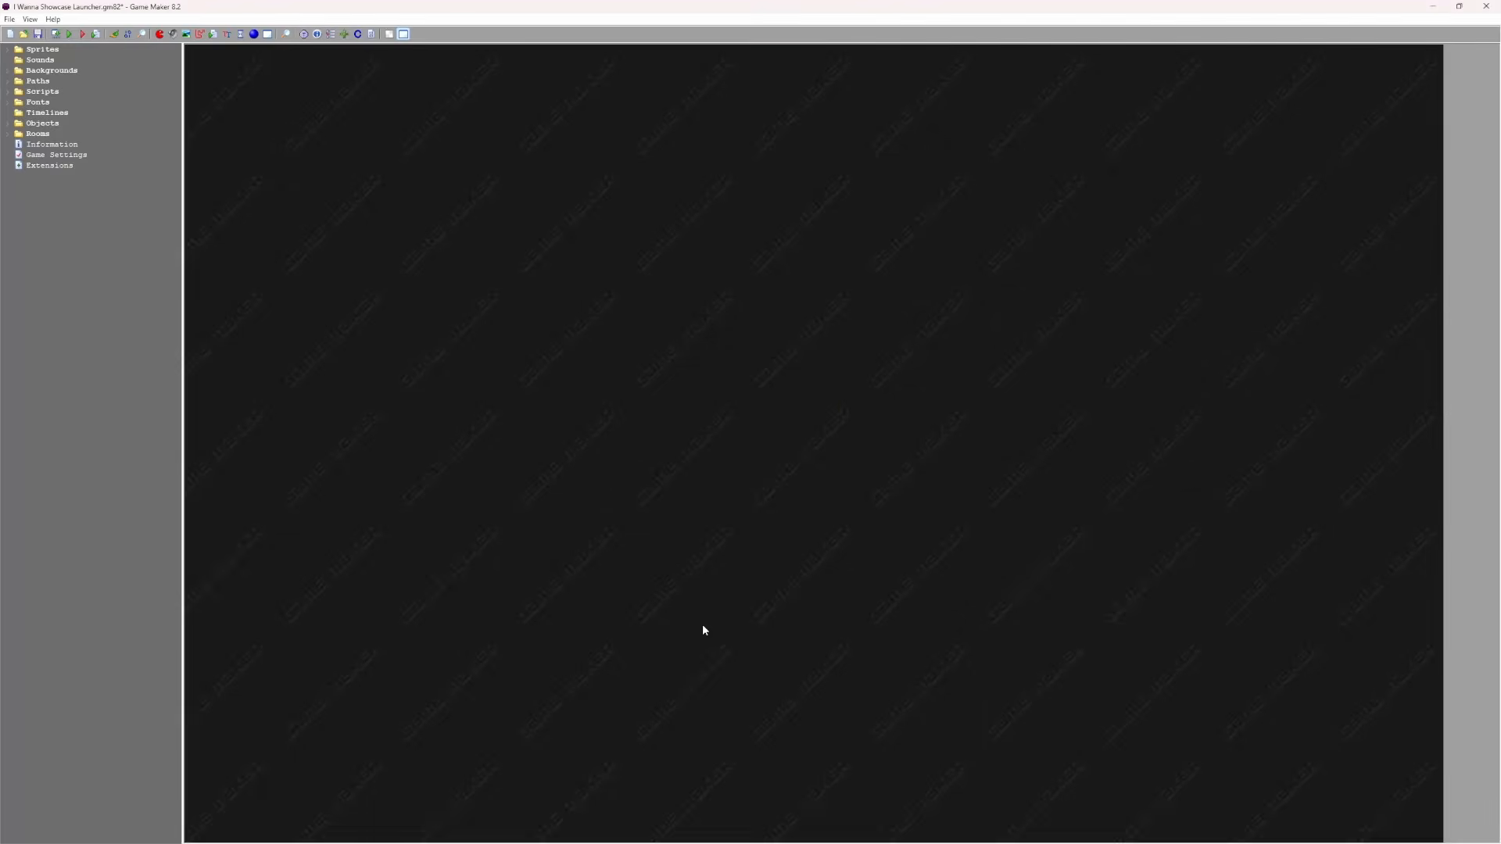
mouse_move(459, 837)
mouse_move(254, 838)
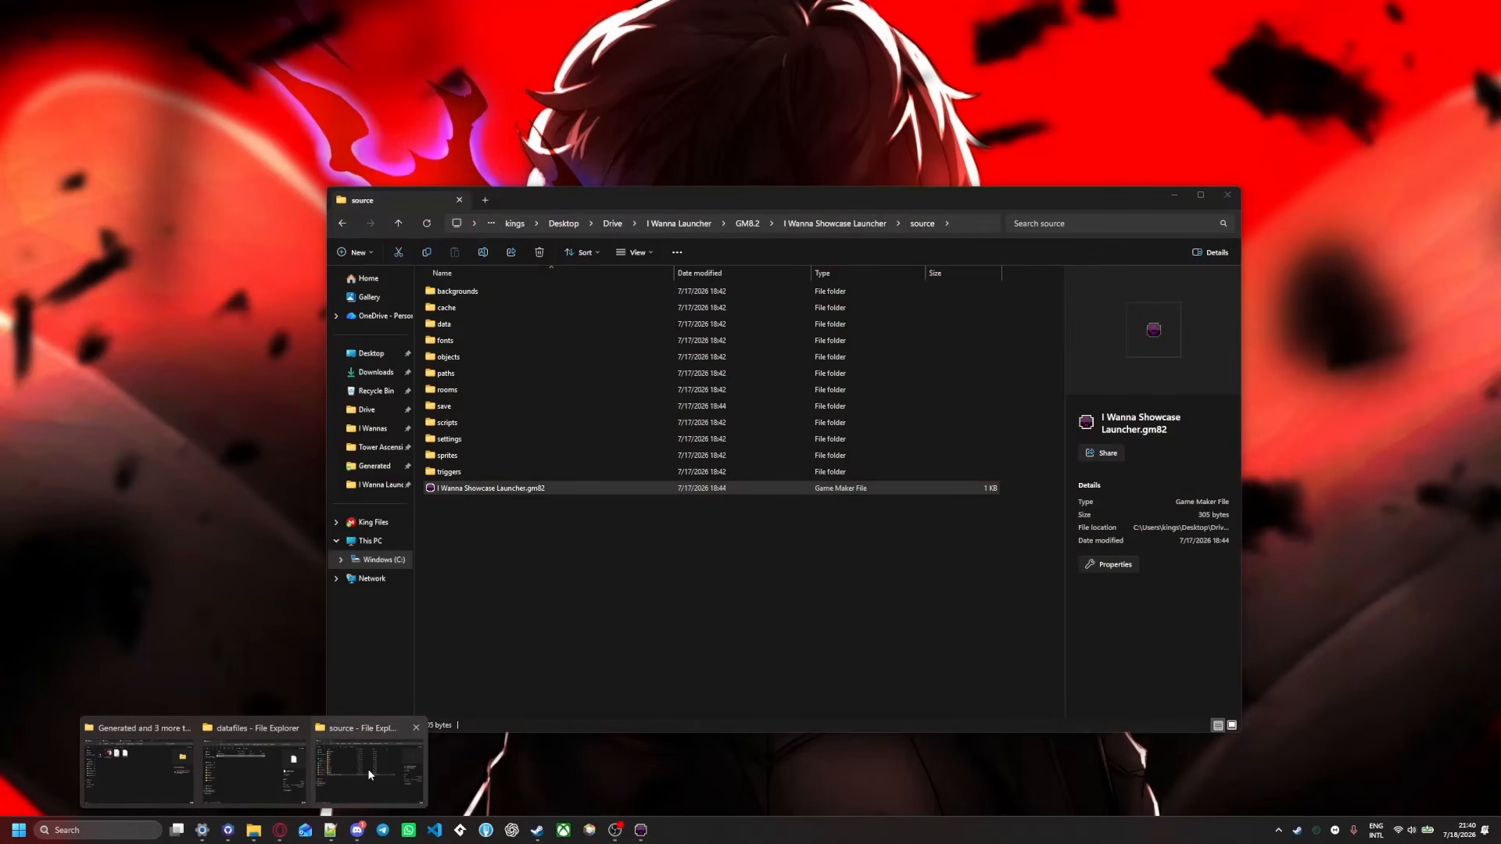
Archive I Wanna Showcase Launcher.exe with WinRAR as ZIP, producing I Wanna Showcase Launcher.zip
left_click(367, 768)
left_click(679, 223)
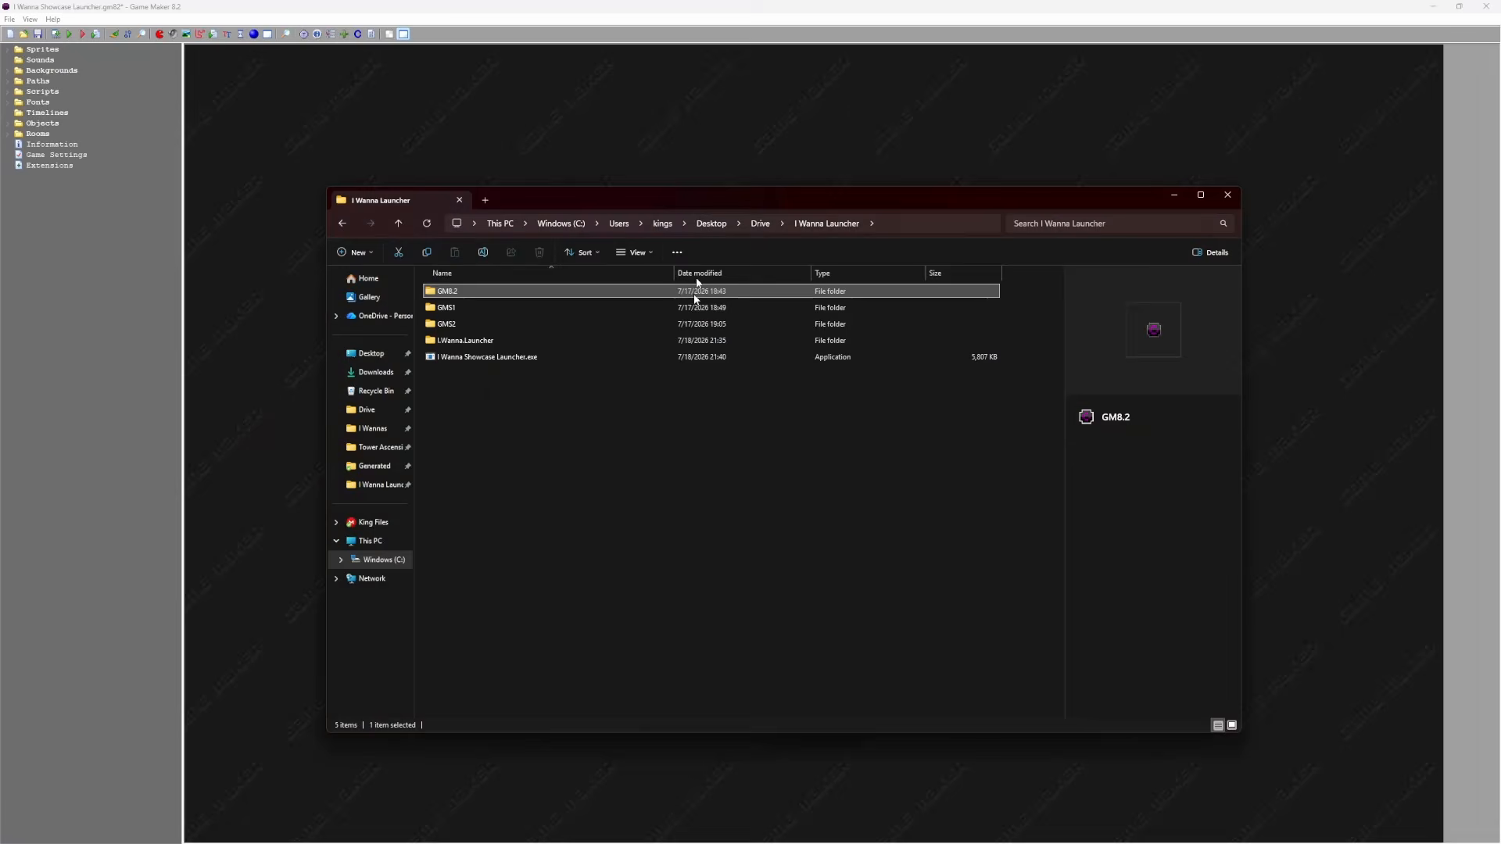
left_click(486, 357)
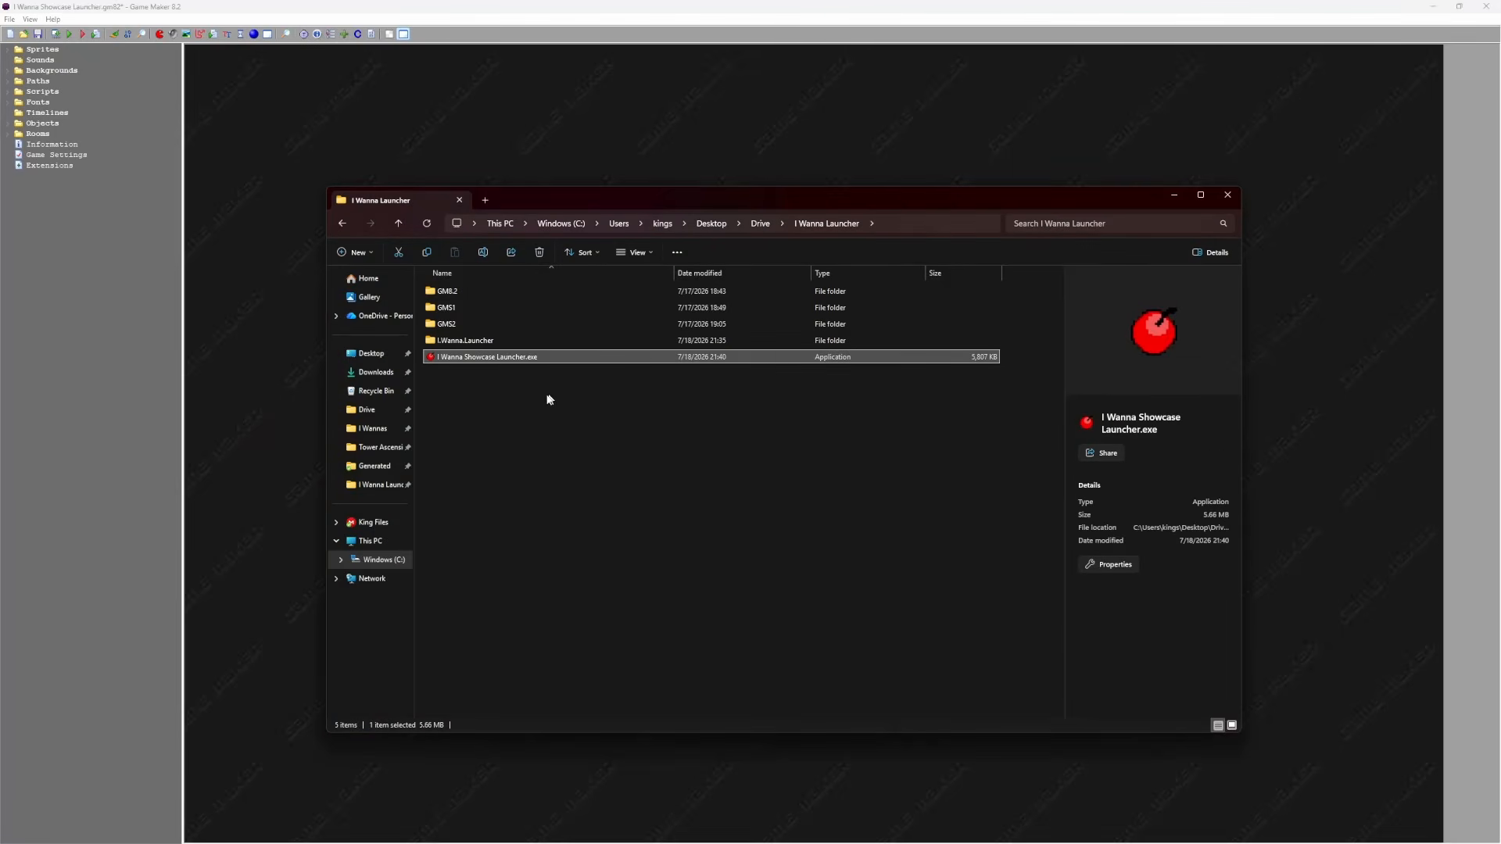
right_click(509, 359)
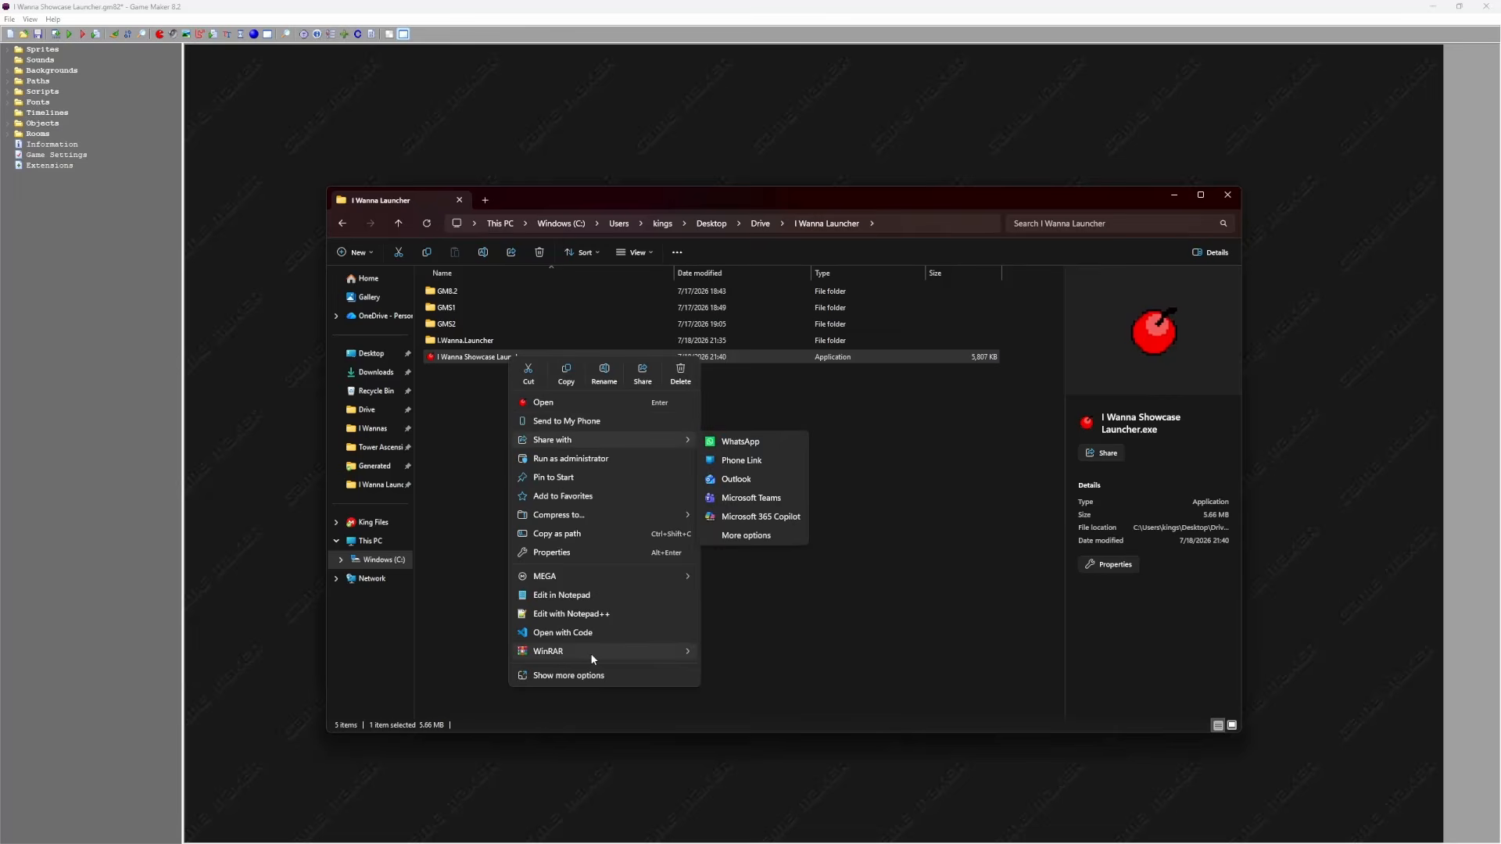
mouse_move(595, 655)
left_click(742, 654)
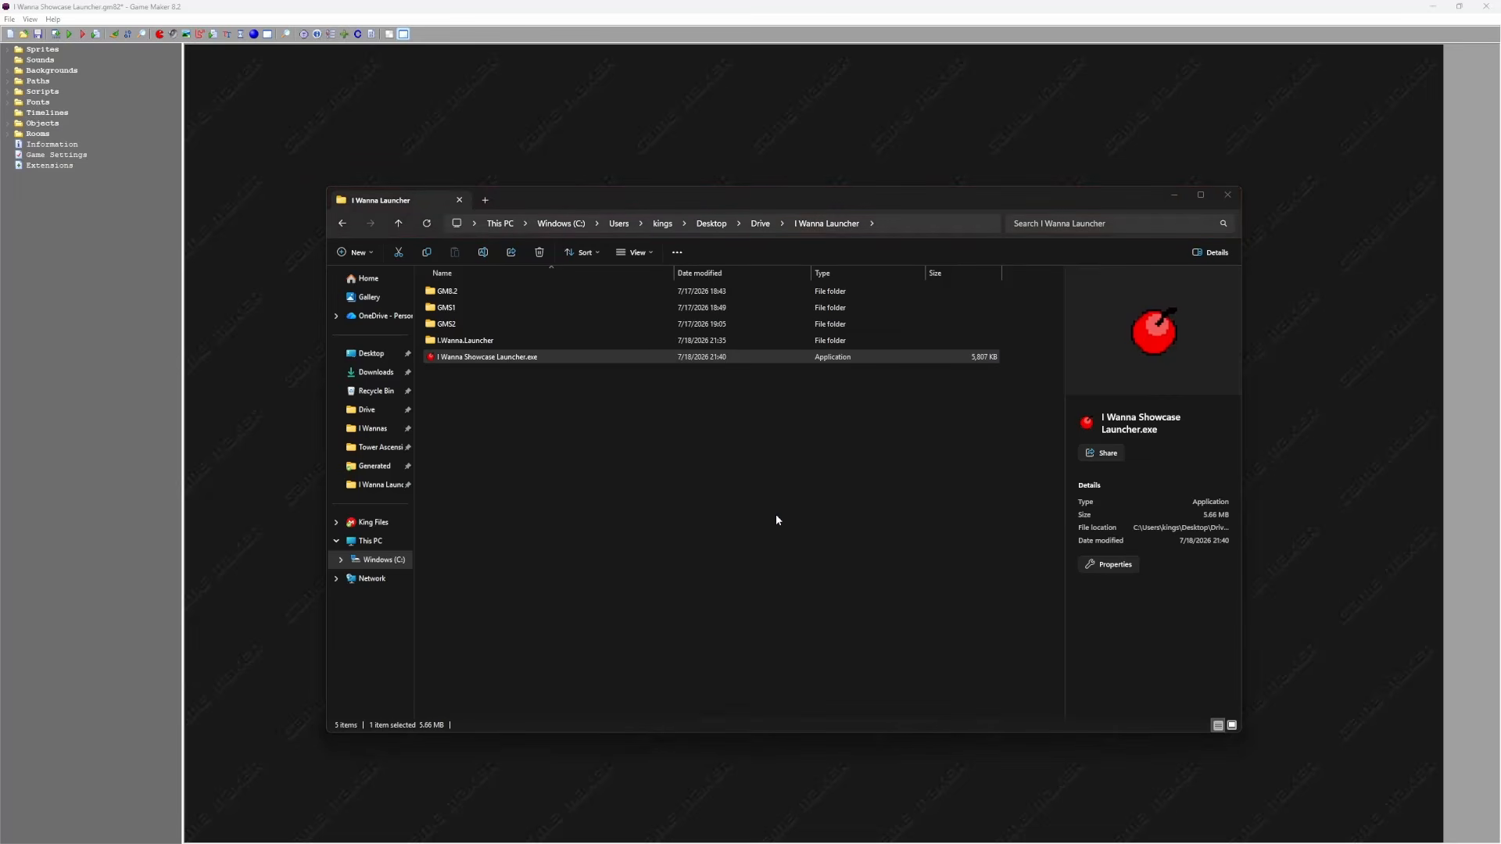
left_click(710, 414)
left_click(763, 533)
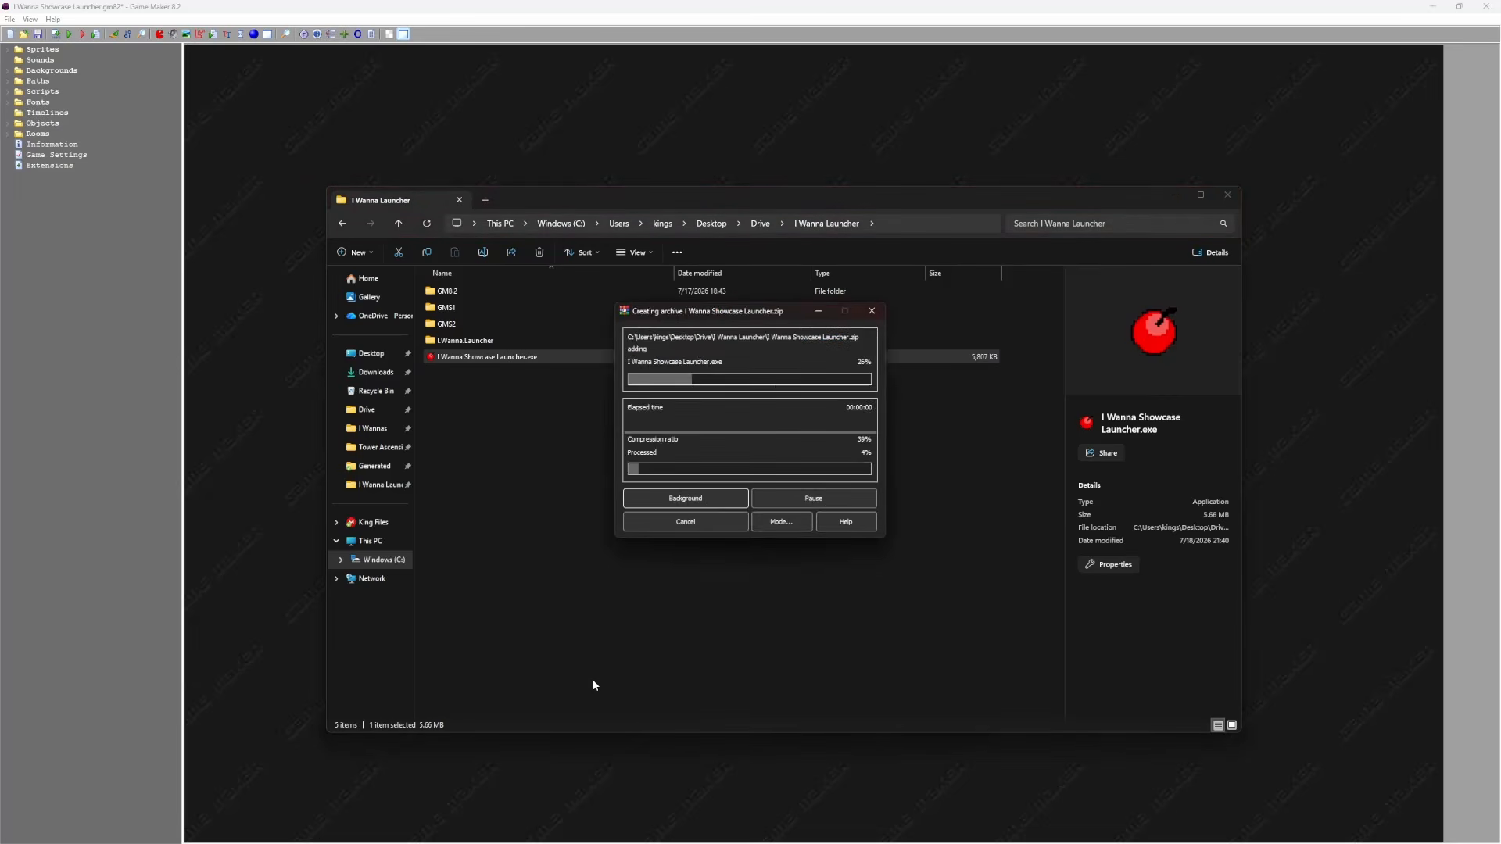
left_click(503, 375)
left_click(560, 528)
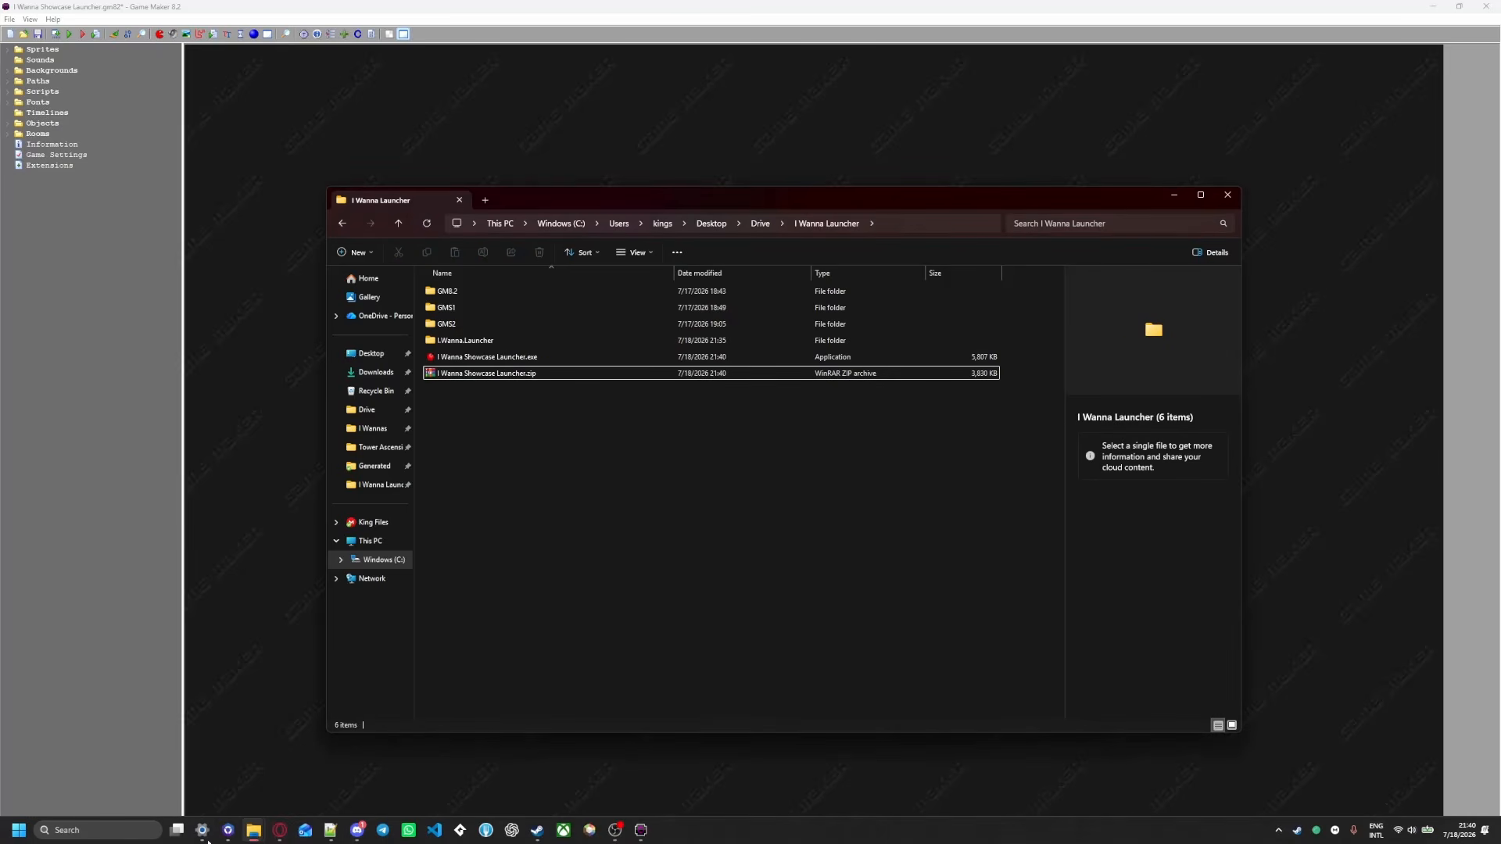
Bring the Generated folder window alongside and select Launcher.exe and updater.upt together
left_click(253, 830)
left_click(169, 766)
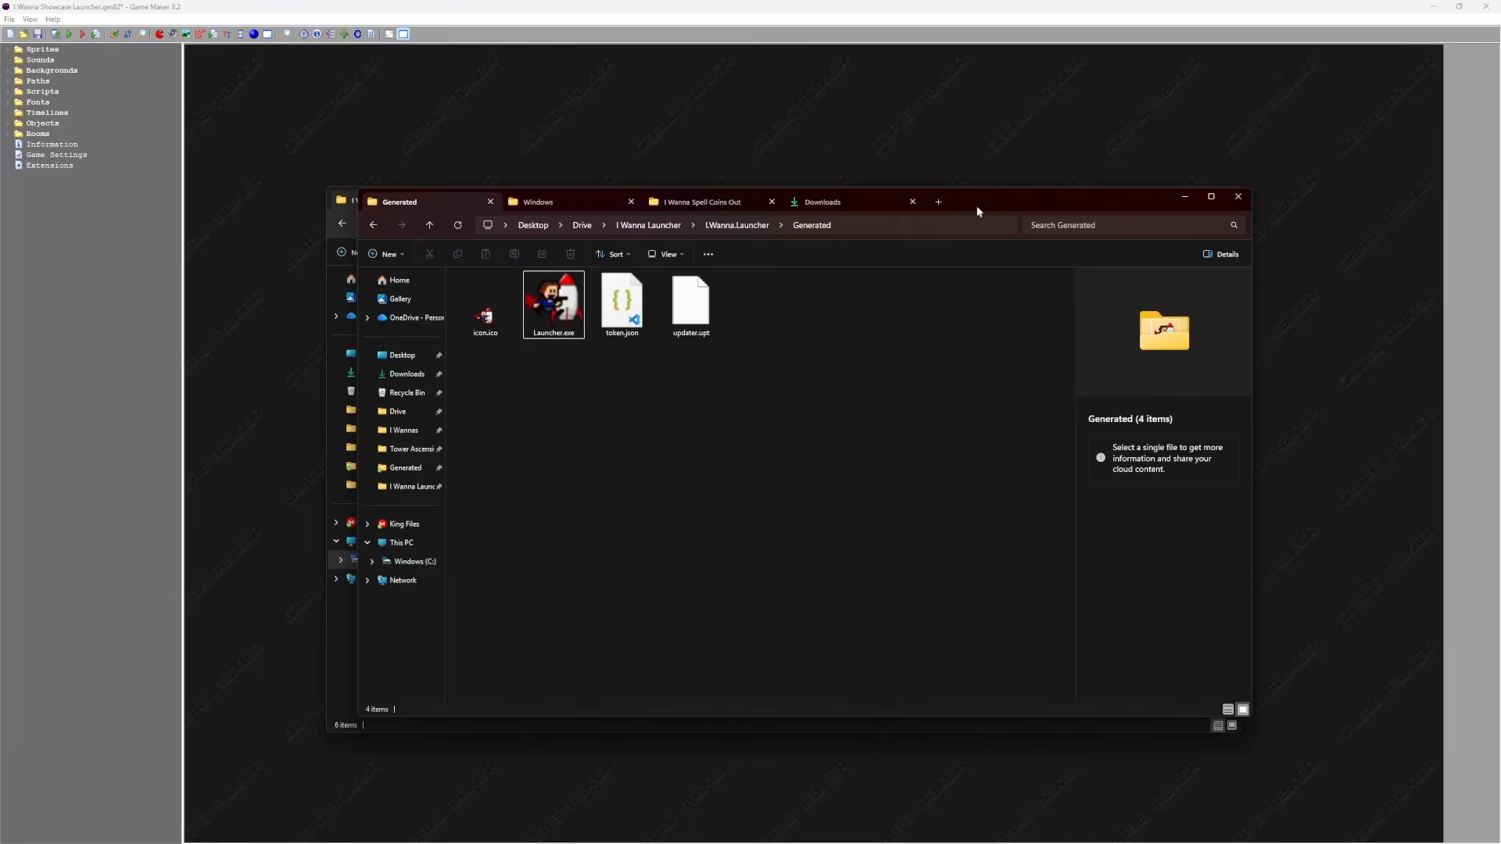
left_click_drag(961, 205, 1322, 255)
left_click(911, 332)
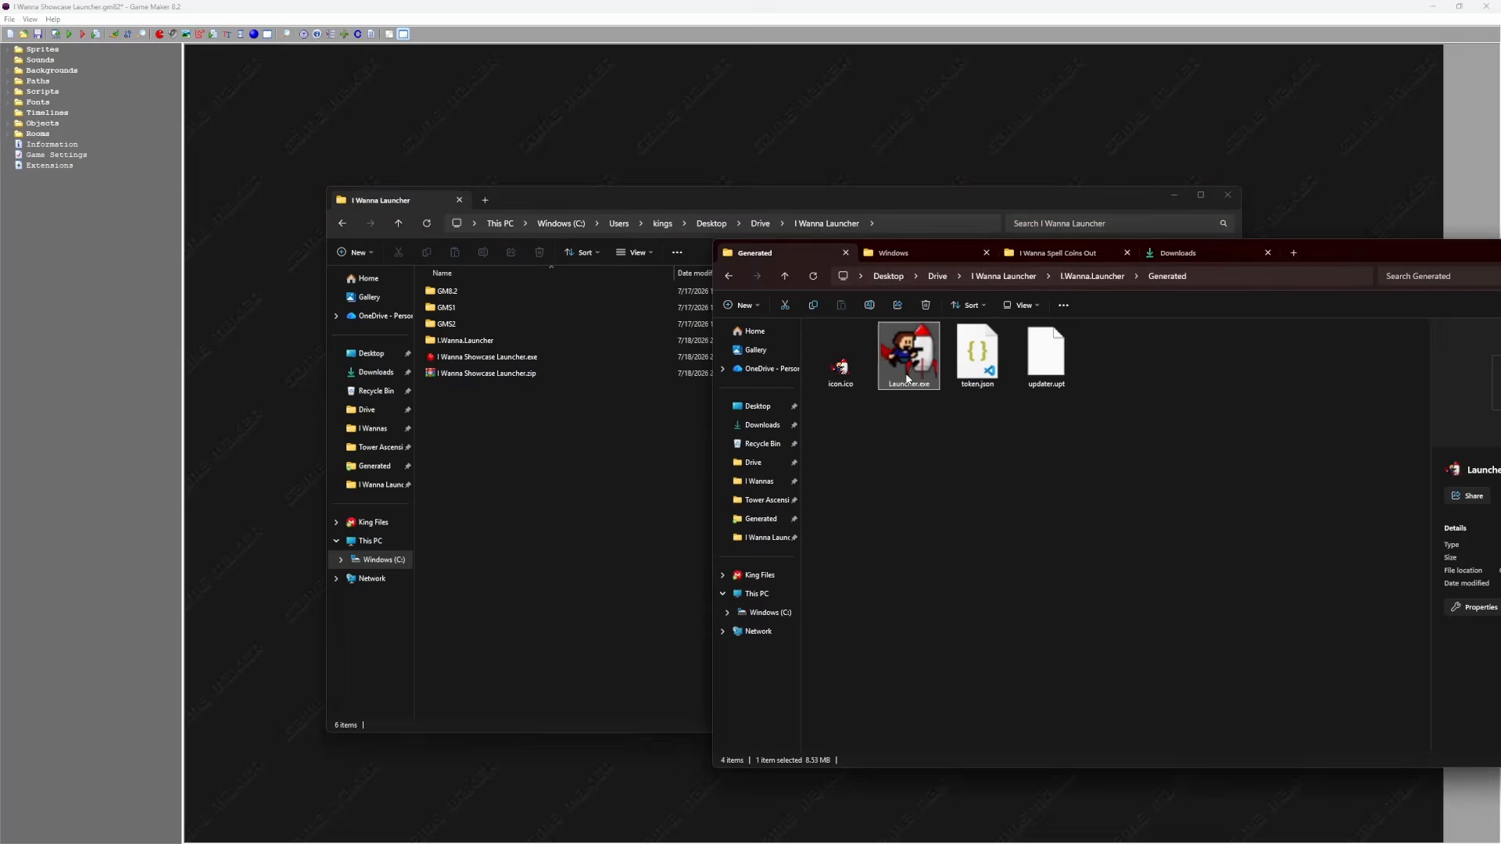
left_click(1060, 382, "ctrl")
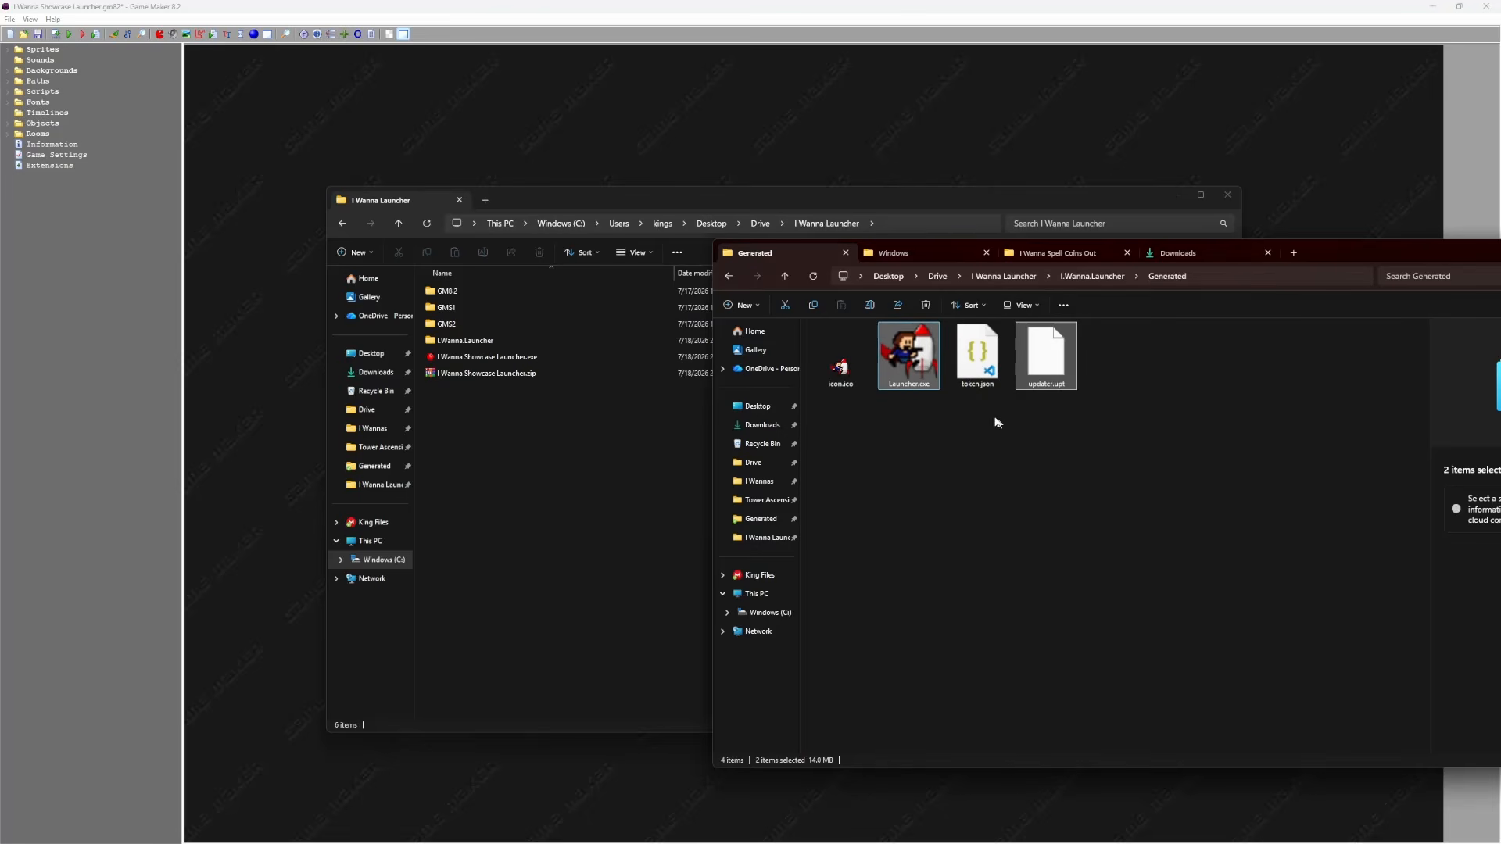
Copy Launcher.exe and updater.upt into the I Wanna Launcher folder and open I Wanna Showcase Launcher.zip
left_click_drag(907, 356, 473, 377)
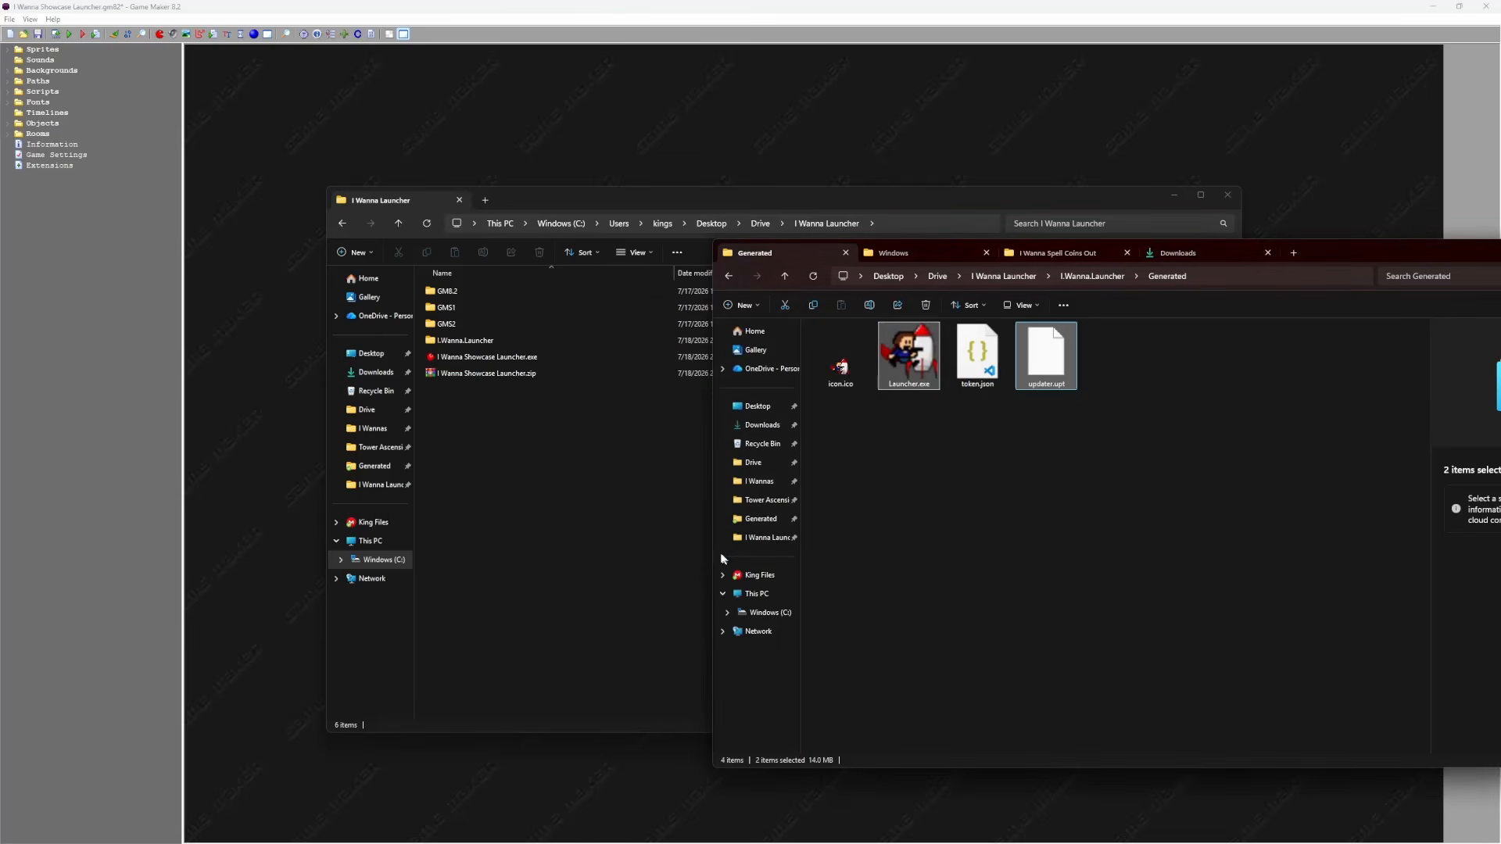
double_click(489, 373)
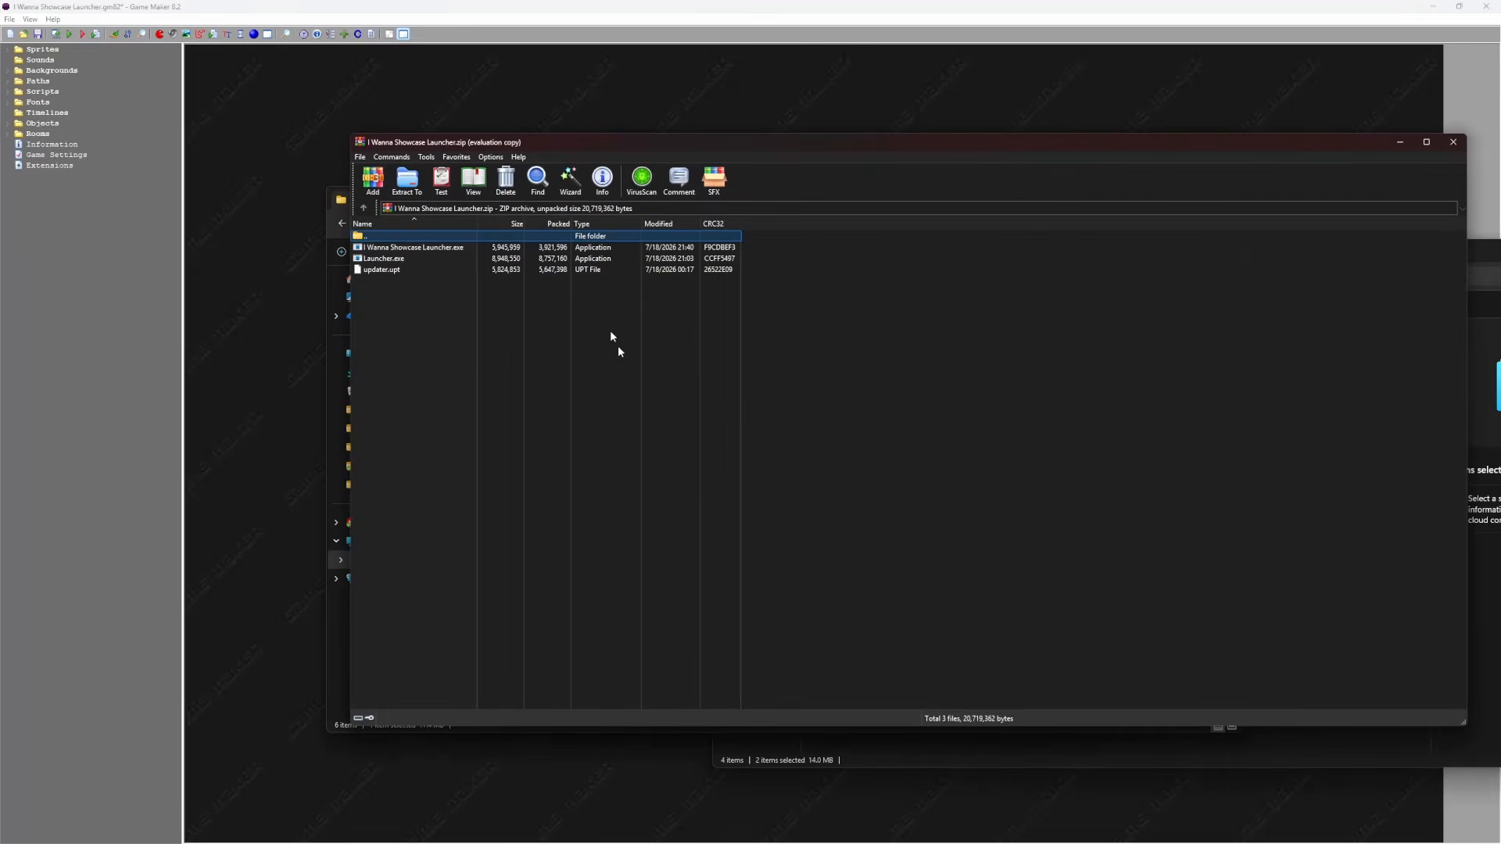
Check that the archive holds the game executable, Launcher.exe and updater.upt
left_click_drag(578, 149, 798, 199)
left_click_drag(620, 342, 607, 297)
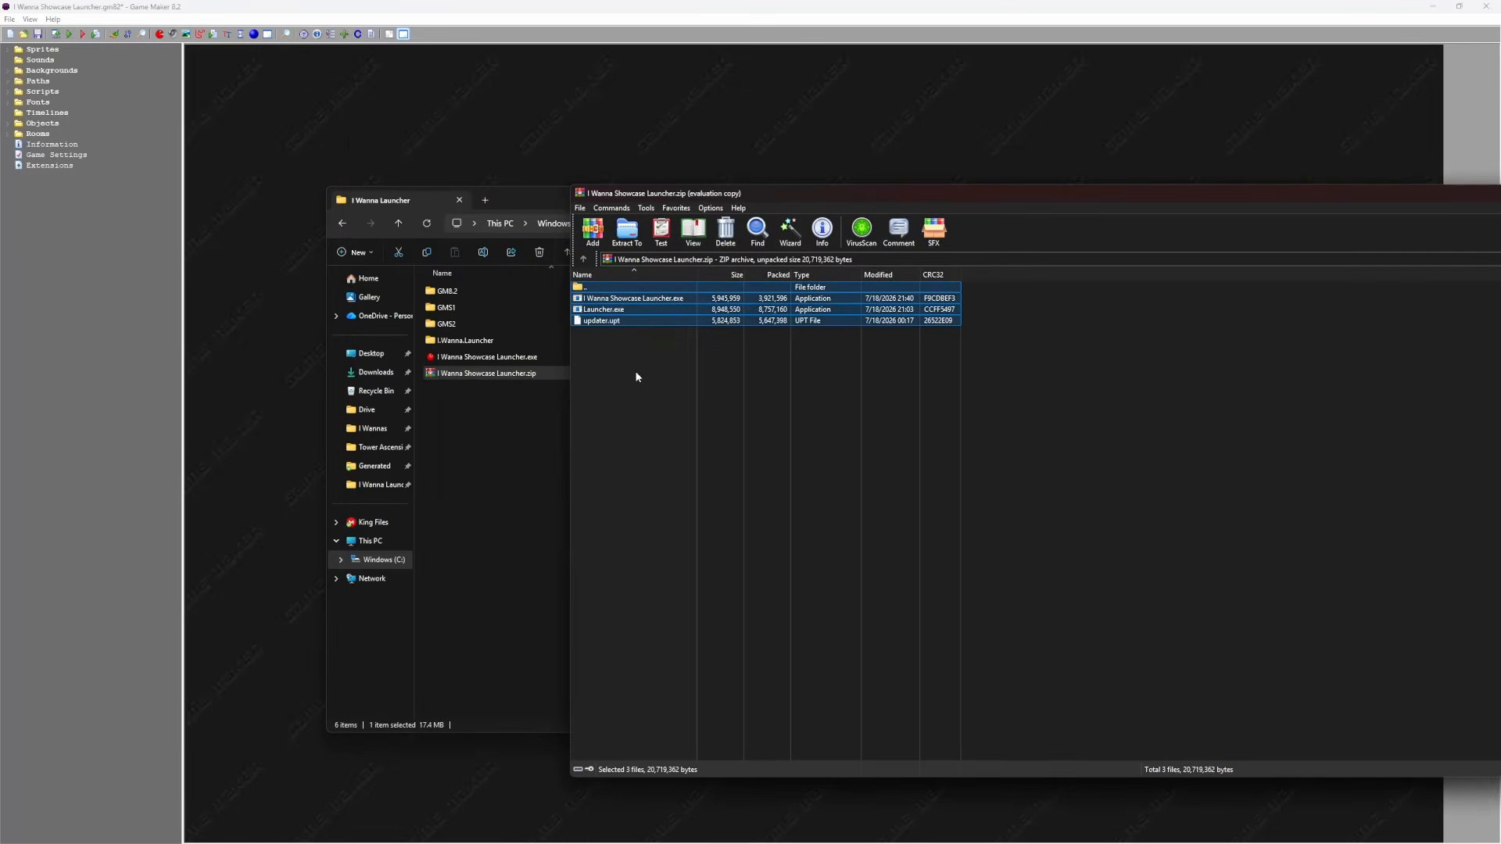
left_click(636, 375)
left_click(625, 300)
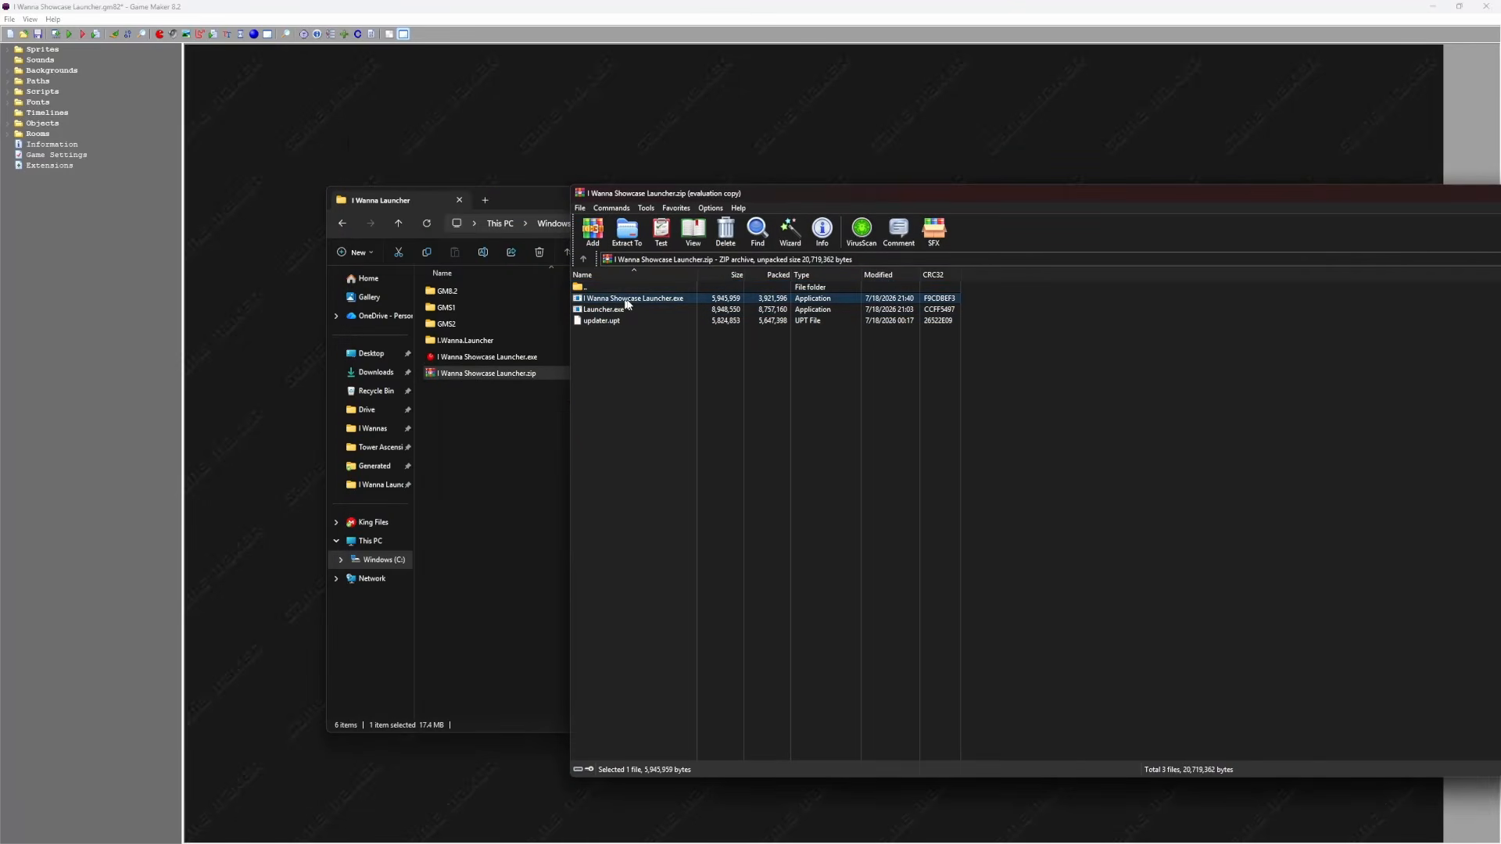
left_click(602, 311)
left_click(613, 321)
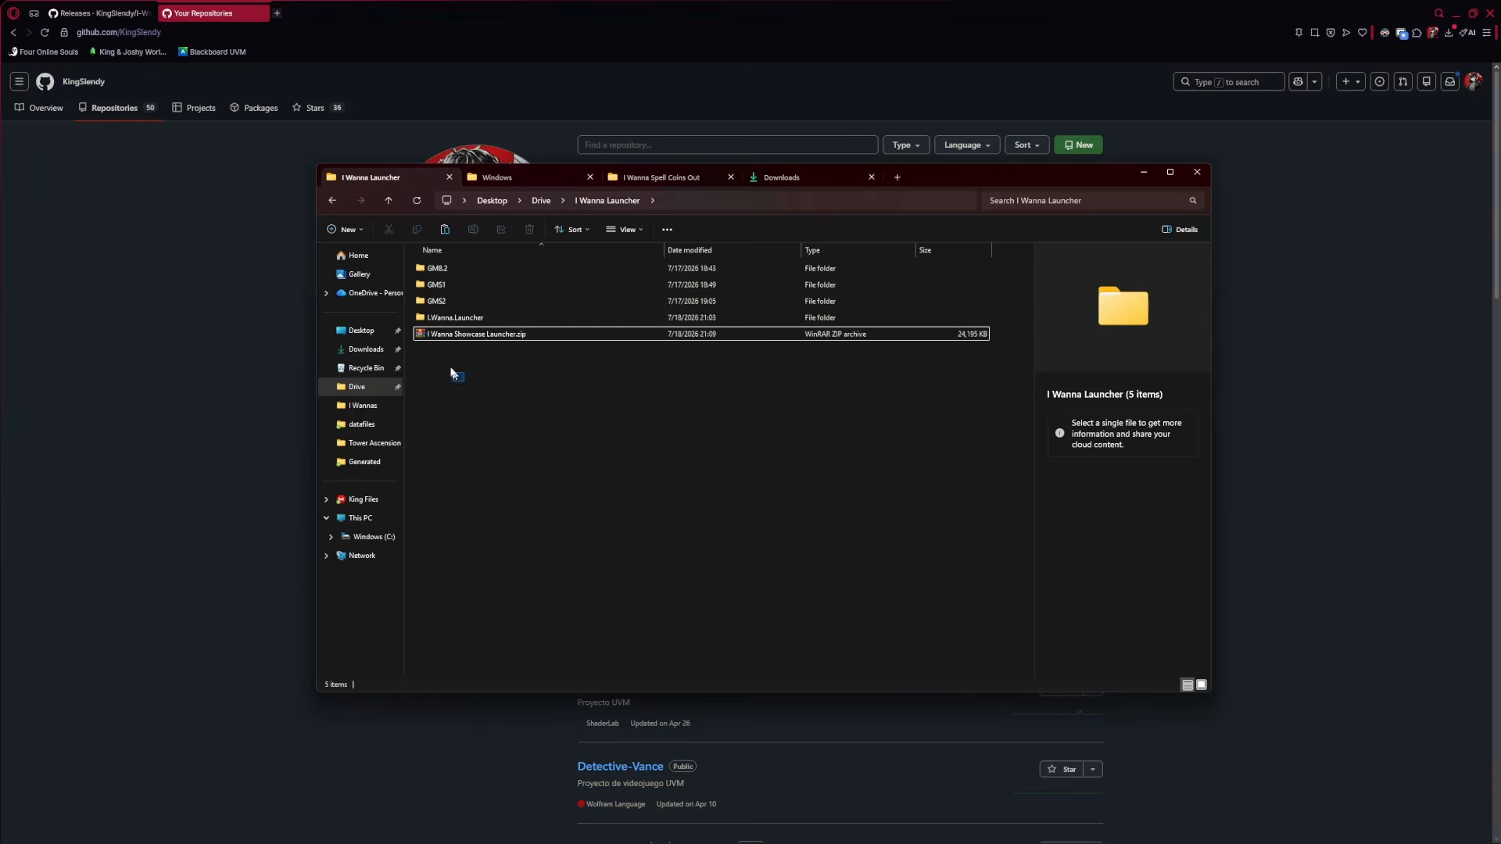
Open the rebuilt zip in WinRAR and check its seven files
left_click_drag(465, 382, 428, 336)
double_click(470, 335)
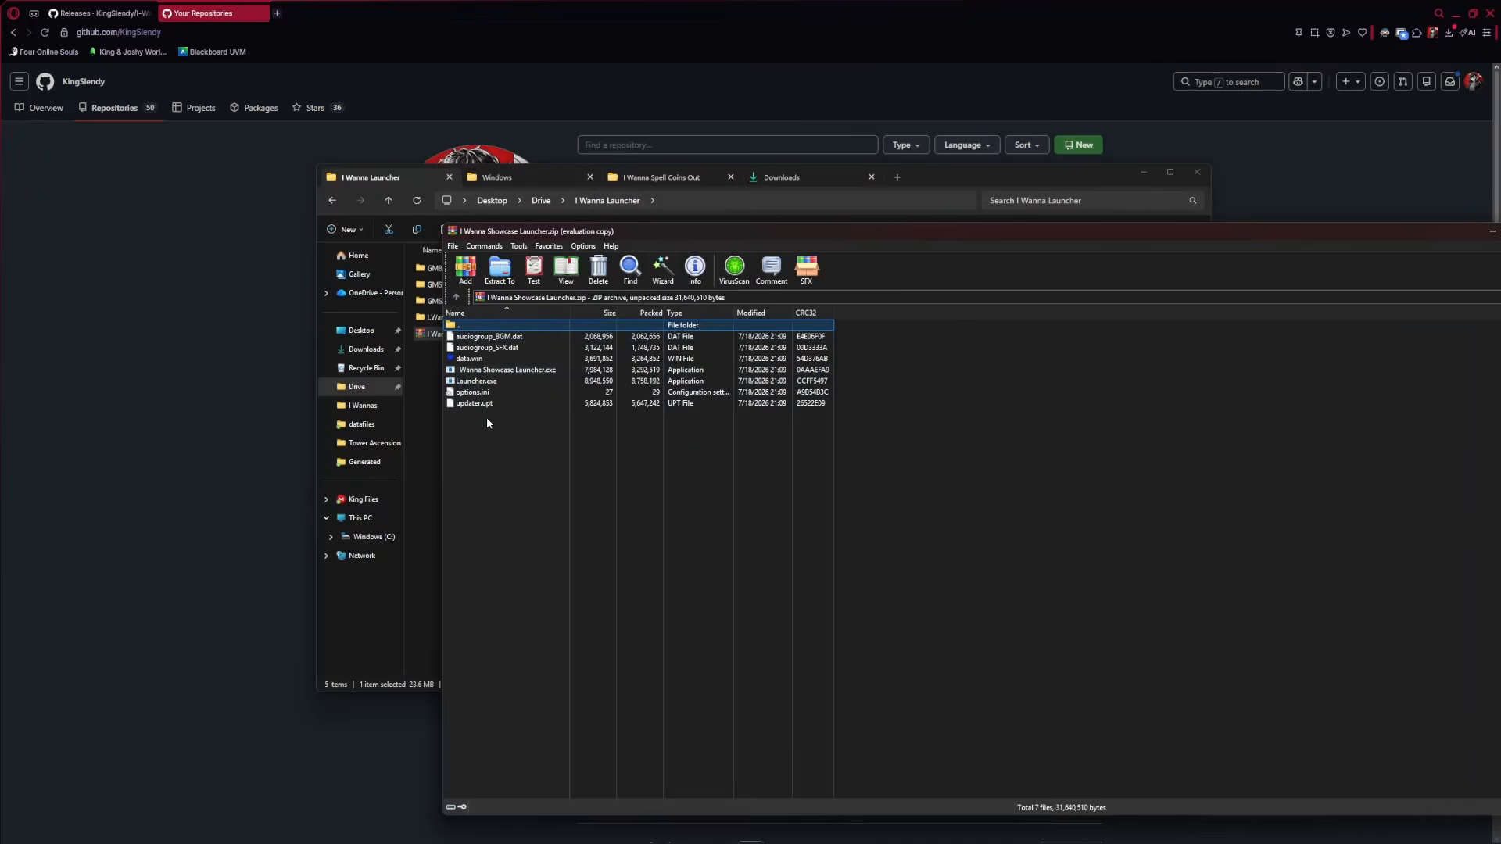
left_click_drag(629, 234, 379, 147)
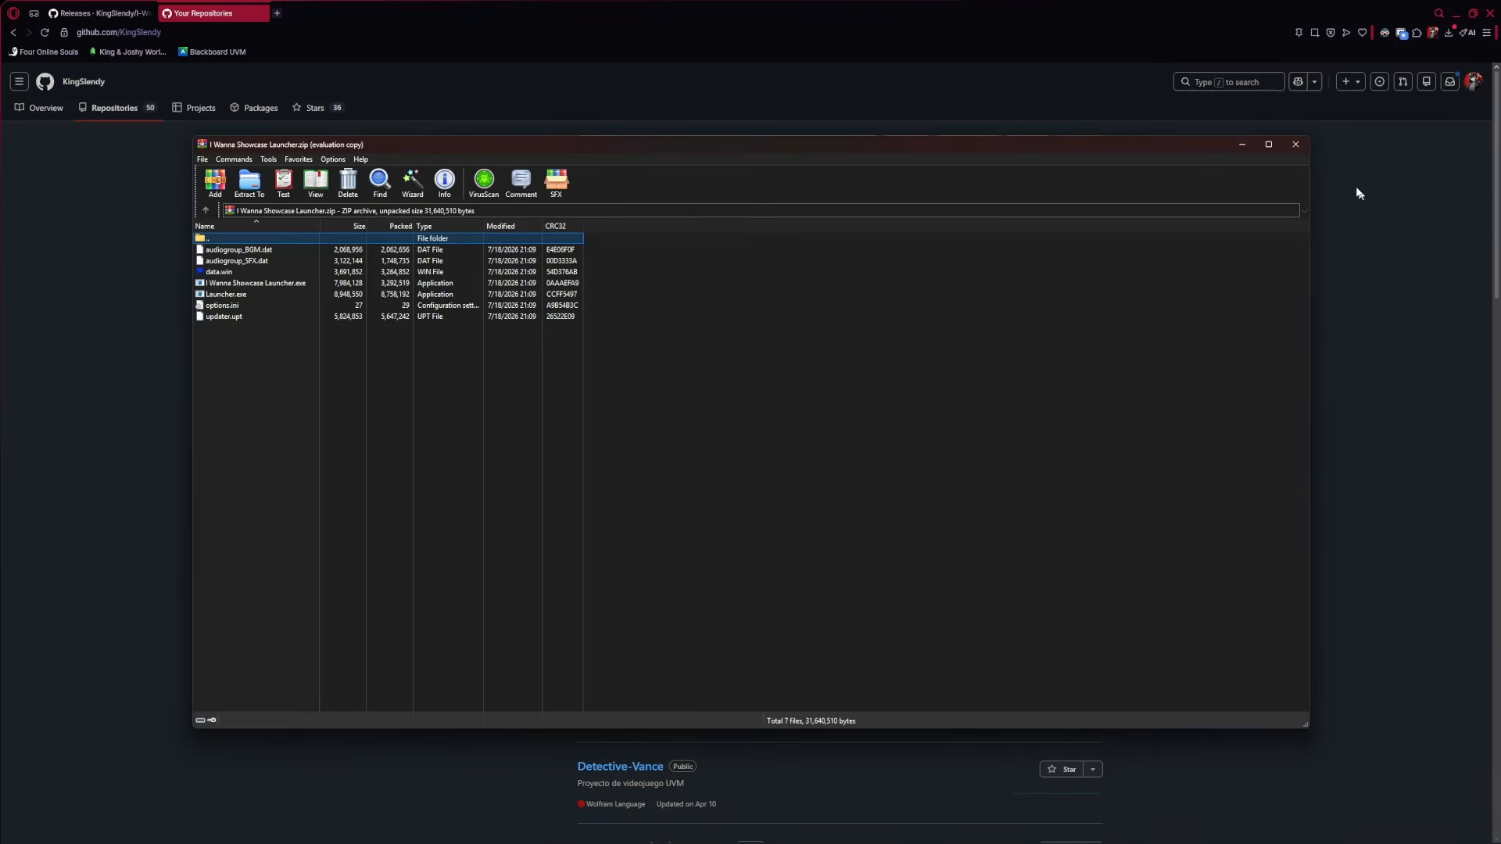
Close WinRAR and go back to the GitHub repositories page
left_click(1297, 146)
left_click(510, 410)
left_click(155, 384)
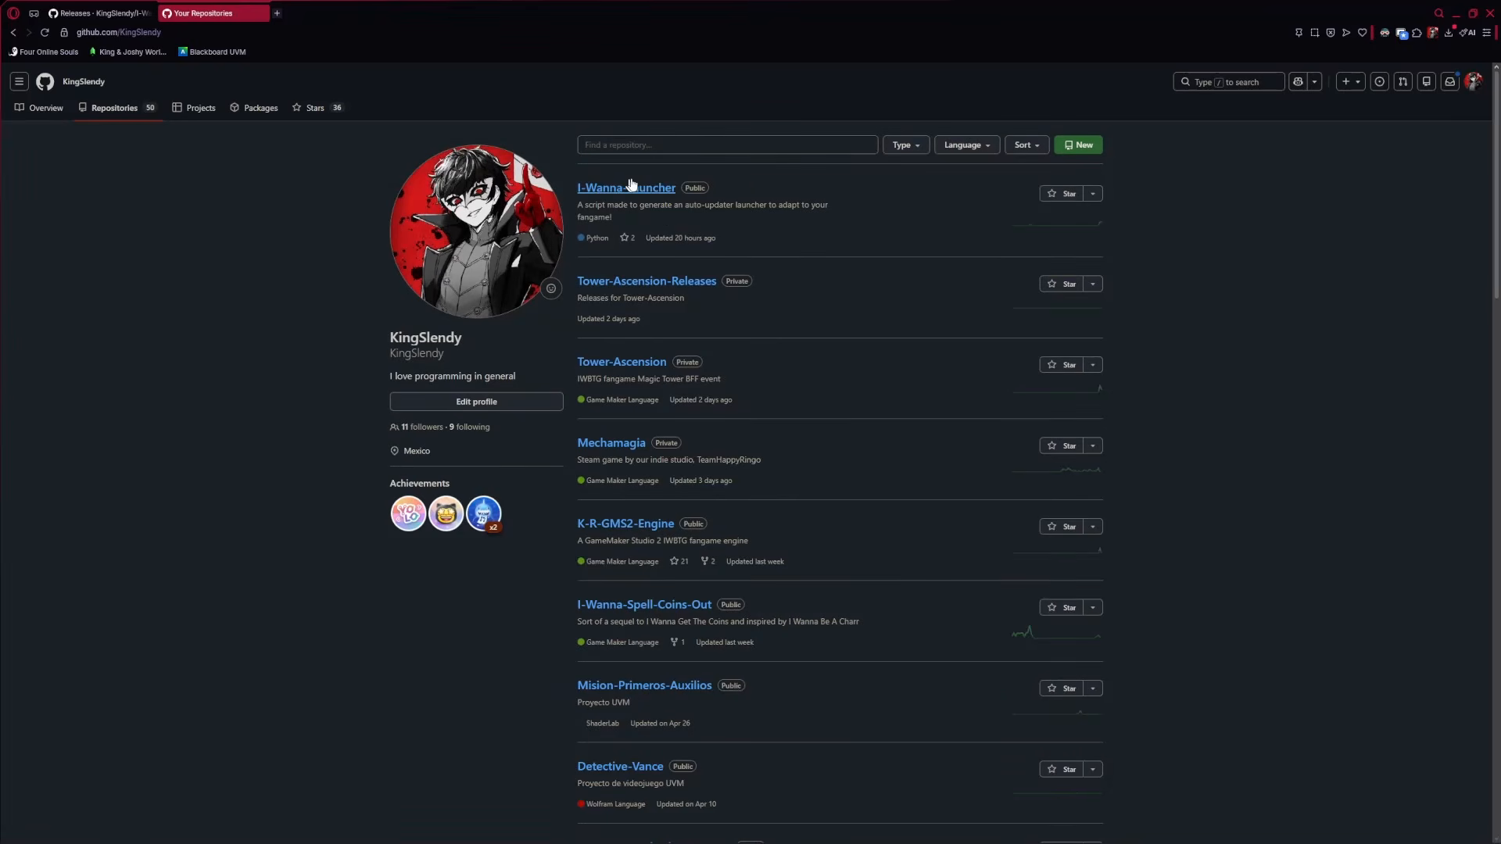
mouse_move(275, 834)
Start a new GitHub repository and paste I Wanna Showcase Launcher as its name
left_click(1350, 82)
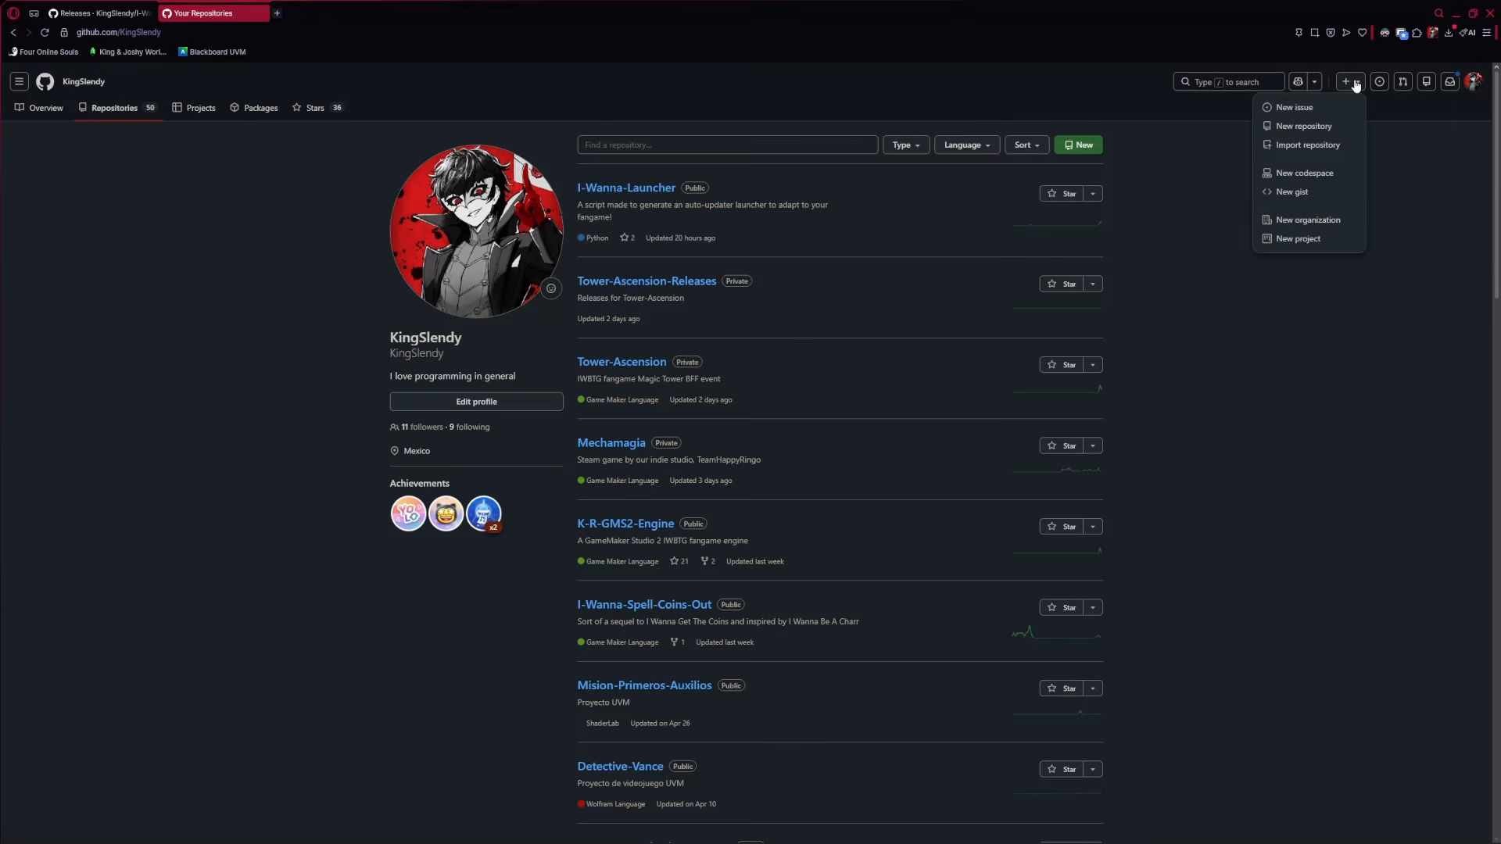
left_click(1295, 127)
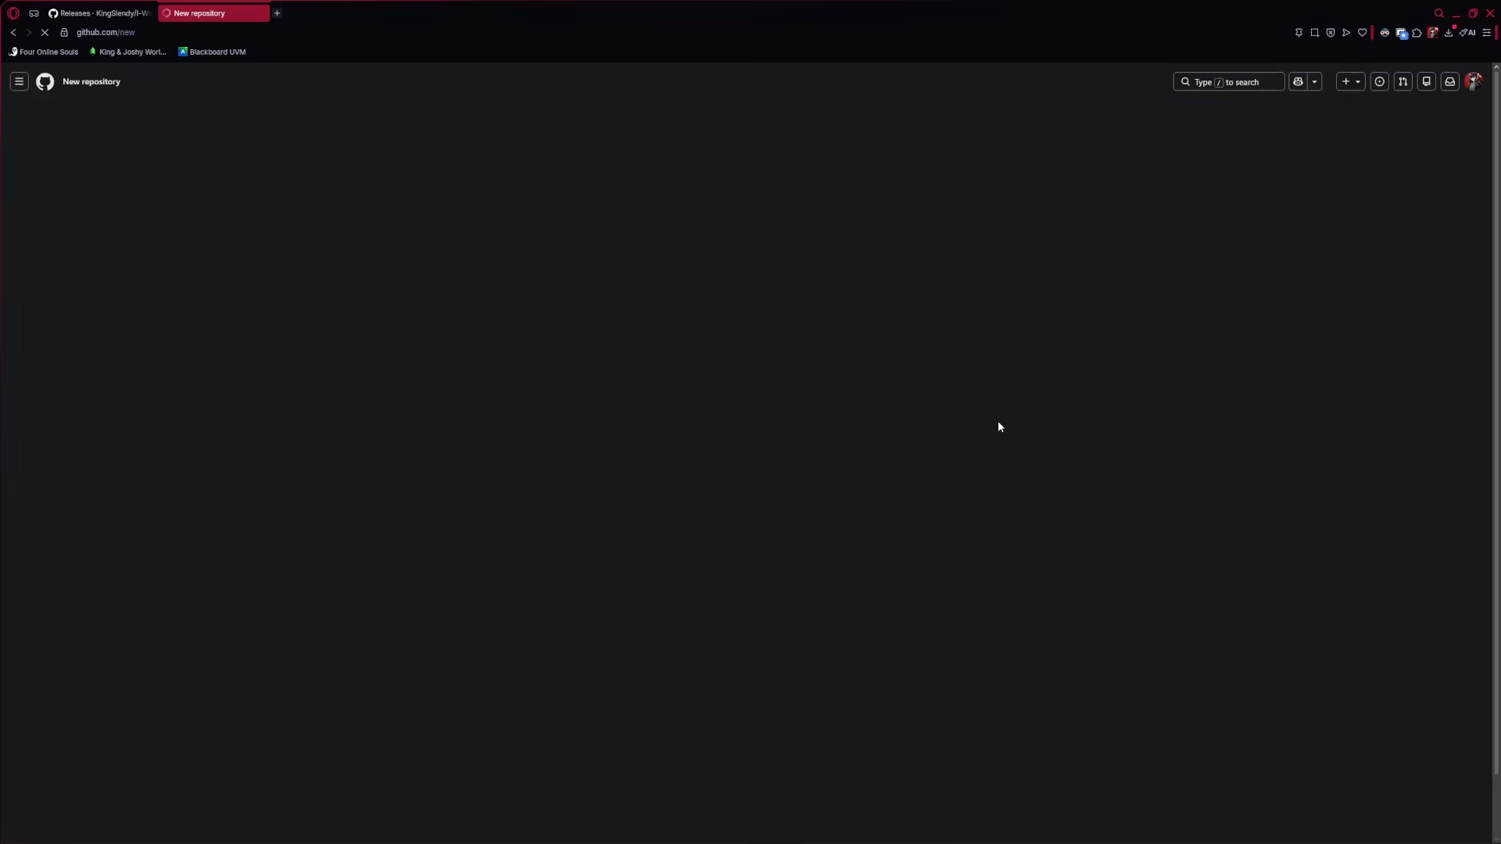
left_click(684, 217)
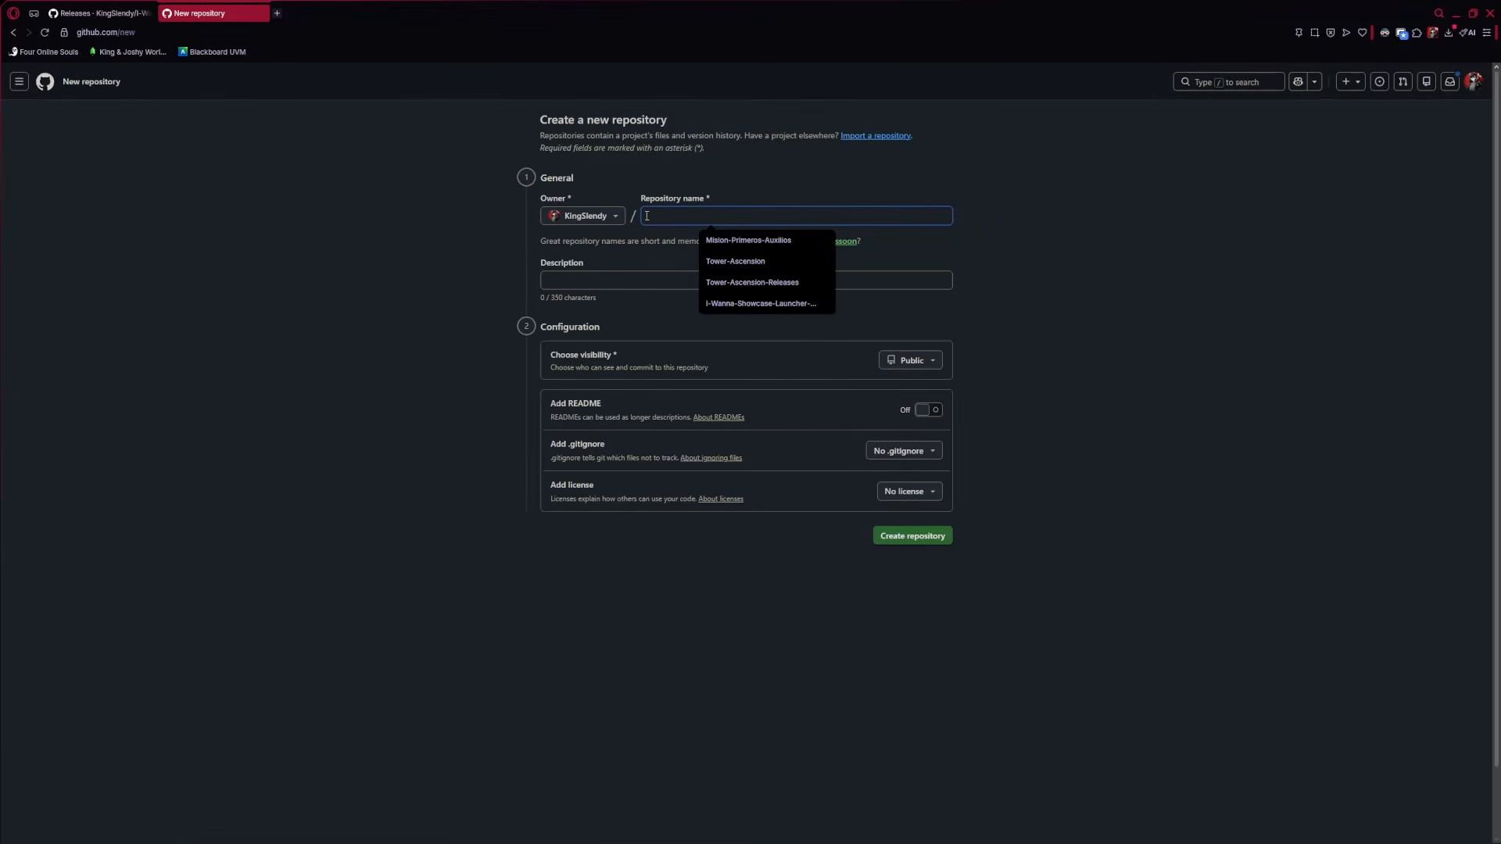
left_click(1027, 639)
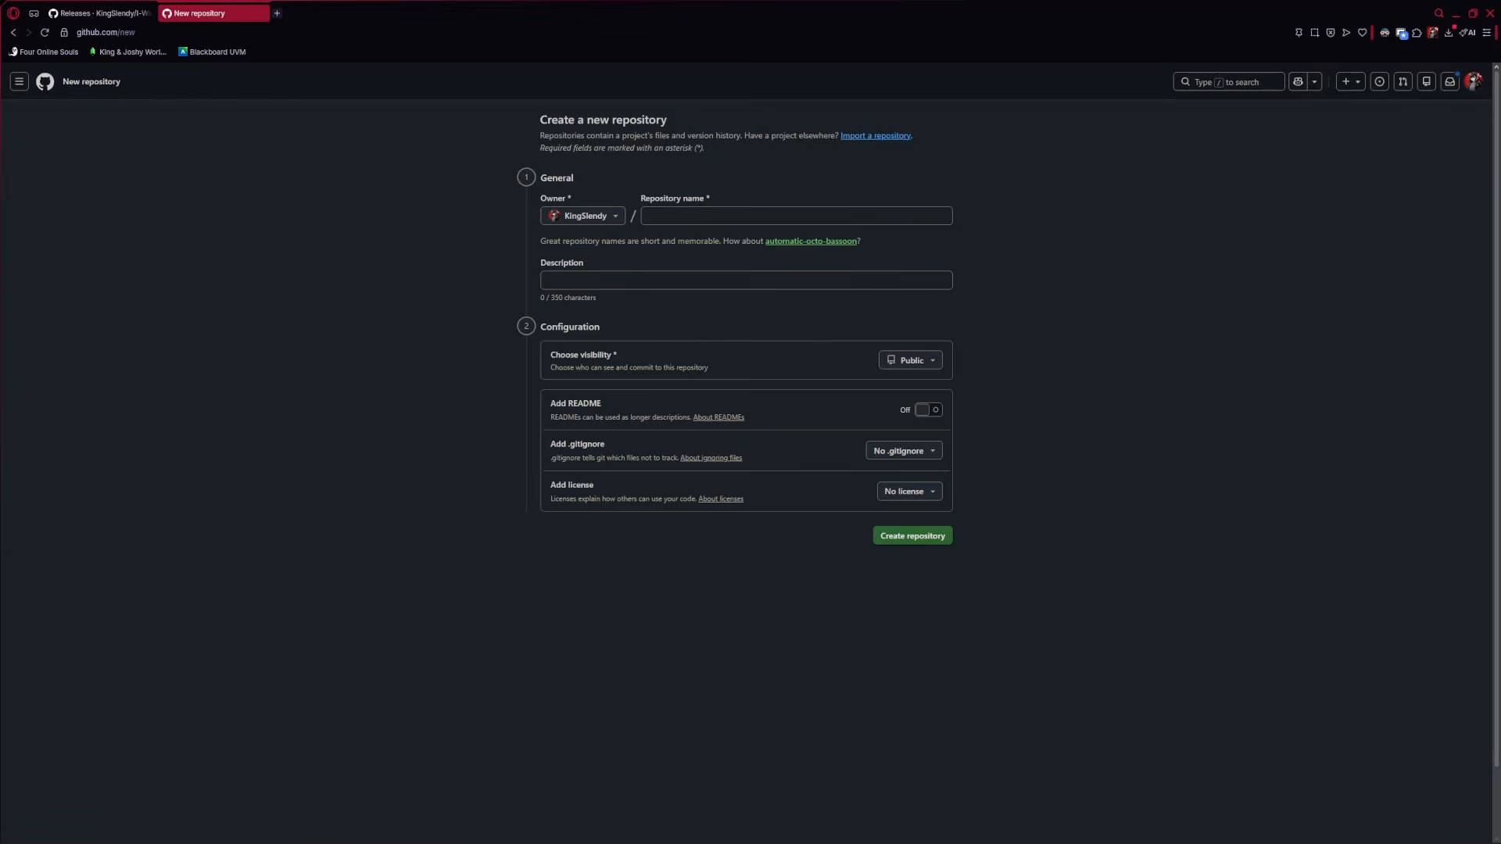
left_click(690, 218)
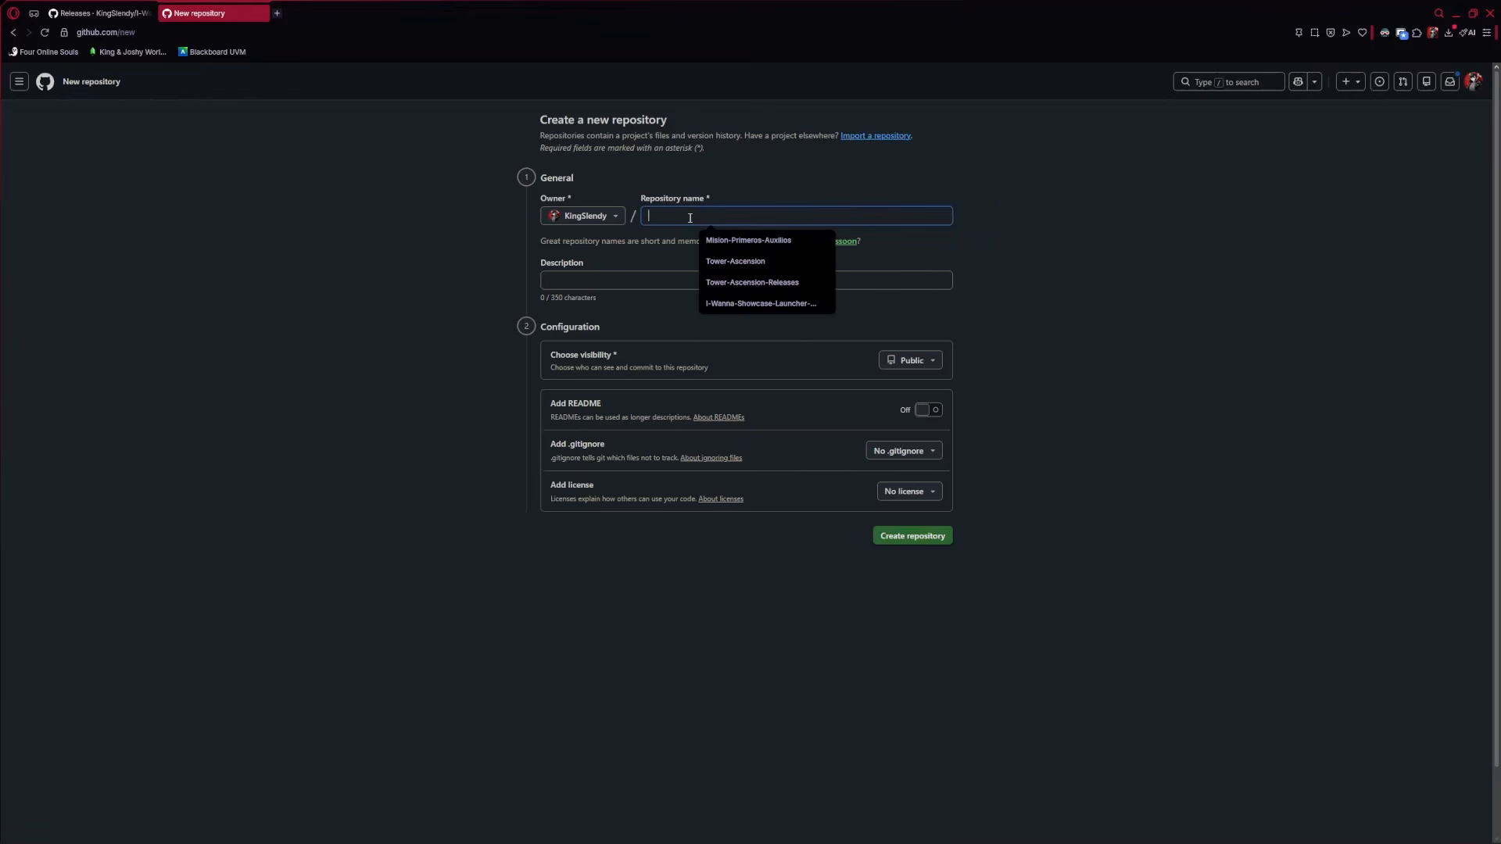
type("I Wanna Showcase Launcher")
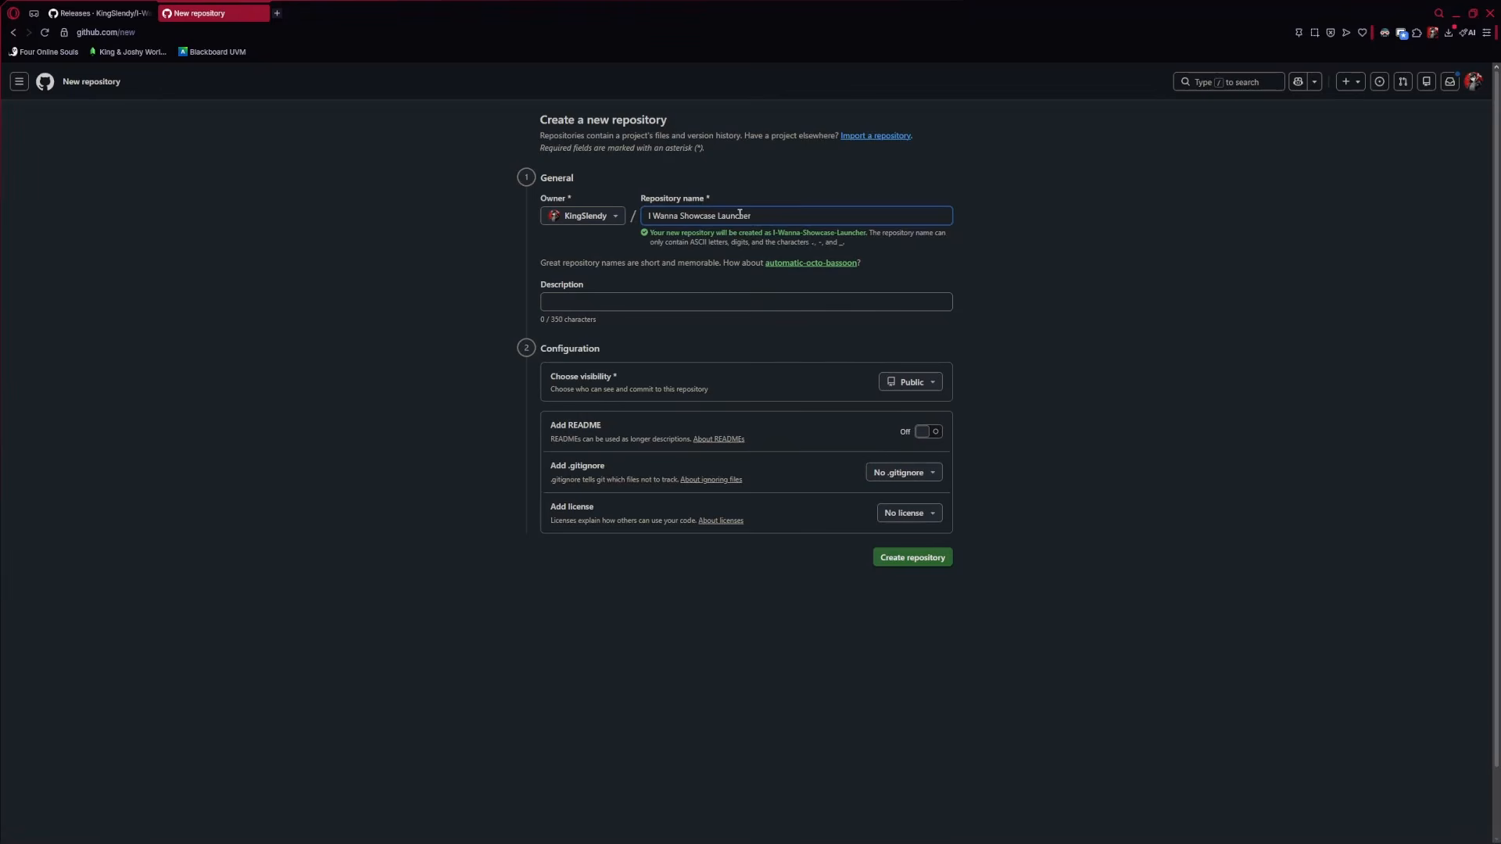
Replace the spaces in the repository name with hyphens
left_click(658, 218)
key("BackSpace")
type("-")
key("Delete")
type("-")
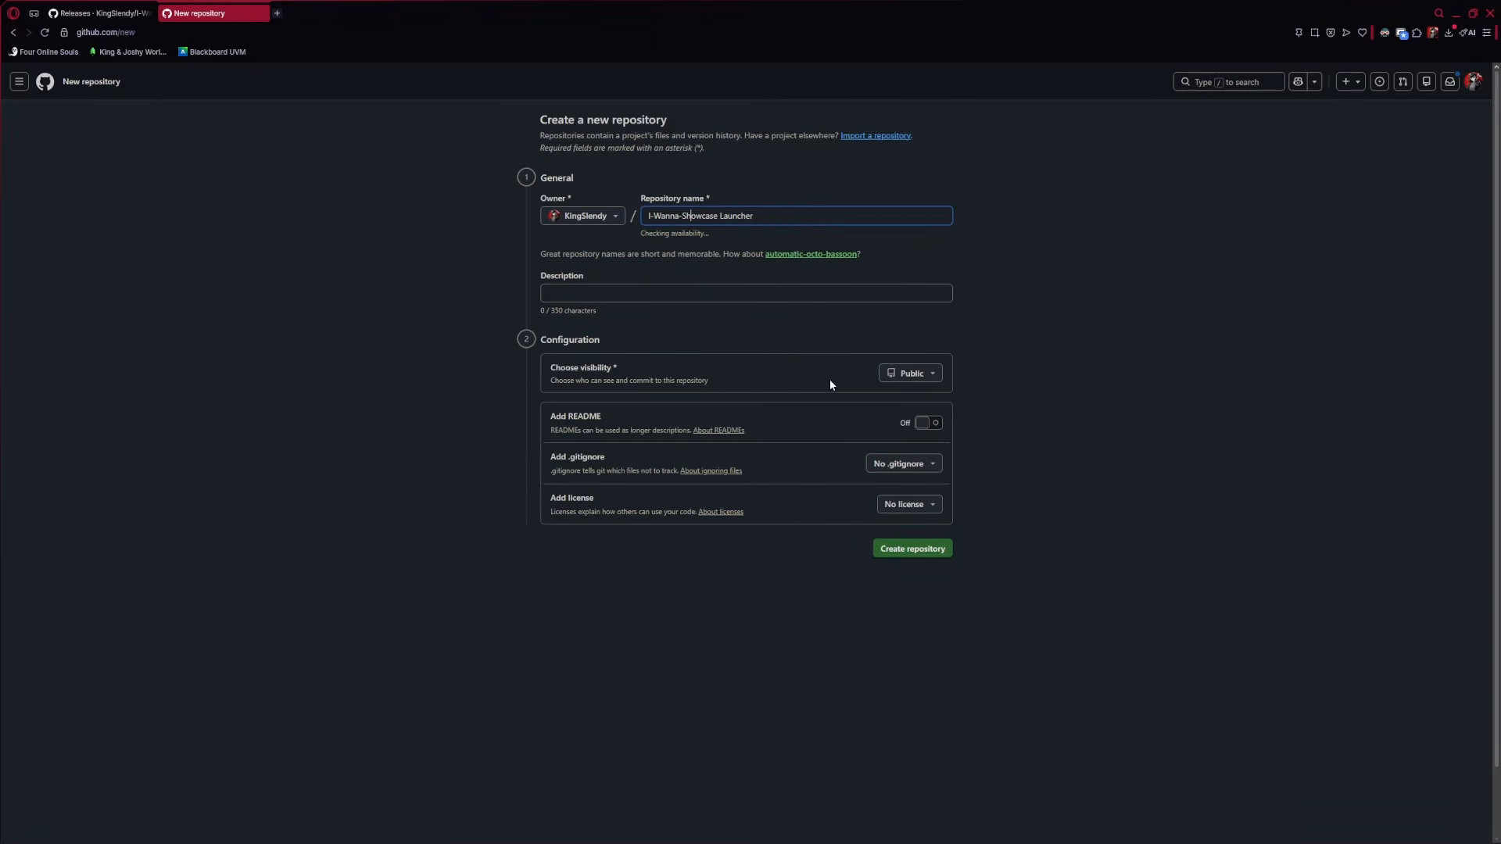
key("Right")
key("Right")
key("Right")
key("Right")
key("Right")
key("Right")
key("BackSpace")
type("-")
Append -Releases so the name reads I-Wanna-Showcase-Launcher-Releases
left_click_drag(760, 217, 794, 218)
left_click(744, 219)
left_click(794, 218)
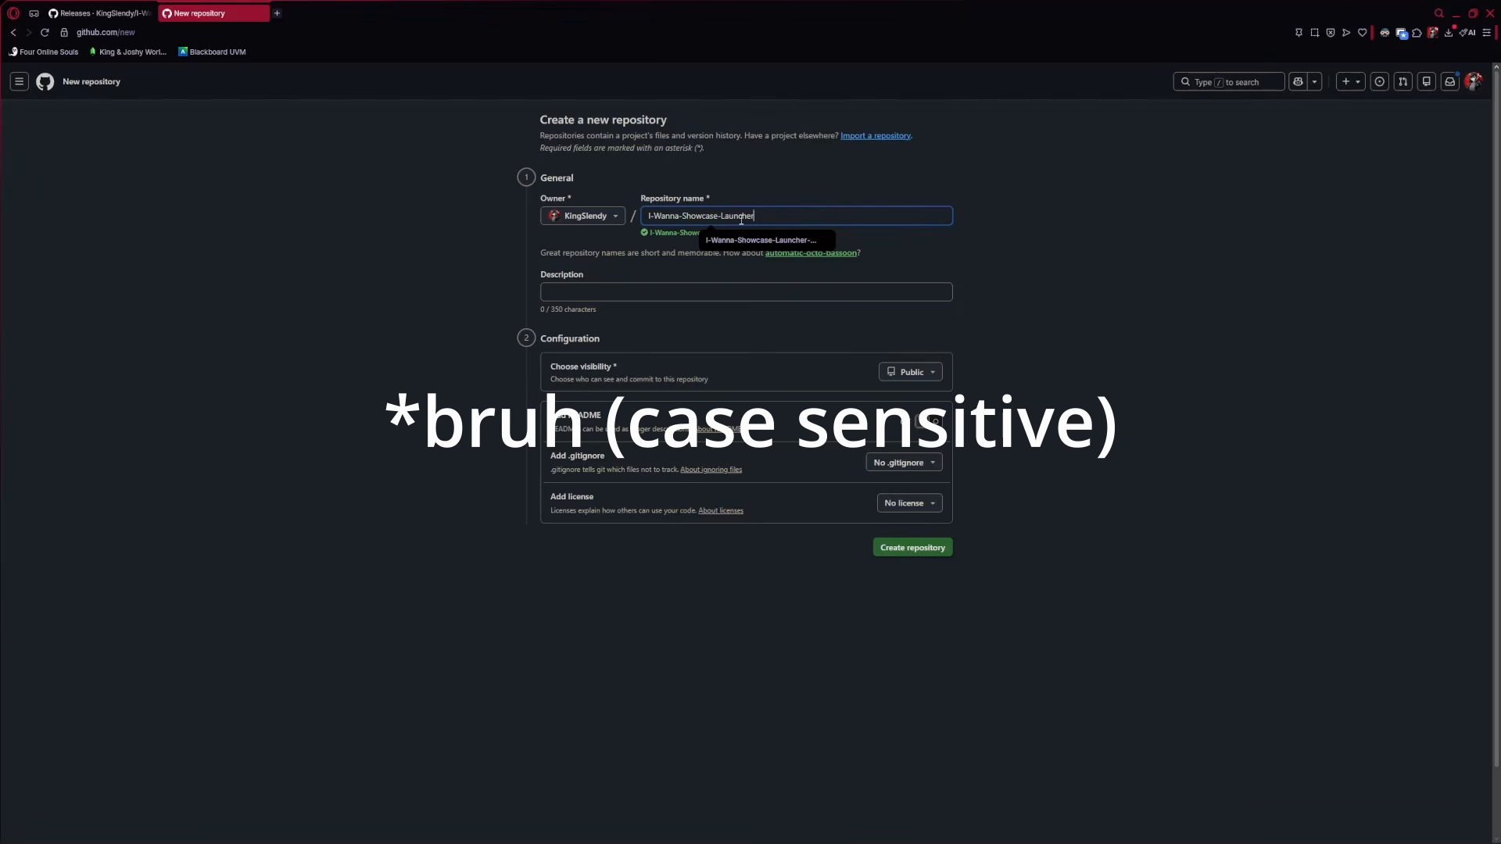
left_click(723, 217)
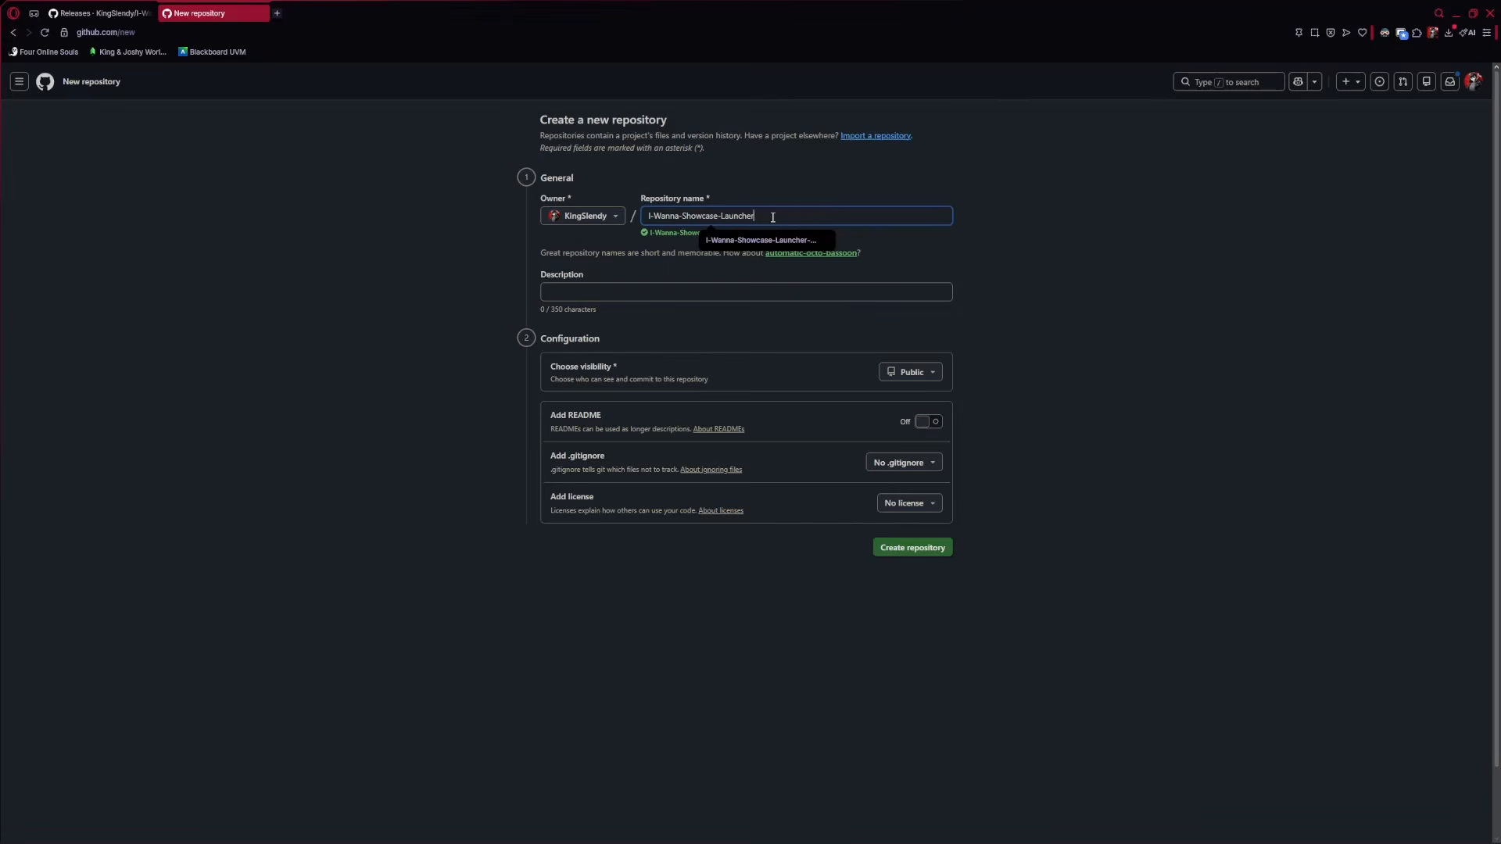
type("-Releases")
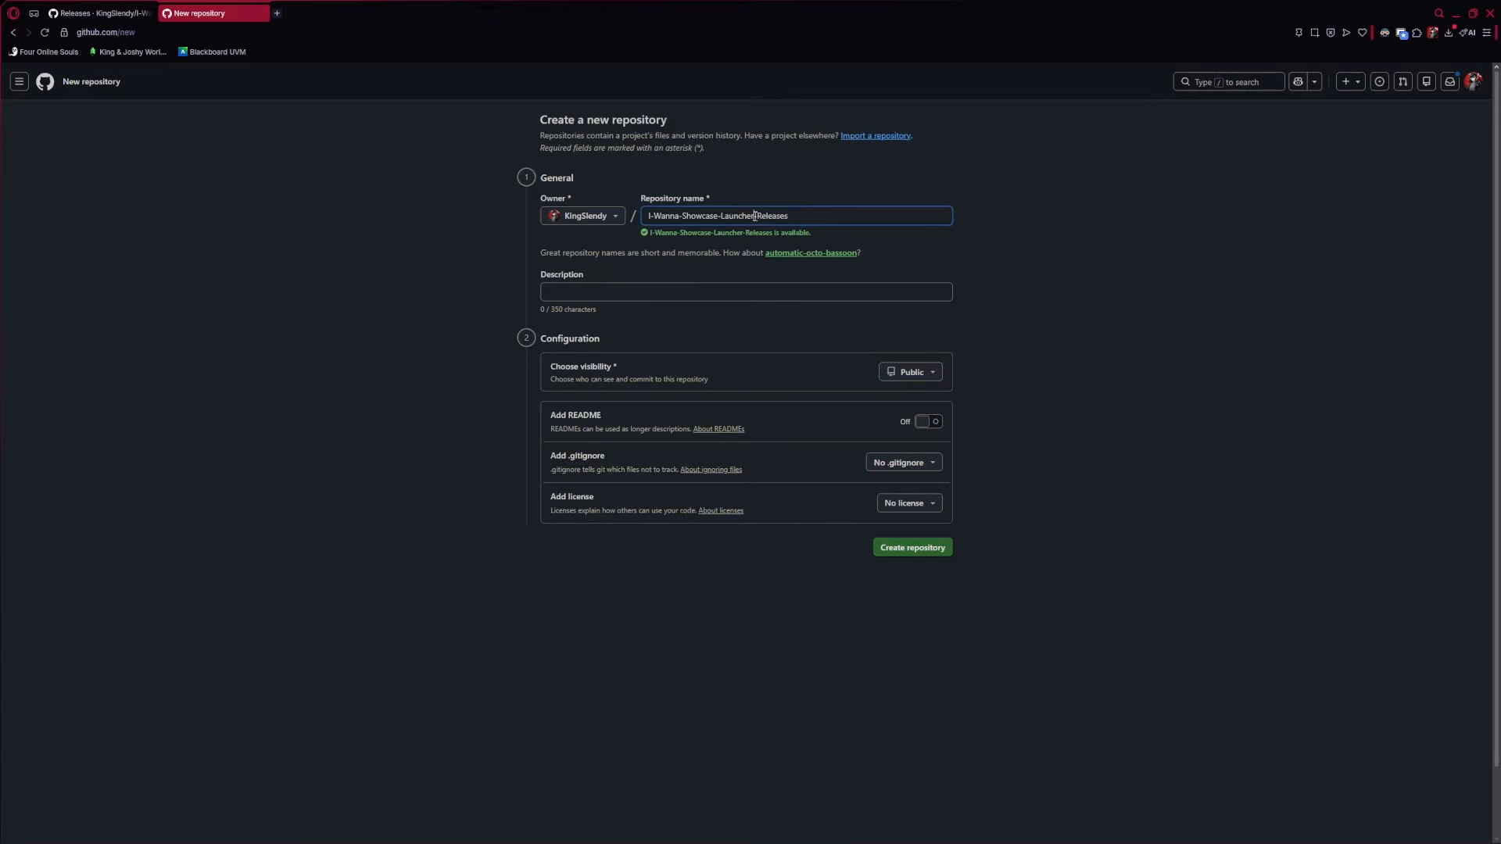
double_click(754, 216)
left_click(754, 215)
key("ctrl+a")
left_click(831, 218)
left_click_drag(799, 217, 594, 225)
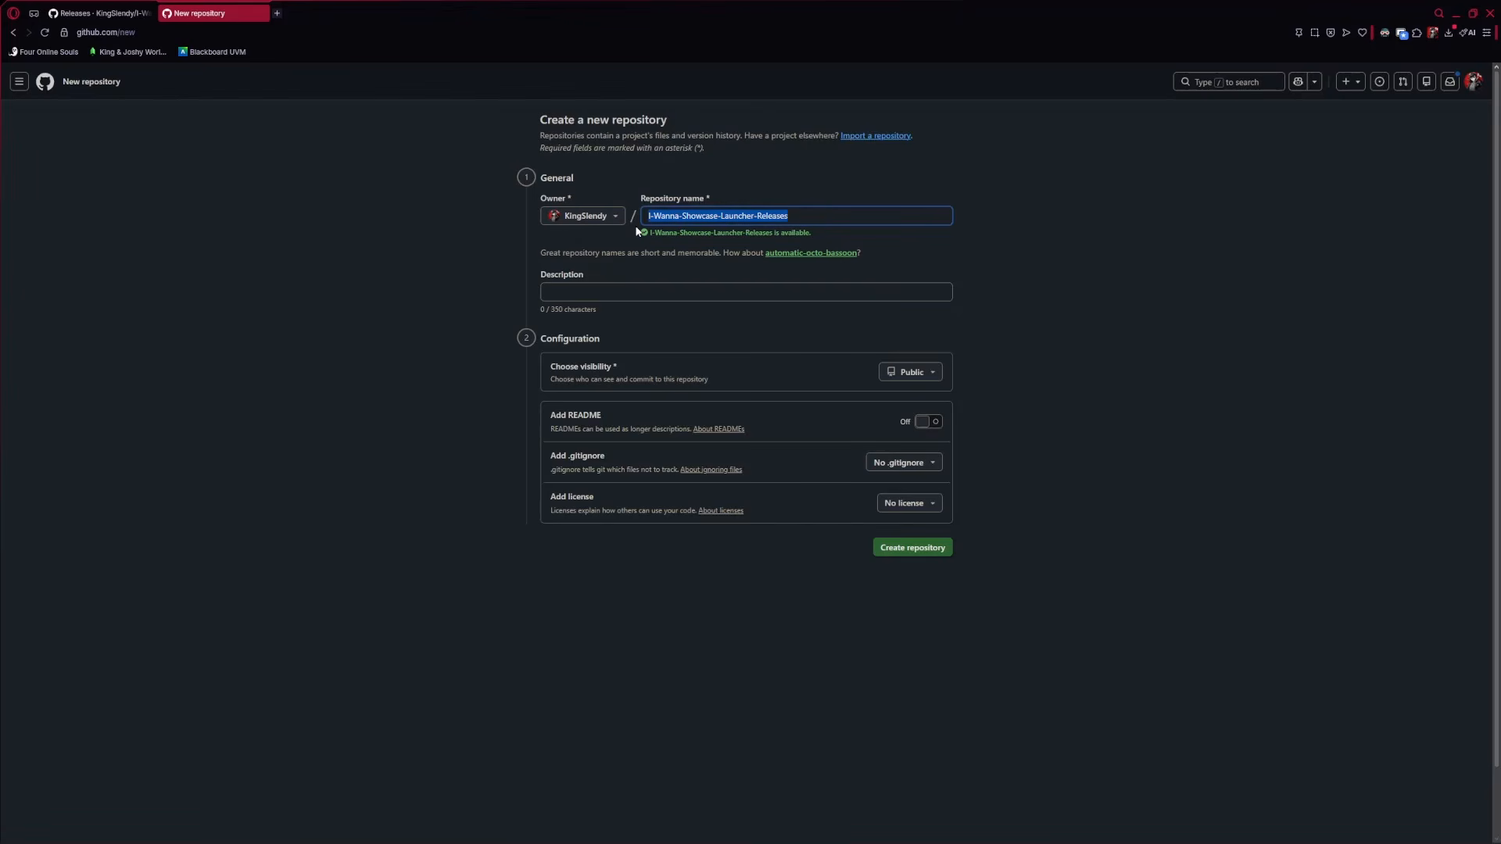
left_click(564, 292)
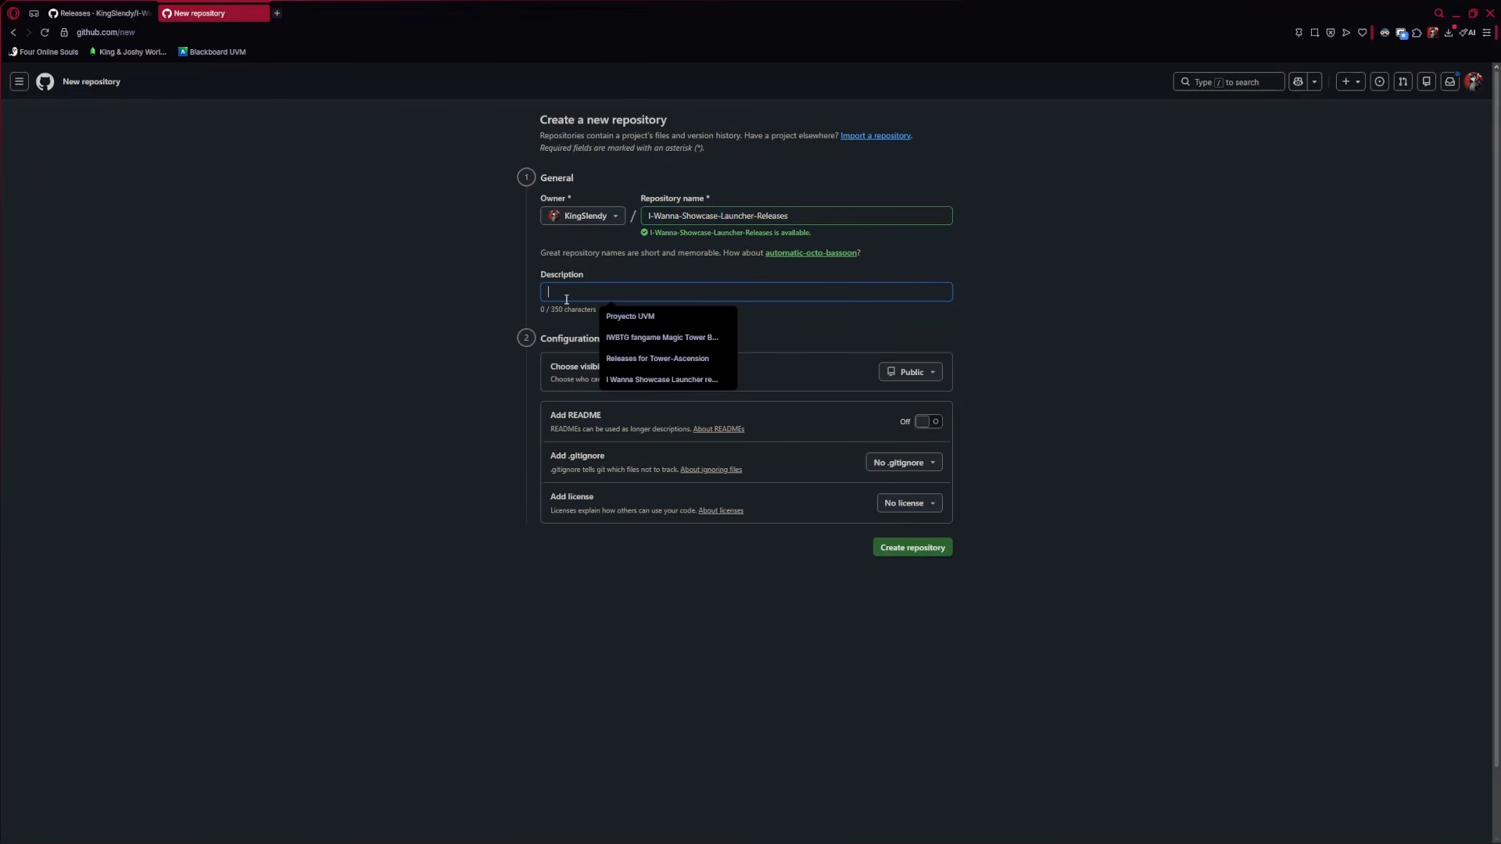
Describe it as 'I Wanna Showcase Launcher releases', add a README, and create the public repository
left_click(713, 379)
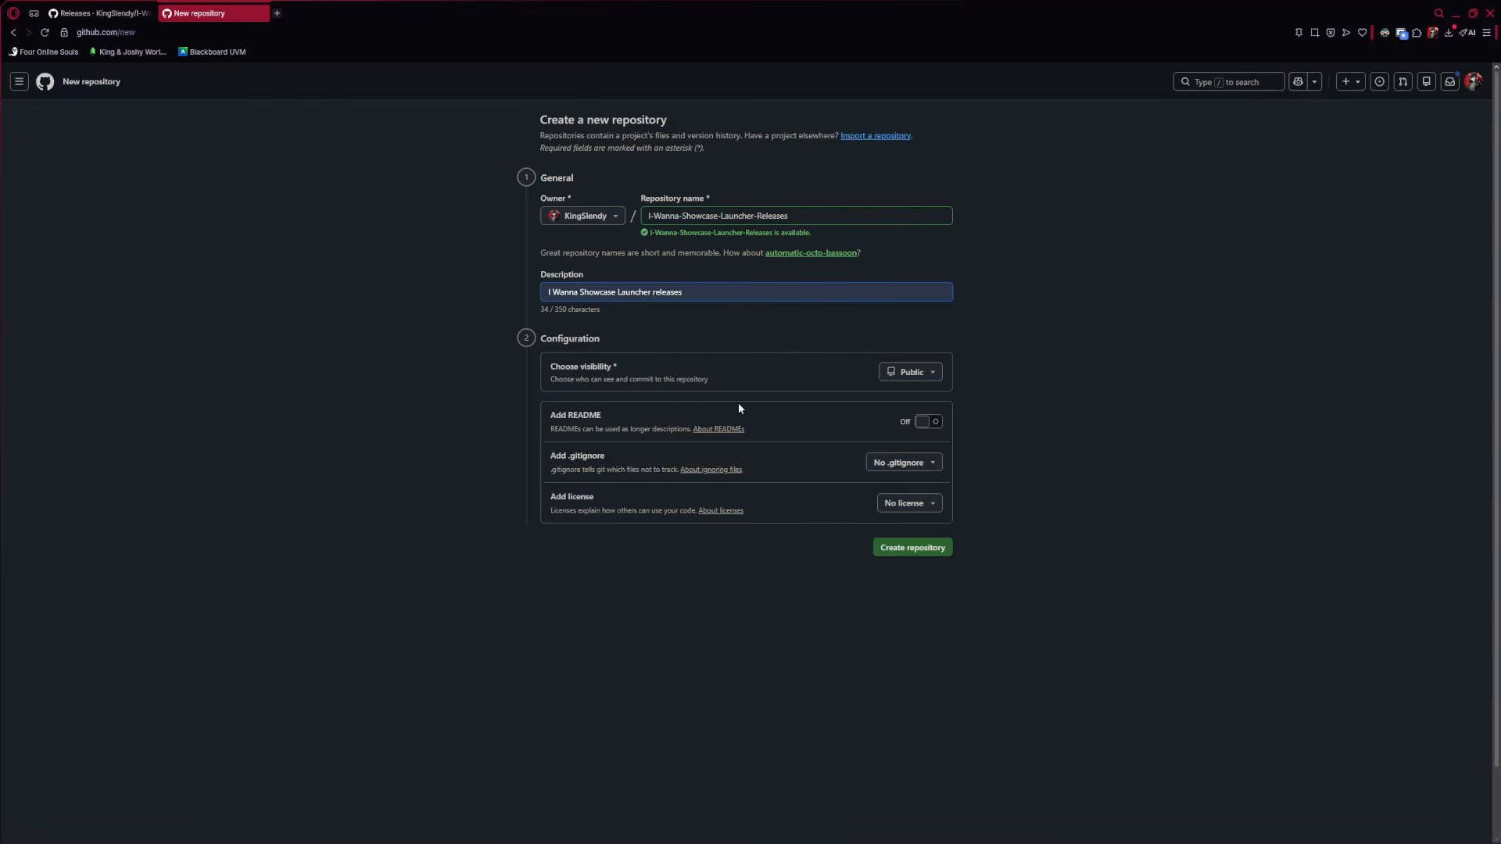
left_click(926, 422)
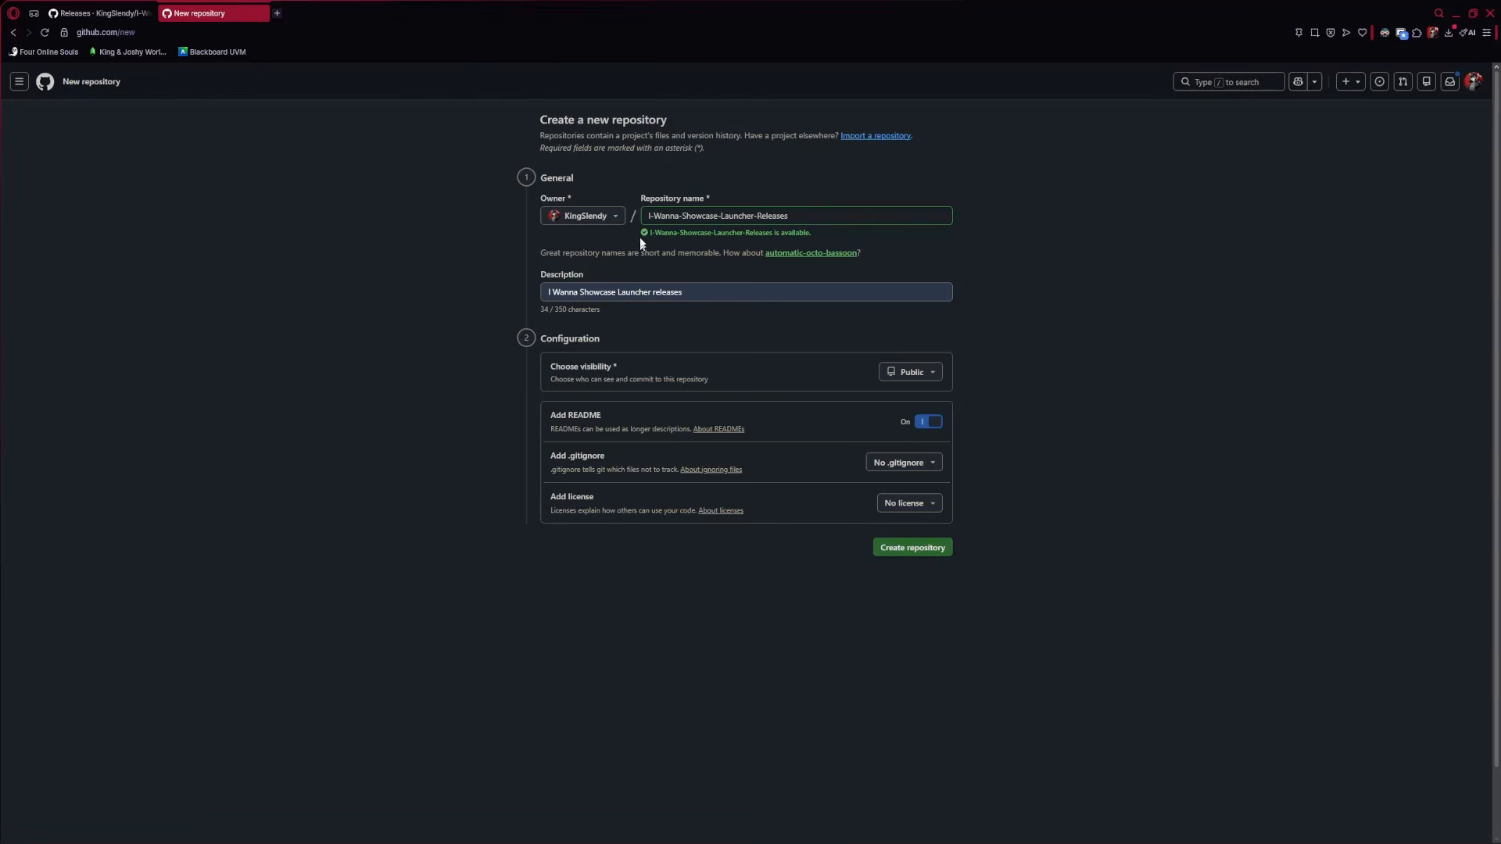
left_click(927, 551)
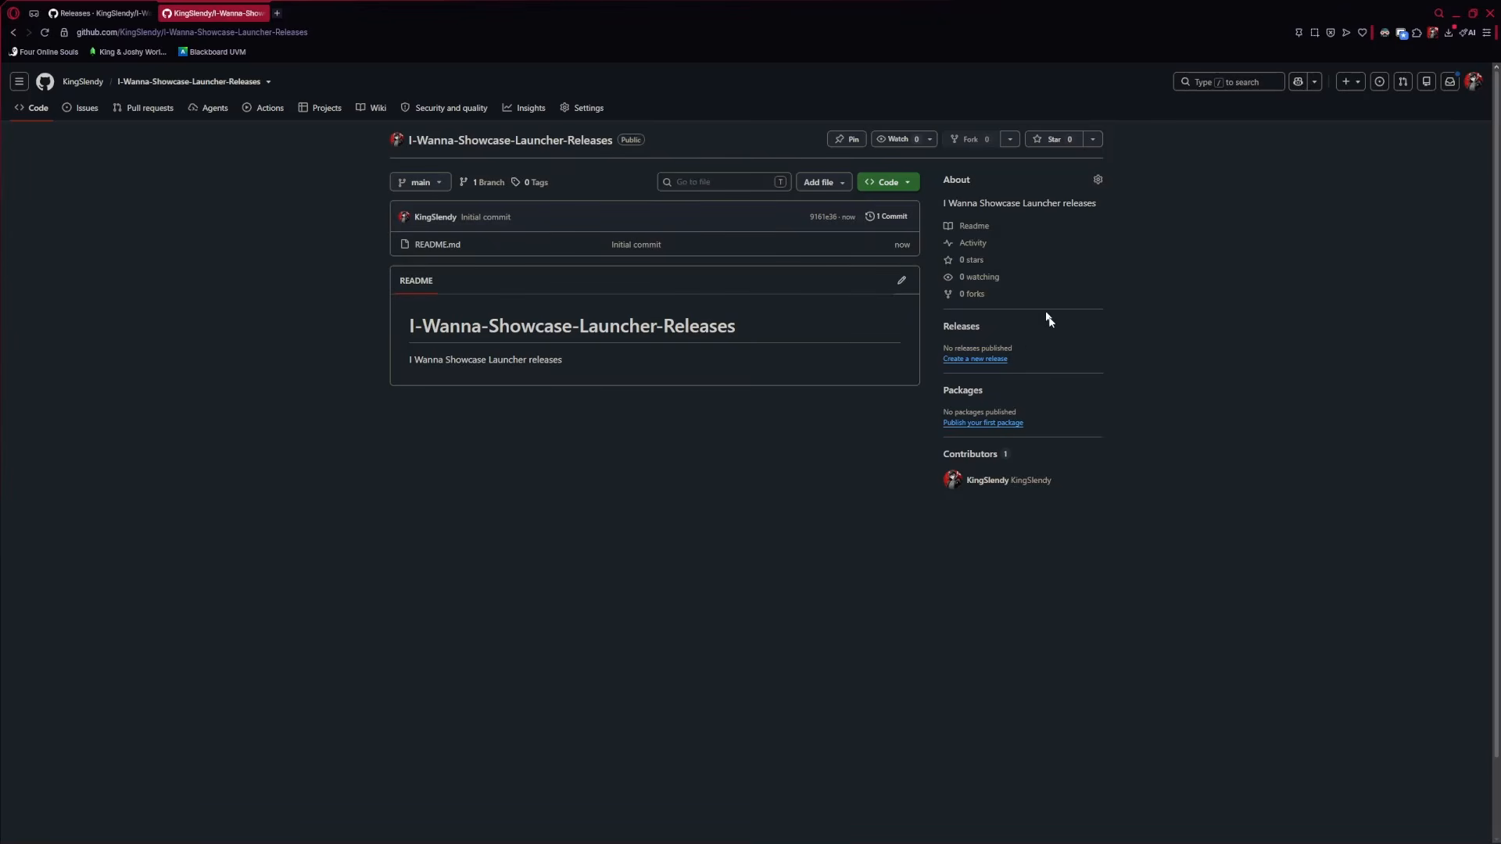
Start a new release and create the new tag 1.0.0.0 for it
left_click(963, 360)
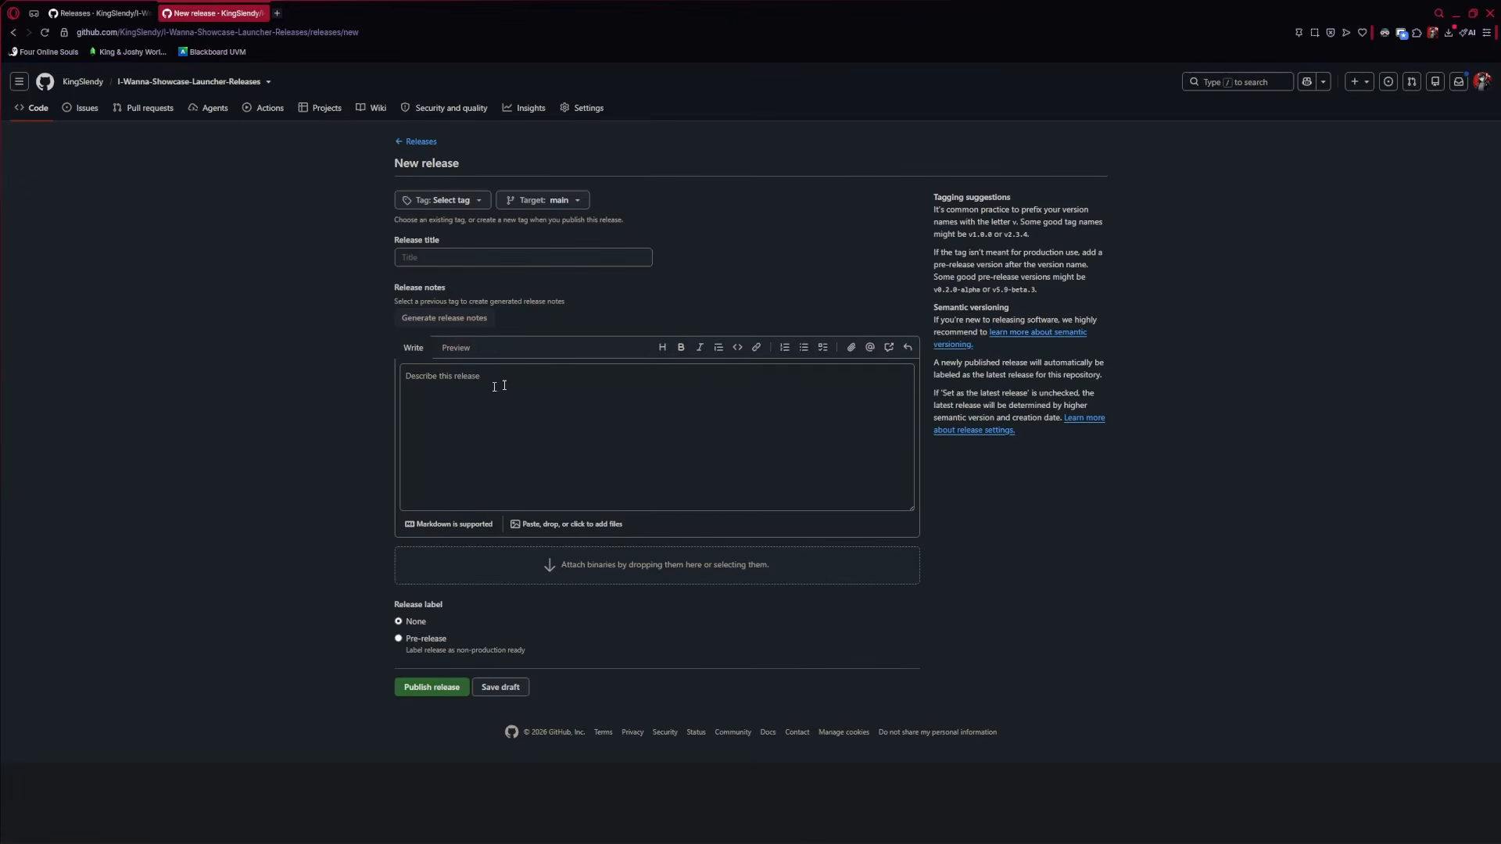
left_click(442, 201)
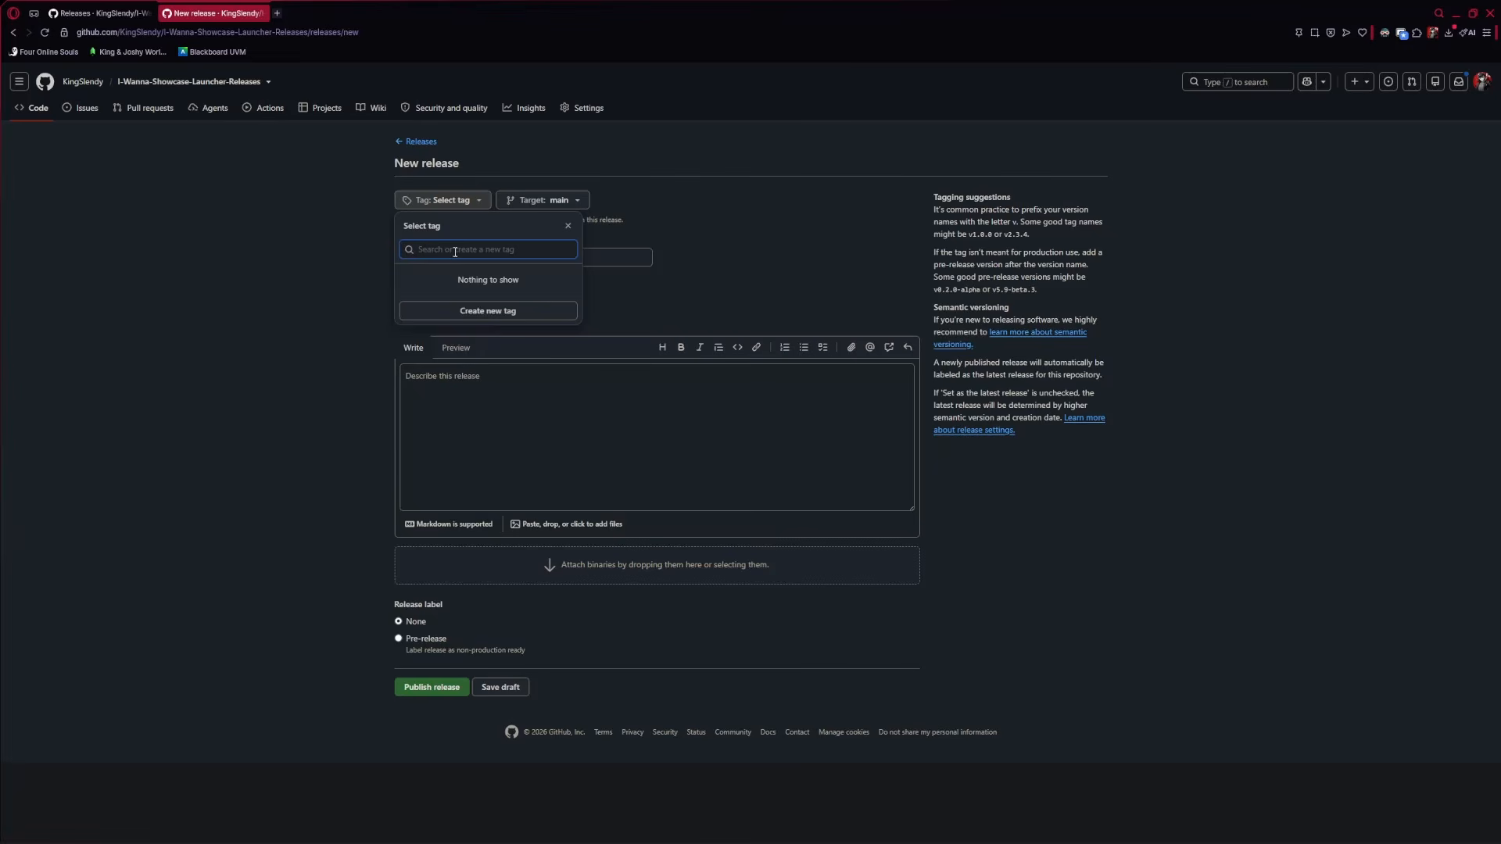
type("1.0")
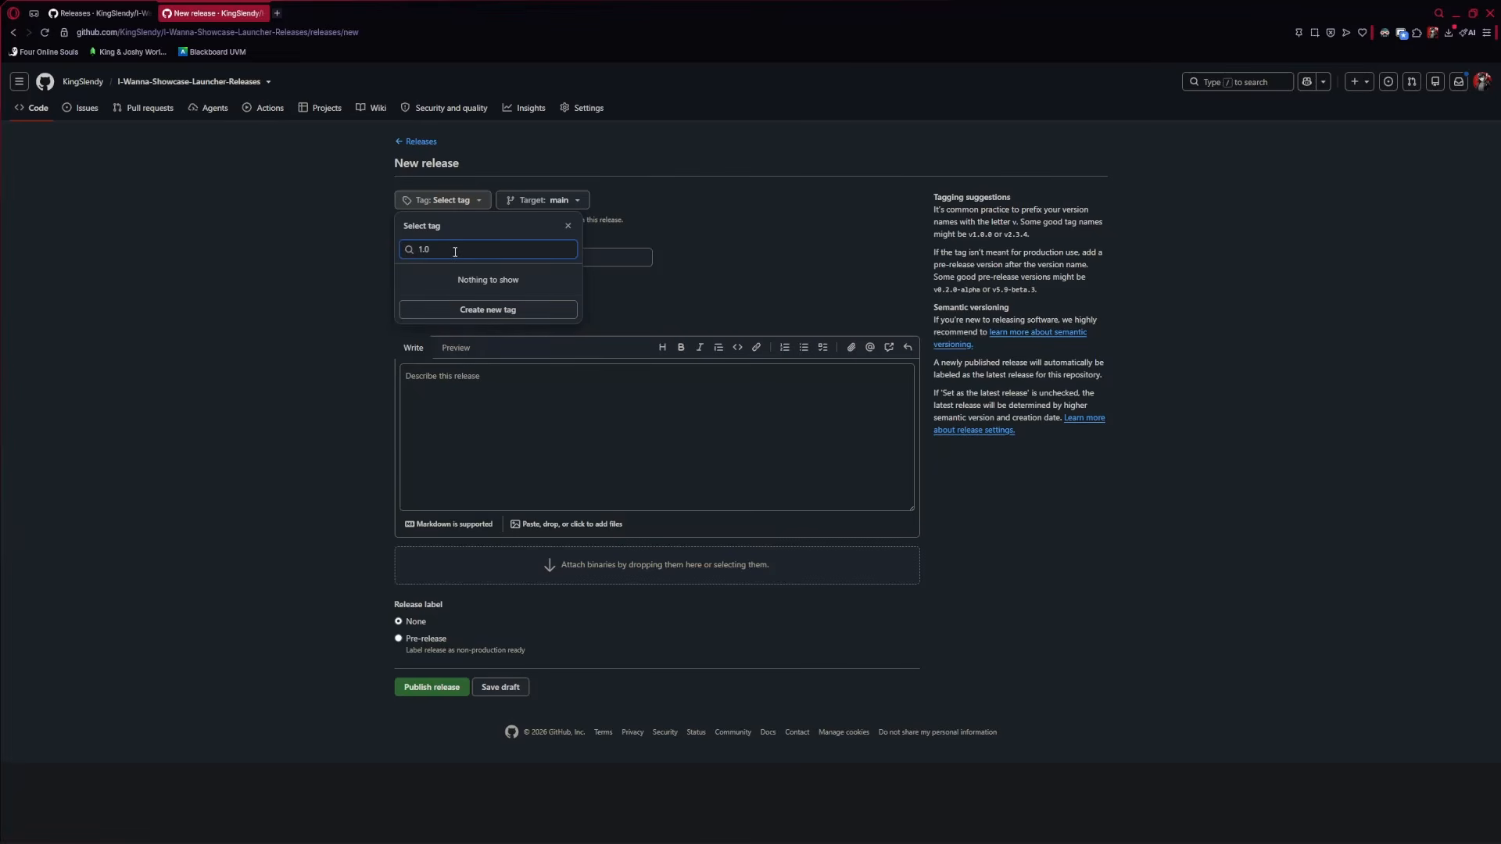
type(".0.0")
key("ctrl+a")
left_click(473, 252)
left_click_drag(455, 249, 408, 250)
left_click(455, 248)
left_click_drag(457, 249, 396, 248)
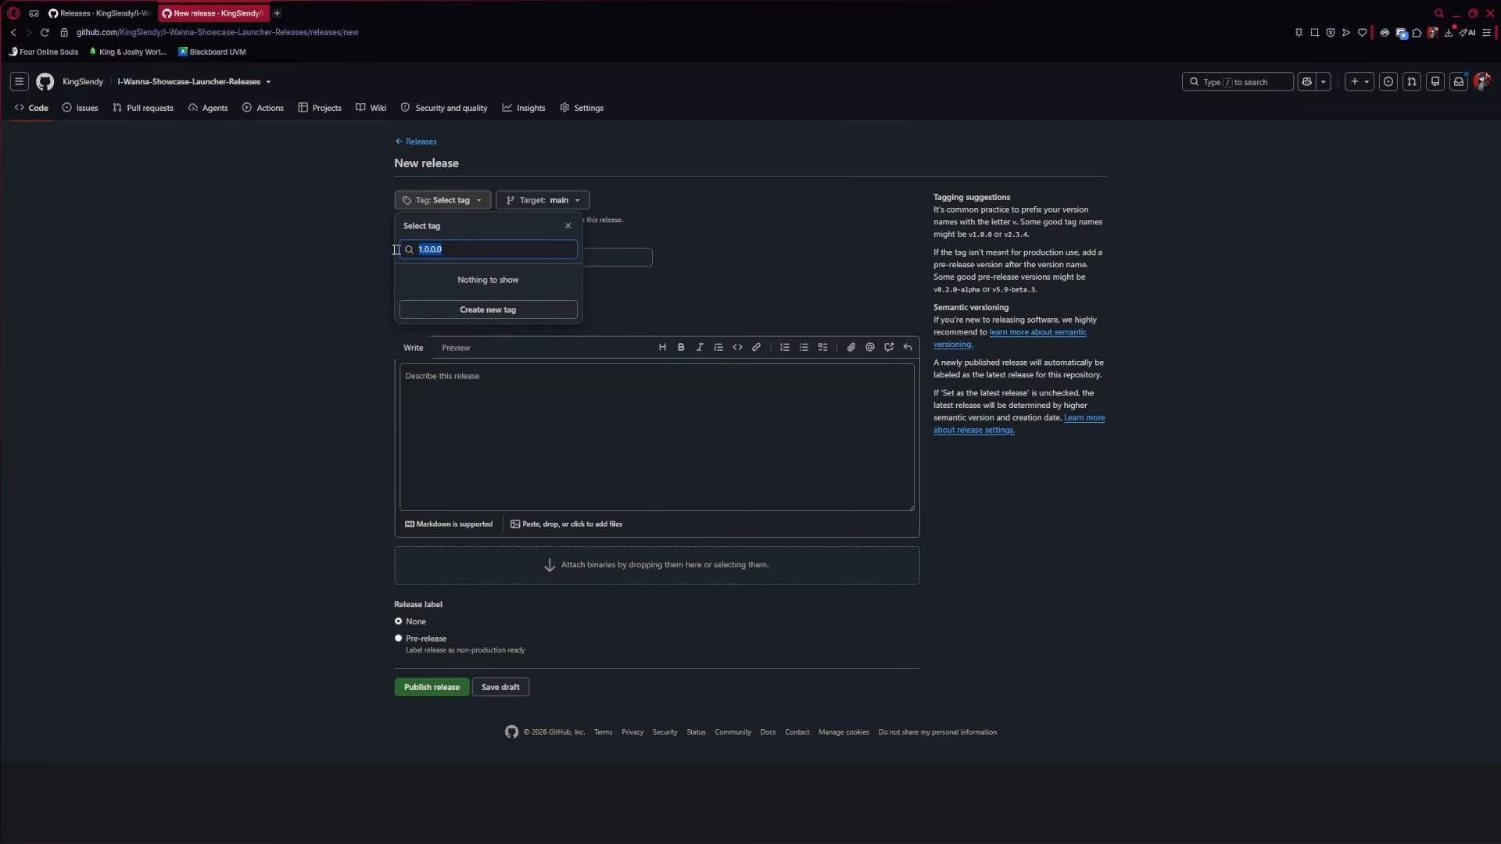
left_click(488, 310)
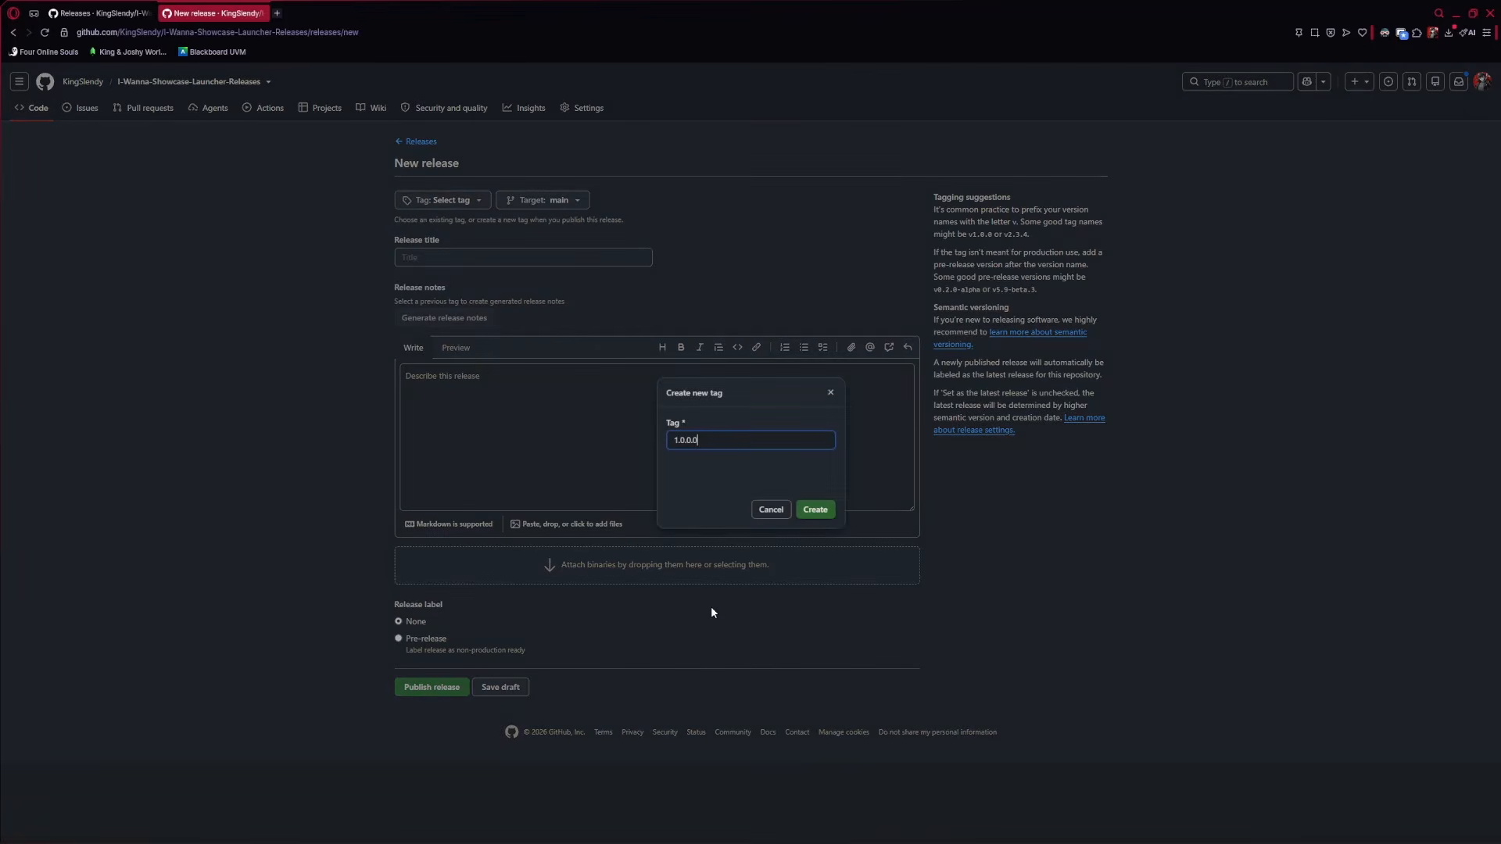
Confirm creating tag 1.0.0.0 and check it in the tag picker
left_click(815, 512)
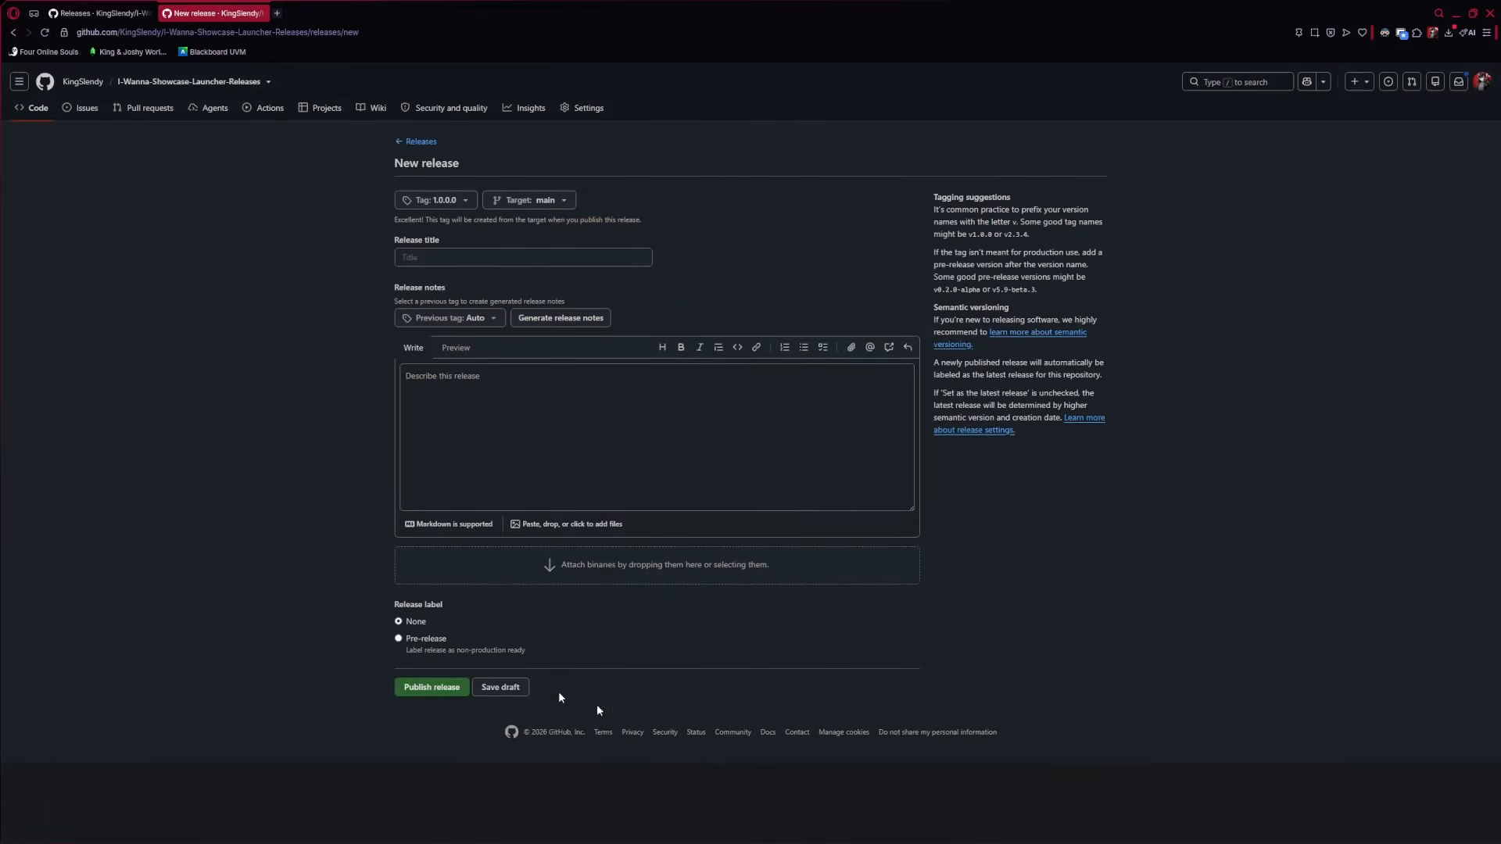
left_click(446, 208)
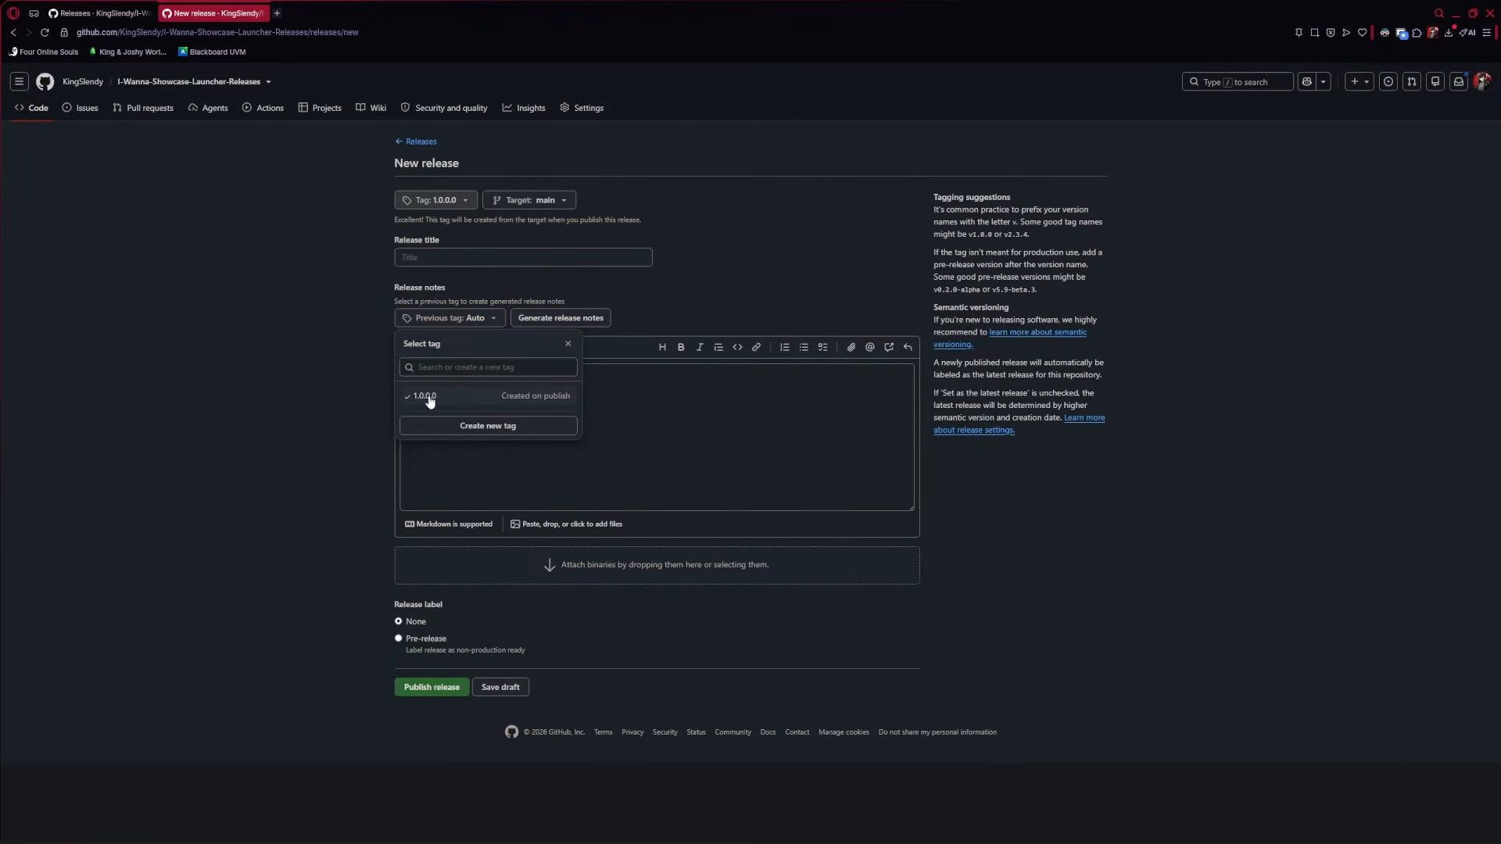
left_click(210, 469)
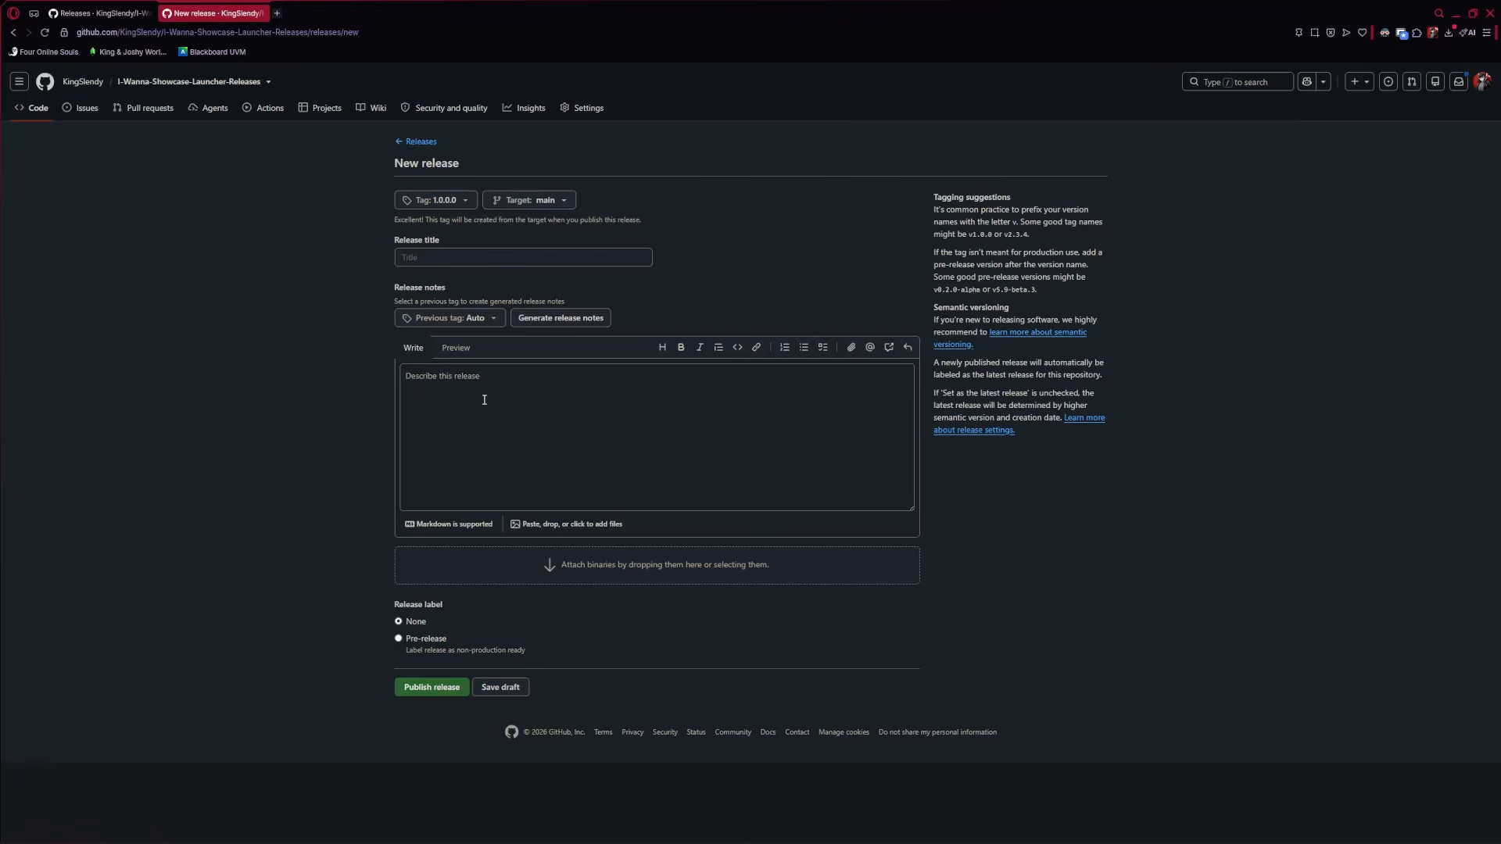
Enter 1.0.0.0 as the release title and leave the release notes empty
left_click(422, 258)
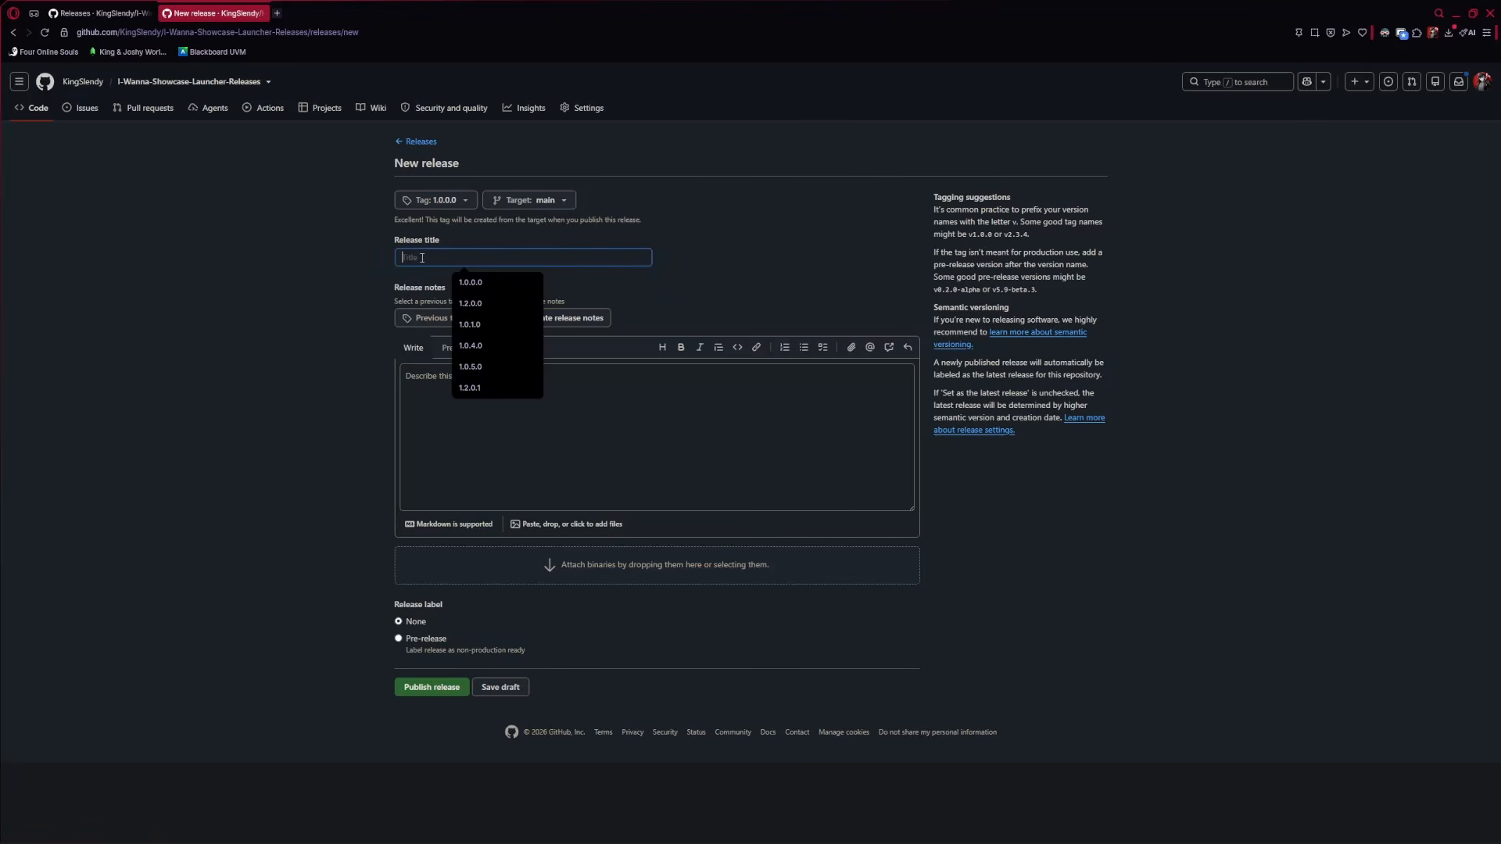
left_click(436, 407)
left_click(428, 260)
type("1.0.0.0")
left_click(339, 254)
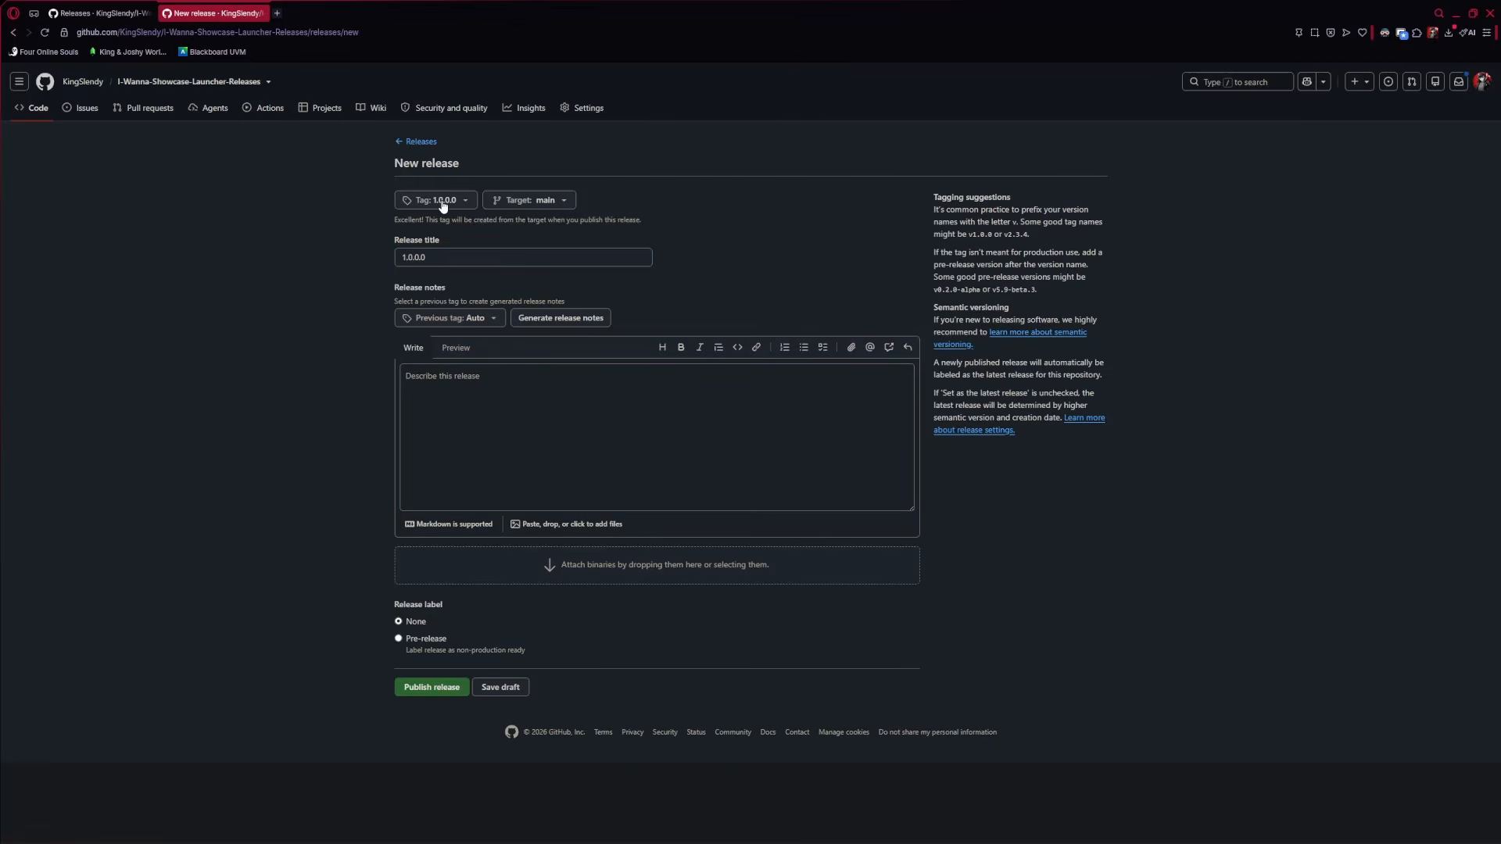
left_click_drag(439, 260, 287, 263)
left_click(329, 278)
left_click_drag(456, 259, 277, 273)
left_click(463, 259)
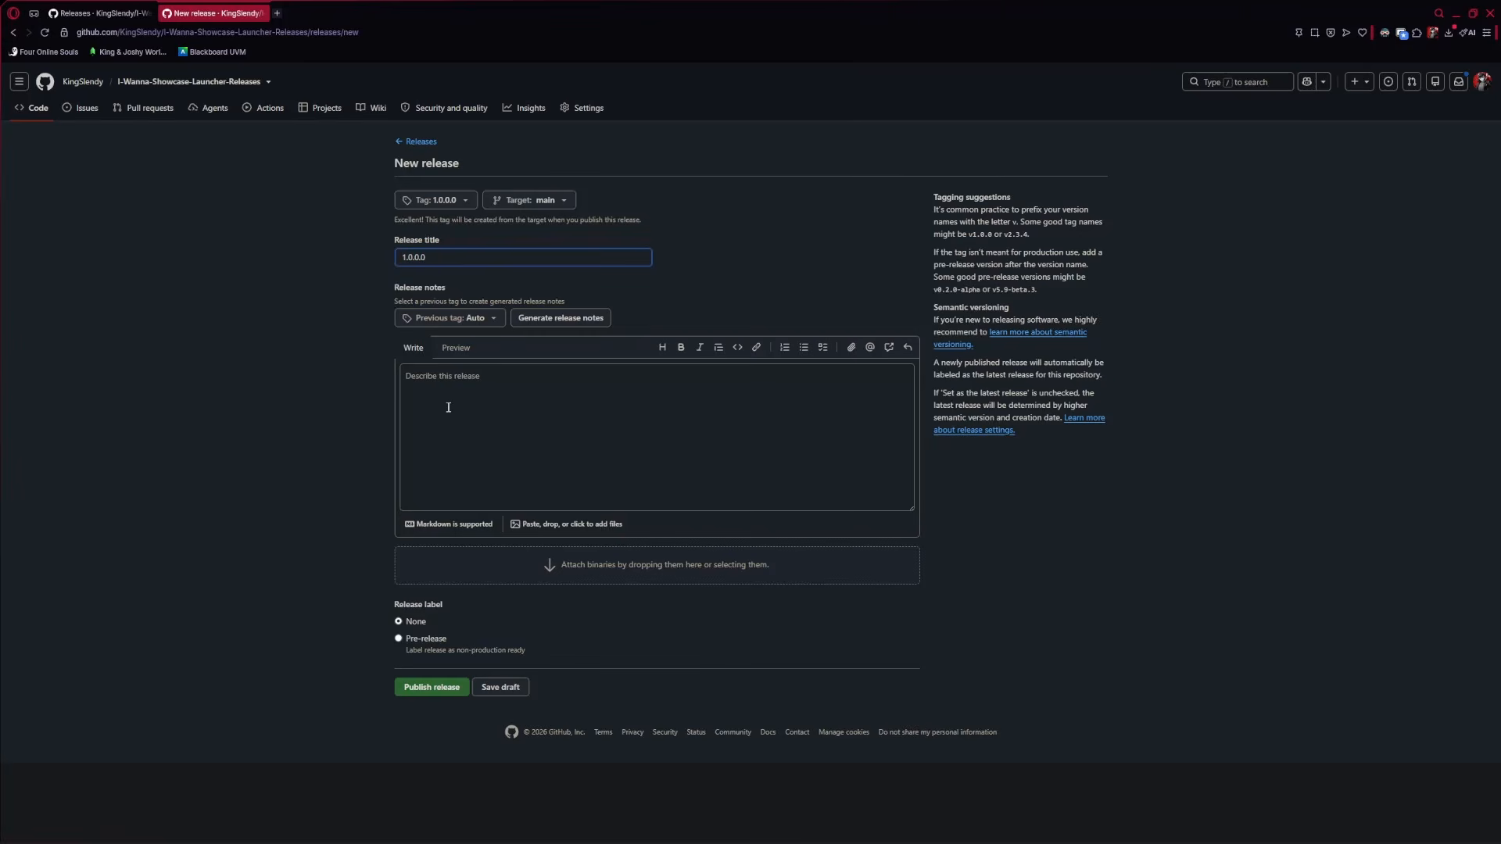
left_click(477, 422)
left_click_drag(523, 458, 276, 537)
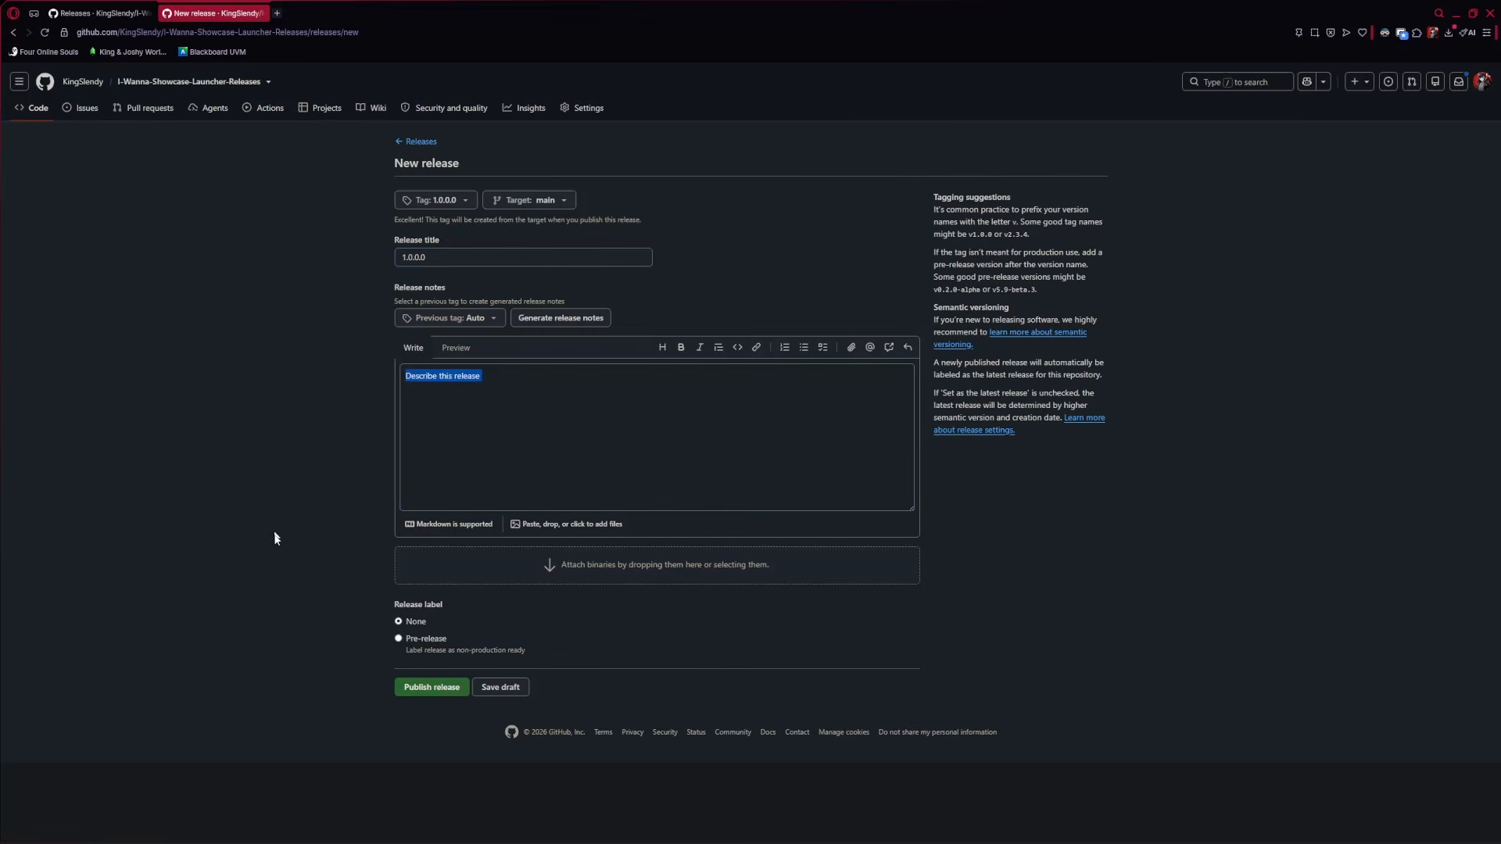
left_click(445, 409)
Drag I Wanna Showcase Launcher.zip onto the release, then delete stray pasted text from the notes
mouse_move(297, 803)
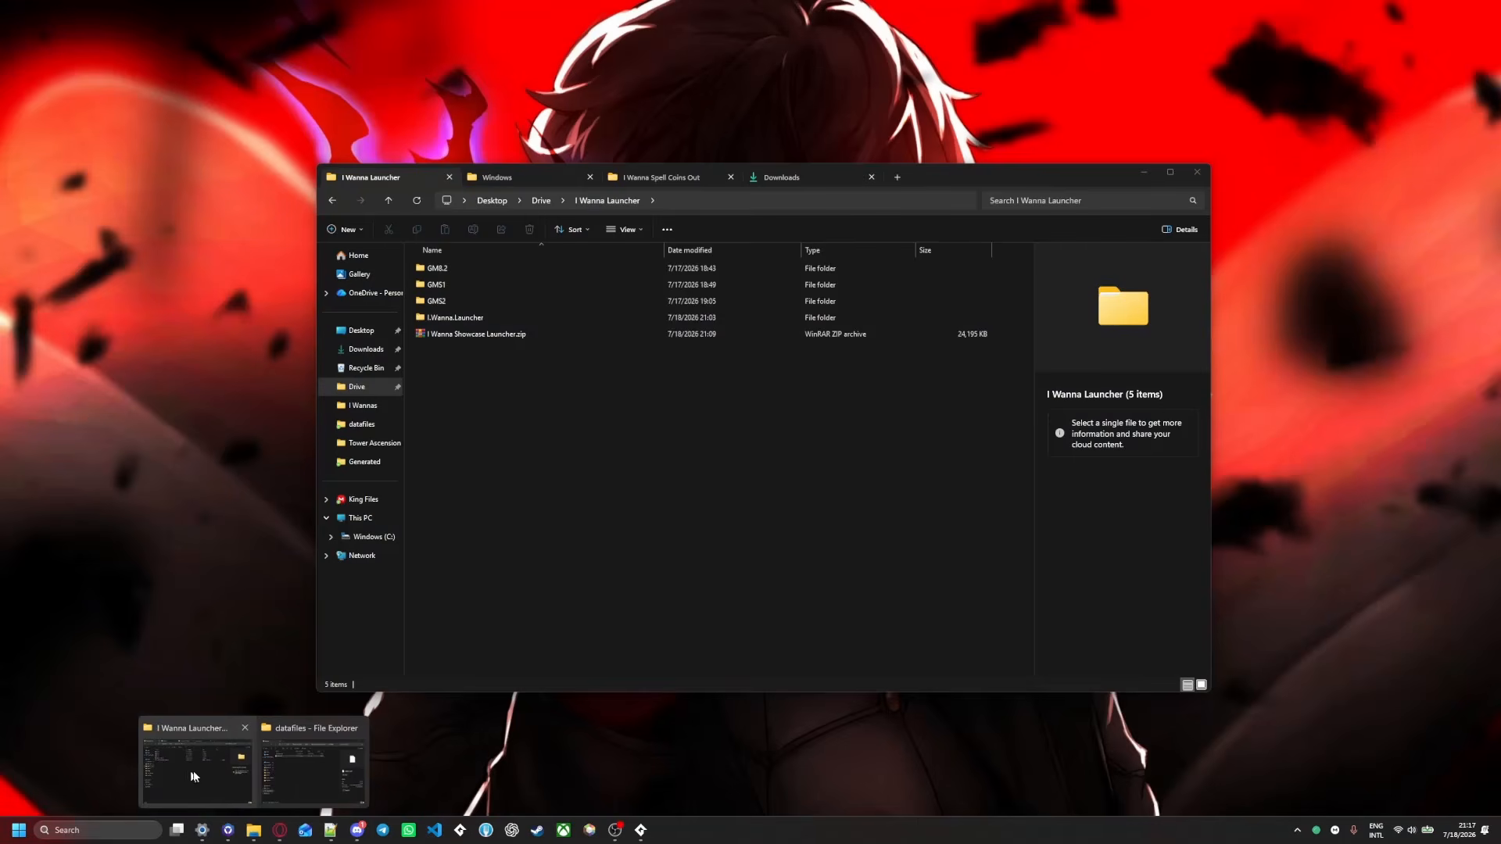
left_click(205, 766)
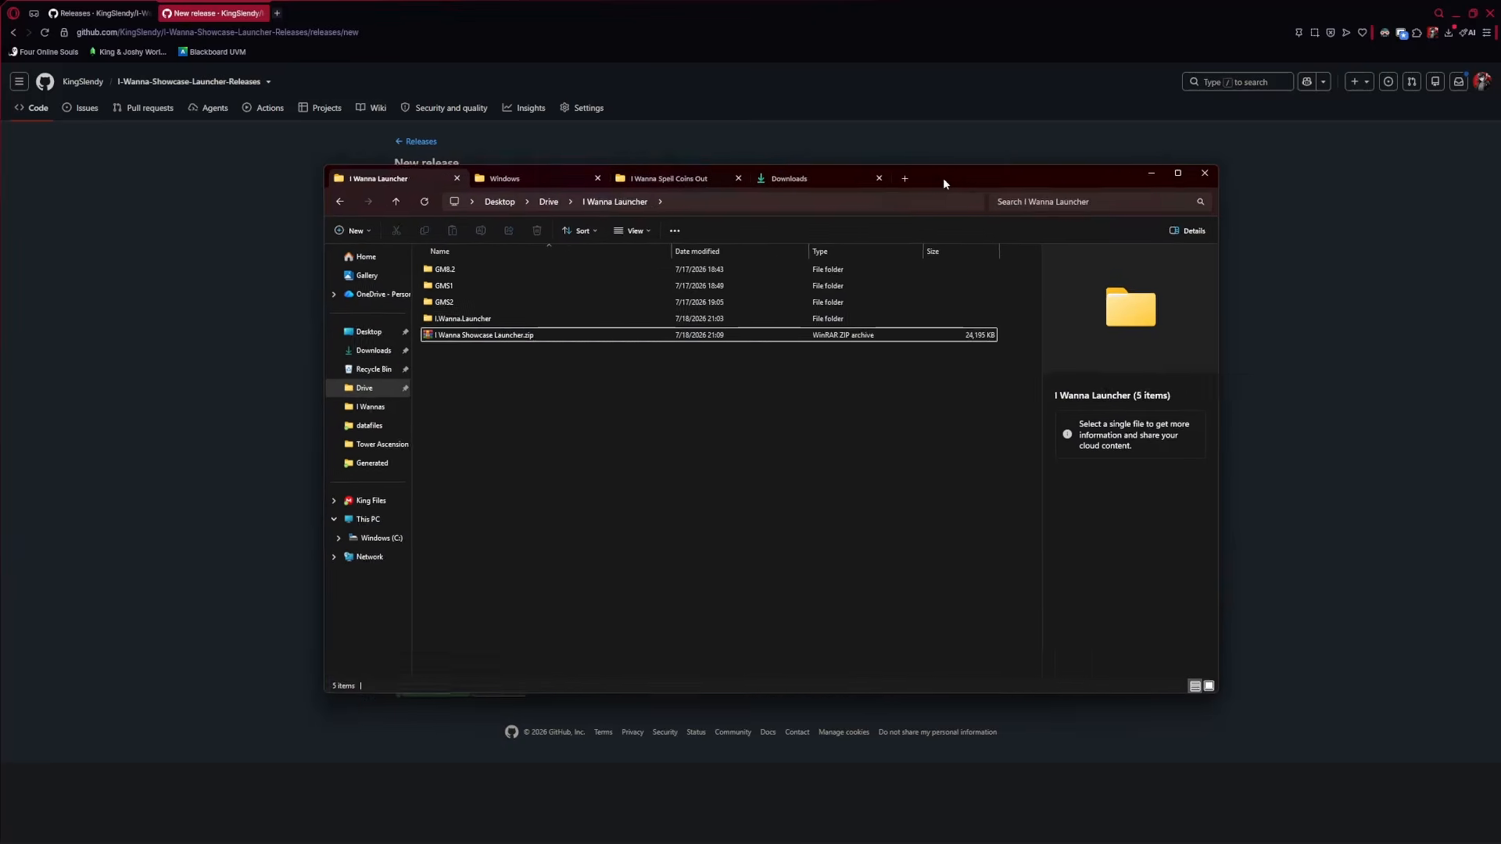
left_click_drag(942, 177, 1302, 217)
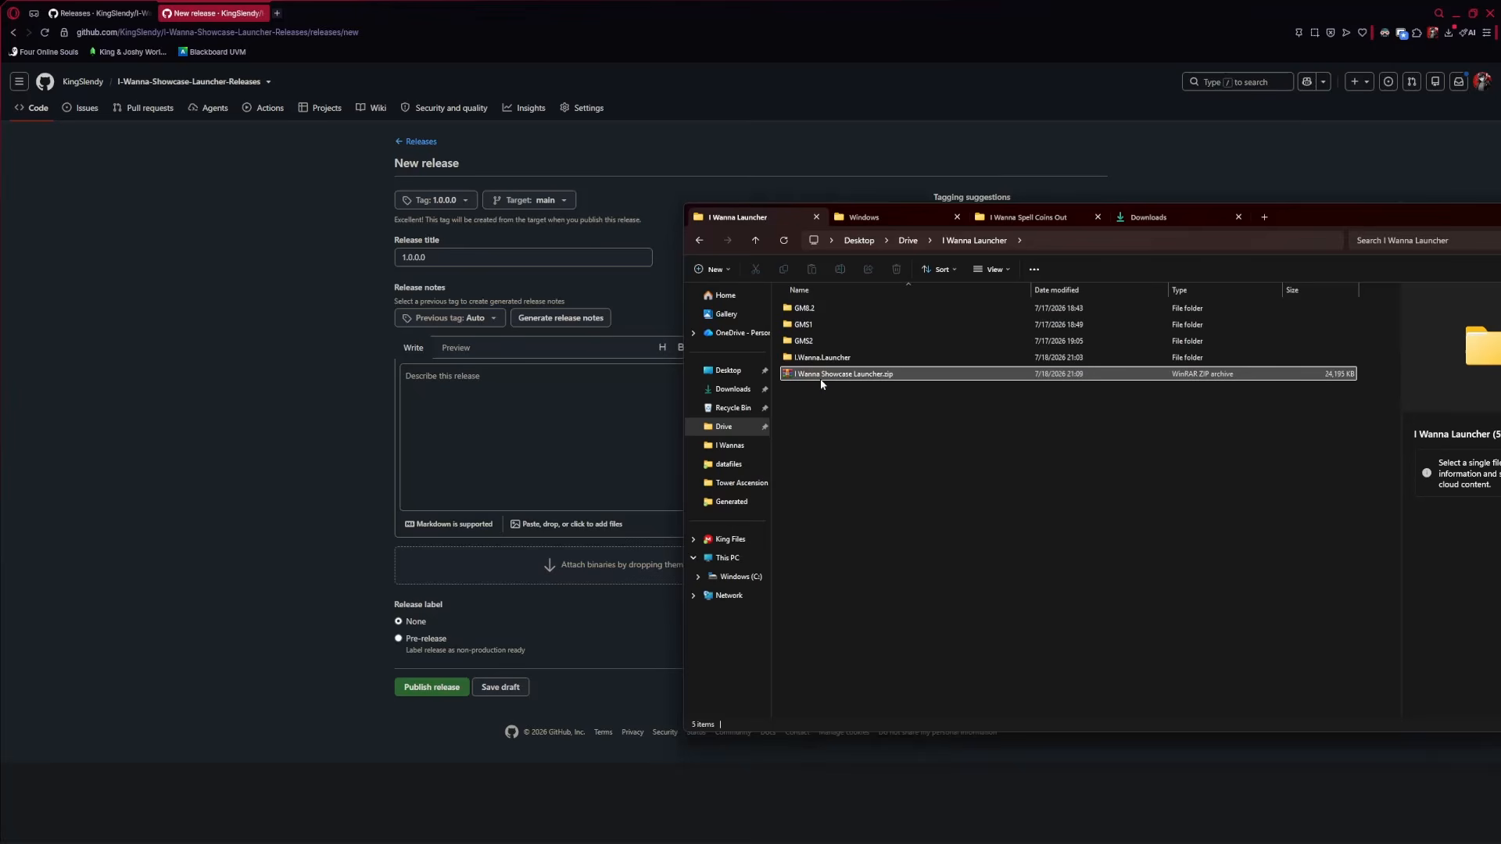
left_click_drag(820, 378, 569, 576)
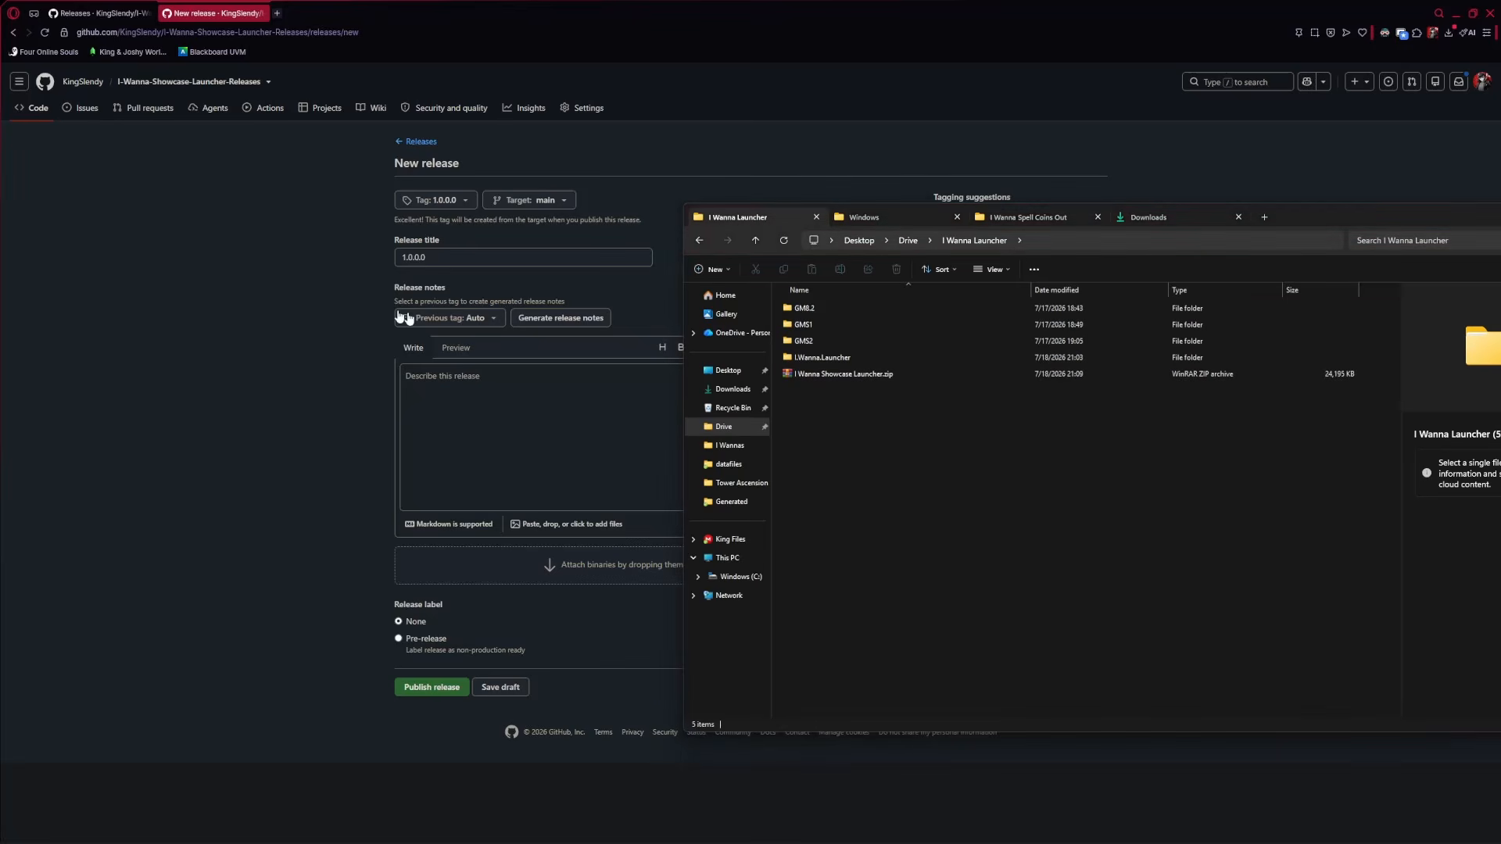
left_click(569, 412)
type("I Wanna Showcase Launcher")
left_click_drag(506, 376, 352, 379)
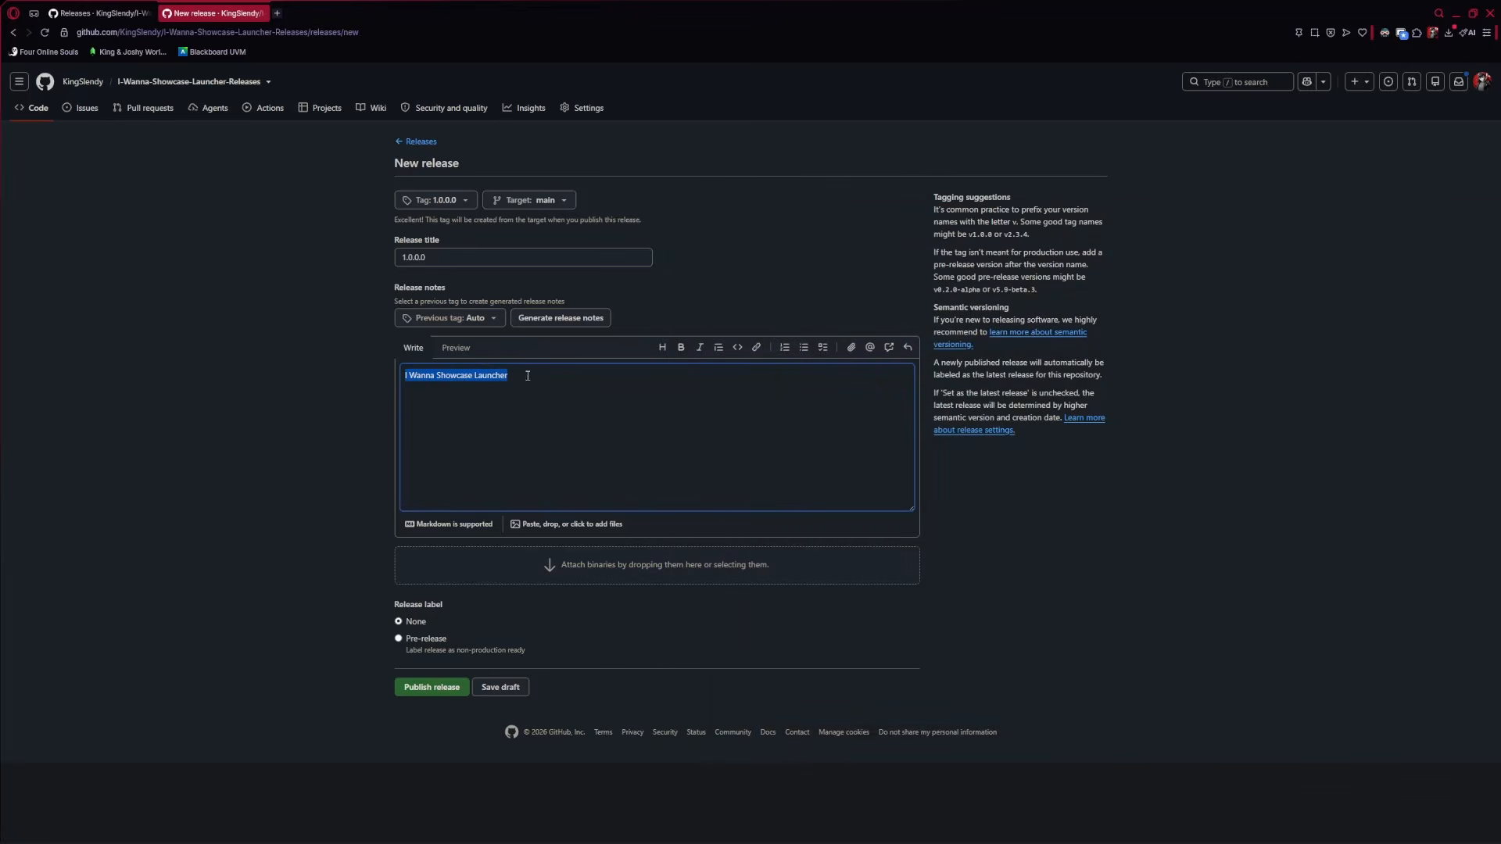
key("BackSpace")
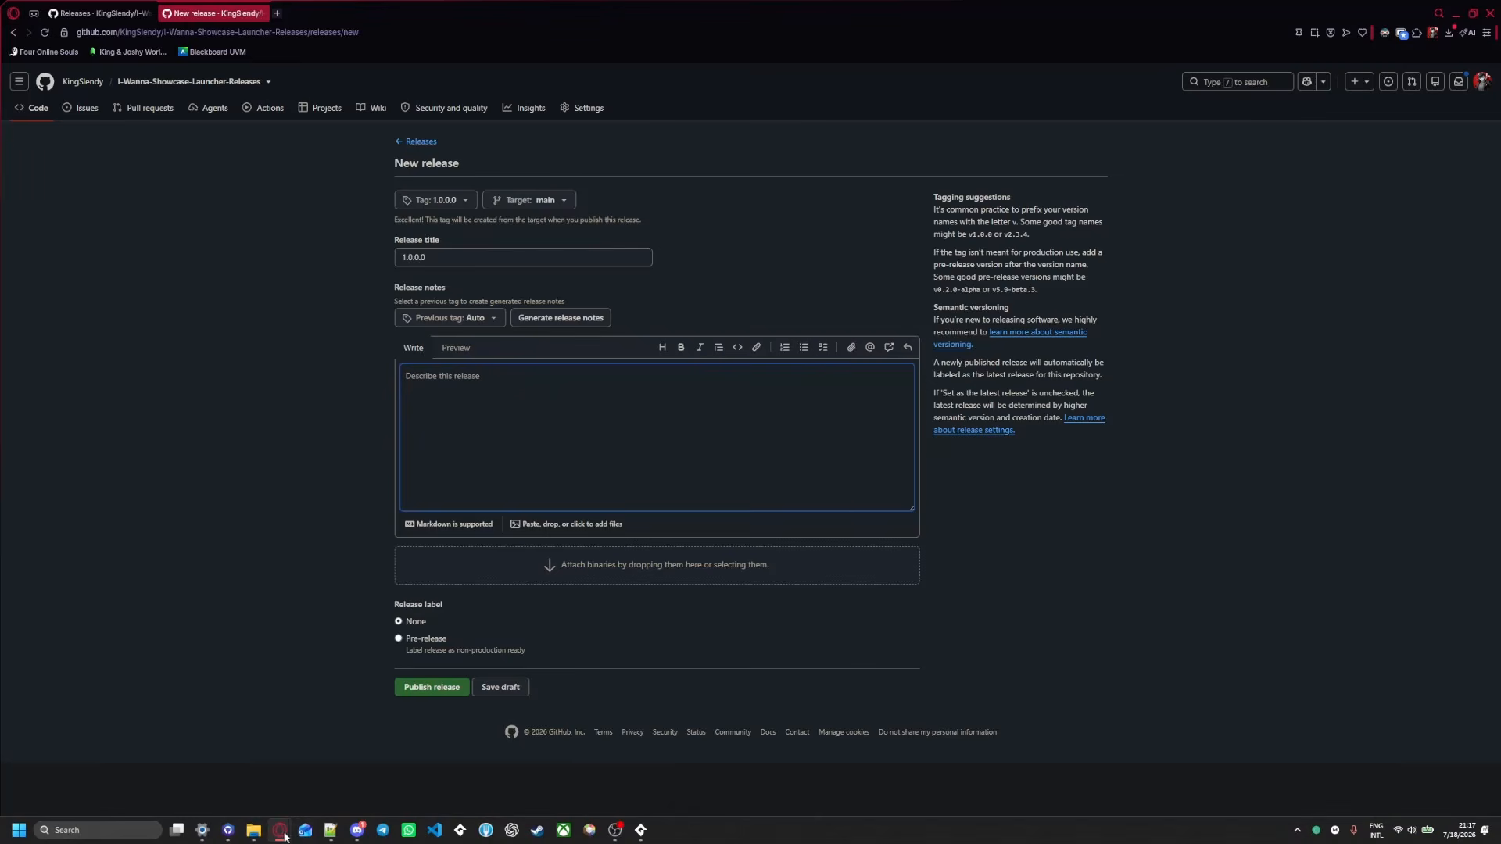
mouse_move(253, 837)
Attach I Wanna Showcase Launcher.zip again, wait for the upload, and publish release 1.0.0.0
left_click(195, 763)
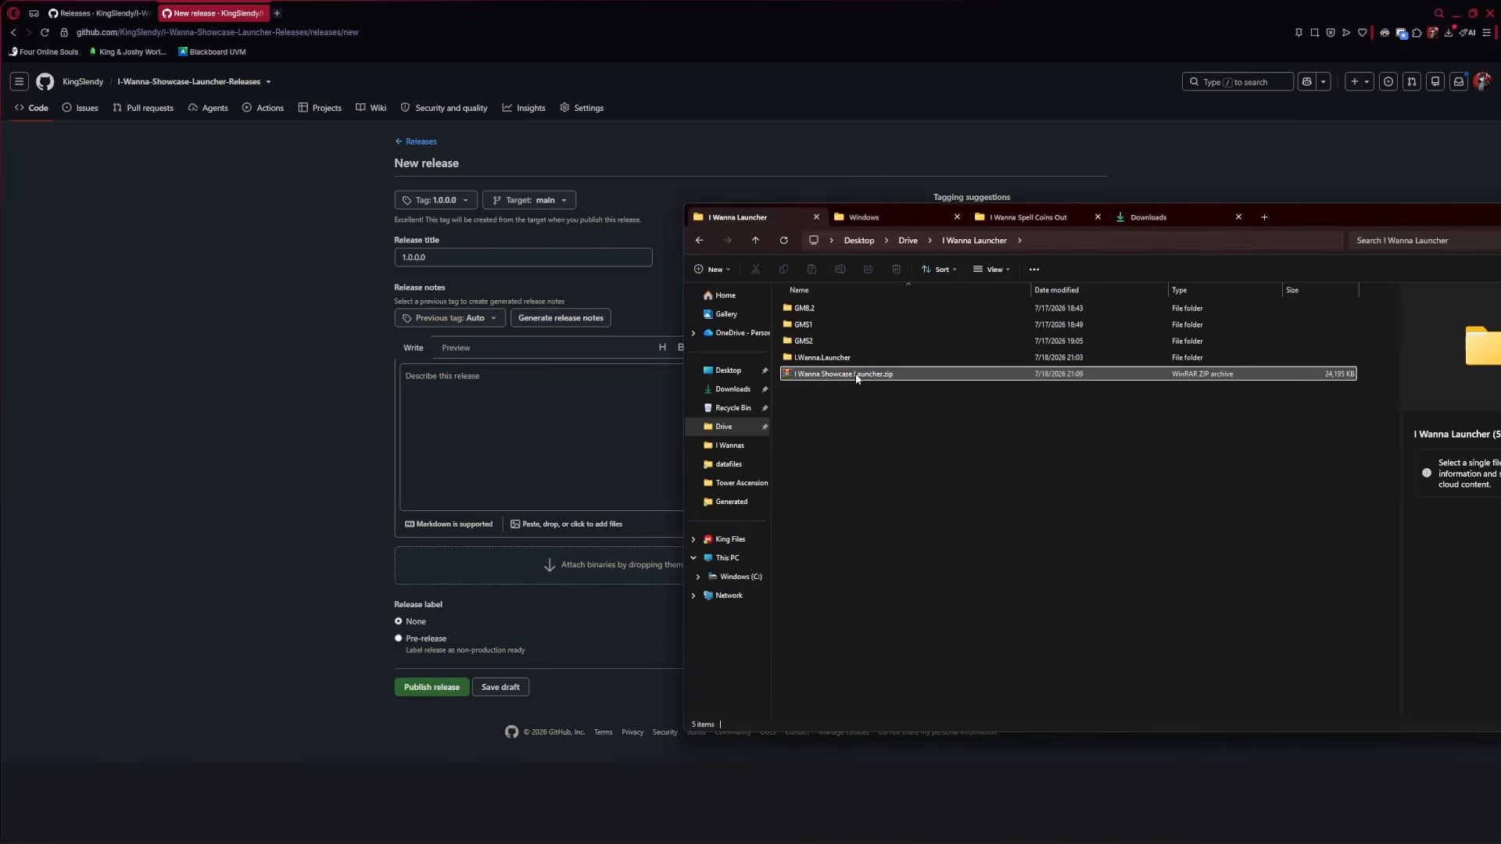
left_click_drag(857, 378, 547, 573)
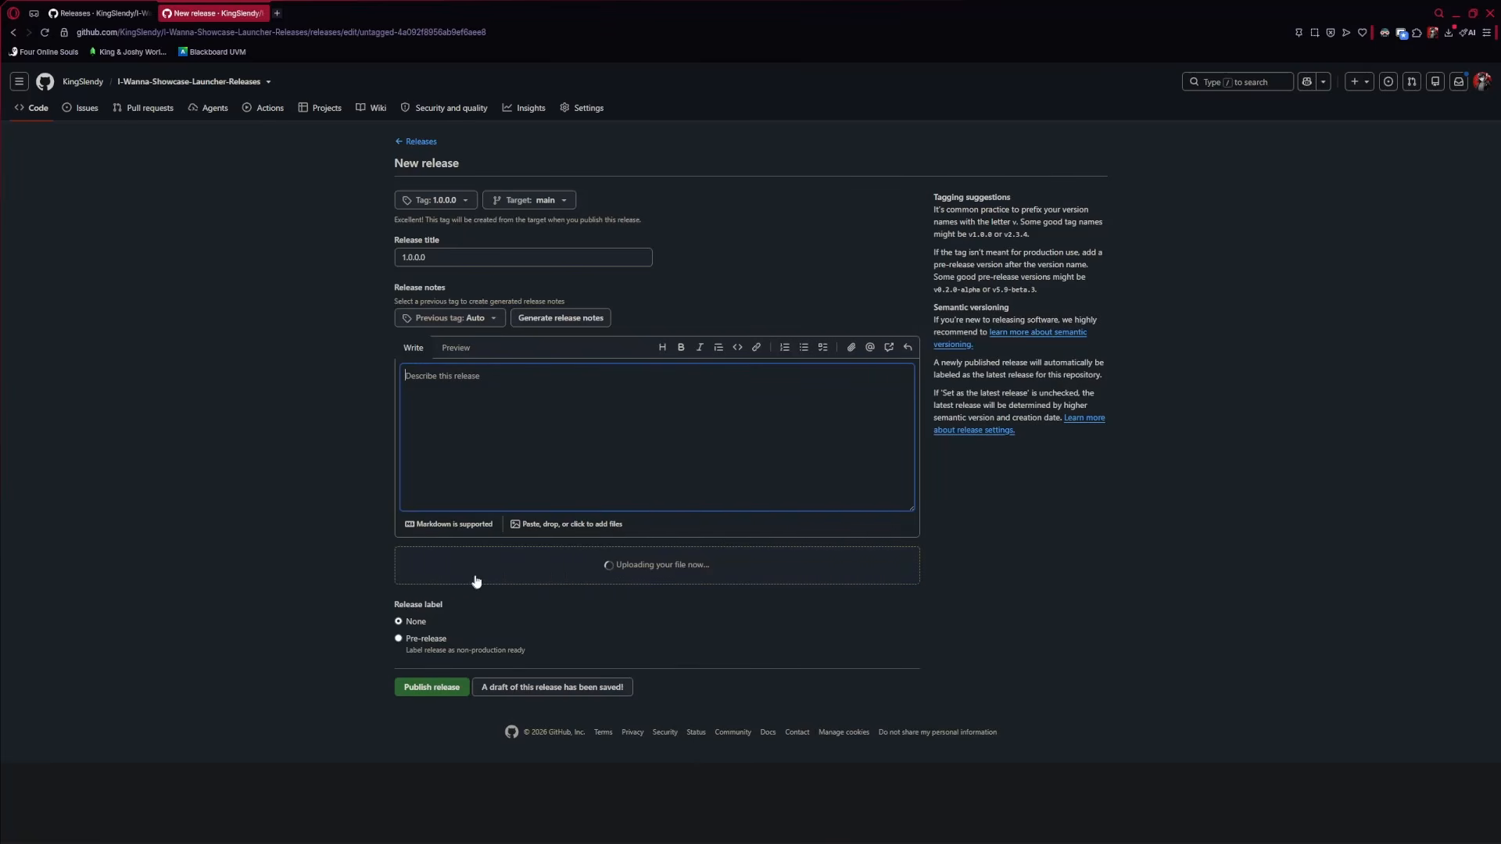
left_click(254, 834)
left_click(212, 773)
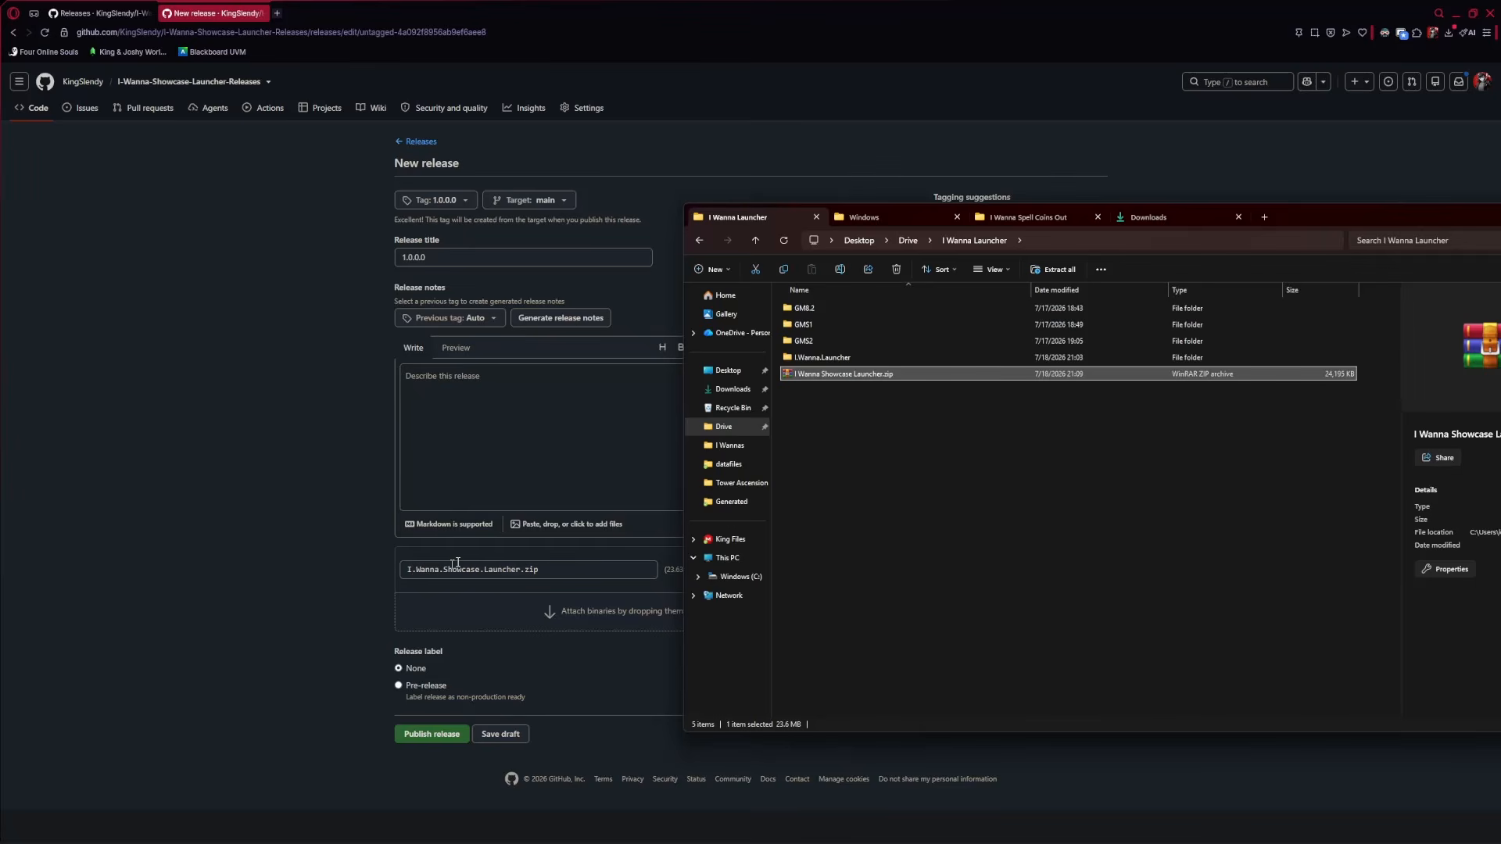
left_click(405, 576)
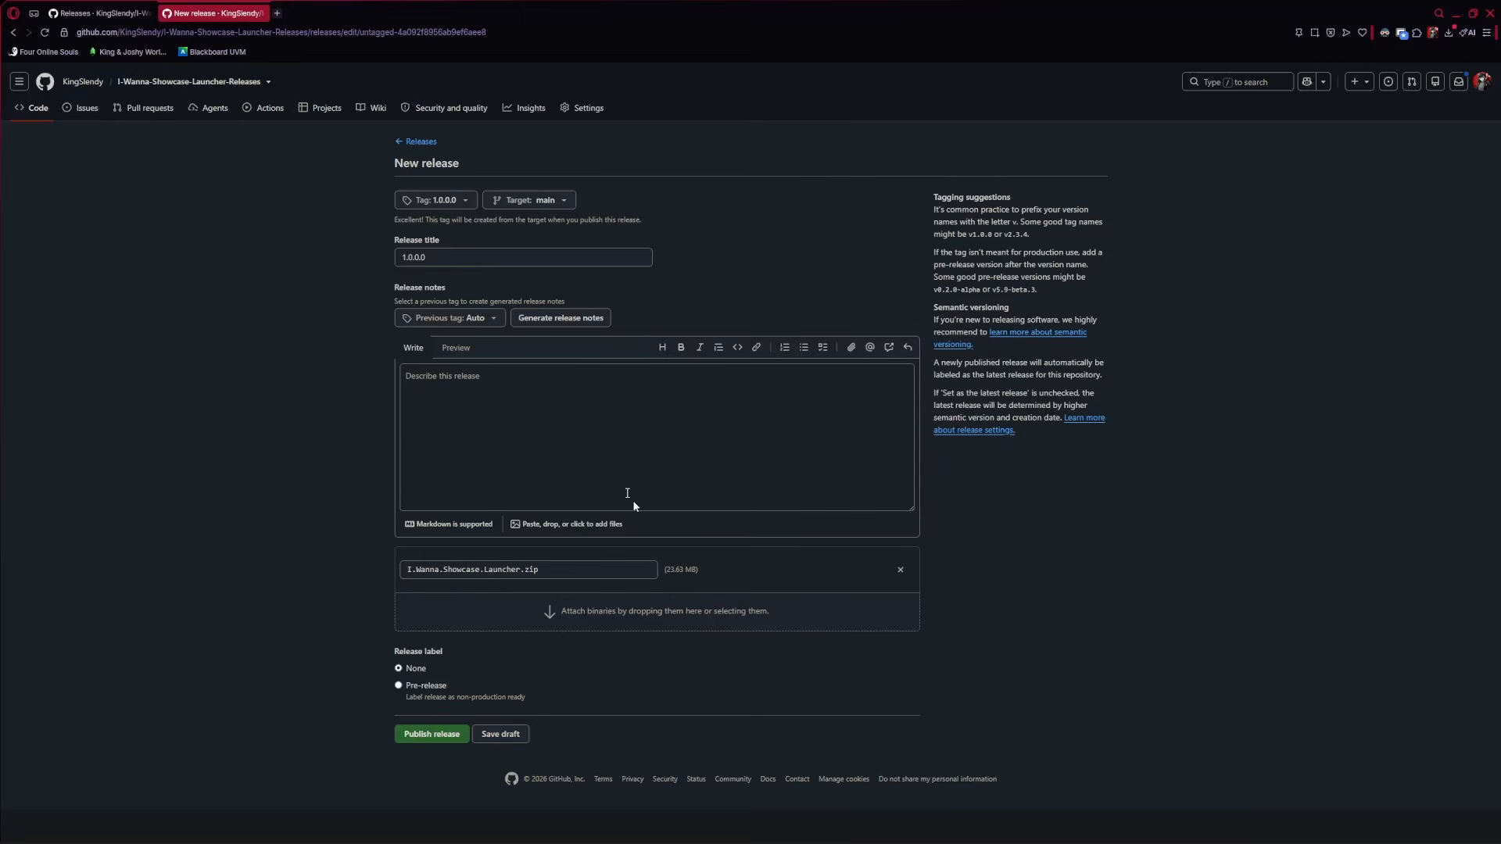
left_click(421, 739)
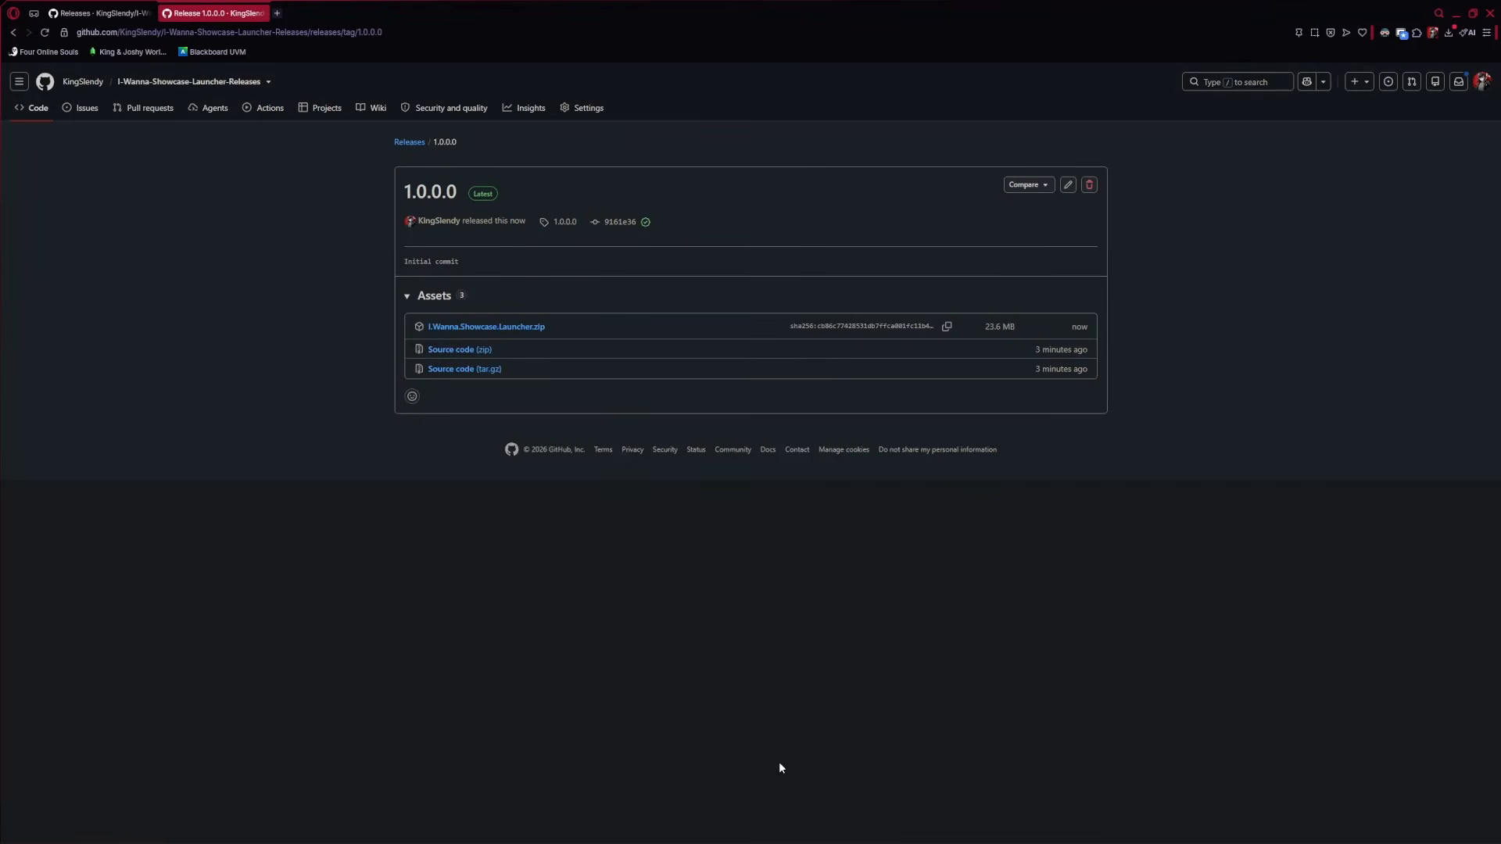
Bring the I Wanna Launcher folder forward and select I Wanna Showcase Launcher.zip
mouse_move(255, 833)
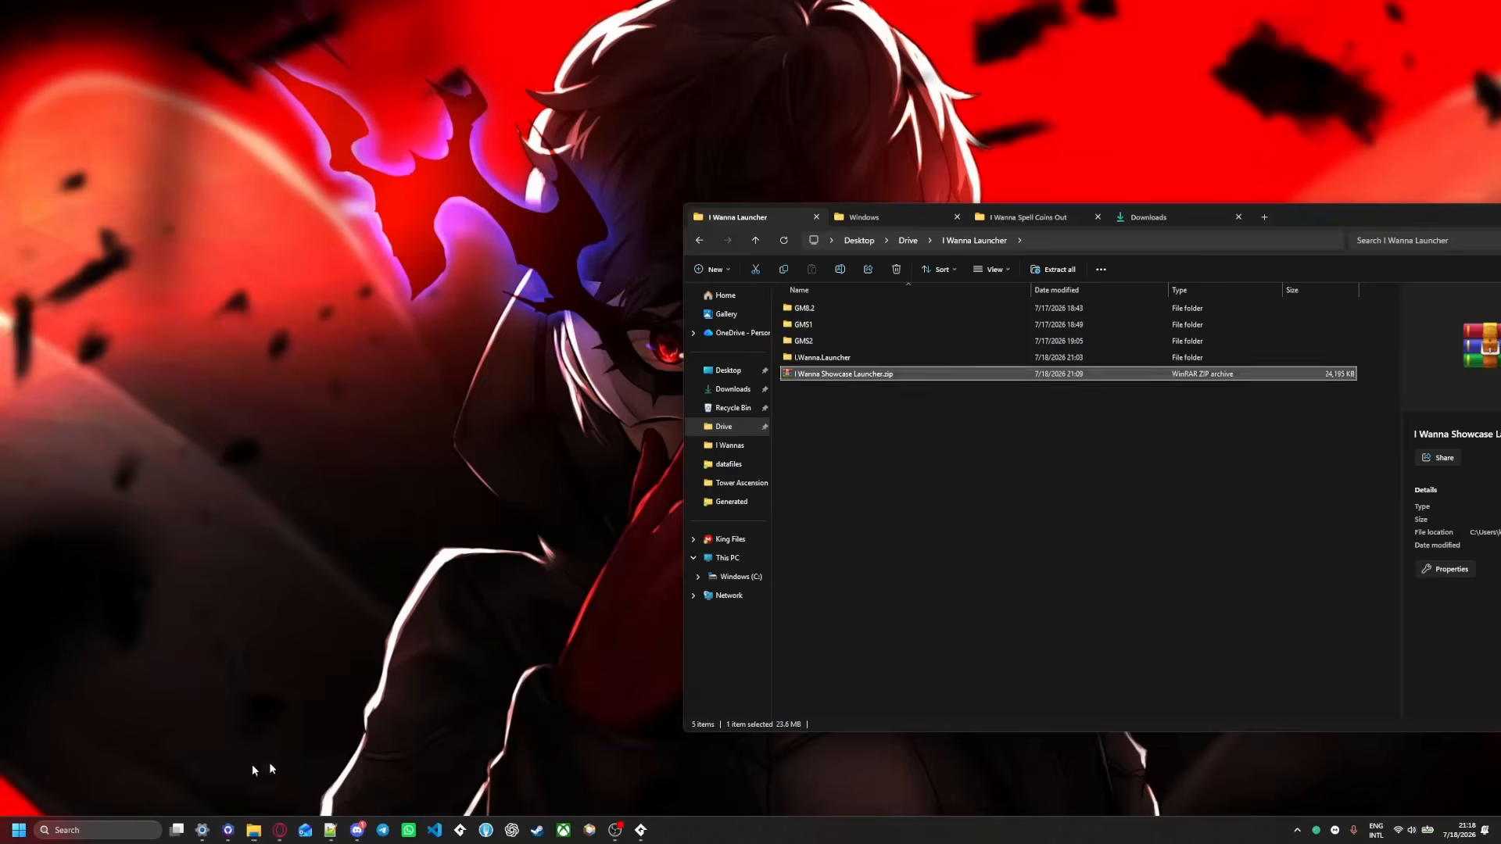
left_click(252, 763)
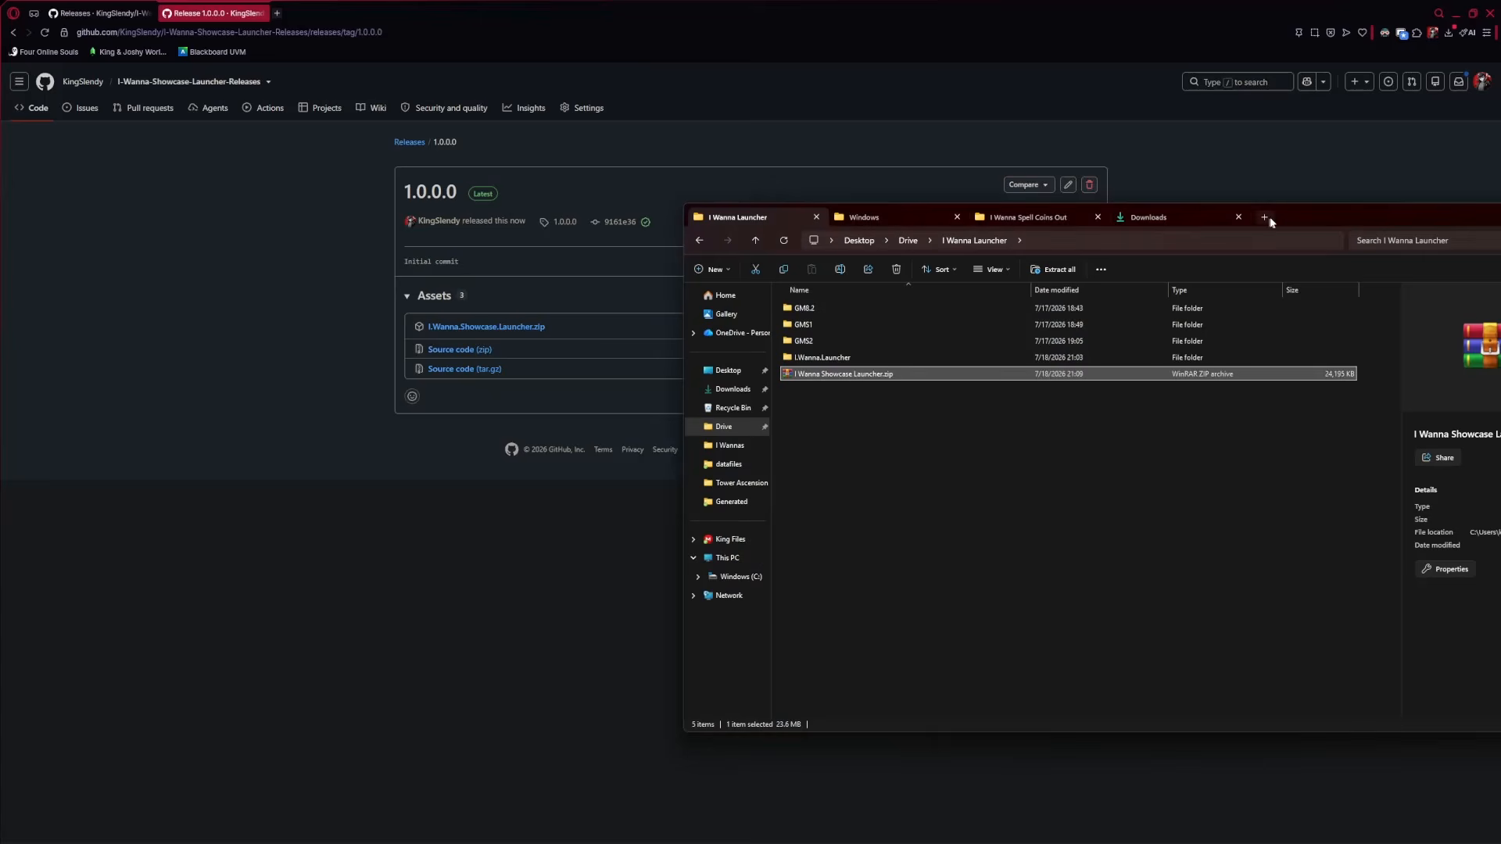
left_click_drag(1270, 222, 905, 261)
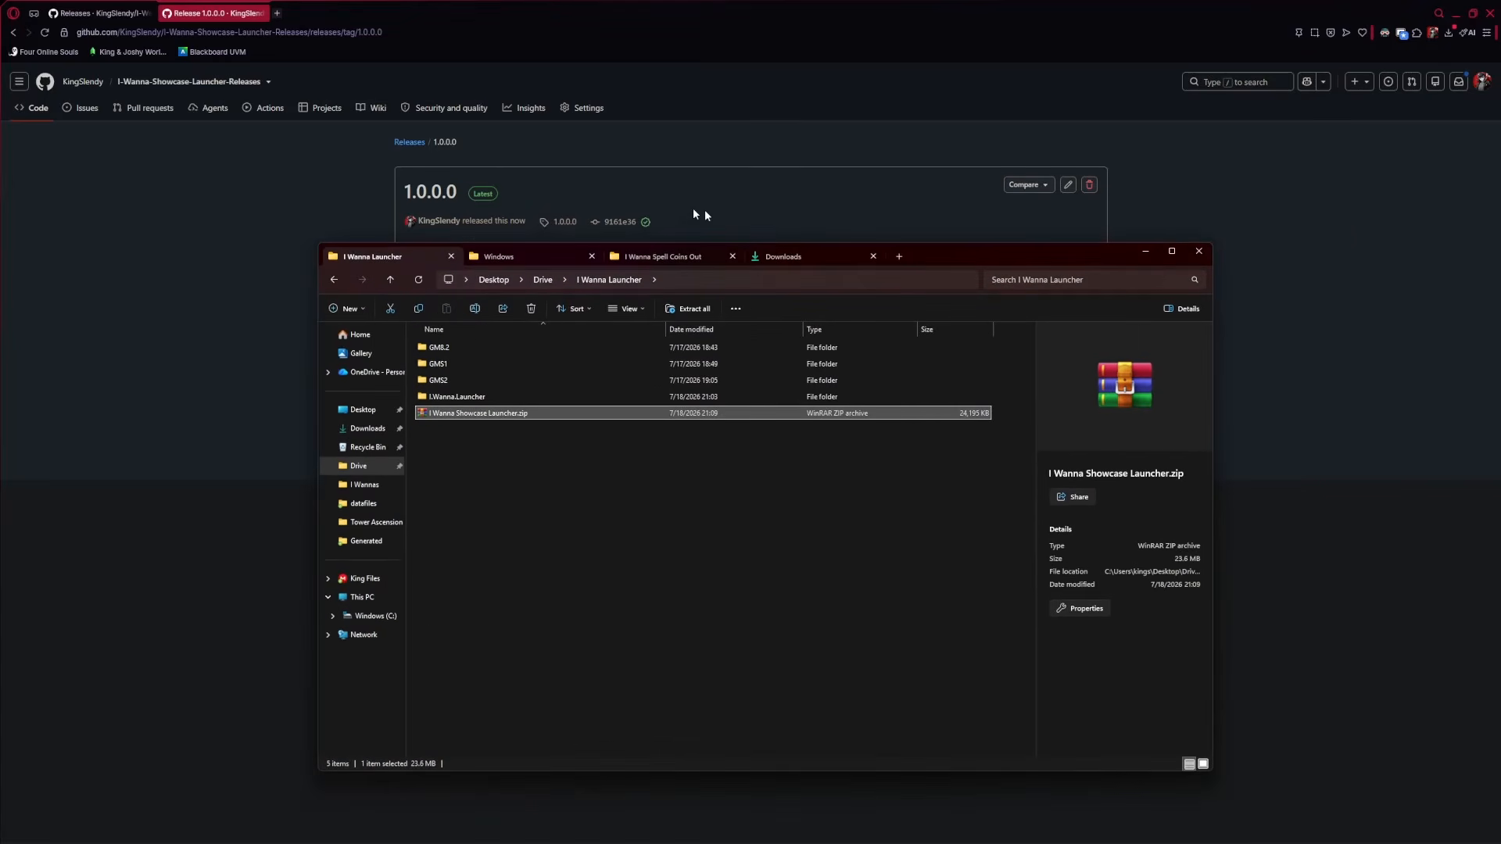
right_click(477, 413)
left_click(501, 544)
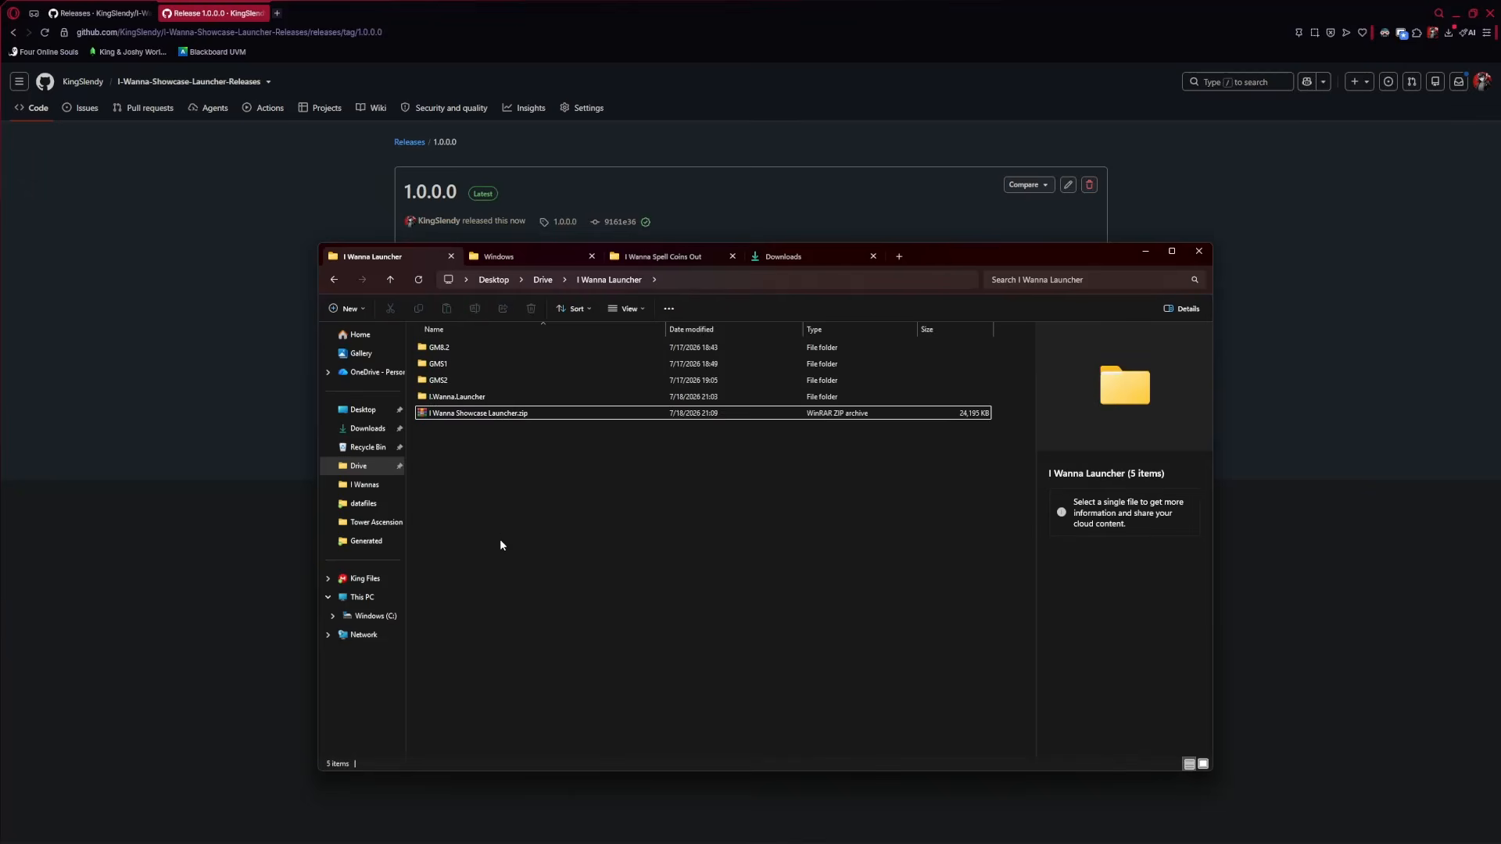
left_click(514, 413)
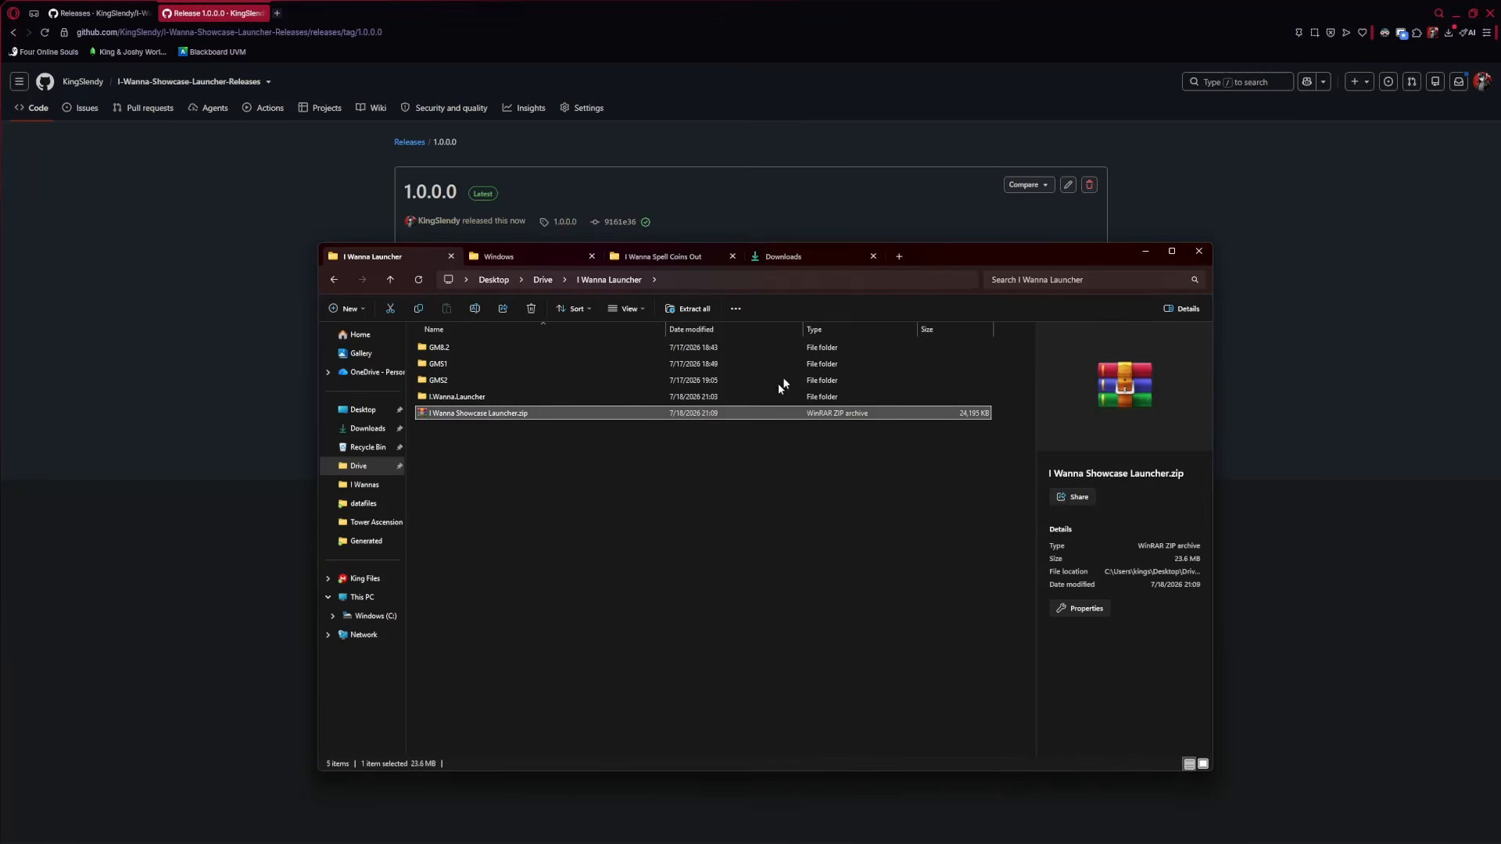
left_click_drag(947, 262, 1027, 233)
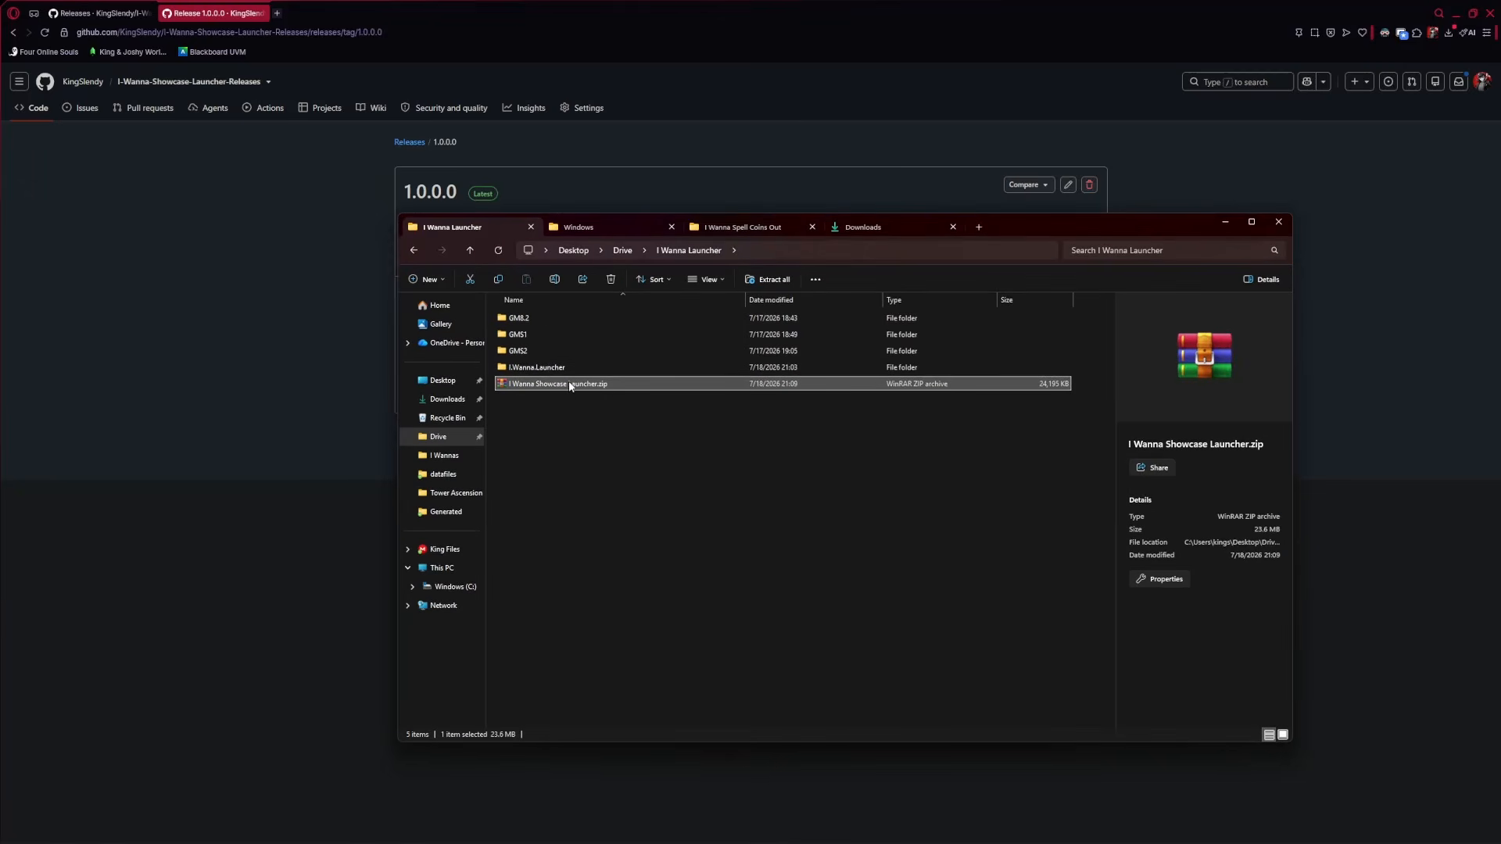
Extract the zip with WinRAR into an I Wanna Showcase Launcher folder, then open I Wannas
right_click(569, 386)
mouse_move(665, 662)
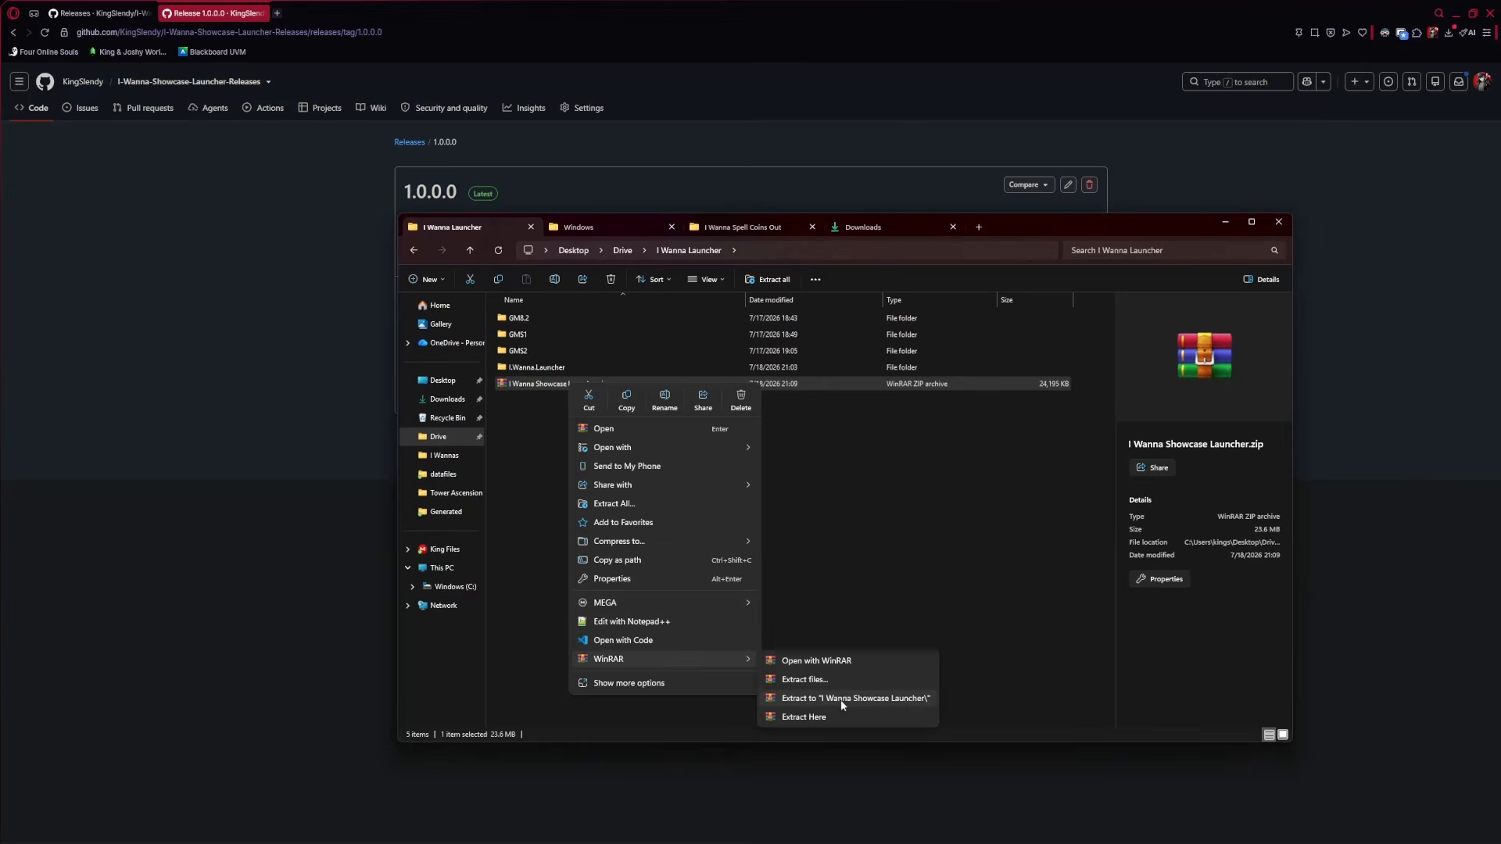
left_click(841, 698)
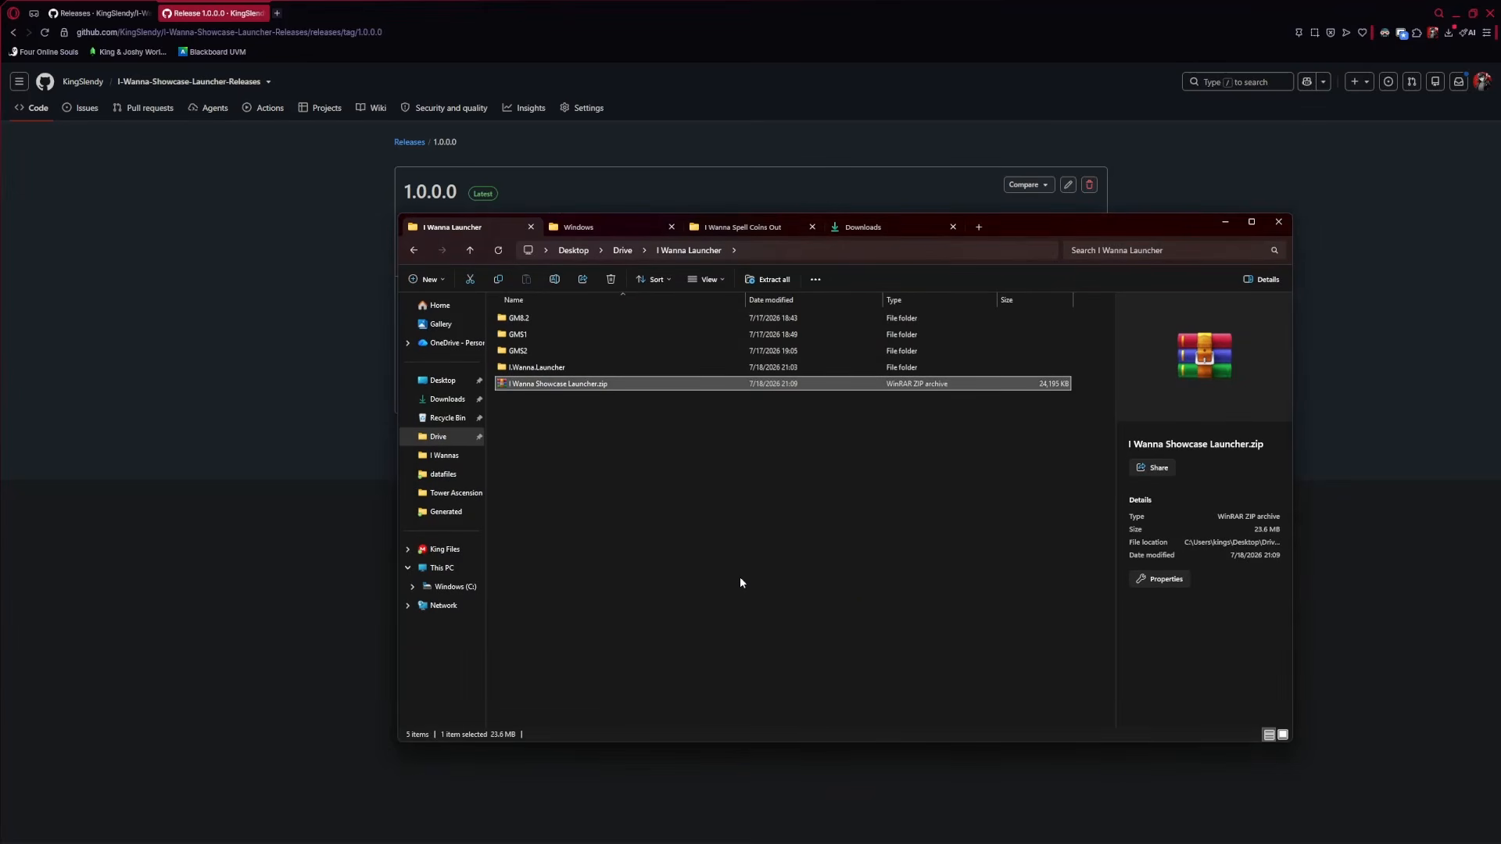
left_click(588, 455)
left_click(563, 368)
left_click(444, 455)
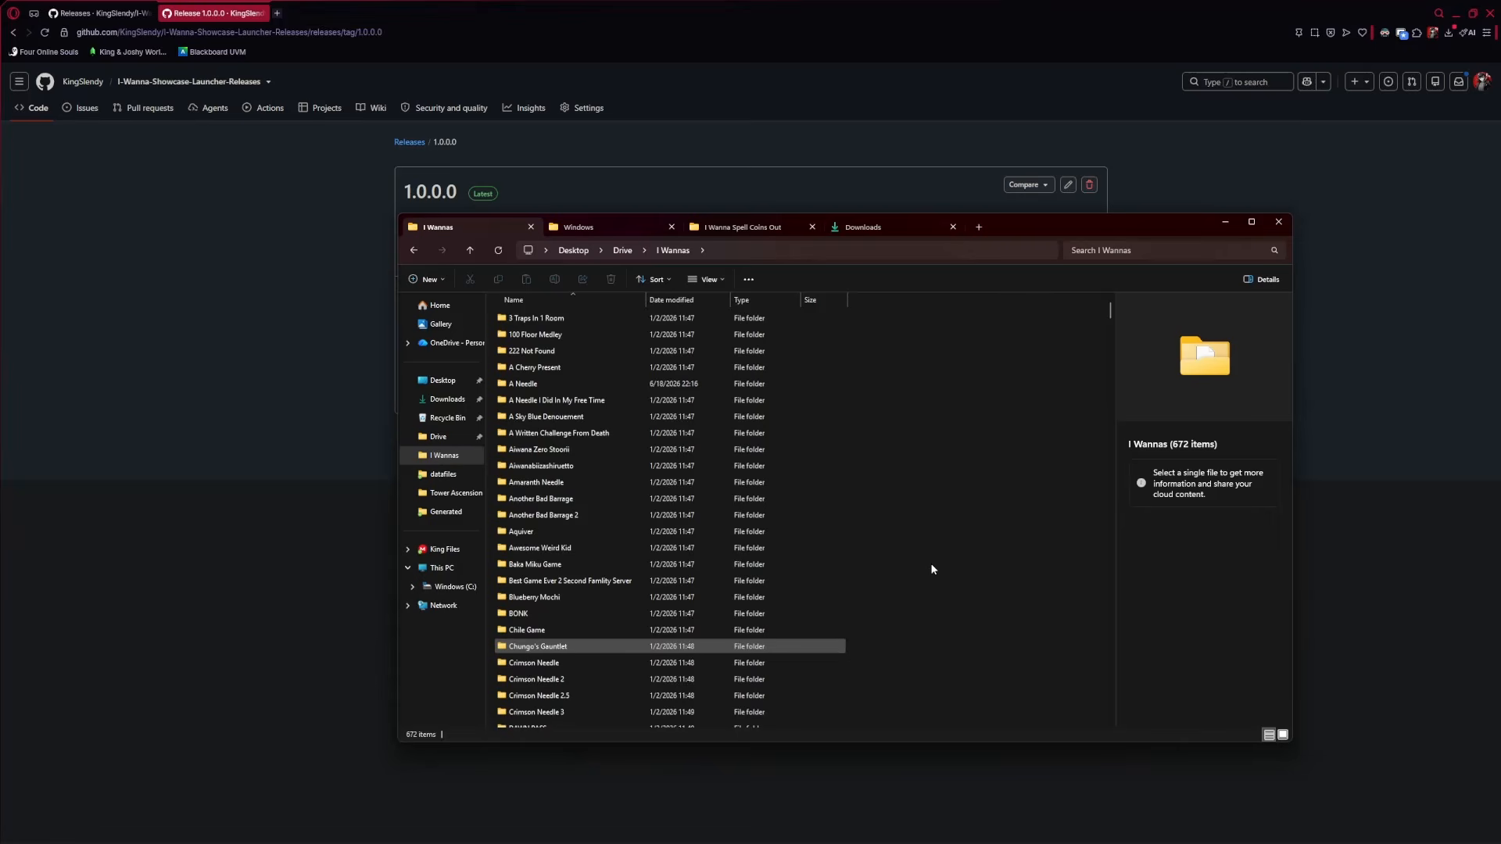
Paste the launcher folder into I Wannas and test-run I Wanna Showcase Launcher.exe
key("ctrl+v")
double_click(569, 724)
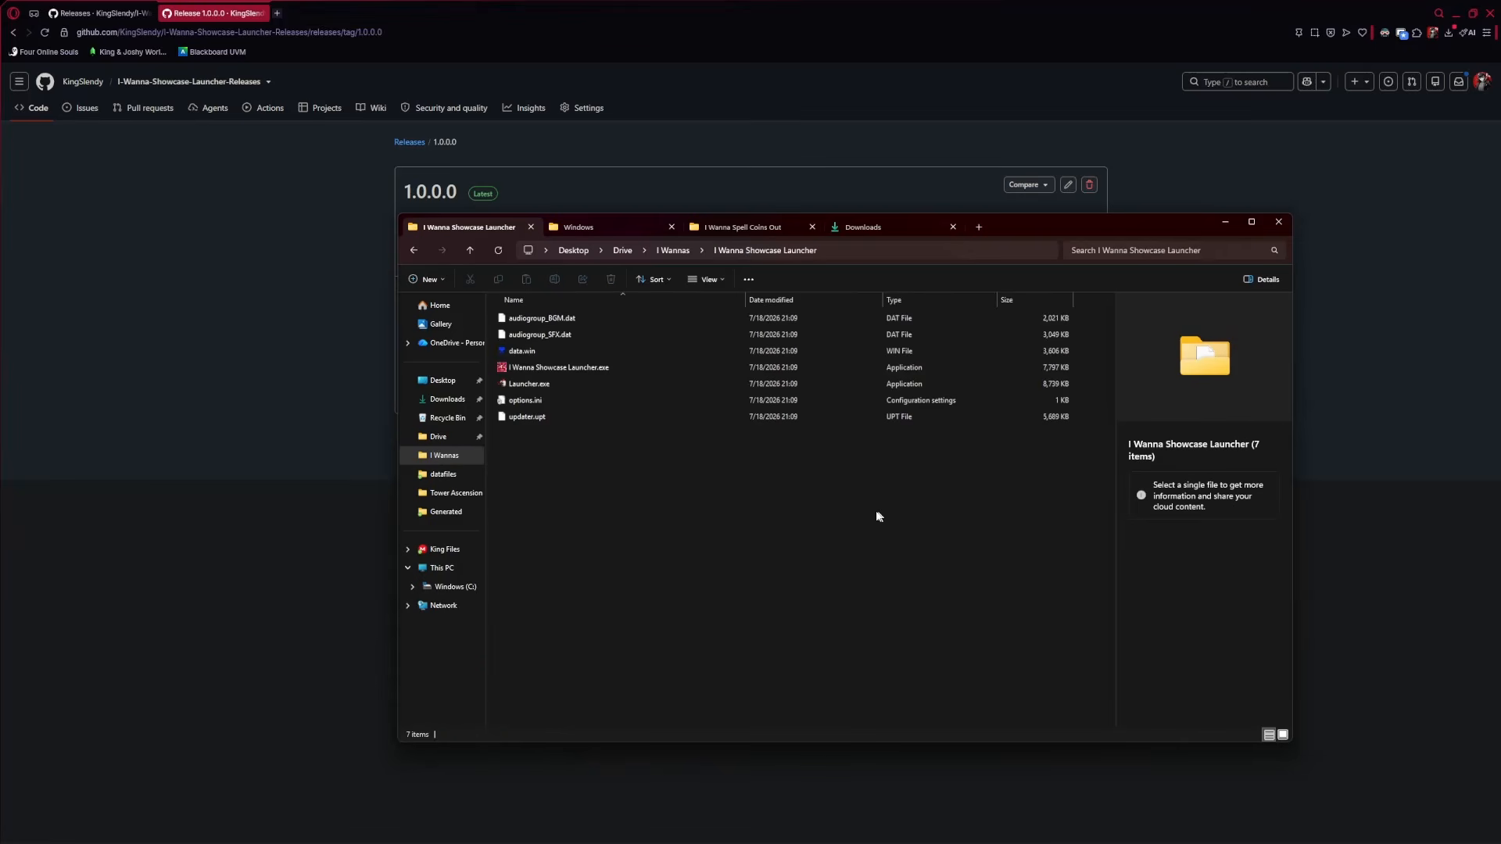
double_click(556, 368)
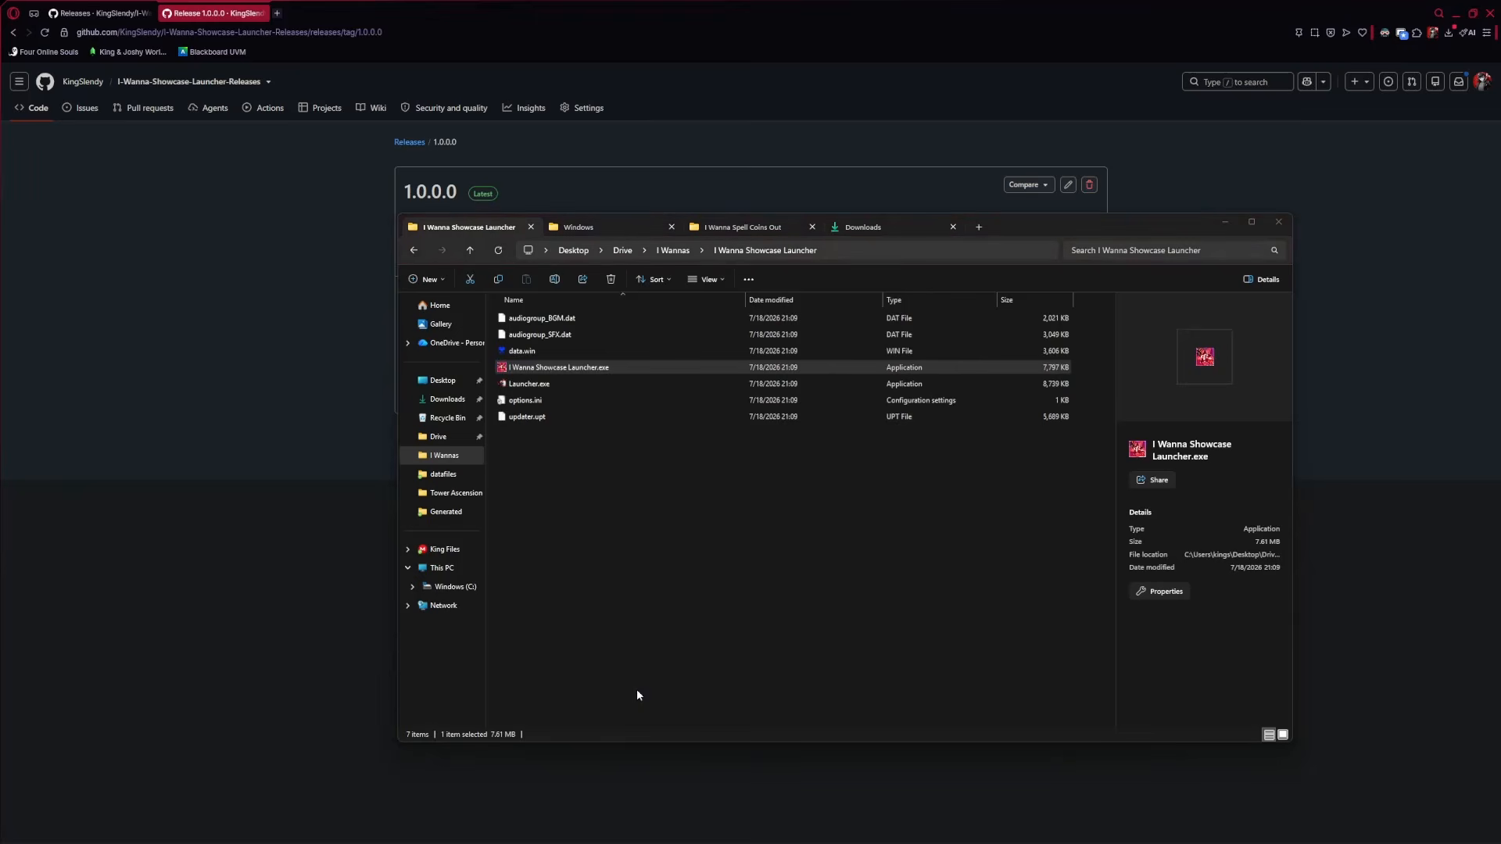
key("shift")
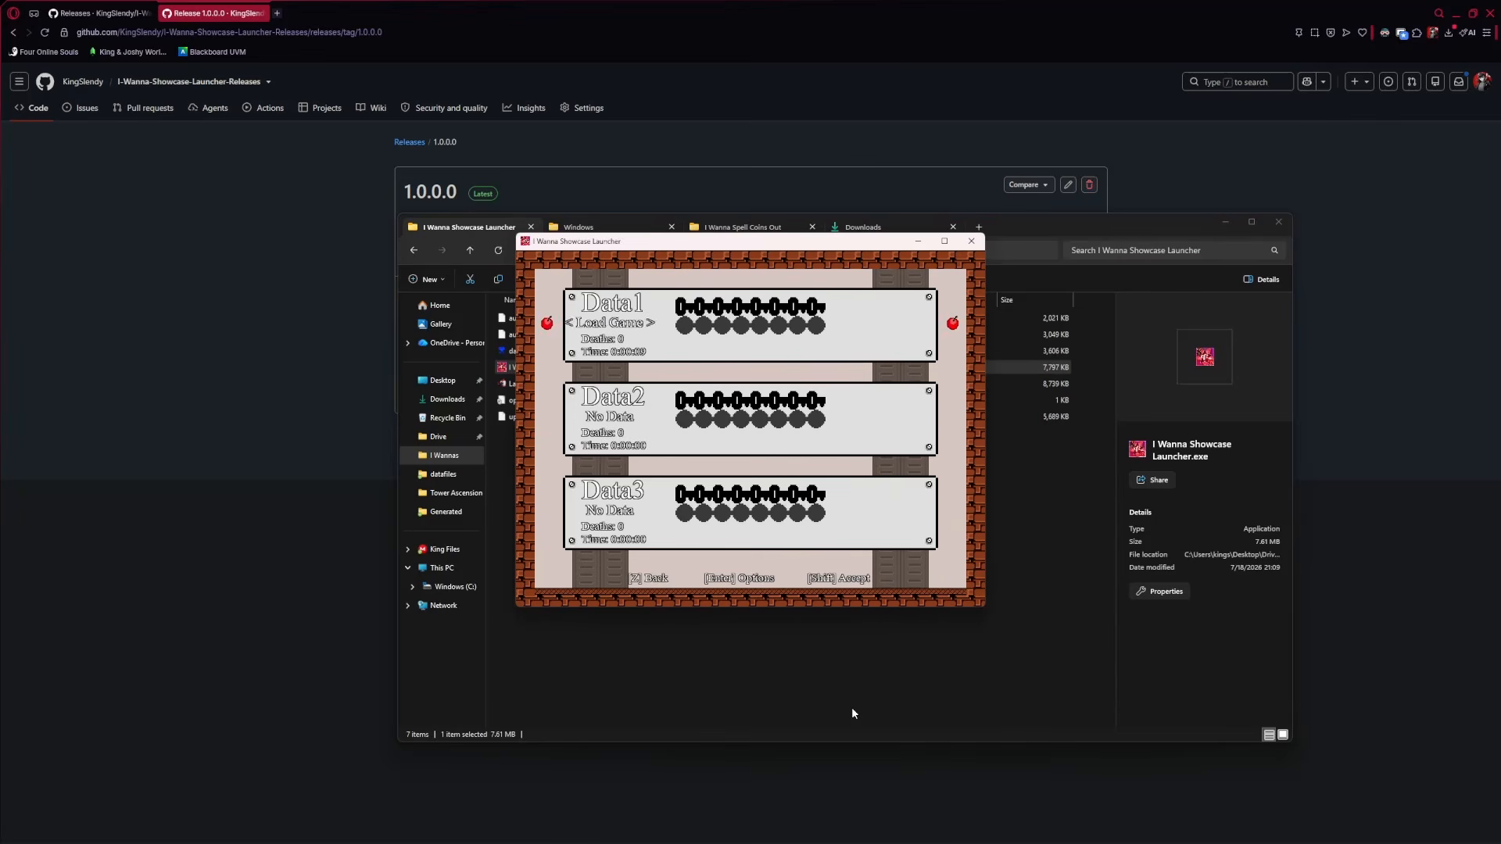
key("shift")
key("Escape")
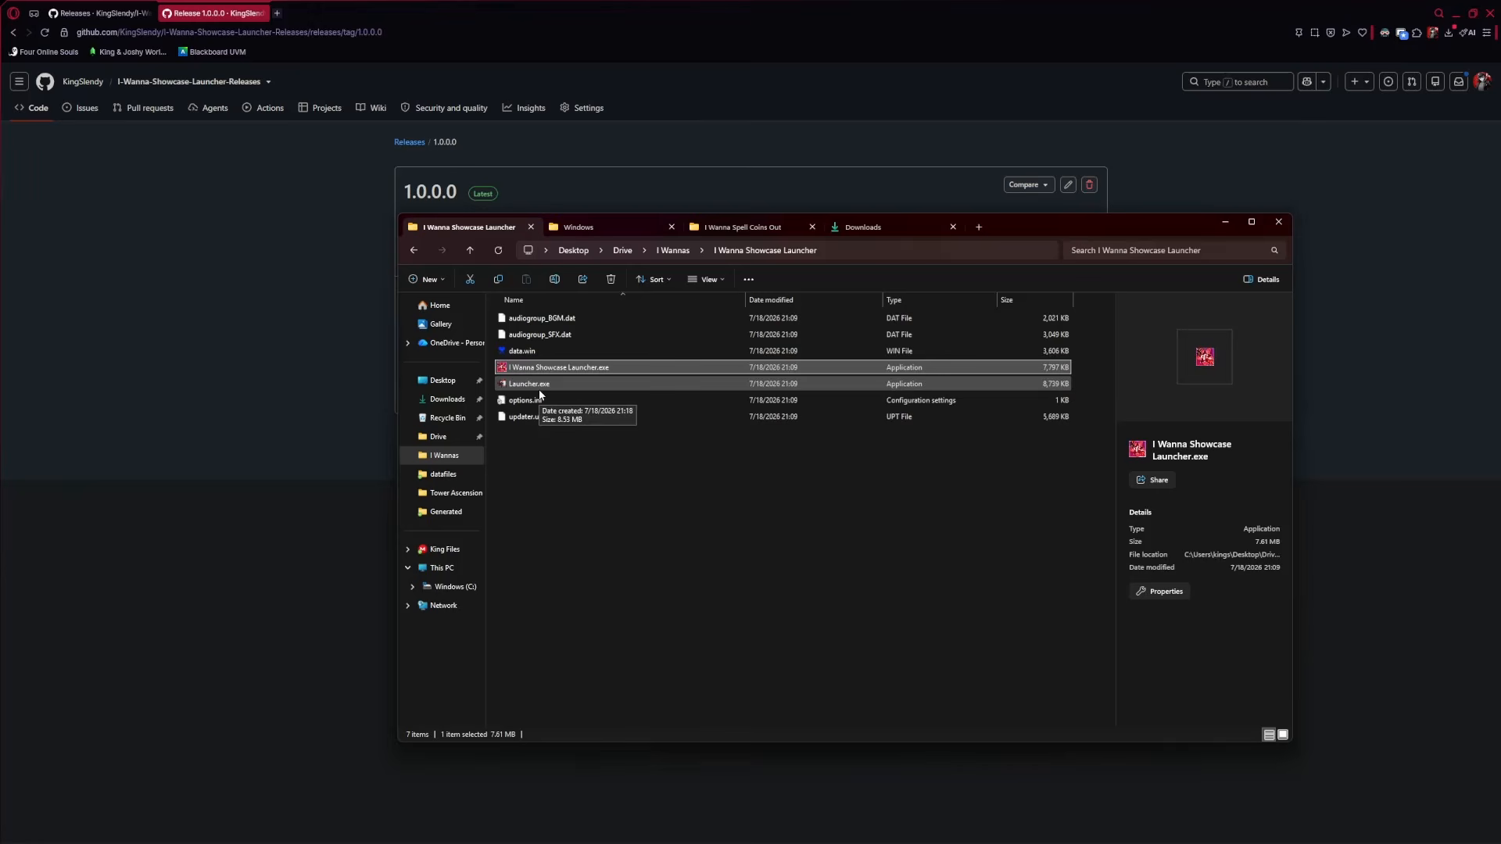
Test Launcher.exe, which reports 1.0.0.0 up to date and starts the game
double_click(529, 384)
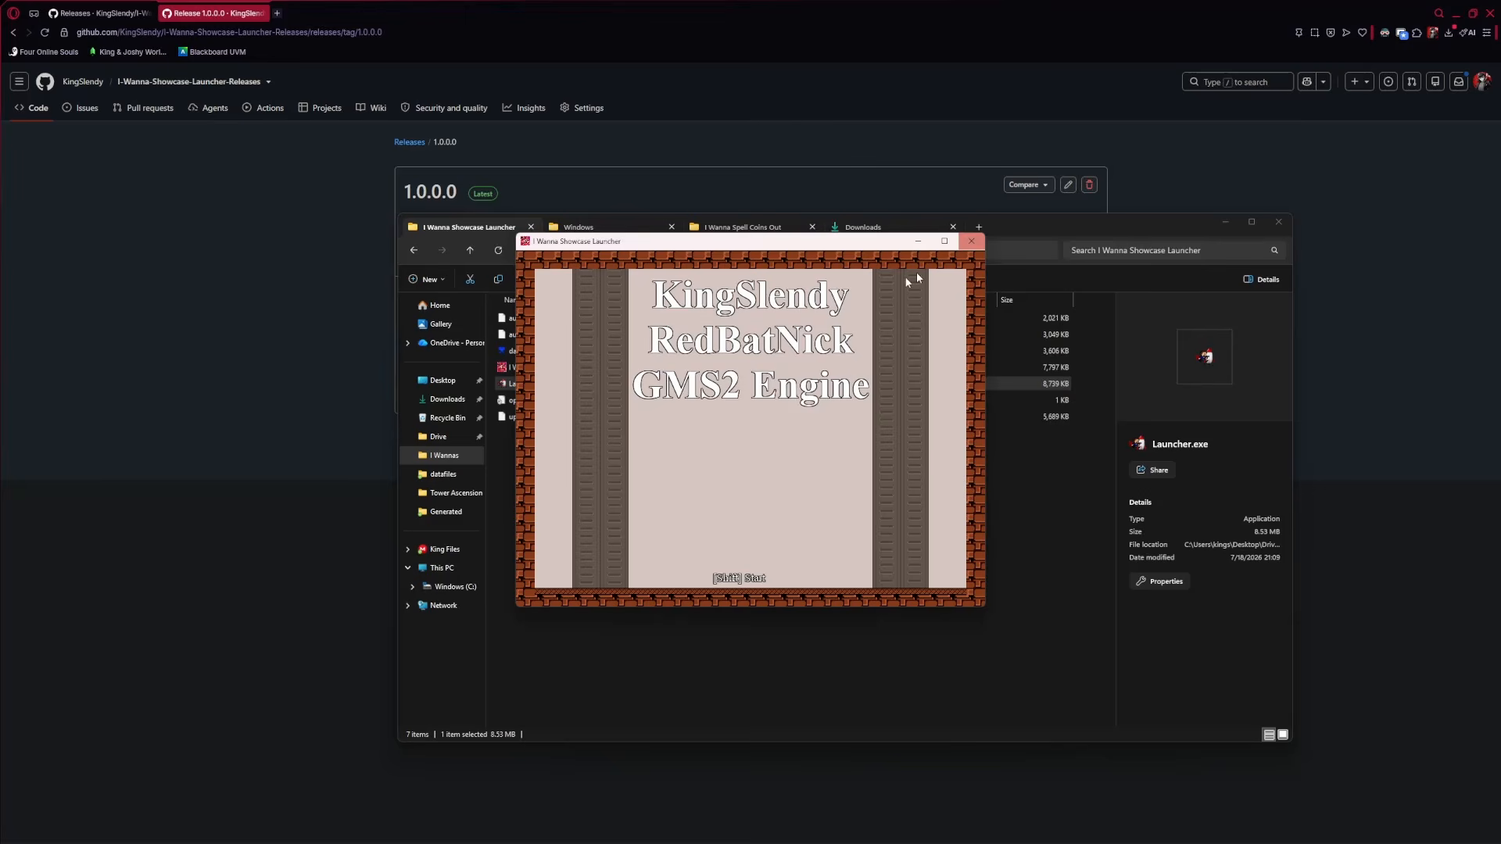
left_click(970, 243)
left_click(971, 241)
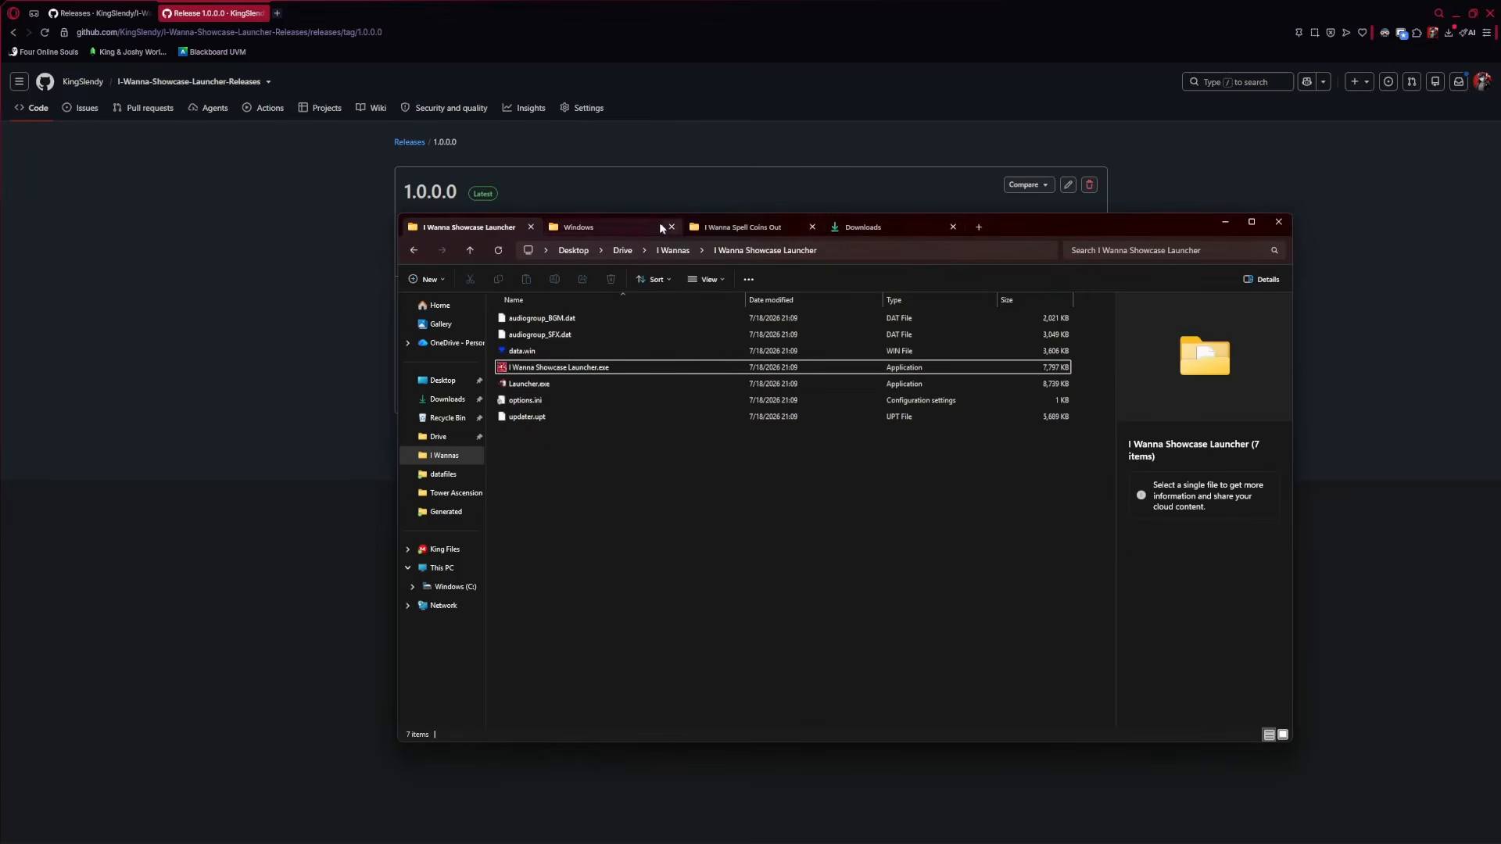
Open rSampleRoom in GameMaker and dock the room layers list beside the properties
left_click_drag(1032, 226, 974, 173)
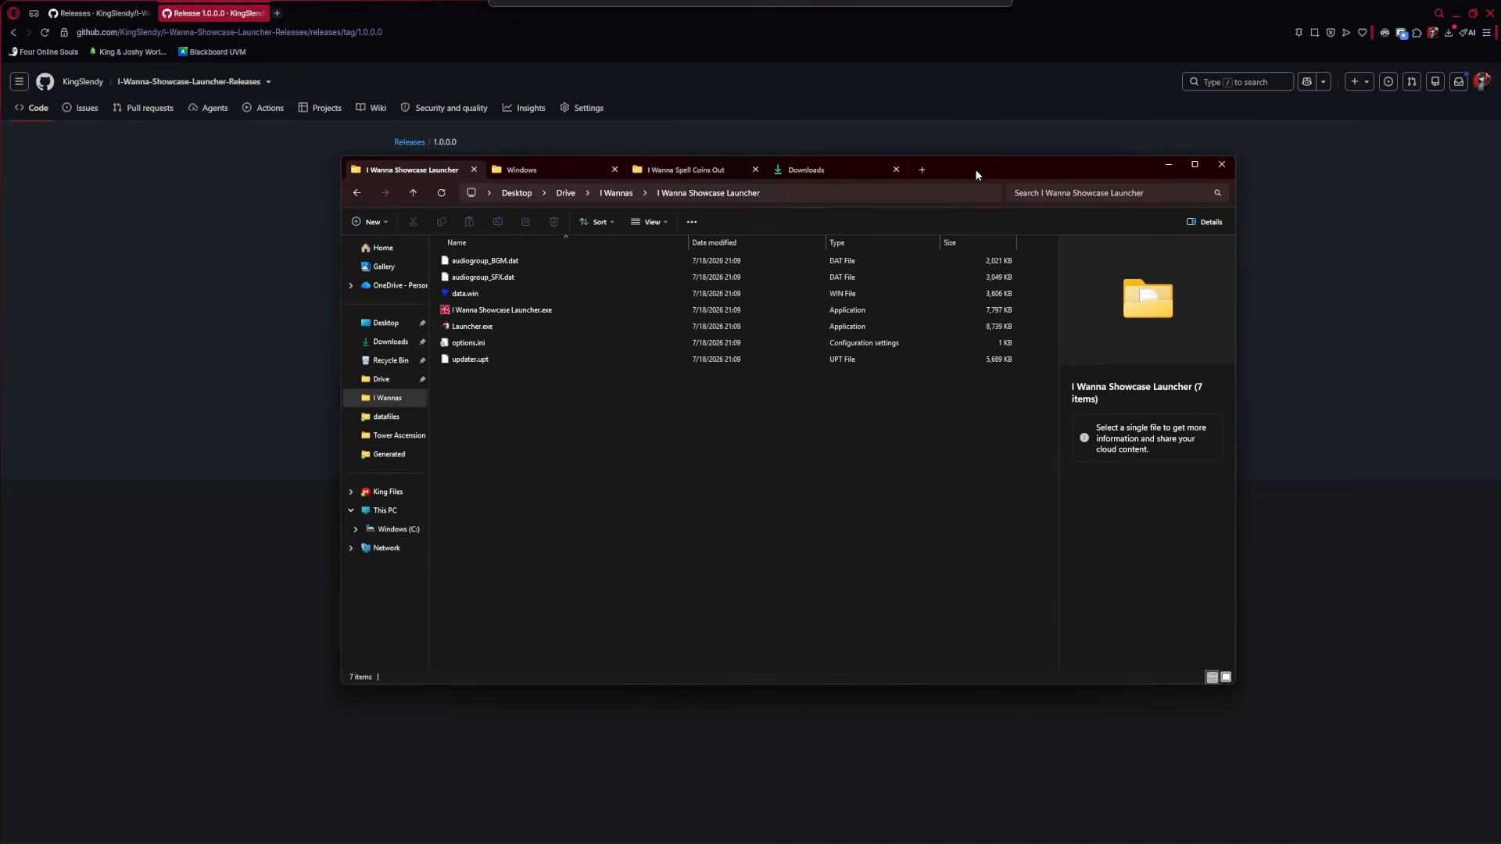
left_click(642, 832)
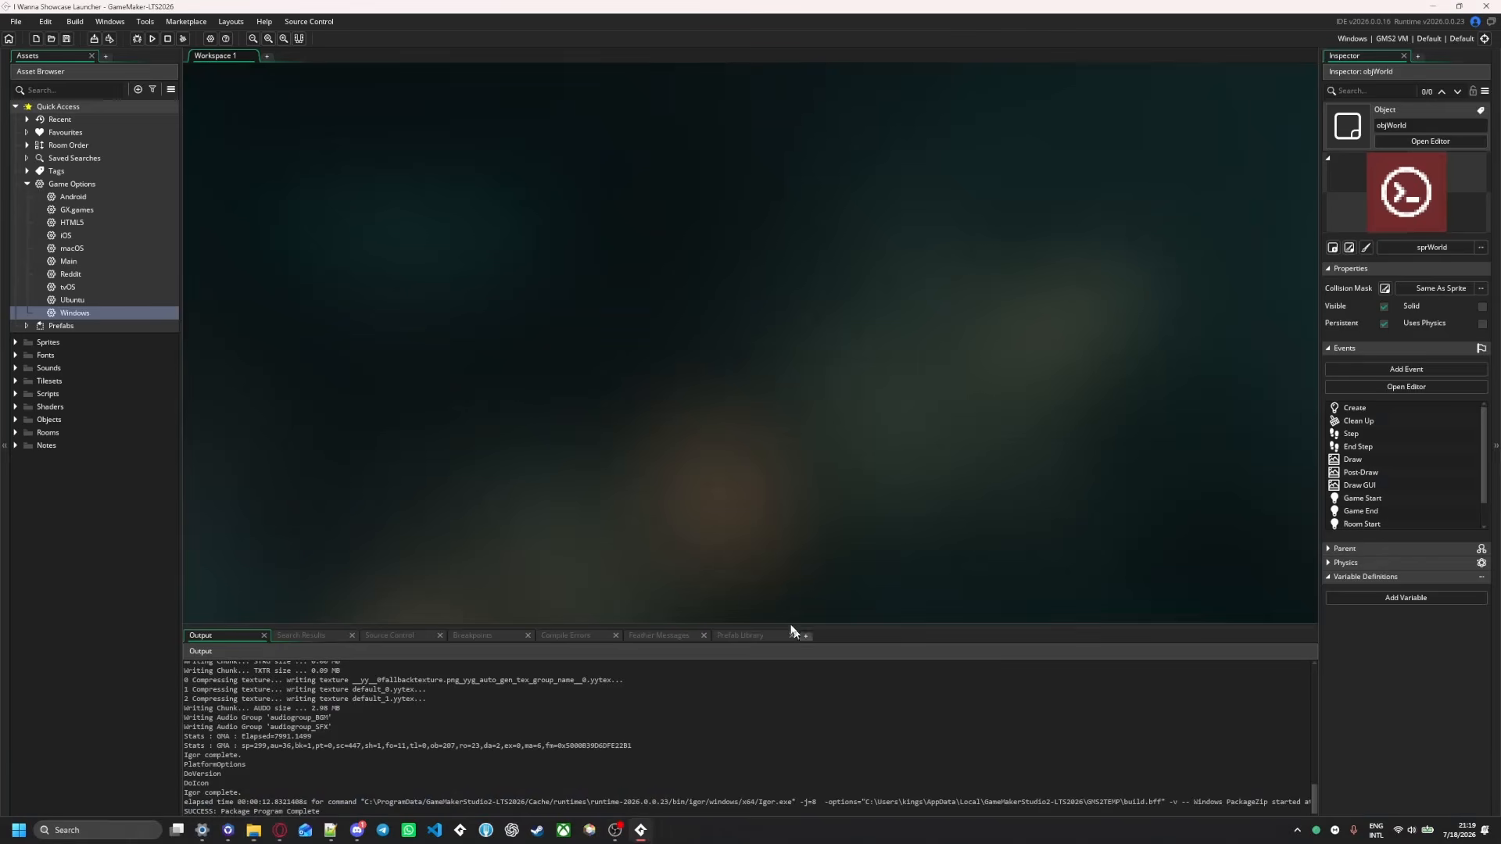
left_click(750, 837)
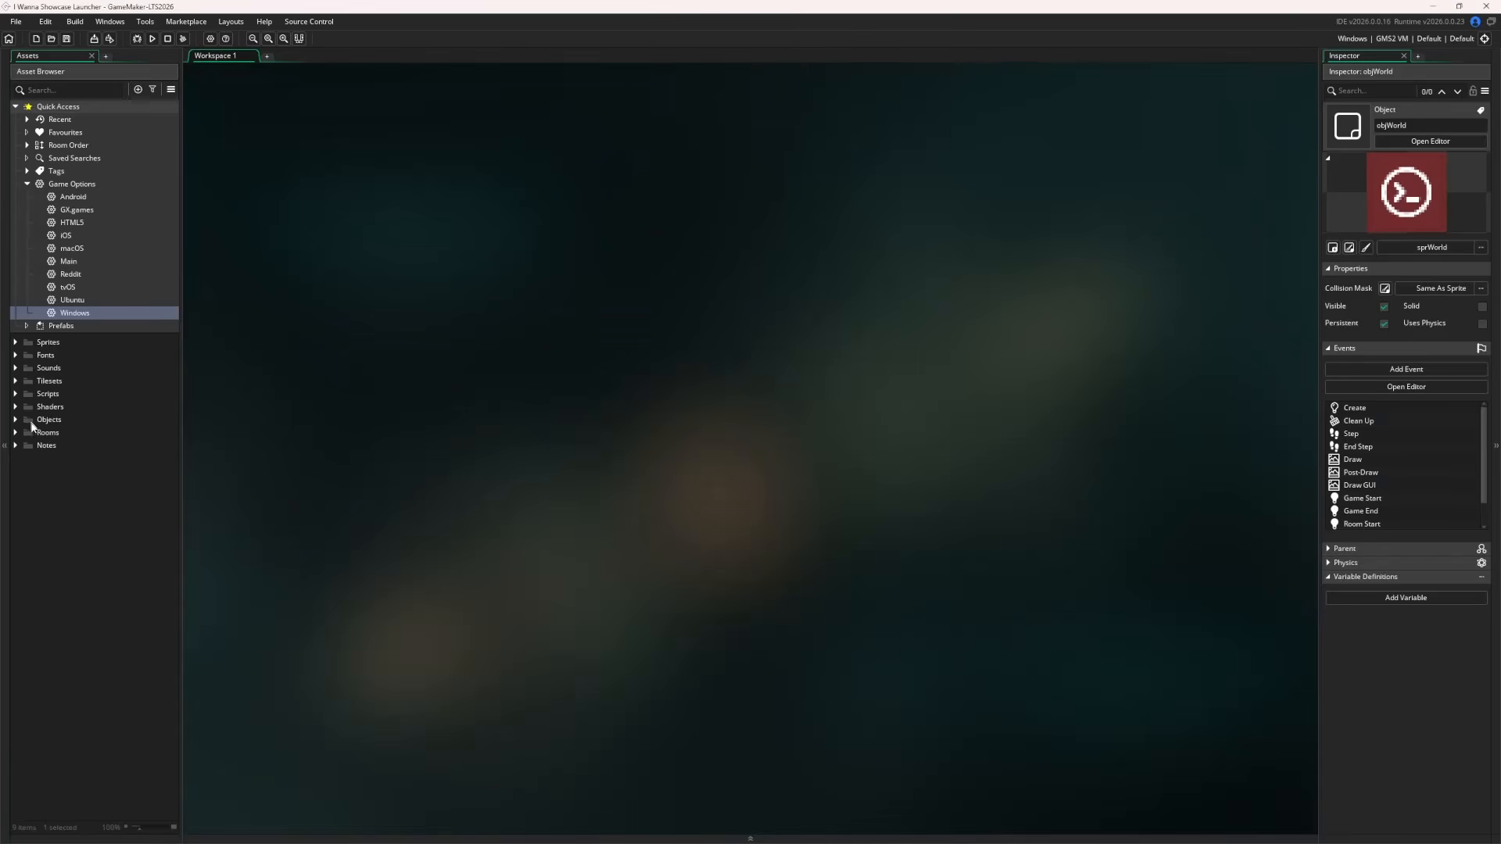
left_click(16, 419)
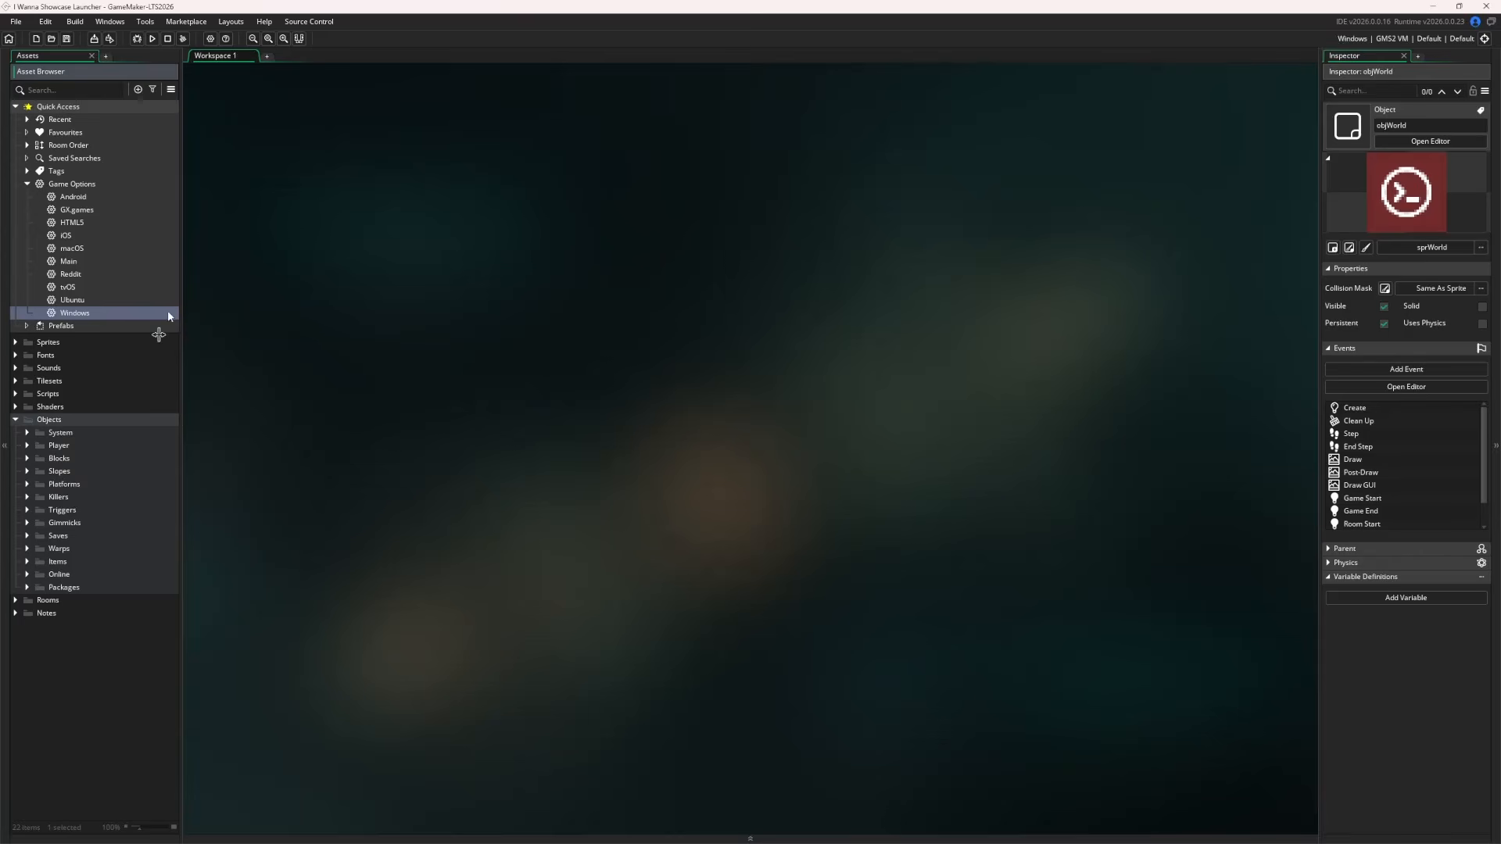
left_click(15, 600)
left_click(27, 640)
left_click(26, 640)
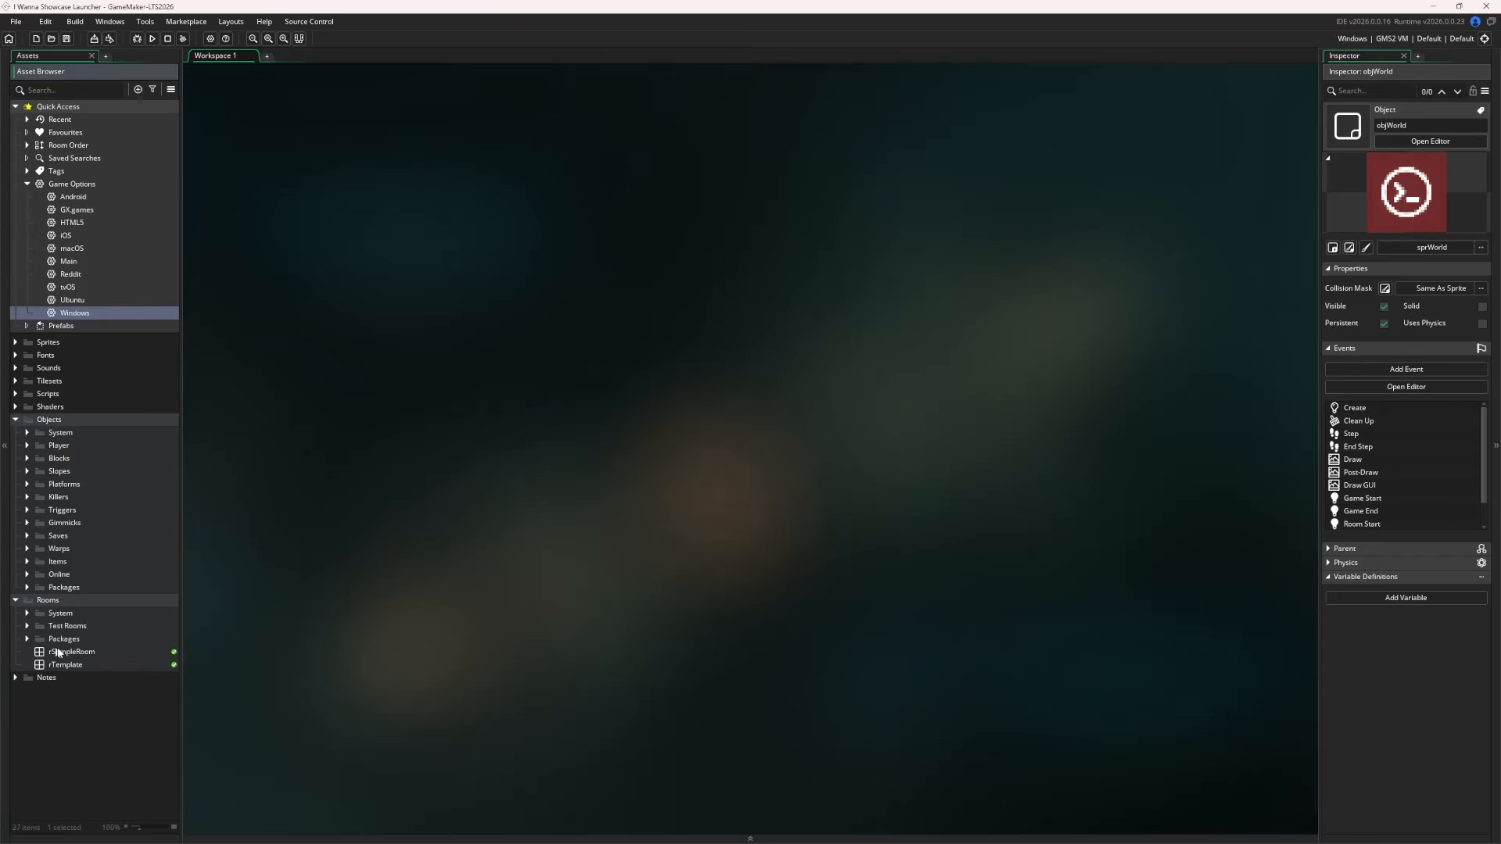
double_click(70, 652)
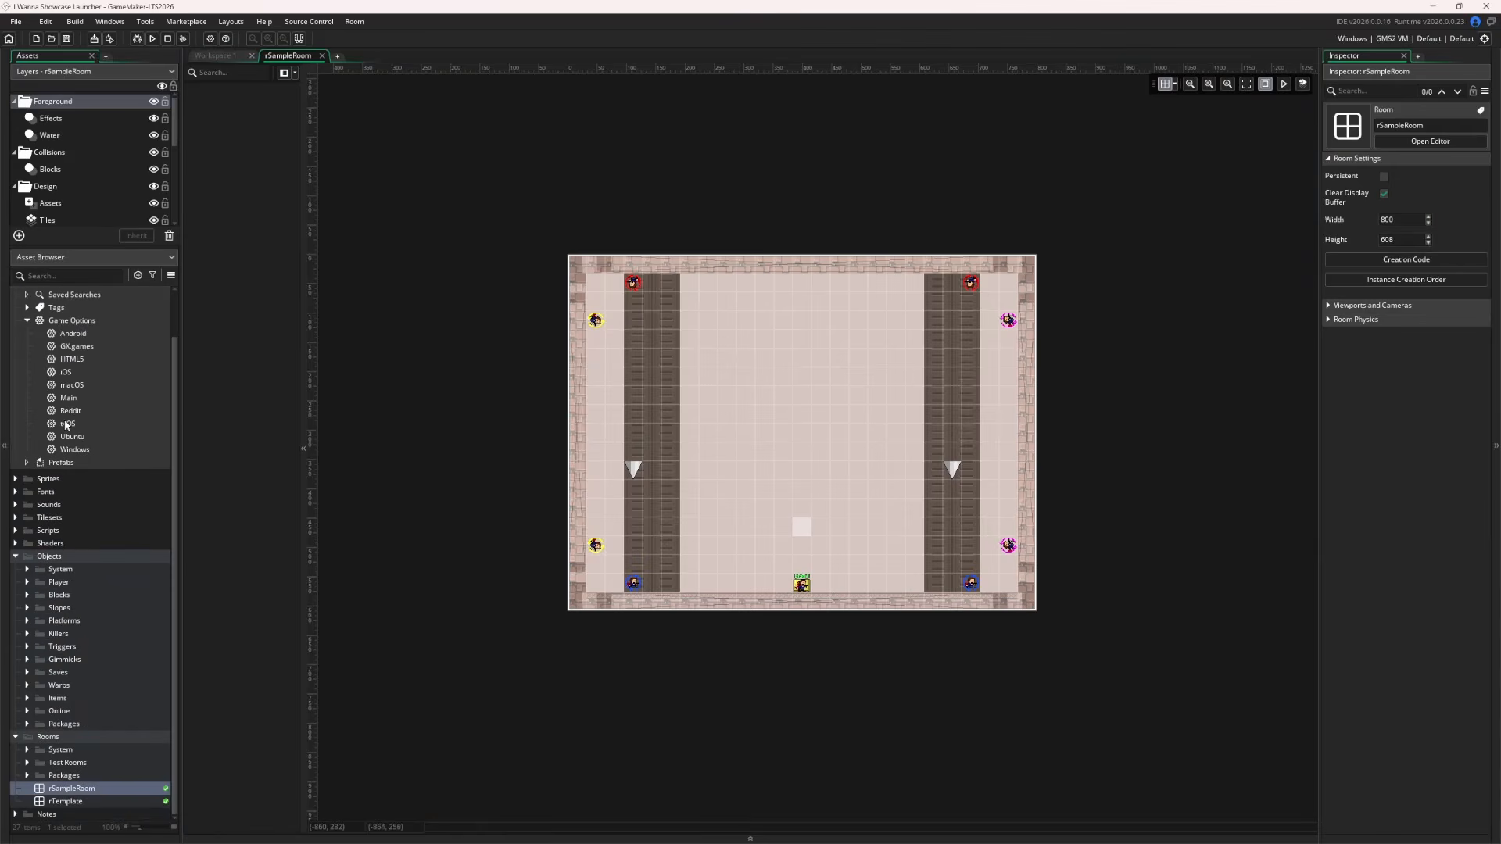
left_click(35, 727)
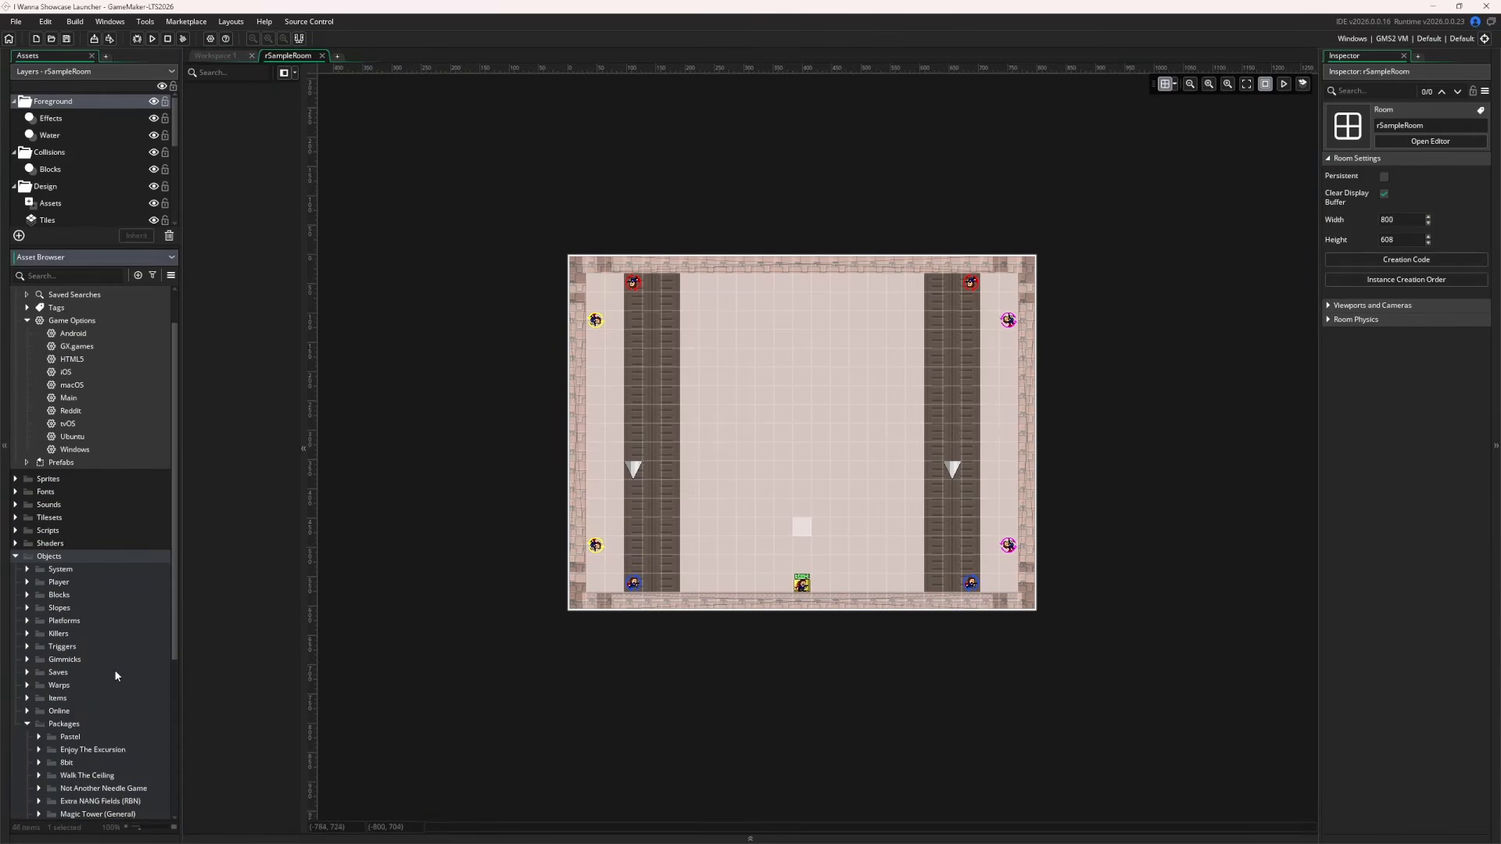
scroll(114, 669, "down", 6)
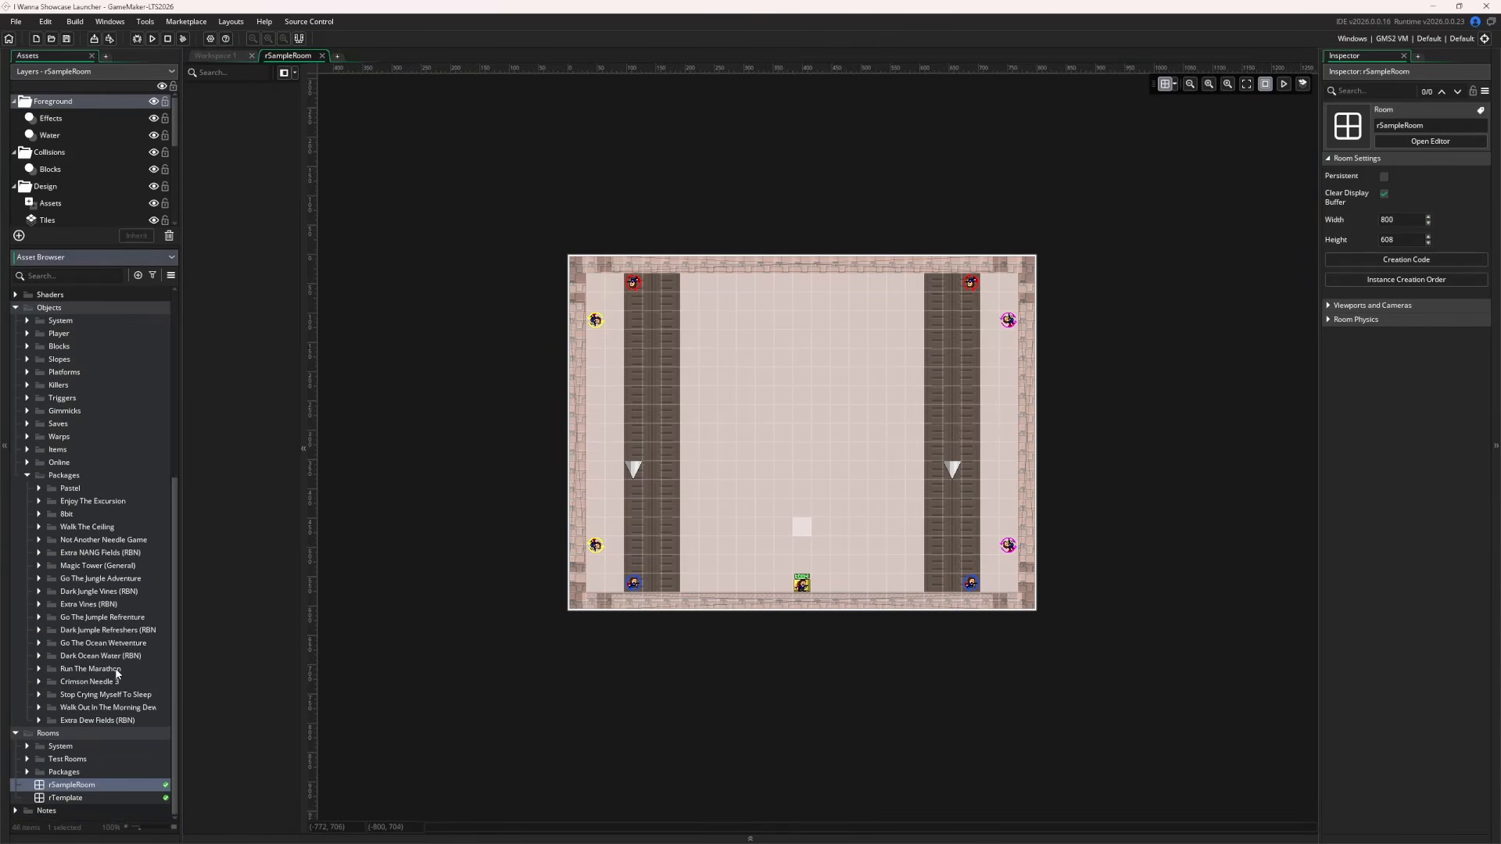
left_click(28, 475)
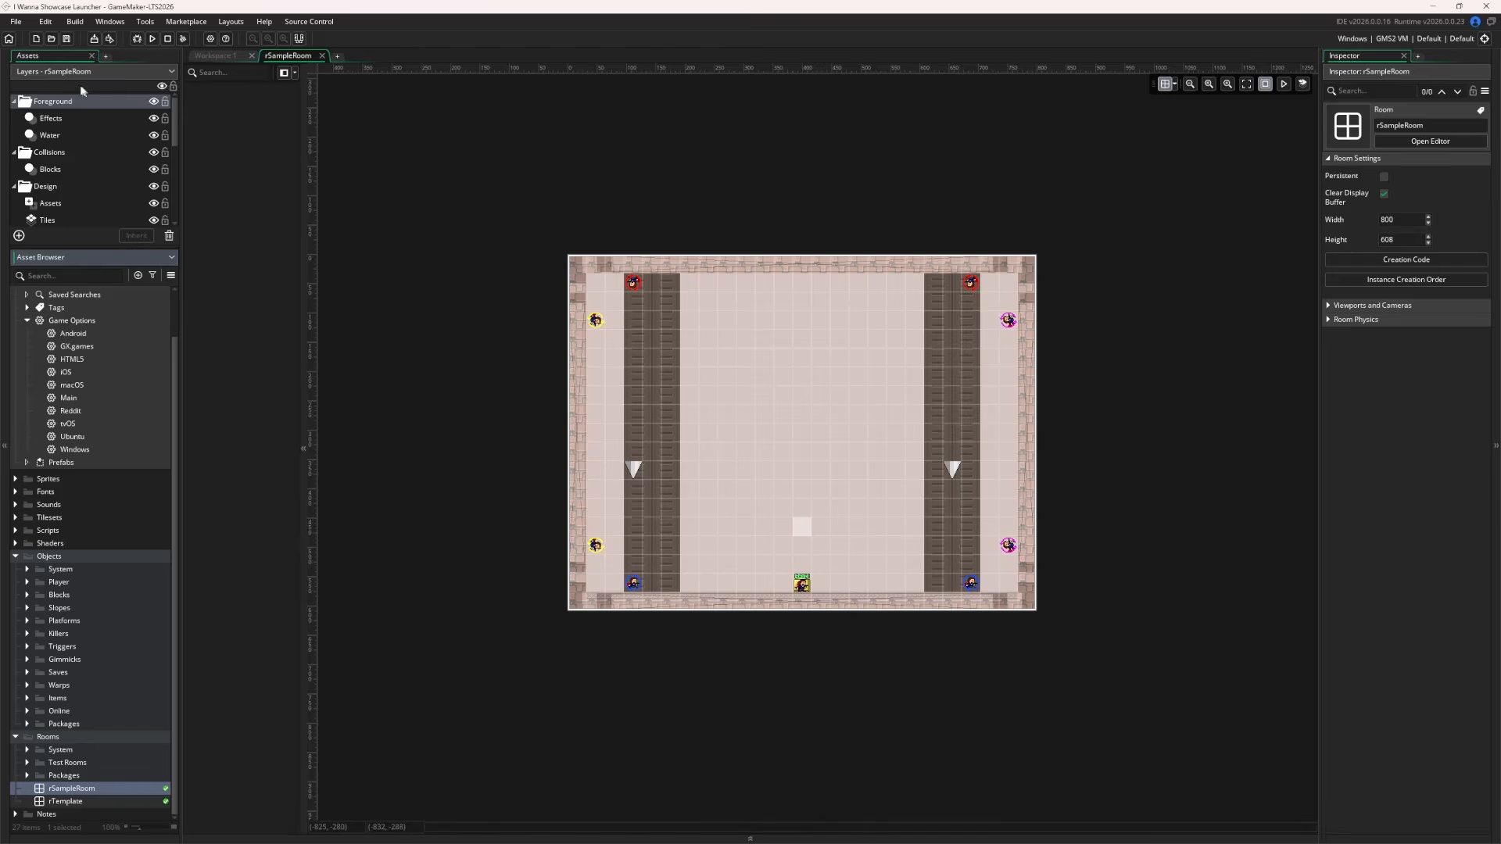
left_click_drag(64, 70, 1382, 70)
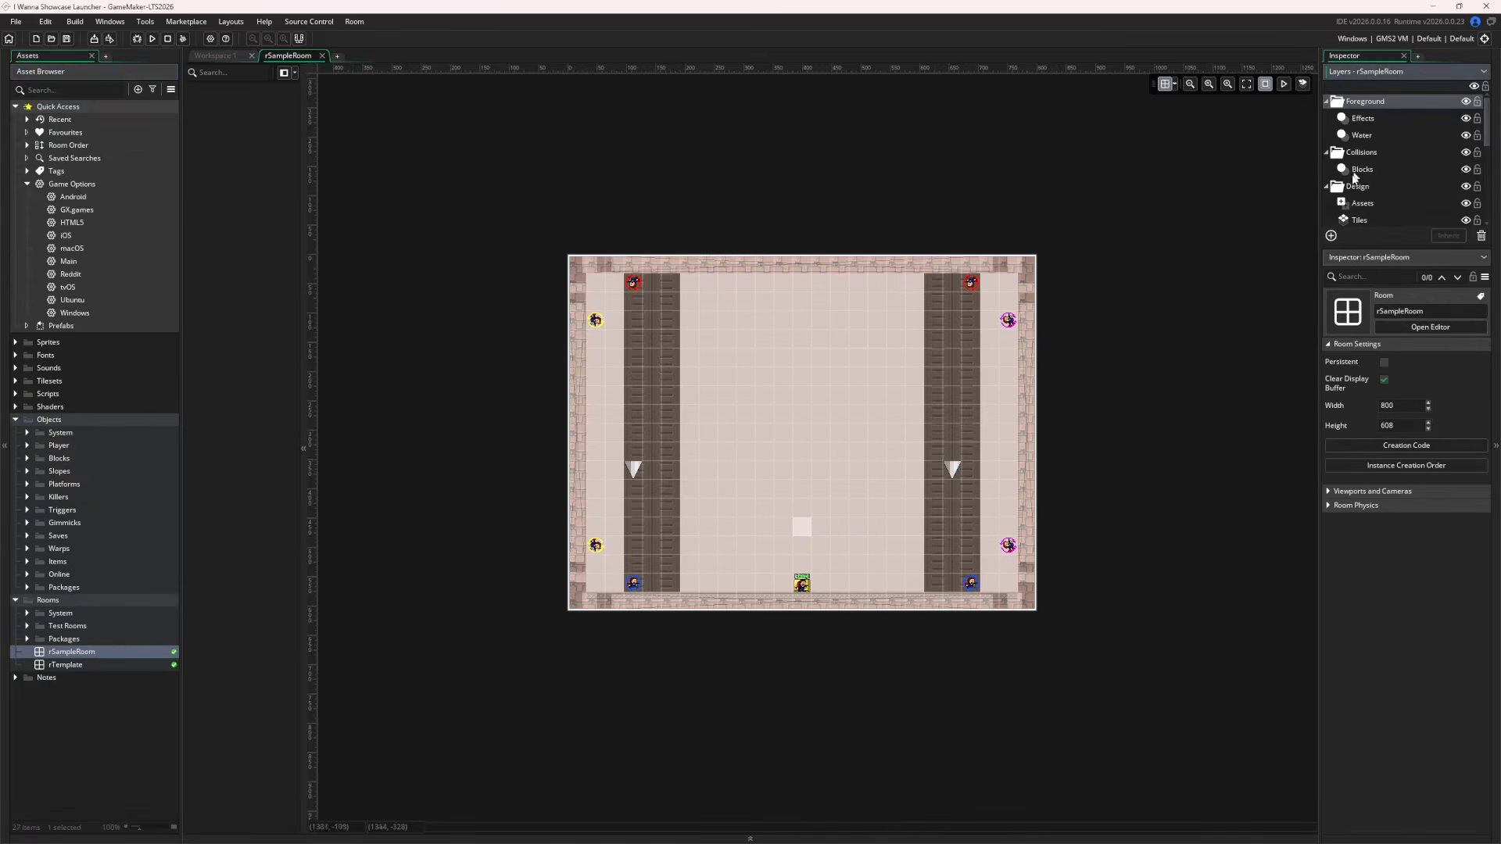
left_click_drag(1395, 246, 1395, 446)
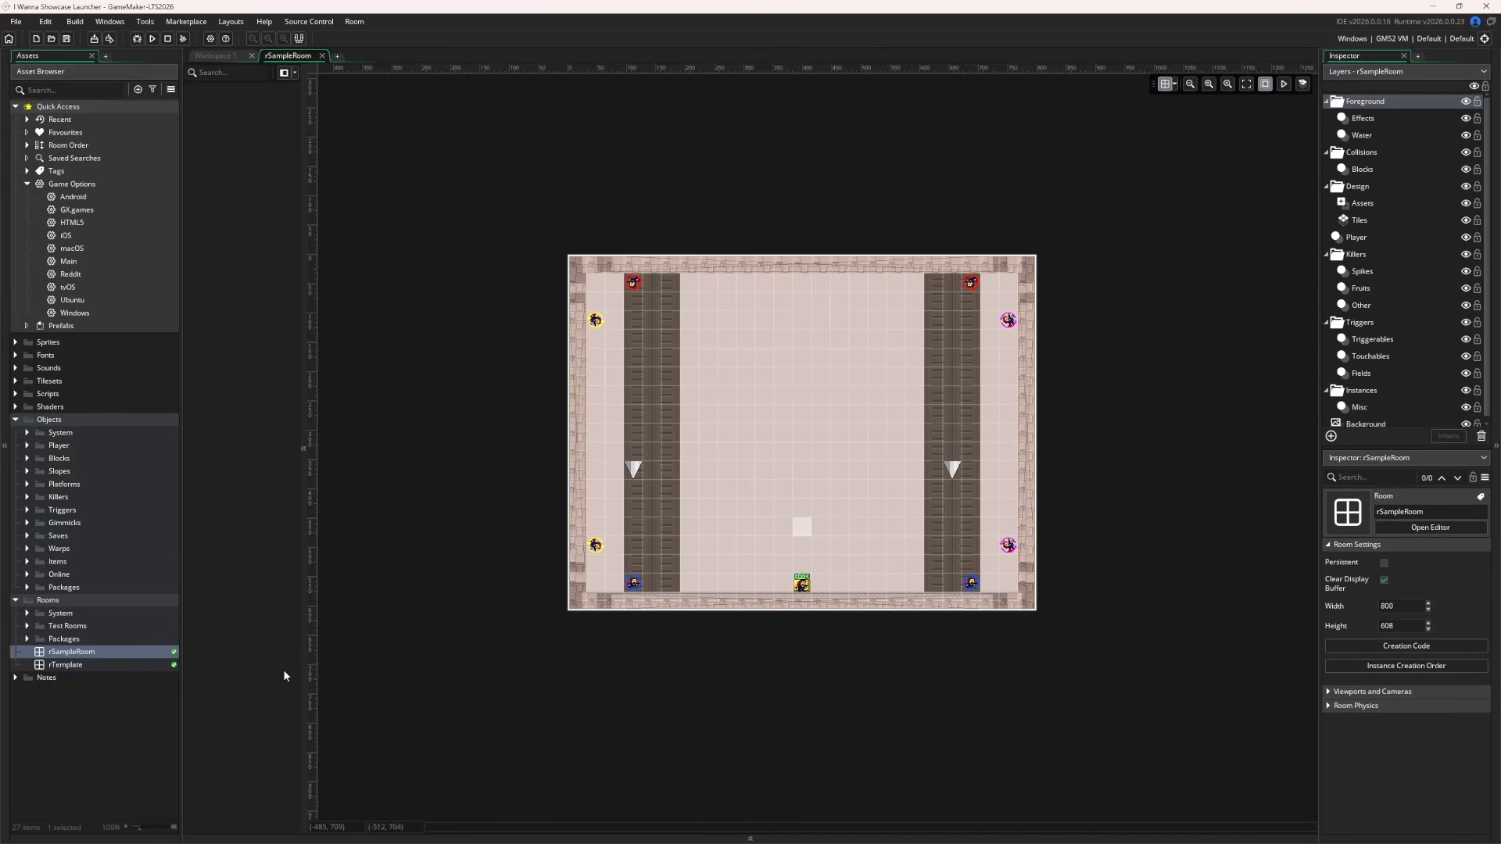
Paint a row of objSpikeDown spikes on the Spikes layer below the room centre
left_click(28, 498)
left_click(39, 523)
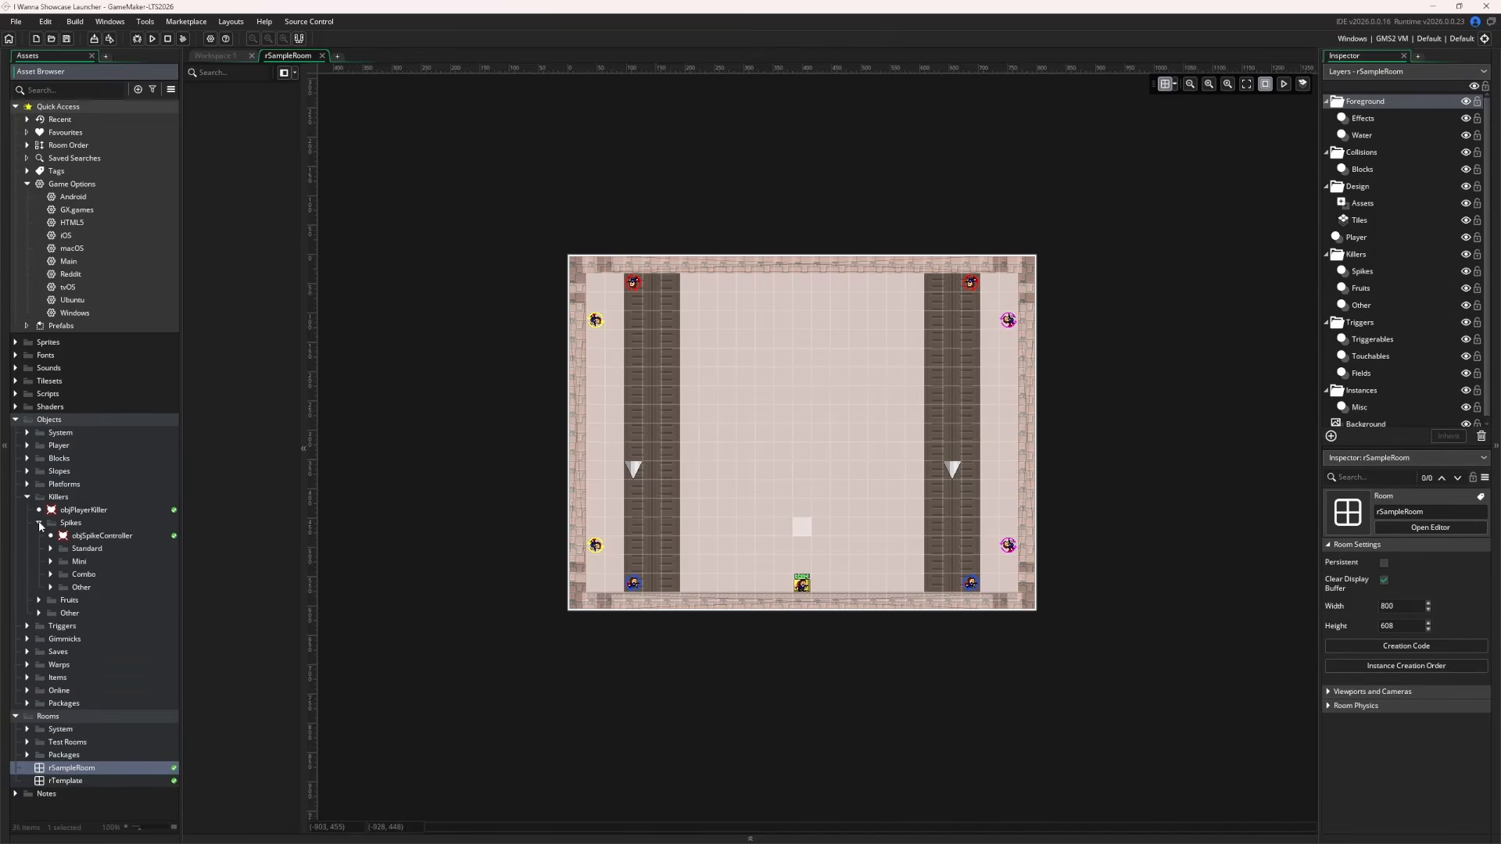
left_click(51, 549)
left_click(94, 601)
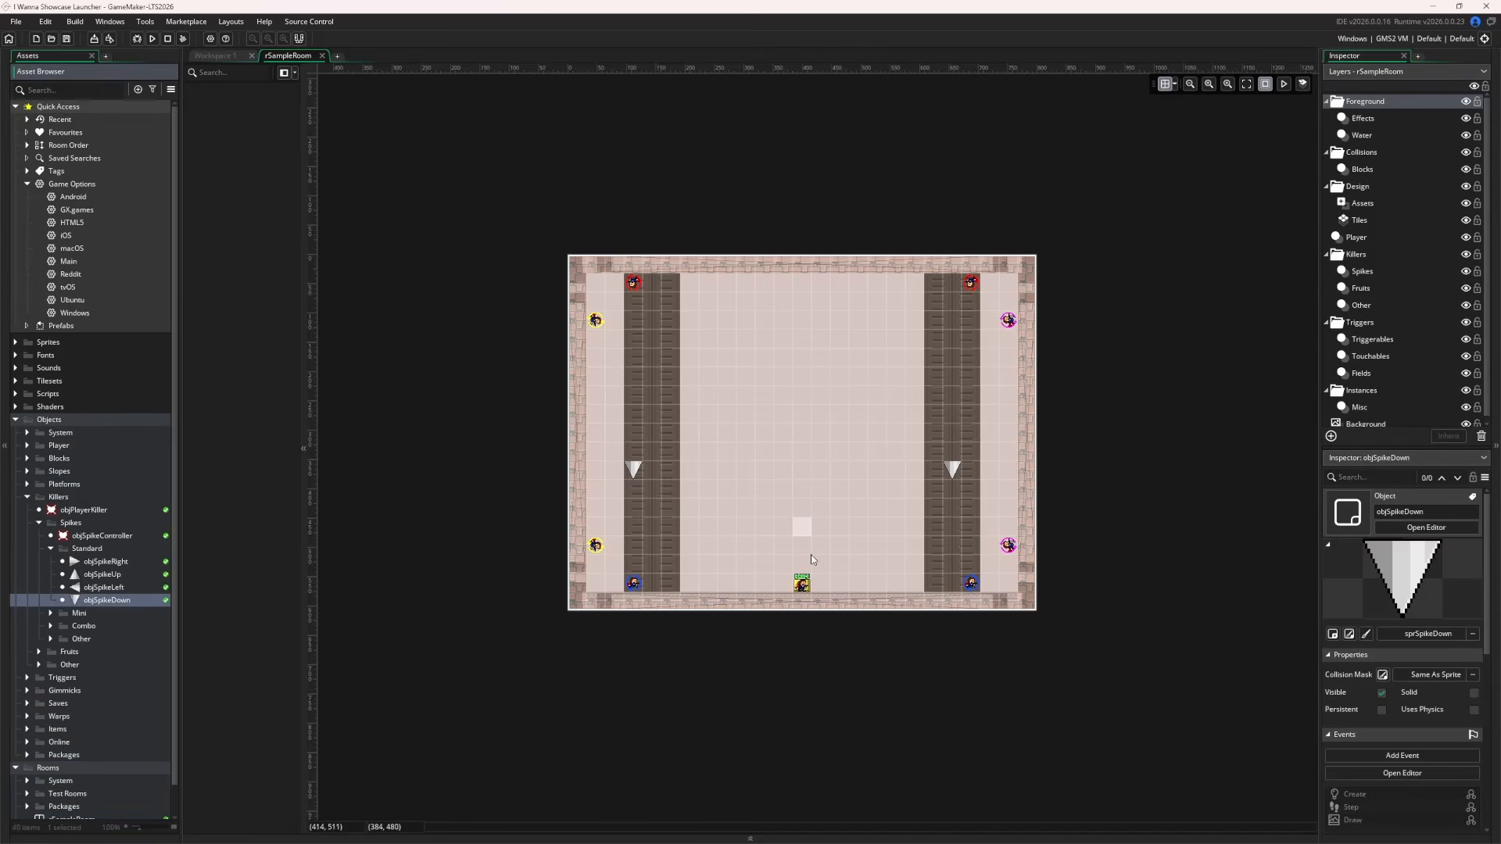
scroll(1356, 223, "down", 1)
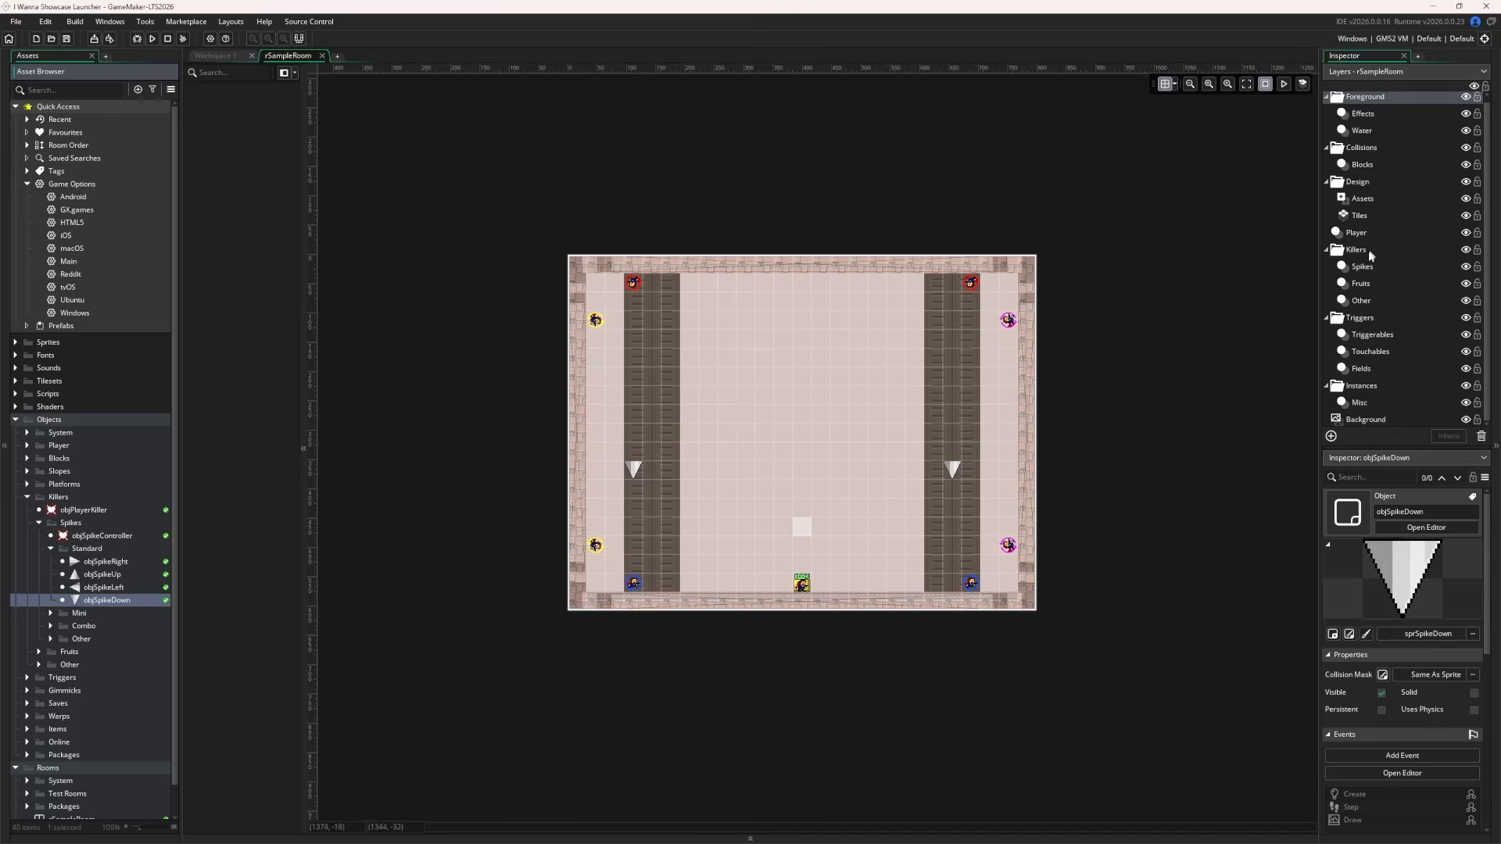
left_click(1368, 267)
left_click_drag(713, 530, 730, 532, "alt")
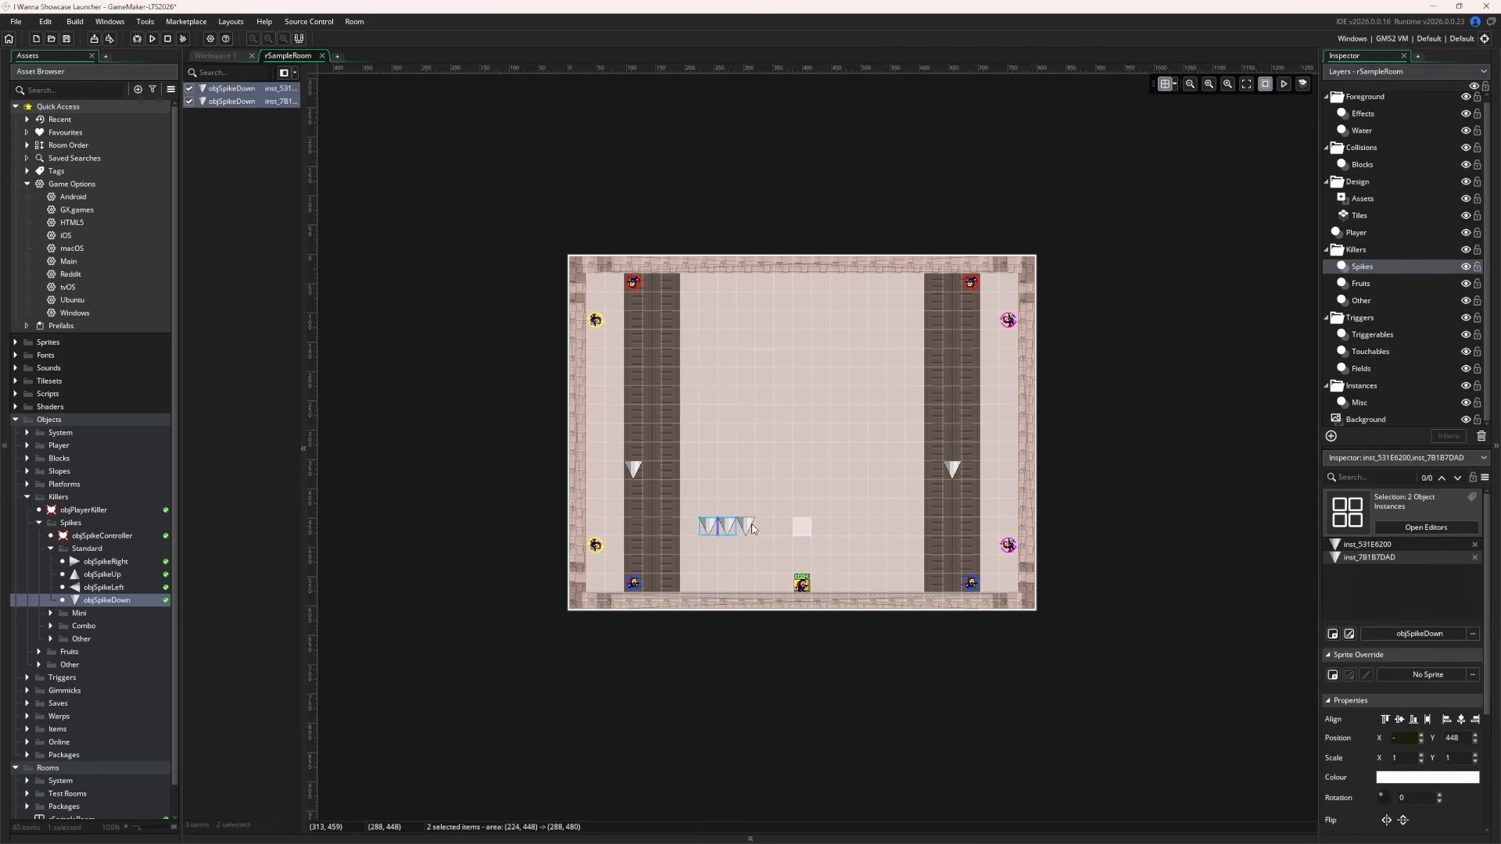
left_click(749, 528, "alt")
left_click(784, 528, "alt")
left_click(766, 528, "alt")
left_click(840, 529, "alt")
left_click(859, 526, "alt")
left_click(877, 527, "alt")
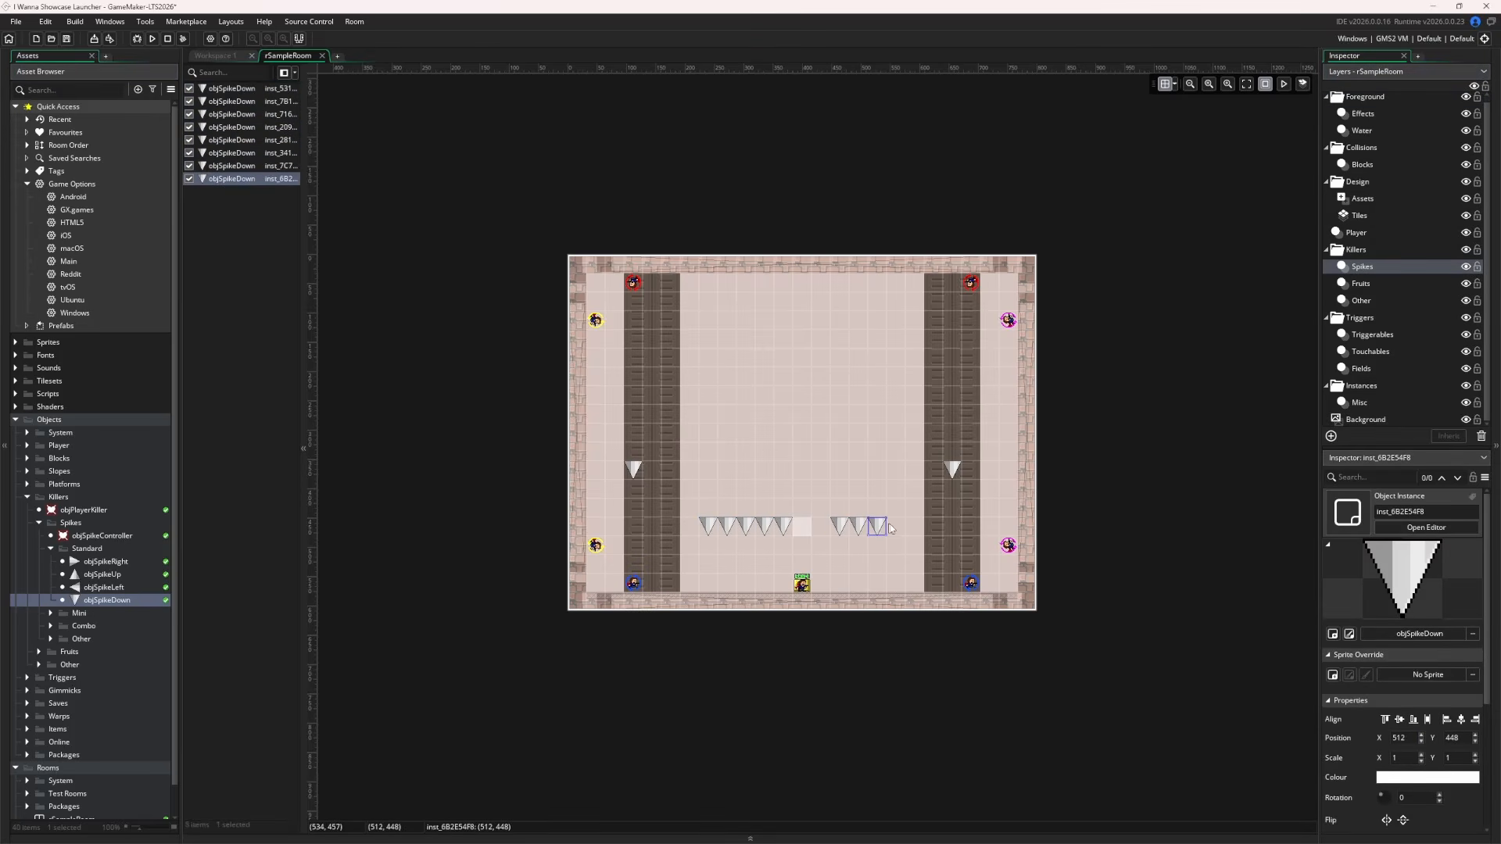
left_click(915, 528, "alt")
left_click(914, 527, "alt")
left_click(934, 528, "alt")
left_click(897, 529, "alt")
left_click(339, 568)
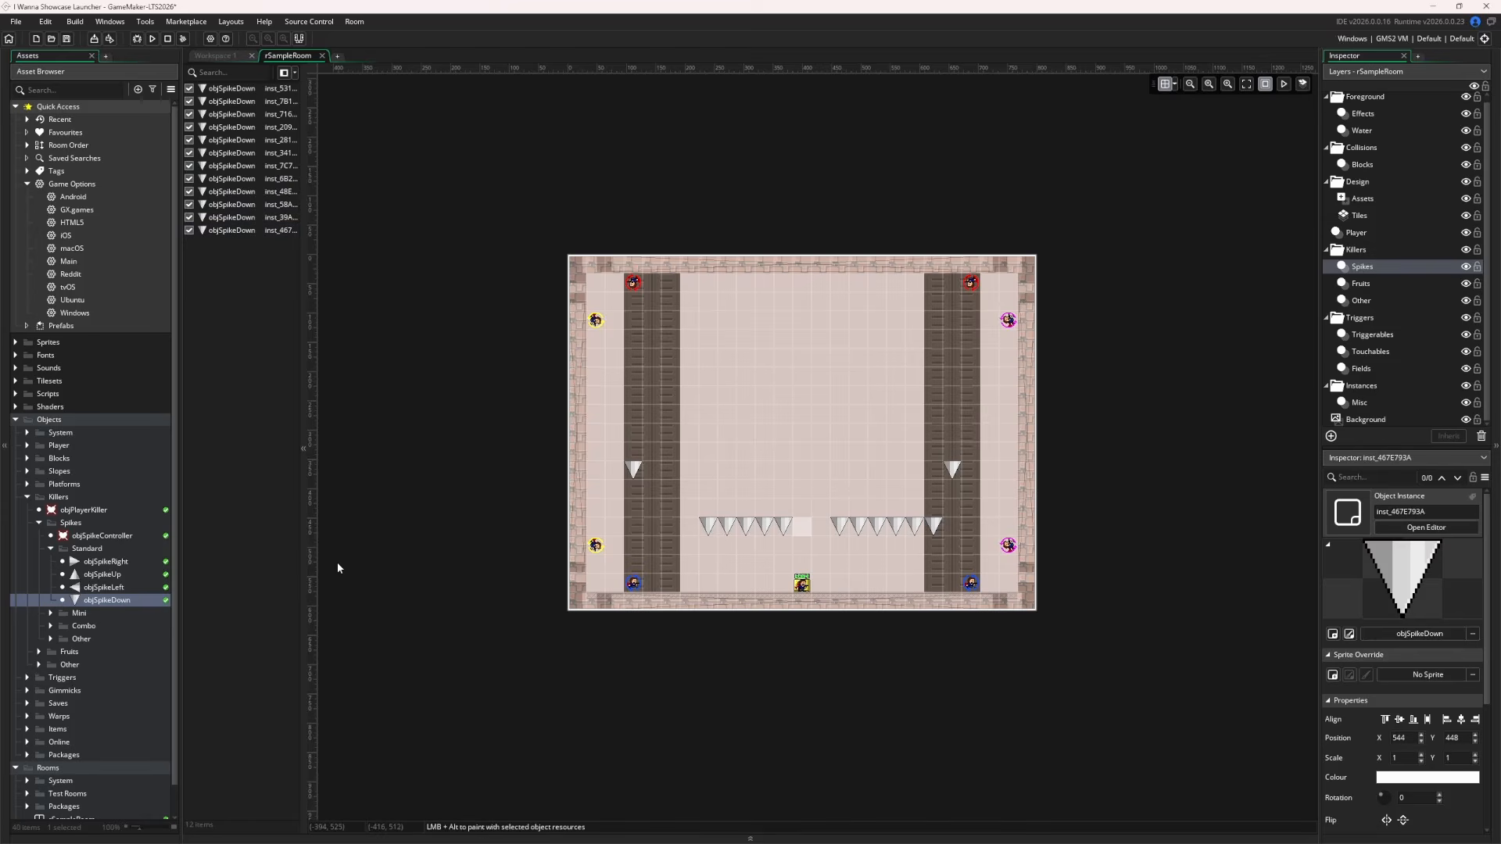
Paint a Brown auto-tile brick mass on the Tiles layer, then bring up the Windows game options
left_click(1364, 214)
left_click(1452, 140)
left_click(1355, 172)
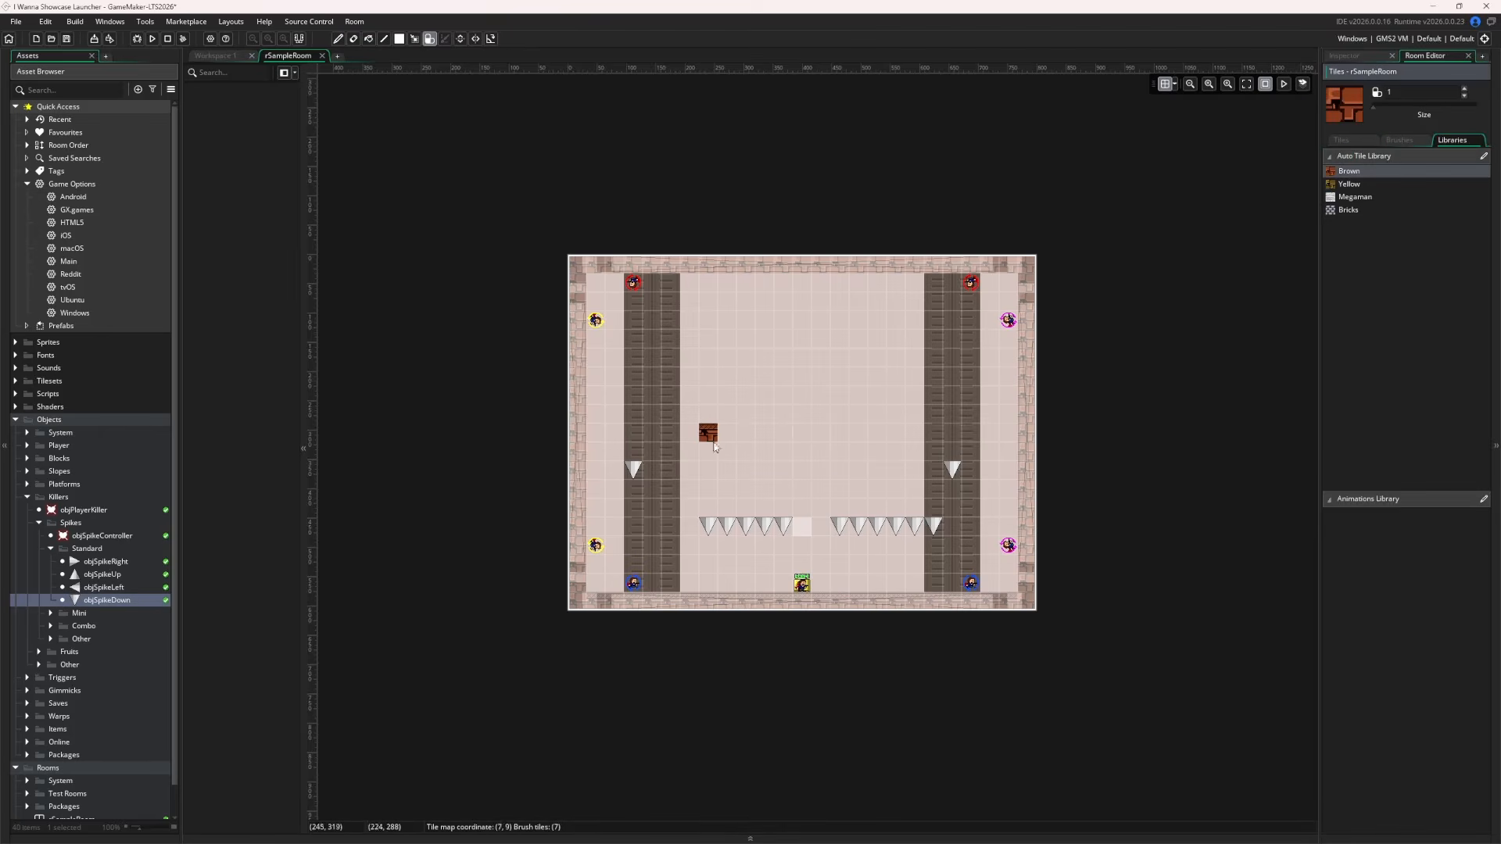
mouse_move(709, 434)
left_mouse_down()
mouse_move(822, 447)
mouse_move(764, 469)
mouse_move(881, 417)
mouse_move(807, 436)
mouse_move(838, 649)
left_mouse_up()
left_click(1327, 57)
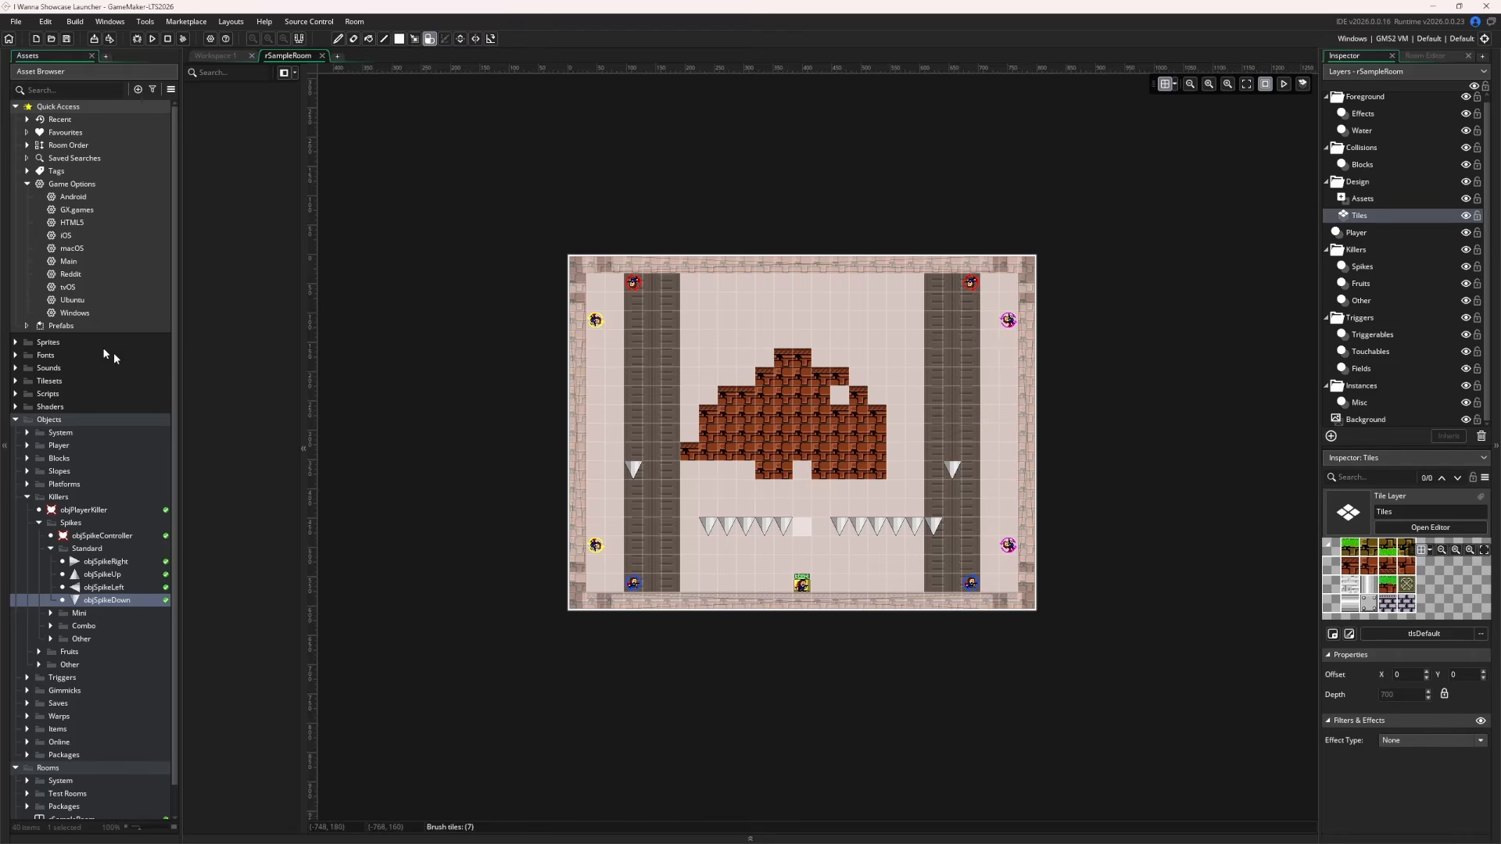
double_click(76, 314)
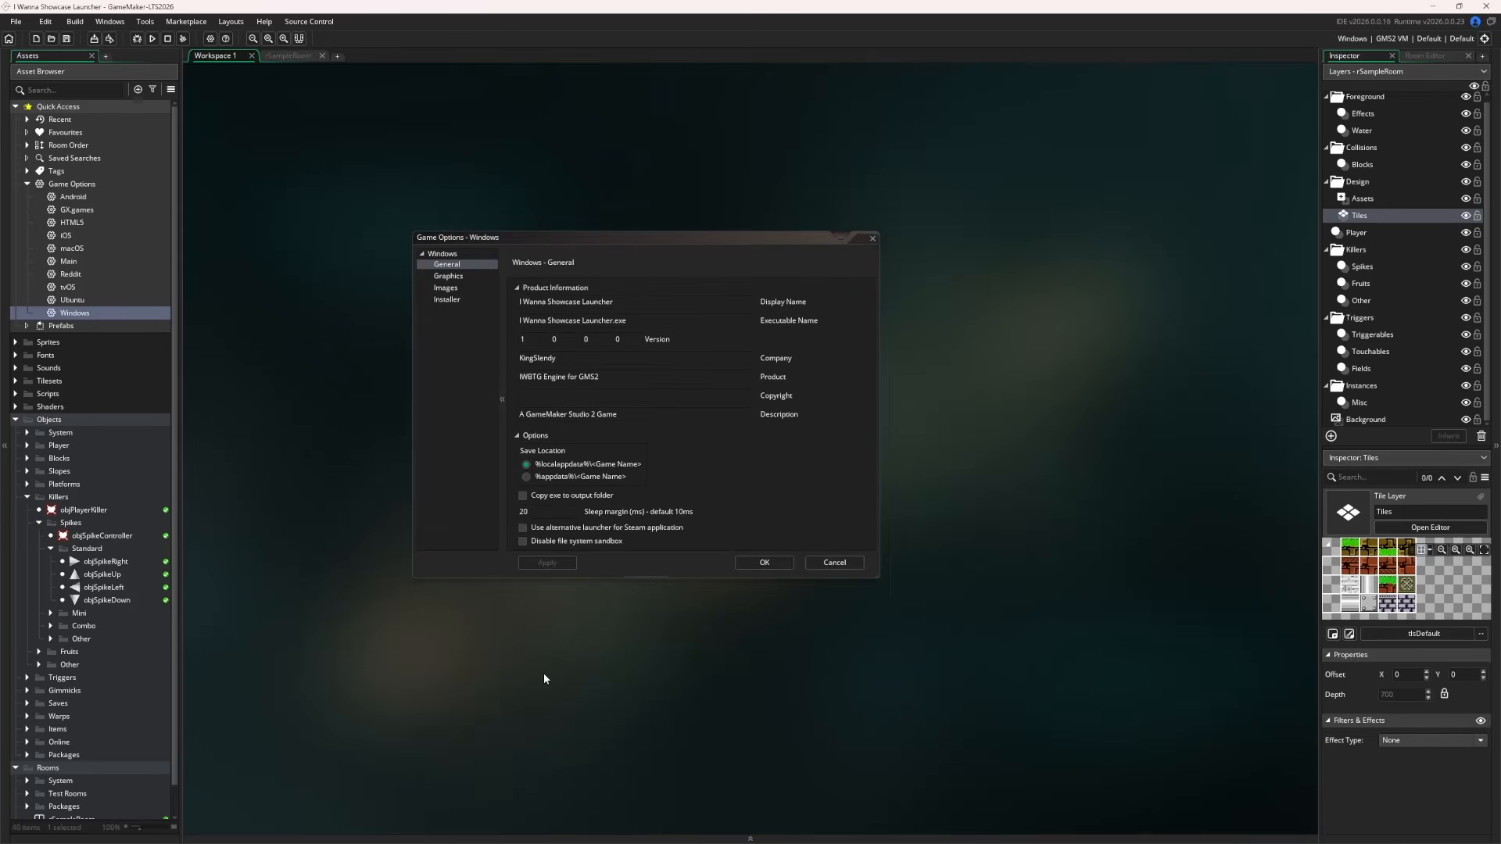
Change the third Windows version field to 1 so the version reads 1.0.1.0, then apply and confirm
left_click(564, 341)
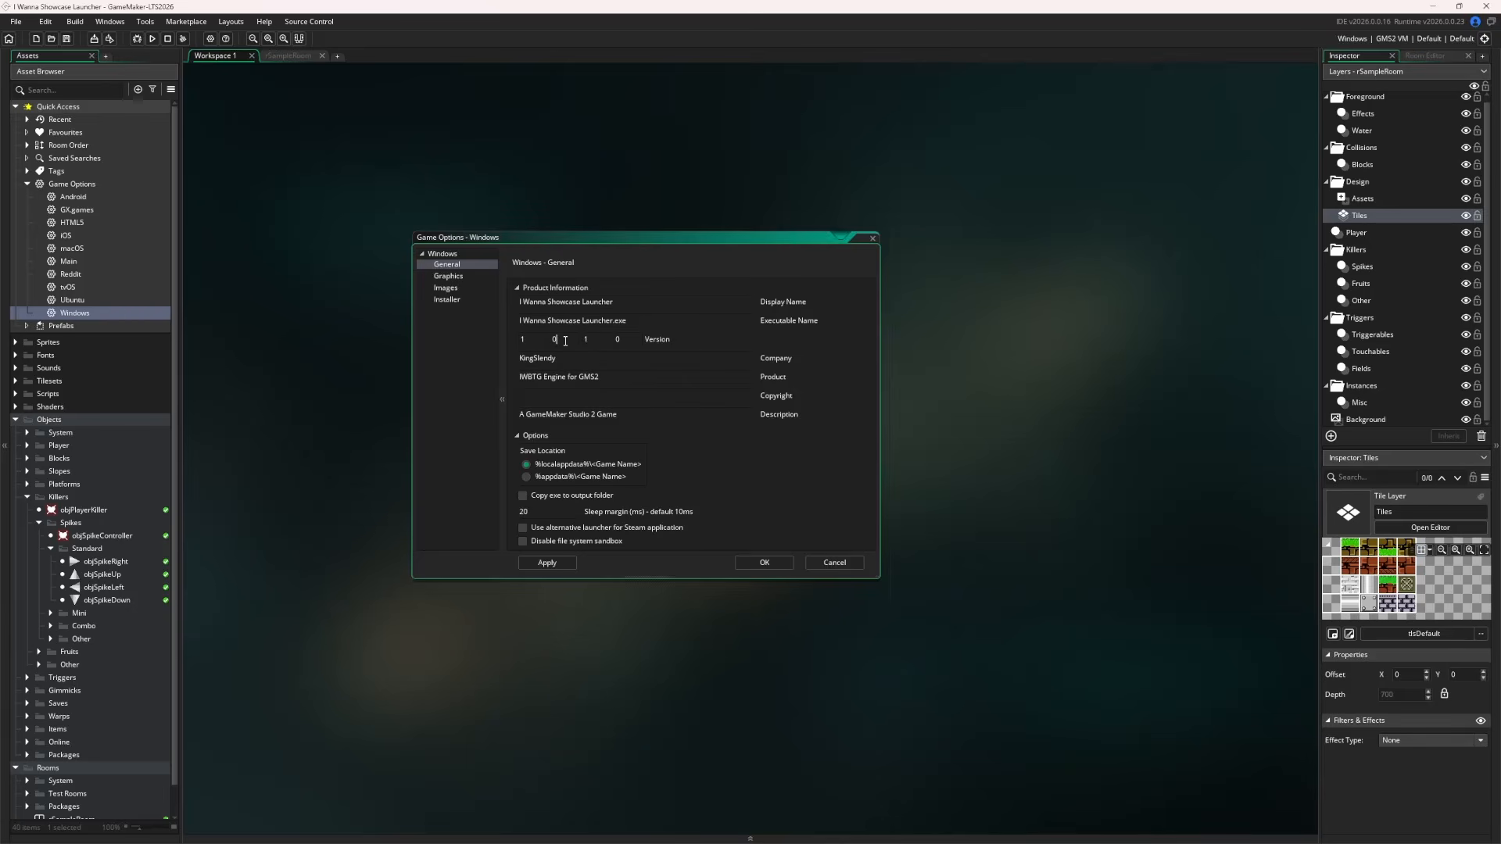
left_click(548, 565)
left_click(763, 563)
Delete the old I Wanna Showcase Launcher.zip from the I Wanna Launcher folder
mouse_move(262, 827)
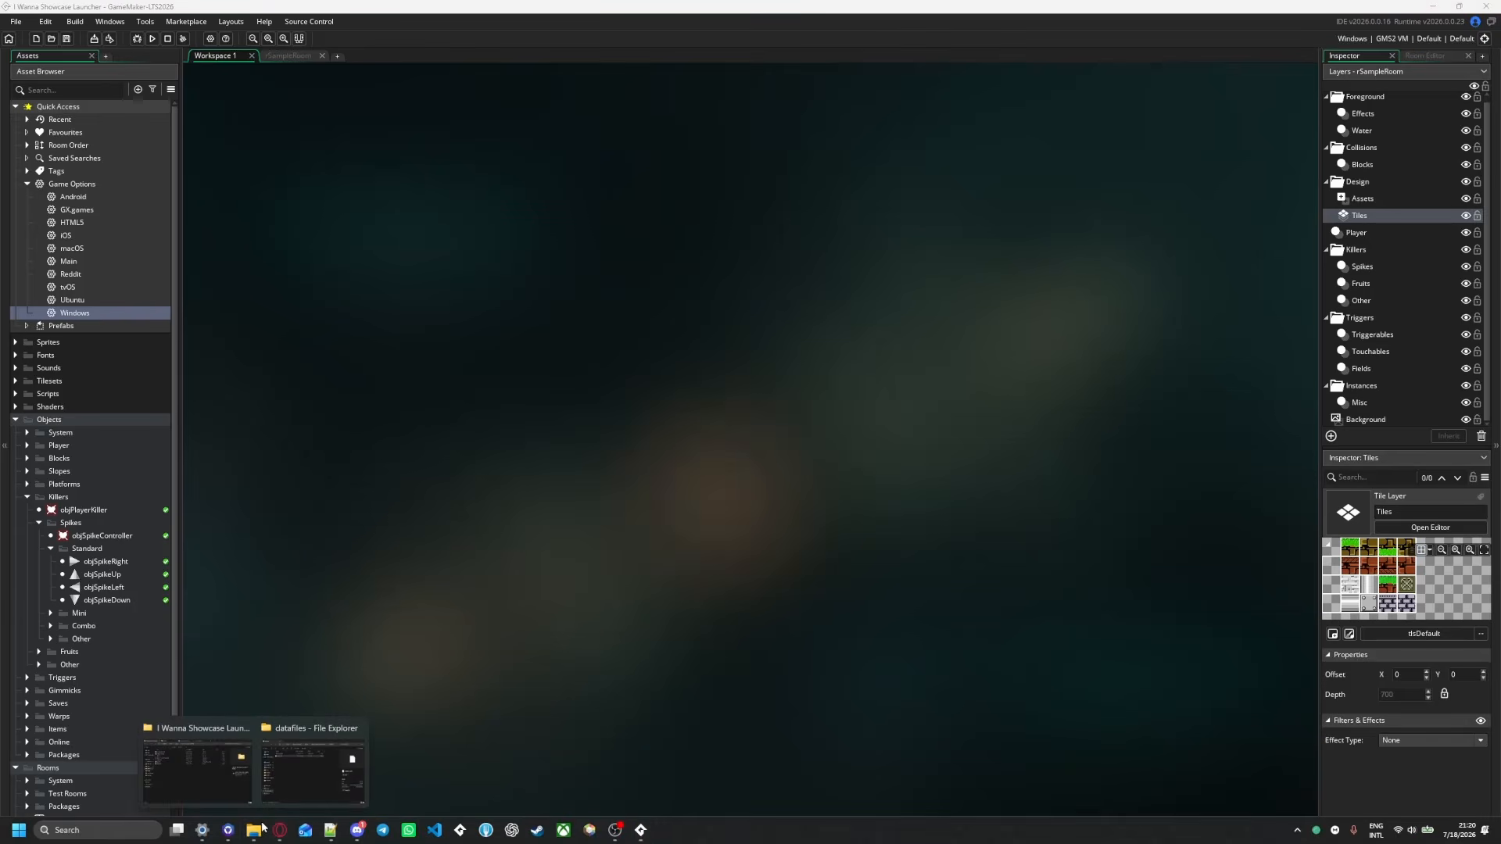
left_click(197, 770)
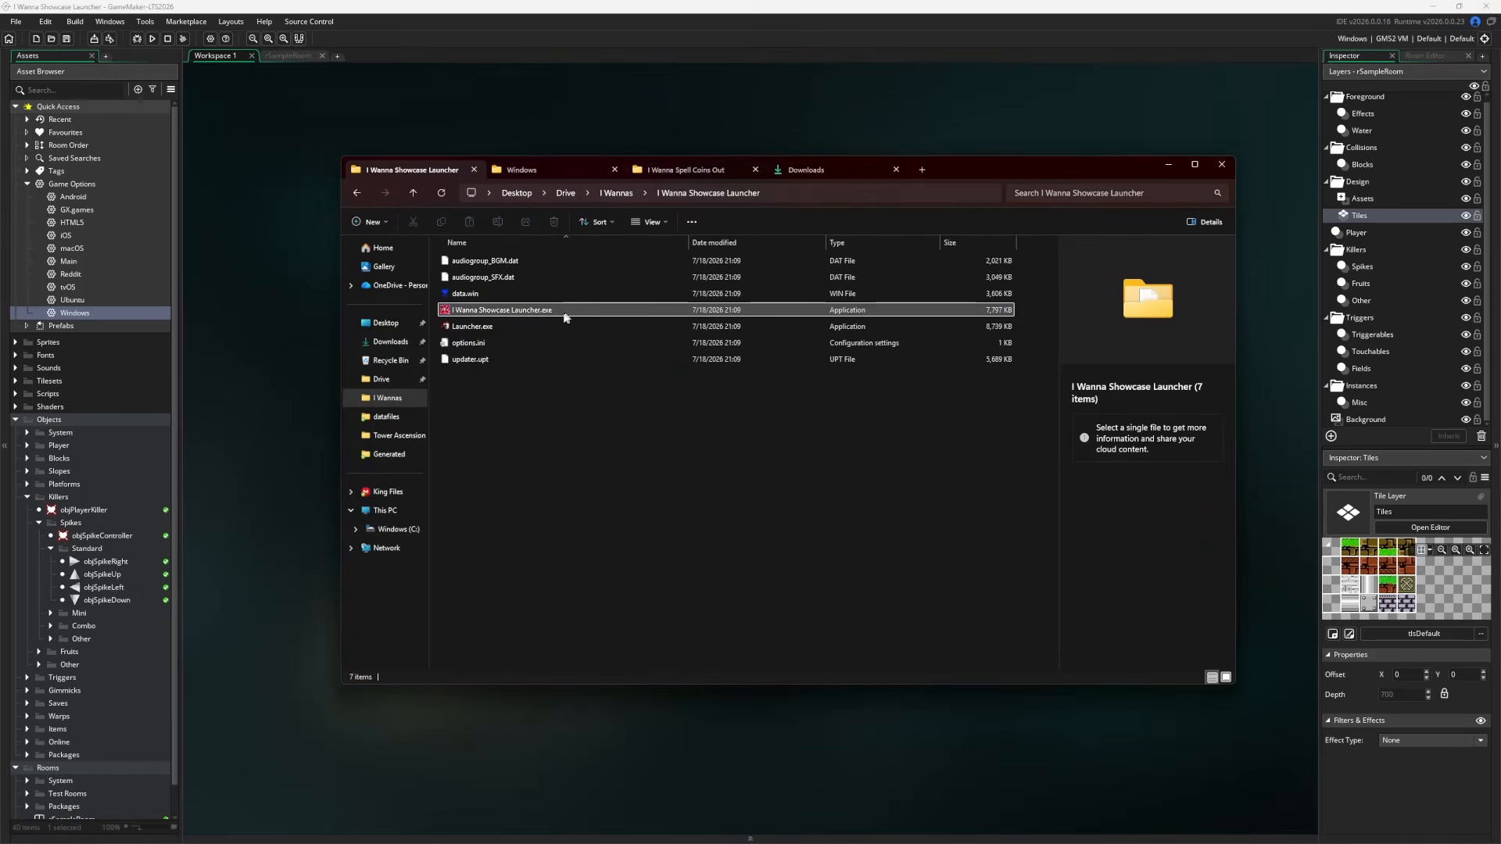
key("alt+Left")
key("alt+Left")
left_click(497, 327)
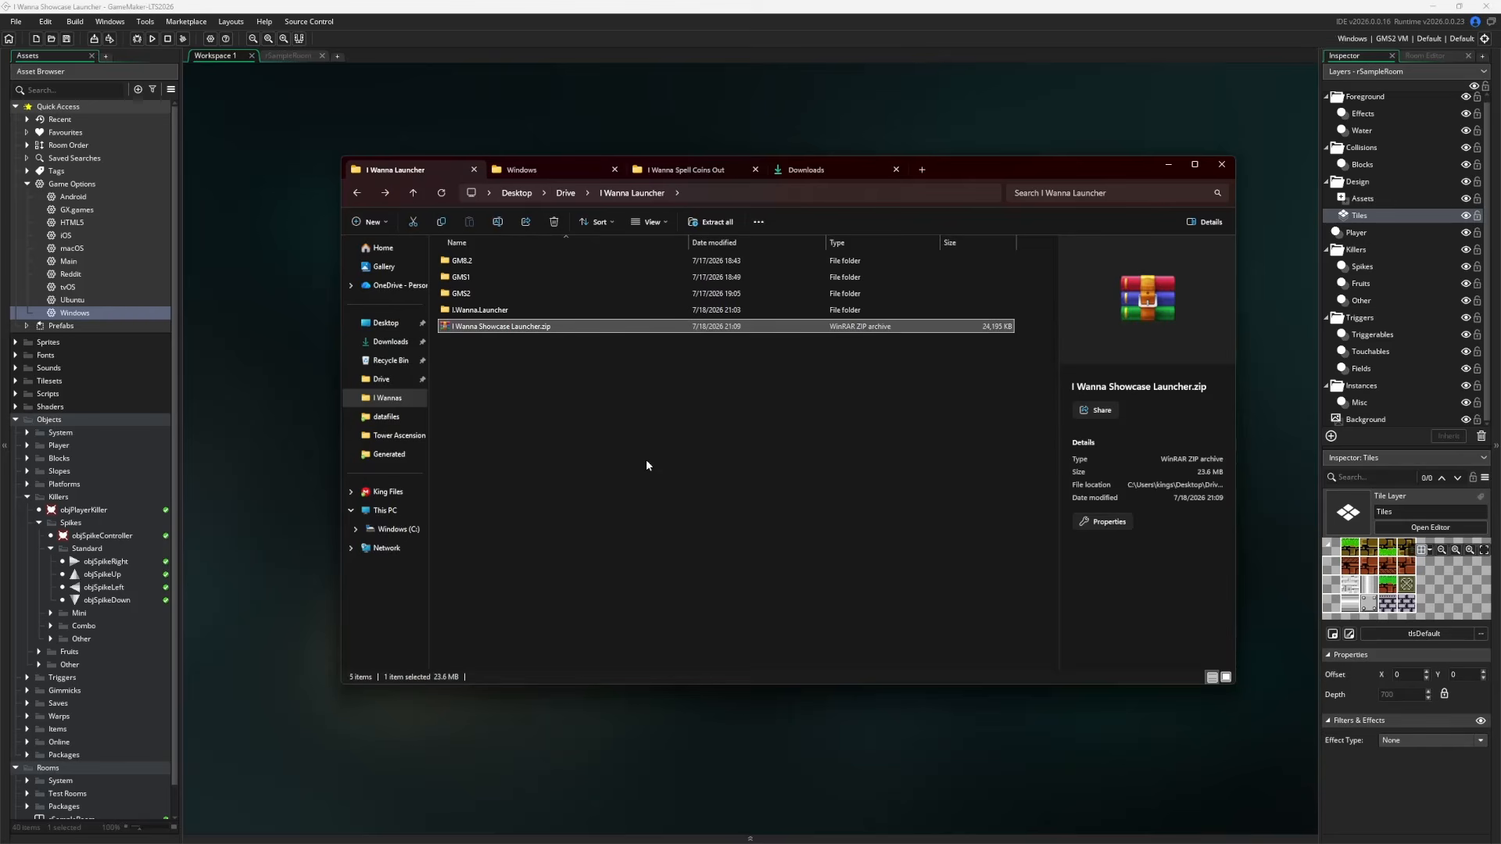
key("Delete")
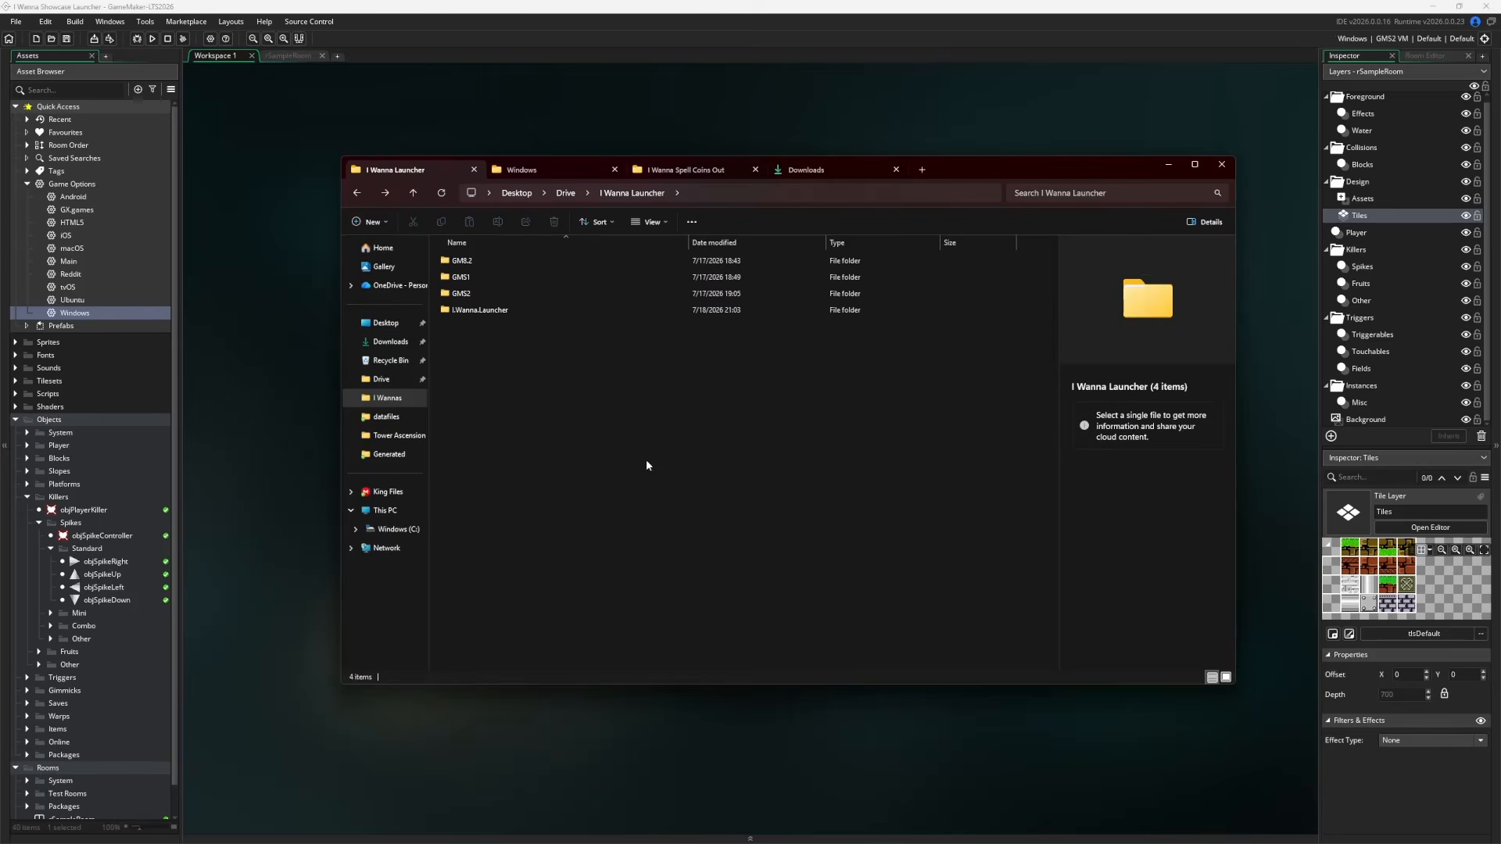
Build the game as a zip package into I Wanna Launcher and inspect the new zip in WinRAR
left_click(94, 38)
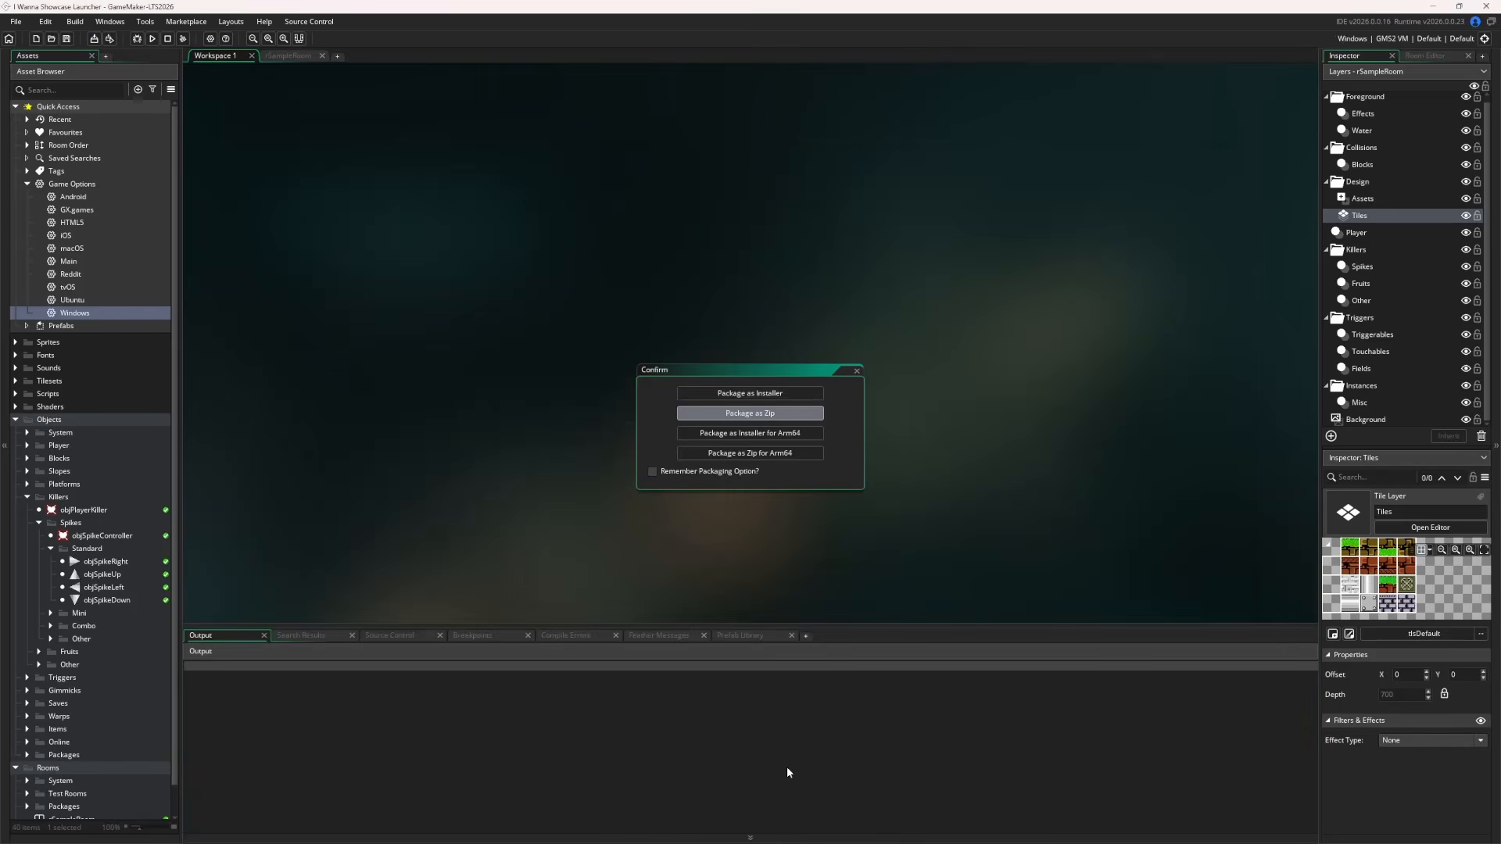
key("Return")
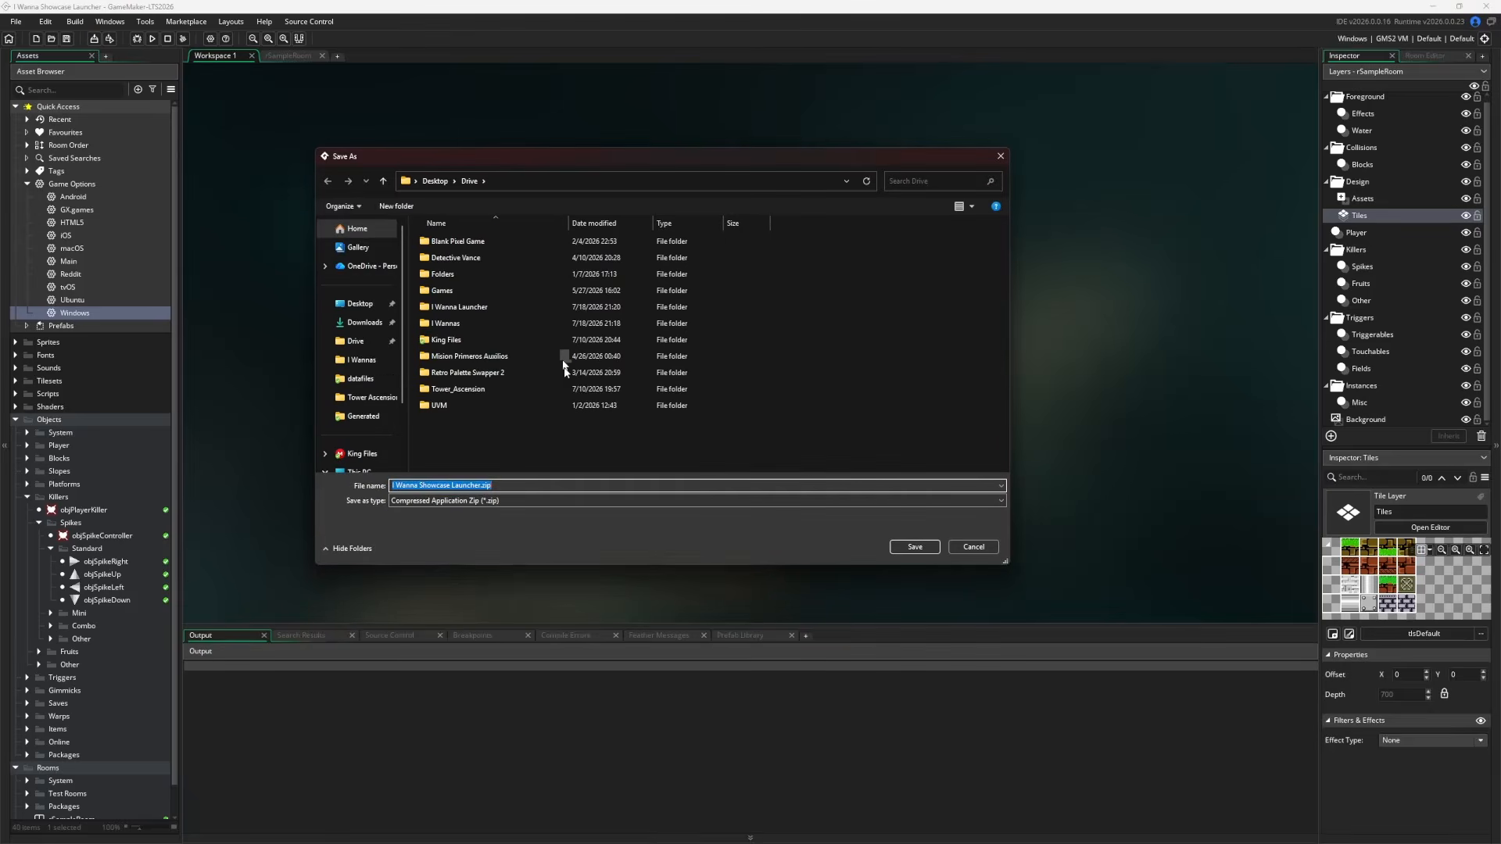
key("Return")
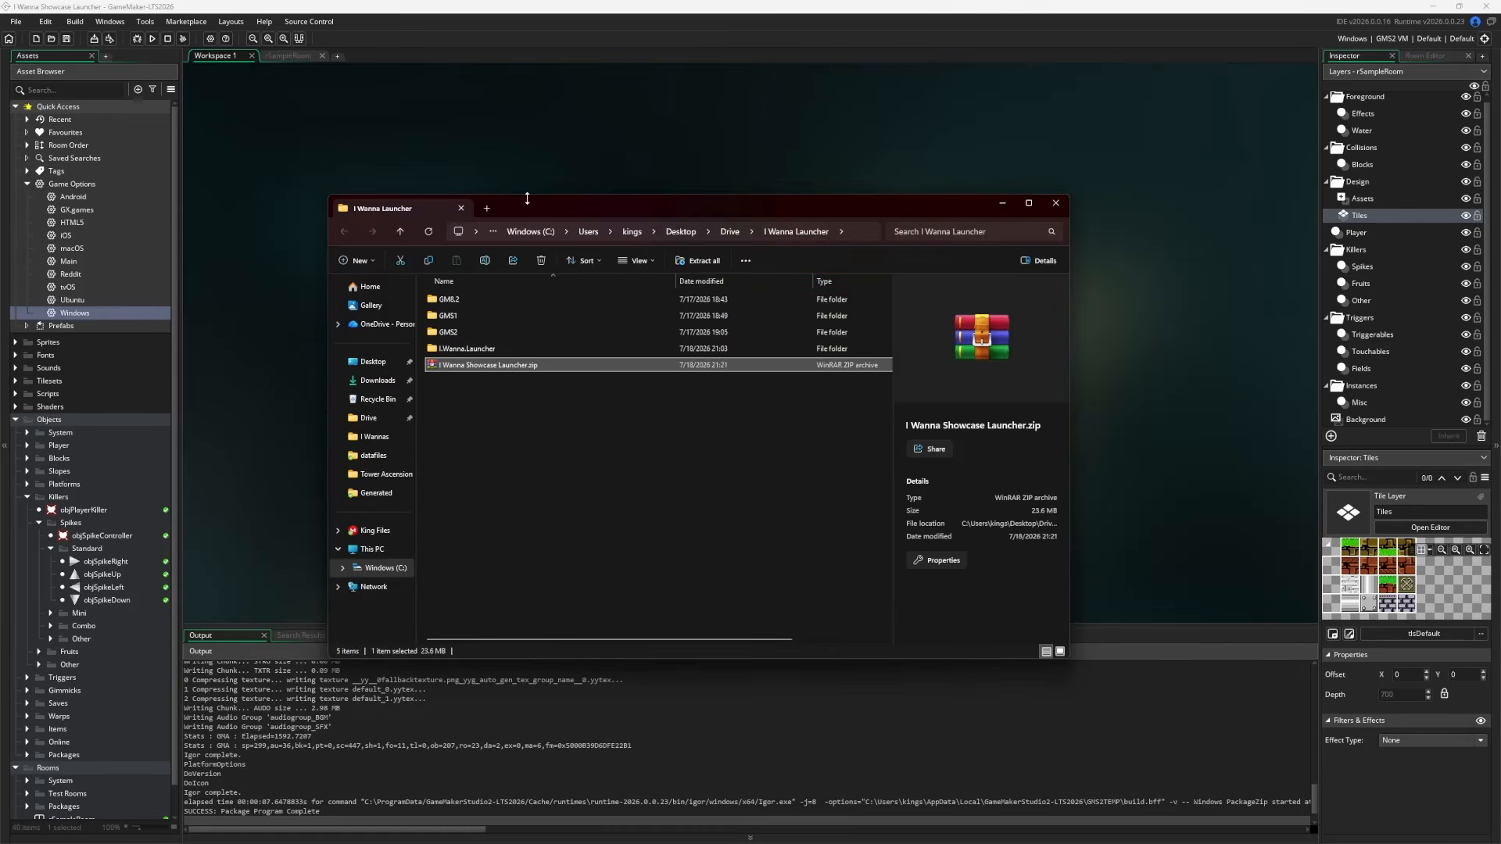
left_click_drag(544, 209, 569, 209)
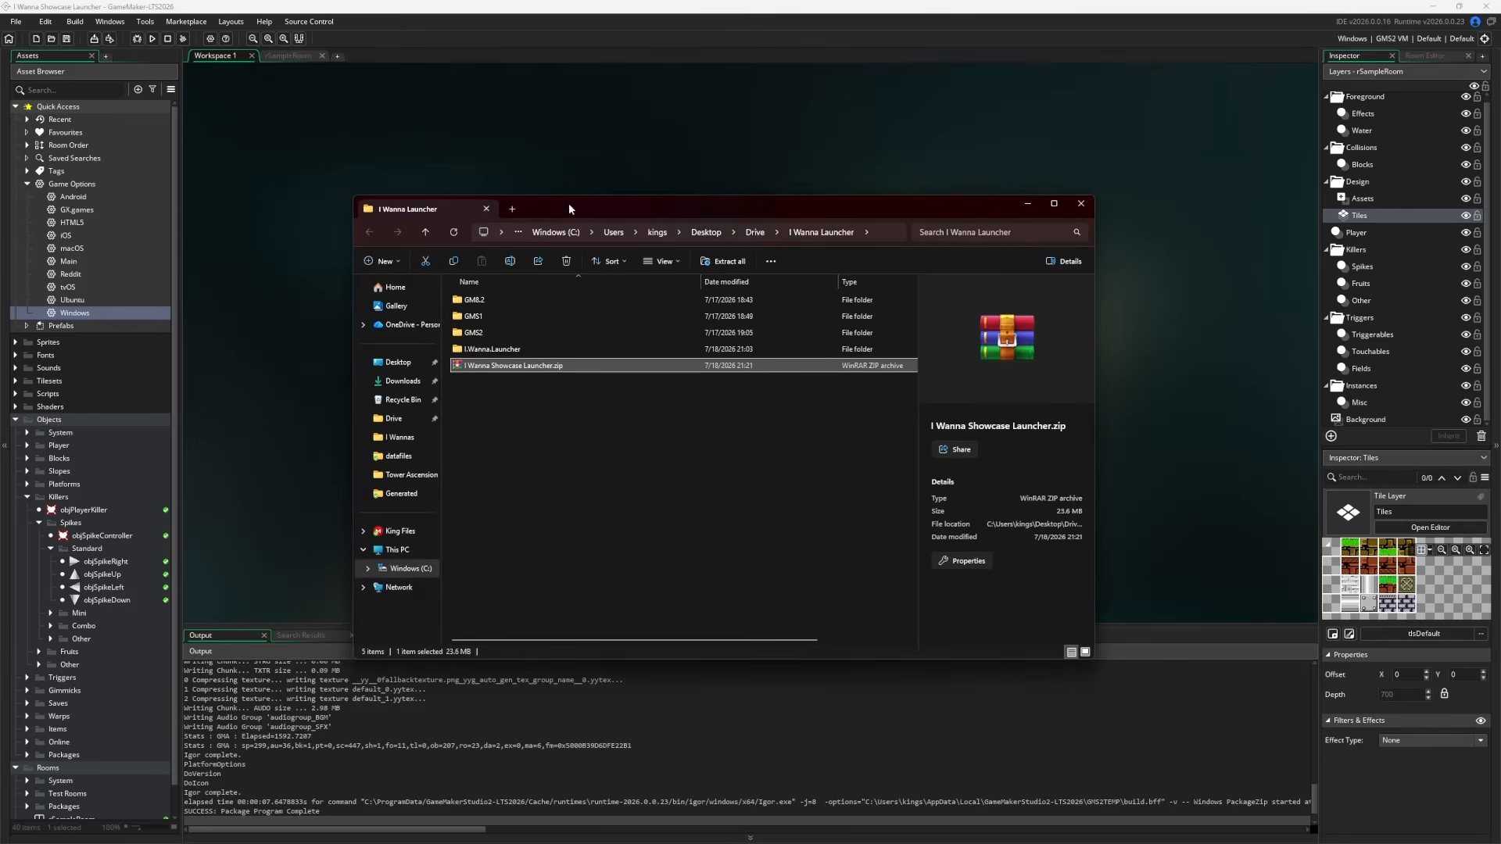
double_click(492, 366)
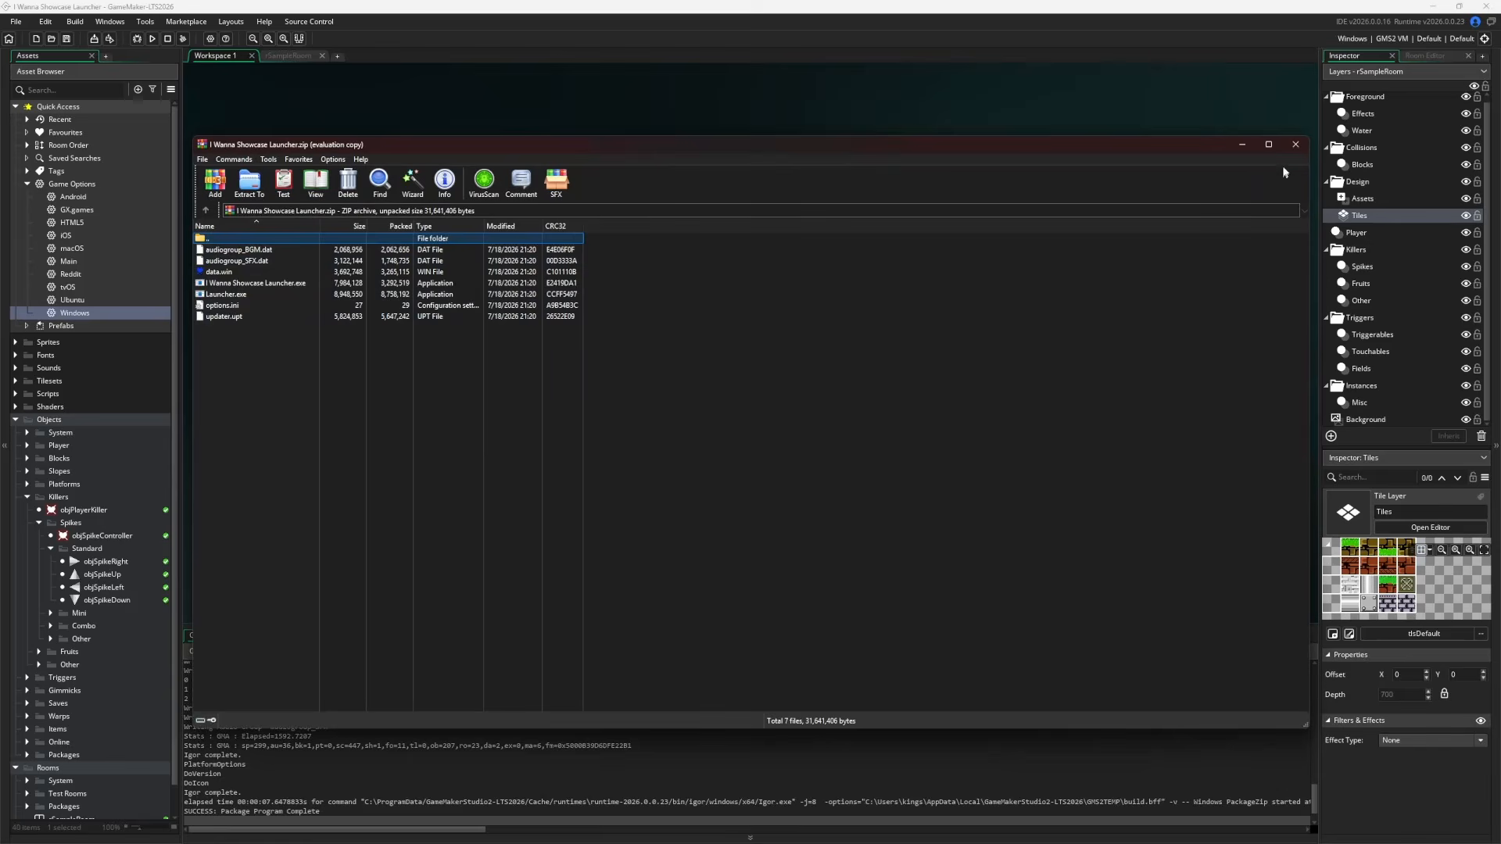
left_click(1295, 144)
Draft a new release from the repository's Releases page and create the tag 1.0.1.0
mouse_move(354, 835)
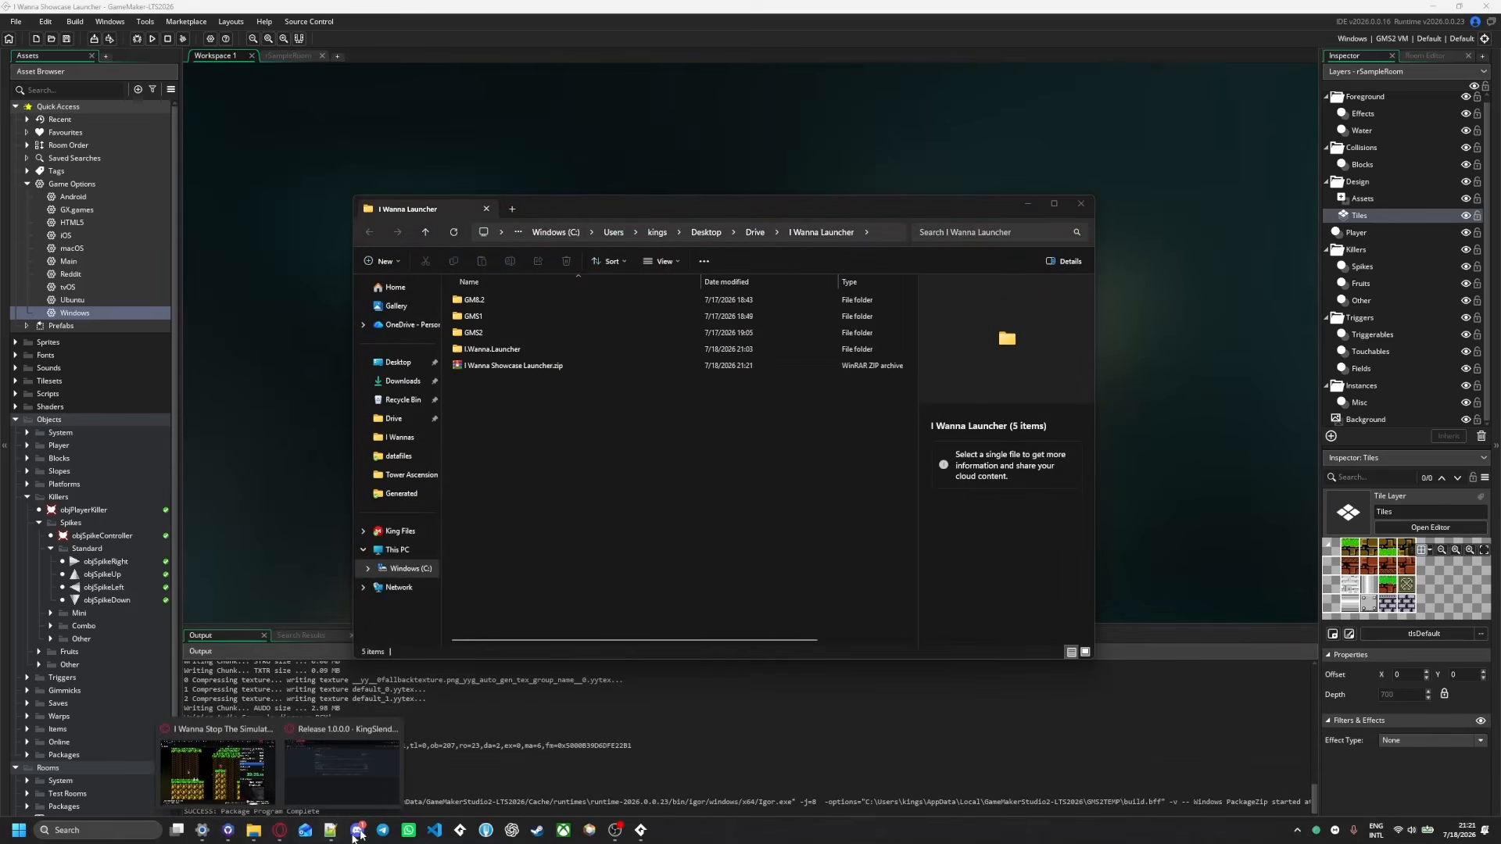
left_click(342, 766)
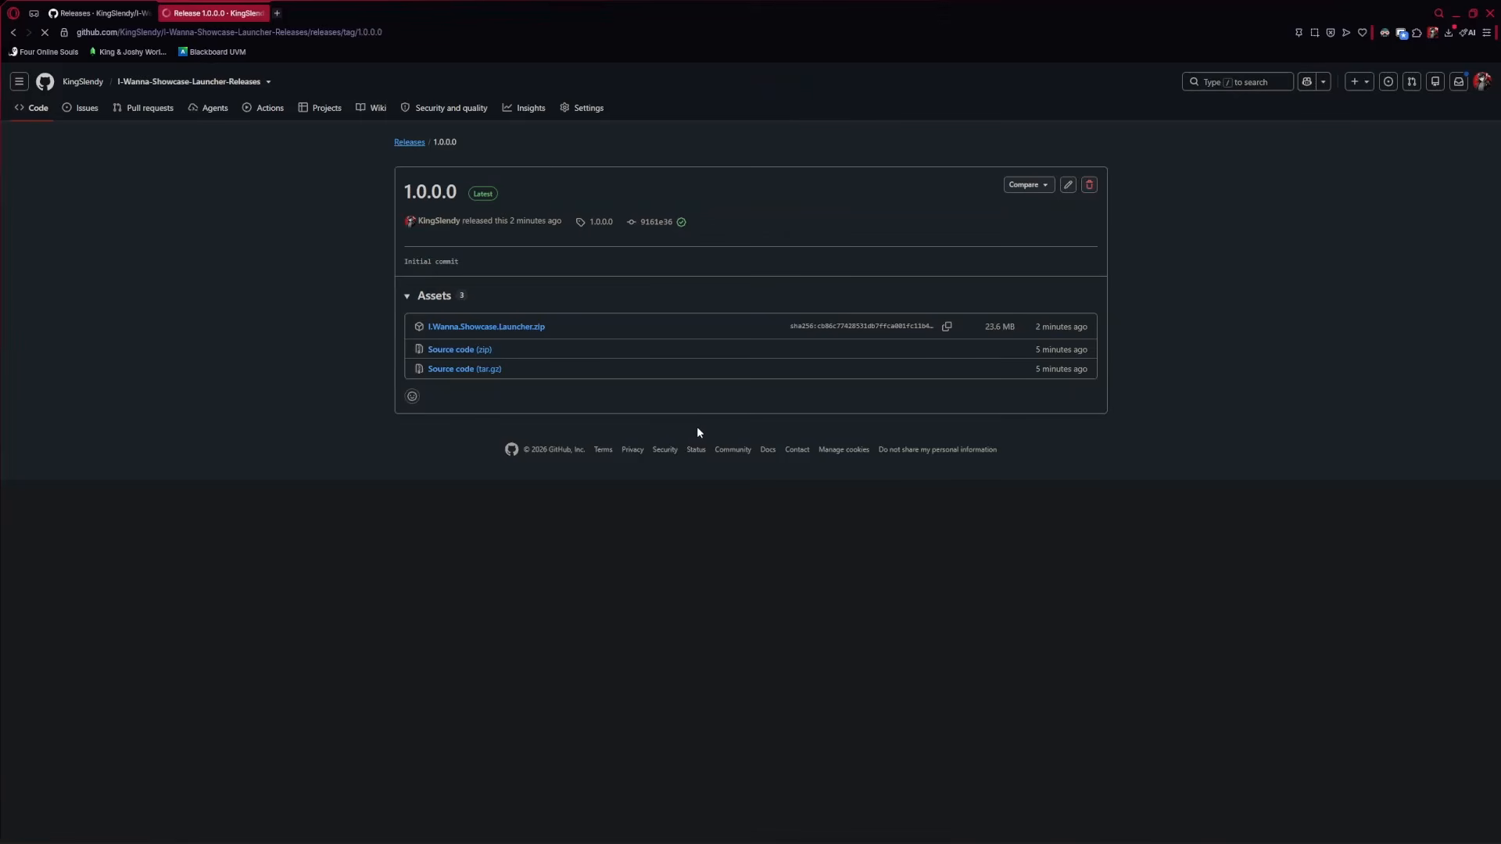
left_click(412, 142)
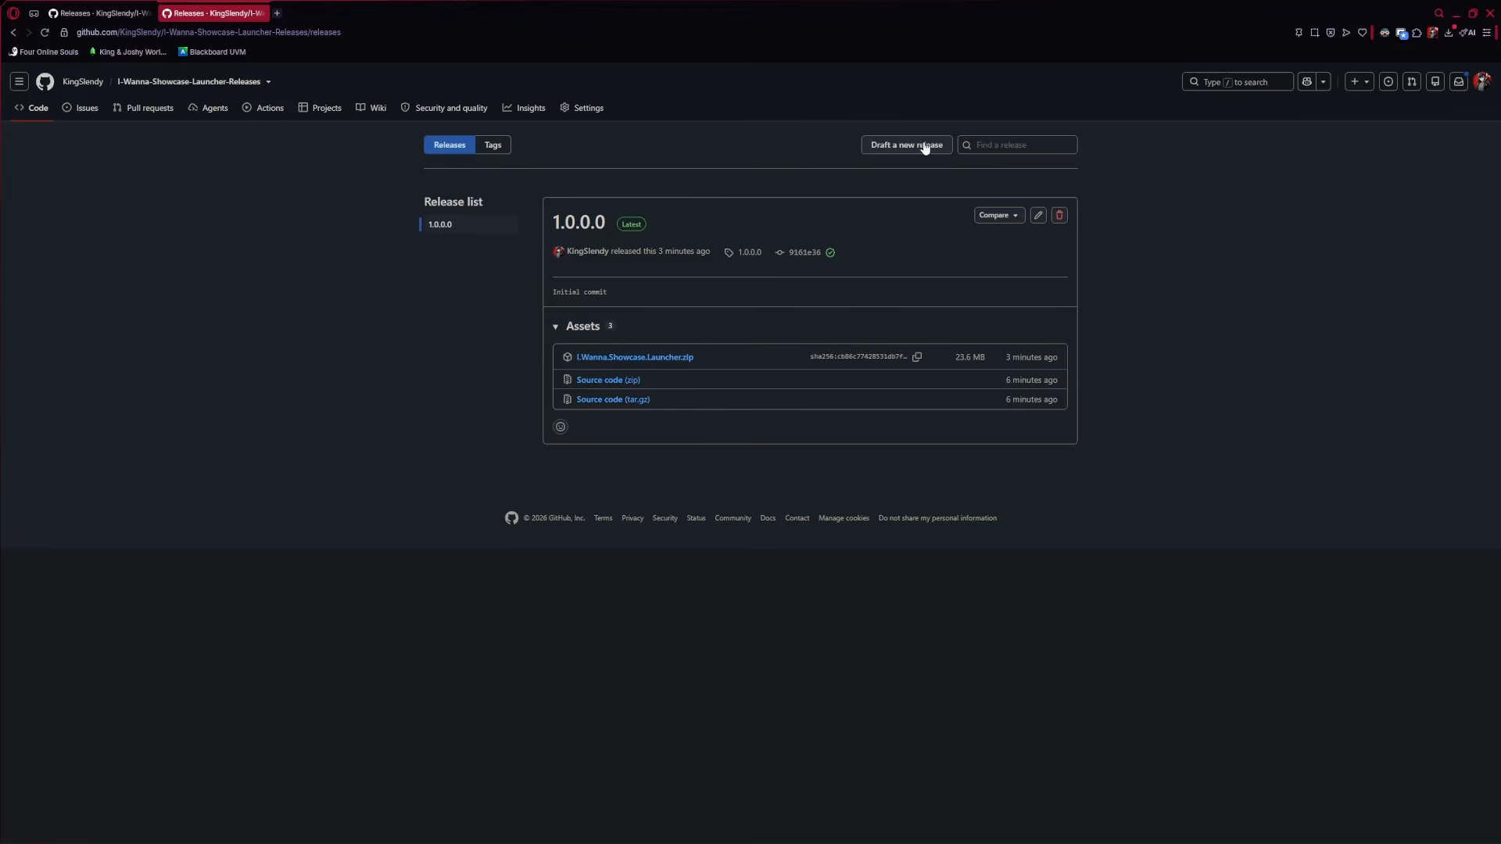
left_click(893, 148)
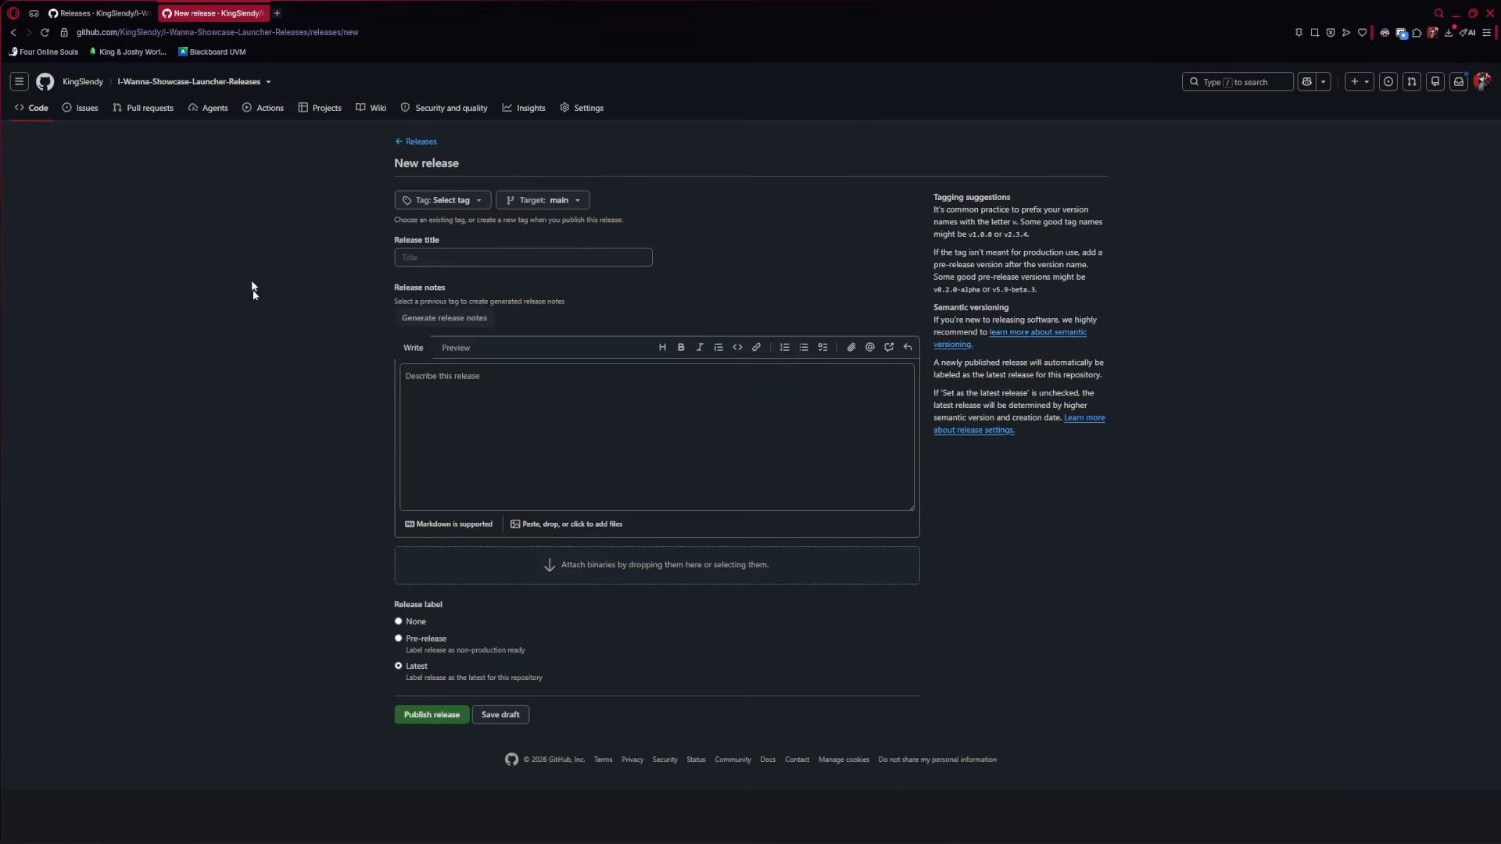
left_click(442, 200)
type("1.0.1.0")
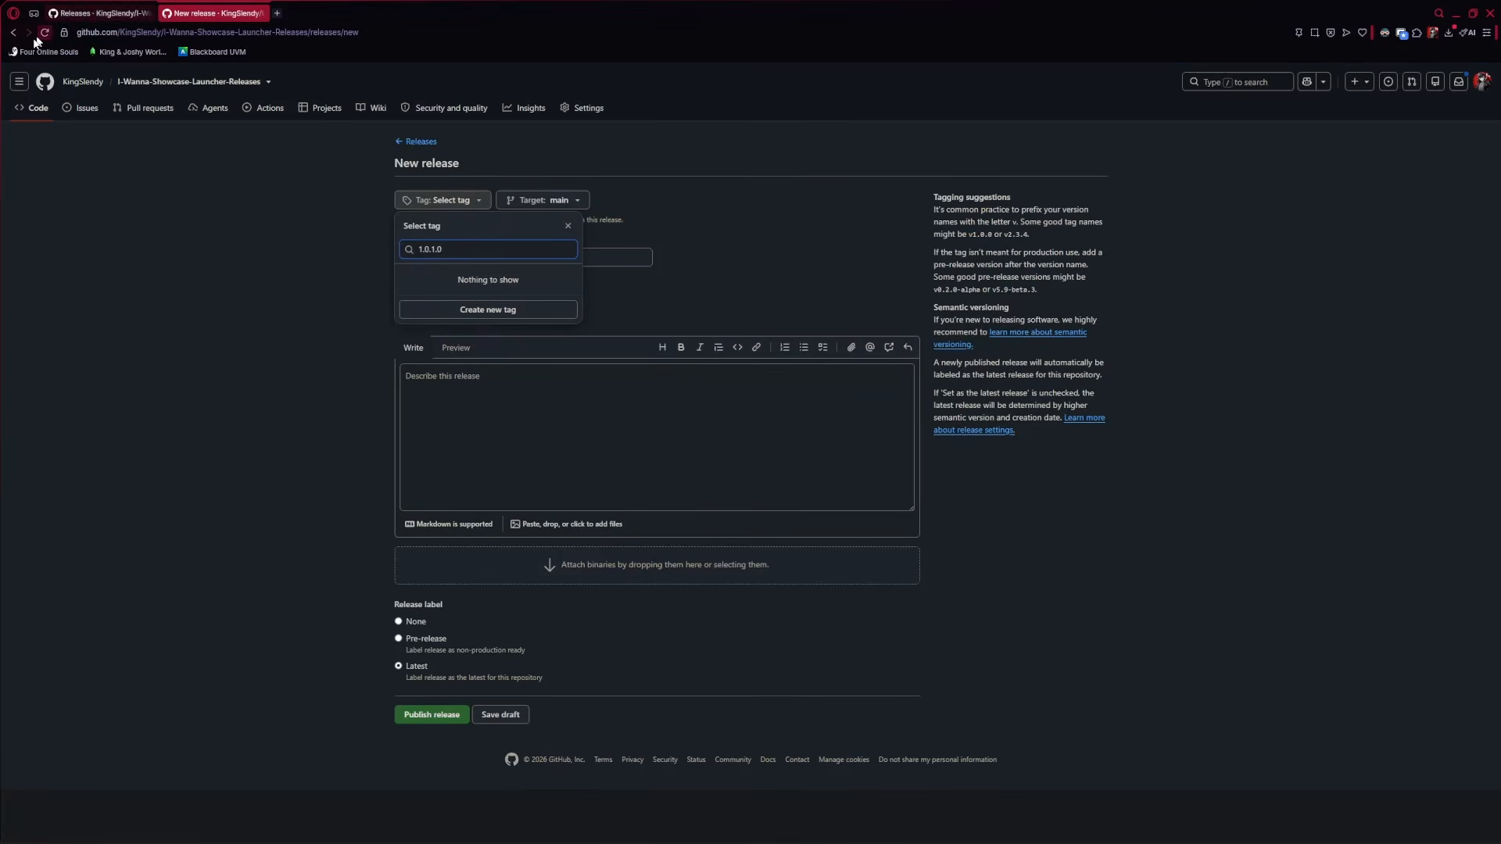
left_click(506, 311)
left_click(816, 511)
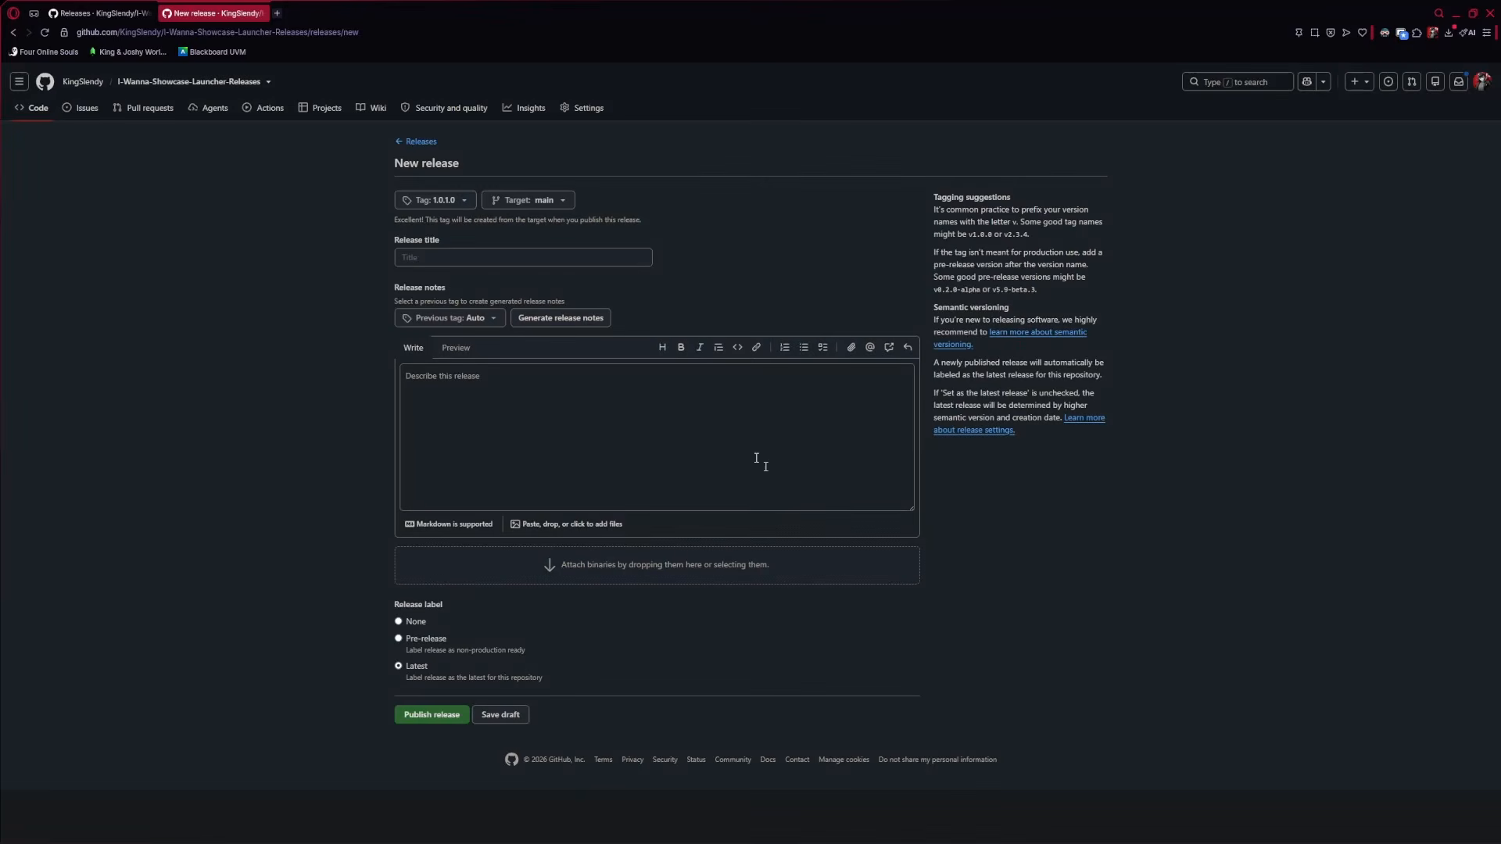
Enter 1.0.1.0 as the release title
left_click(421, 259)
type("1.0.1.0")
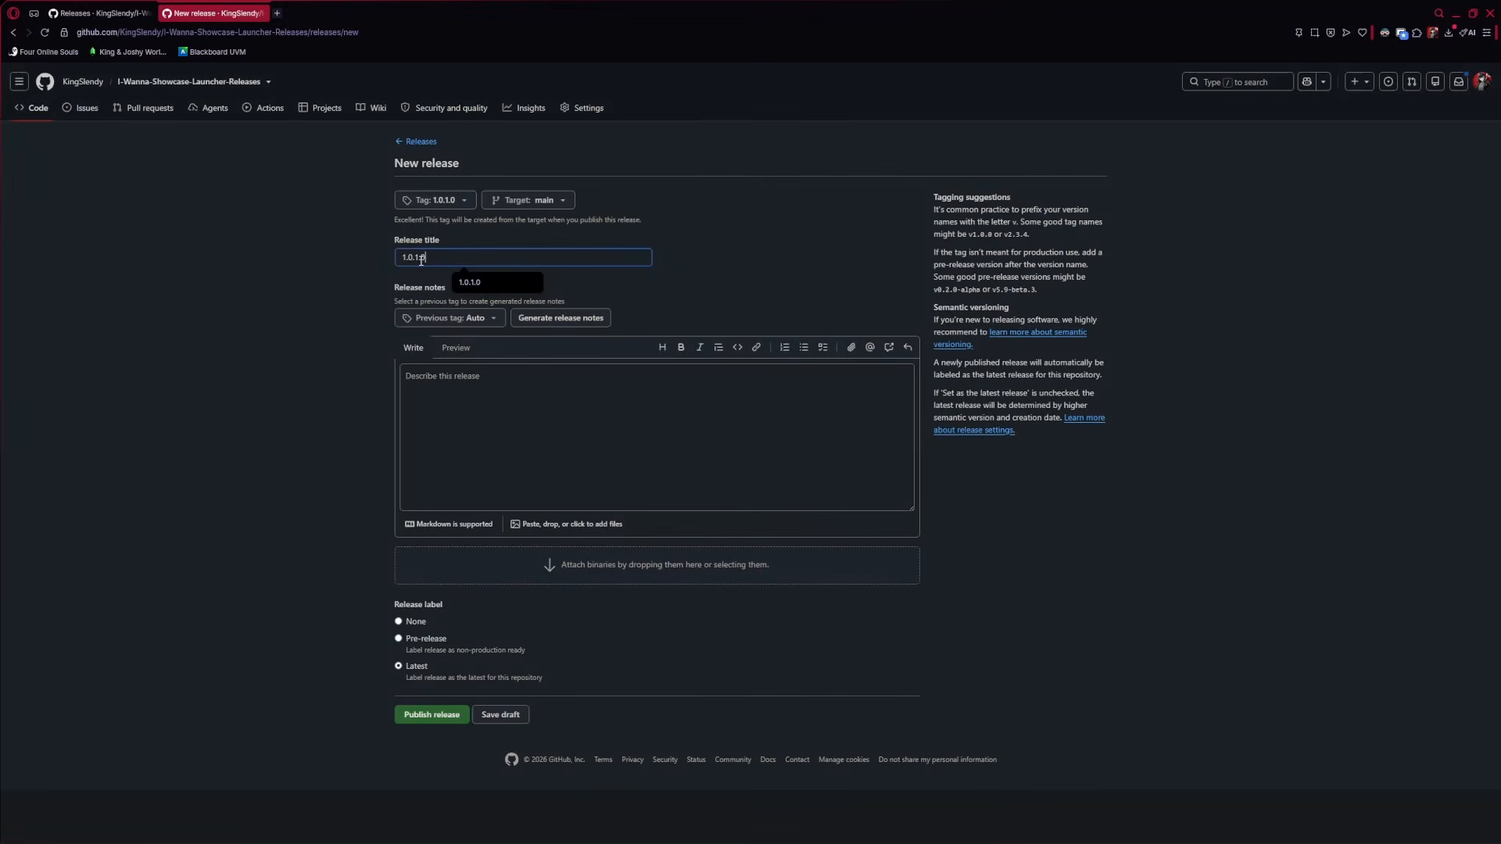
left_click(478, 425)
left_click(274, 379)
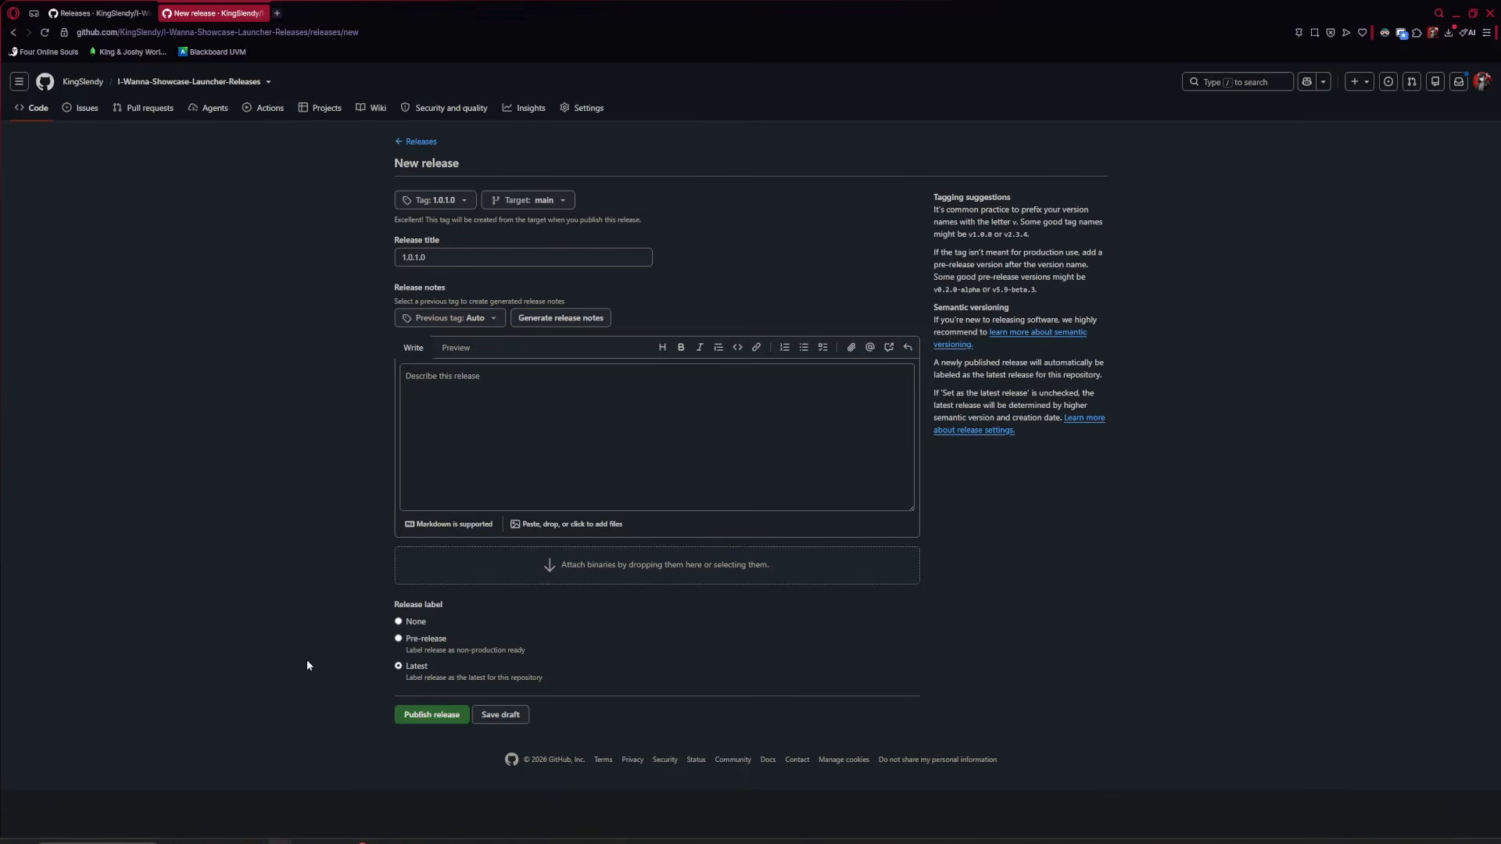
Attach I Wanna Showcase Launcher.zip to the release by dragging it from the I Wanna Launcher folder
mouse_move(254, 831)
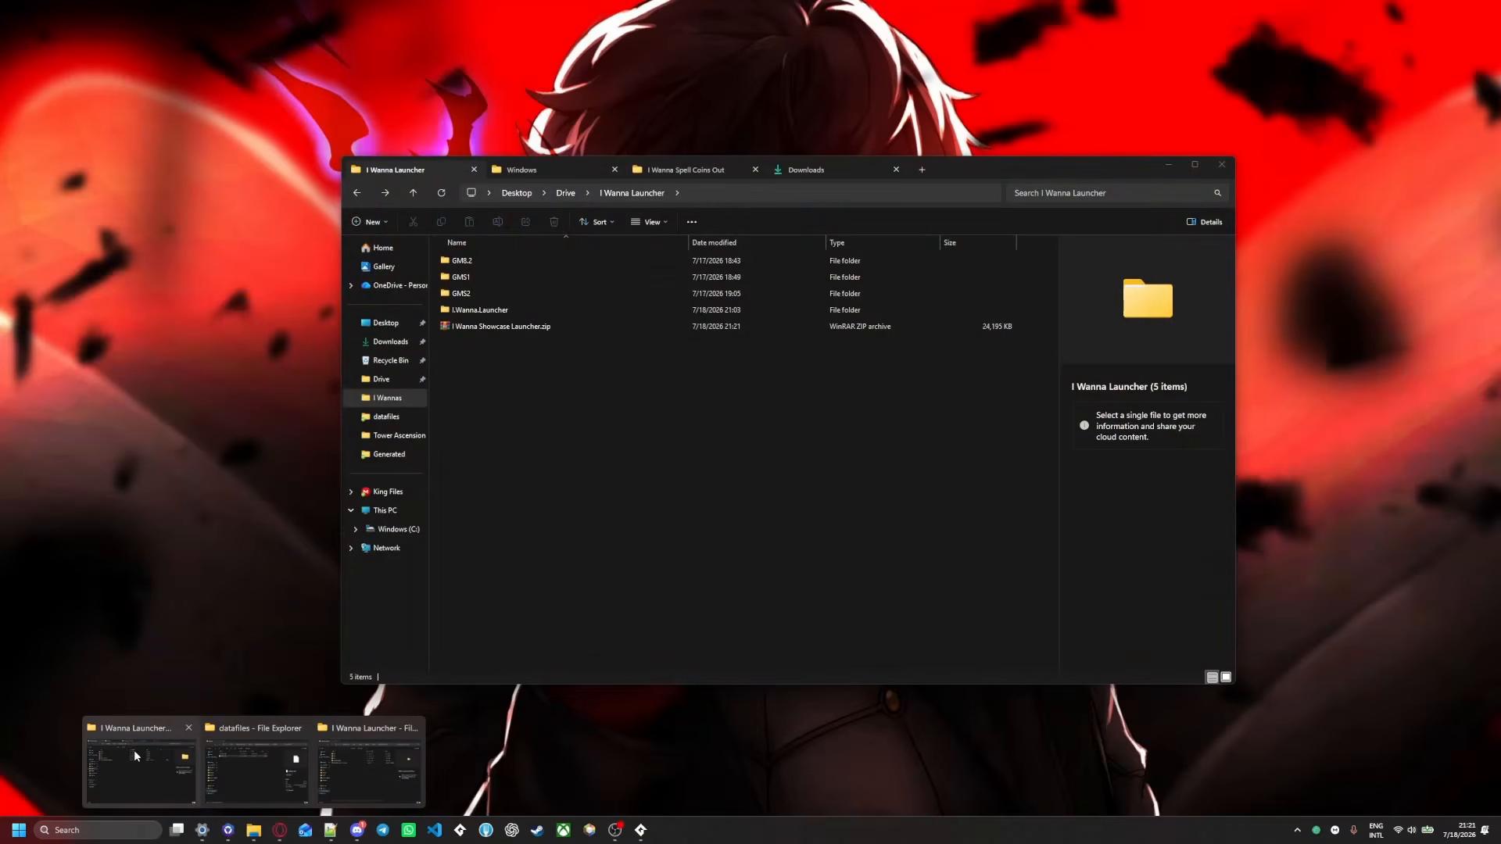
left_click(133, 749)
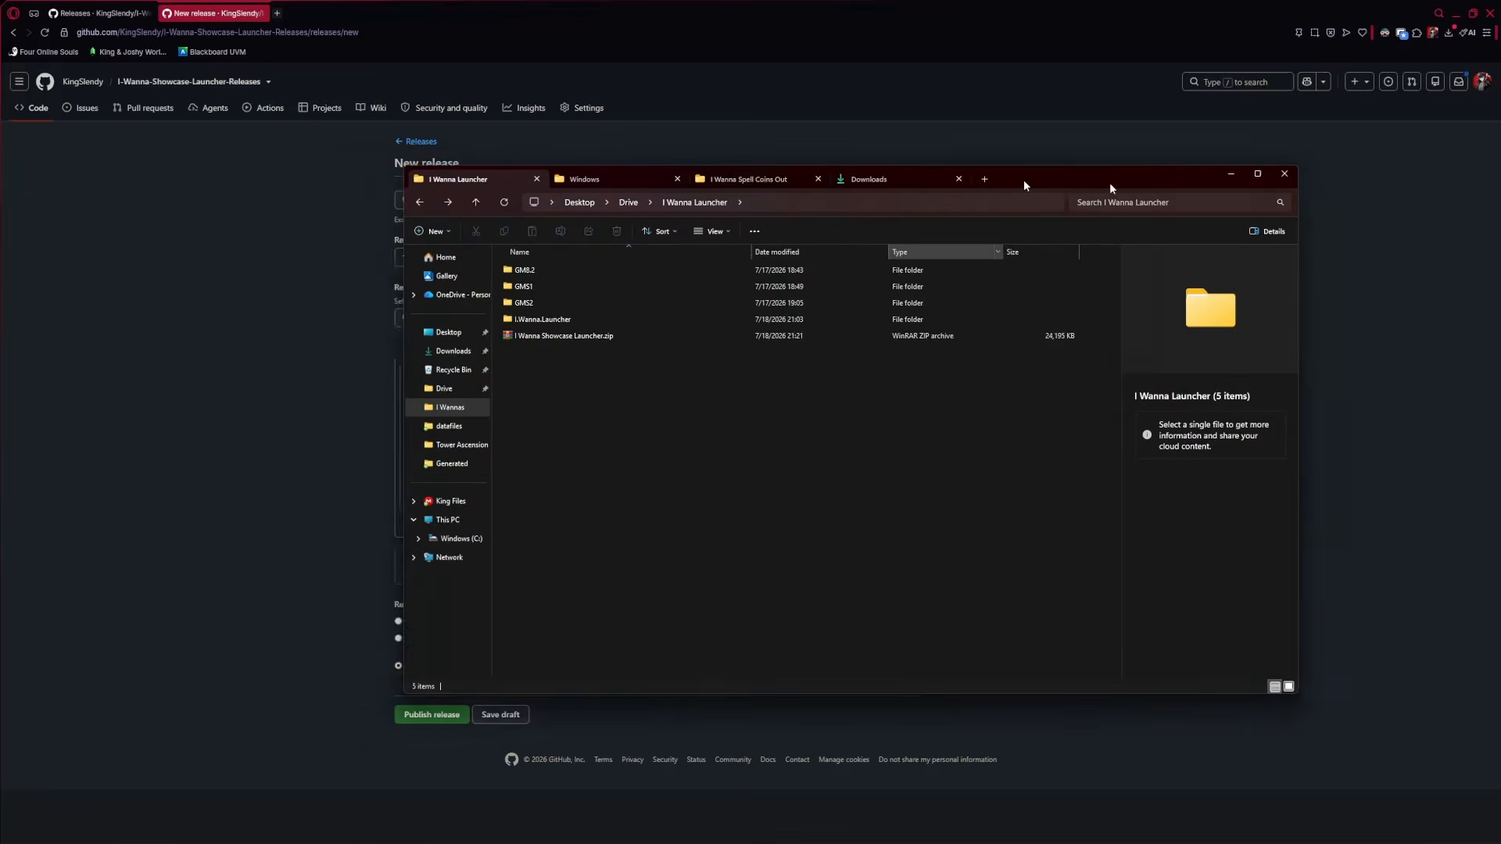
left_click_drag(1109, 181, 1448, 191)
left_click(889, 350)
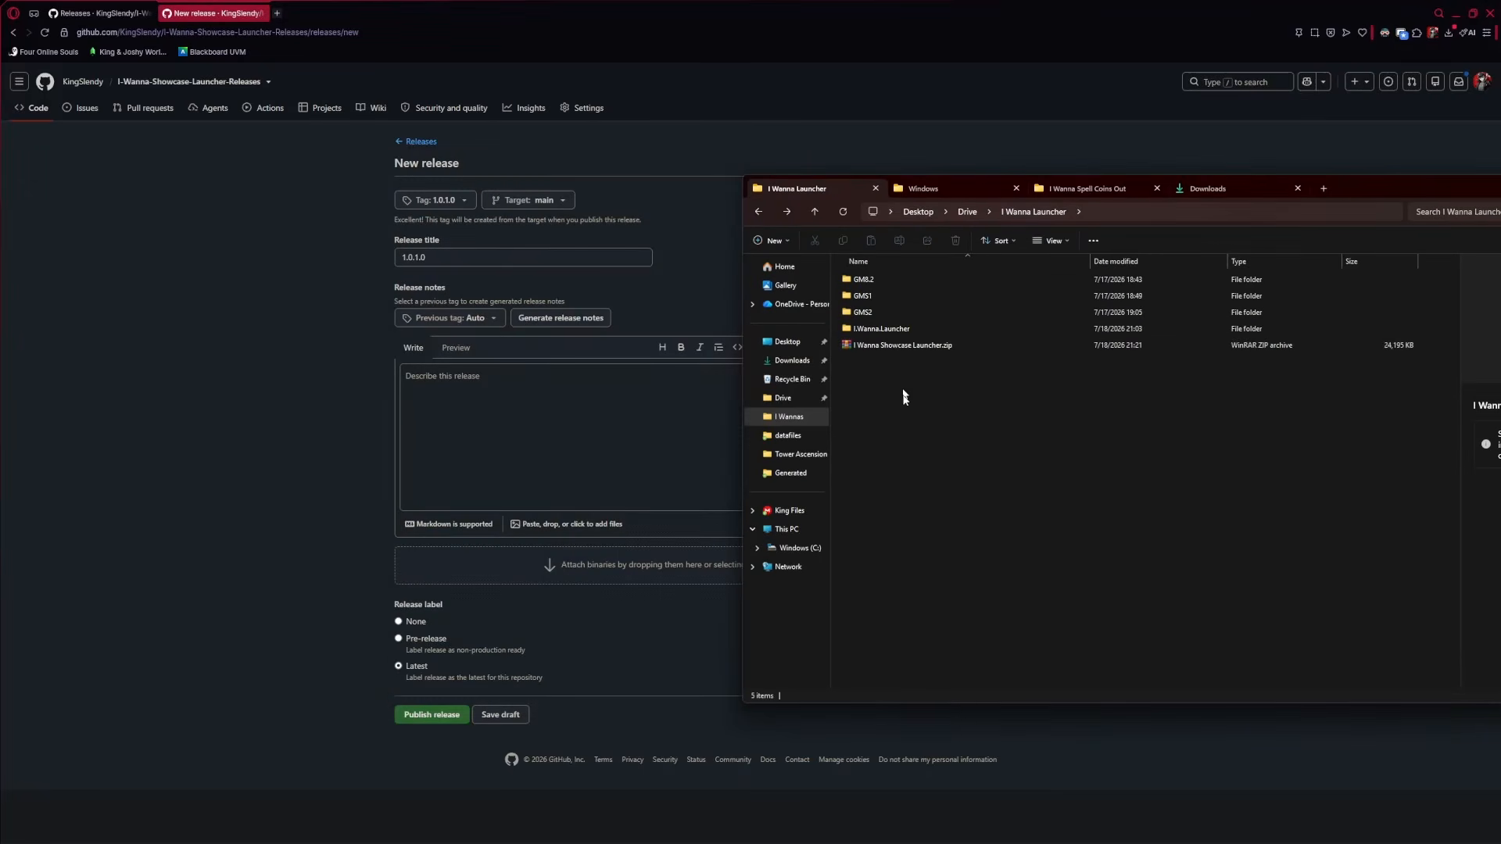
left_click(921, 350)
left_click_drag(892, 354, 504, 557)
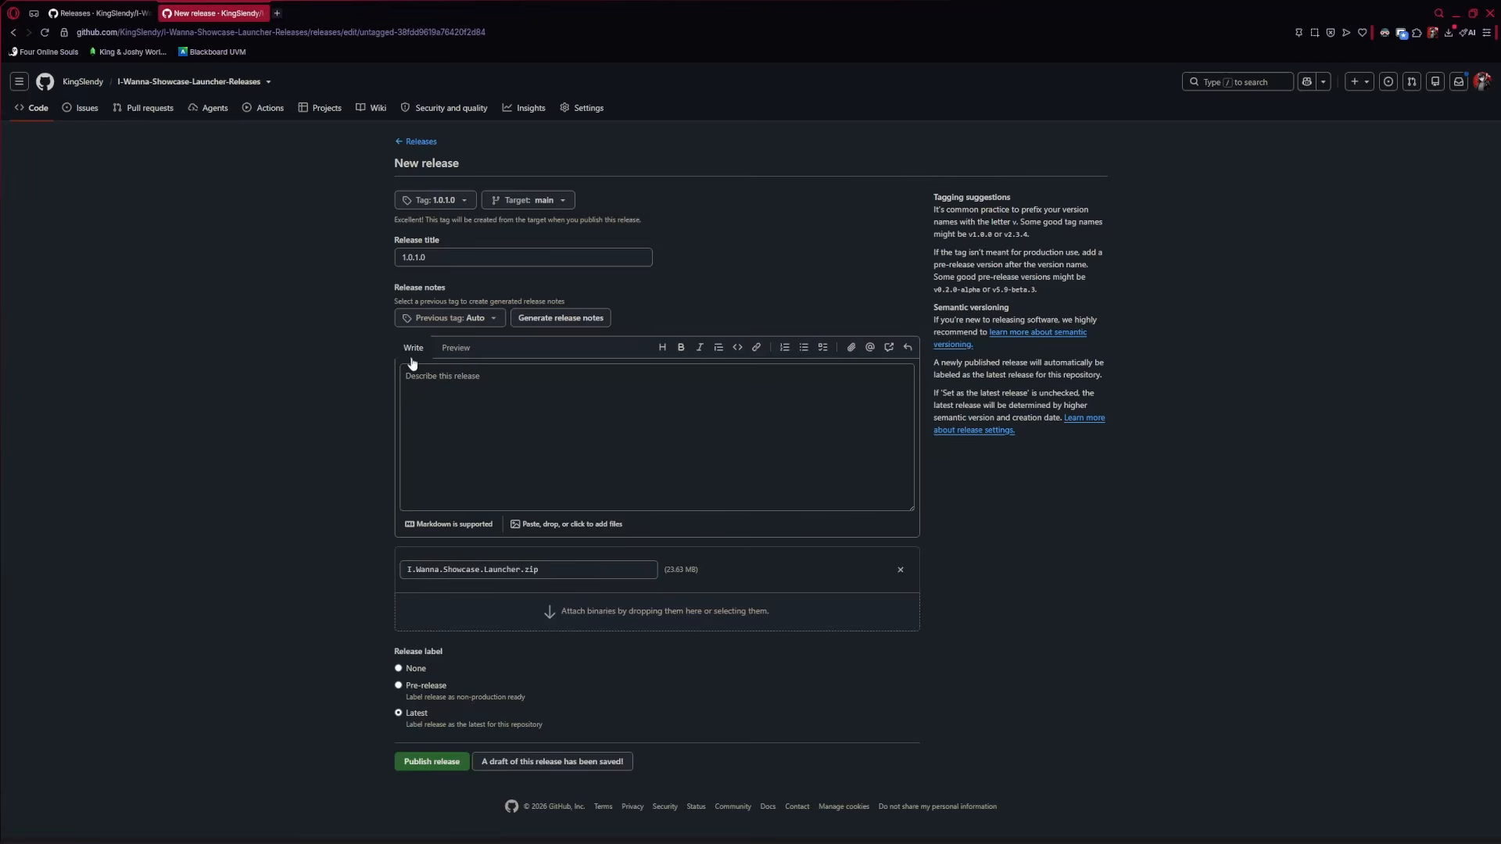
Publish release 1.0.1.0 and check it appears above 1.0.0.0
left_click(422, 765)
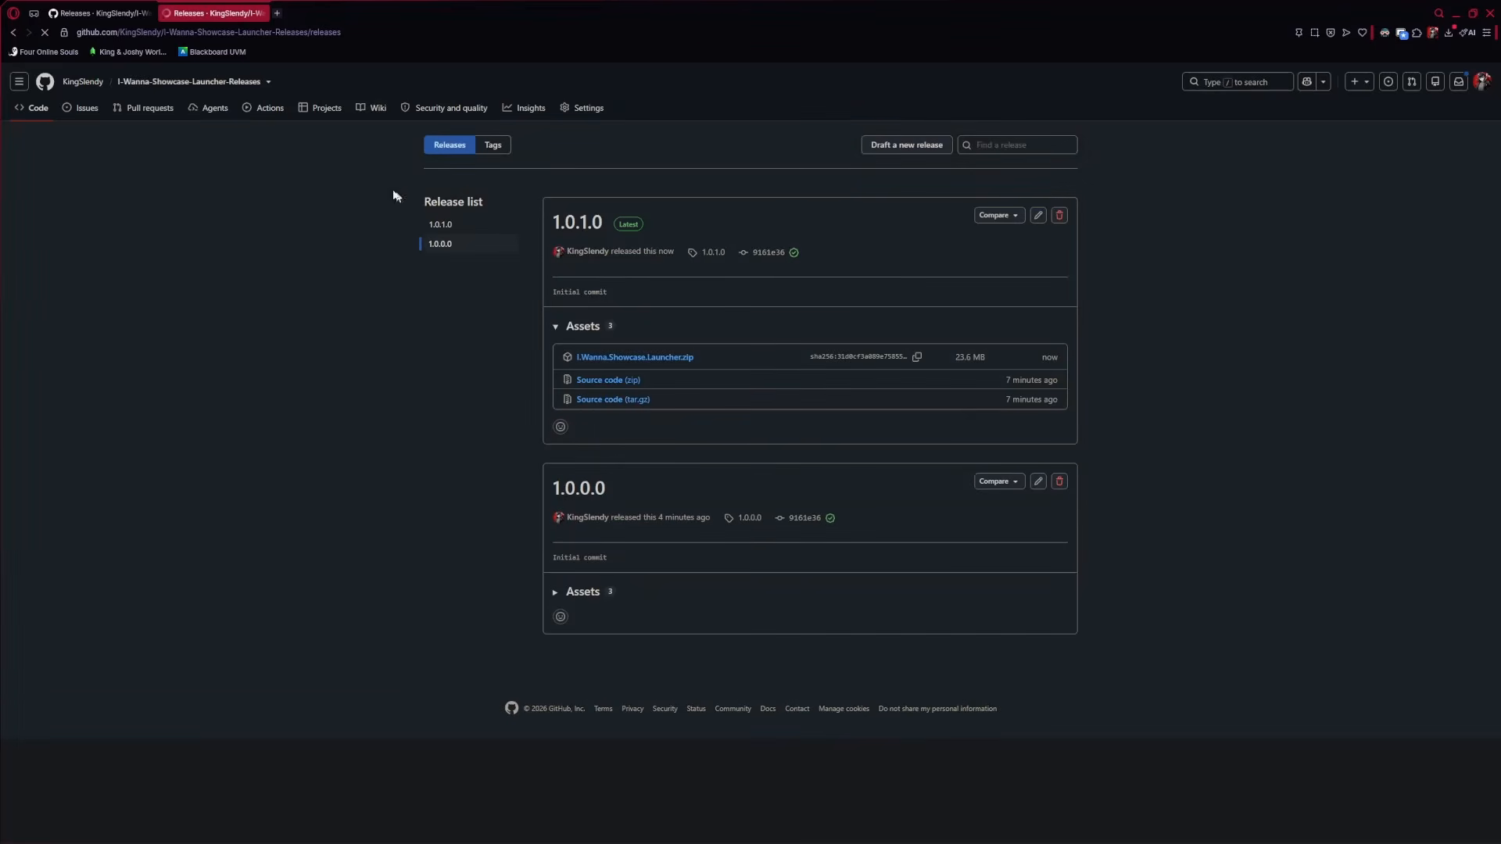
left_click_drag(600, 498, 545, 495)
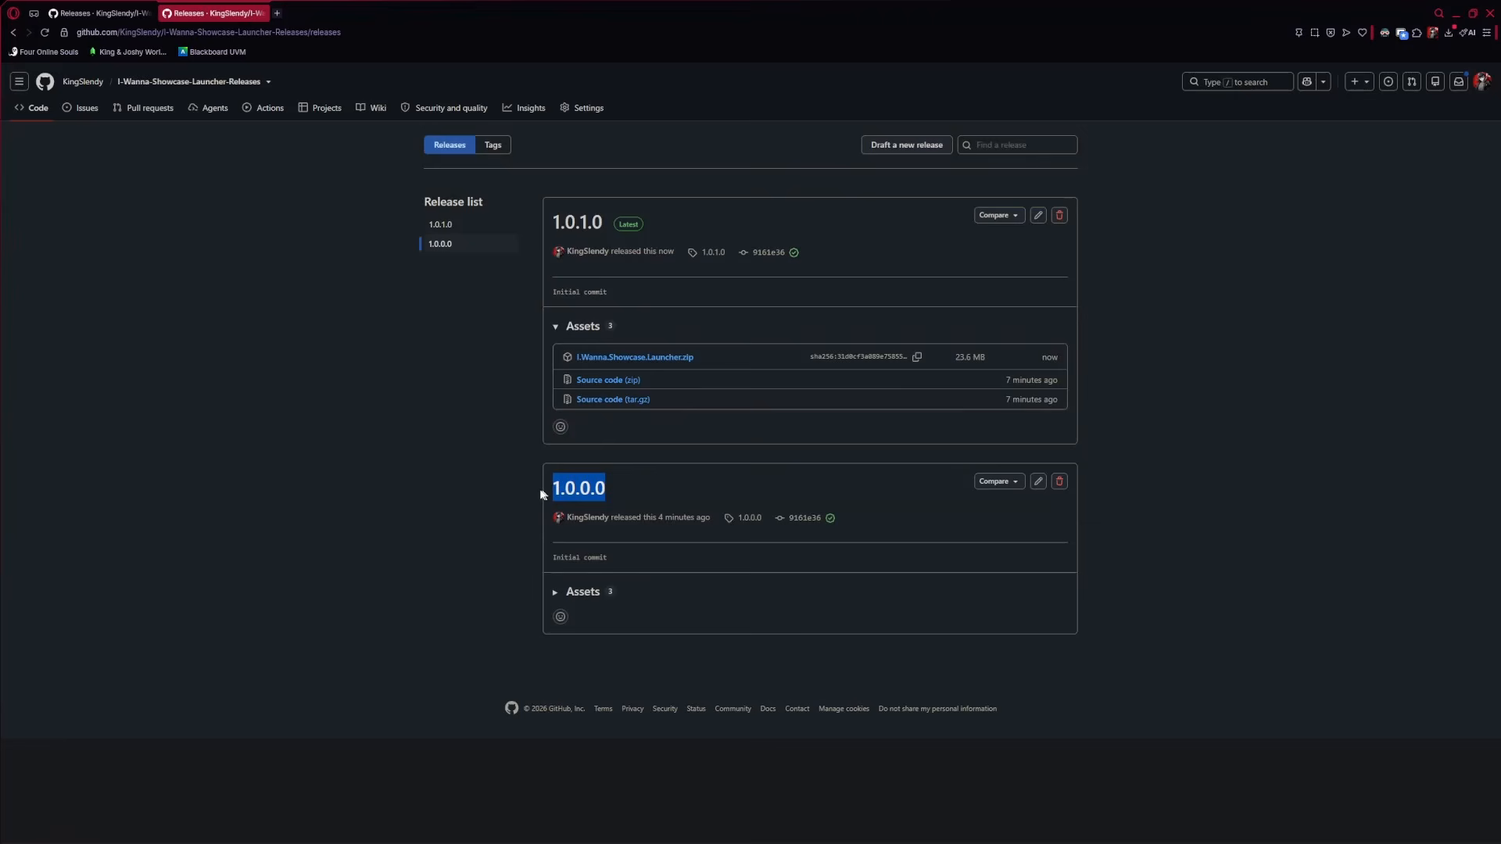
left_click(392, 524)
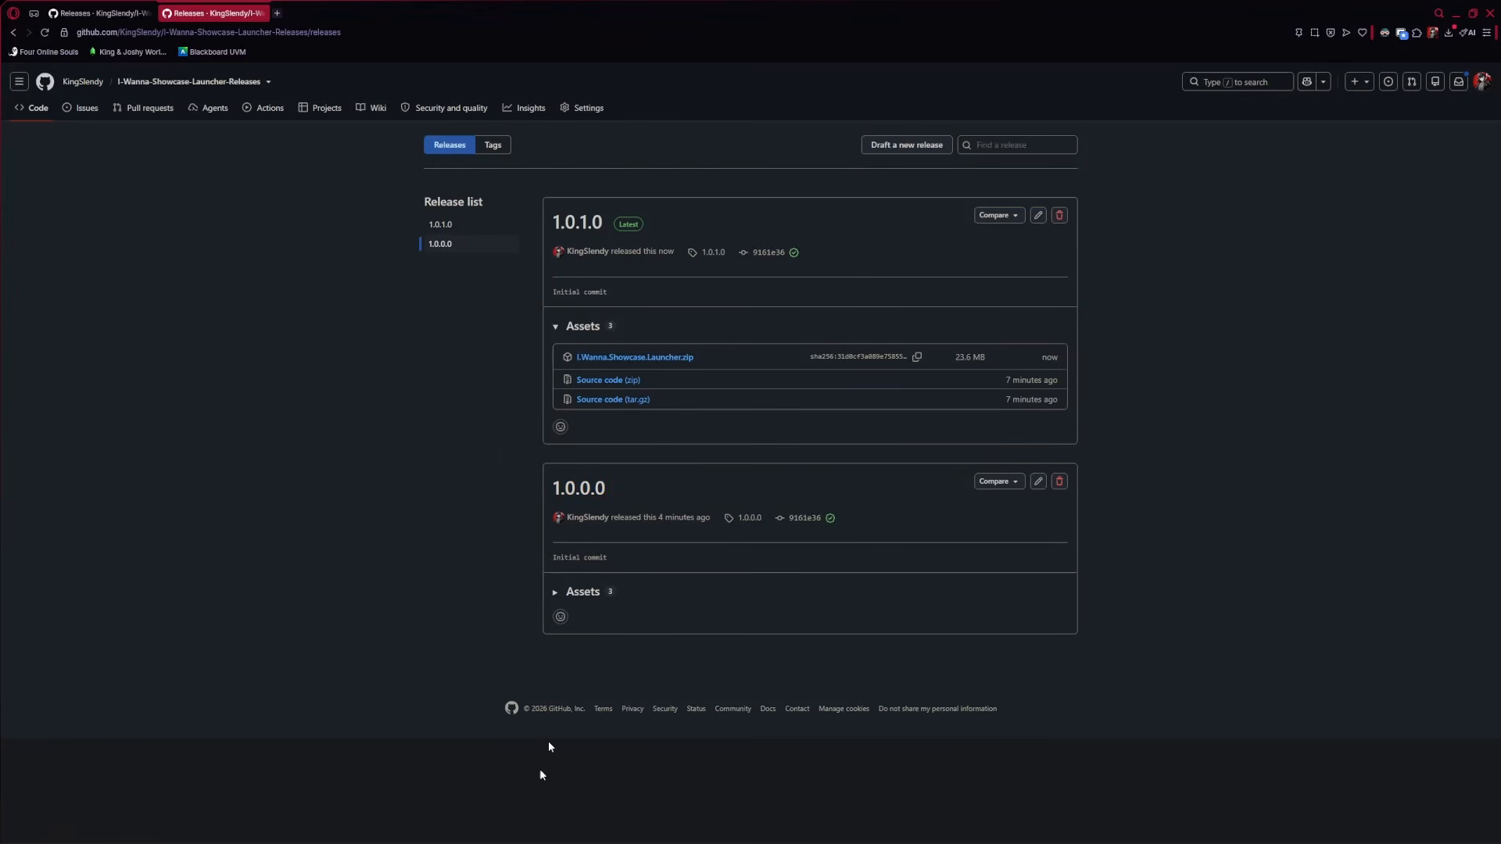
Open the I Wanna Showcase Launcher folder inside I Wannas
mouse_move(254, 831)
left_click(137, 774)
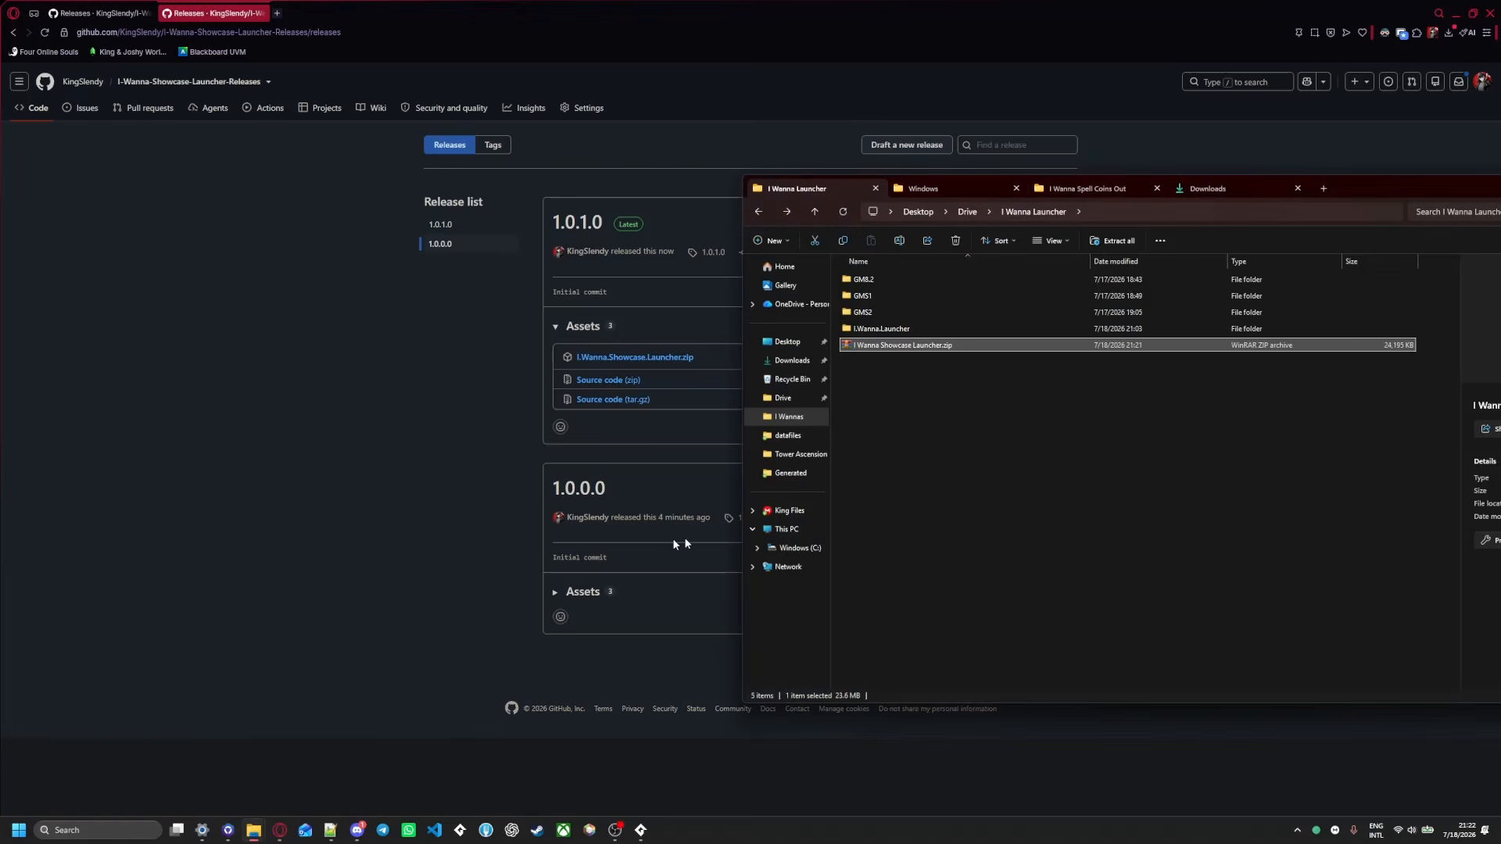
left_click_drag(1300, 204, 895, 235)
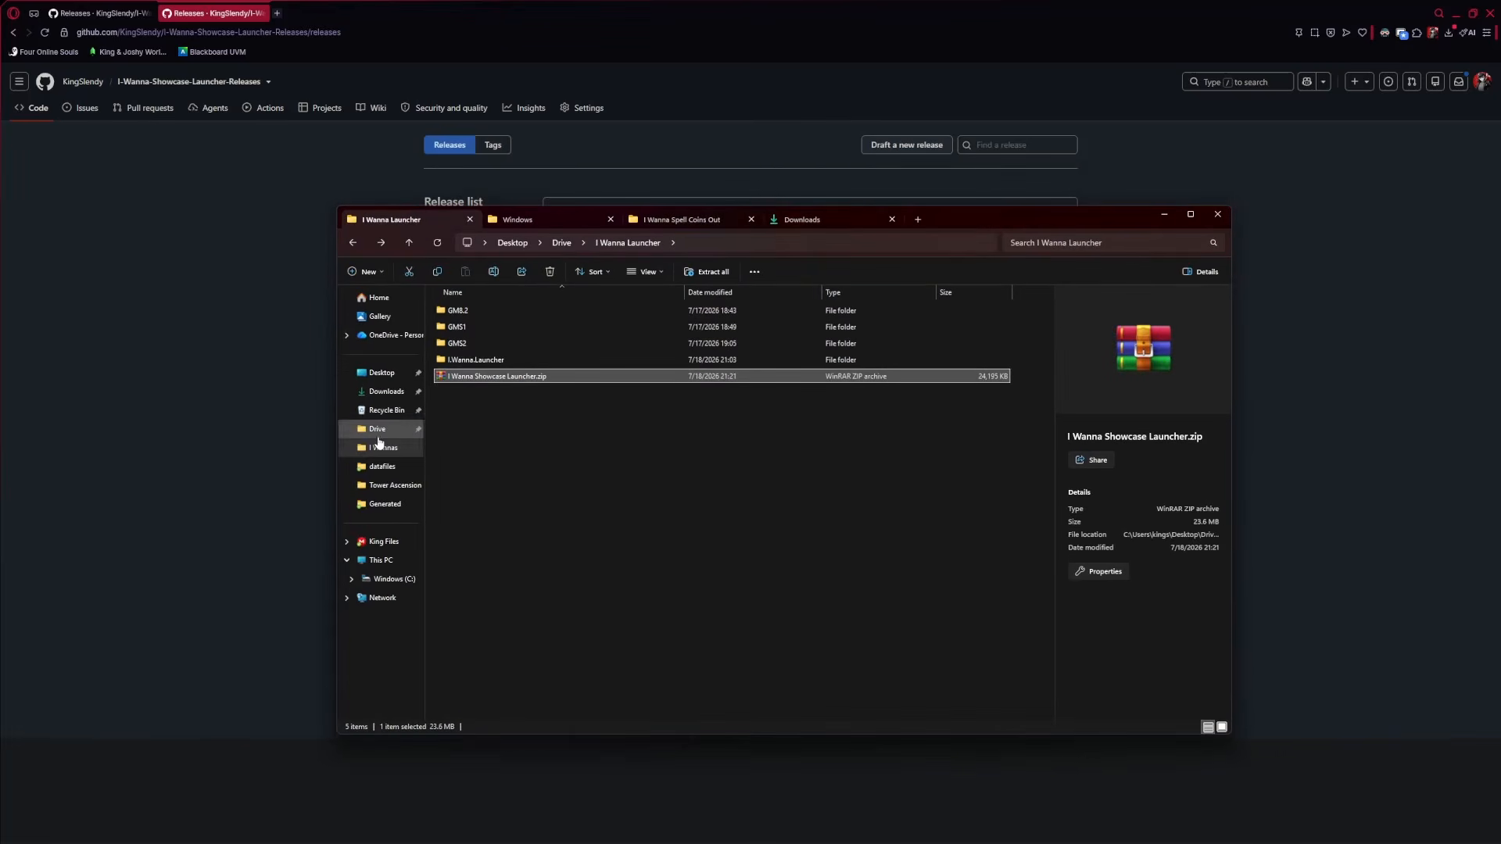
double_click(810, 327)
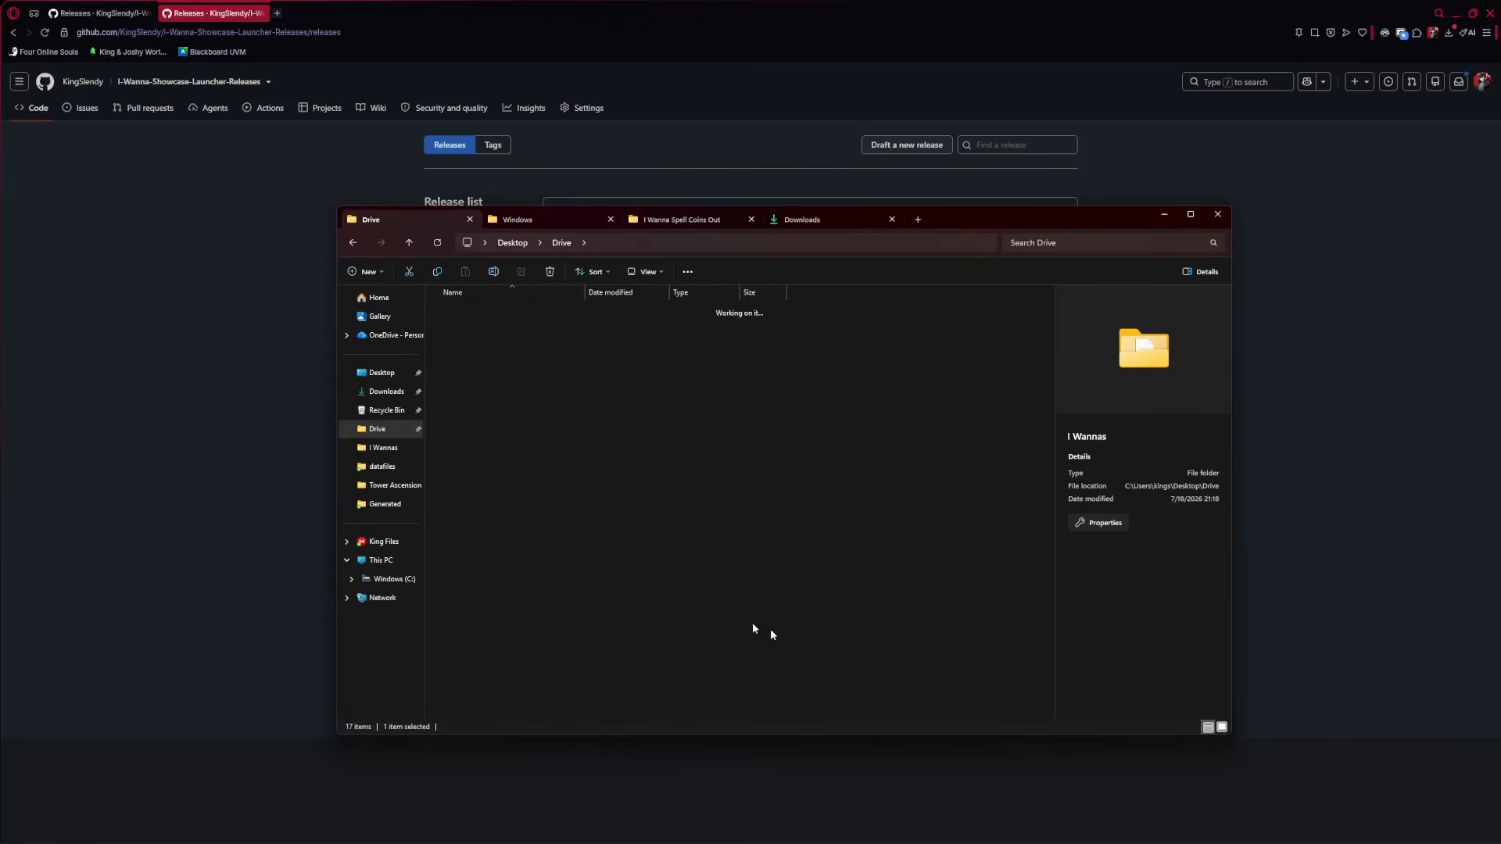
type("i wanna sho")
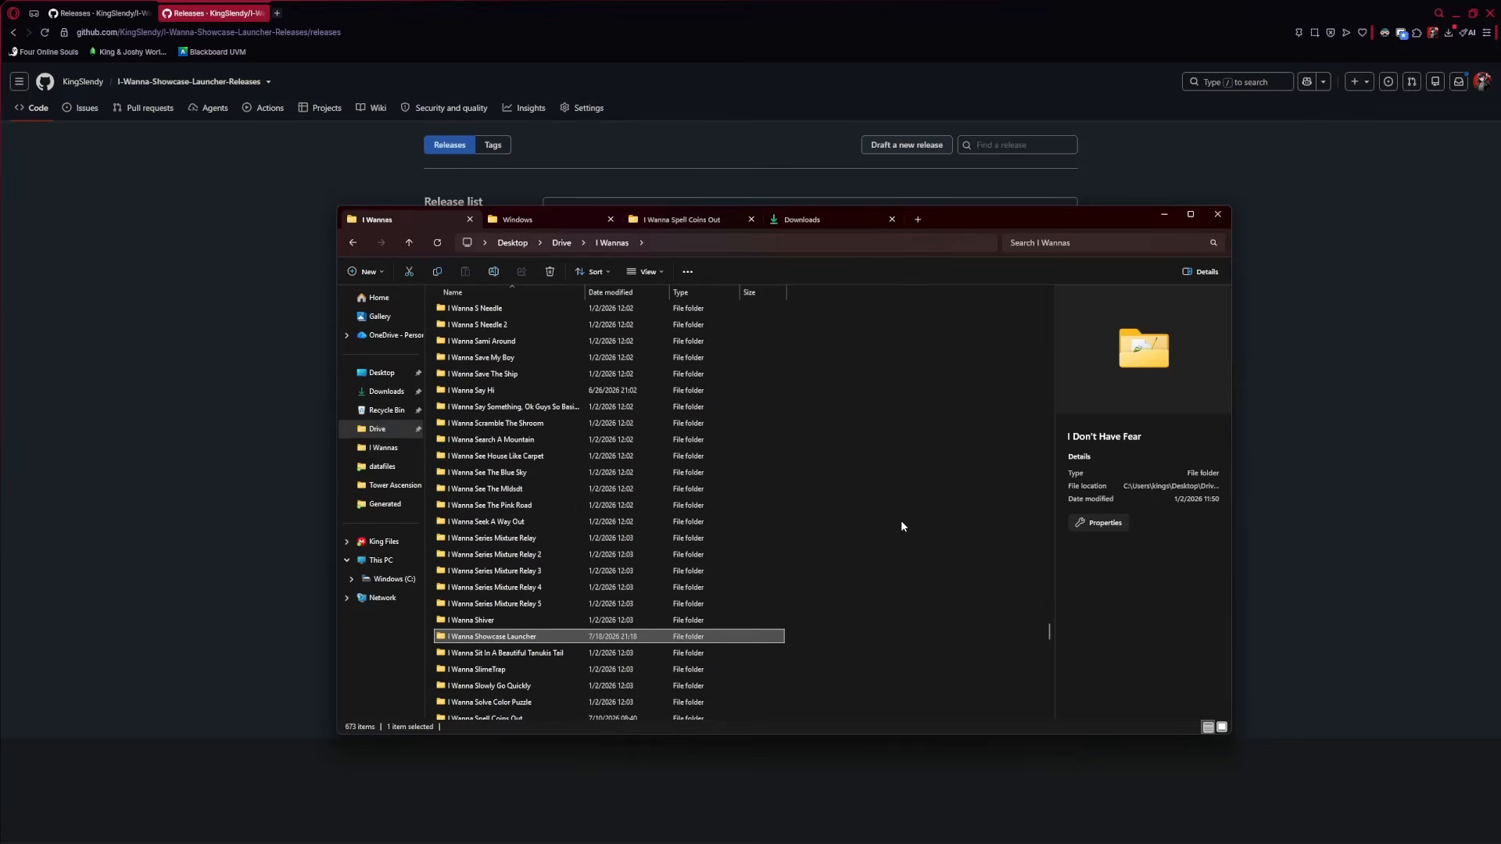
double_click(500, 636)
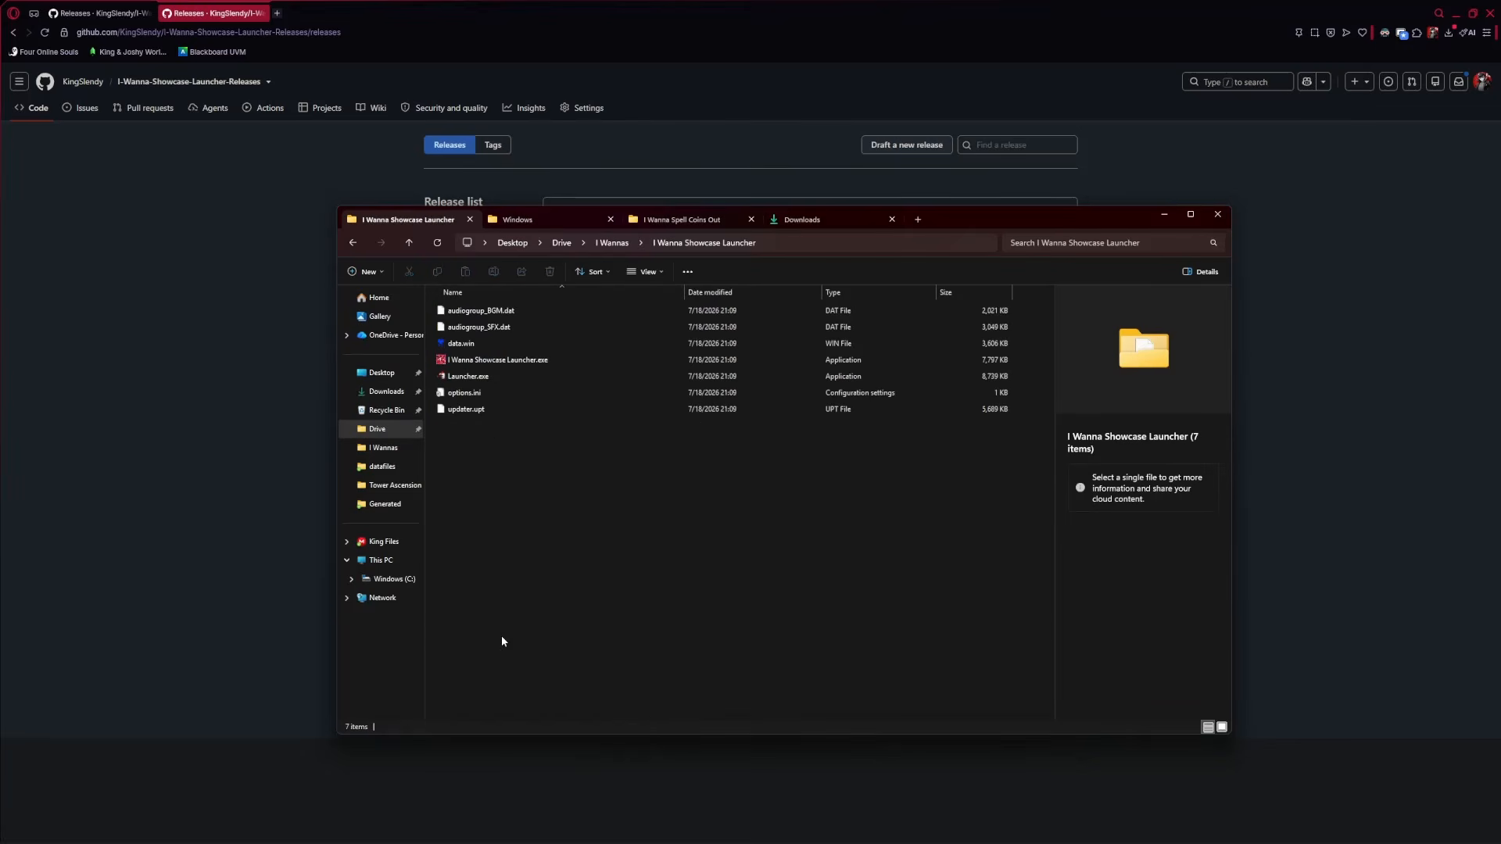
Run the I Wanna Showcase Launcher game executable, load a save, then quit
left_click(485, 361)
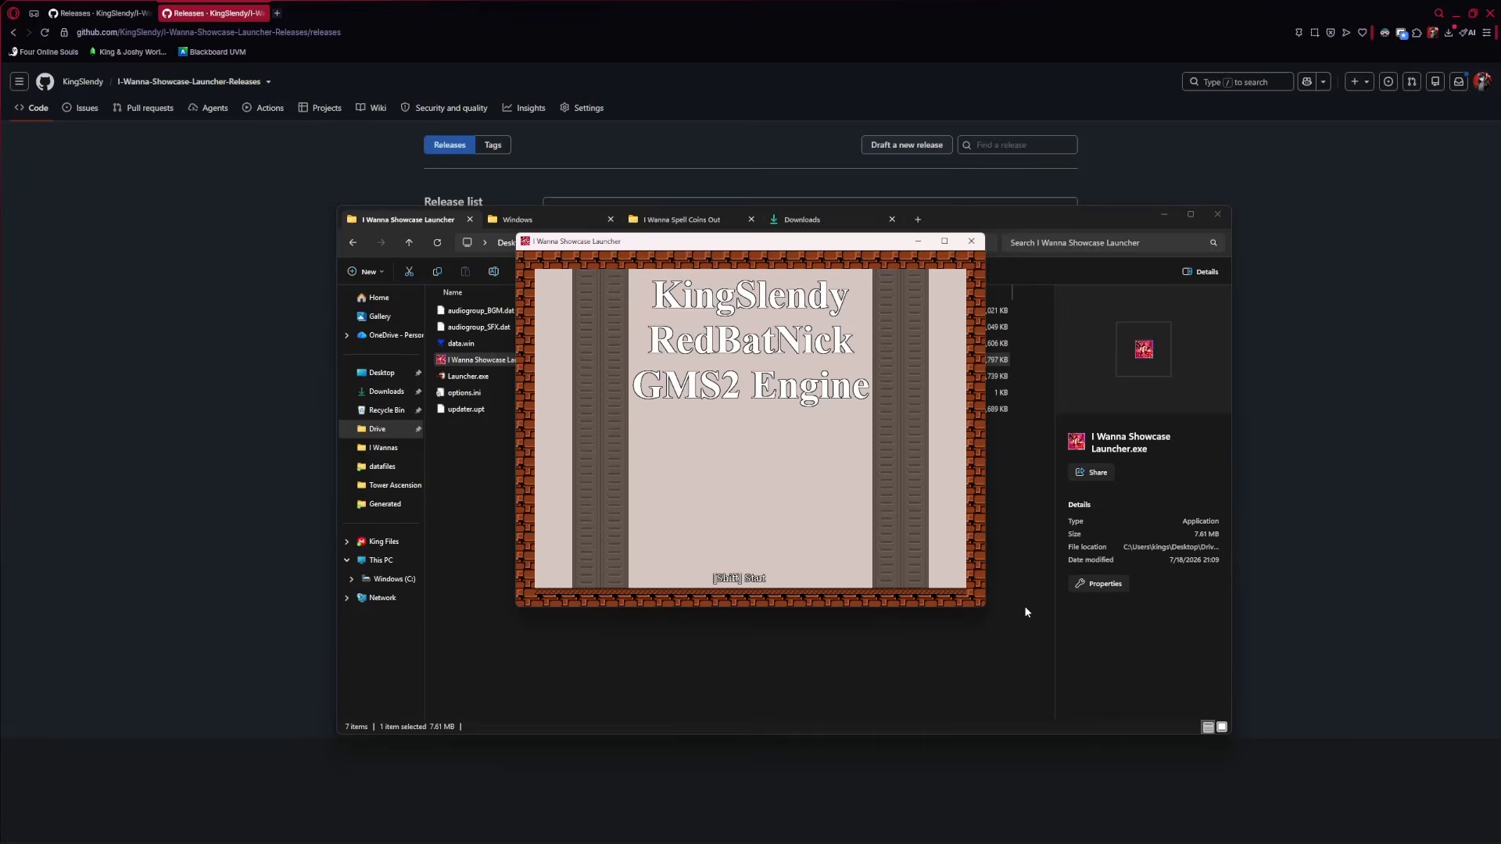
key("shift")
key("shift")
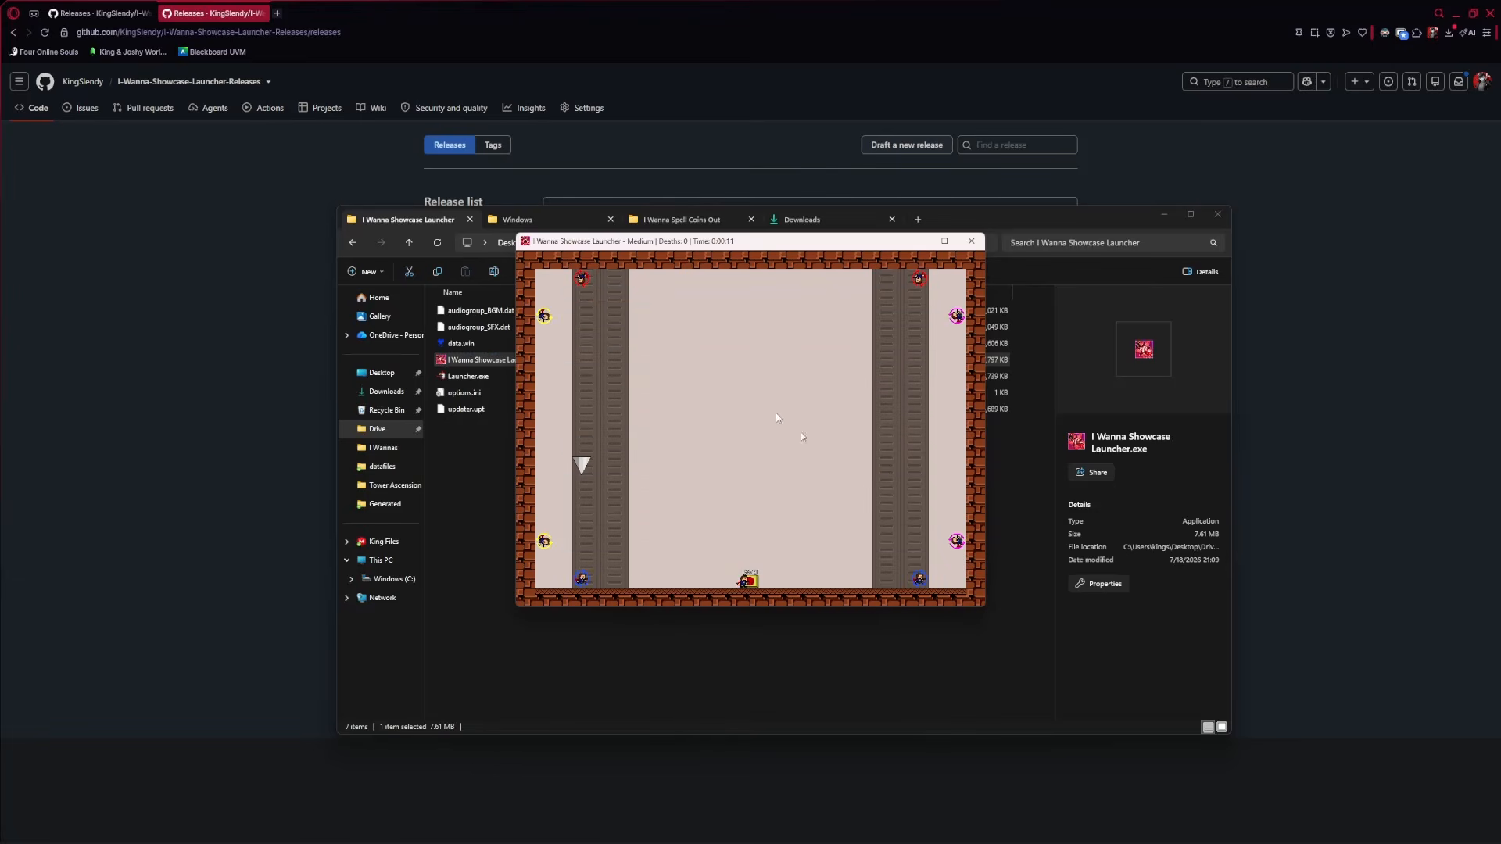
key("Escape")
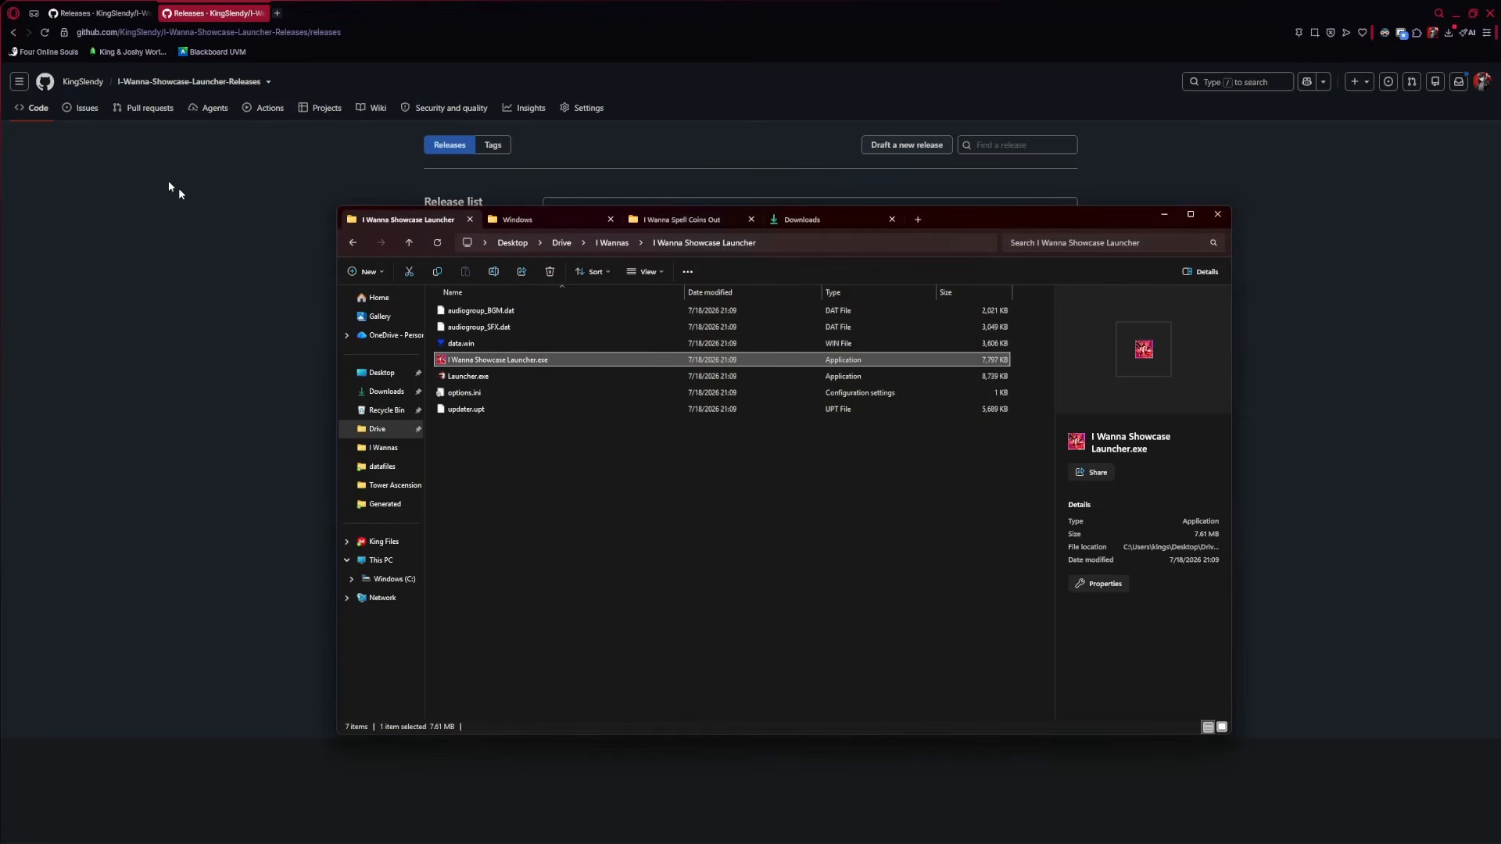
Run Launcher.exe and load the first save slot's level
double_click(475, 377)
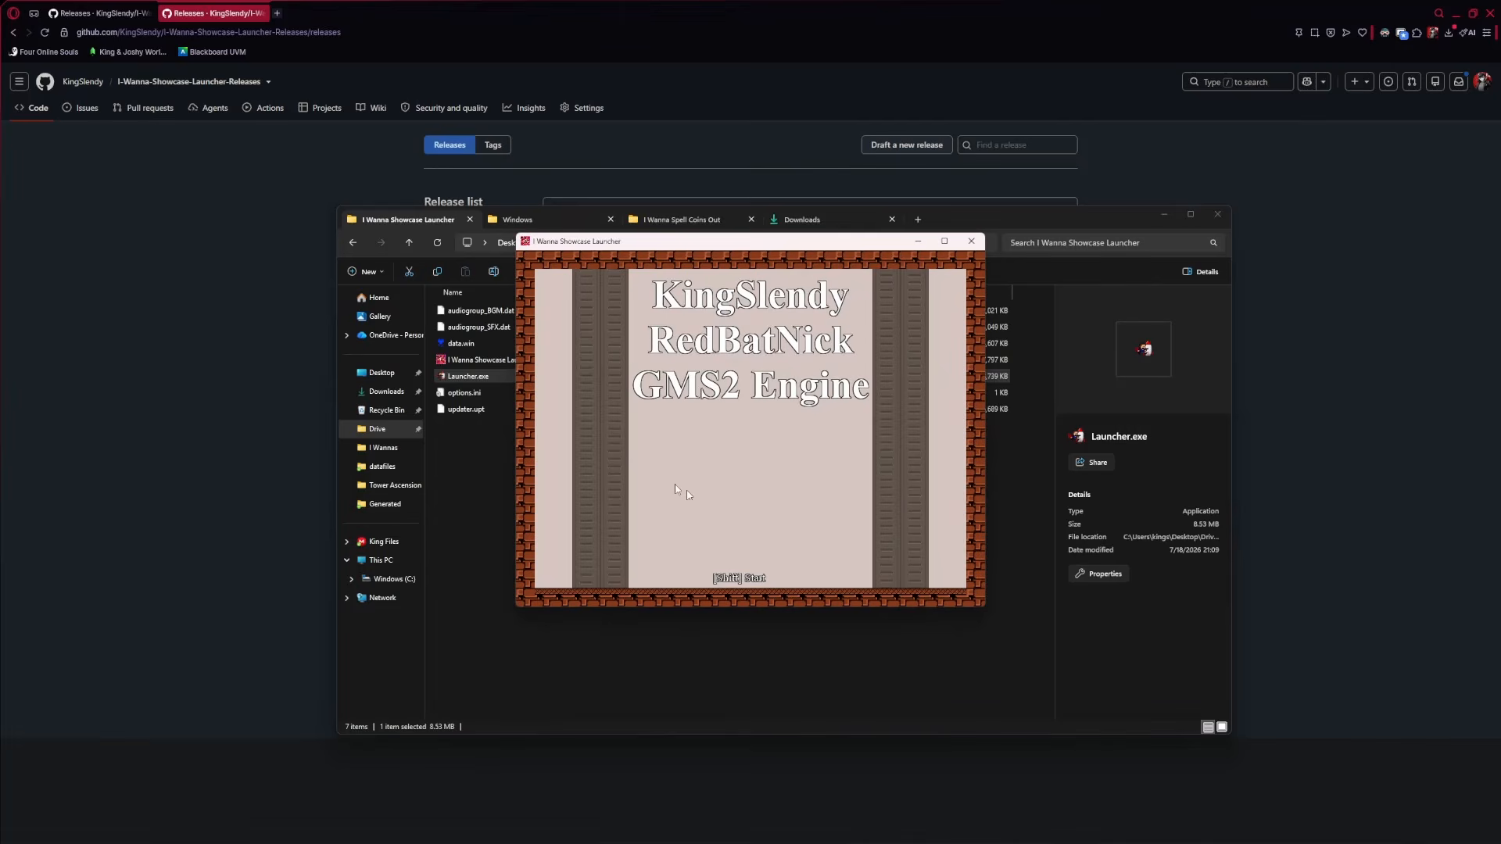
key("shift")
key("shift")
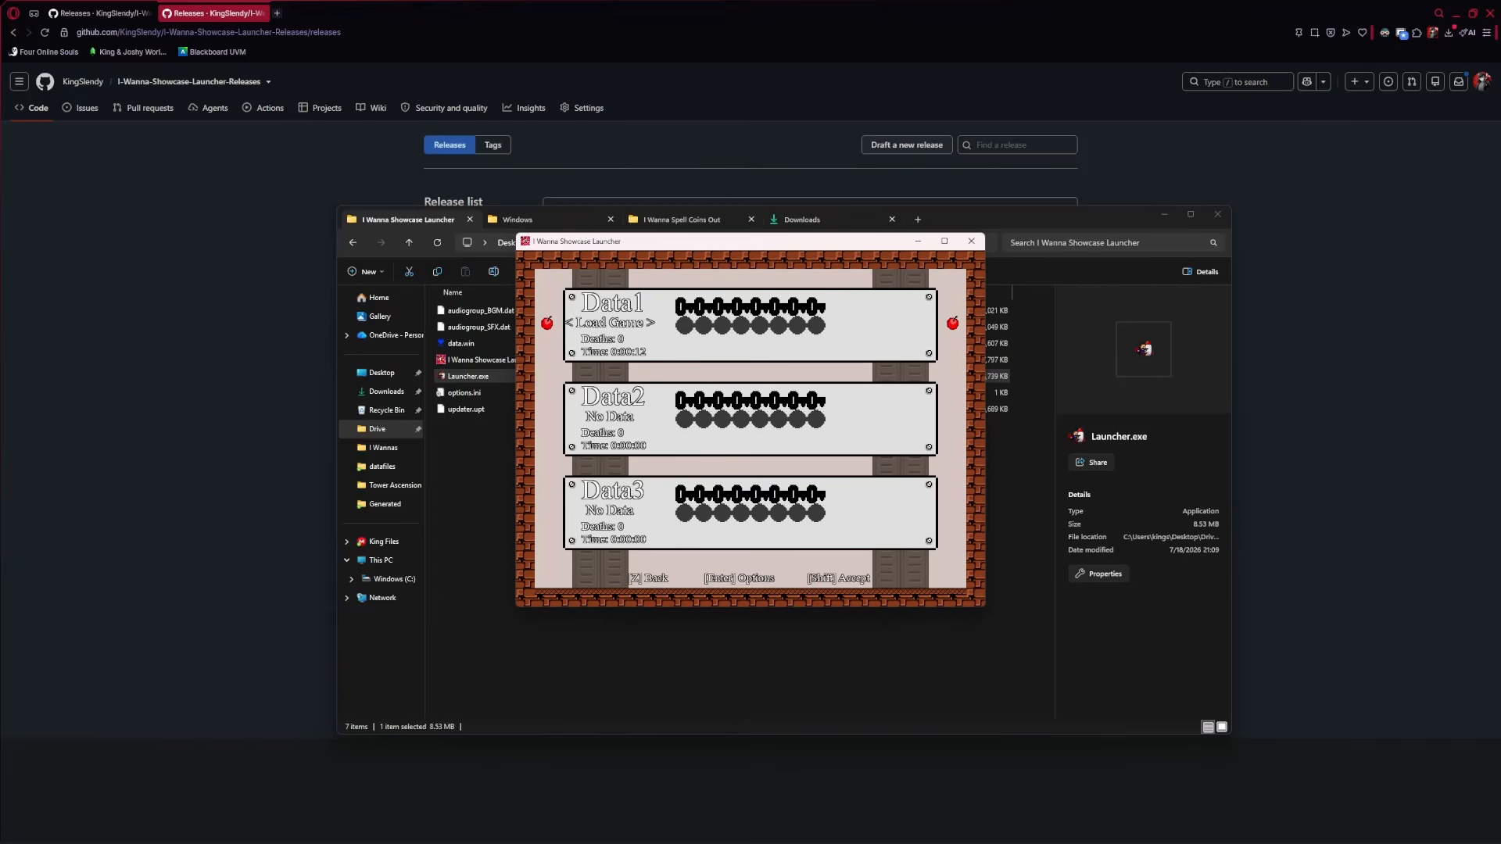
key("shift")
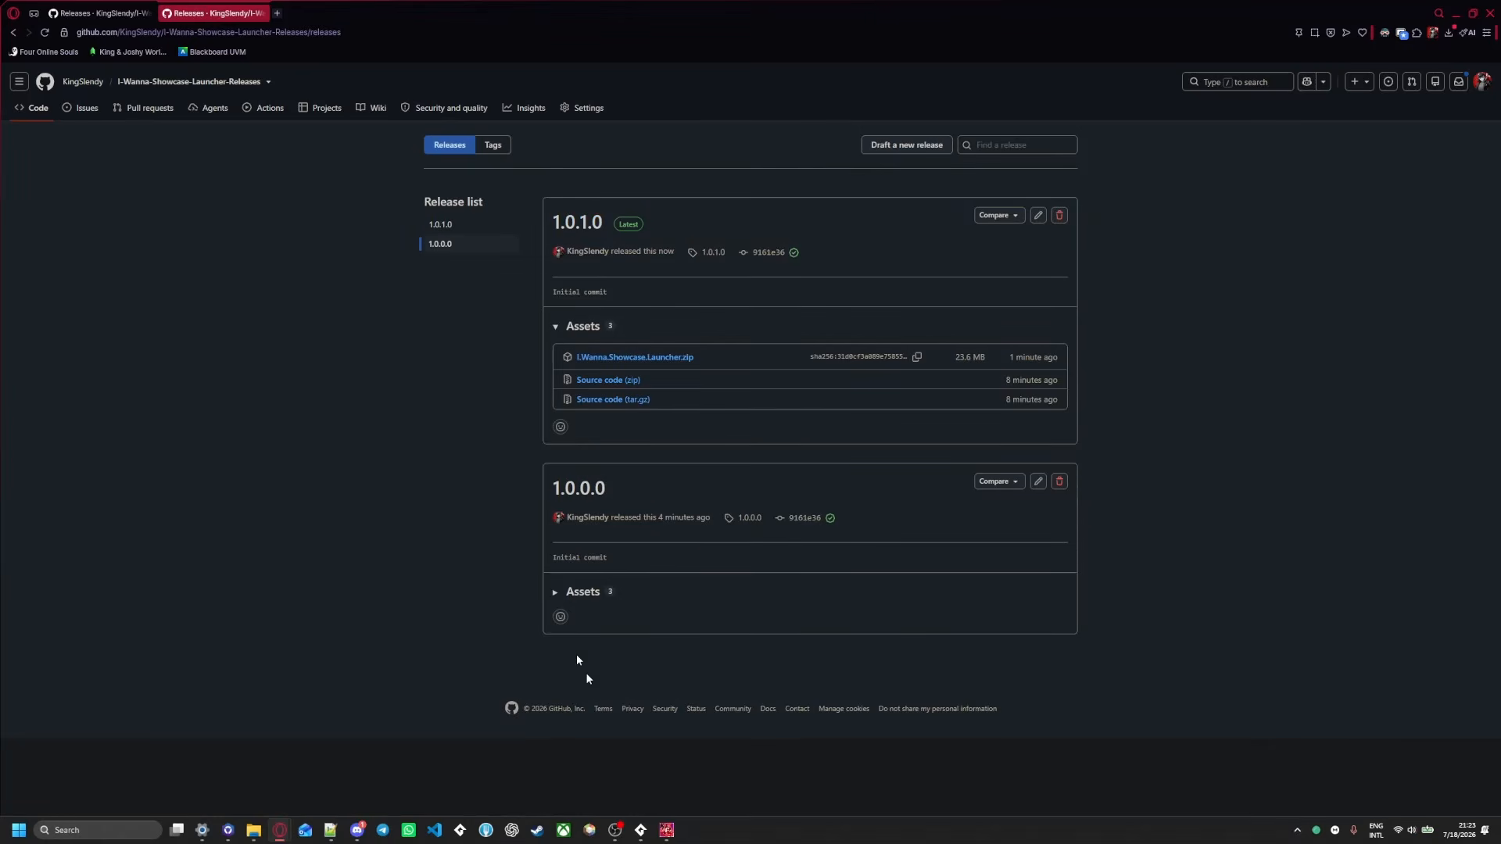
Play the edited room briefly, running and jumping around the save point, then close the game
left_click(666, 830)
left_click(618, 200)
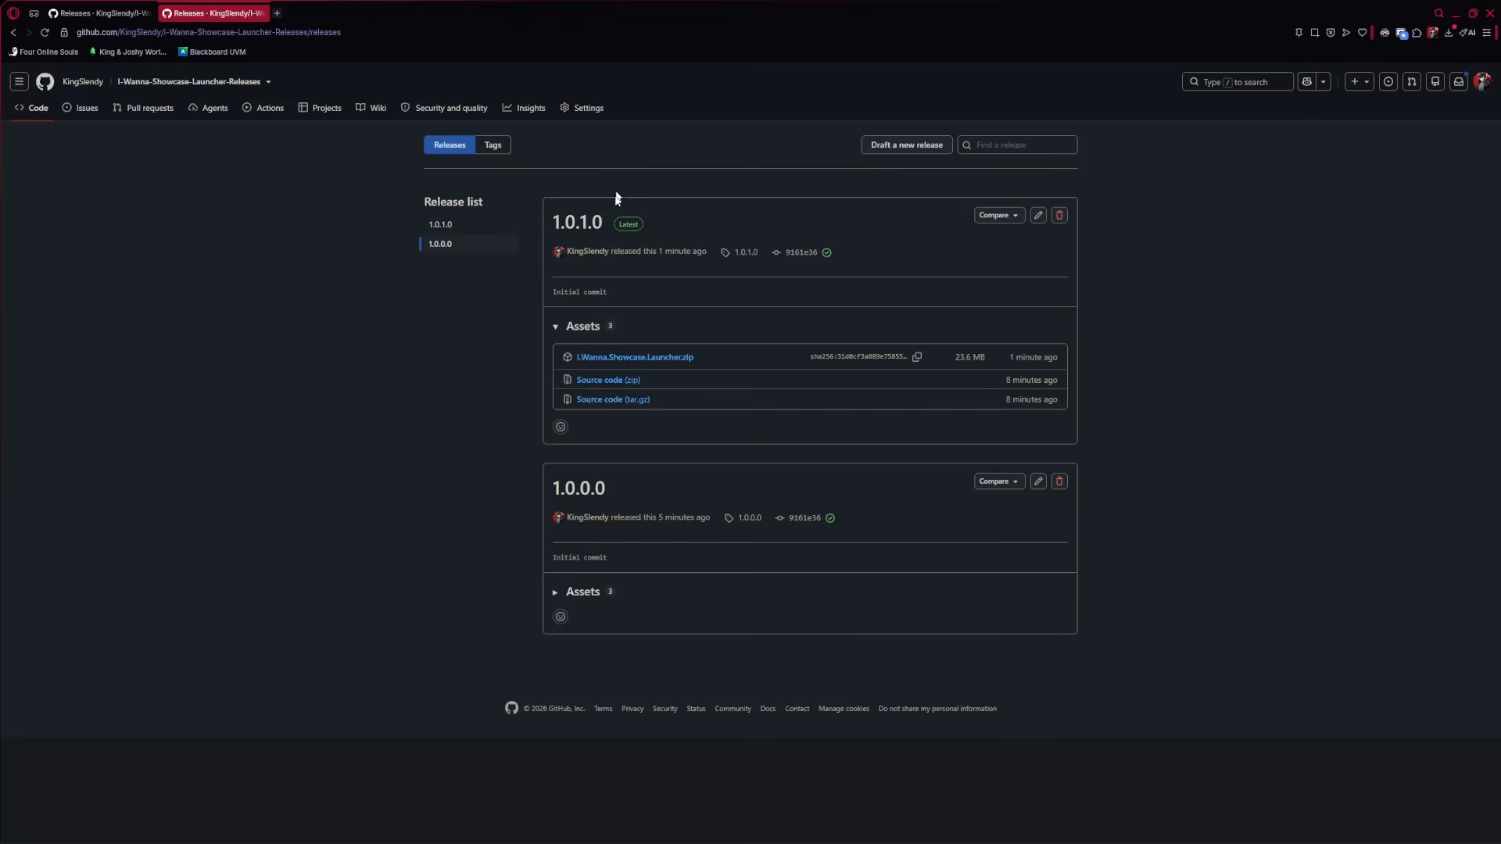
left_click(667, 830)
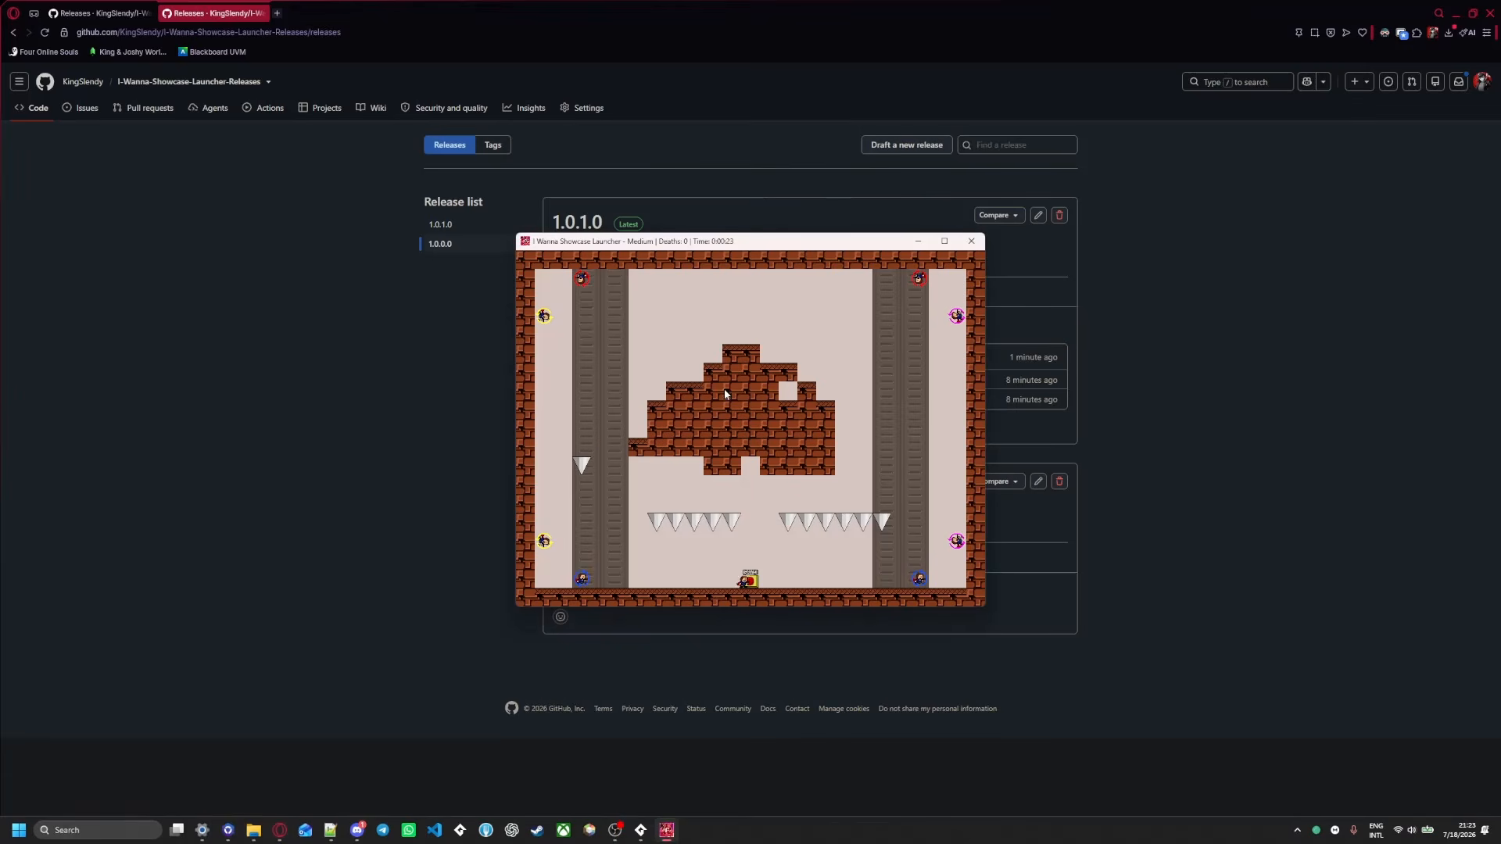
key("Left")
key("shift")
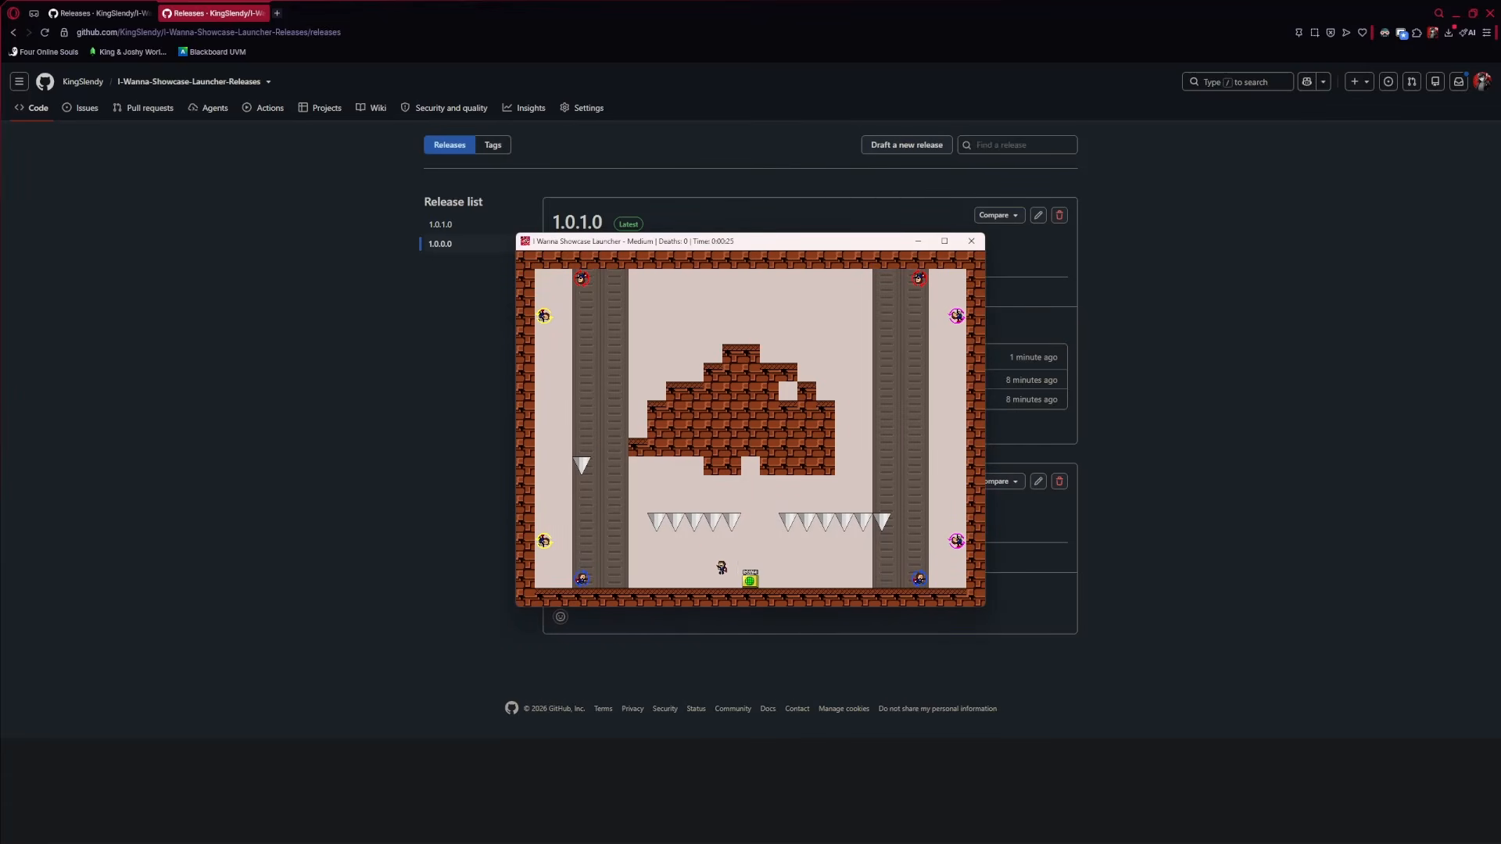
key("shift")
key("shift")
key("Right")
key("Left")
key("Right")
key("shift")
key("Right")
key("shift")
left_click(971, 241)
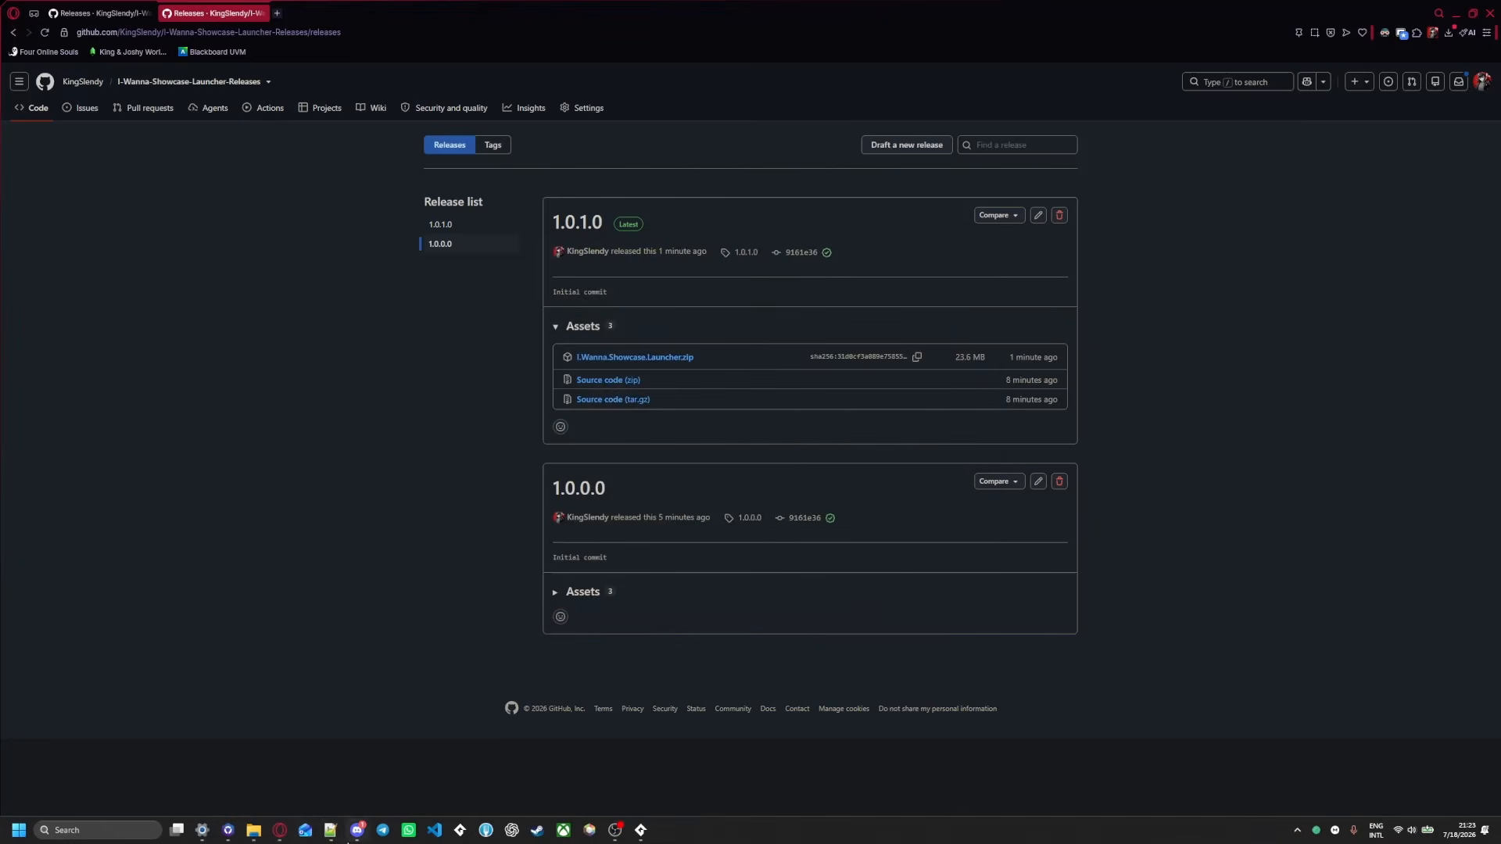
Switch briefly to the game folder and back to the GitHub releases page
mouse_move(258, 829)
left_click(129, 770)
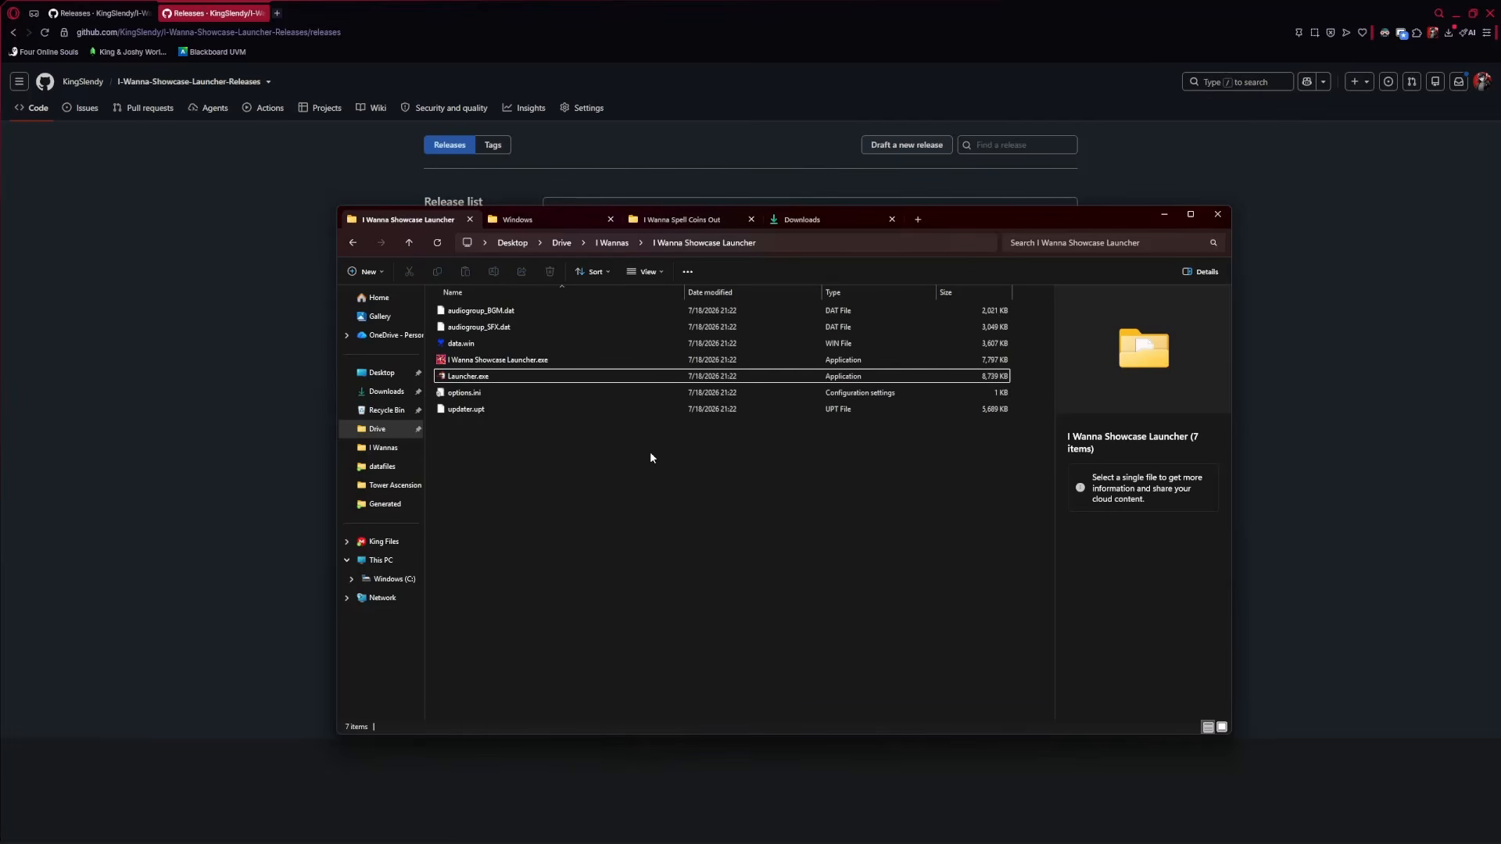
left_click(170, 376)
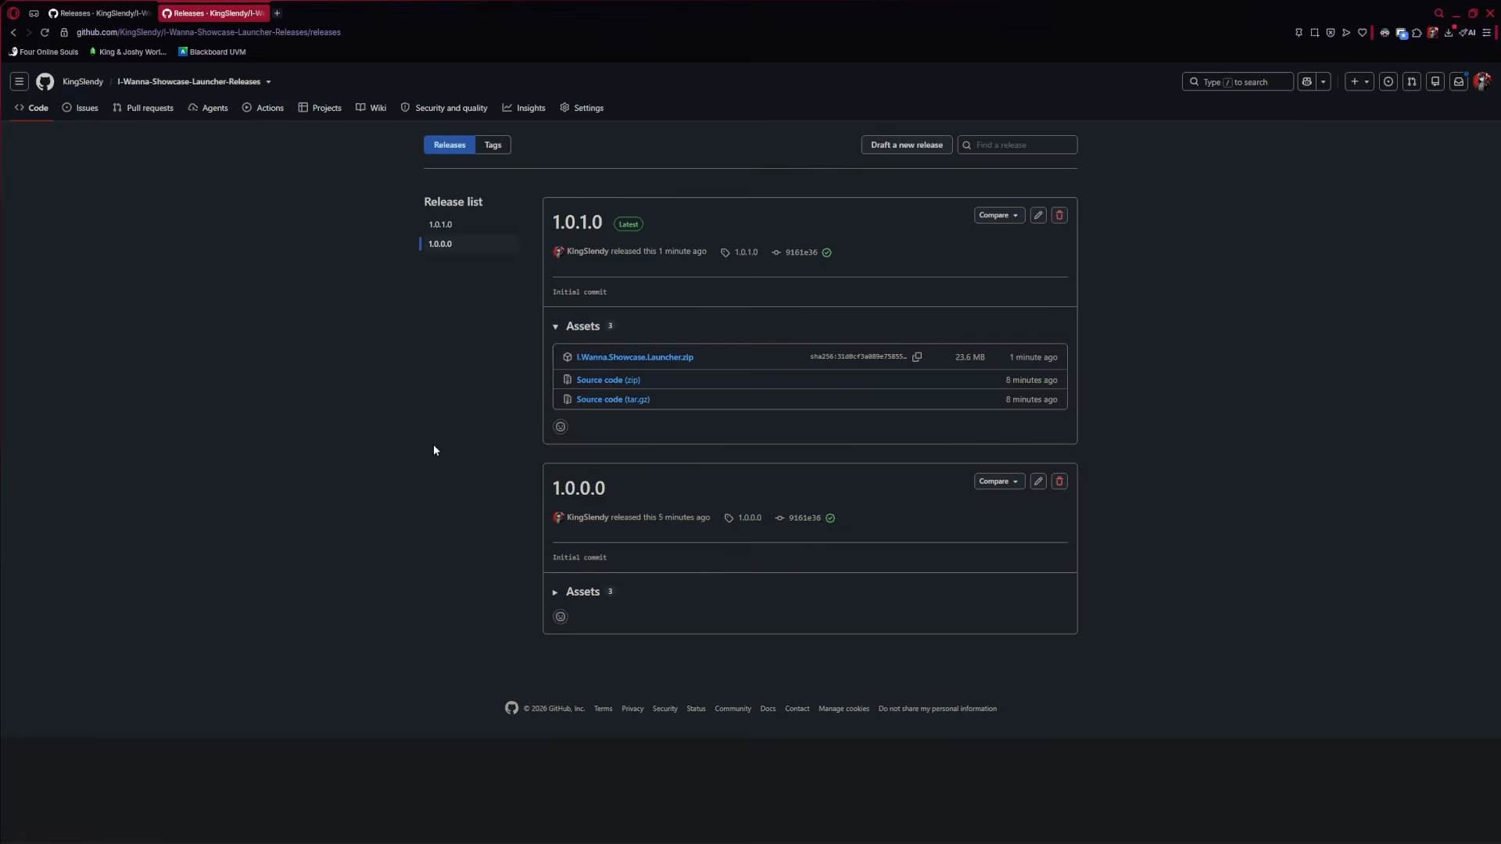
Go back to the launcher's Generated folder and select token.json to view its 39-byte details
mouse_move(253, 830)
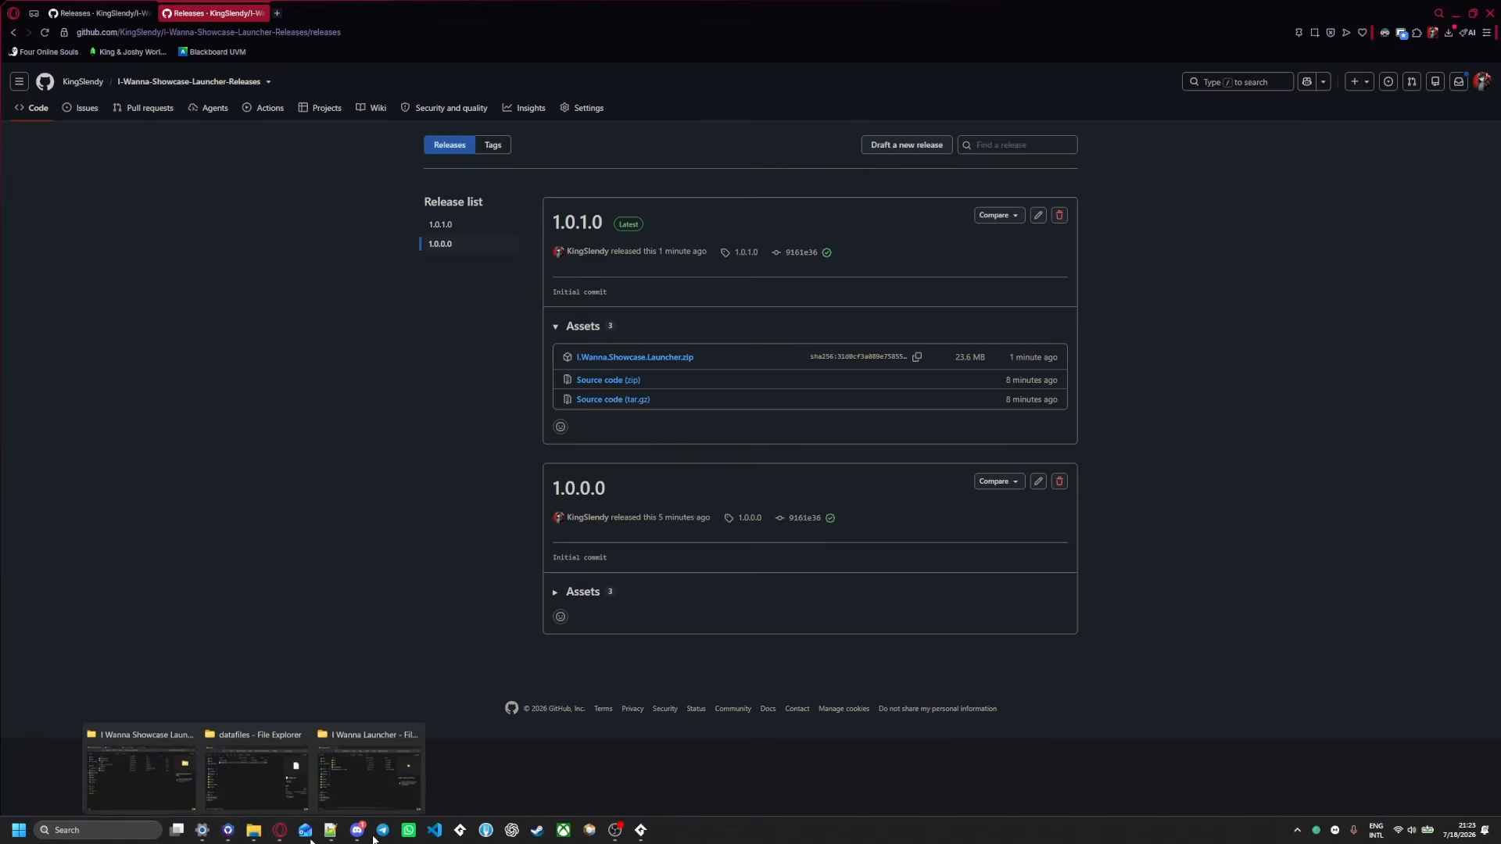
left_click(154, 774)
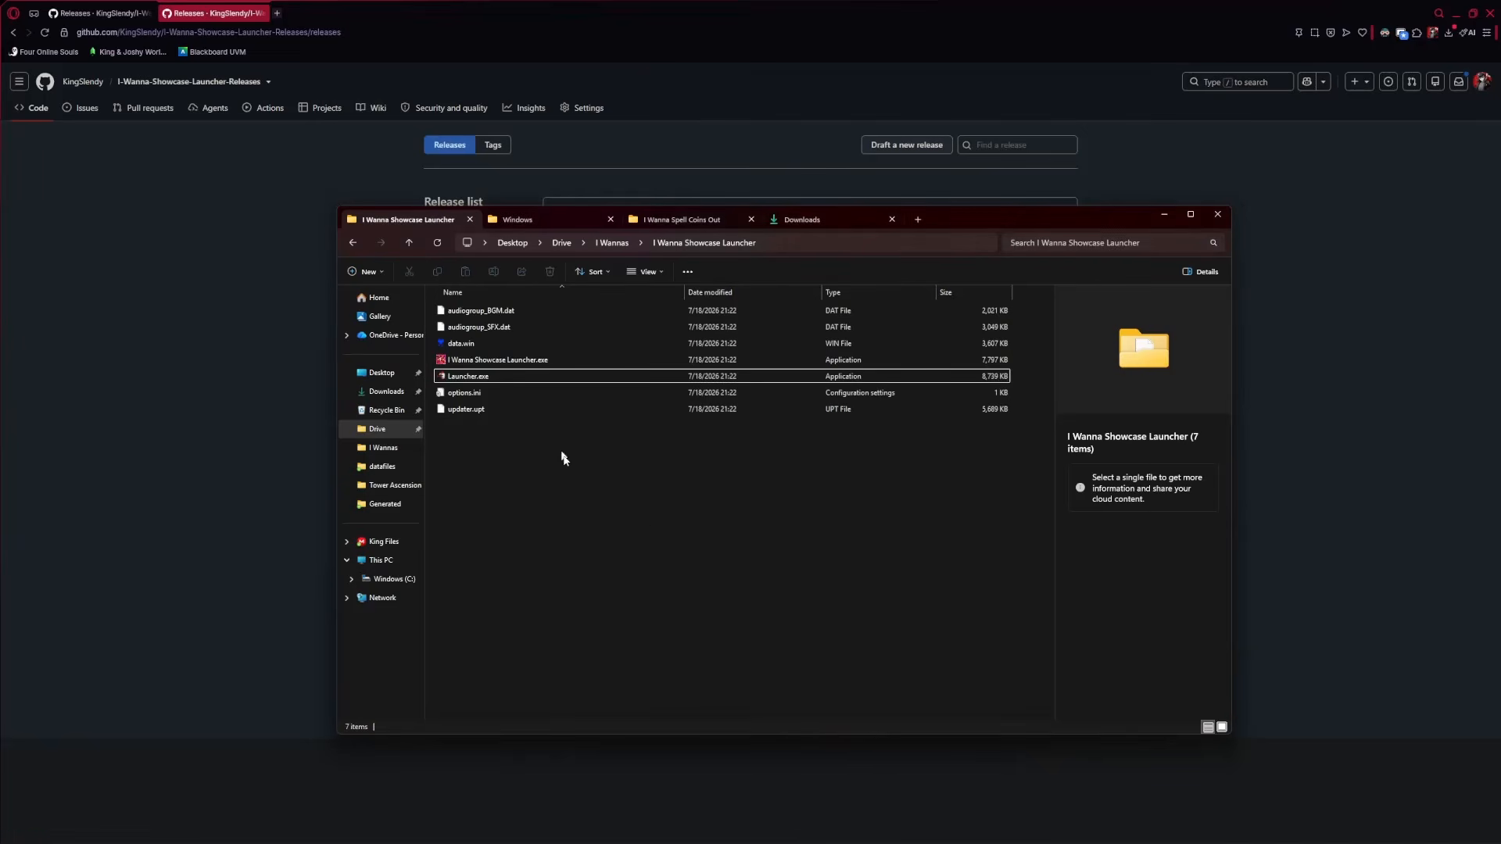
key("alt+Left")
key("alt+Left")
key("alt+Left")
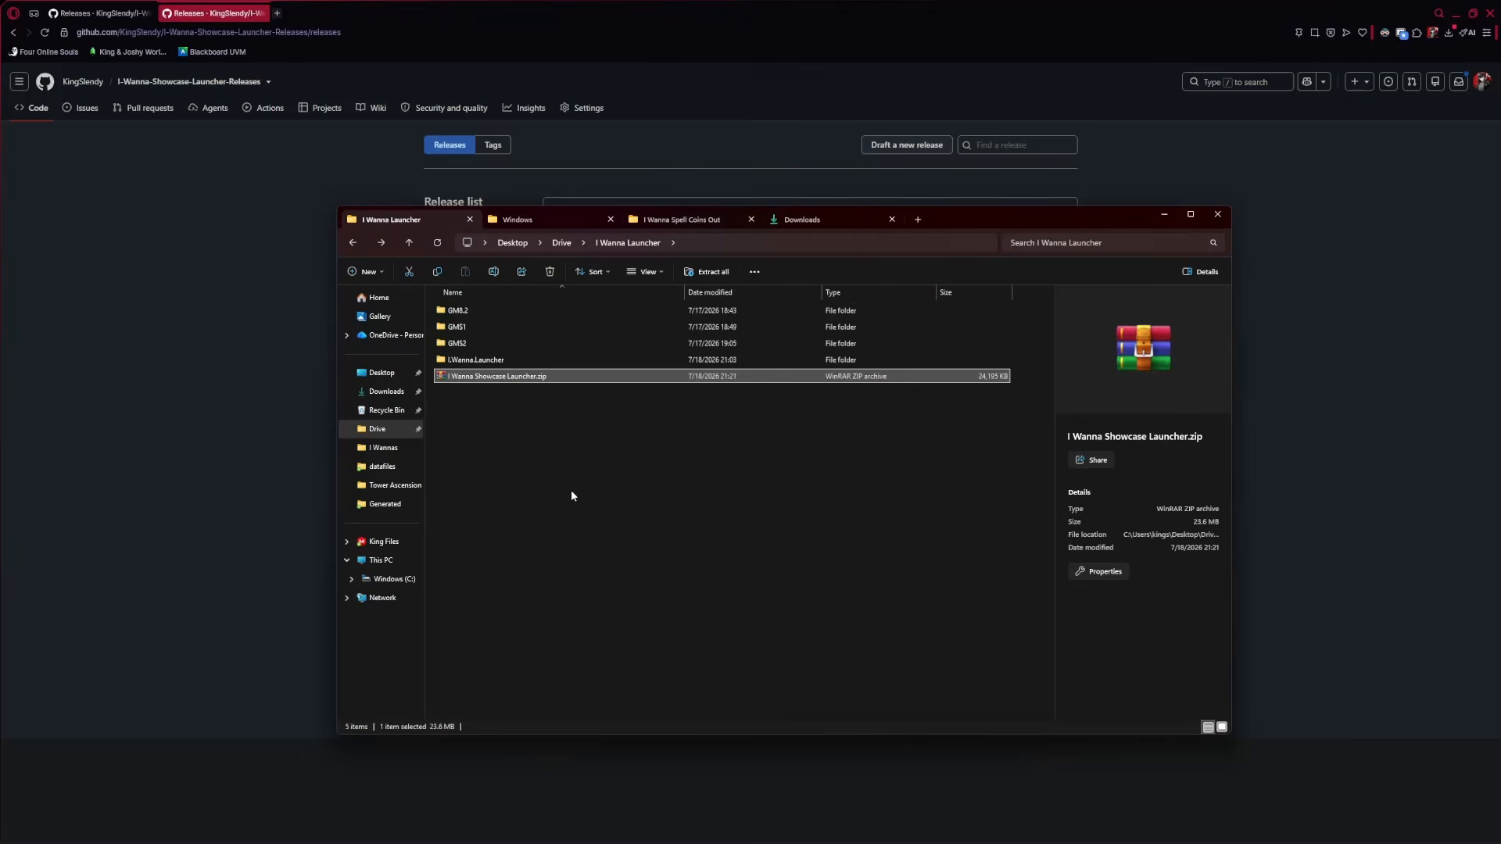
key("alt+Left")
left_click(602, 340)
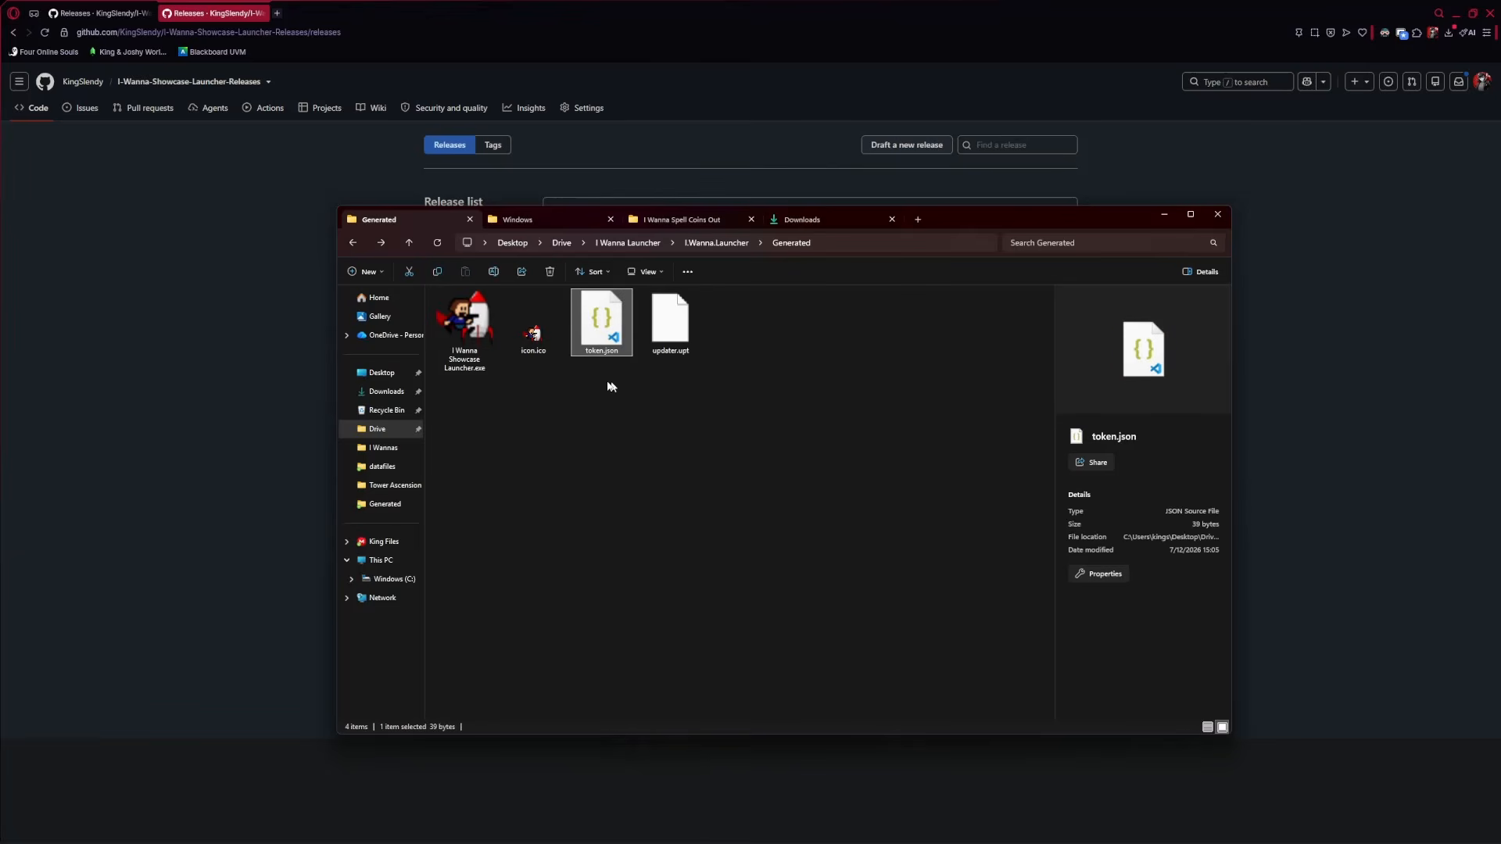
left_click(667, 438)
left_click(586, 327)
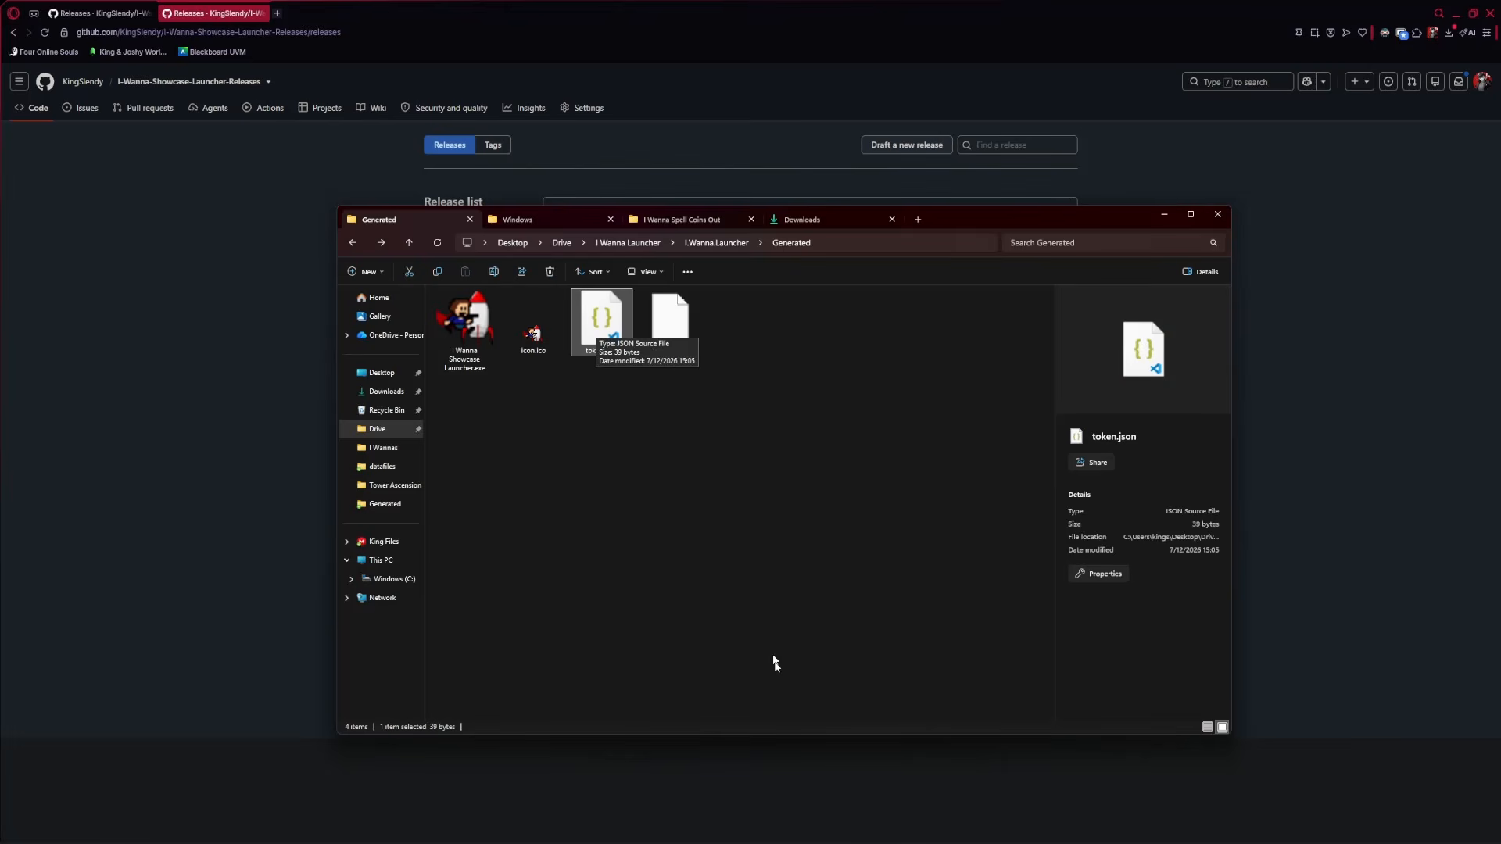
Open token.json in Visual Studio Code and select the example part of the token value
right_click(612, 330)
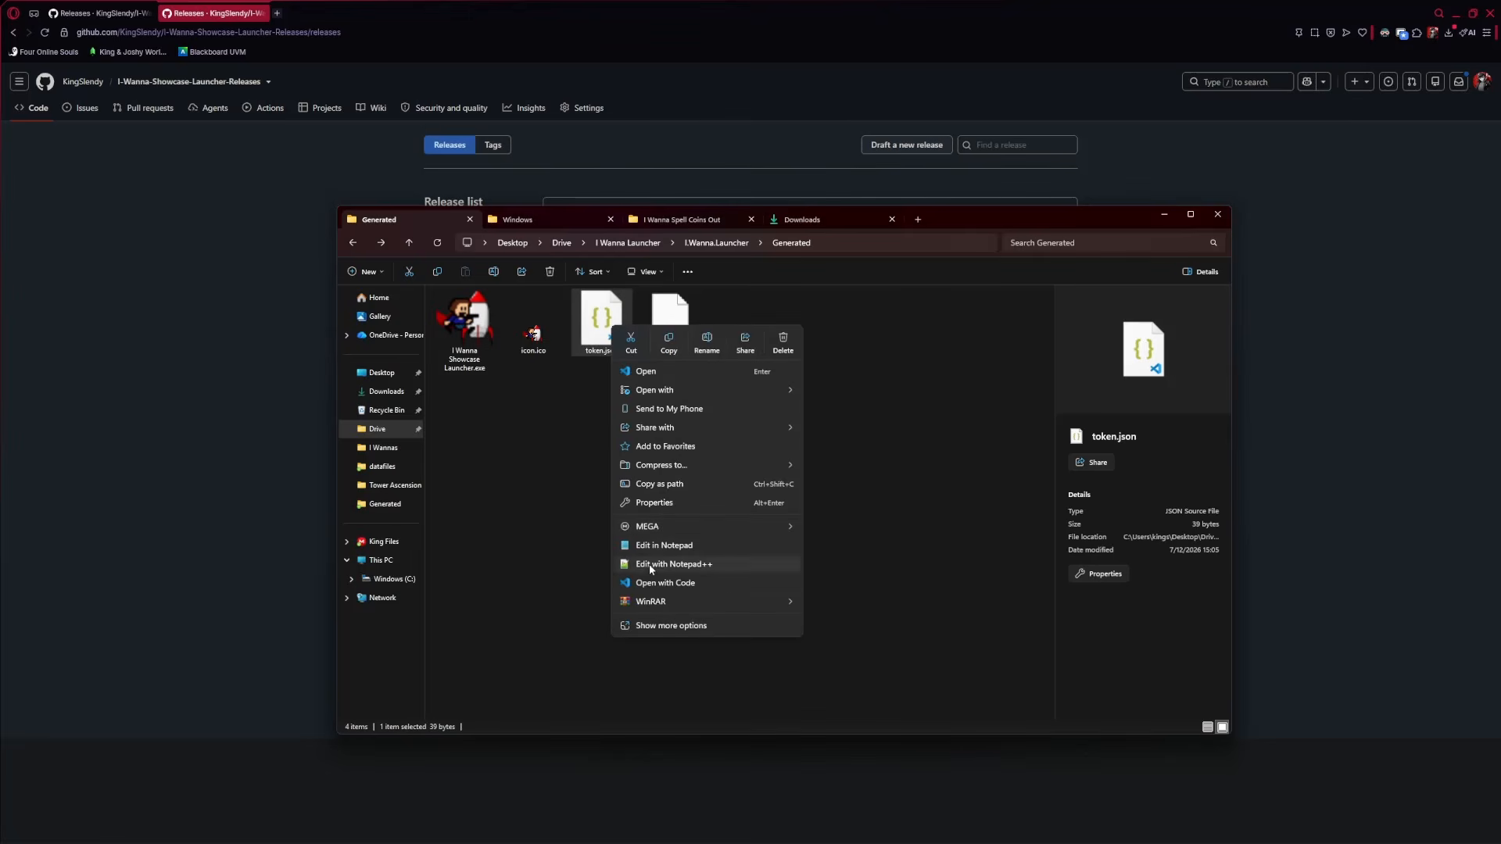
left_click(787, 634)
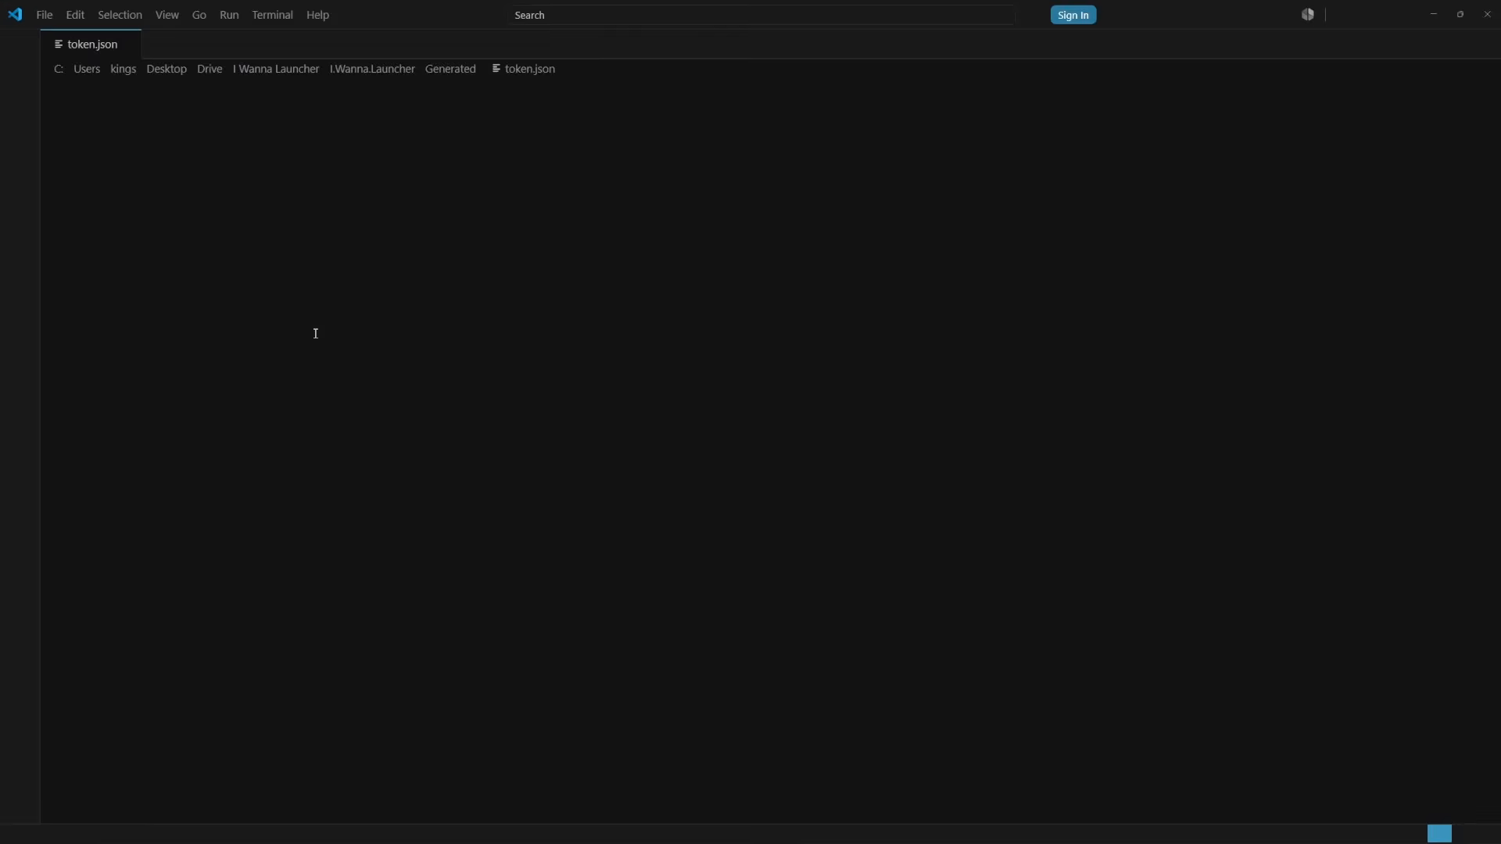
double_click(151, 102)
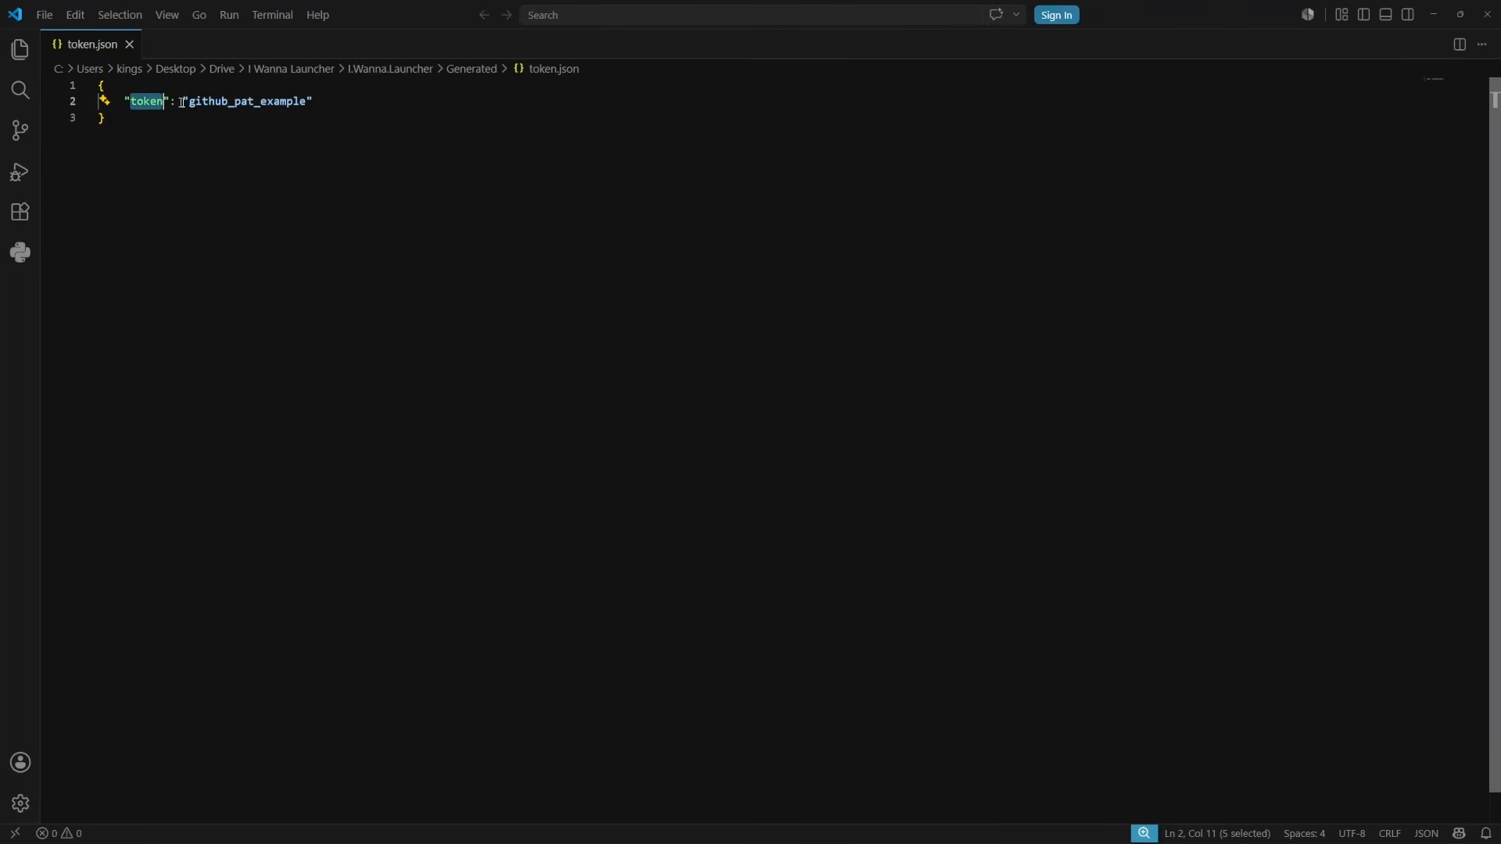
left_click(190, 102)
left_click_drag(190, 101, 291, 102)
left_click(281, 178)
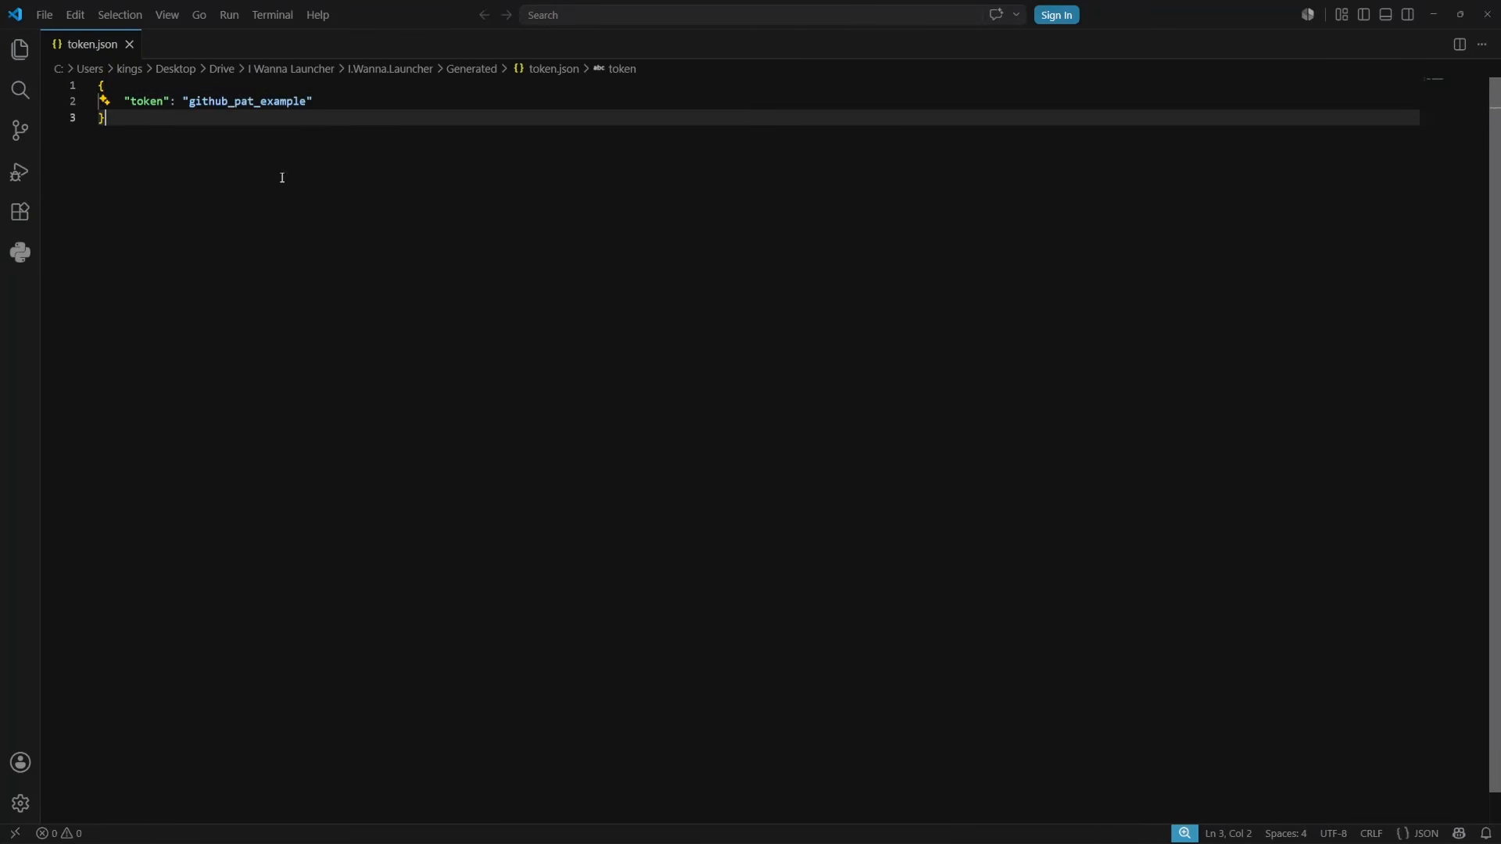
double_click(247, 102)
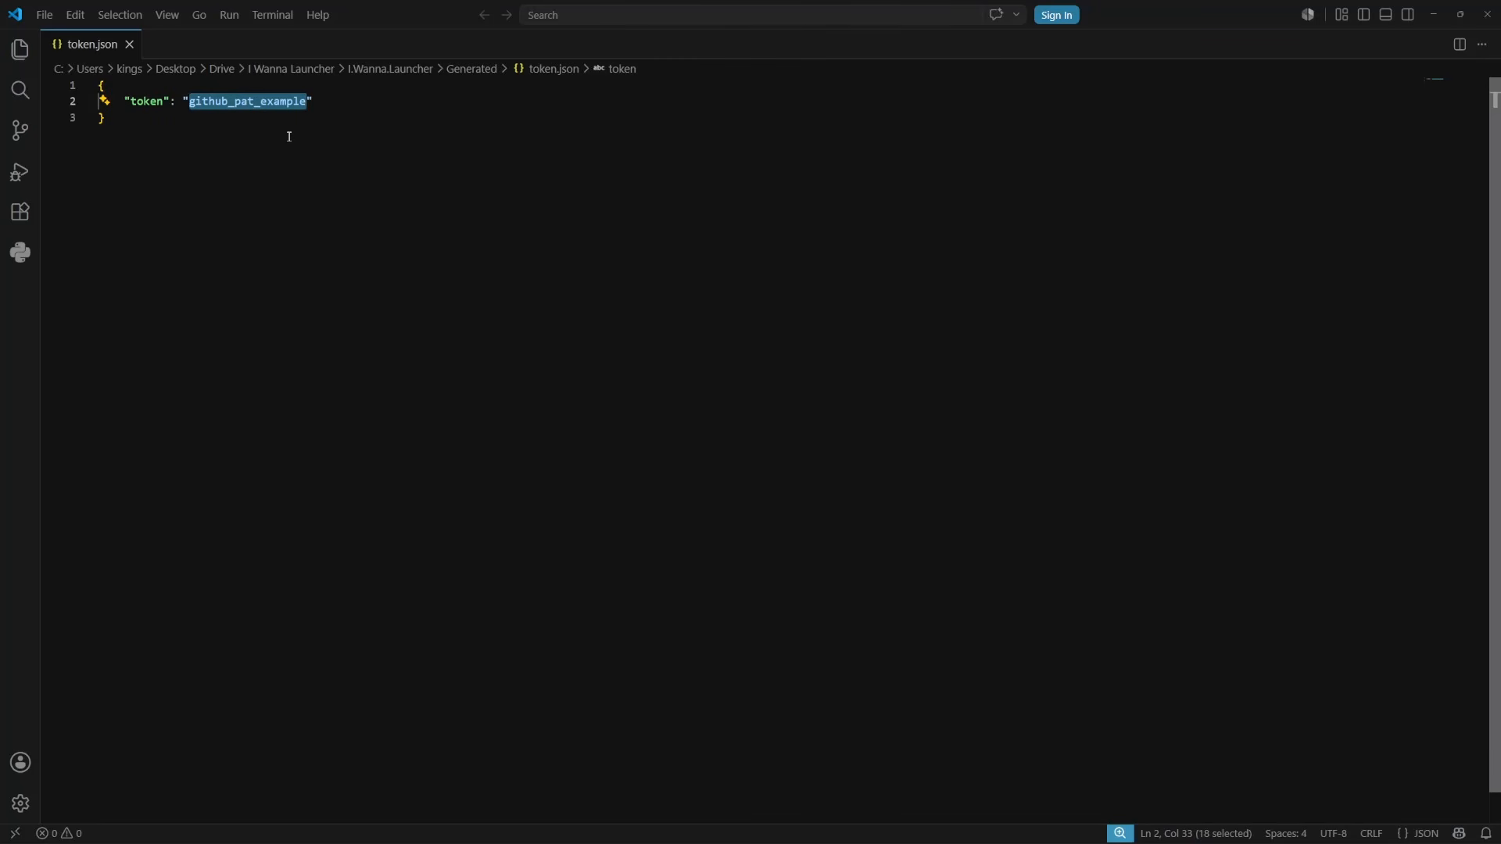
left_click(214, 160)
double_click(246, 102)
mouse_move(316, 102)
left_mouse_down()
mouse_move(108, 87)
mouse_move(294, 102)
left_mouse_up()
left_click(231, 114)
left_click(191, 102)
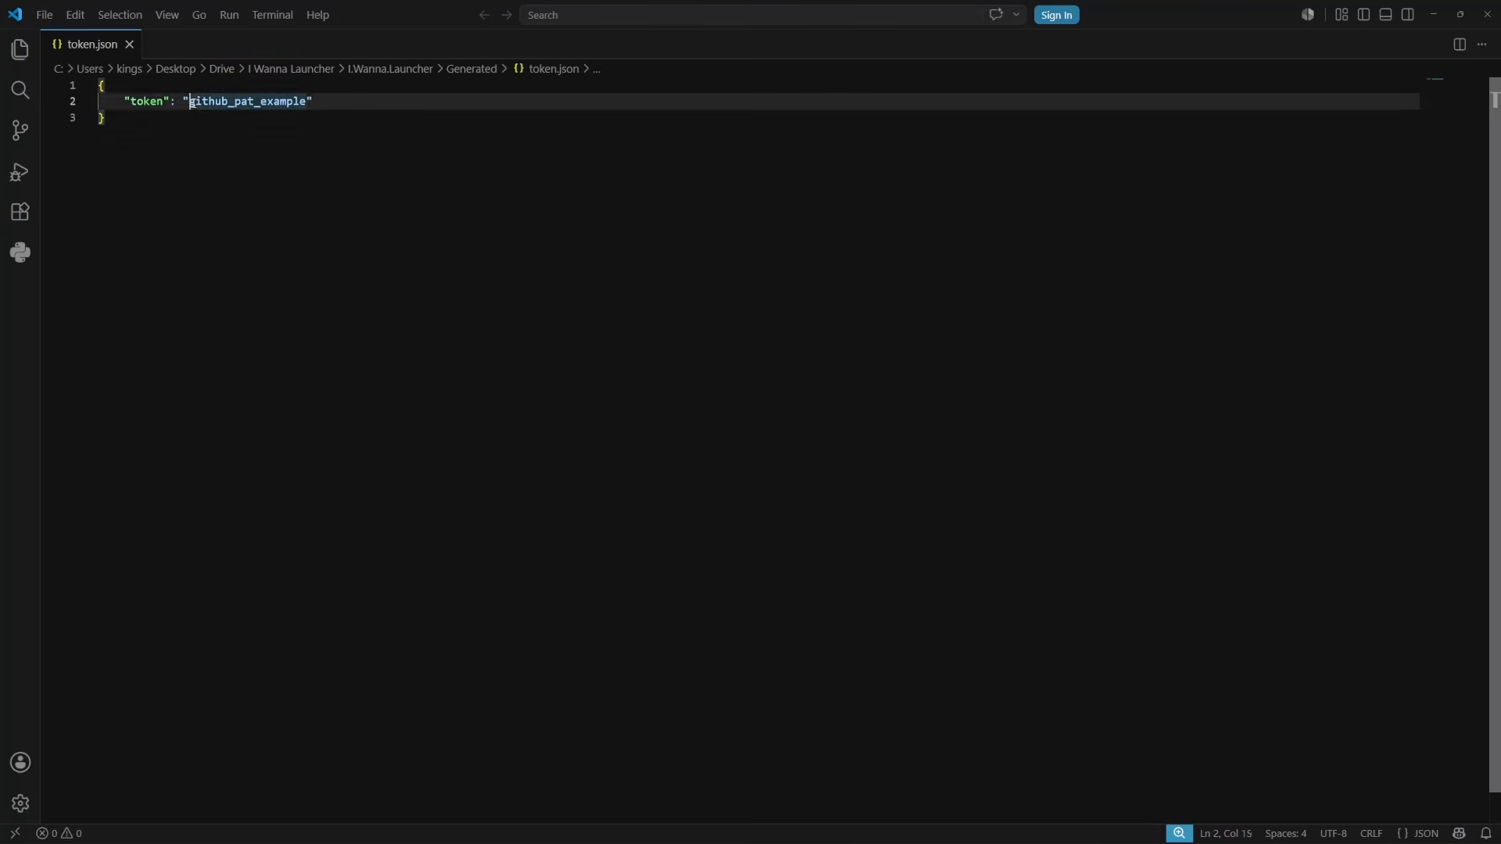
left_click_drag(191, 103, 274, 102)
left_click_drag(306, 102, 261, 102)
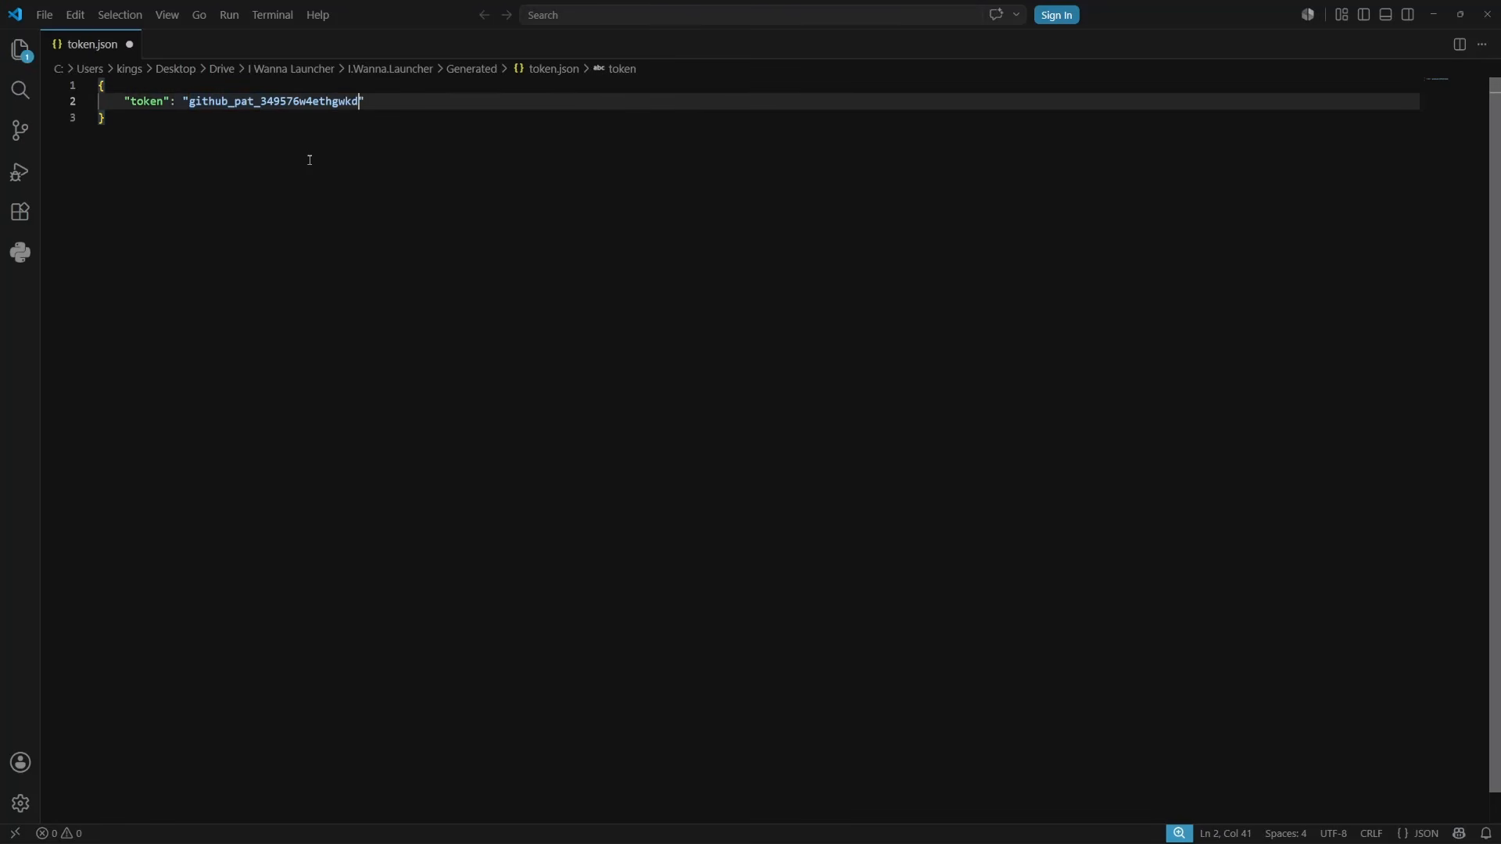
Type an access token over the example value, then close token.json without keeping the change
key("BackSpace")
key("BackSpace")
key("BackSpace")
left_click(161, 141)
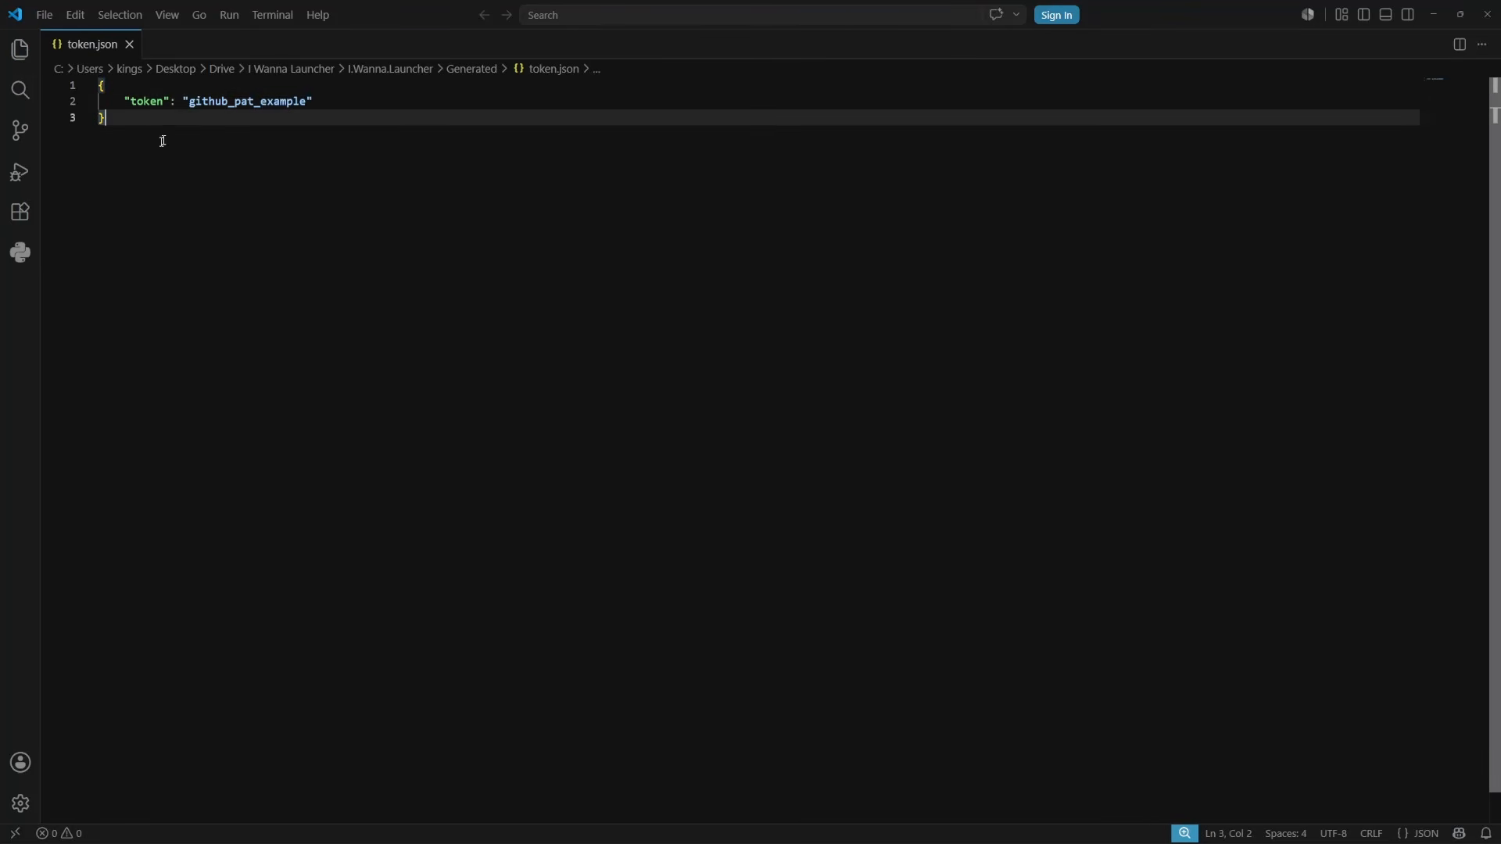
key("ctrl+w")
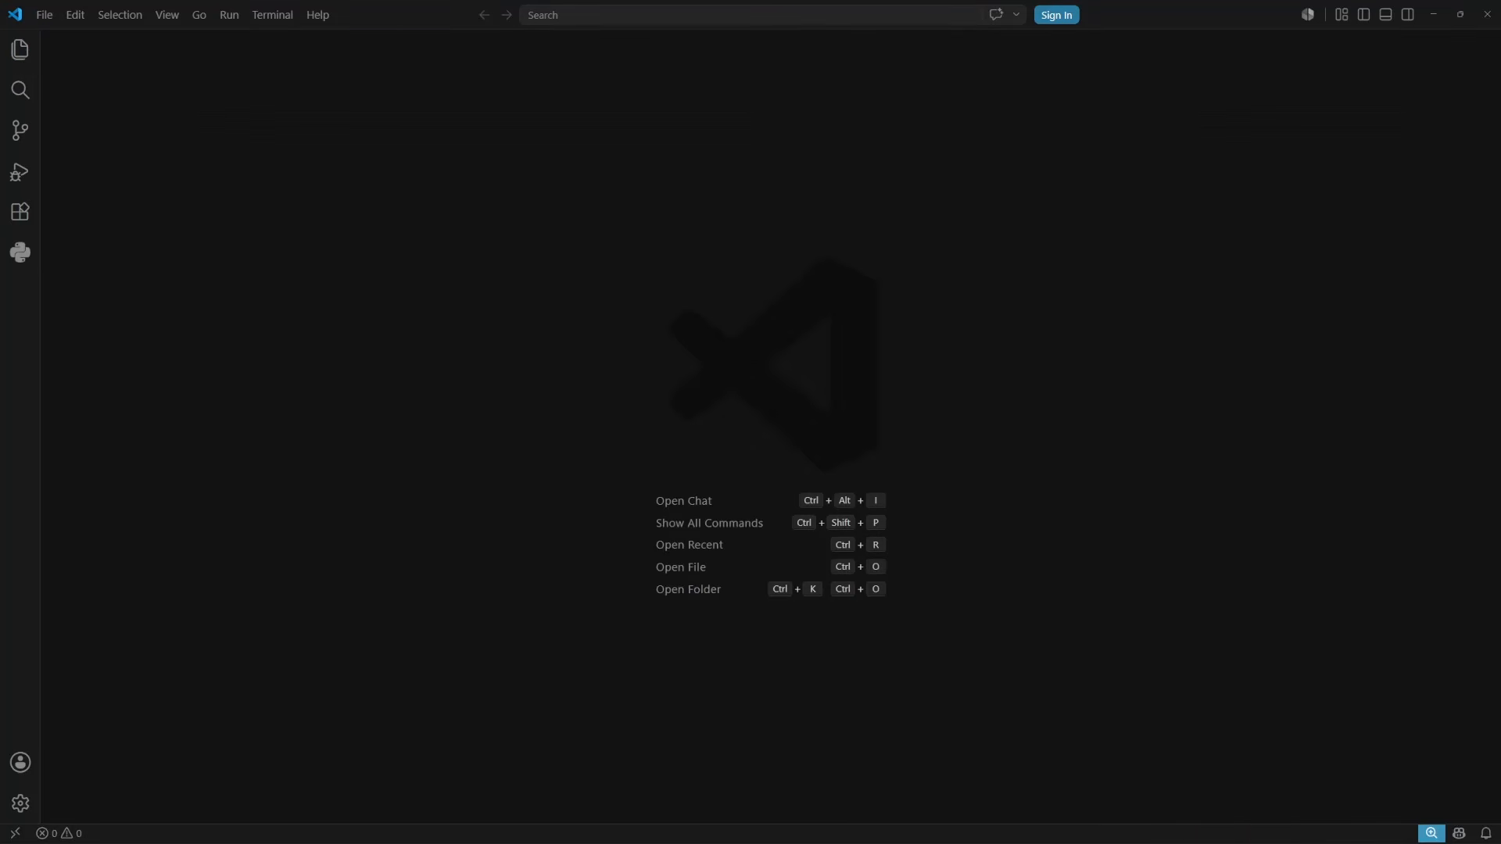
Close VS Code and paste token.json into I Wannas > I Wanna Showcase Launcher
left_click(1488, 14)
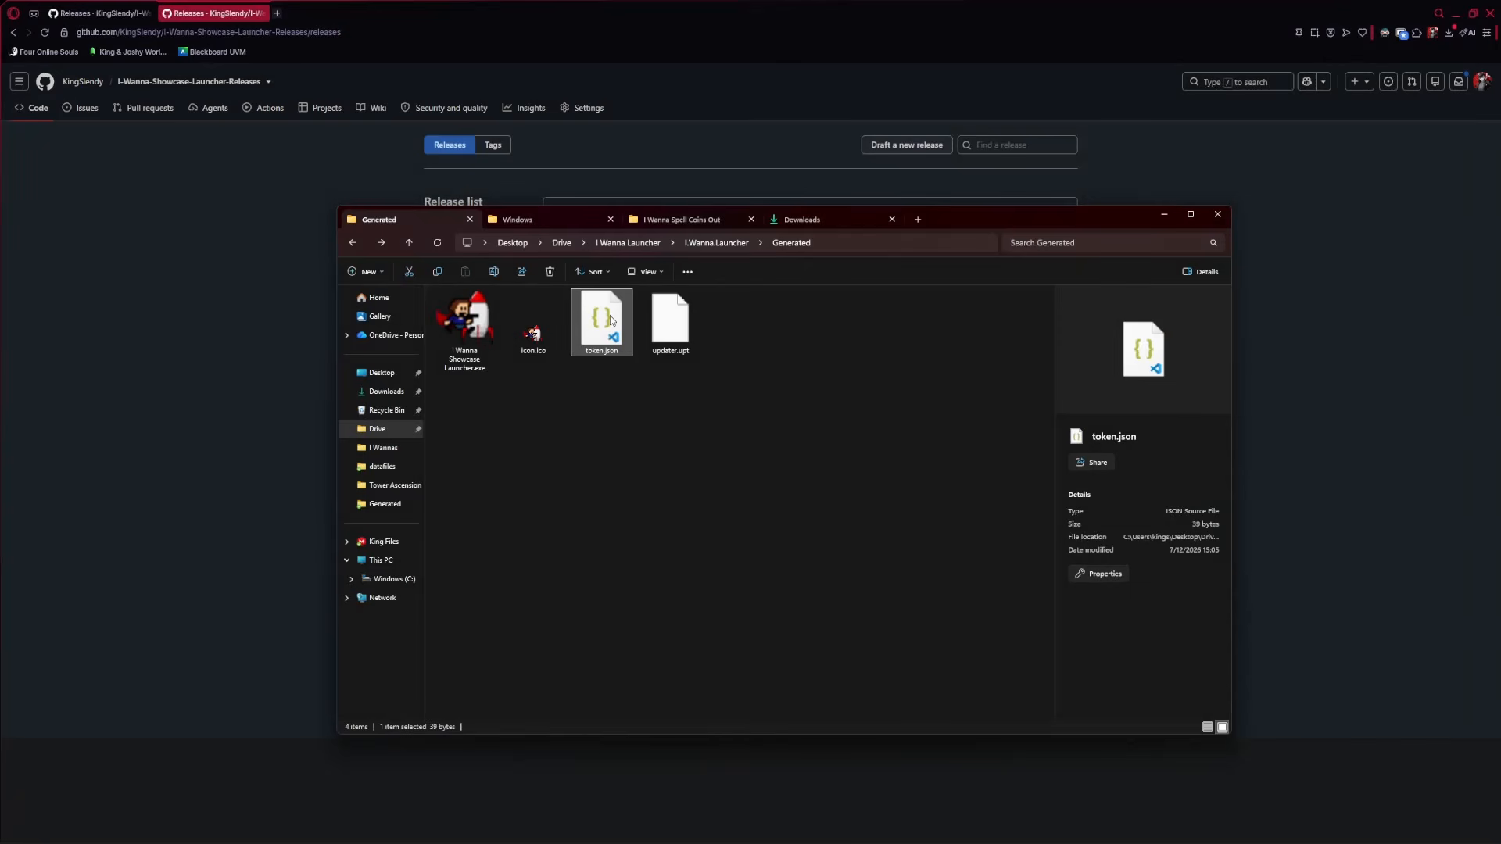
key("alt+Up")
key("alt+Up")
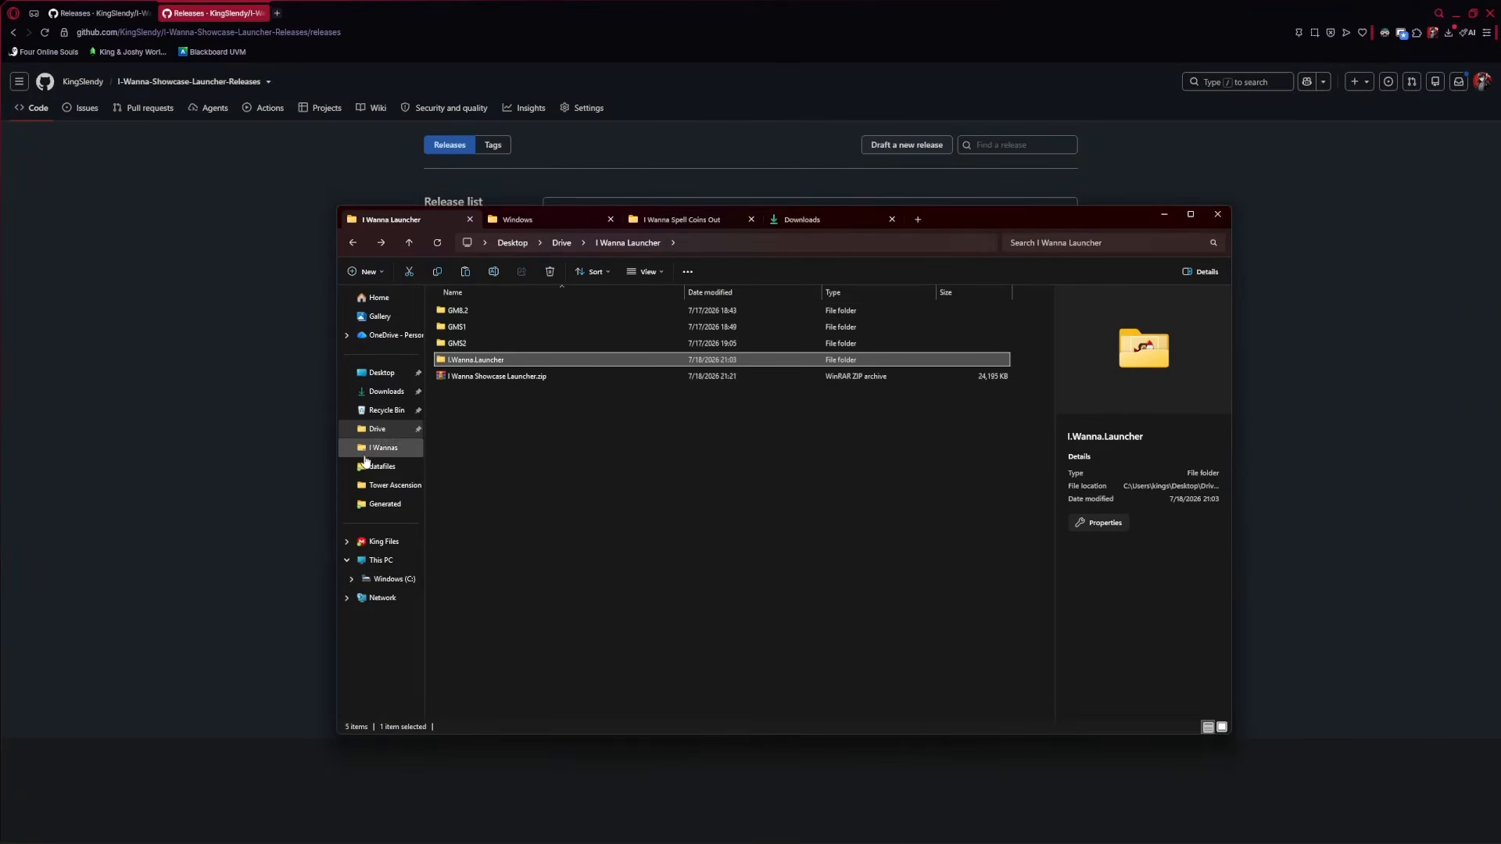
left_click(383, 447)
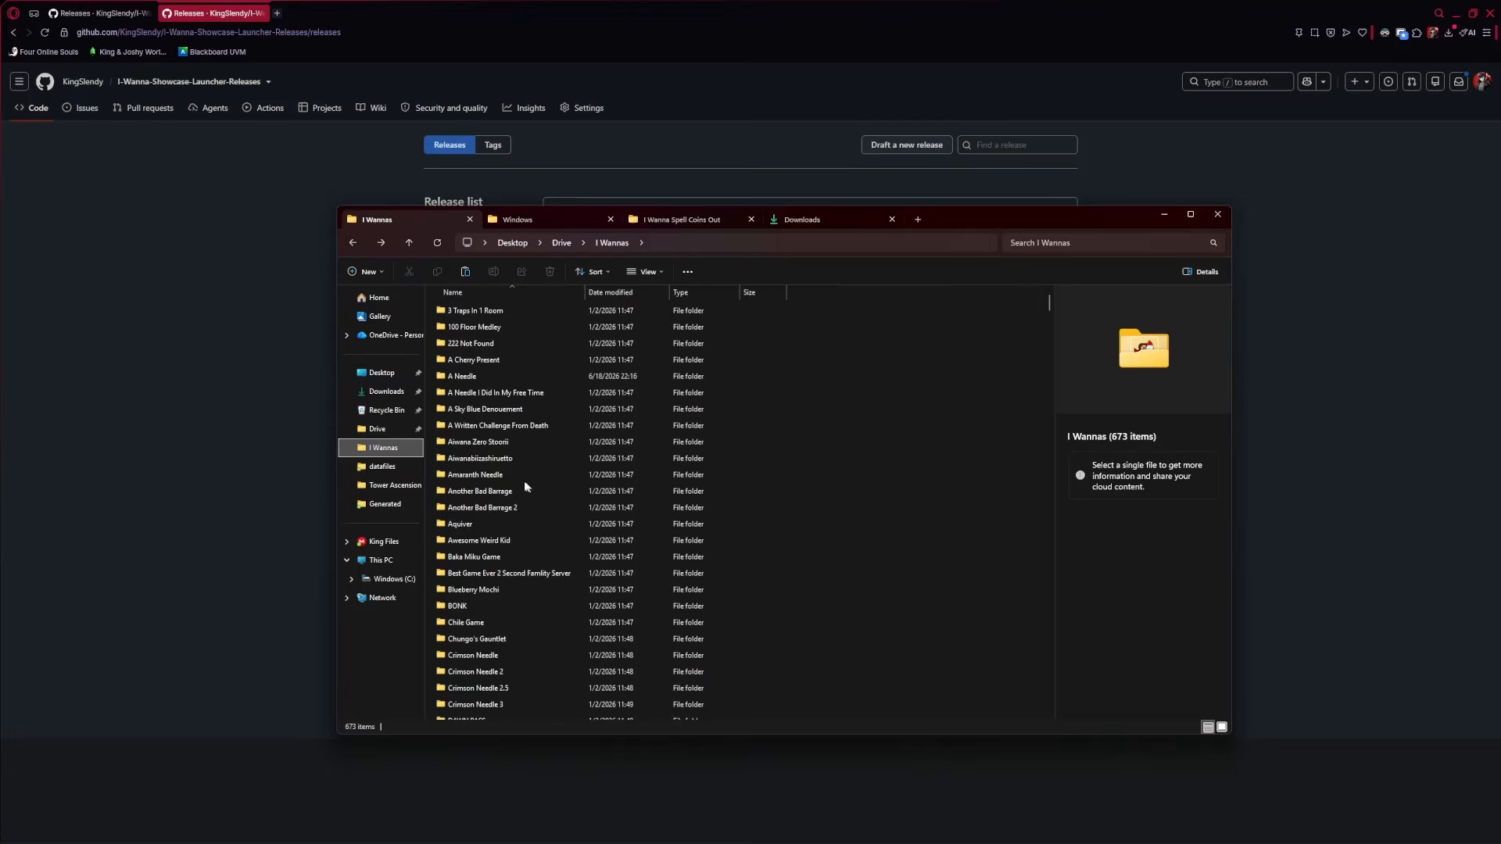
left_click(432, 456)
type("i wanna sho")
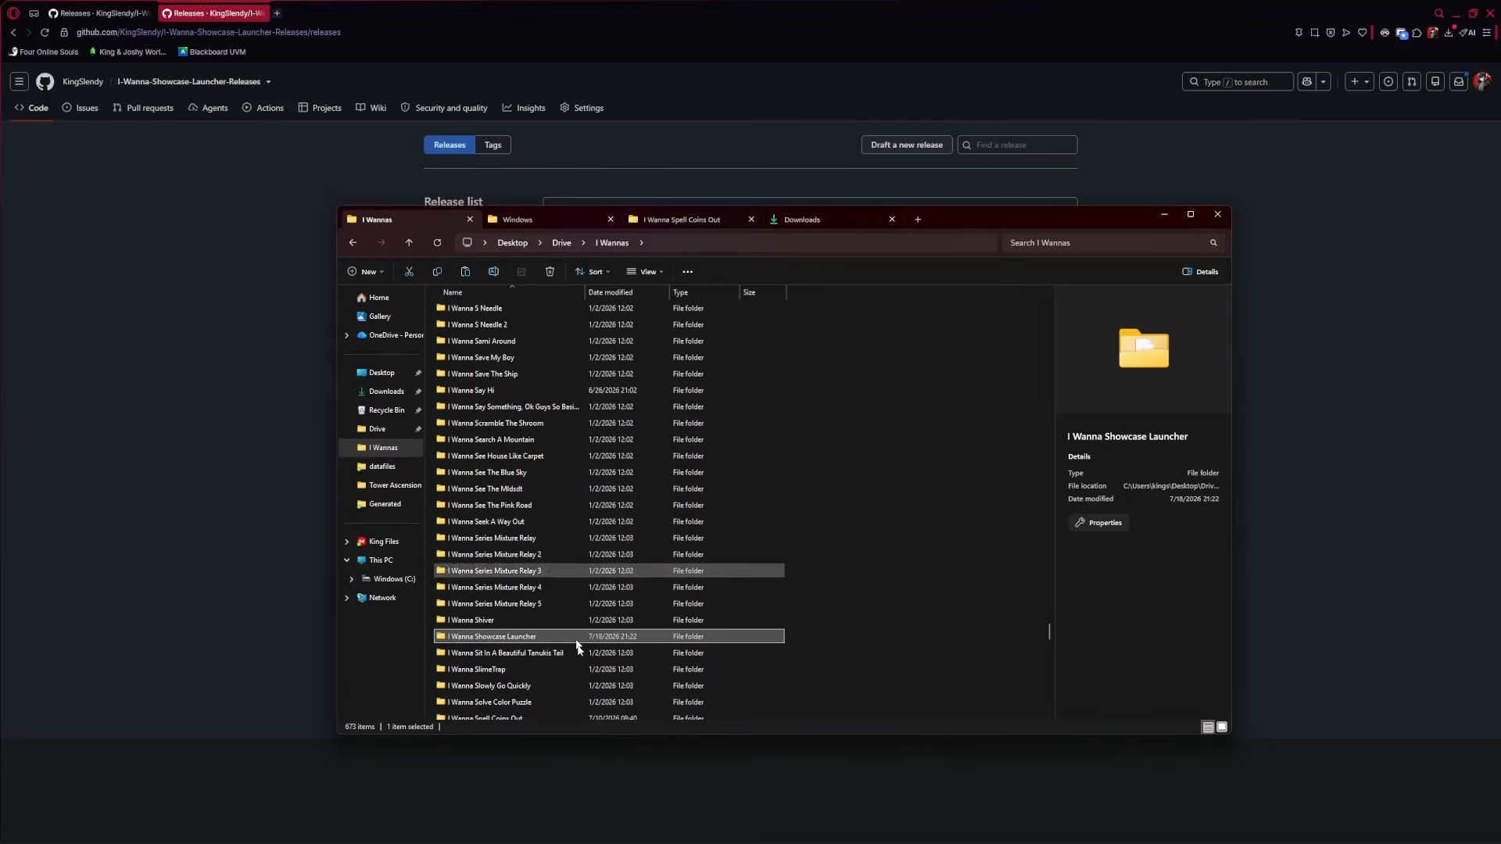
double_click(578, 638)
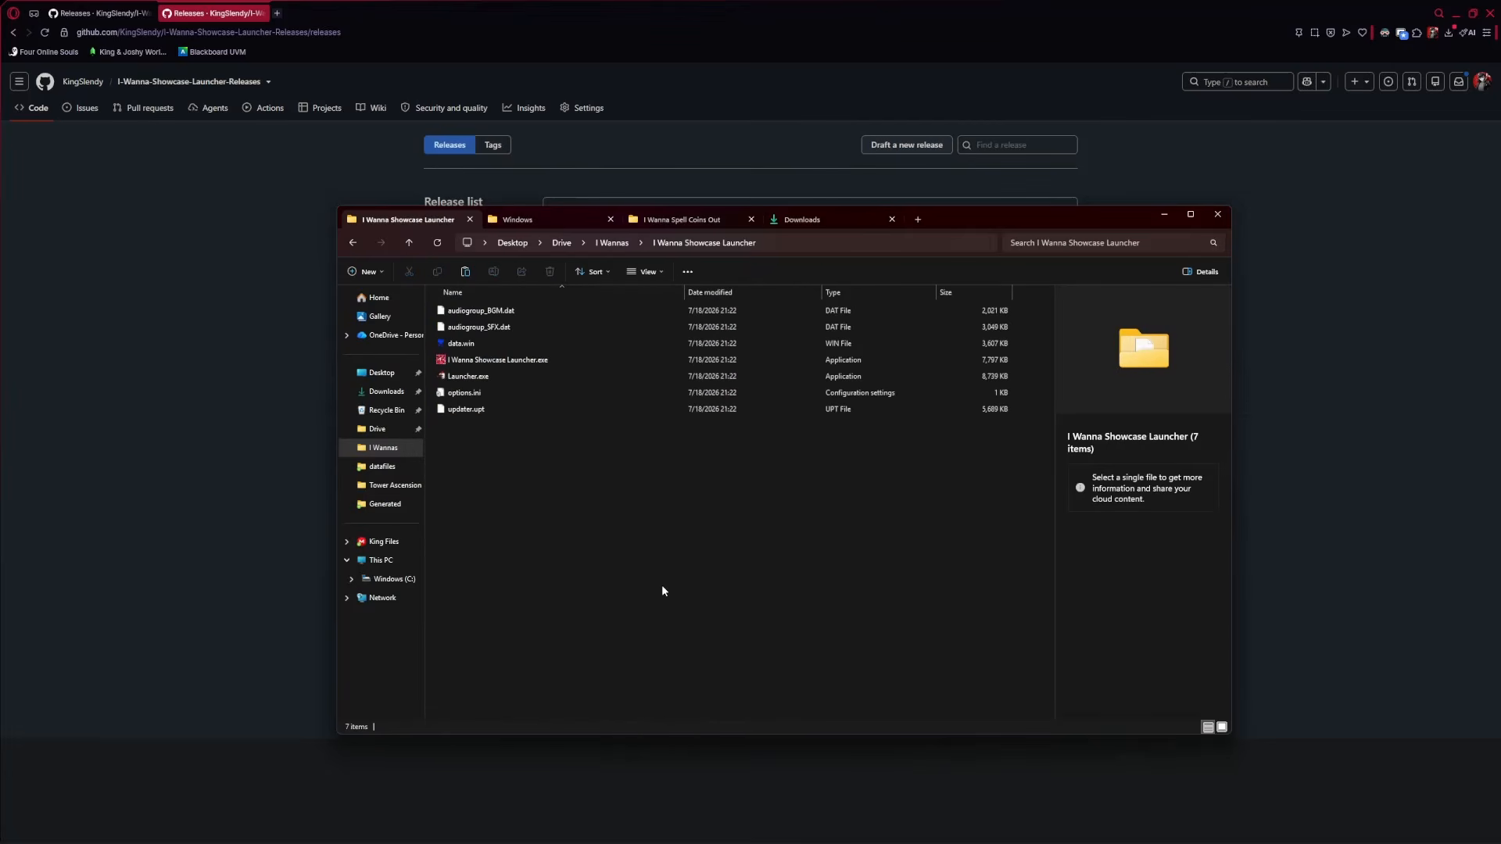
key("ctrl+v")
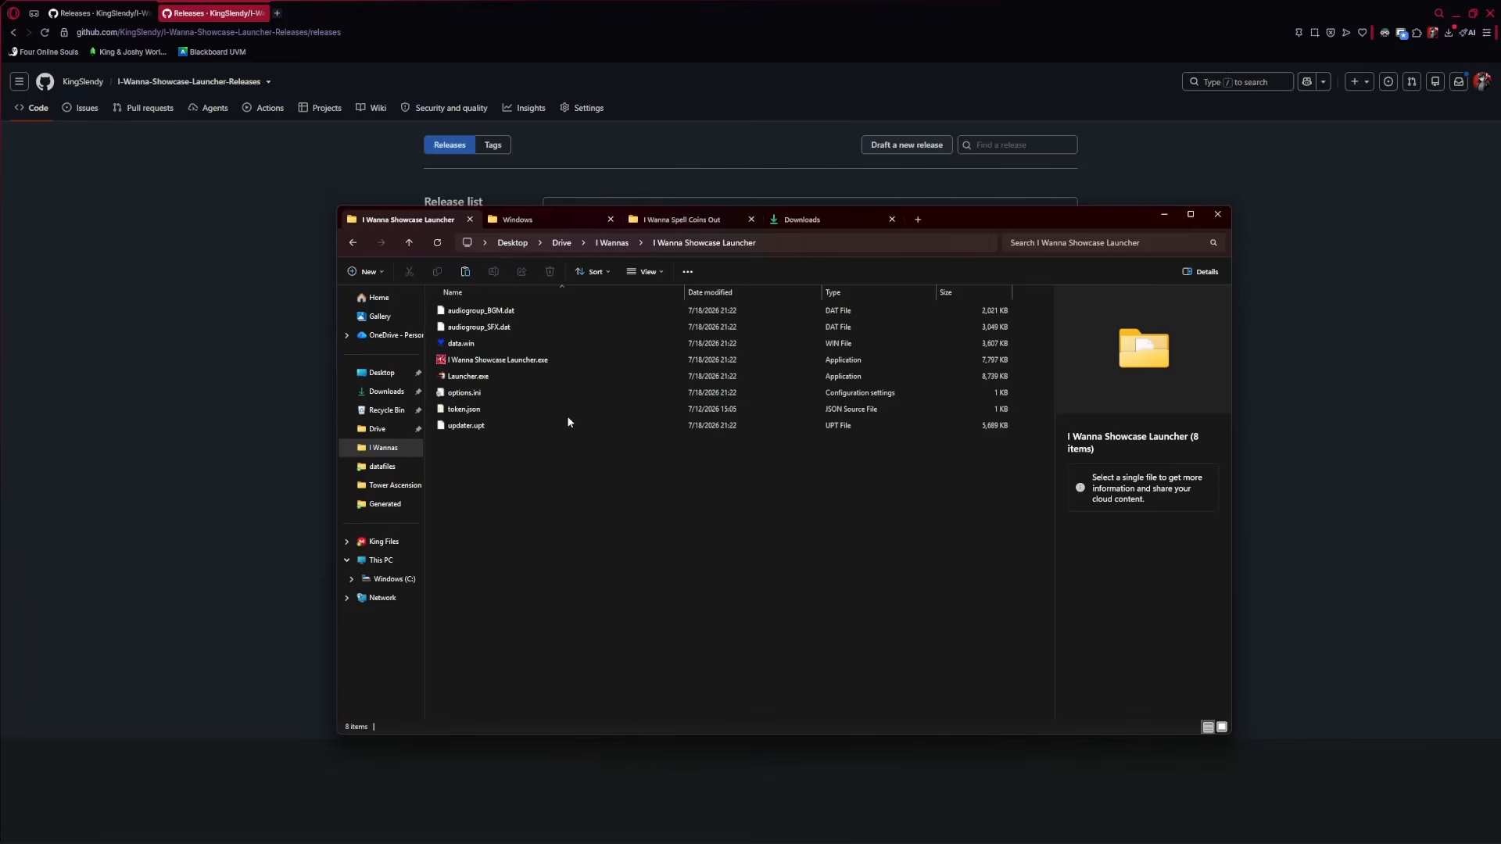
left_click(466, 410)
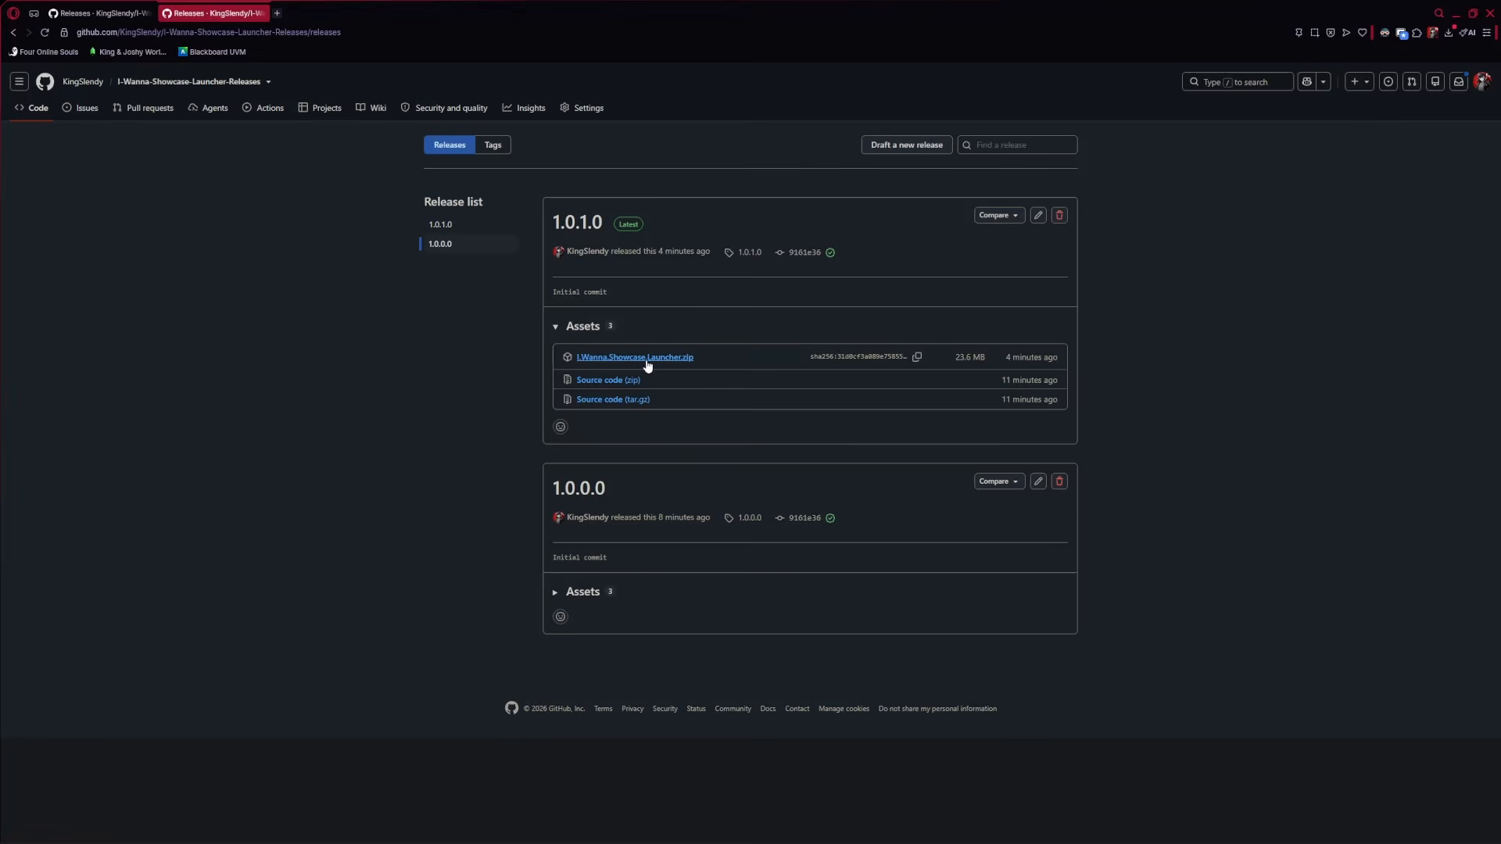
Restore the I Wanna Showcase Launcher folder window, now eight items including the 39-byte token.json
mouse_move(254, 830)
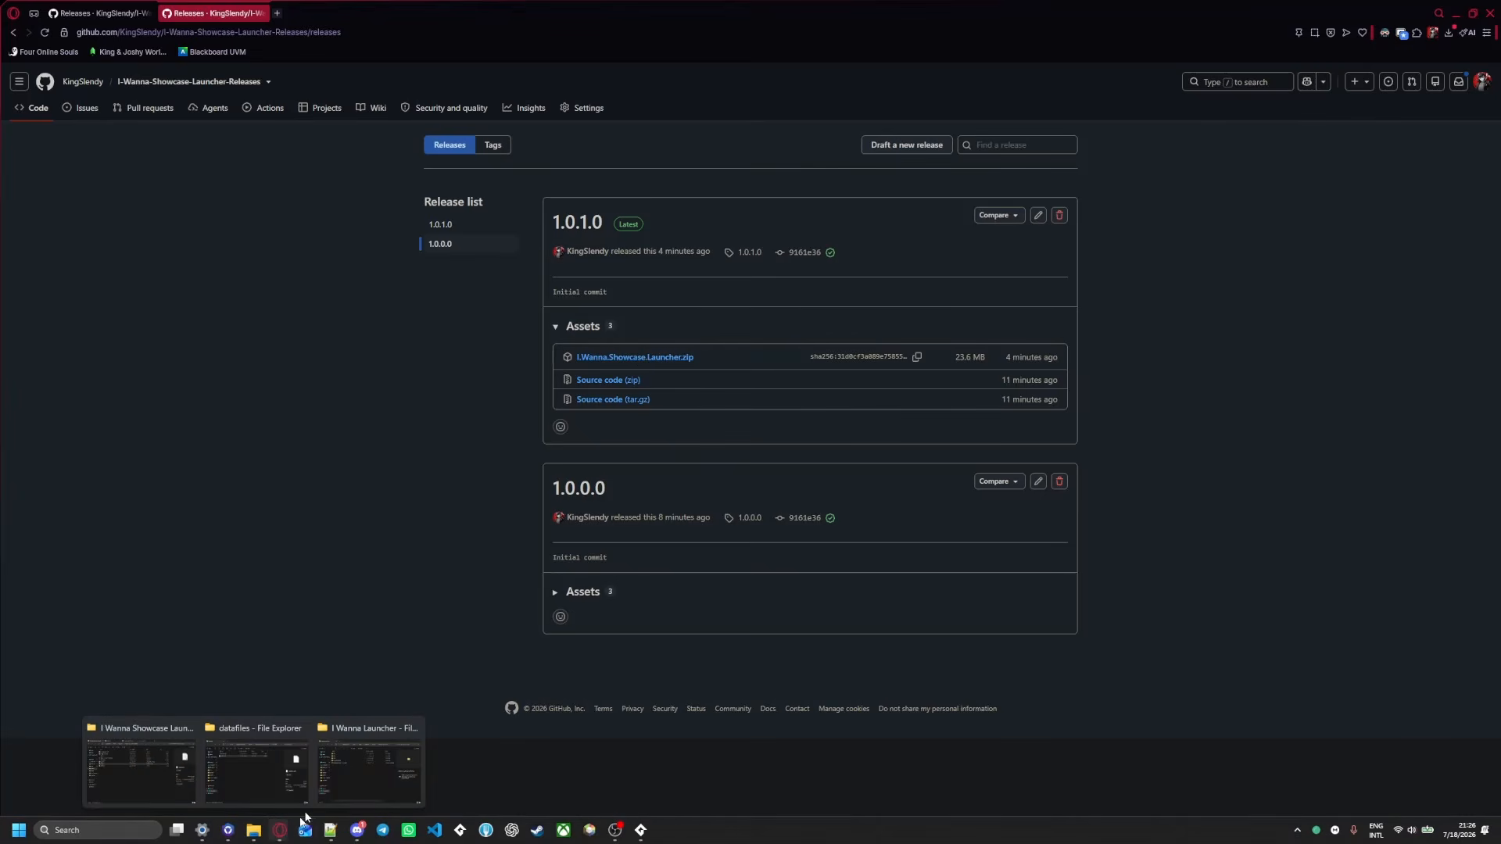
left_click(169, 769)
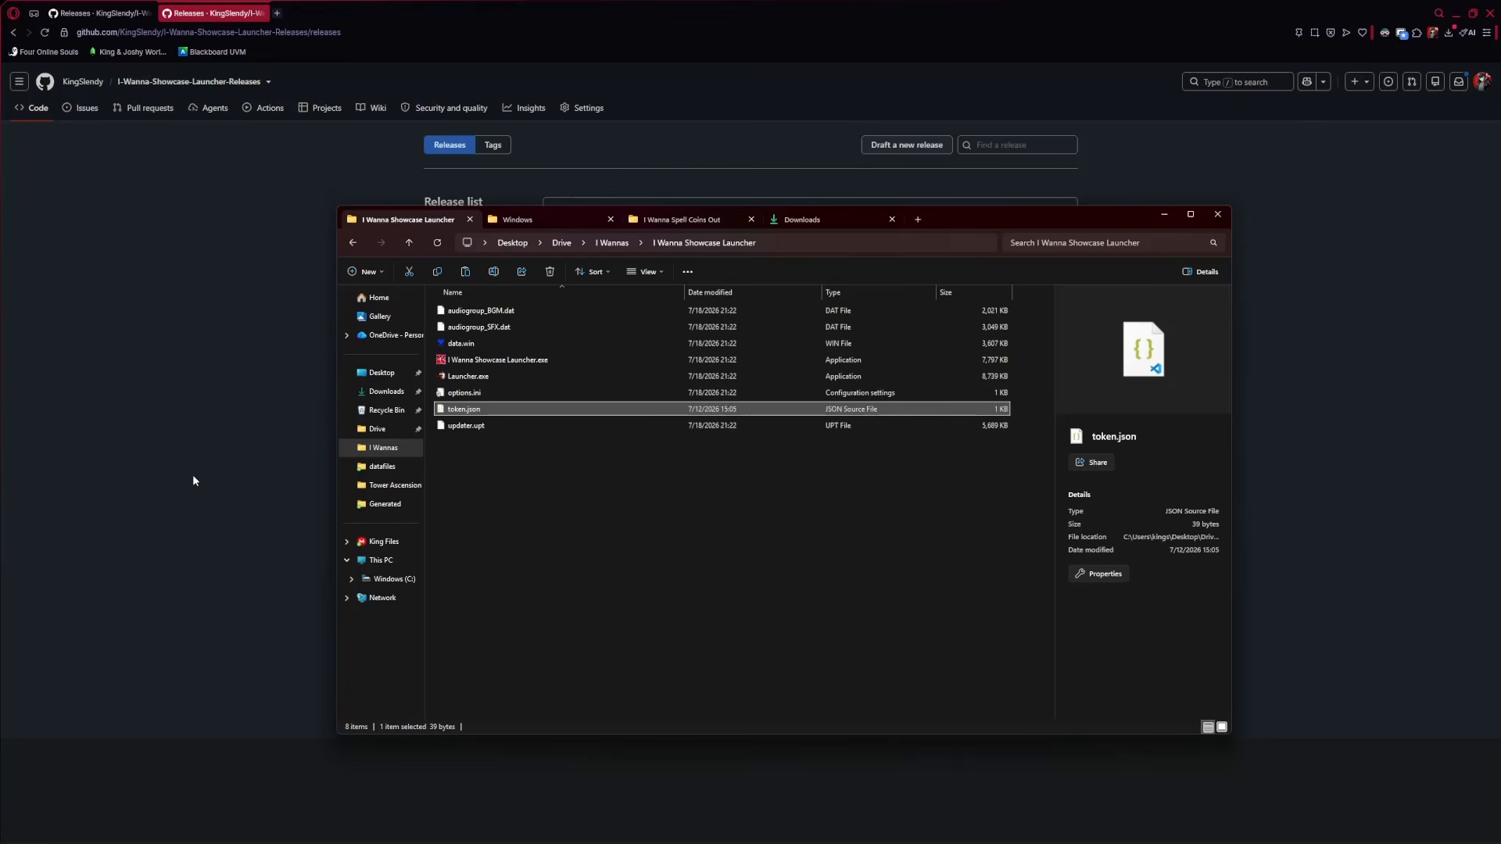
left_click(562, 480)
left_click(461, 412)
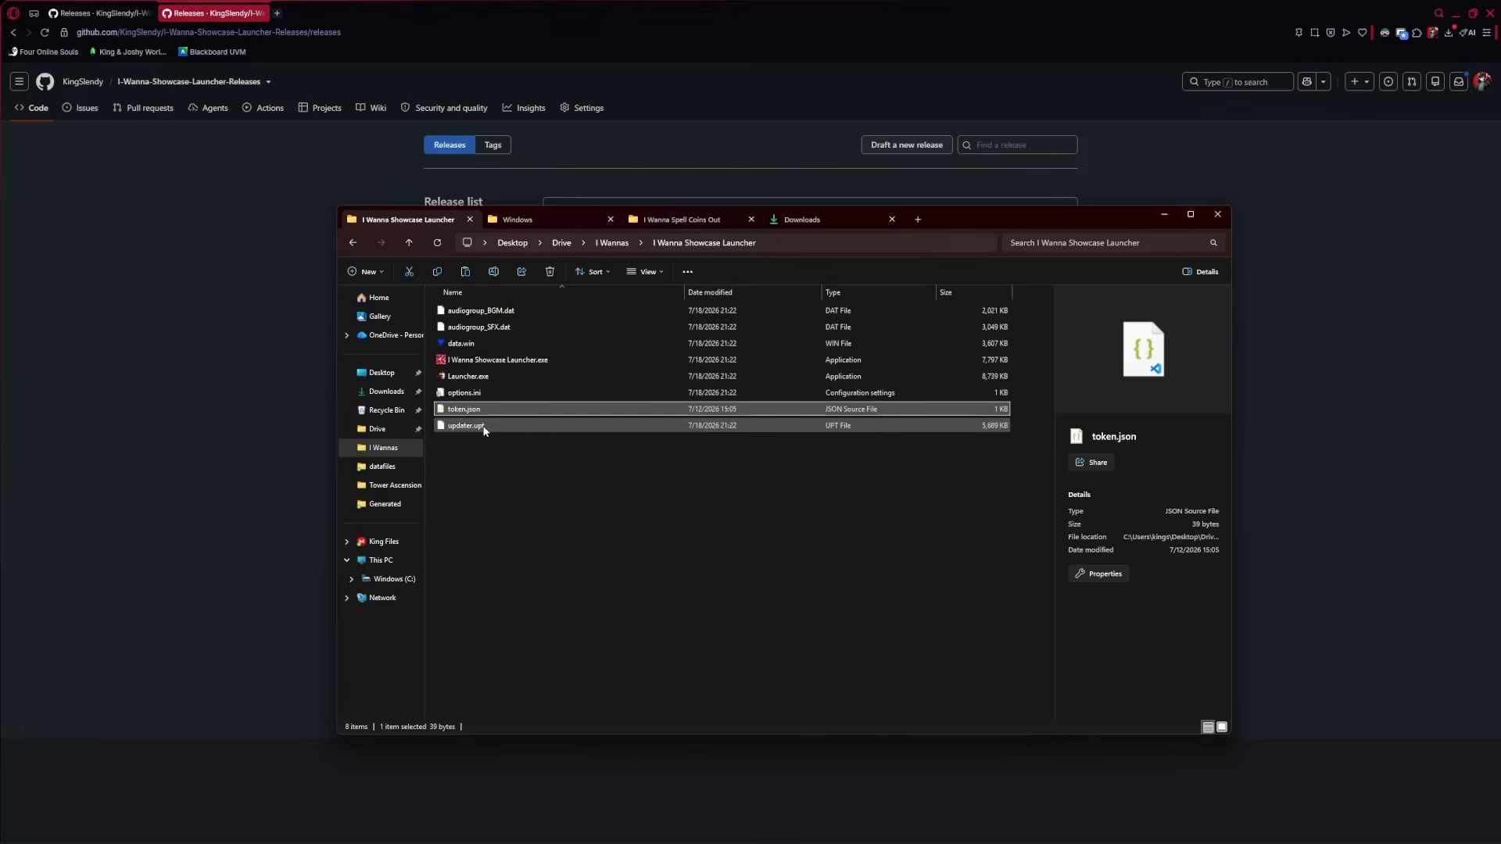
left_click(551, 550)
left_click(456, 409)
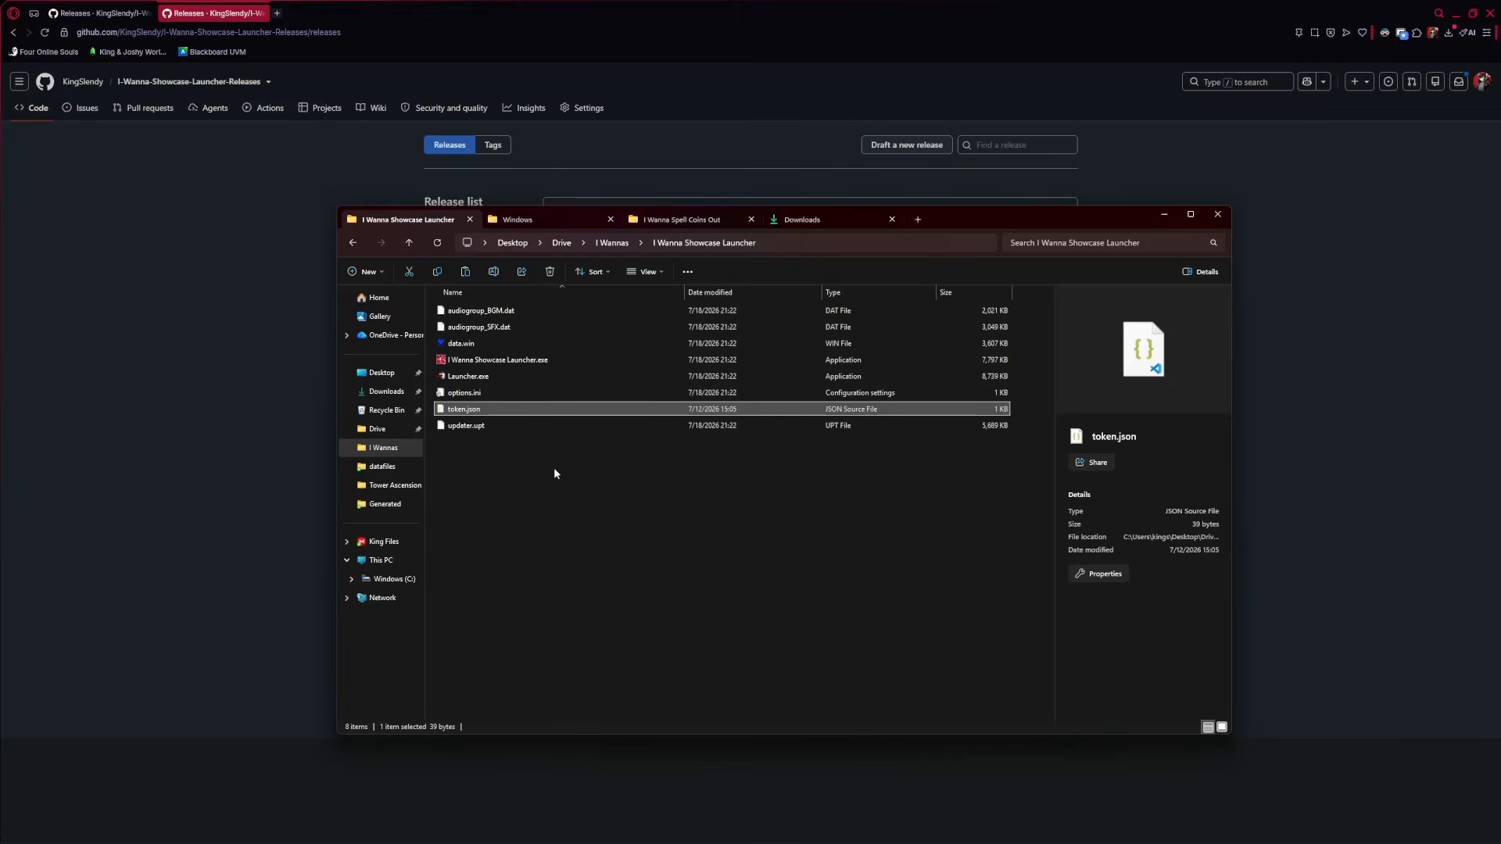
left_click(551, 508)
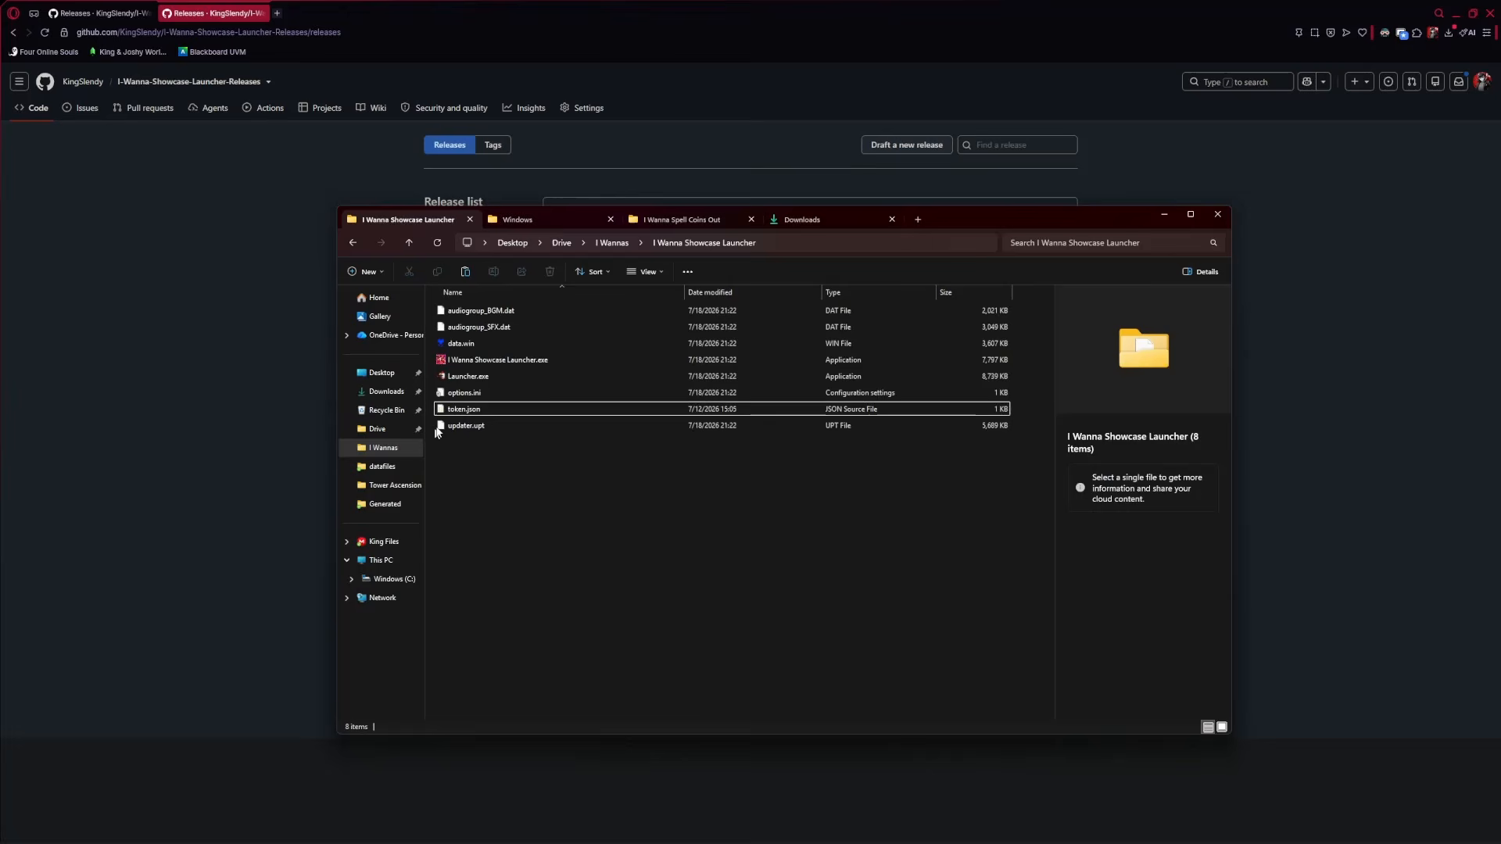
Run Launcher.exe with token.json in place, then close the game window
left_click(469, 376)
key("Return")
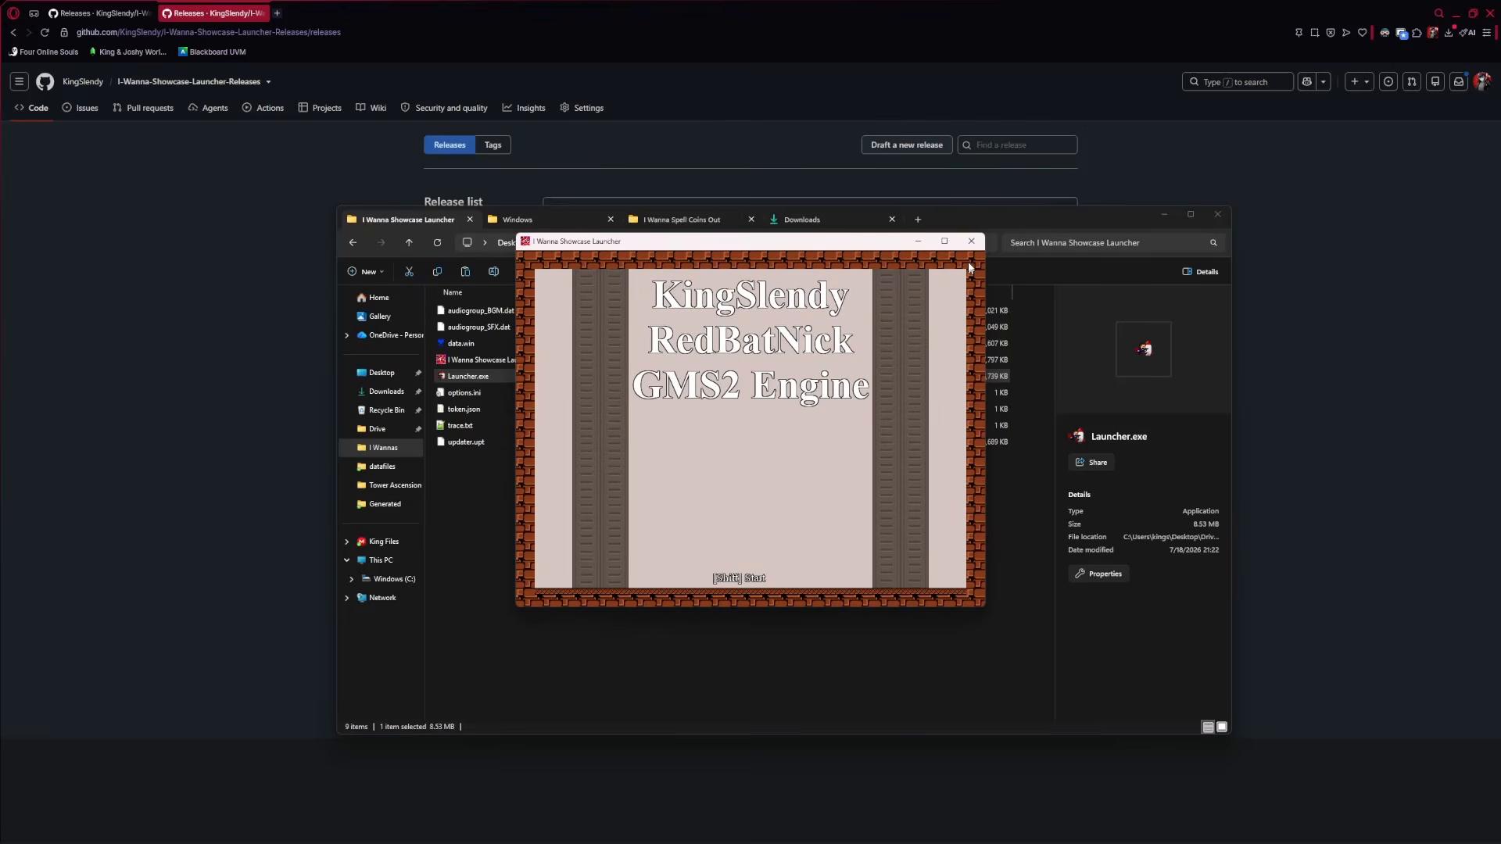
left_click(971, 241)
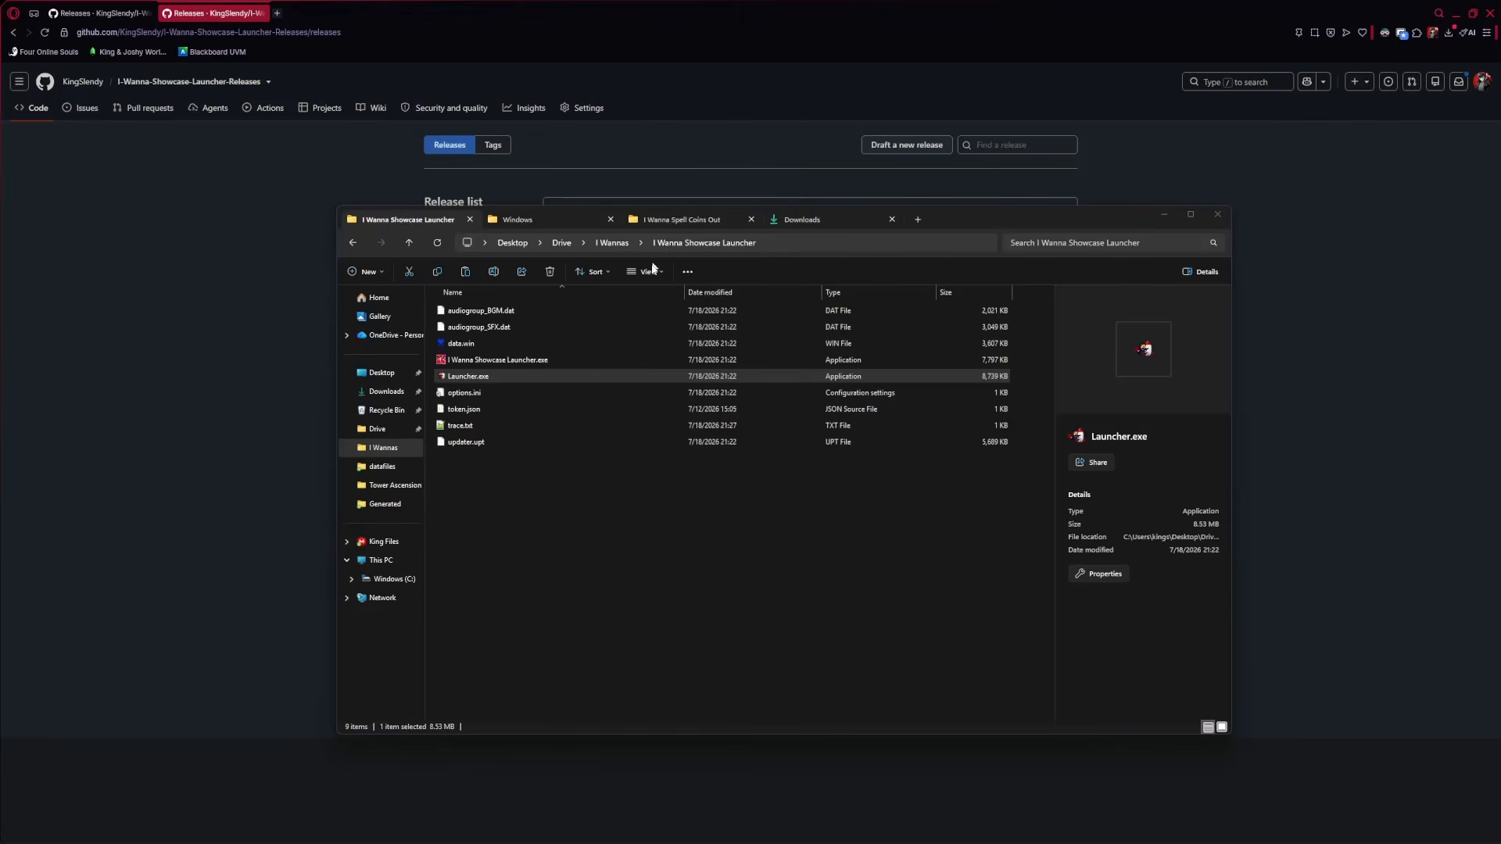
left_click(972, 242)
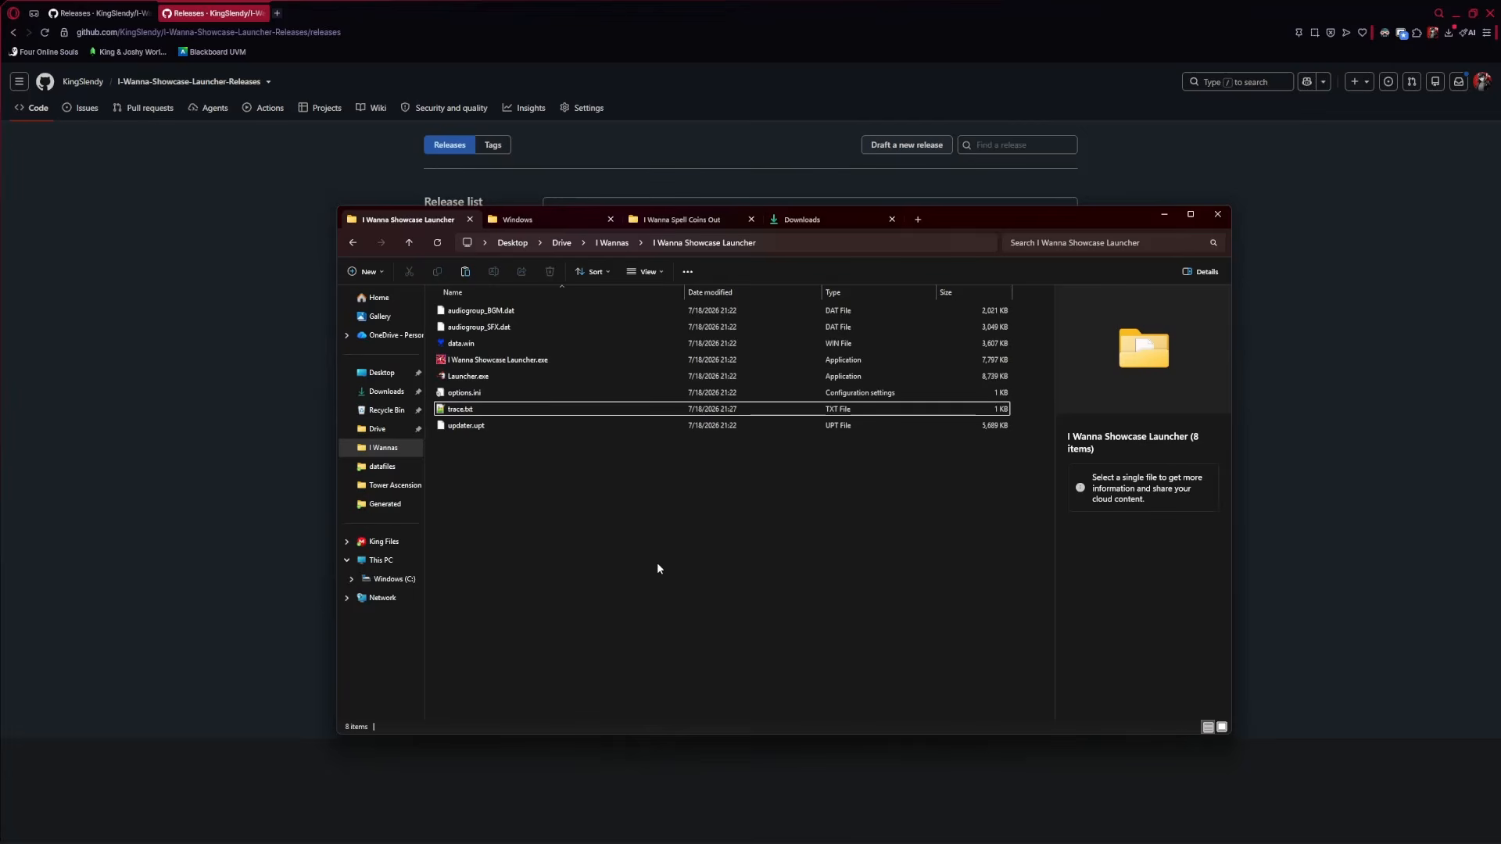
left_click(508, 363)
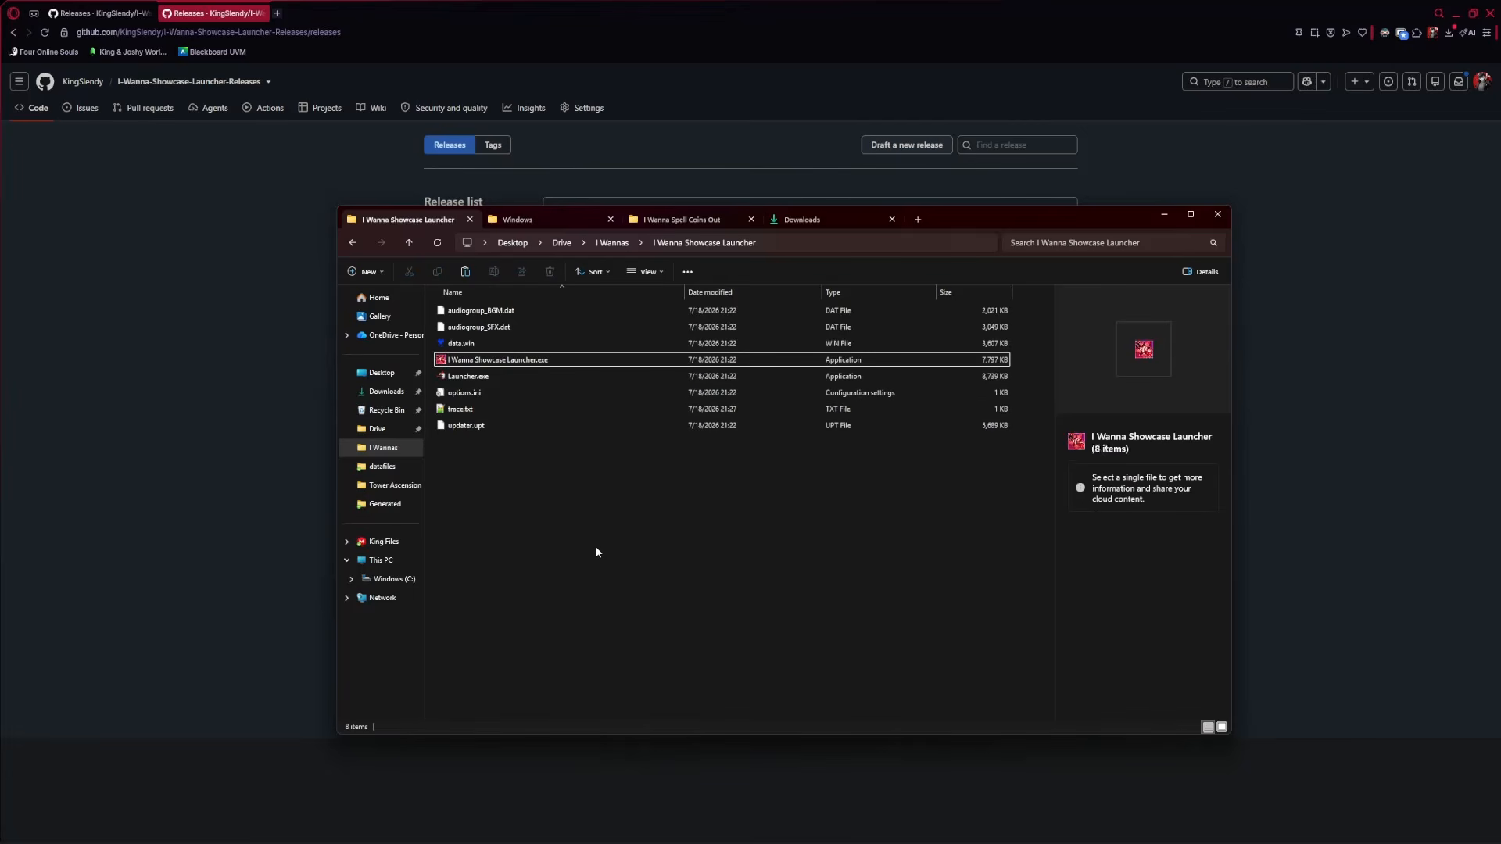
left_click(594, 547)
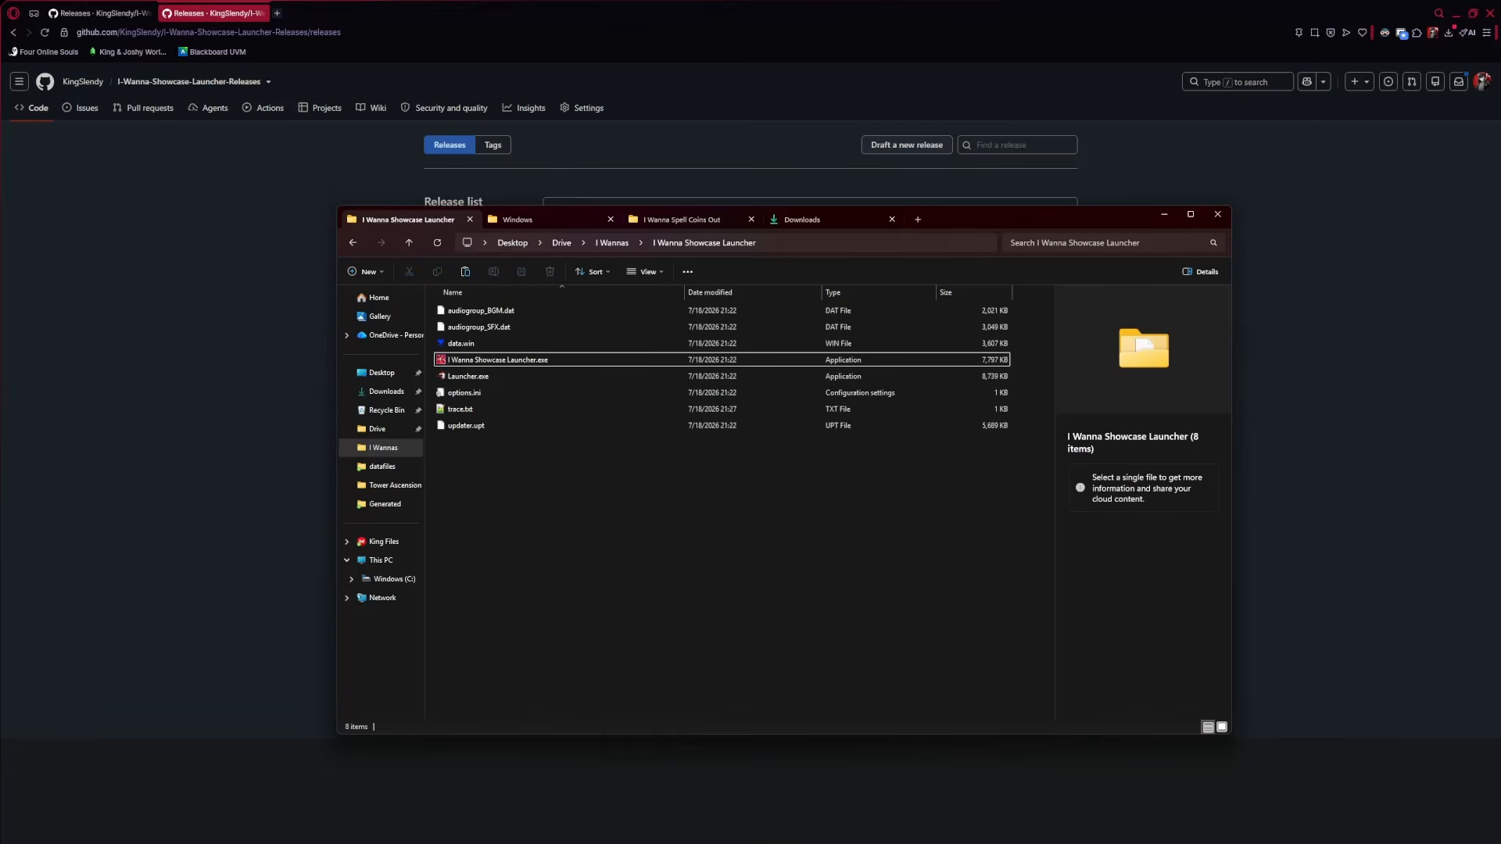